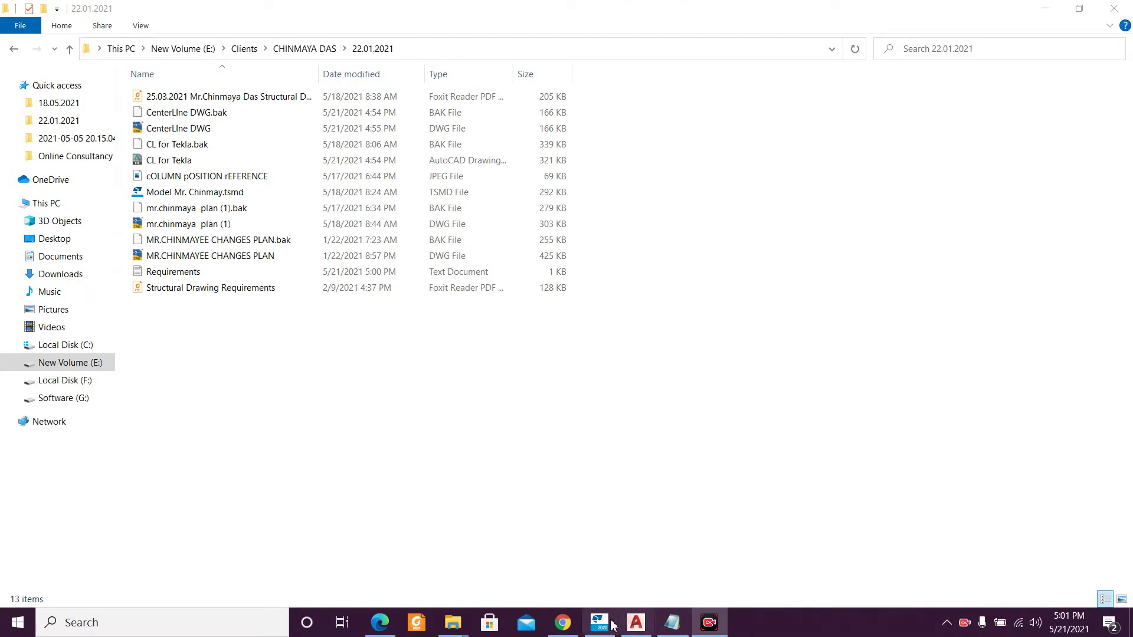
# Review the floor-to-floor height, live load and dead load values in the Requirements text file, then return to Tekla Structural Designer.
pyautogui.click(600, 623)
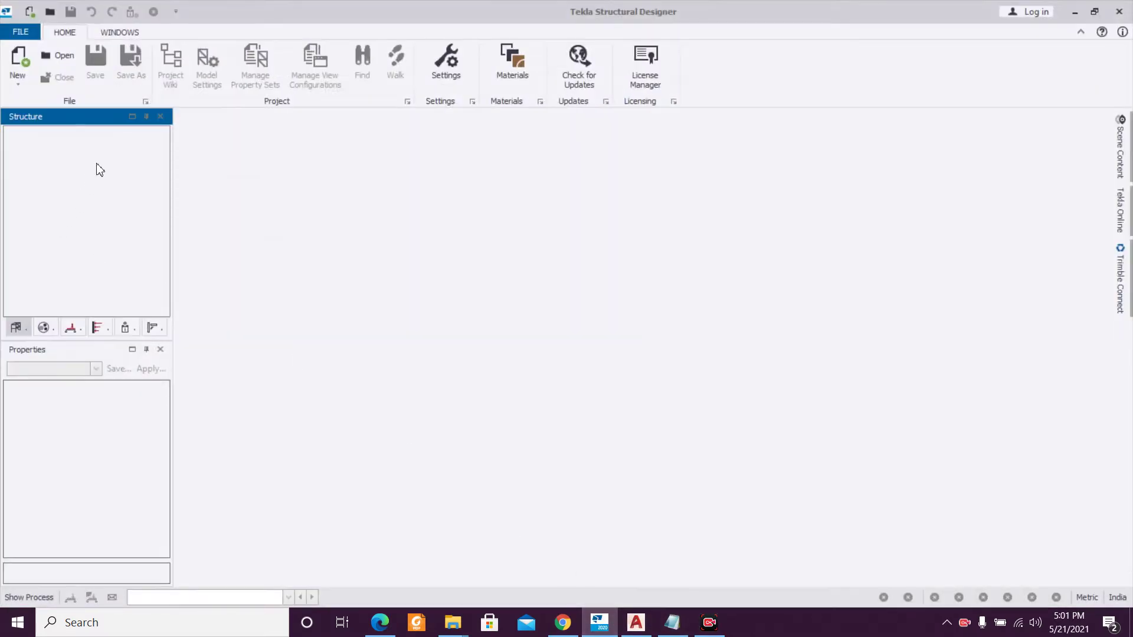
pyautogui.click(672, 622)
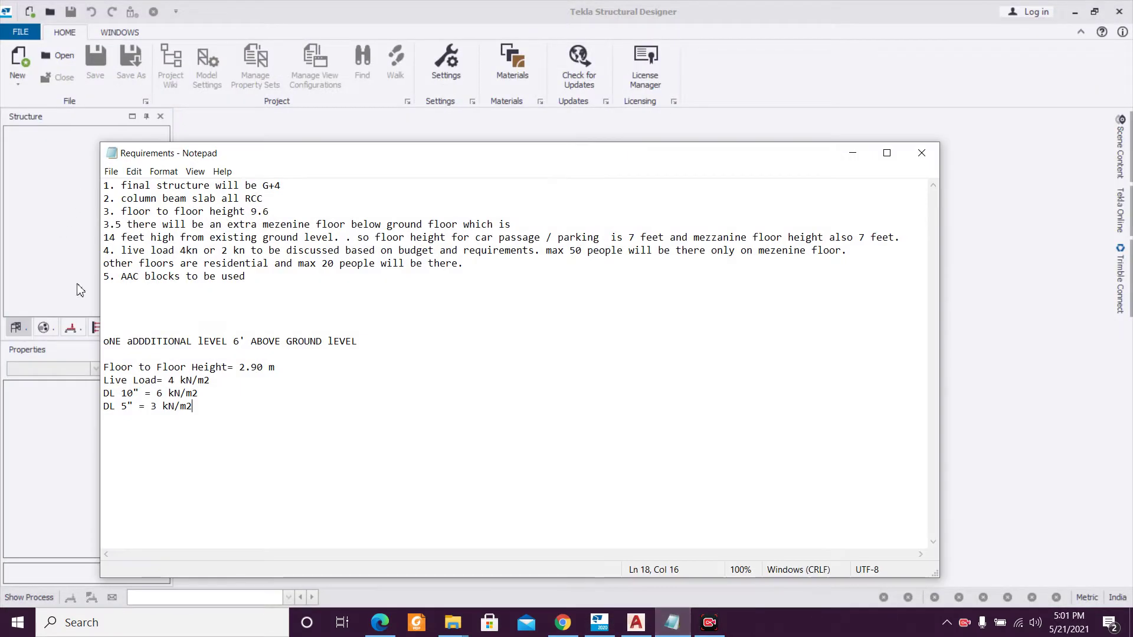
pyautogui.moveTo(200, 414); pyautogui.dragTo(104, 367)
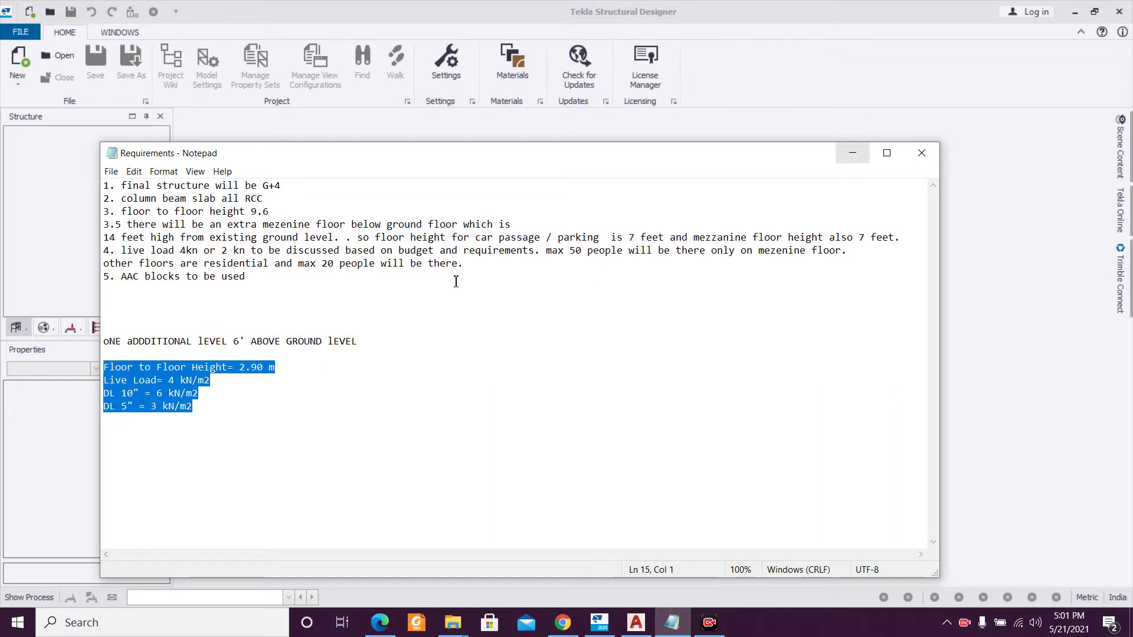
pyautogui.moveTo(211, 403); pyautogui.dragTo(107, 364)
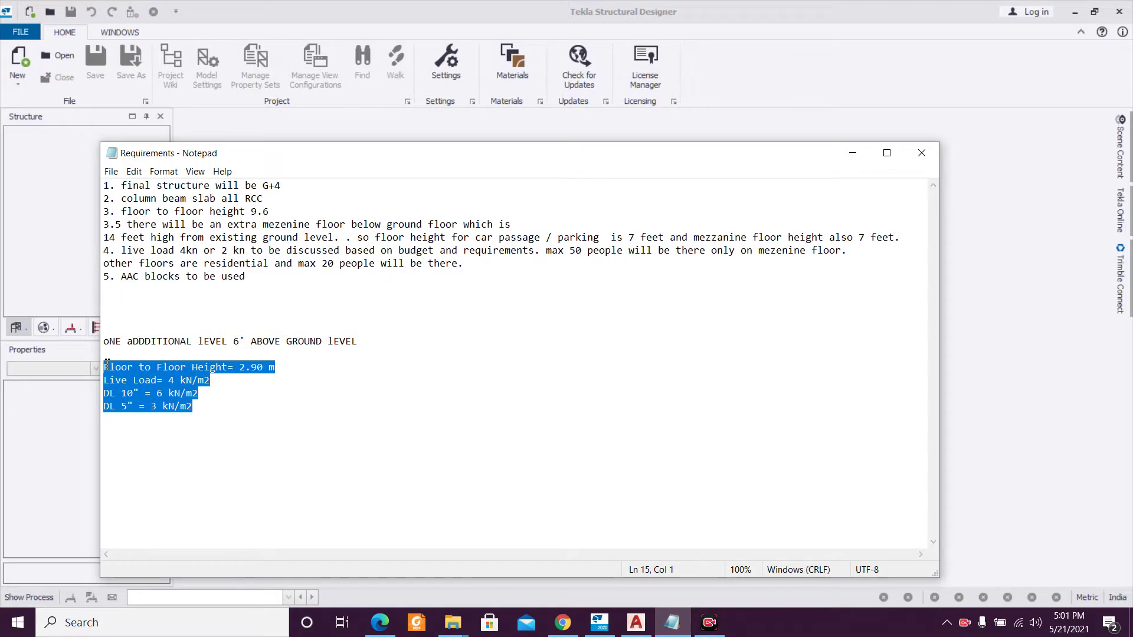
pyautogui.click(853, 156)
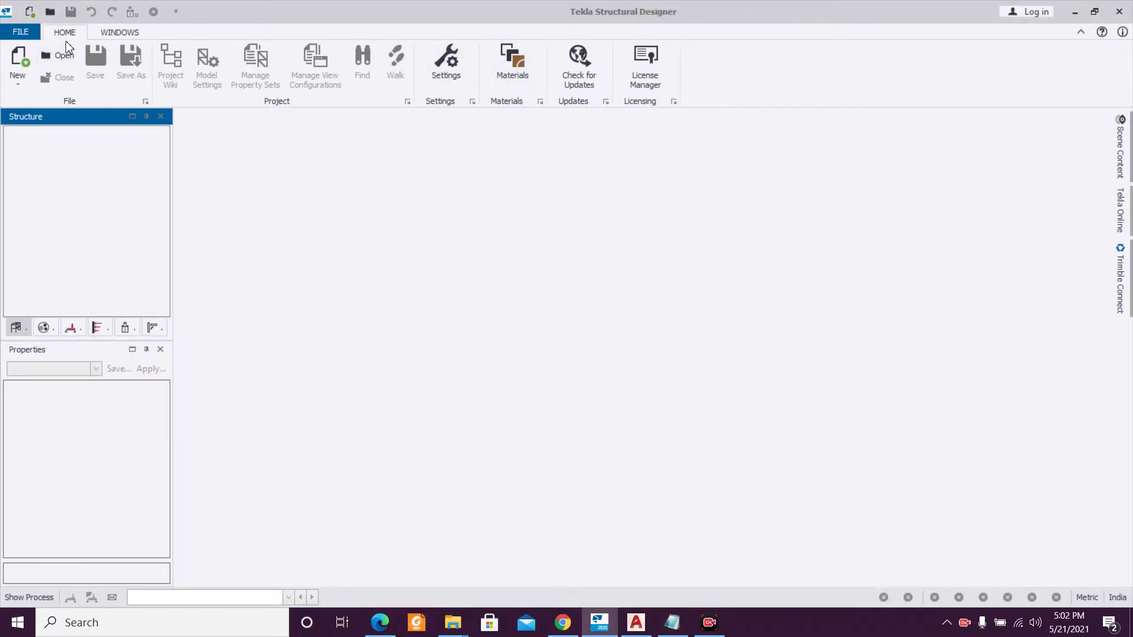
# Create a new project and open its construction levels for editing.
pyautogui.click(17, 58)
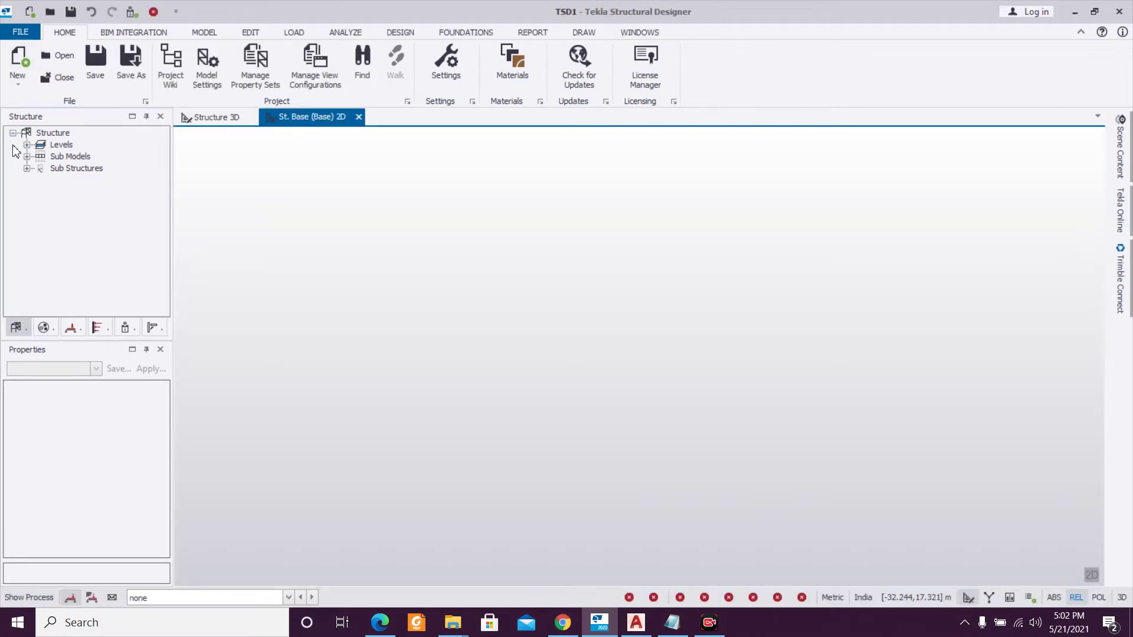
pyautogui.click(26, 145)
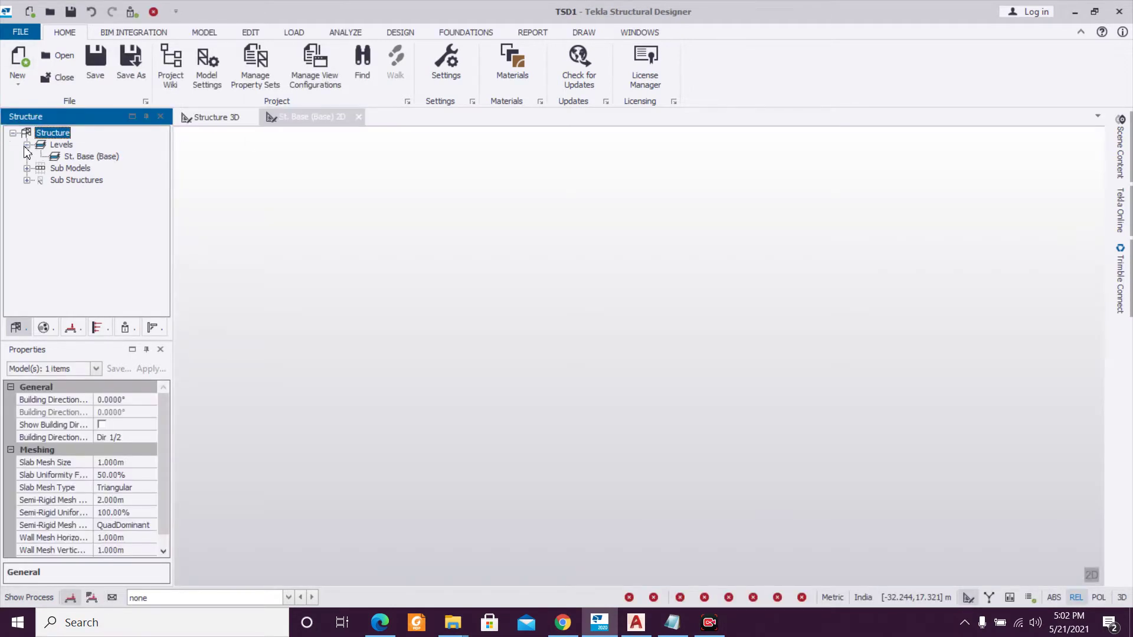
pyautogui.click(198, 35)
pyautogui.click(71, 50)
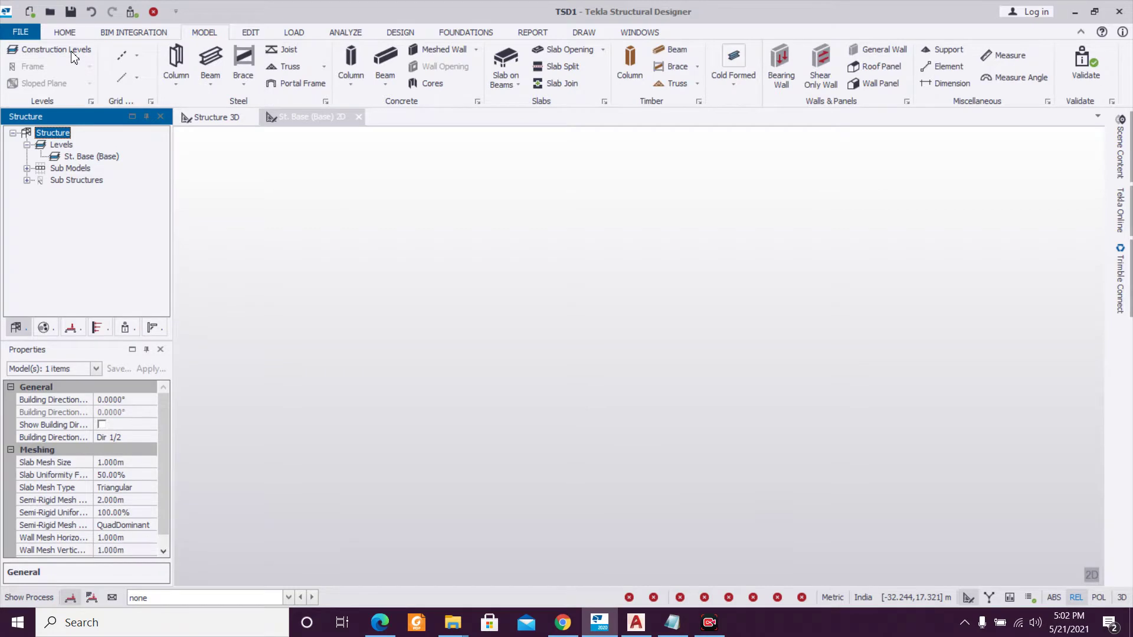
pyautogui.moveTo(515, 359); pyautogui.dragTo(512, 208)
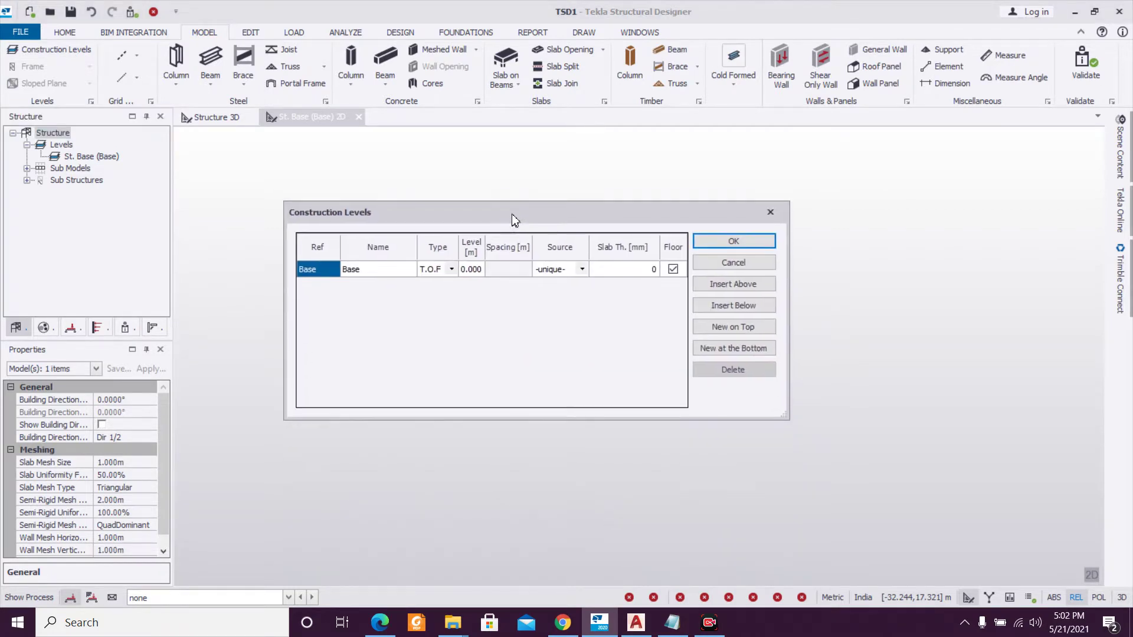
# Insert a construction level below Base and set its level to -1.2 m.
pyautogui.click(761, 304)
pyautogui.click(483, 282)
pyautogui.click(483, 283)
pyautogui.write('-1.')
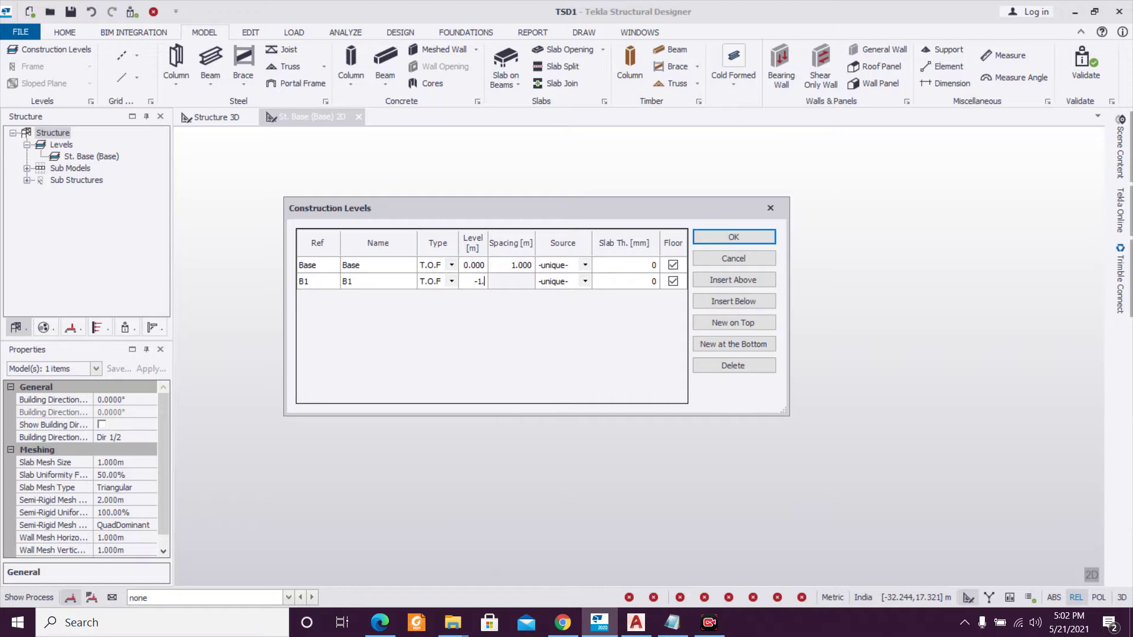
pyautogui.click(381, 273)
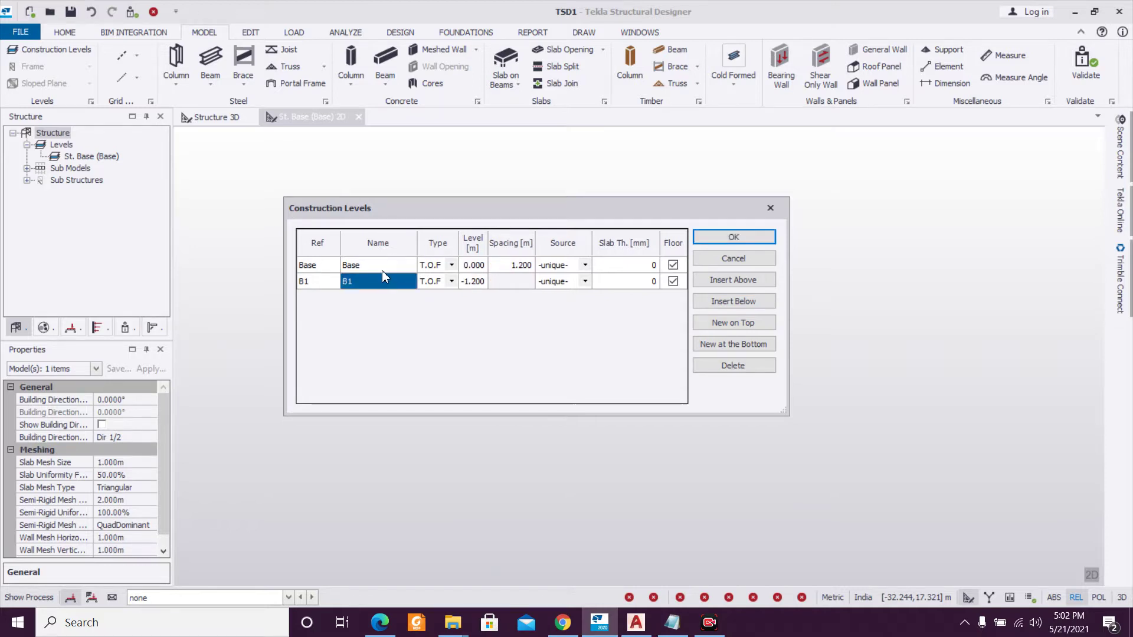
# Insert a construction level above Base and set its type to S.S.L.
pyautogui.click(382, 270)
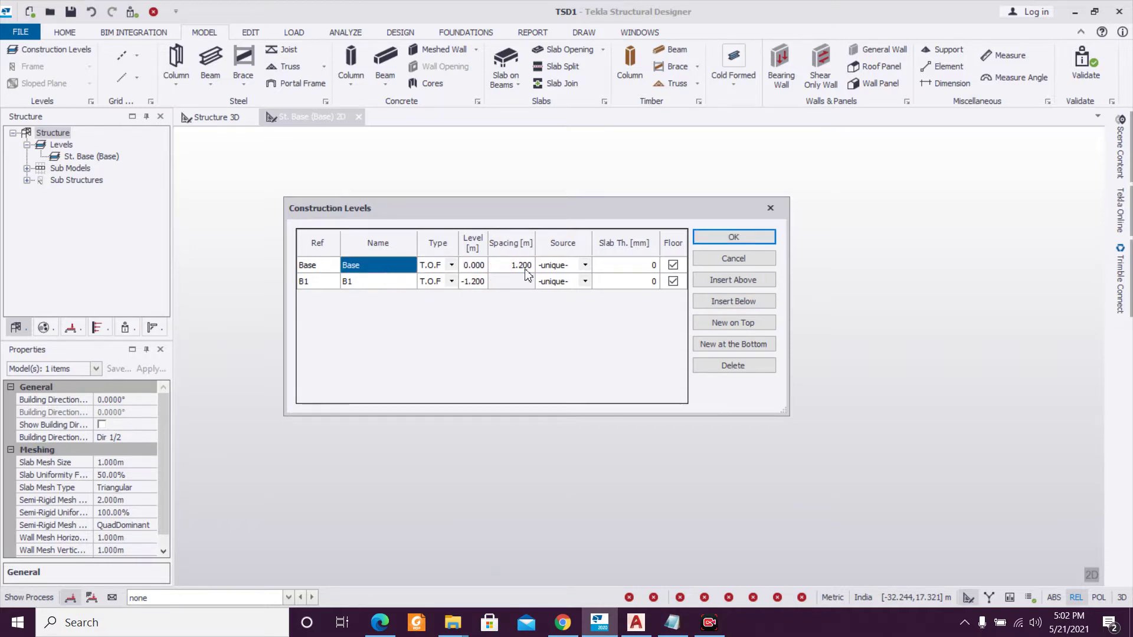
pyautogui.click(750, 286)
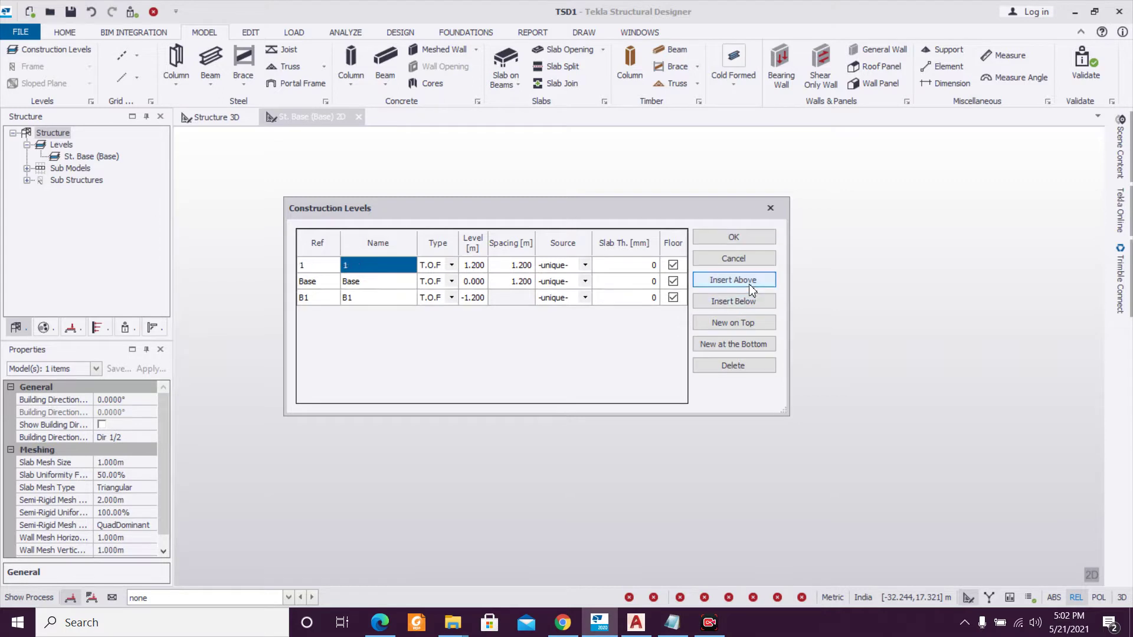
pyautogui.click(452, 265)
pyautogui.click(451, 265)
pyautogui.click(447, 289)
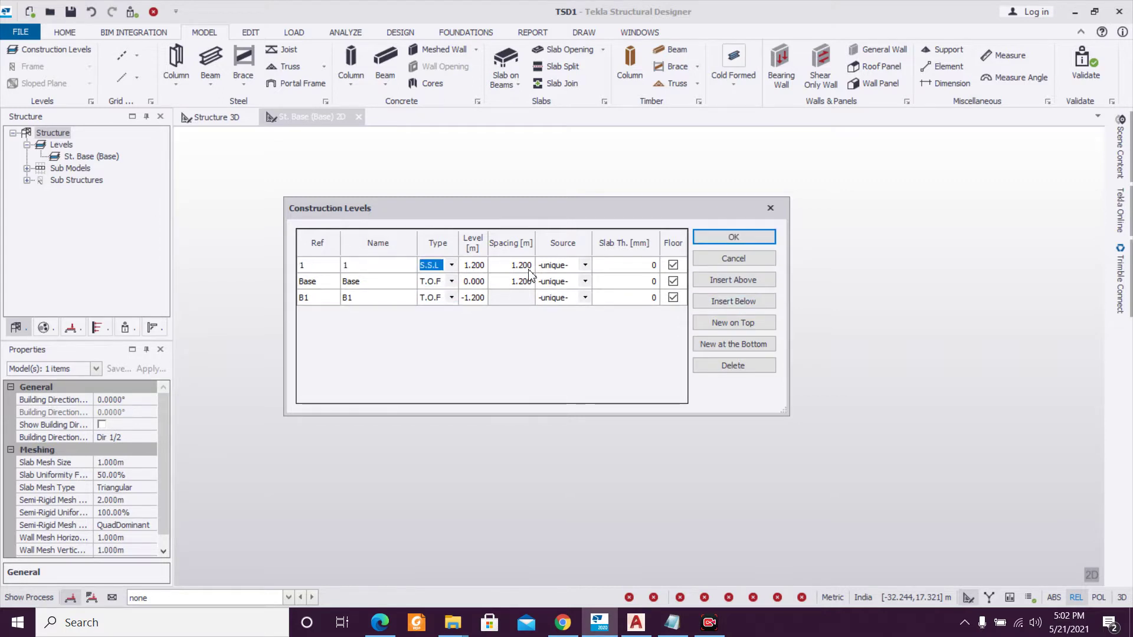
# Set the spacing of level 1 to 2.9 m, checking the floor-to-floor height in the Requirements notes.
pyautogui.click(524, 266)
pyautogui.click(526, 266)
pyautogui.write('3')
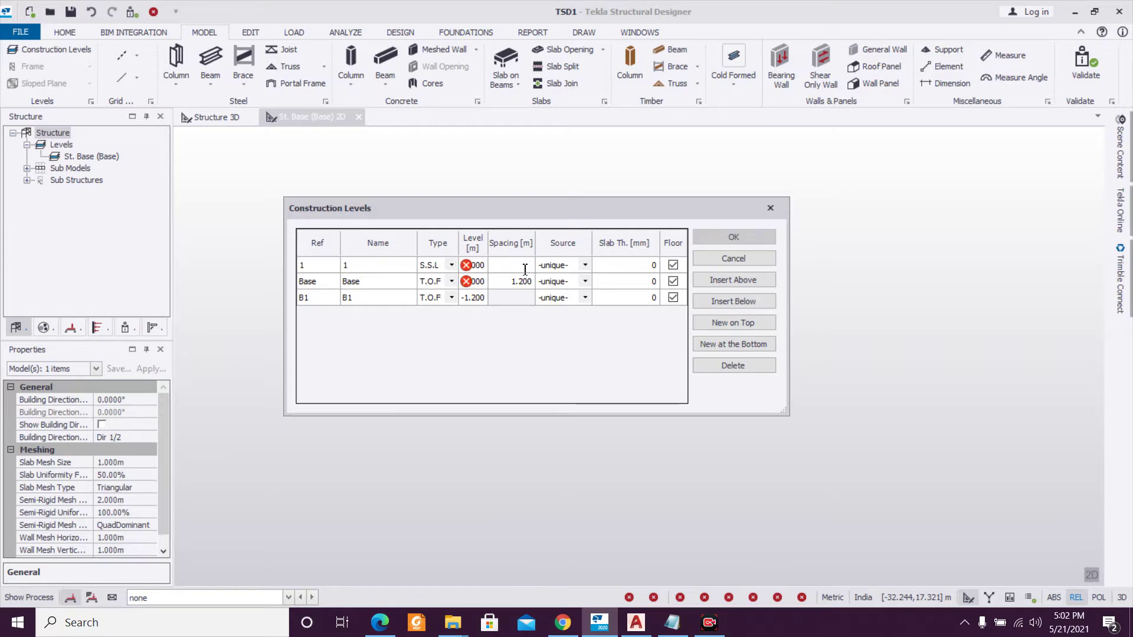
pyautogui.click(672, 622)
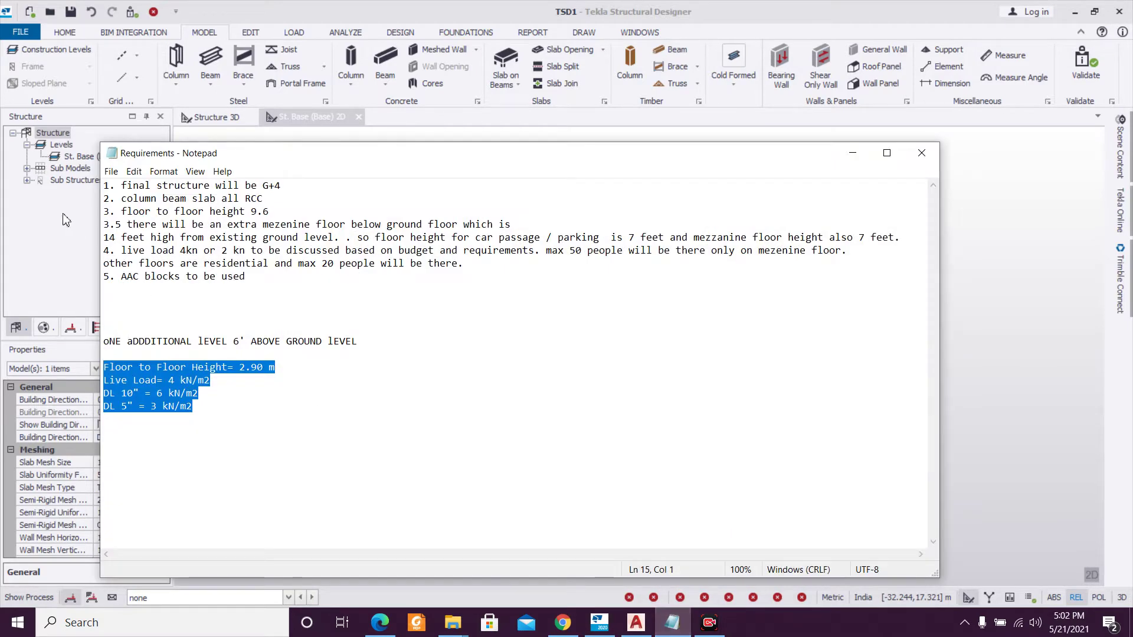
pyautogui.click(158, 366)
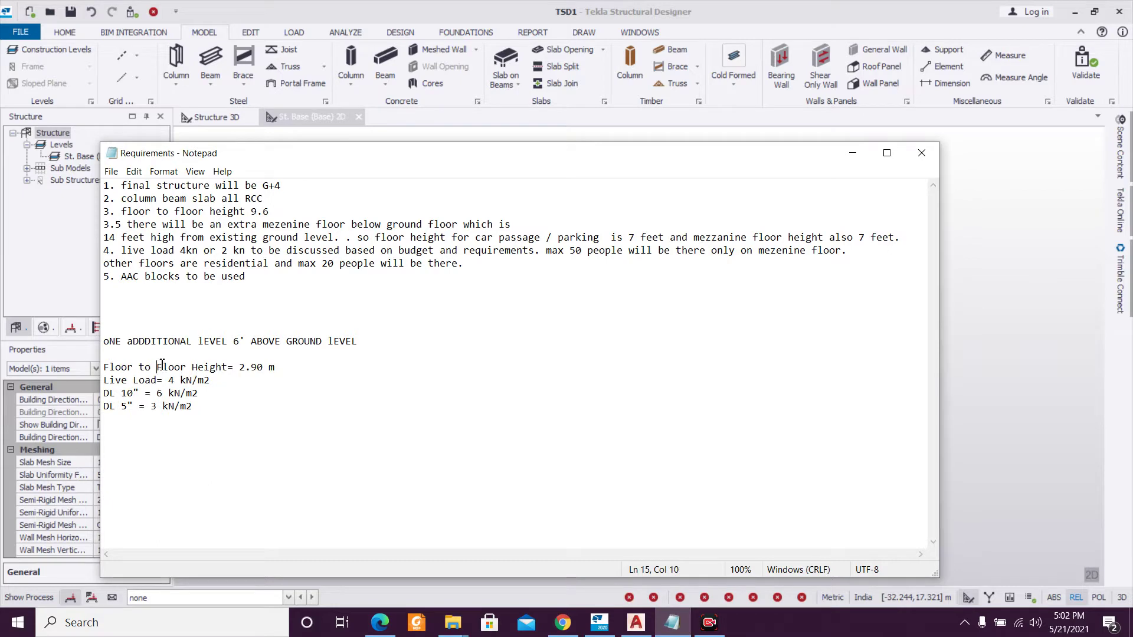
pyautogui.click(673, 622)
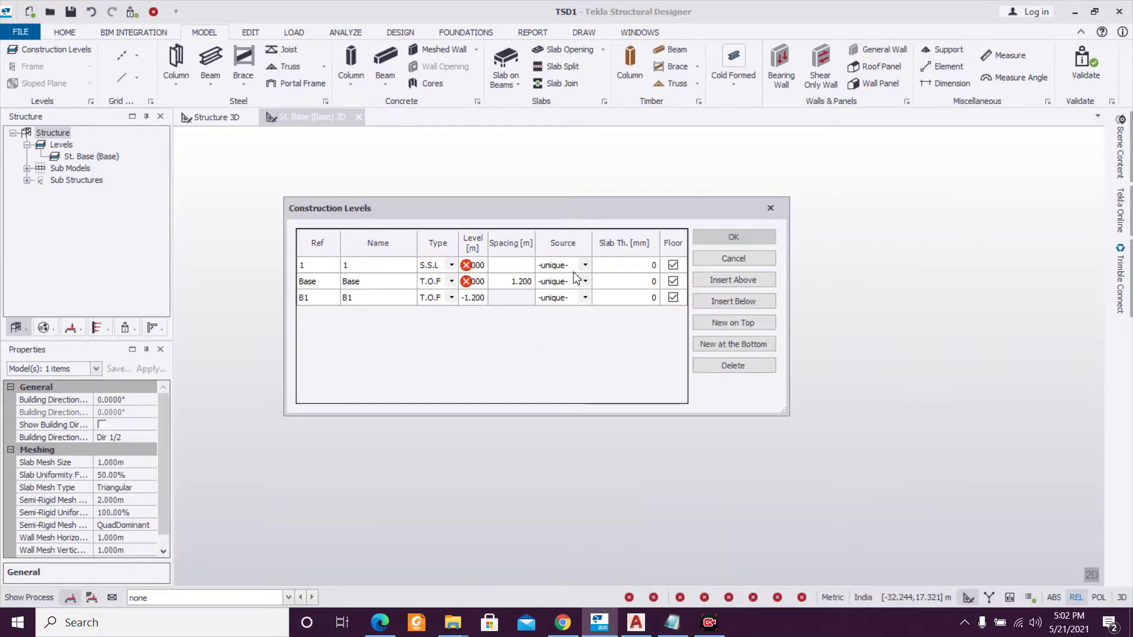
pyautogui.write('2.9')
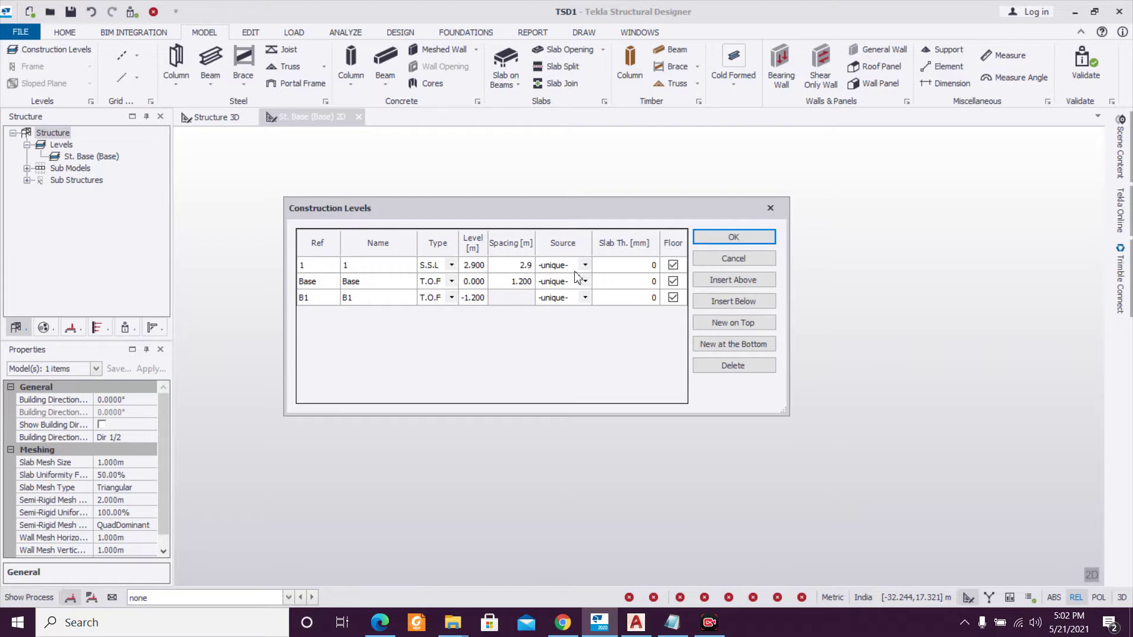
# Set the slab thickness of level 1 to 100 mm.
pyautogui.click(635, 269)
pyautogui.press('BackSpace')
pyautogui.write('100')
pyautogui.click(354, 265)
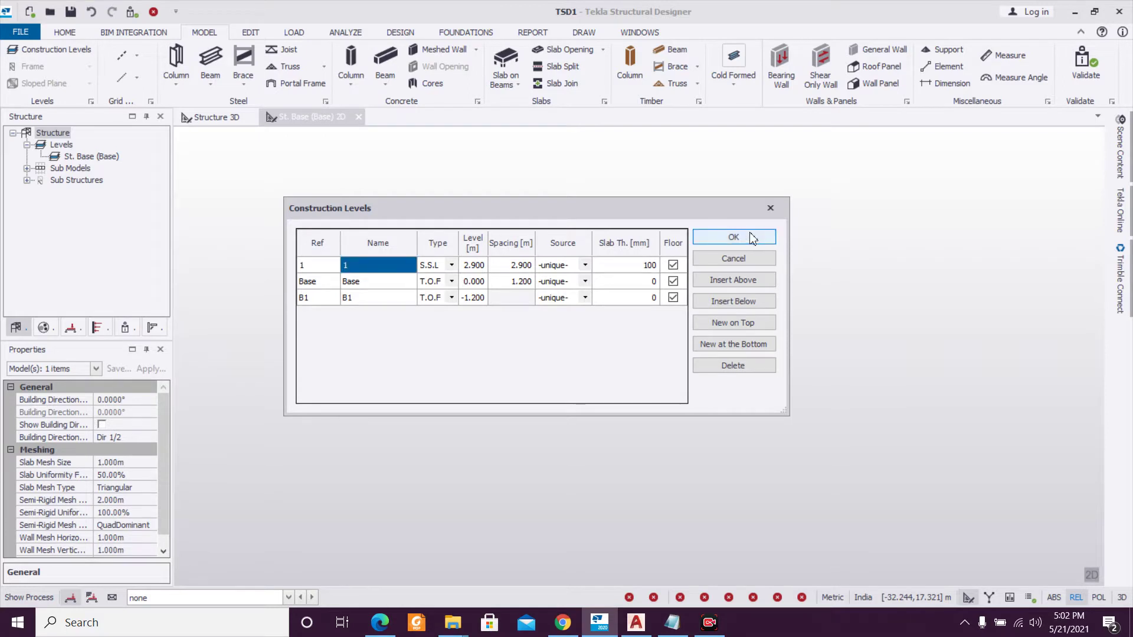
# Insert four more construction levels above level 1 and accept the level table.
pyautogui.click(733, 280)
pyautogui.click(733, 280)
pyautogui.click(733, 280)
pyautogui.click(733, 280)
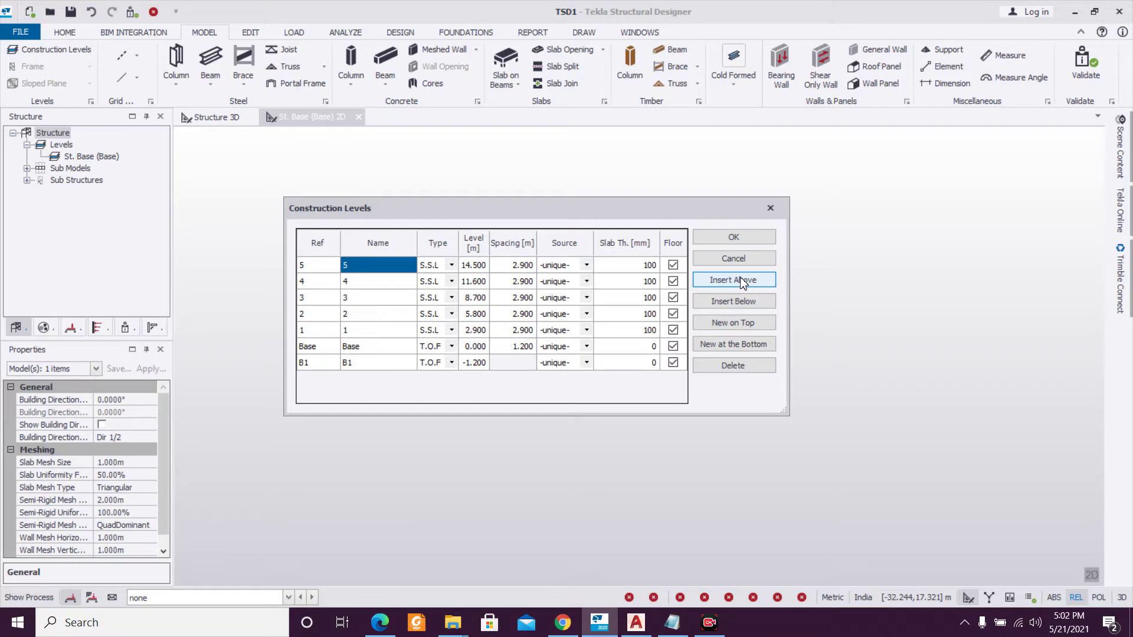
pyautogui.click(742, 239)
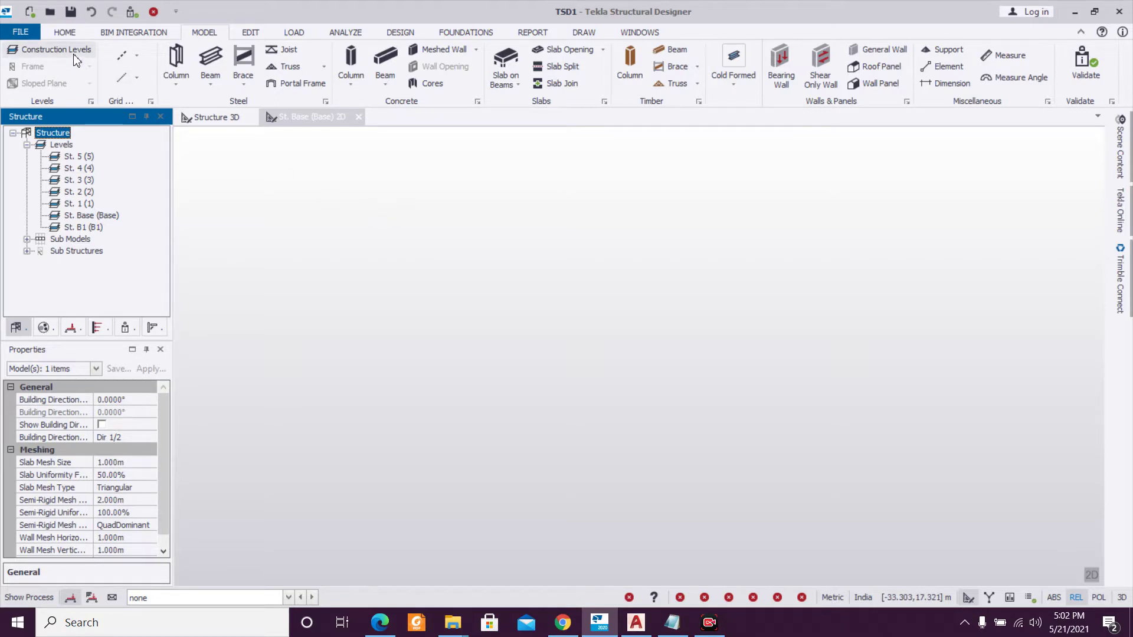
# Load the DXF file "CL for TSD" for a grid import in the Base 2D view.
pyautogui.click(326, 121)
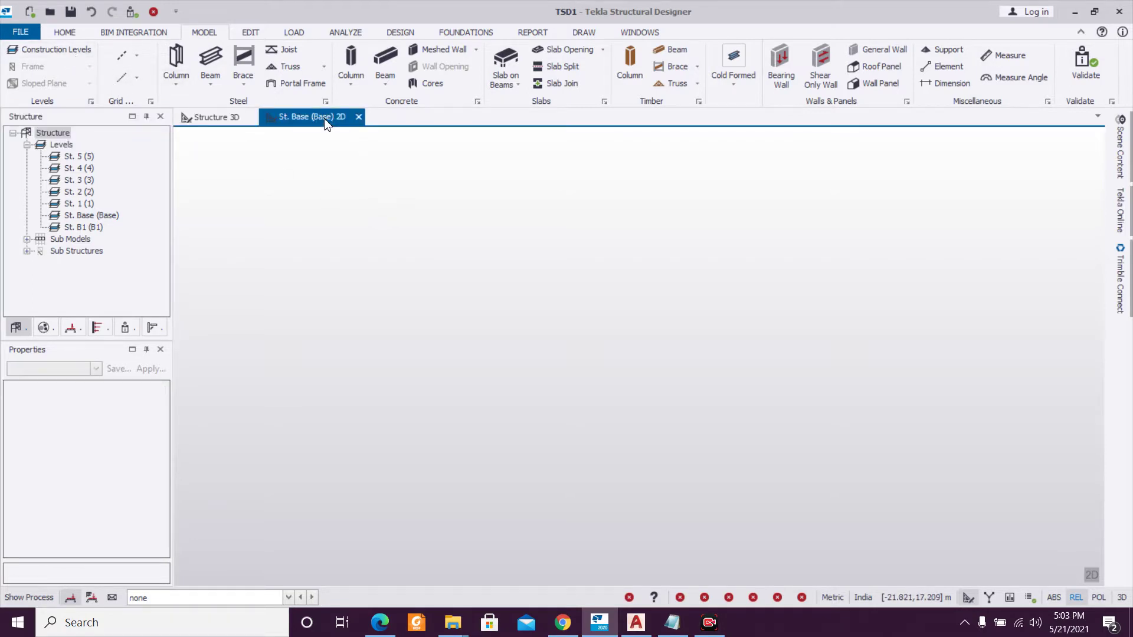
pyautogui.click(137, 56)
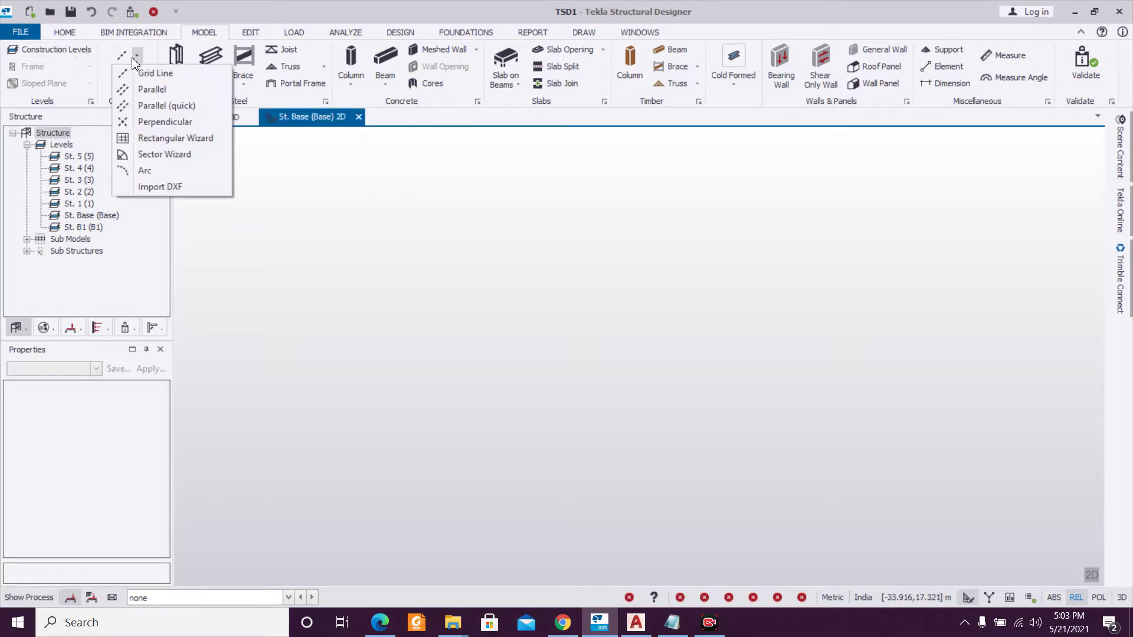
pyautogui.click(161, 184)
pyautogui.click(190, 144)
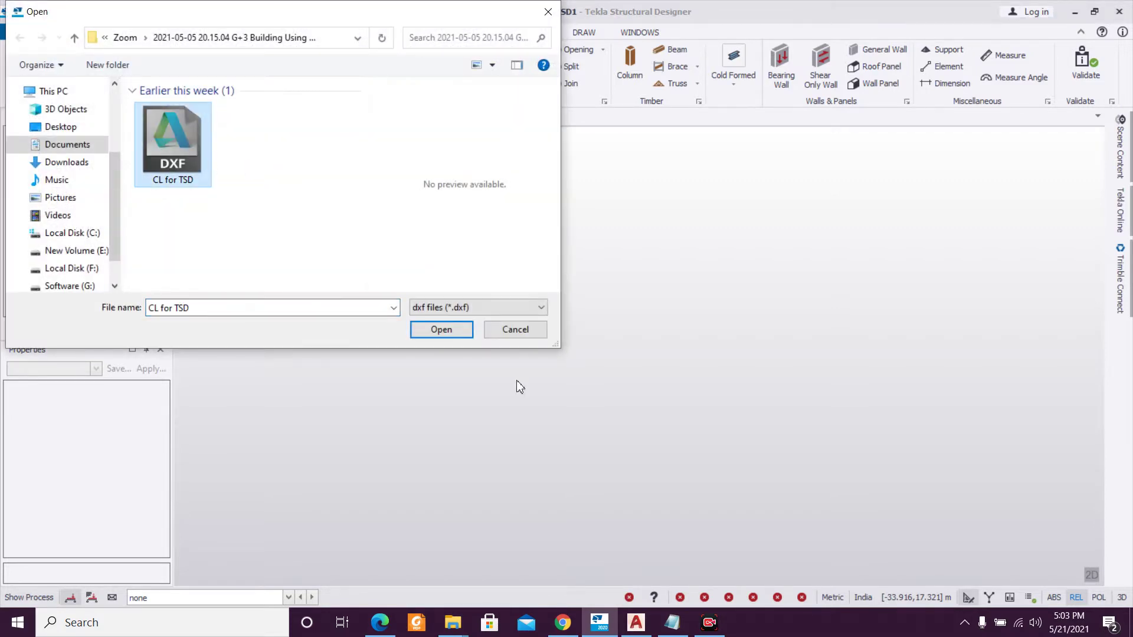
pyautogui.click(447, 329)
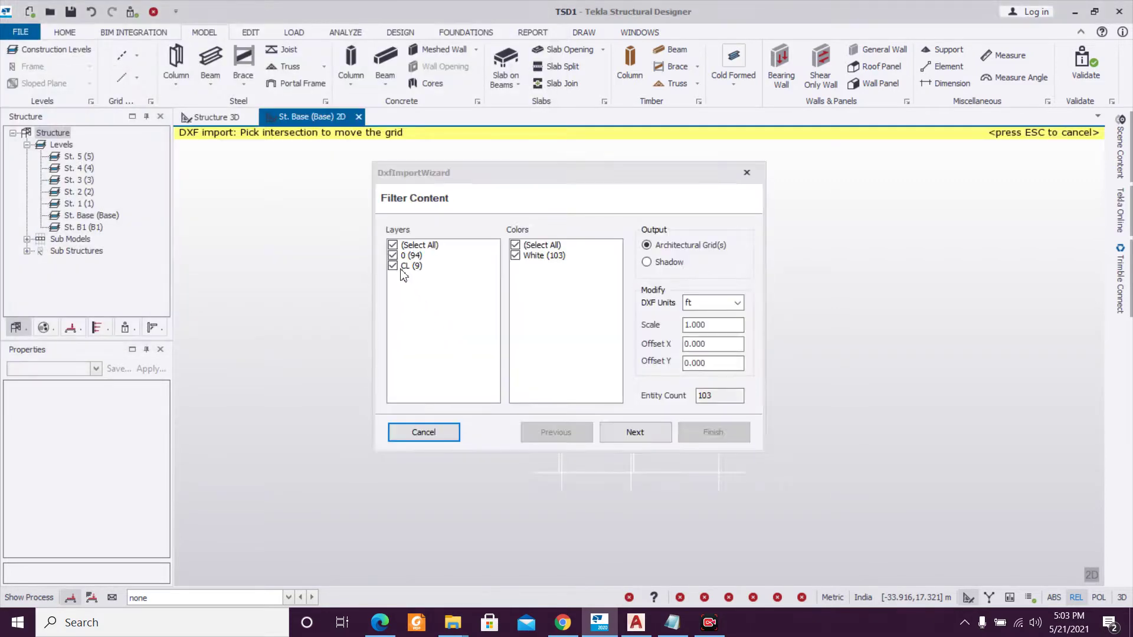
# Exclude layer 0 from the DXF import, keeping only layer CL, and set the DXF units to mm.
pyautogui.click(393, 257)
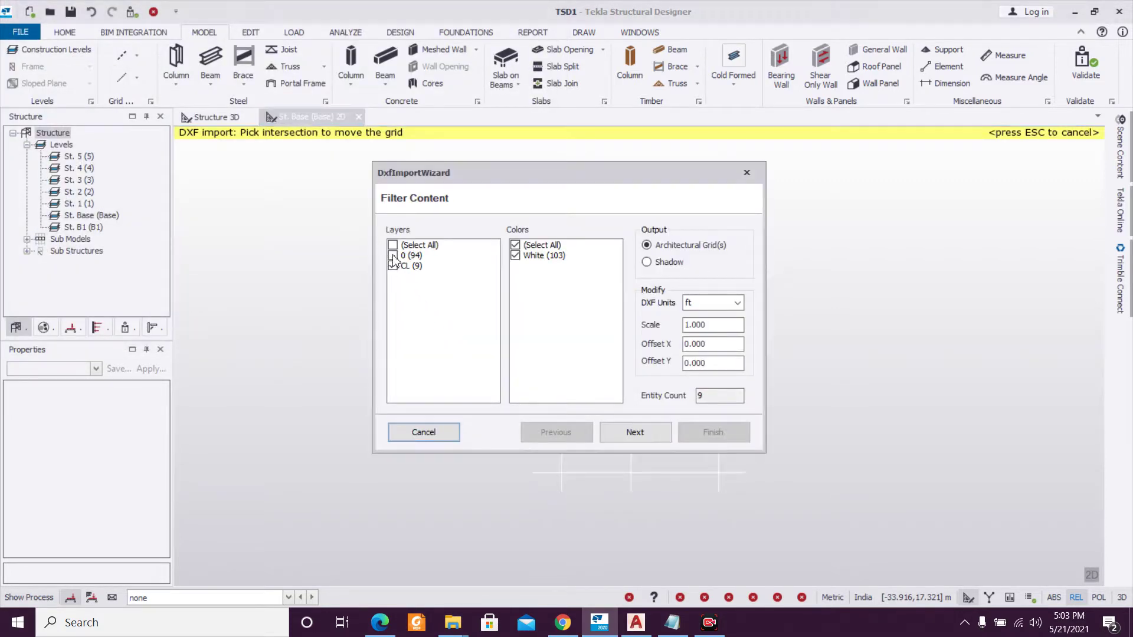
pyautogui.click(688, 302)
pyautogui.click(711, 362)
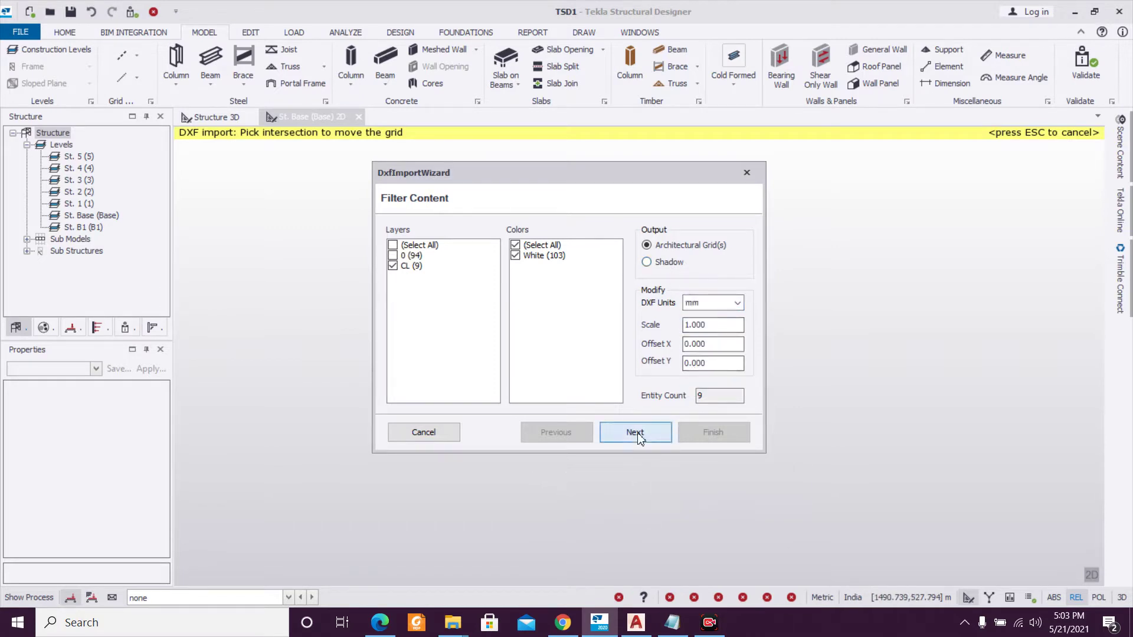
# Create the imported architectural grid by layer on levels St. Base to St. 5 and complete the import.
pyautogui.click(635, 432)
pyautogui.click(420, 248)
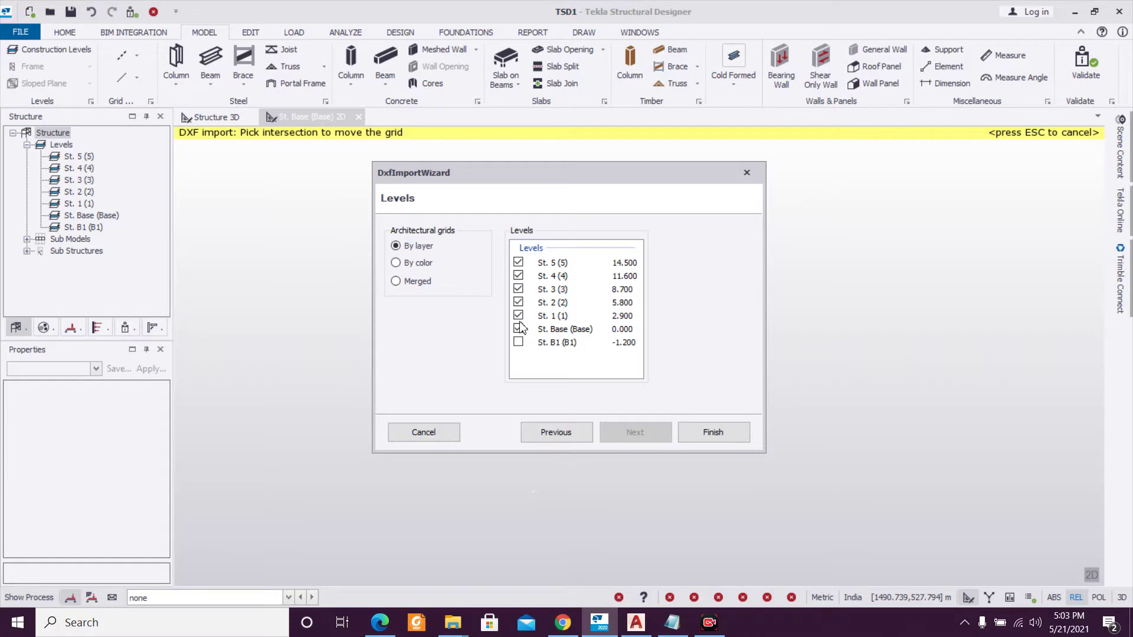
pyautogui.click(523, 344)
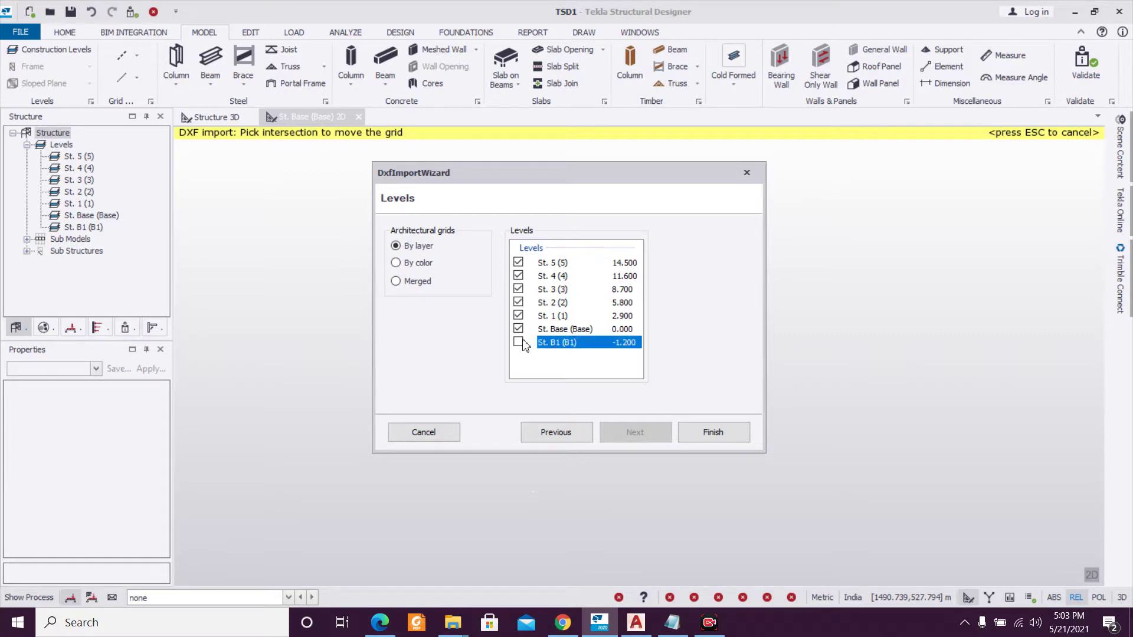
pyautogui.click(709, 440)
pyautogui.click(849, 316)
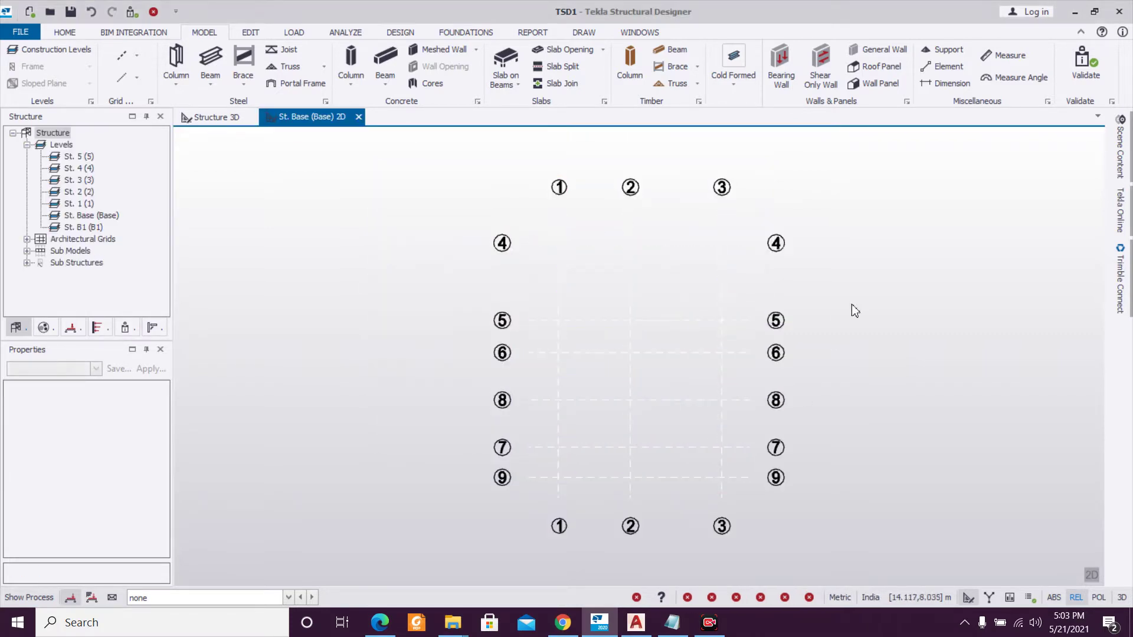
# Select the imported architectural grid and change its colour to black.
pyautogui.moveTo(753, 207); pyautogui.dragTo(377, 161)
pyautogui.click(150, 400)
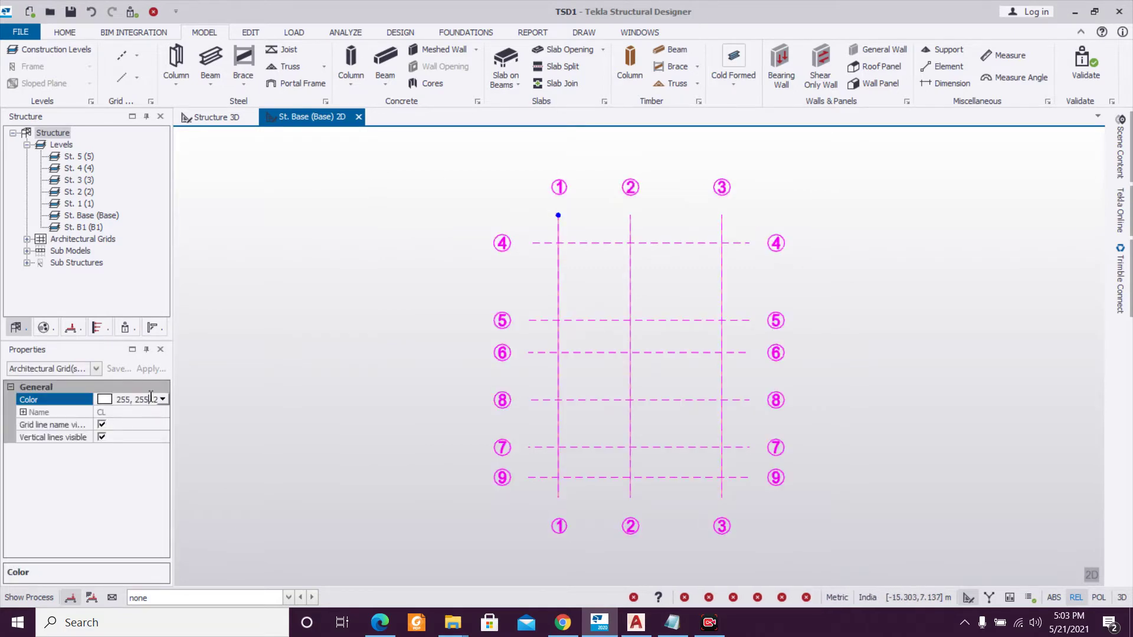
pyautogui.click(163, 399)
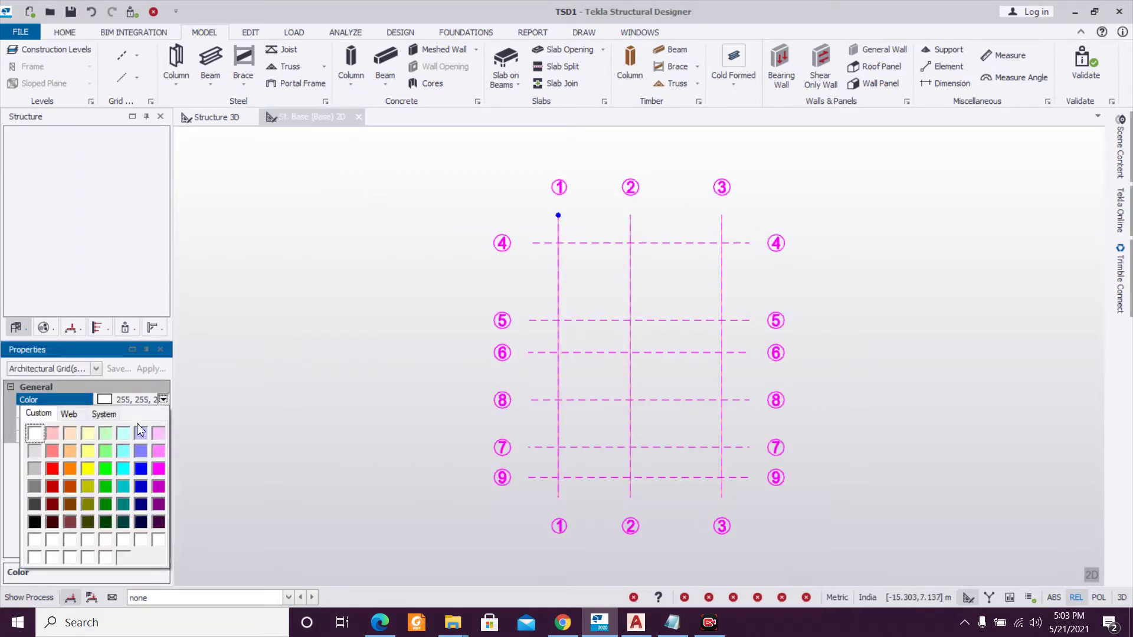
pyautogui.click(34, 522)
pyautogui.click(364, 341)
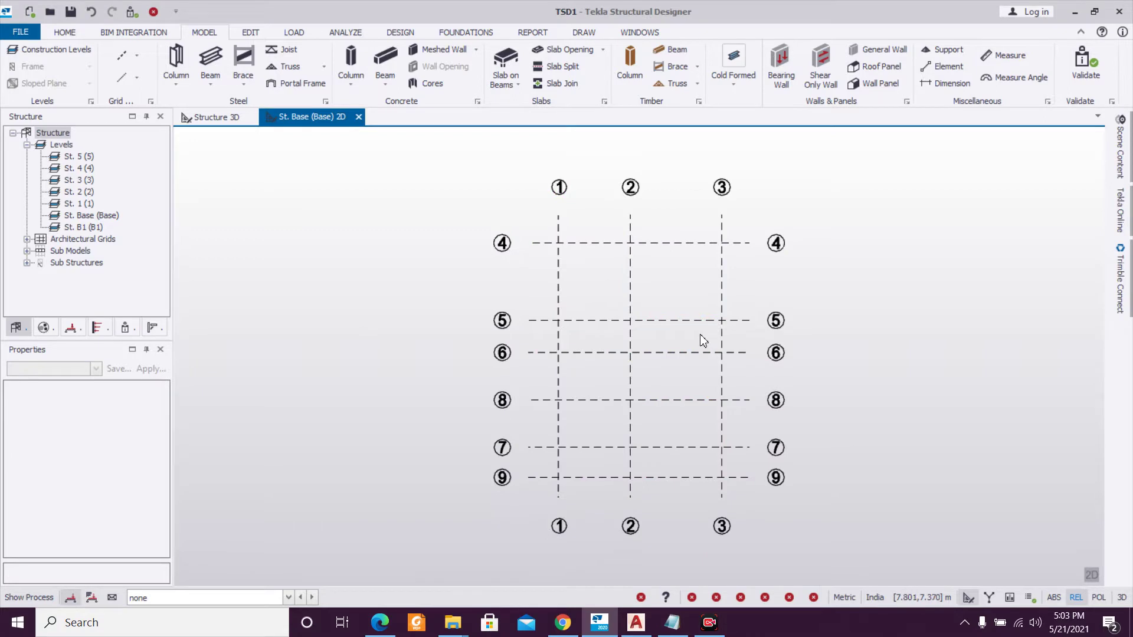
# Undo the grid colour change and the DXF grid import.
pyautogui.hotkey('ctrl', 'z')
pyautogui.hotkey('ctrl', 'z')
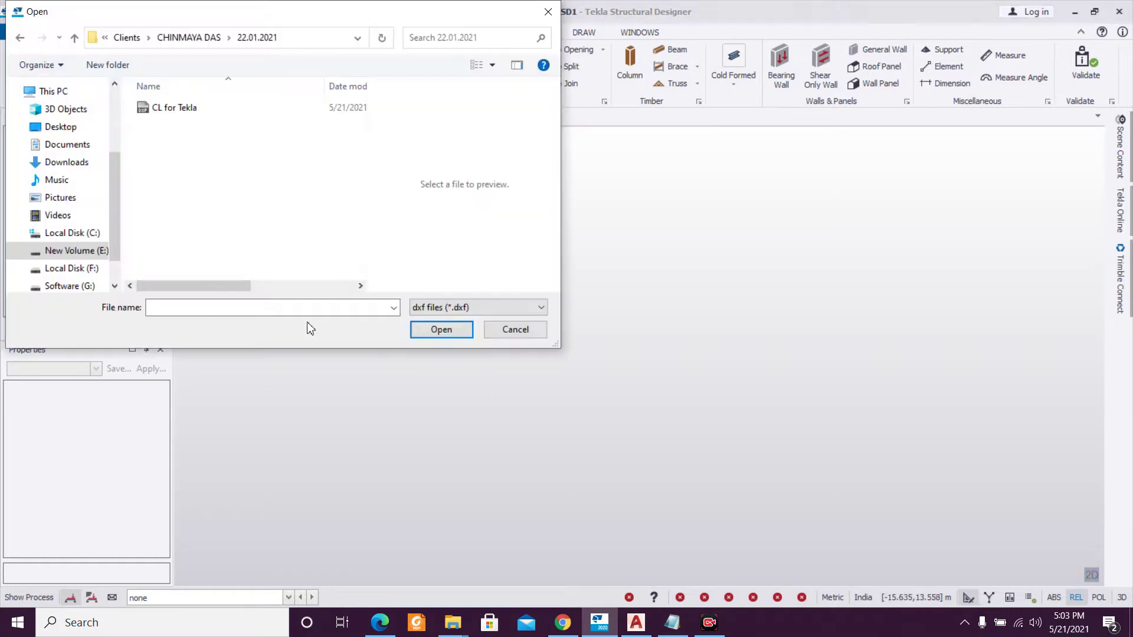
# Load the CL for Tekla DXF file, exclude layer 0 while keeping layer CL, and set the DXF units to mm.
pyautogui.click(246, 112)
pyautogui.click(463, 332)
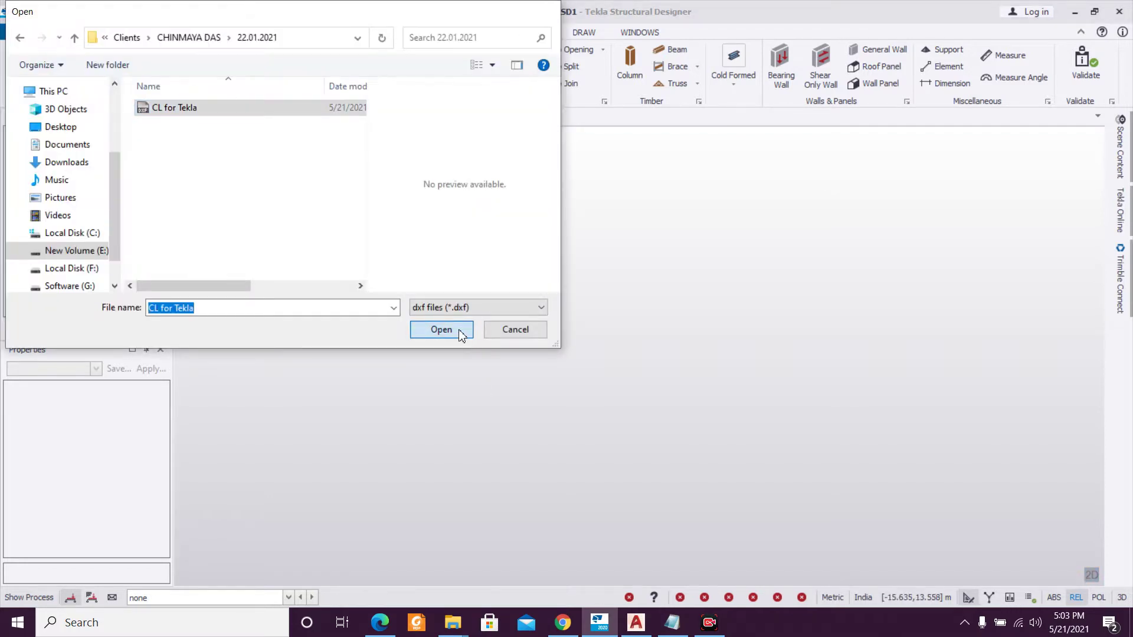
pyautogui.click(393, 256)
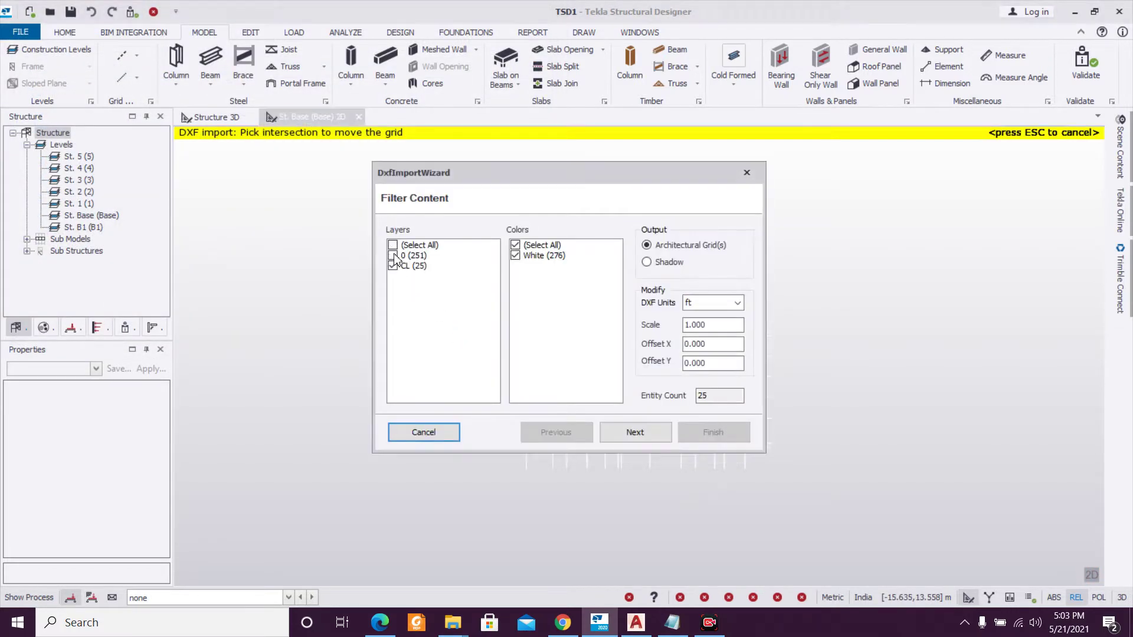
pyautogui.click(725, 302)
pyautogui.click(708, 317)
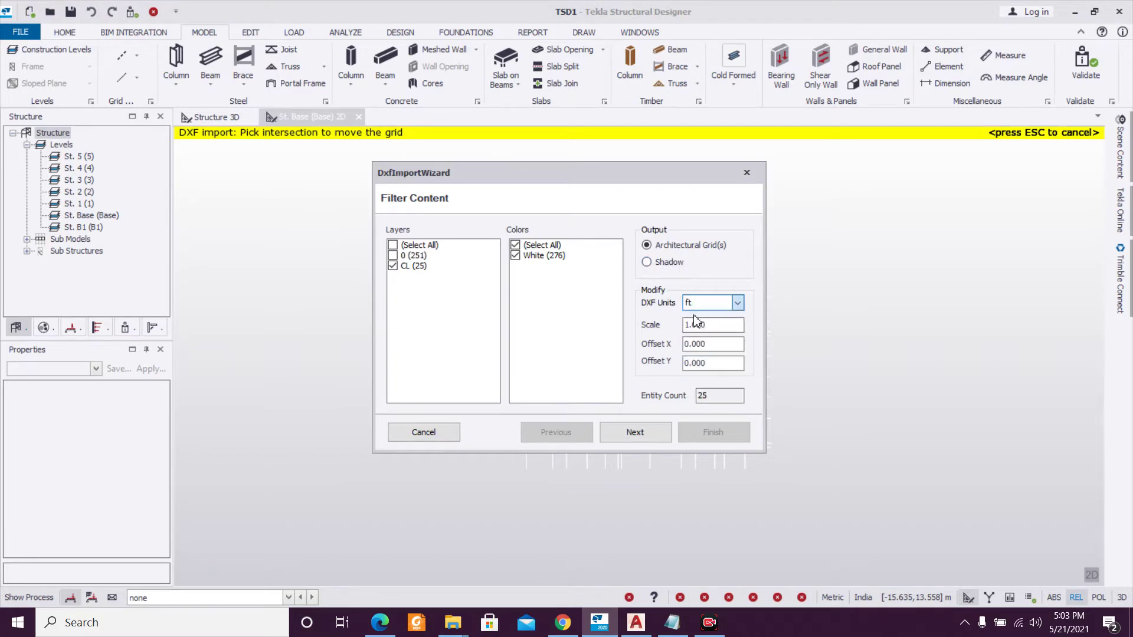
# Create the architectural grid by layer, choose the construction levels it applies to, and finish the import.
pyautogui.click(623, 441)
pyautogui.click(416, 245)
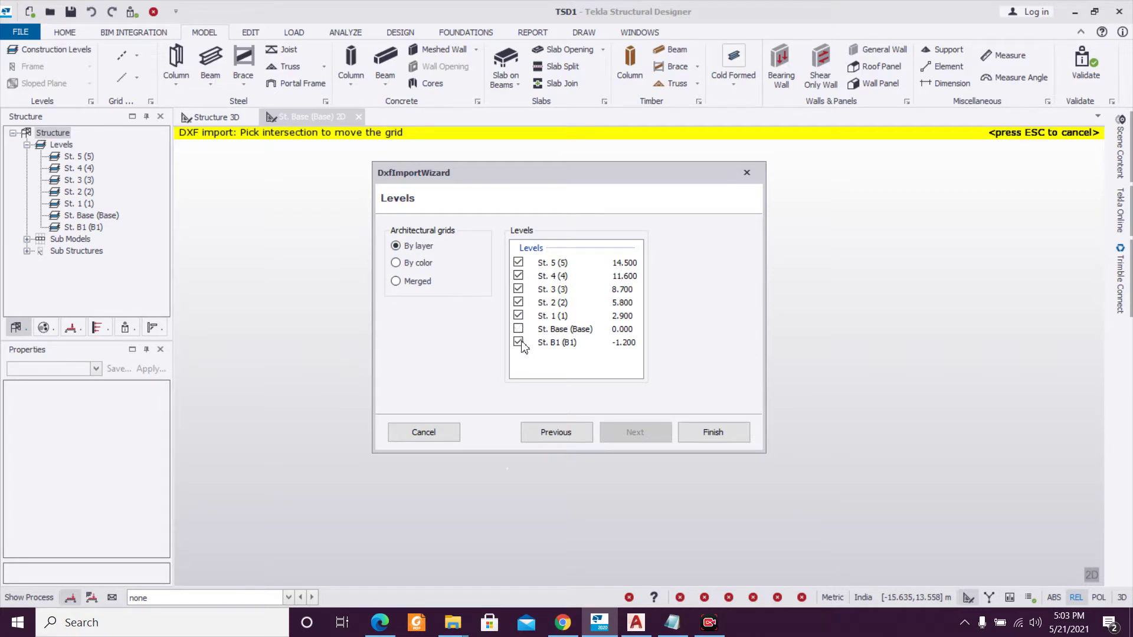
pyautogui.click(723, 434)
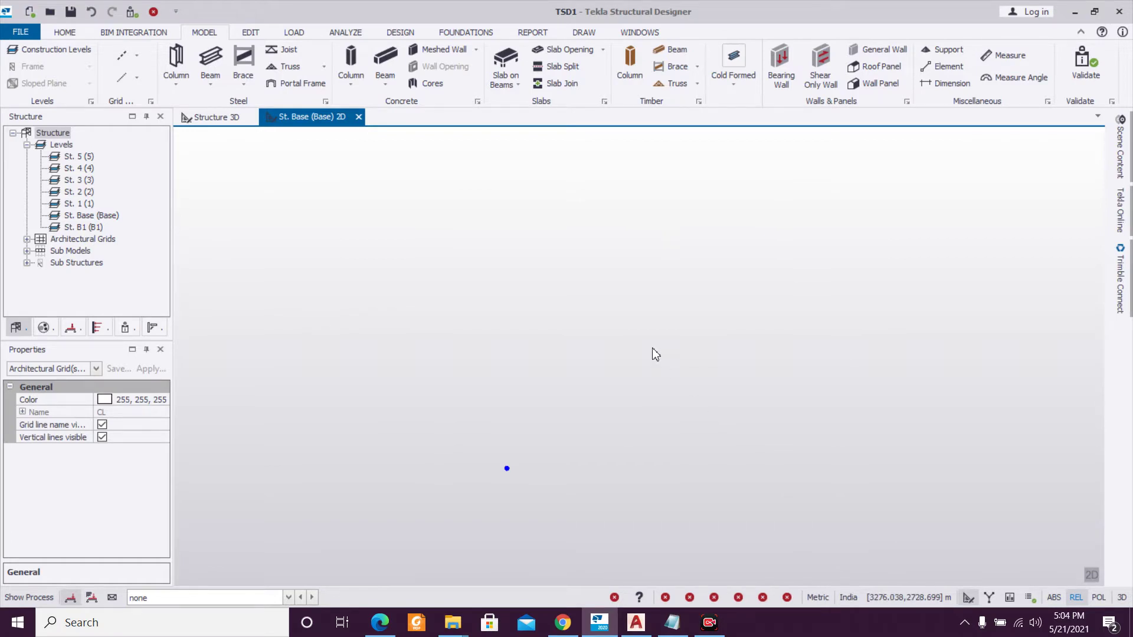
# Select the whole newly imported architectural grid and recolour it black.
pyautogui.scroll(12, 484, 486)
pyautogui.moveTo(511, 329); pyautogui.dragTo(518, 387, button='middle')
pyautogui.scroll(2, 519, 388)
pyautogui.press('Escape')
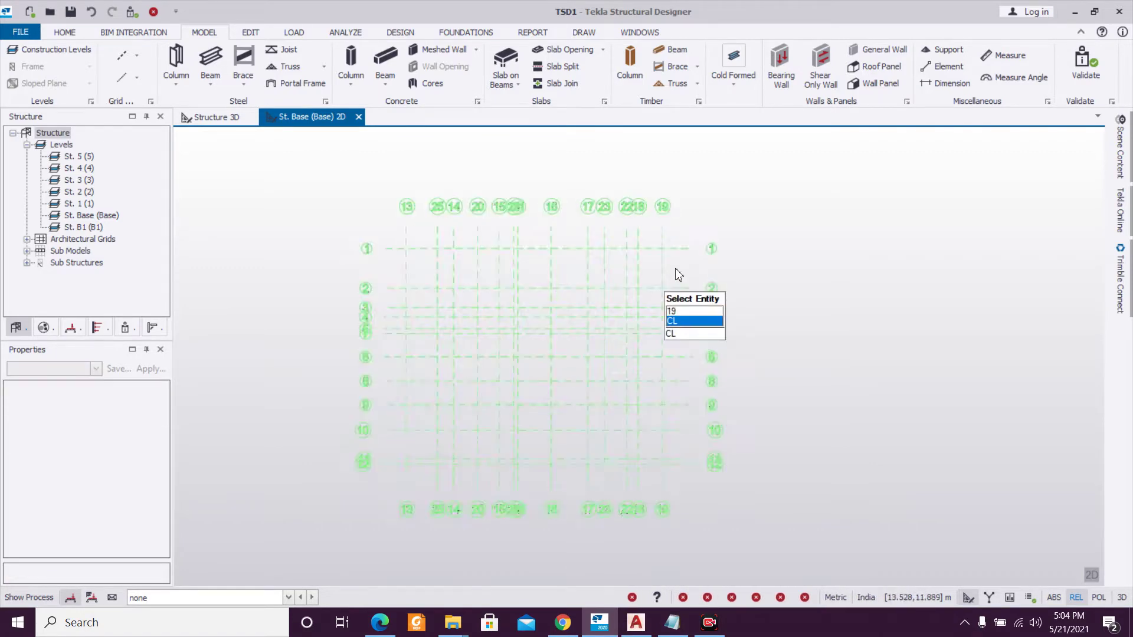
pyautogui.moveTo(693, 243); pyautogui.dragTo(205, 165)
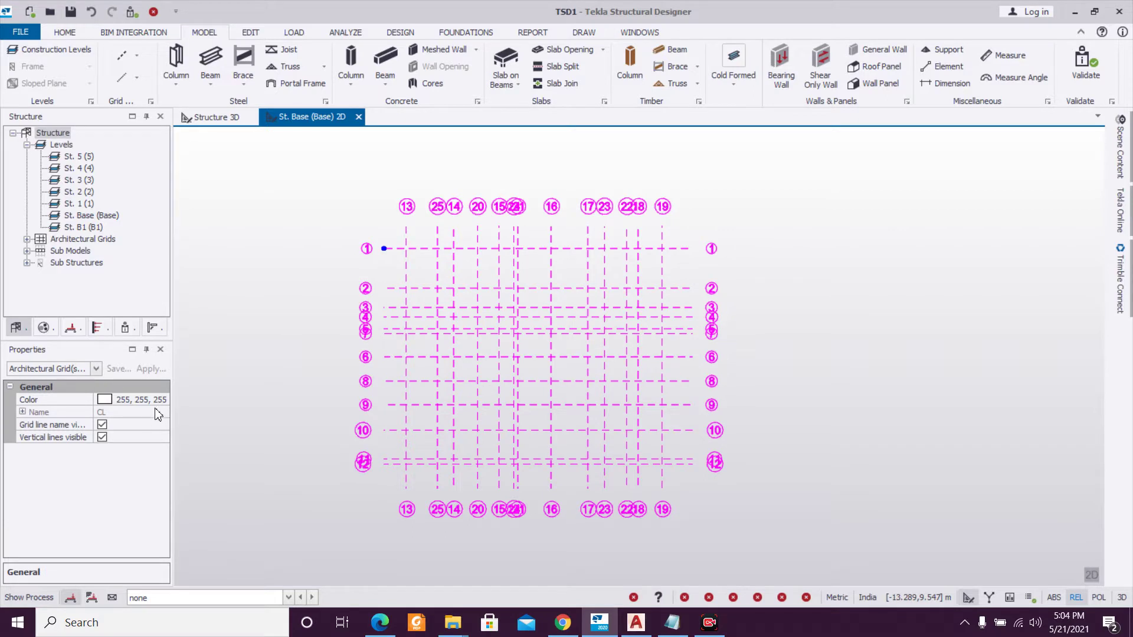
pyautogui.click(155, 400)
pyautogui.click(162, 400)
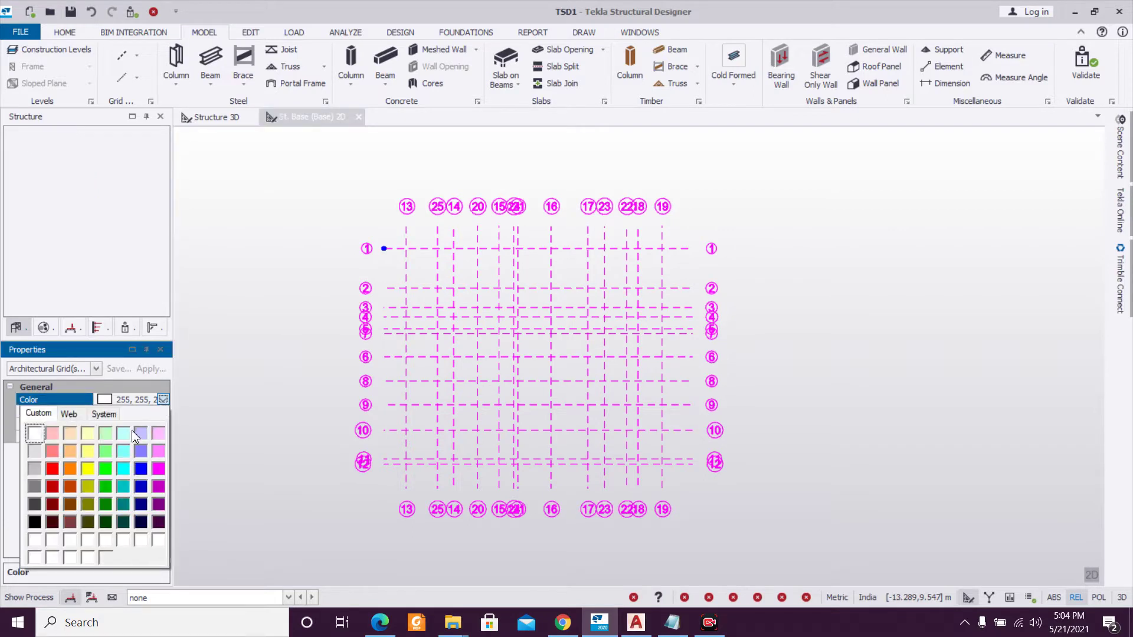
pyautogui.click(34, 523)
pyautogui.click(281, 452)
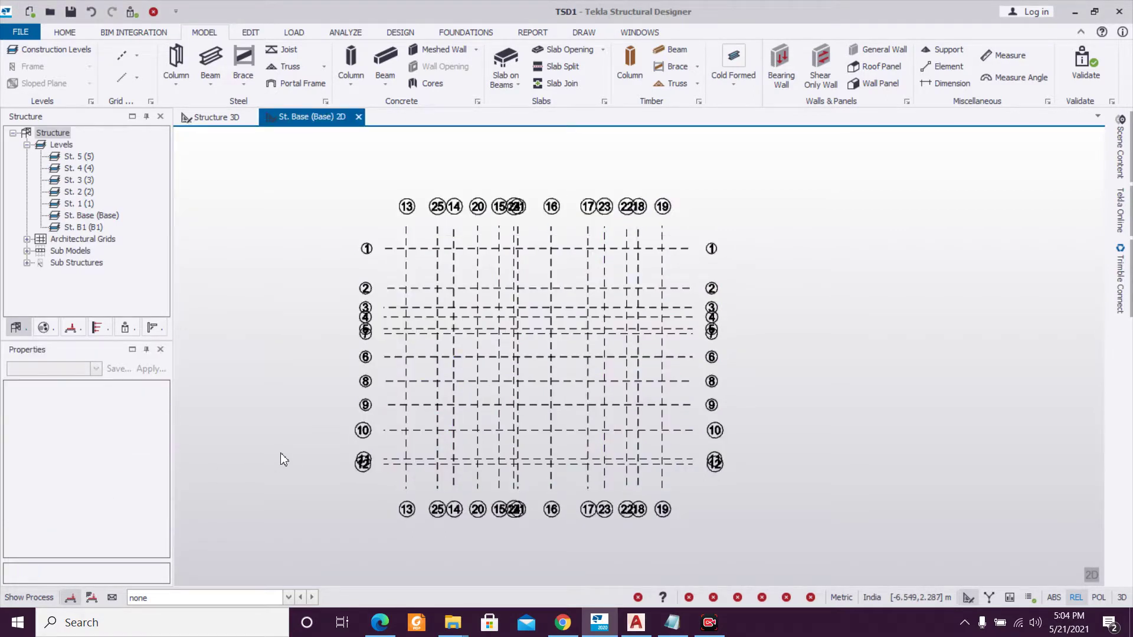
# Import layer 0 of the CL for Tekla DXF file as a shadow, without layer CL, in mm units.
pyautogui.click(136, 55)
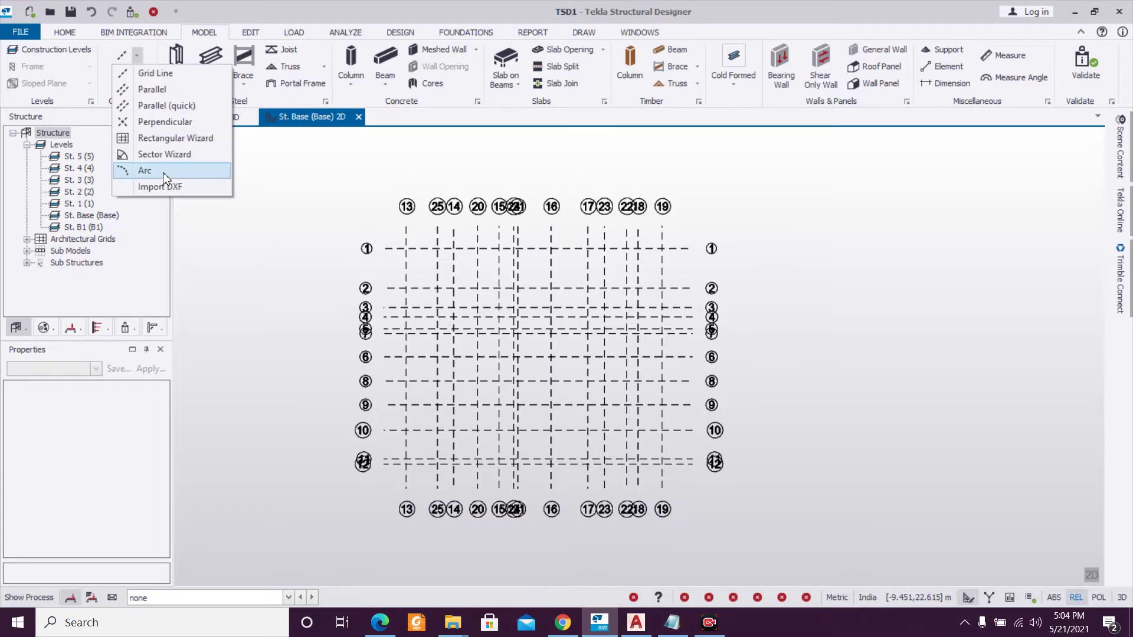
pyautogui.click(163, 187)
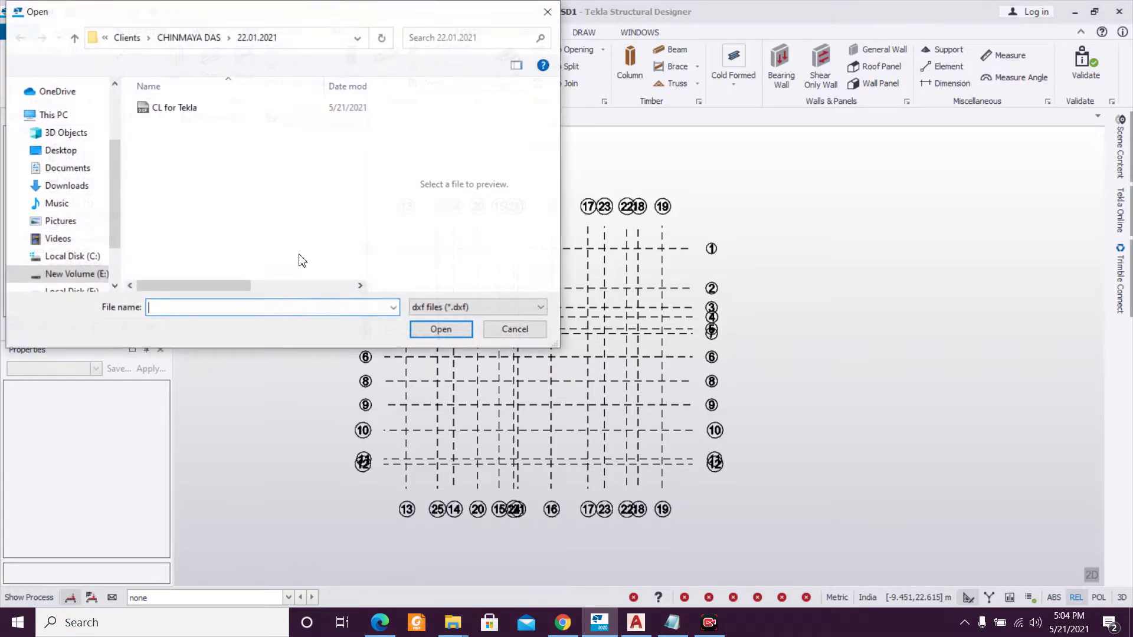
pyautogui.click(255, 111)
pyautogui.click(442, 330)
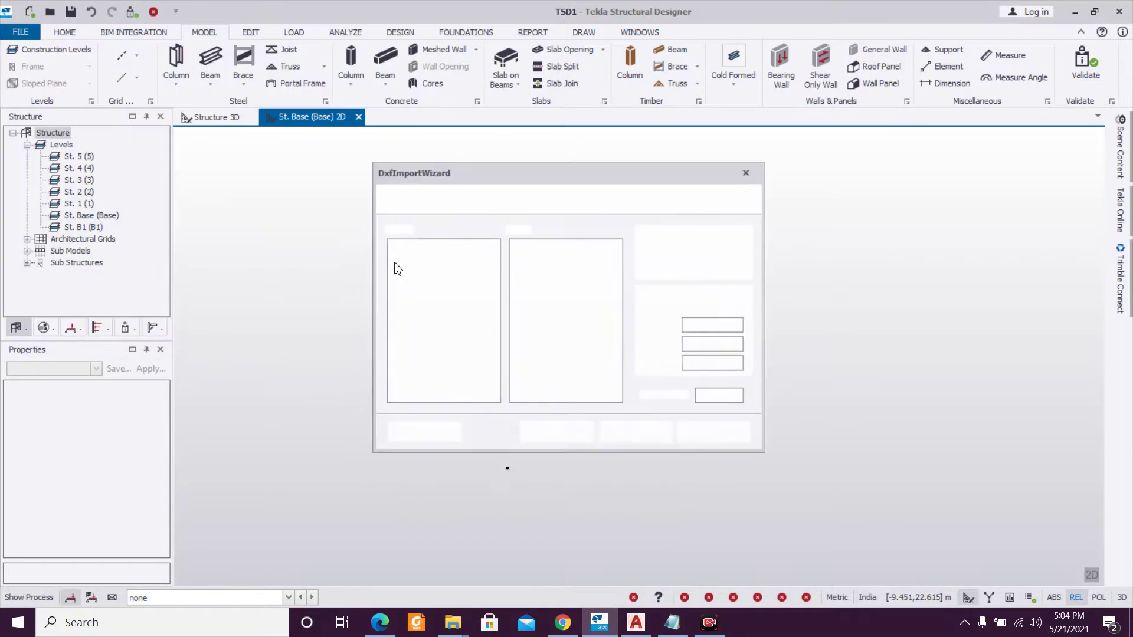
pyautogui.click(393, 265)
pyautogui.click(666, 263)
pyautogui.click(726, 303)
pyautogui.click(708, 334)
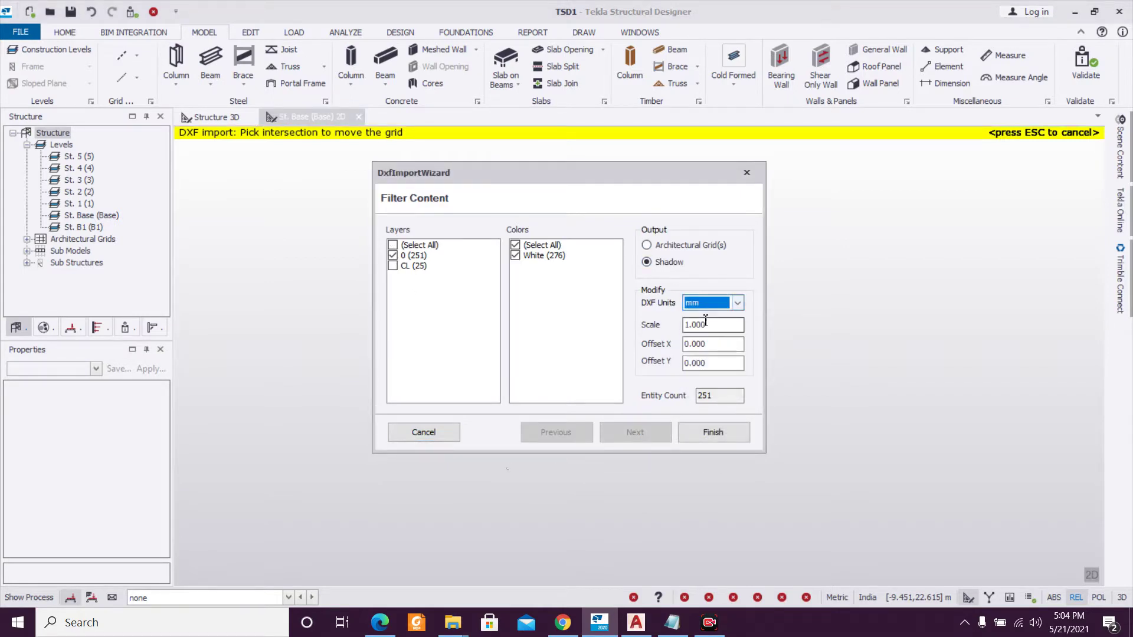
pyautogui.click(711, 435)
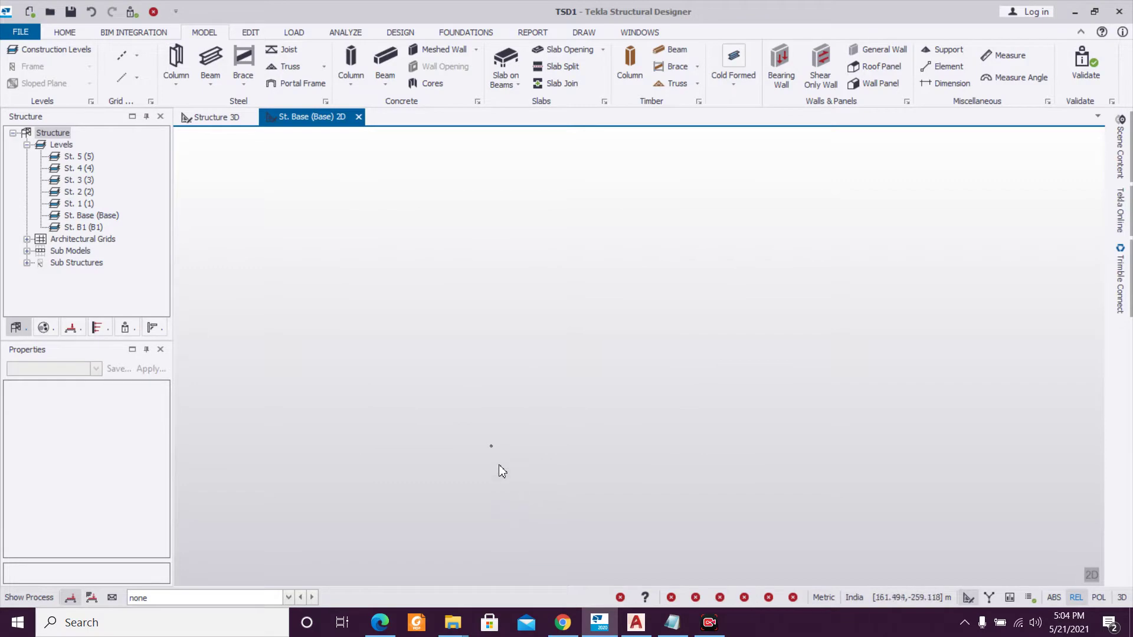
# Examine how the floor plan shadow aligns with the grid lines at the walls, column outlines and staircase.
pyautogui.scroll(5, 447, 364)
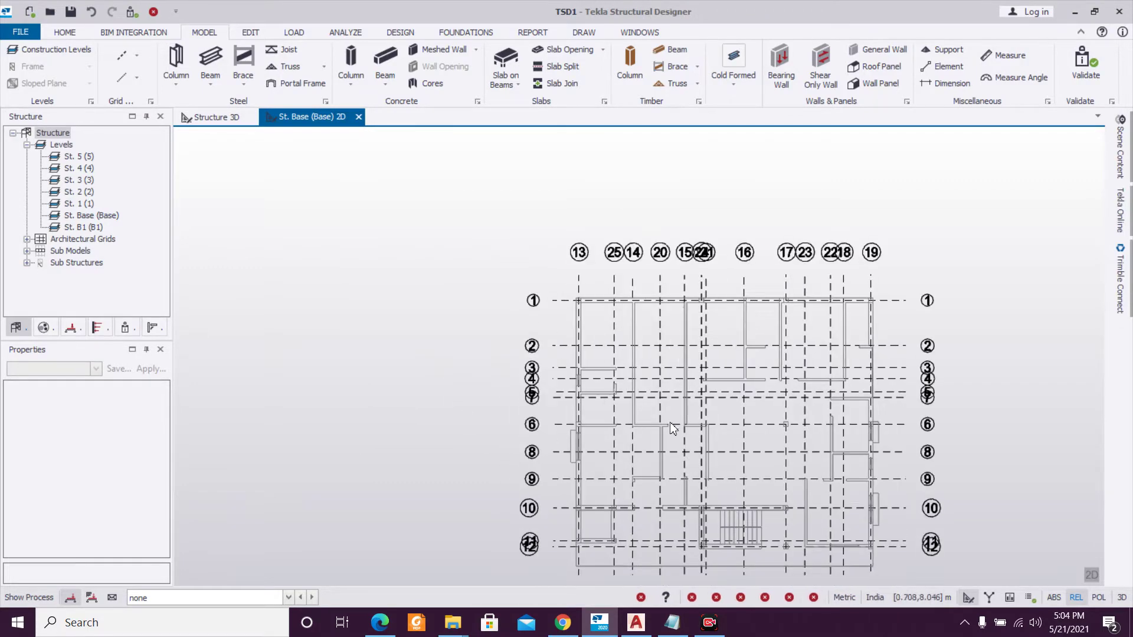
pyautogui.moveTo(802, 469)
pyautogui.scroll(2, 802, 469)
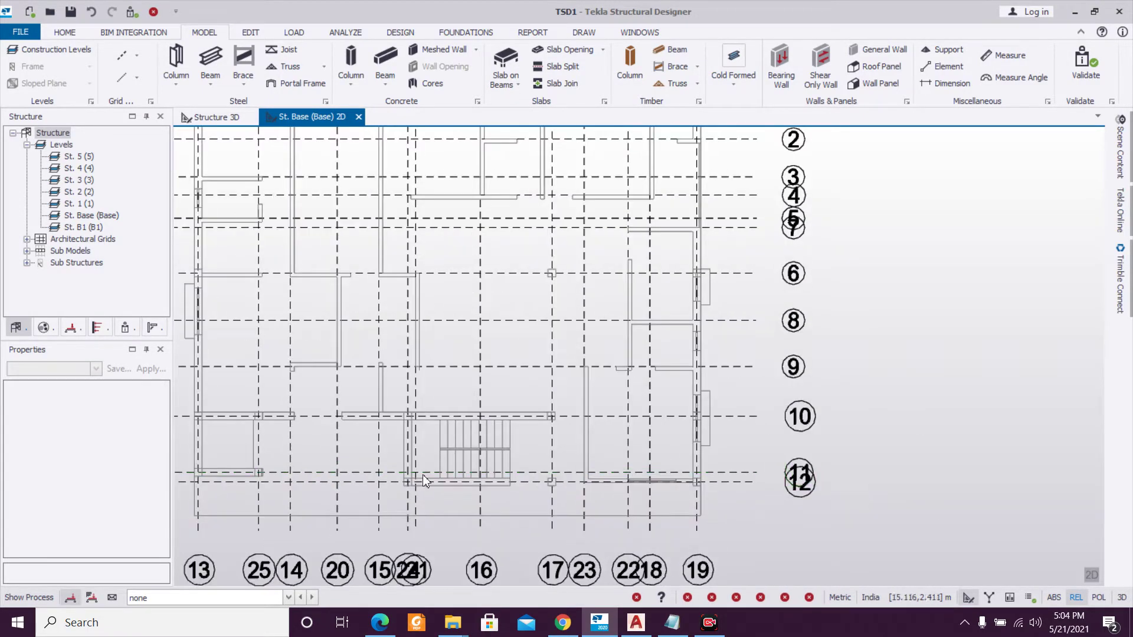
pyautogui.scroll(3, 342, 498)
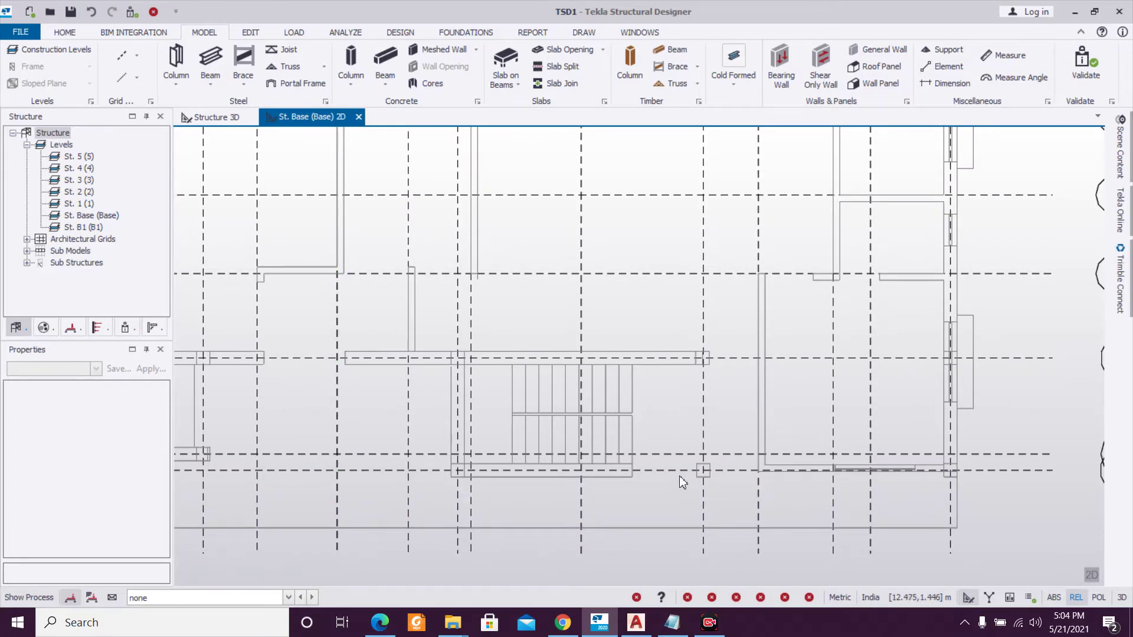
pyautogui.scroll(-2, 679, 475)
pyautogui.moveTo(649, 342); pyautogui.dragTo(700, 467, button='middle')
pyautogui.moveTo(596, 278); pyautogui.dragTo(597, 352, button='middle')
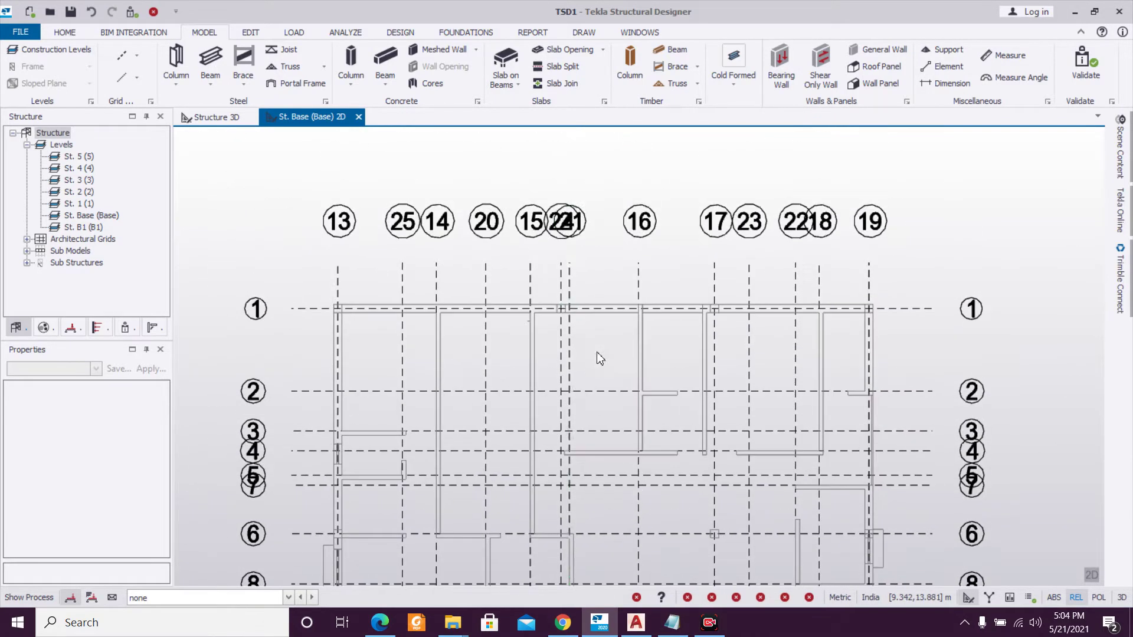
pyautogui.scroll(2, 558, 302)
pyautogui.scroll(2, 592, 295)
pyautogui.scroll(-3, 592, 295)
pyautogui.scroll(-3, 648, 409)
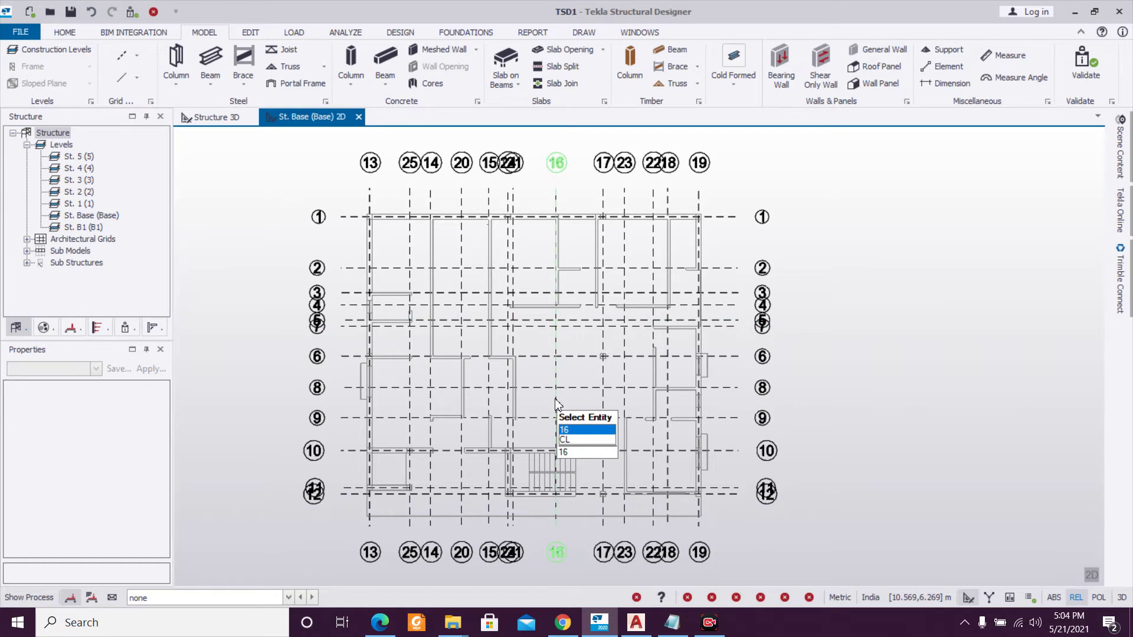
pyautogui.moveTo(541, 405); pyautogui.dragTo(613, 421, button='middle')
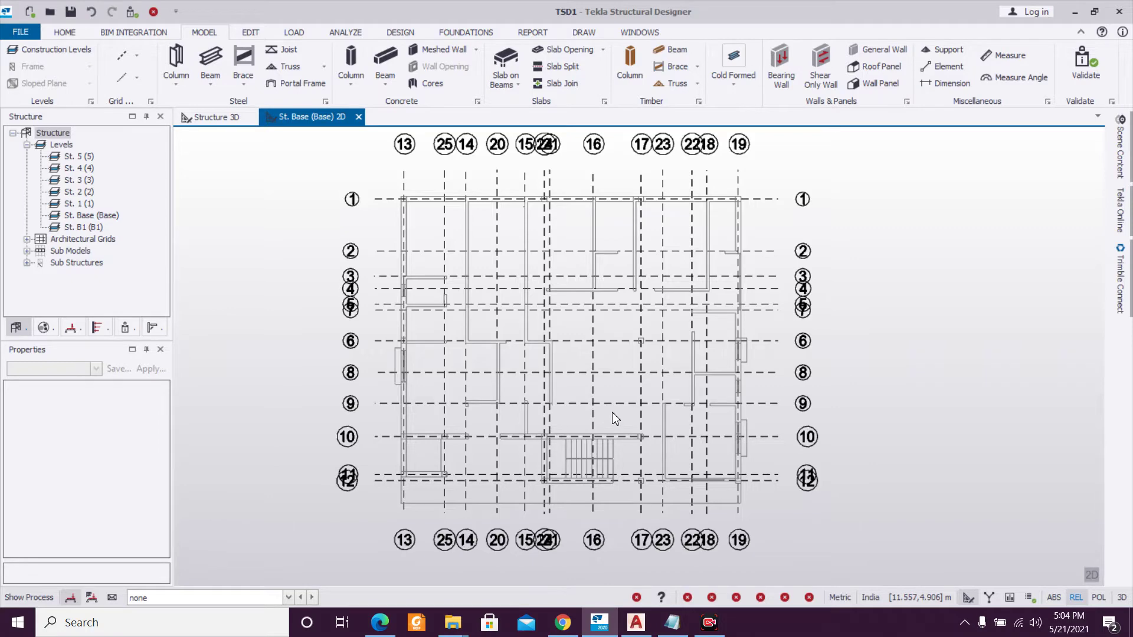
pyautogui.scroll(1, 617, 412)
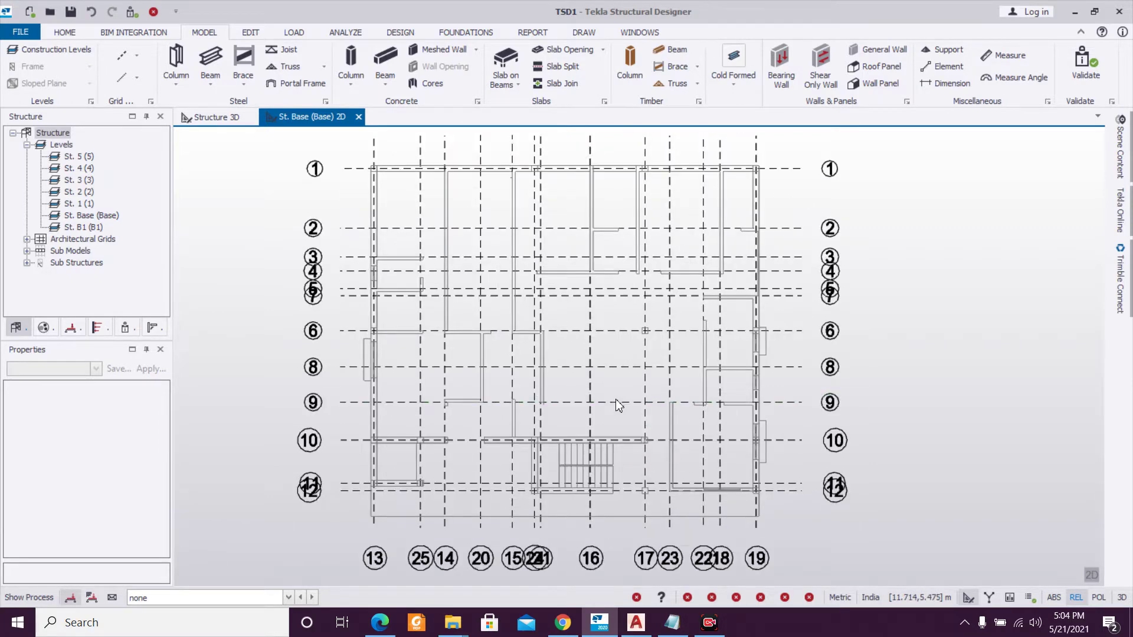
pyautogui.scroll(-1, 527, 354)
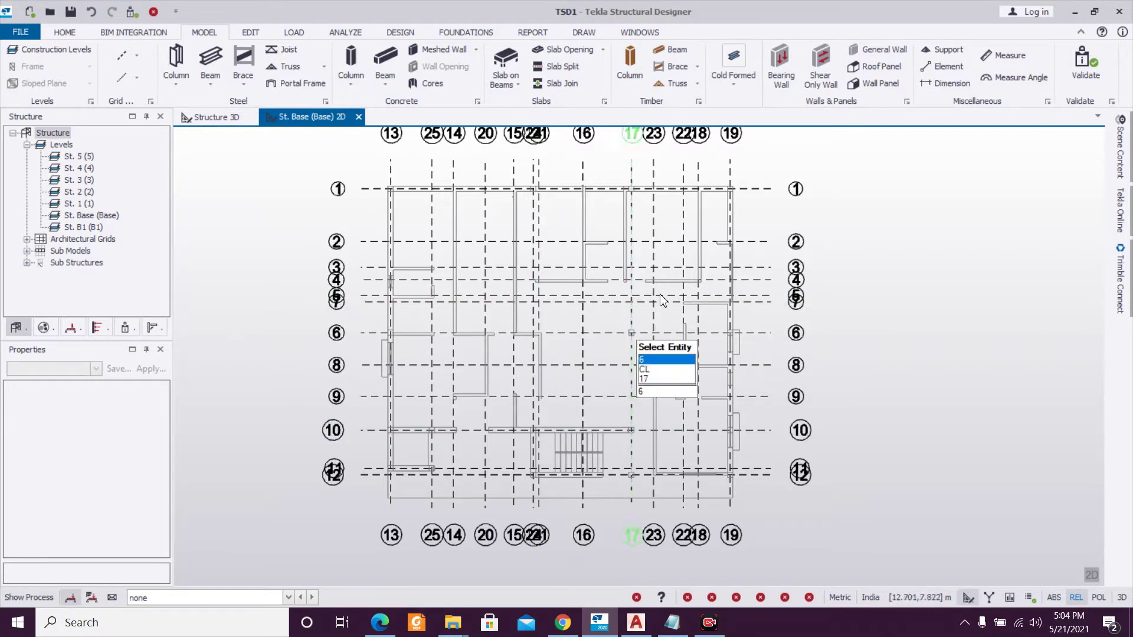
pyautogui.moveTo(596, 246)
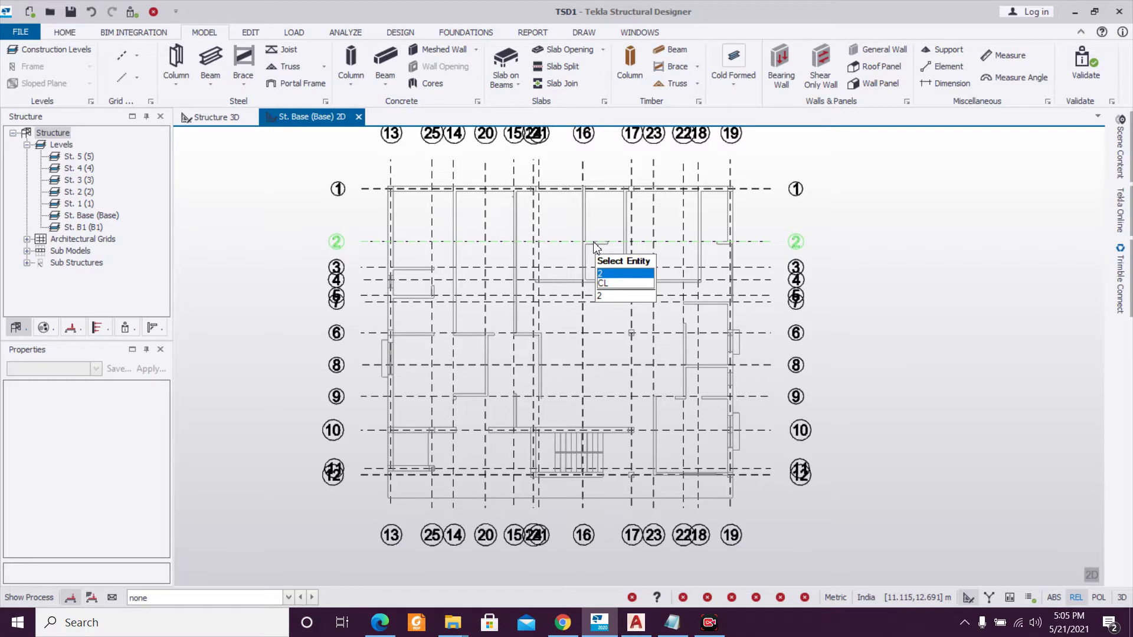
# Start a cast-in-place concrete column and set its vertical and tie/confinement reinforcement classes to Fe 500.
pyautogui.click(351, 63)
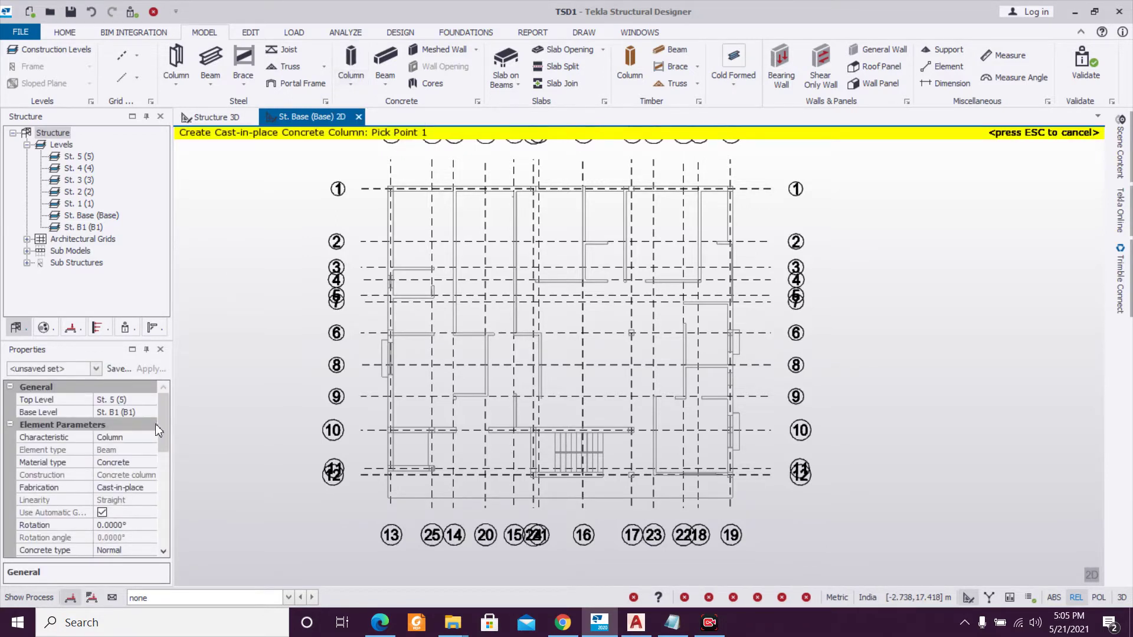
pyautogui.moveTo(157, 418); pyautogui.dragTo(167, 483)
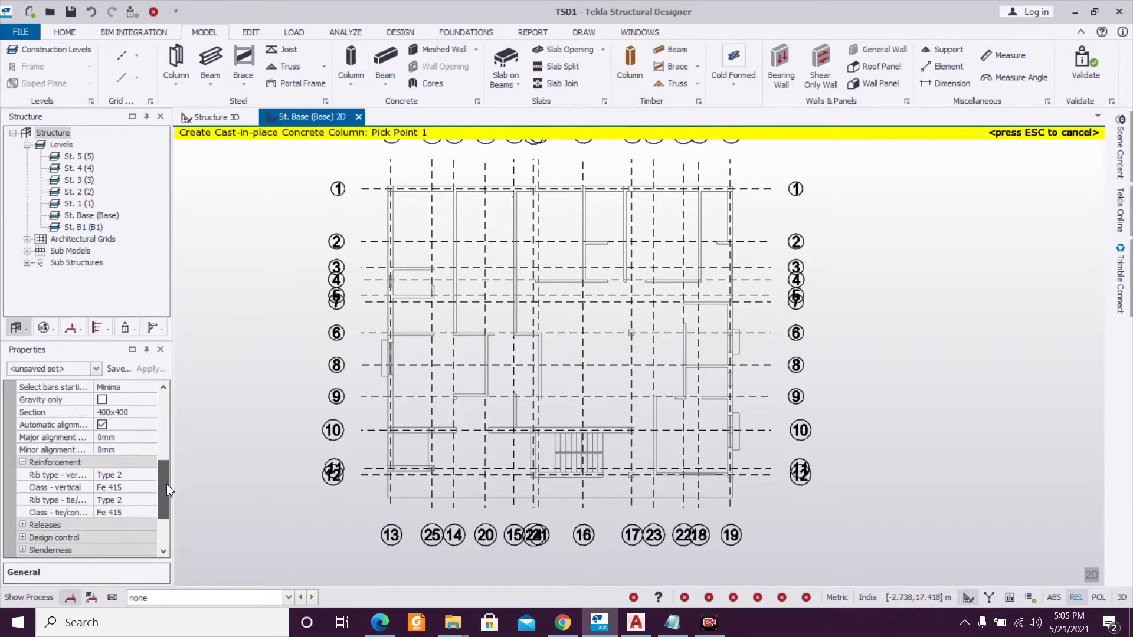
pyautogui.click(152, 487)
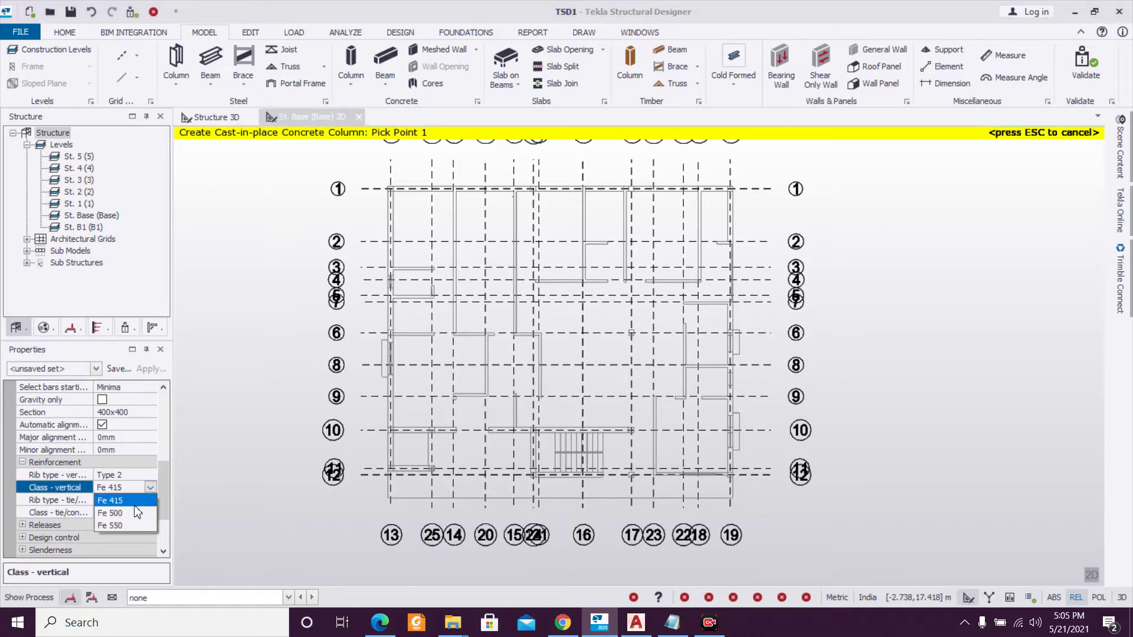
pyautogui.click(140, 513)
pyautogui.click(151, 512)
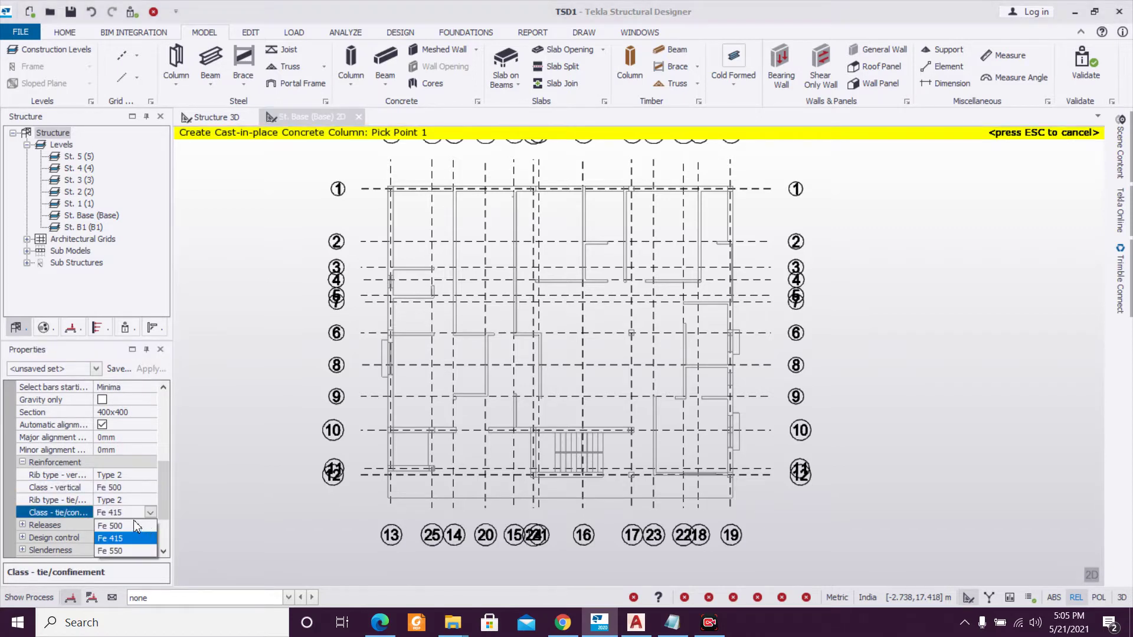
pyautogui.click(134, 520)
# Set the concrete column section to rectangular with a breadth of 450 mm and a depth of 250 mm.
pyautogui.scroll(5, 159, 466)
pyautogui.scroll(1, 164, 413)
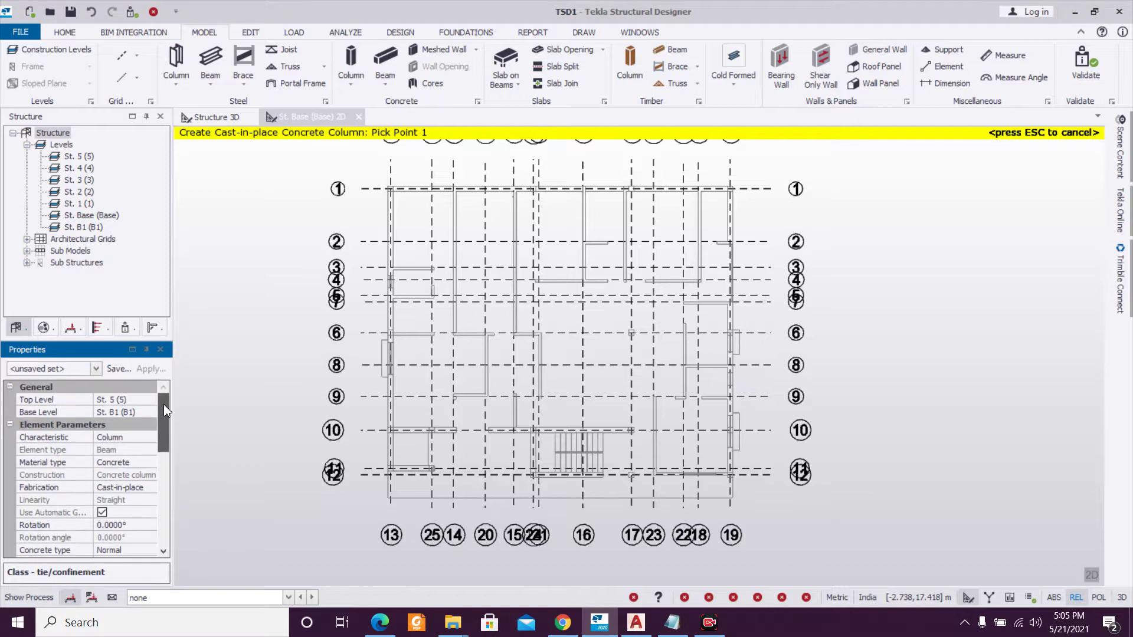
pyautogui.scroll(-3, 165, 447)
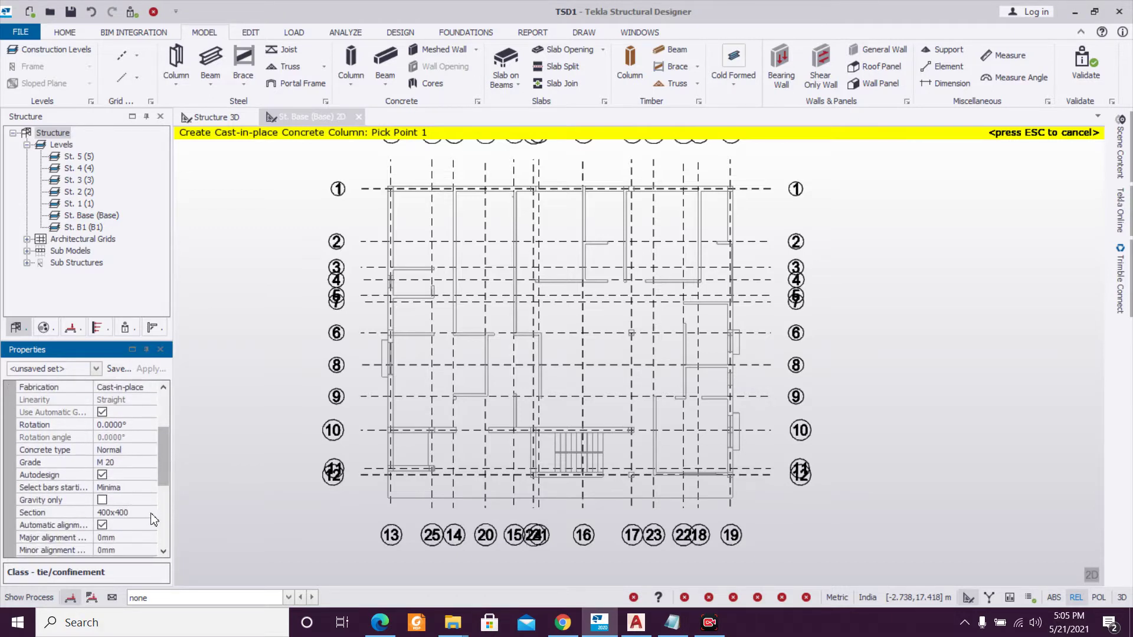
pyautogui.click(150, 512)
pyautogui.click(127, 539)
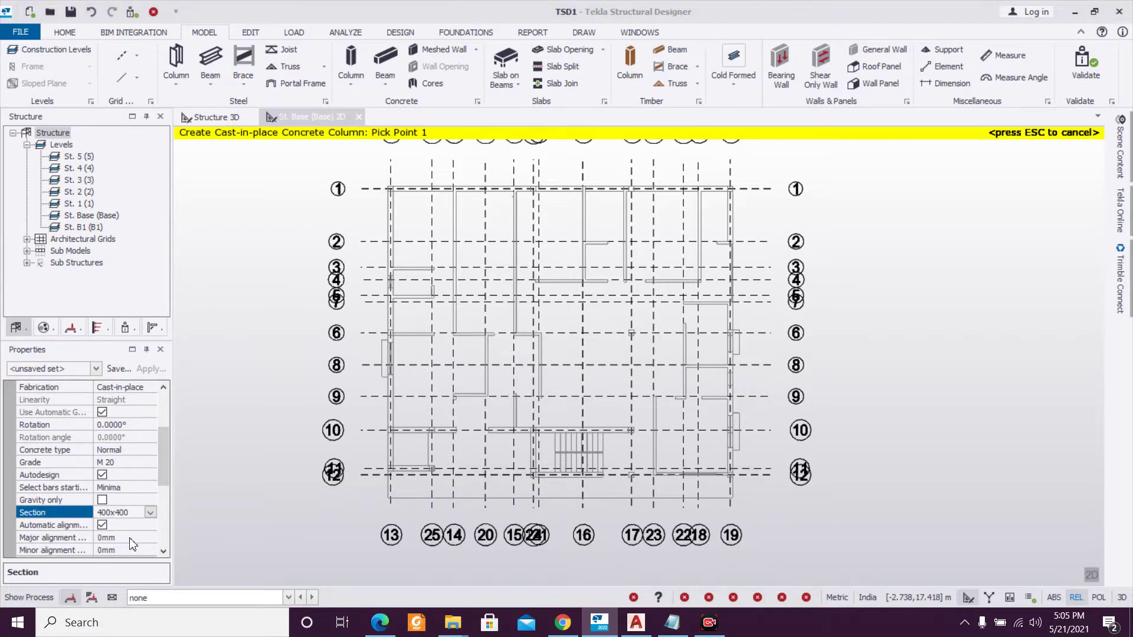
pyautogui.write('250')
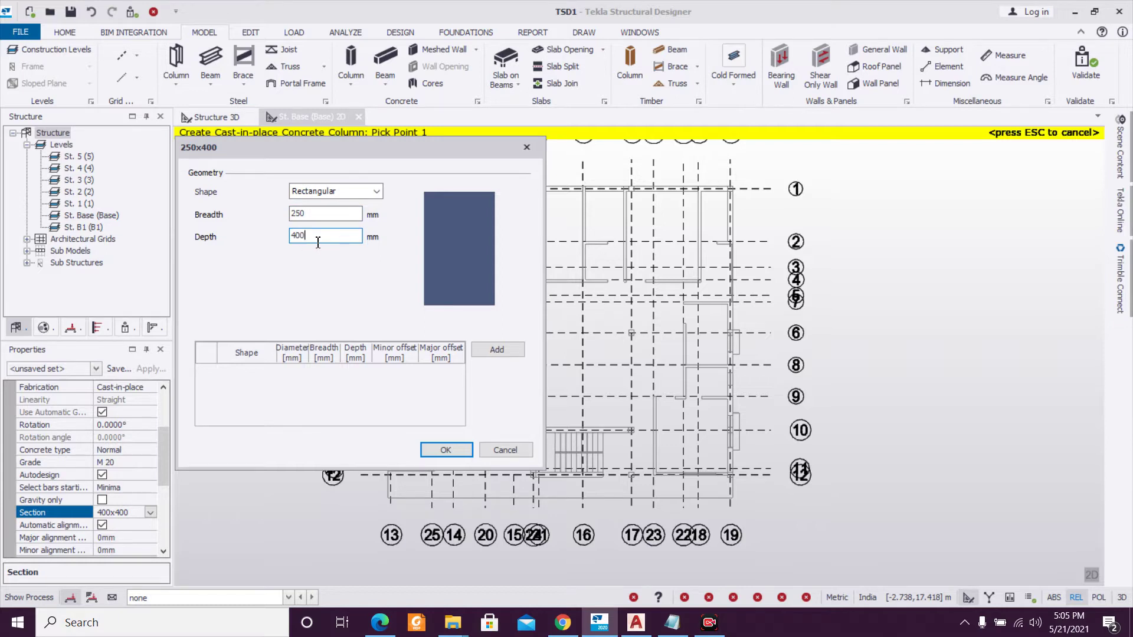
pyautogui.click(323, 219)
pyautogui.write('450')
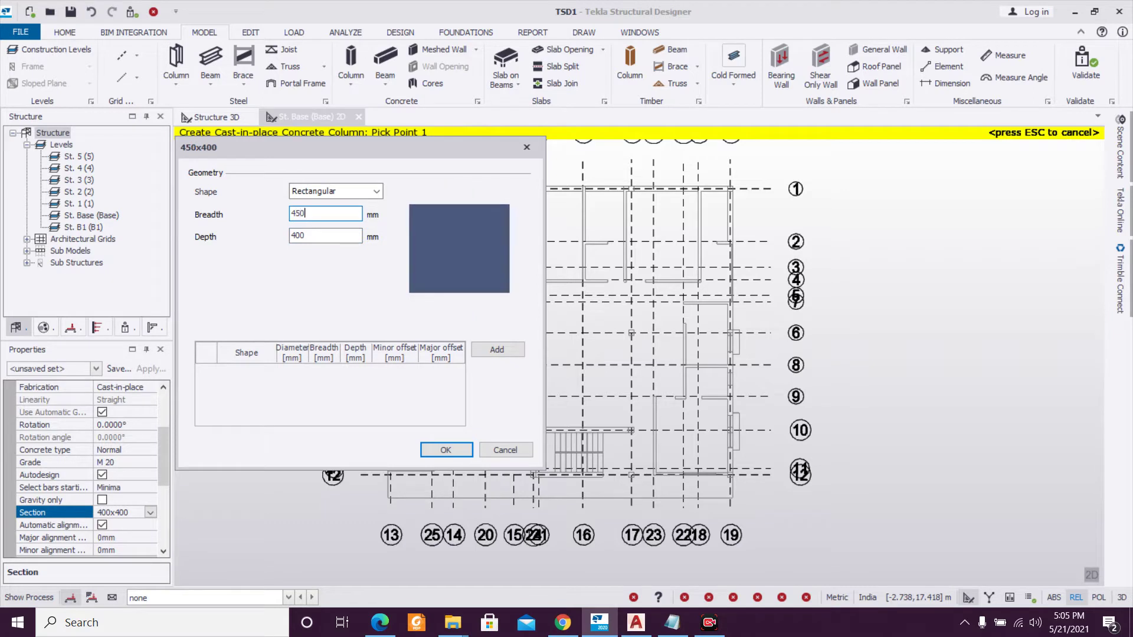
pyautogui.click(337, 237)
pyautogui.write('250')
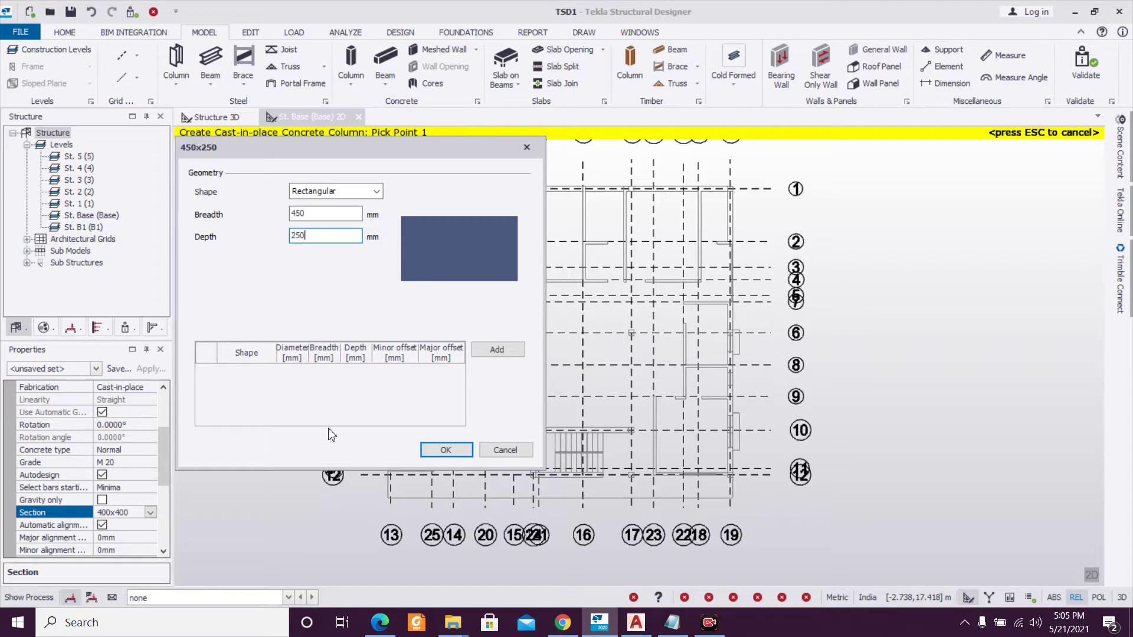
pyautogui.click(446, 450)
pyautogui.moveTo(166, 458)
pyautogui.mouseDown()
pyautogui.moveTo(158, 506)
pyautogui.moveTo(168, 449)
pyautogui.mouseUp()
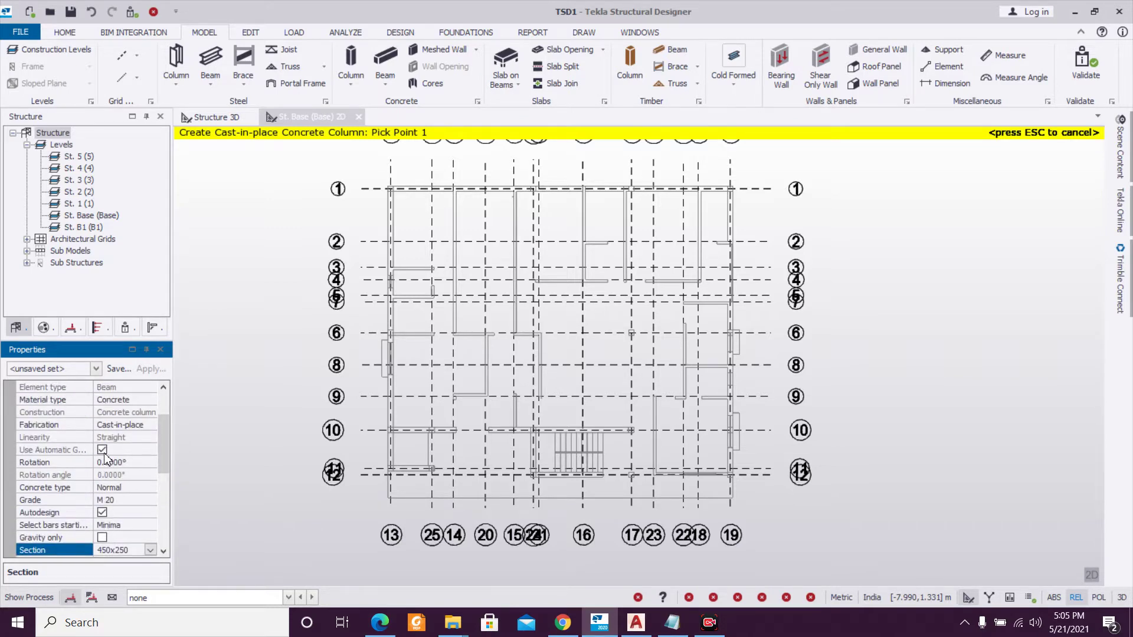
pyautogui.moveTo(161, 448); pyautogui.dragTo(153, 474)
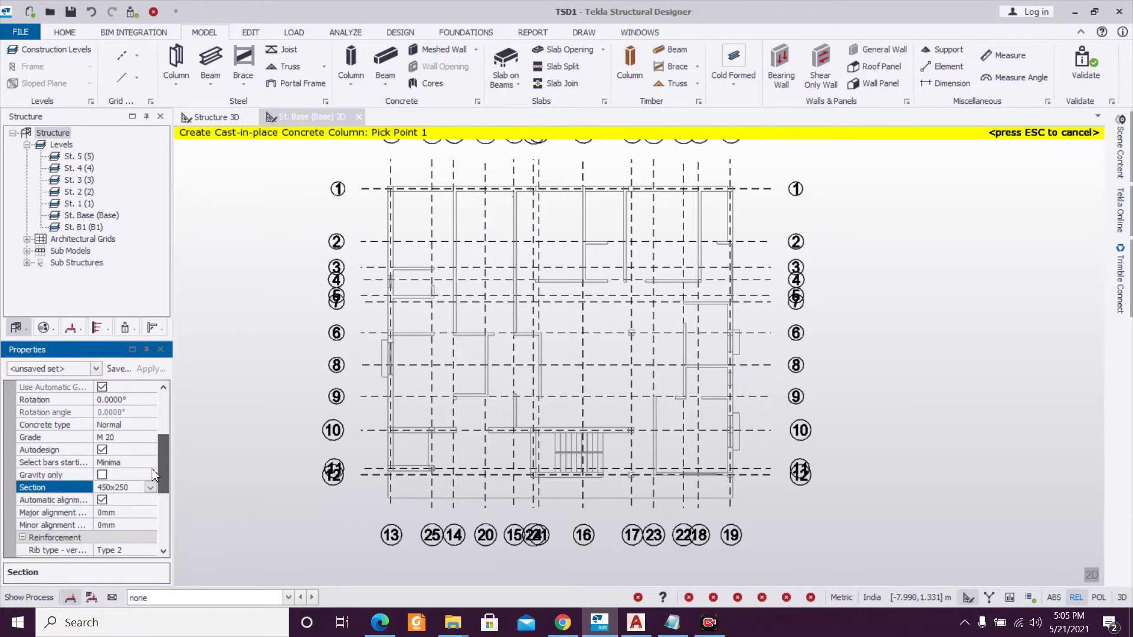
# Turn off automatic alignment for the concrete column and save its properties as the property set C450x250.
pyautogui.click(102, 500)
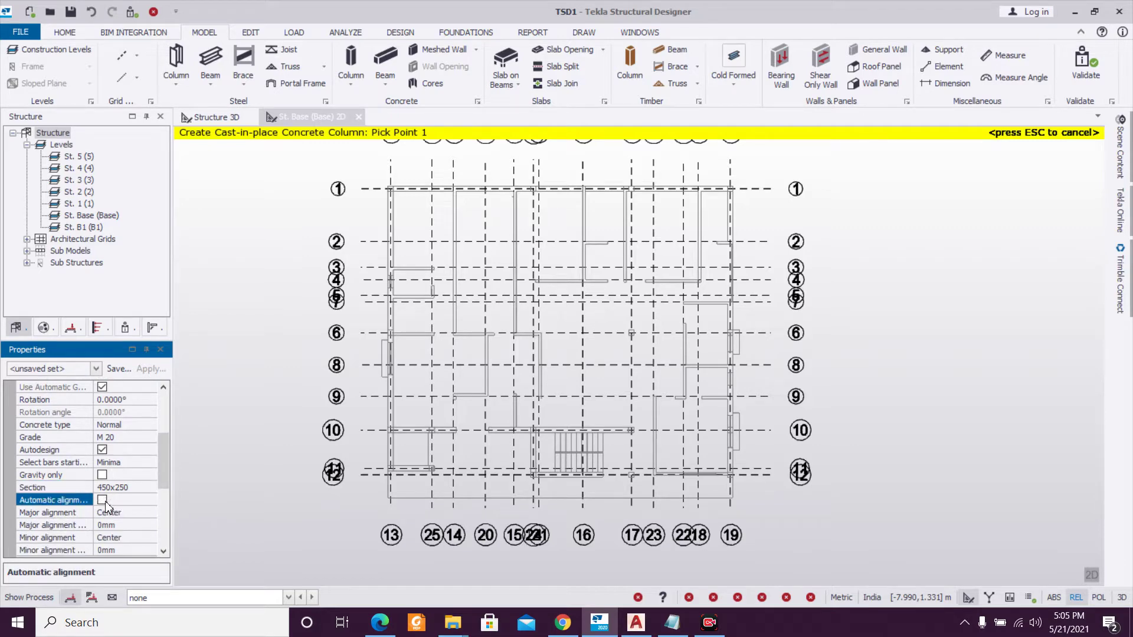
pyautogui.click(117, 368)
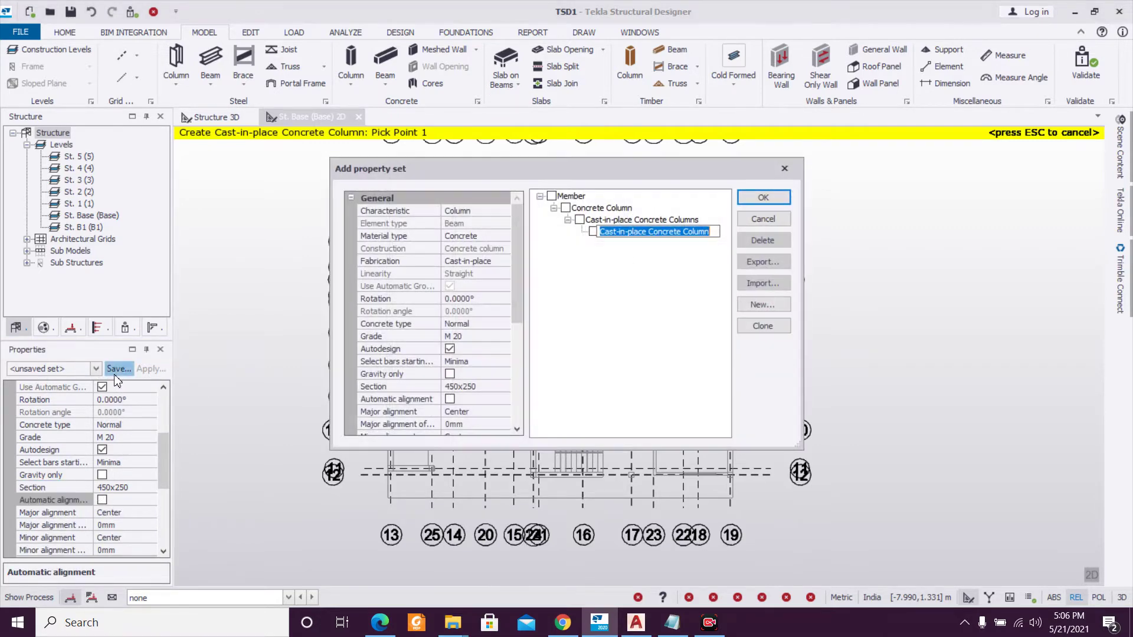
pyautogui.write('C450x250')
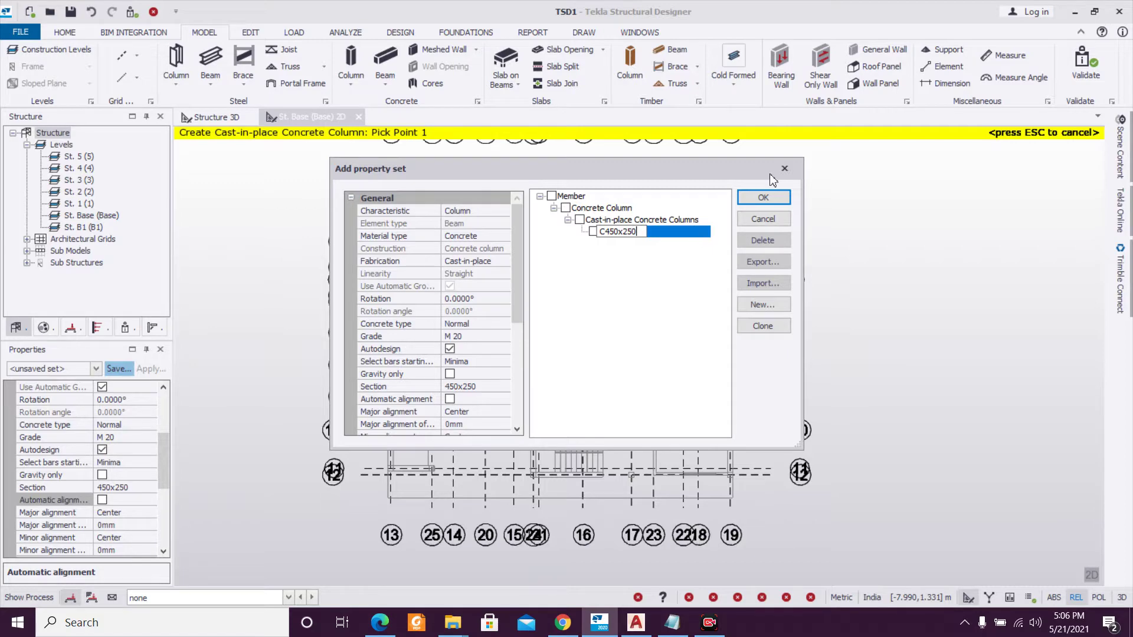
pyautogui.click(763, 197)
# Place 450x250 columns where grid lines 13 and 25 cross grid lines 10 and 11.
pyautogui.scroll(3, 393, 451)
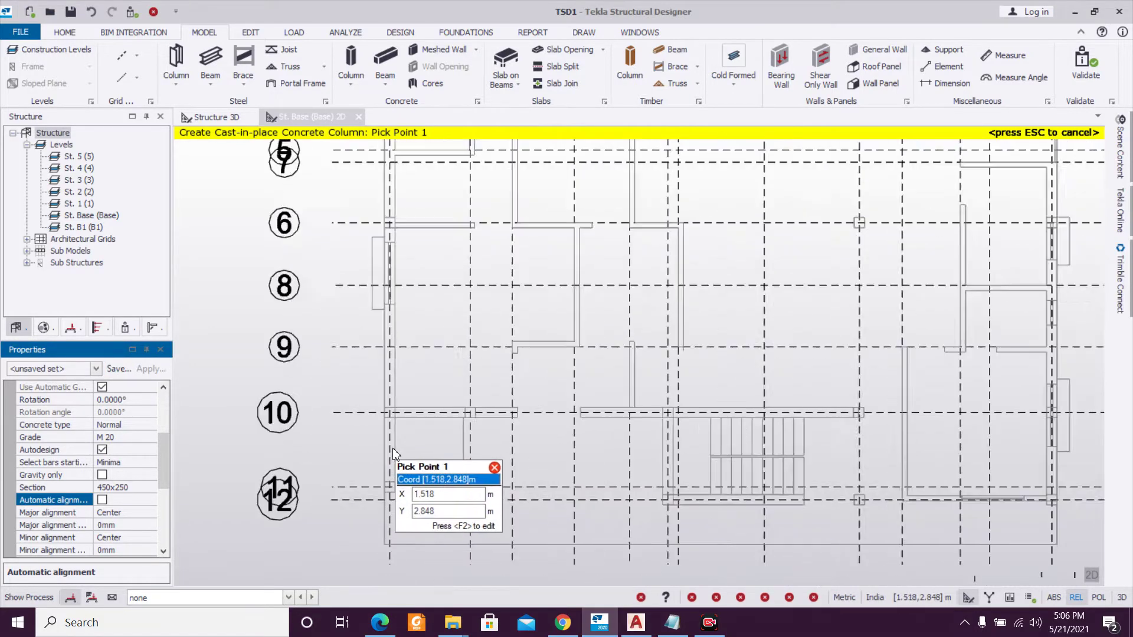
pyautogui.scroll(2, 393, 452)
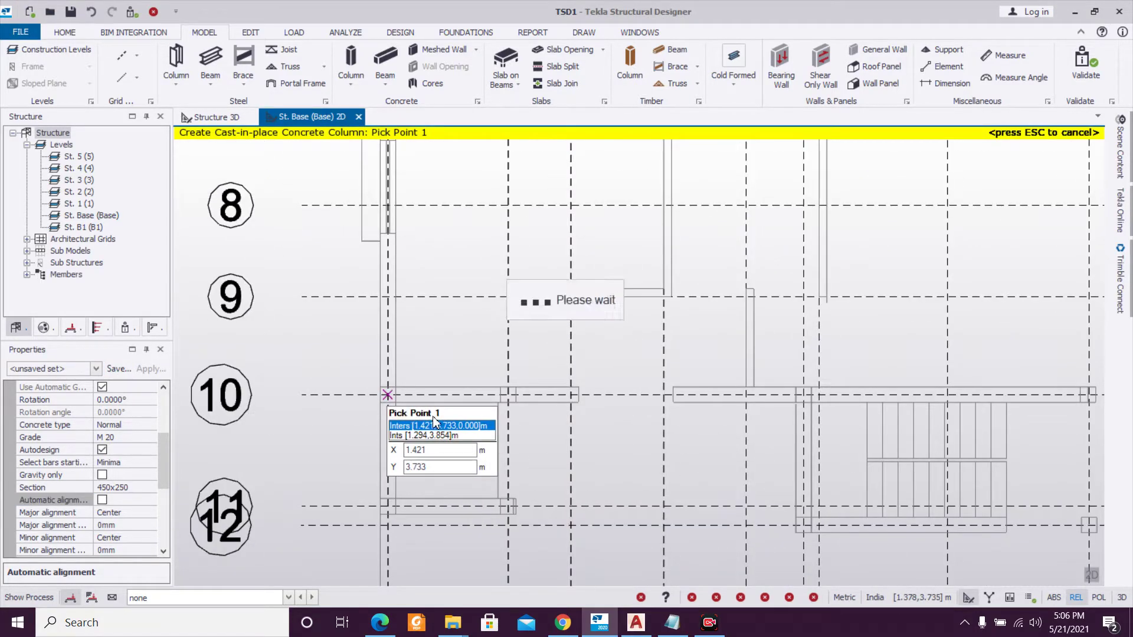
pyautogui.click(434, 420)
pyautogui.click(508, 397)
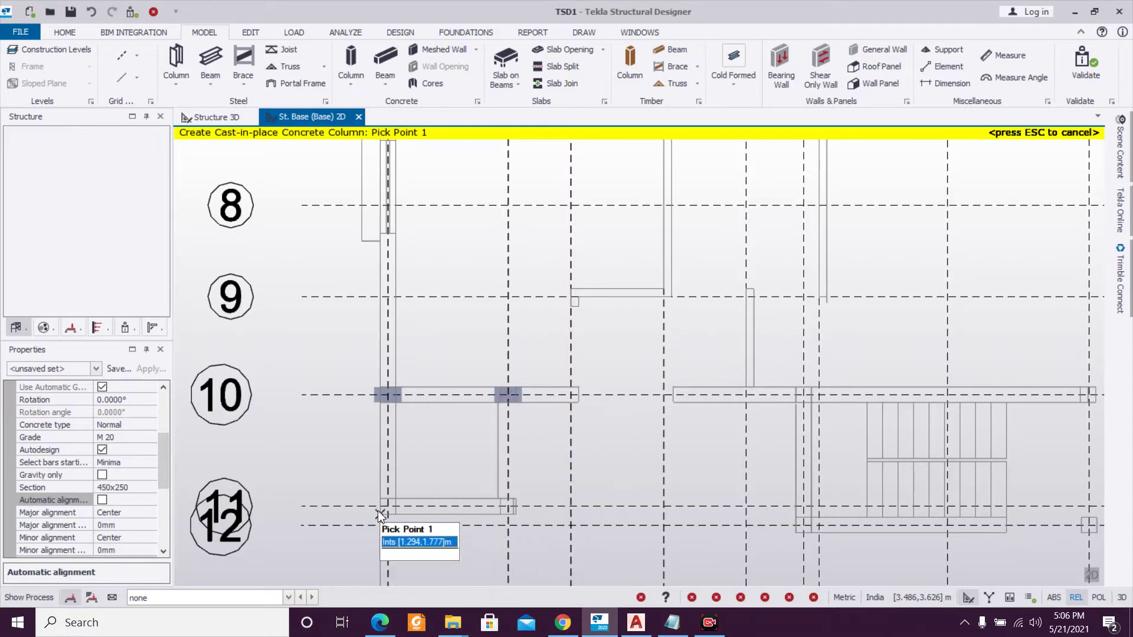
pyautogui.scroll(-1, 511, 484)
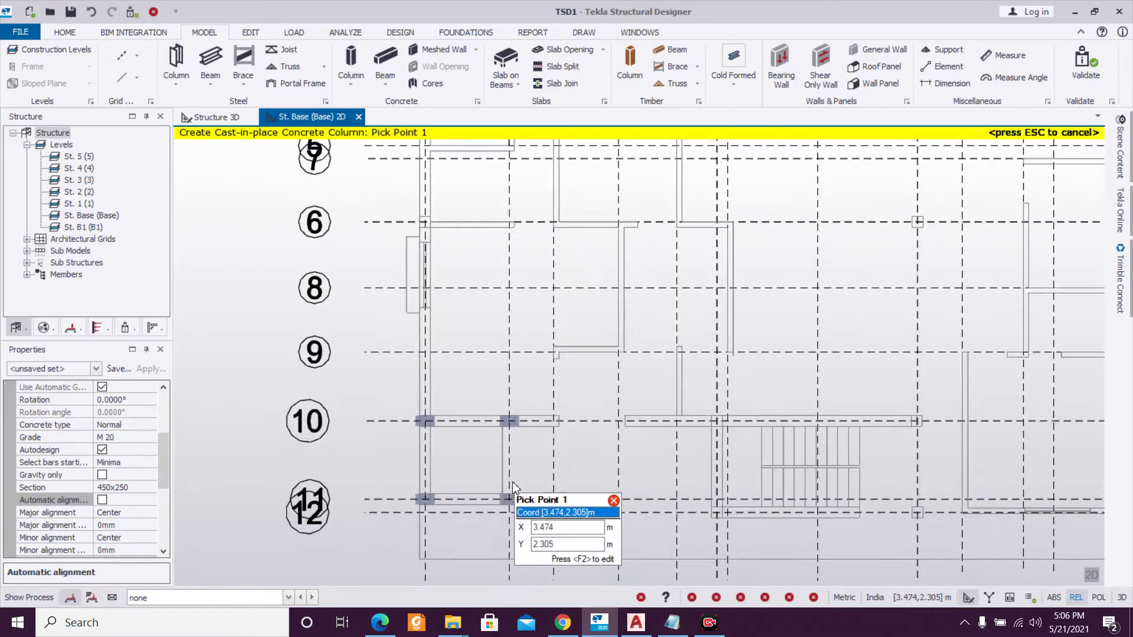
pyautogui.scroll(-2, 873, 497)
# Place 450x250 columns on grid lines 10 and 12 at both sides of the staircase and on grid line 19.
pyautogui.scroll(4, 666, 495)
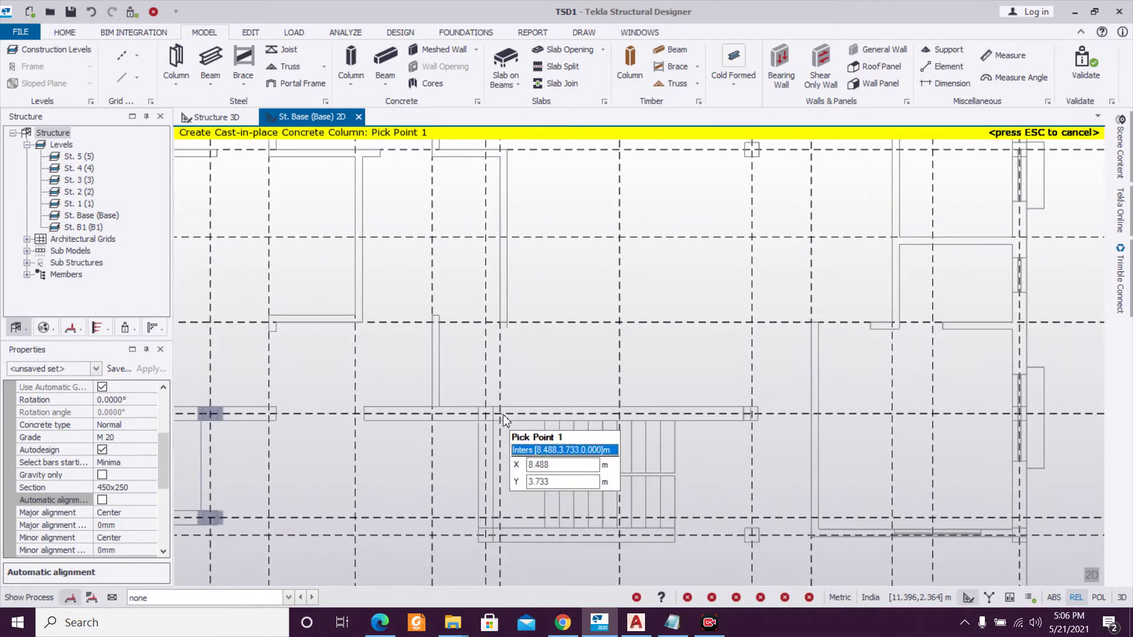
pyautogui.click(486, 413)
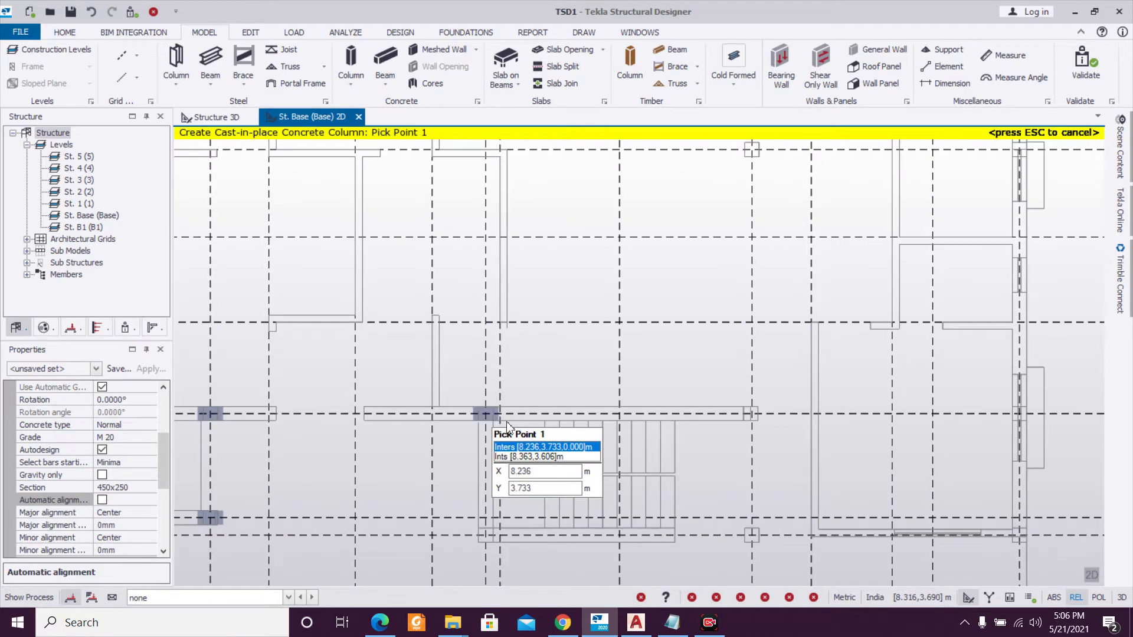
pyautogui.click(751, 413)
pyautogui.click(486, 535)
pyautogui.click(752, 539)
pyautogui.moveTo(882, 517); pyautogui.dragTo(594, 440, button='middle')
pyautogui.click(723, 337)
# Place 450x250 columns at the remaining column outlines on grid lines 1 and 6, leaving out those on grid line 19.
pyautogui.scroll(-2, 734, 454)
pyautogui.moveTo(653, 438); pyautogui.dragTo(727, 490, button='middle')
pyautogui.scroll(-1, 720, 475)
pyautogui.moveTo(474, 370); pyautogui.dragTo(493, 411, button='middle')
pyautogui.scroll(1, 379, 380)
pyautogui.moveTo(343, 358); pyautogui.dragTo(371, 491, button='middle')
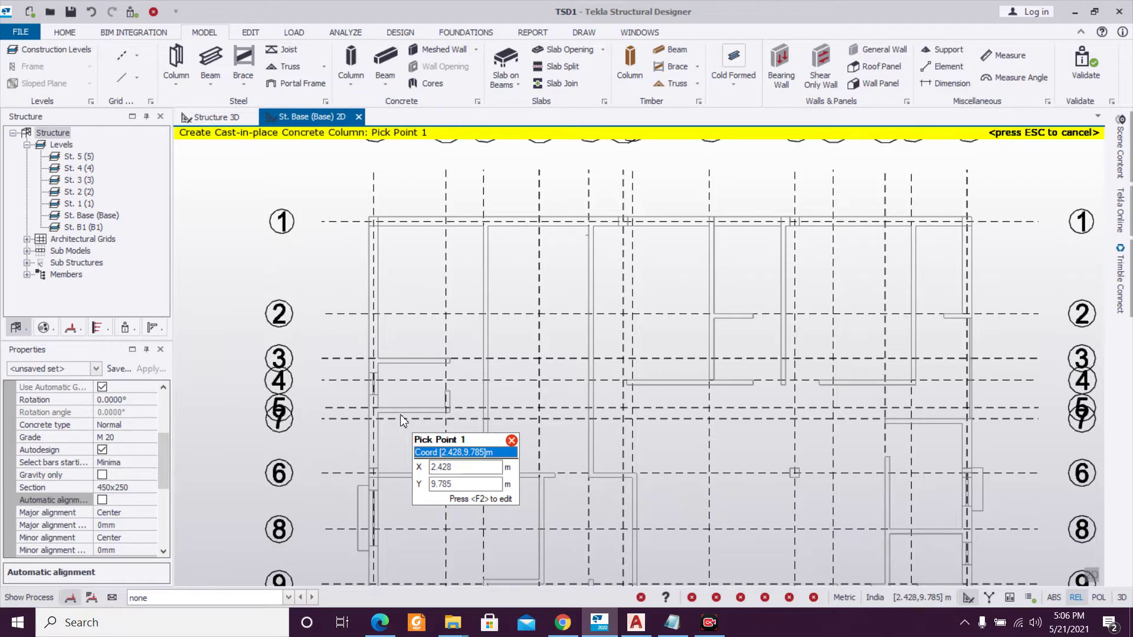
pyautogui.click(375, 222)
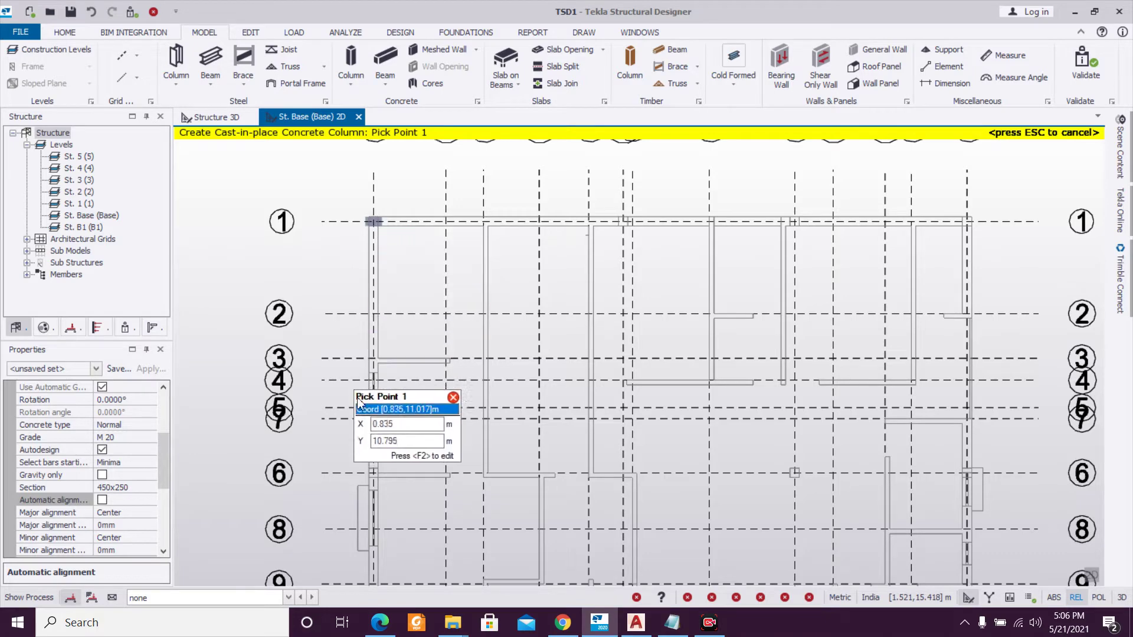
pyautogui.click(372, 479)
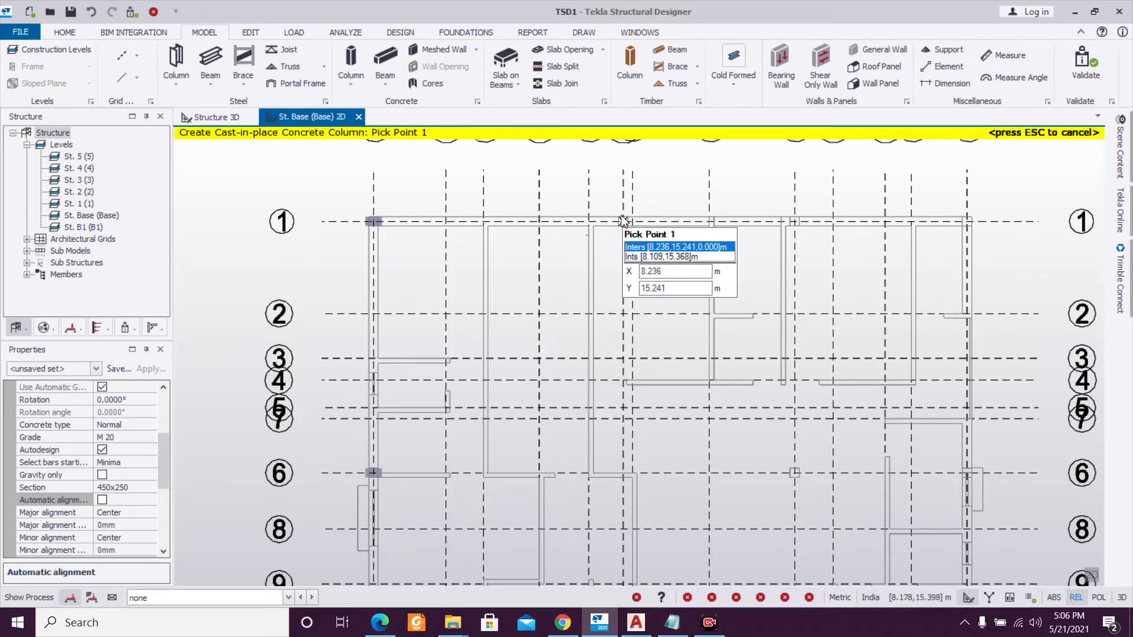
pyautogui.click(623, 222)
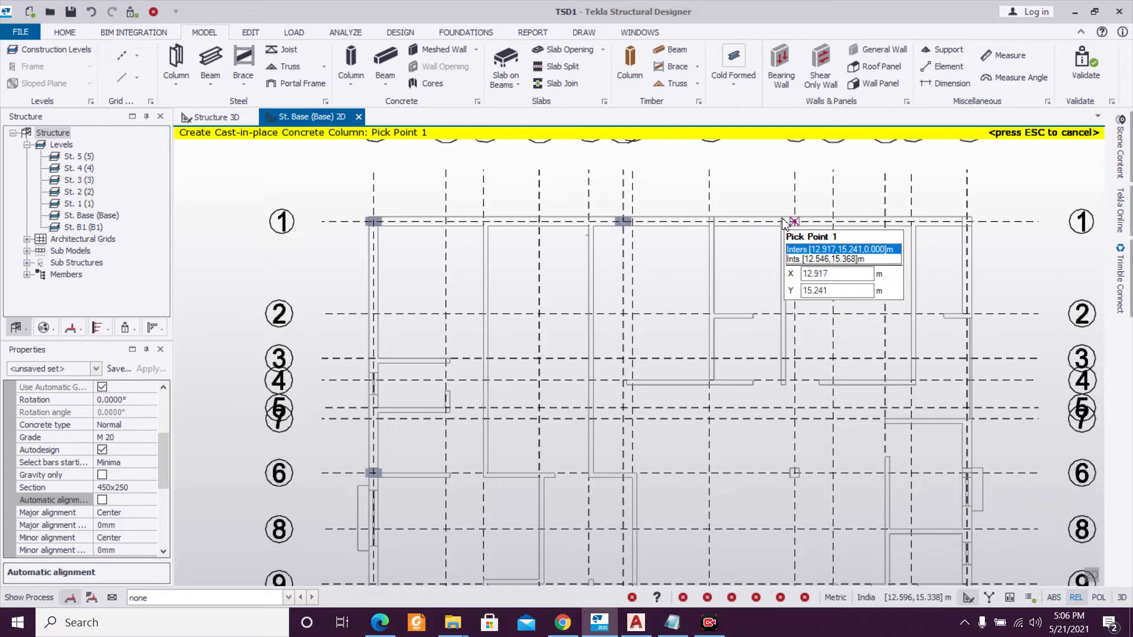
pyautogui.click(793, 222)
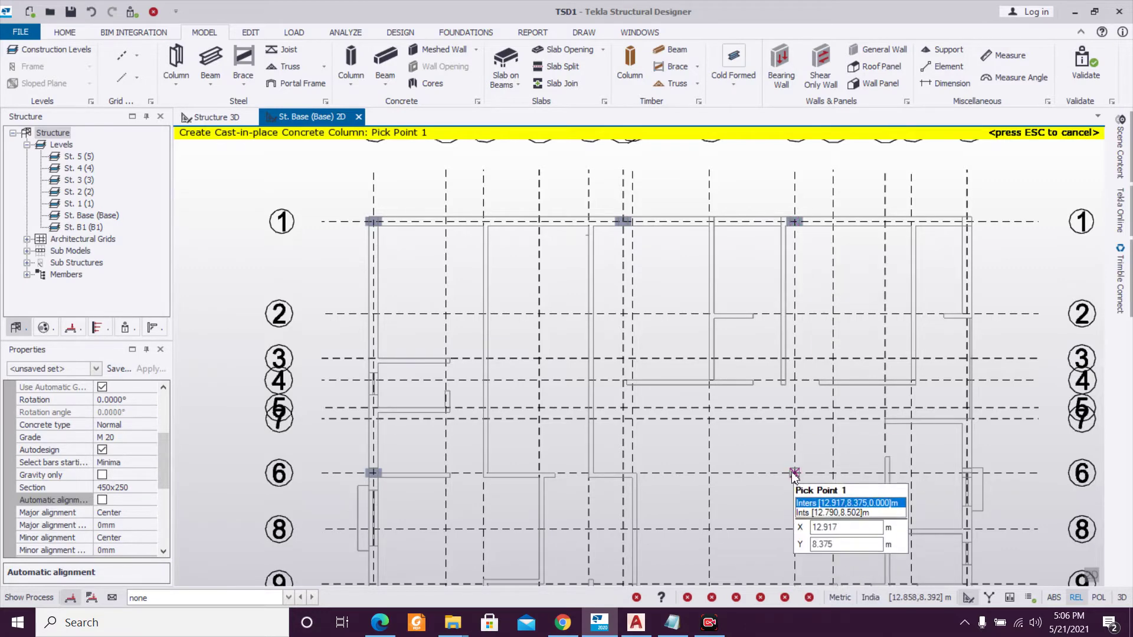
pyautogui.moveTo(878, 439)
pyautogui.mouseDown(button='middle')
pyautogui.moveTo(802, 395)
pyautogui.moveTo(779, 359)
pyautogui.mouseUp(button='middle')
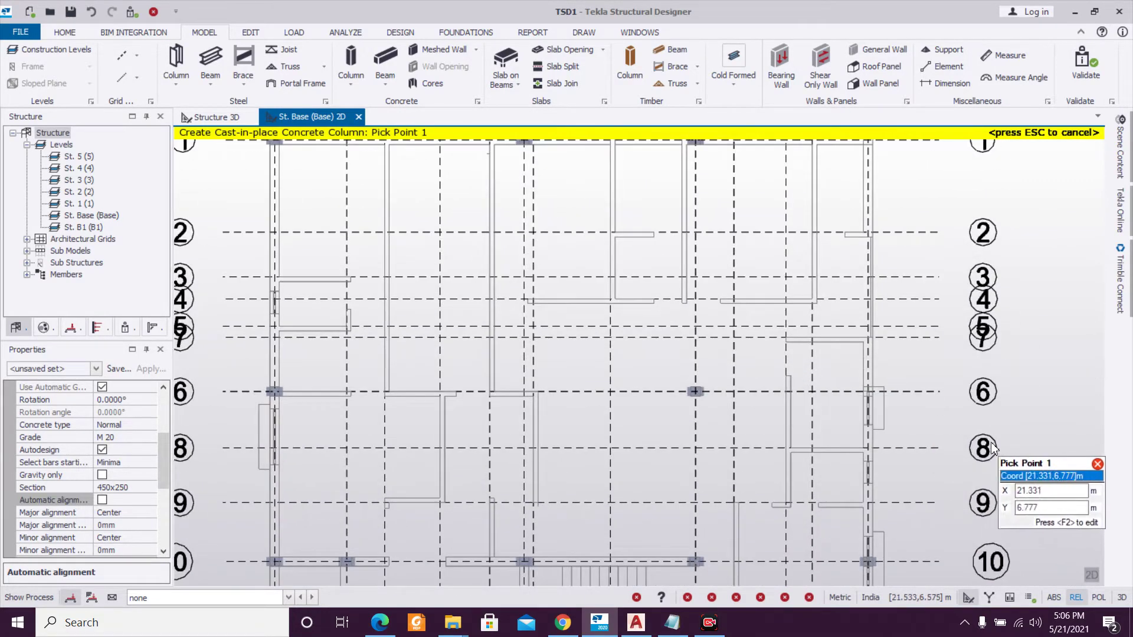
# Change the column section to rectangular with a breadth of 250 mm and a depth of 450 mm.
pyautogui.moveTo(957, 429); pyautogui.dragTo(898, 403, button='middle')
pyautogui.scroll(2, 887, 396)
pyautogui.scroll(-3, 887, 396)
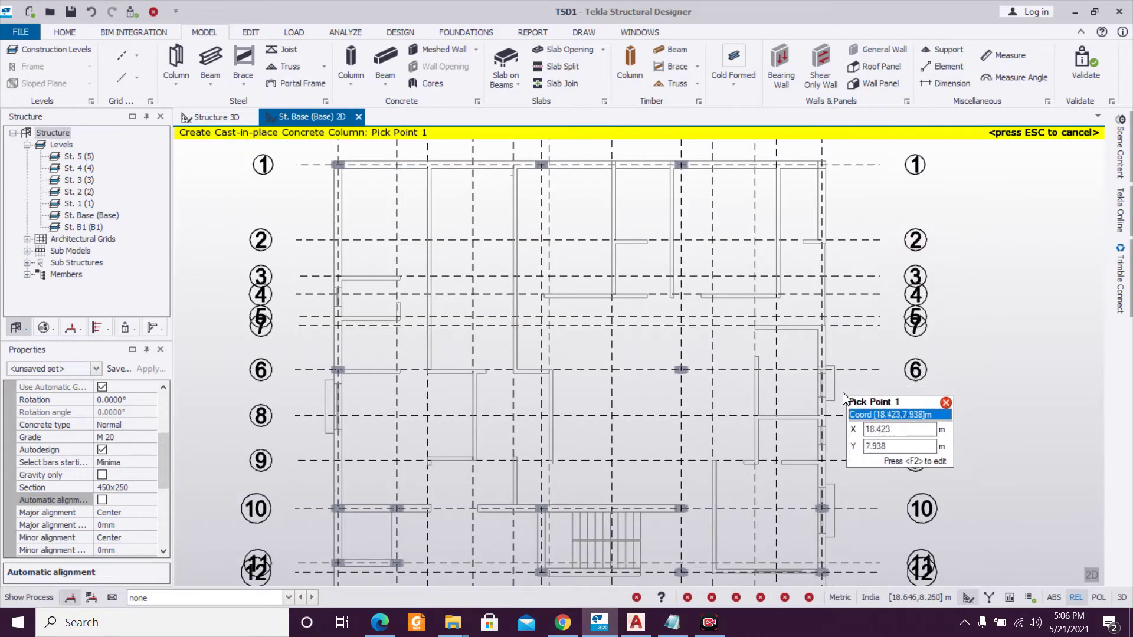
pyautogui.click(143, 488)
pyautogui.click(150, 488)
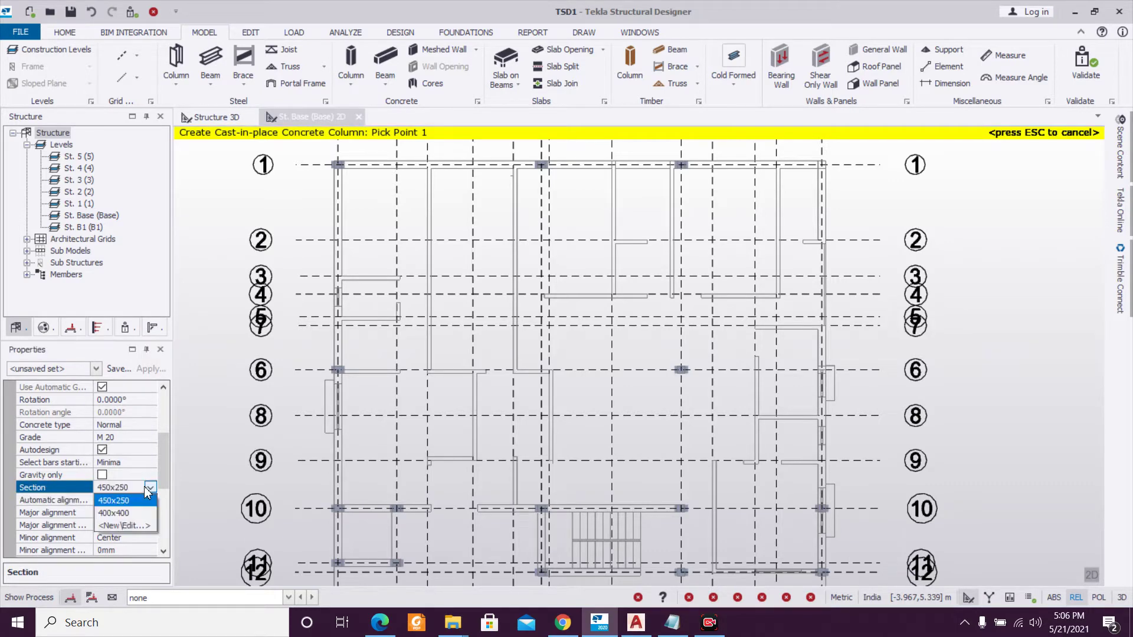
pyautogui.click(145, 527)
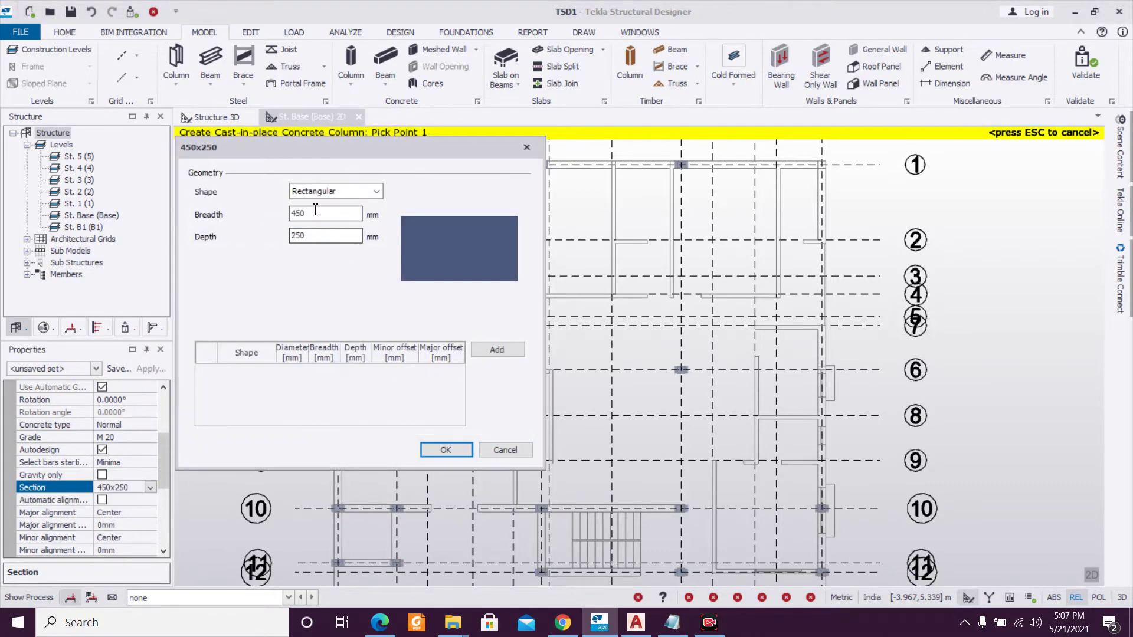
pyautogui.write('250')
pyautogui.doubleClick(318, 239)
pyautogui.write('45')
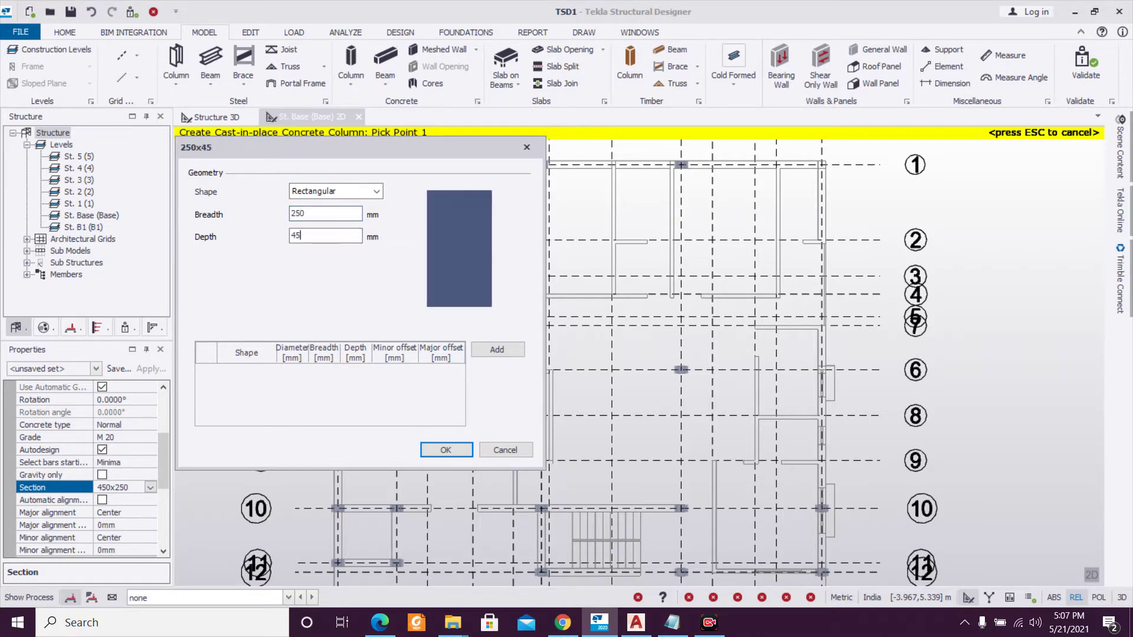
pyautogui.click(446, 450)
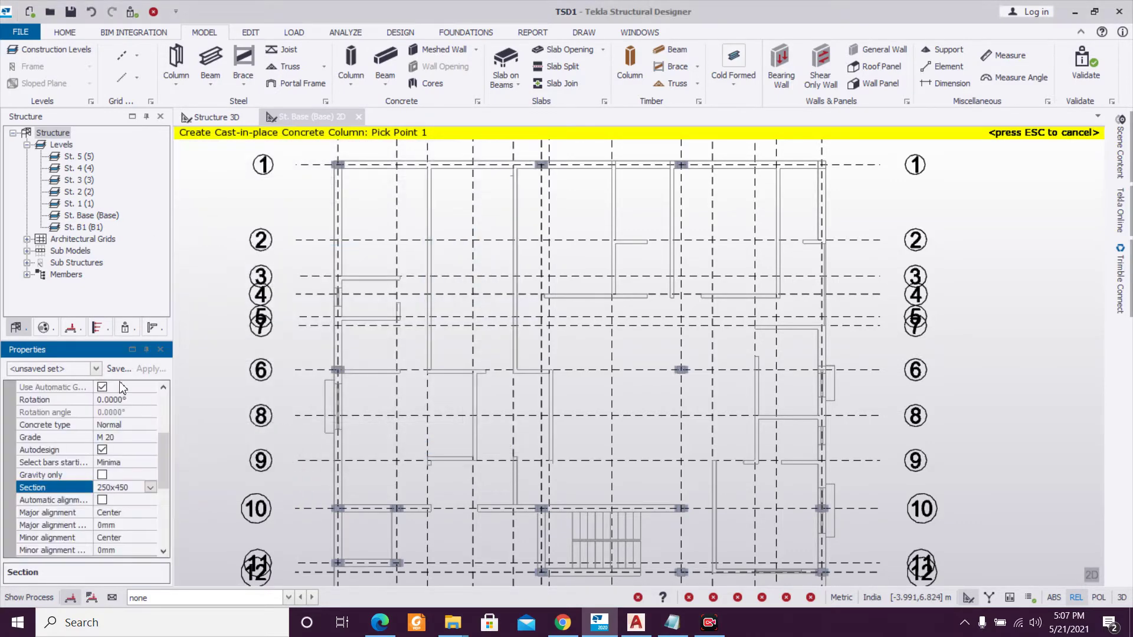
# Save the current column properties as the property set C250x450.
pyautogui.click(118, 369)
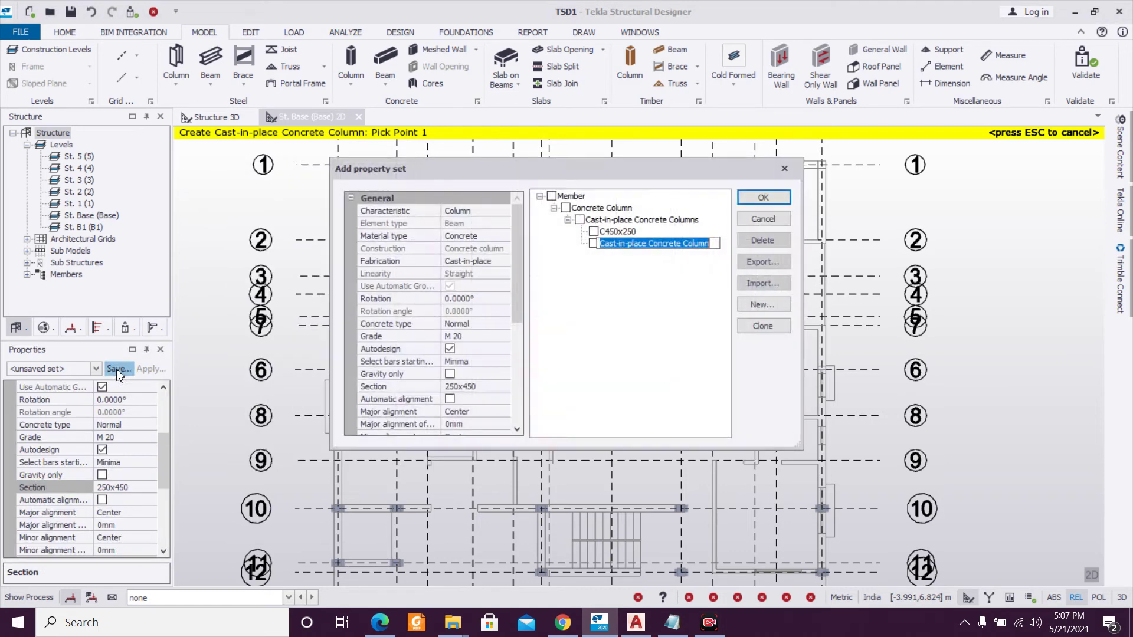
pyautogui.write('C250x450')
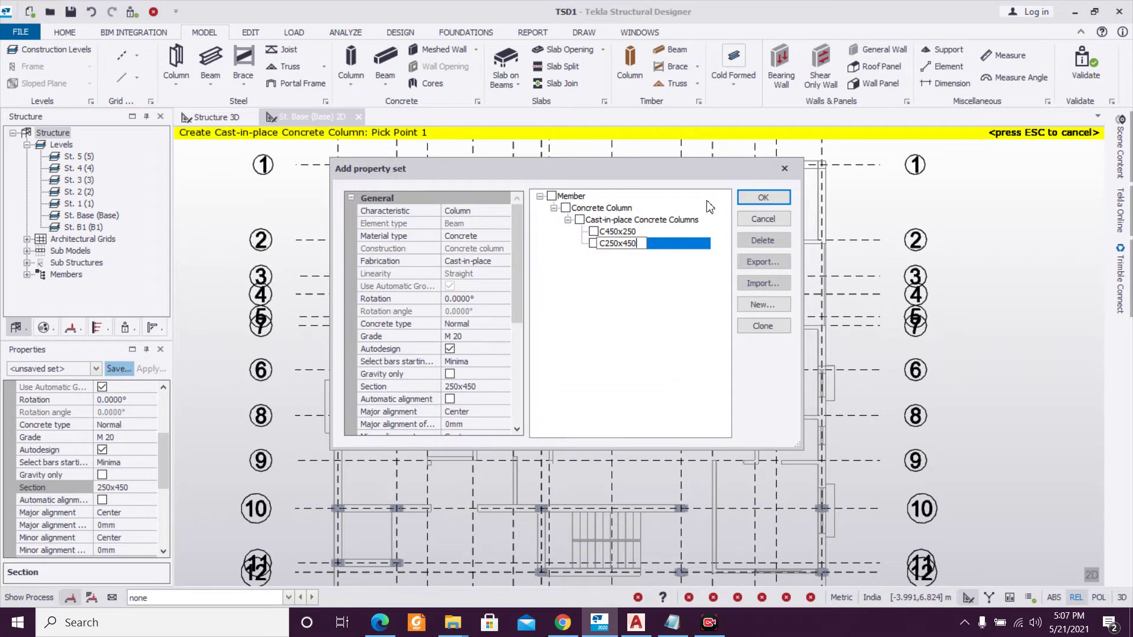
pyautogui.click(764, 197)
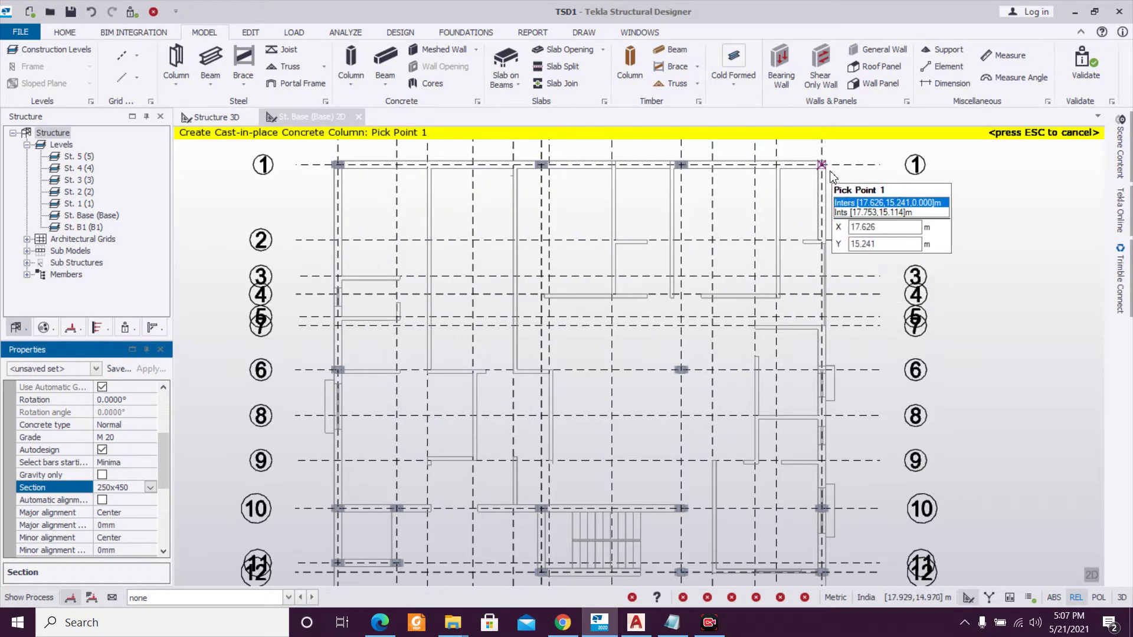
# Place 250x450 columns where grid line 19 crosses grid lines 1 and 6.
pyautogui.click(830, 172)
pyautogui.click(825, 369)
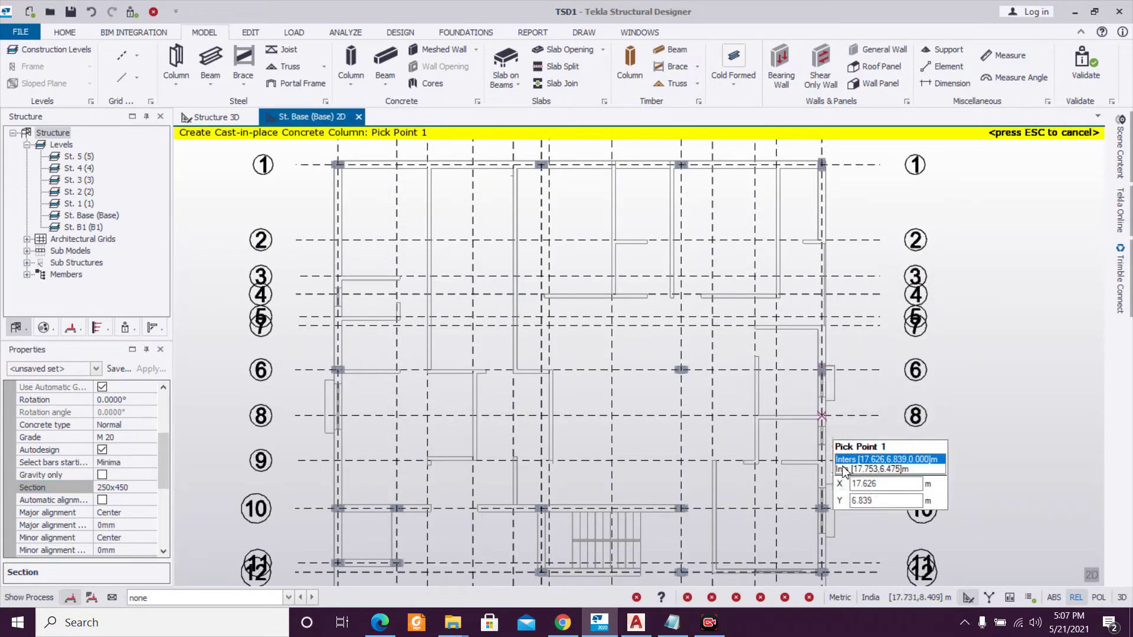
# Examine the placed columns across the whole floor plan for missing positions and wrong orientation.
pyautogui.scroll(-2, 848, 479)
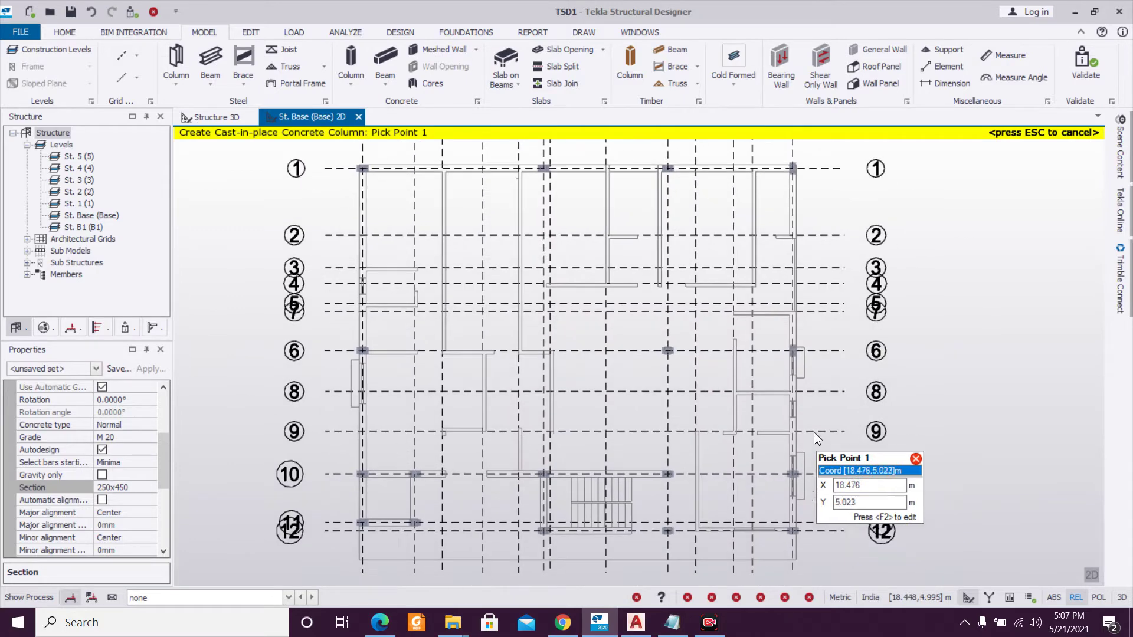
pyautogui.scroll(-2, 812, 433)
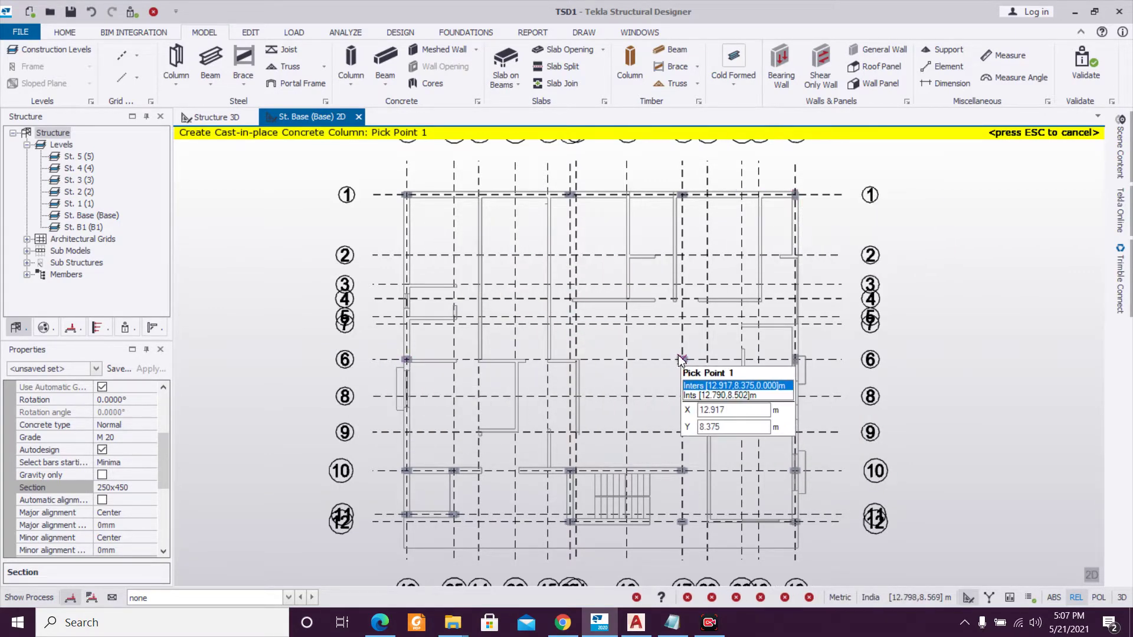
pyautogui.click(682, 359)
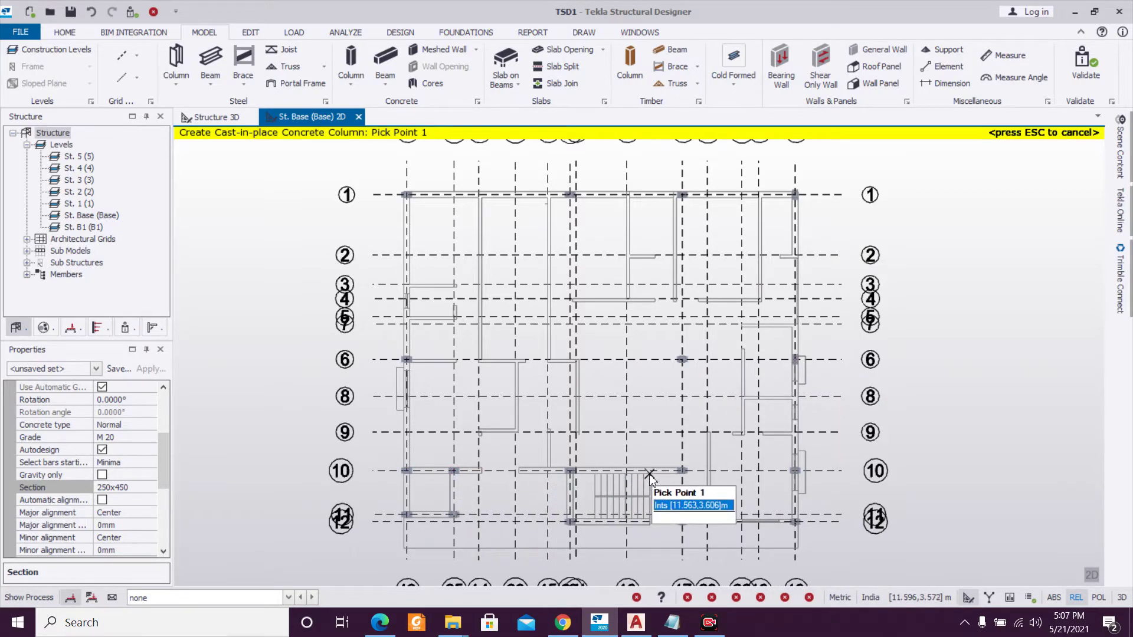
pyautogui.scroll(2, 537, 409)
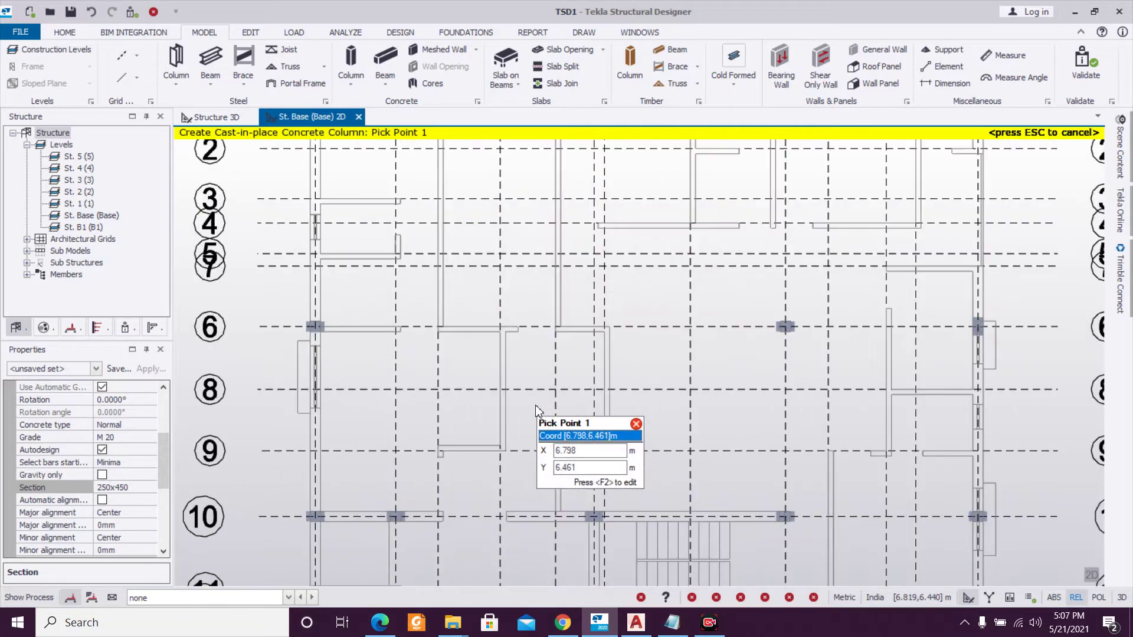
pyautogui.scroll(-4, 537, 409)
pyautogui.scroll(1, 536, 409)
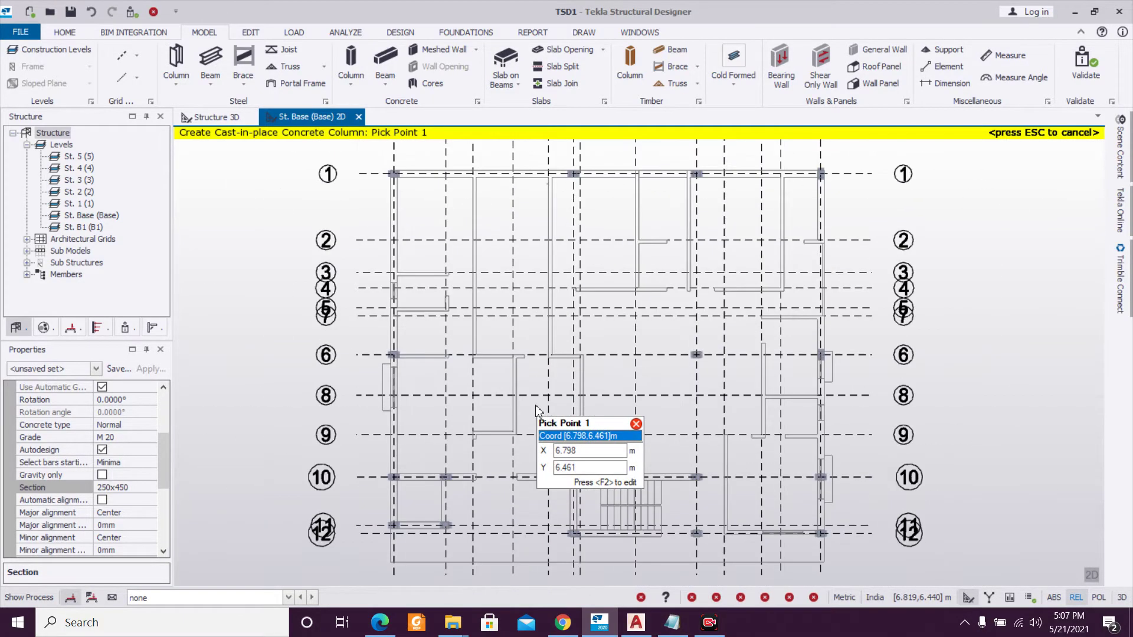
pyautogui.scroll(-1, 536, 409)
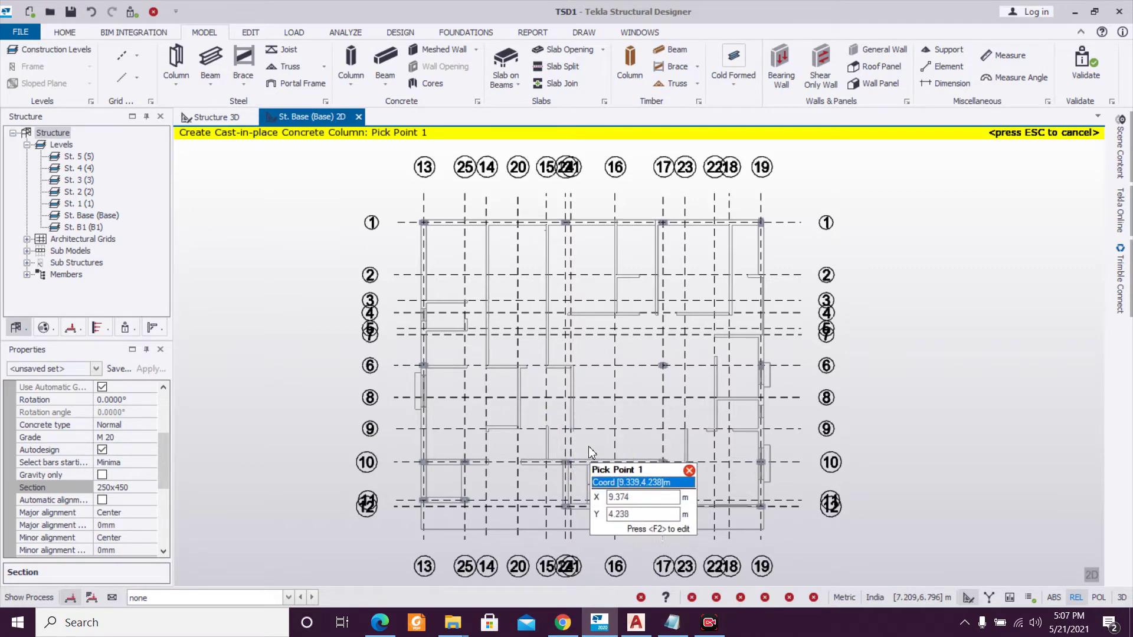
pyautogui.moveTo(588, 449); pyautogui.dragTo(576, 401, button='middle')
pyautogui.moveTo(589, 362); pyautogui.dragTo(585, 402, button='middle')
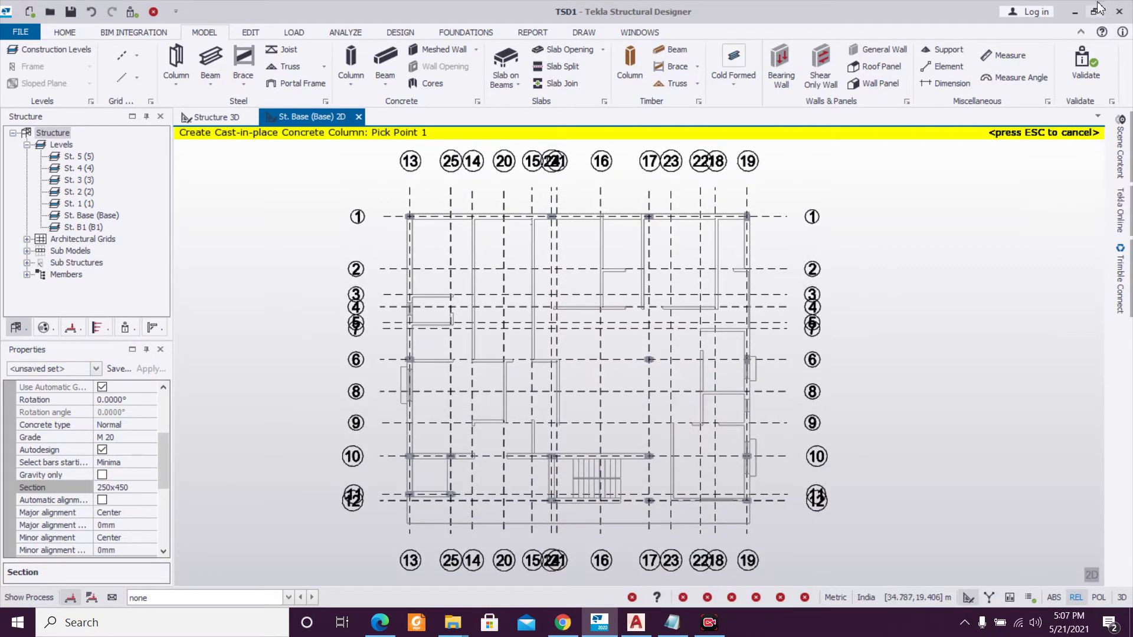
# Switch to File Explorer and open the CenterLIne DWG drawing in AutoCAD to view the column positions on the floor plan.
pyautogui.click(1074, 12)
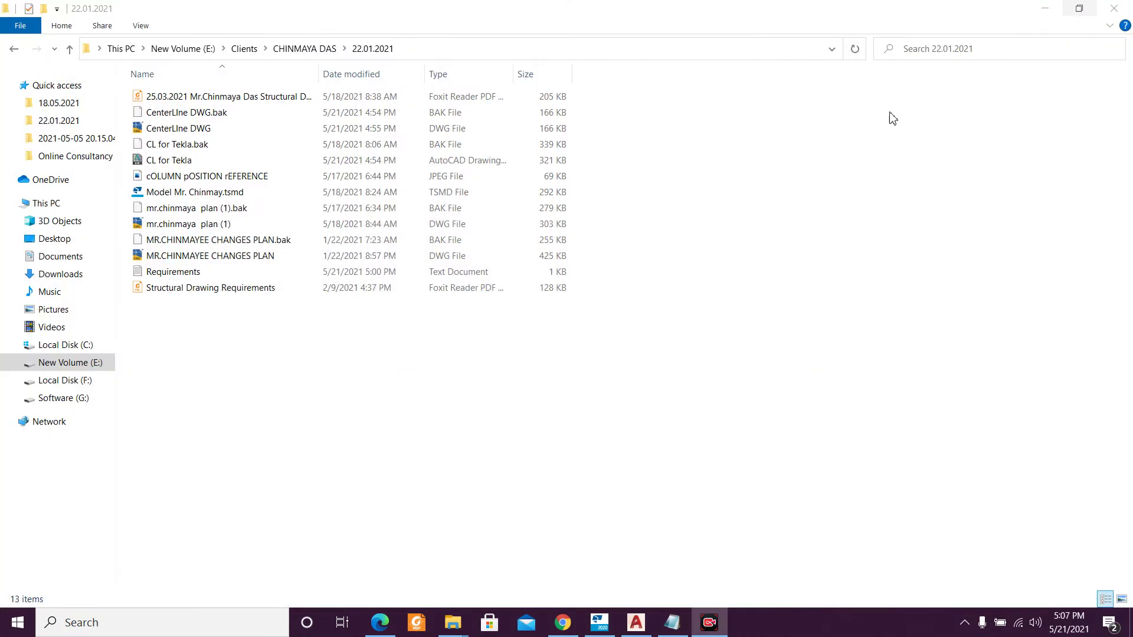
pyautogui.click(328, 130)
pyautogui.doubleClick(329, 130)
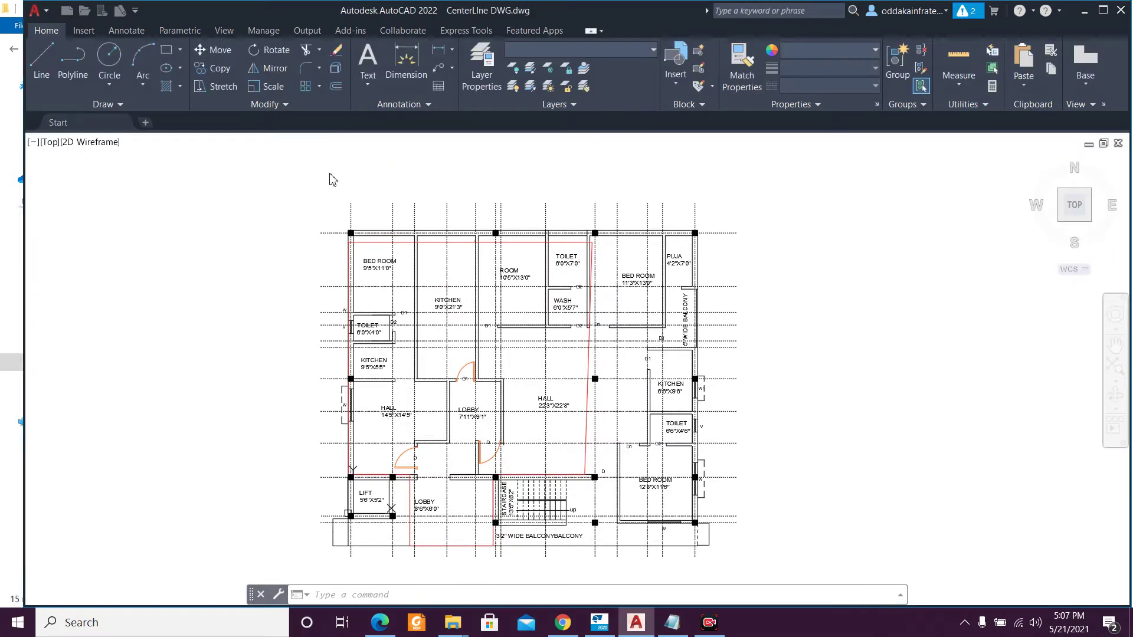
pyautogui.scroll(-2, 422, 337)
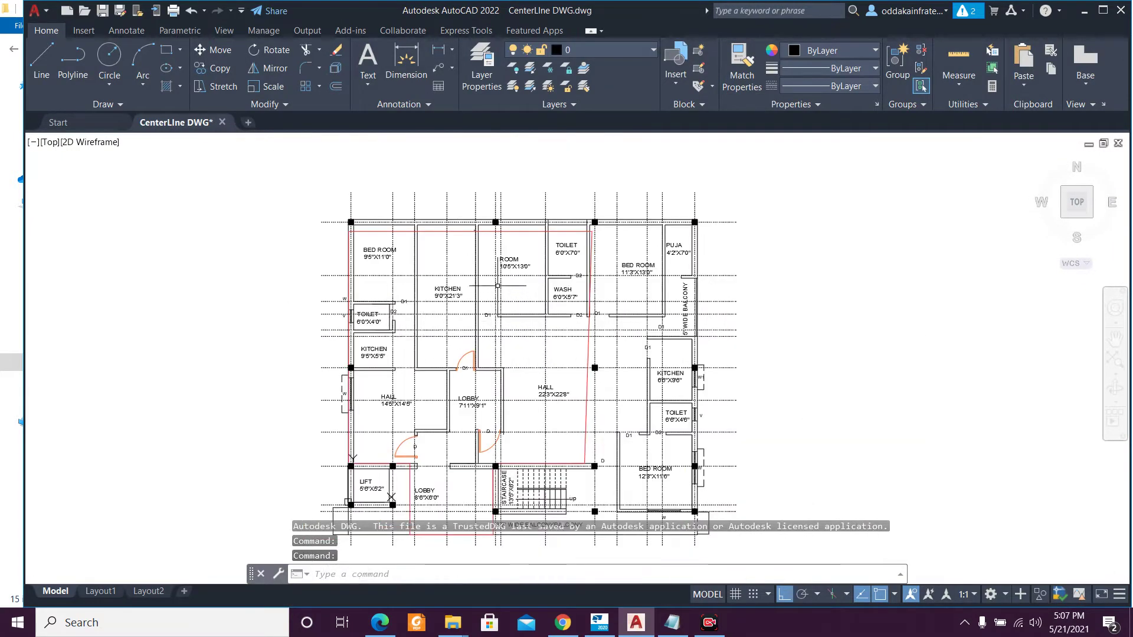
pyautogui.moveTo(565, 395); pyautogui.dragTo(547, 360, button='middle')
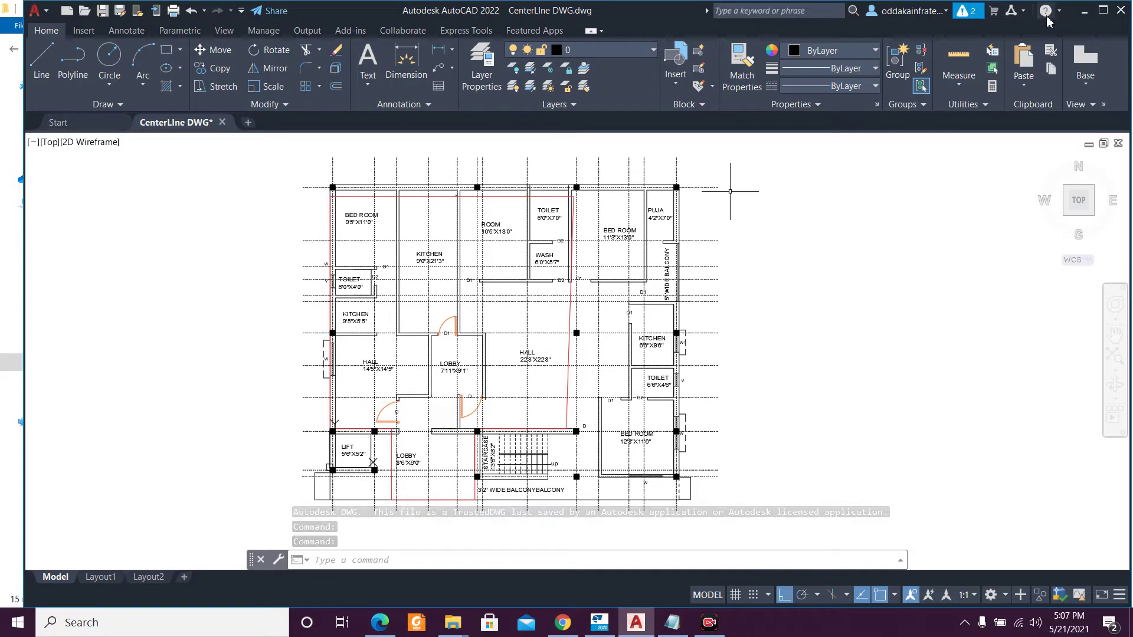
# Compare the columns in Tekla Structural Designer with the CenterLIne DWG drawing in AutoCAD, ending back in Tekla Structural Designer.
pyautogui.click(1083, 13)
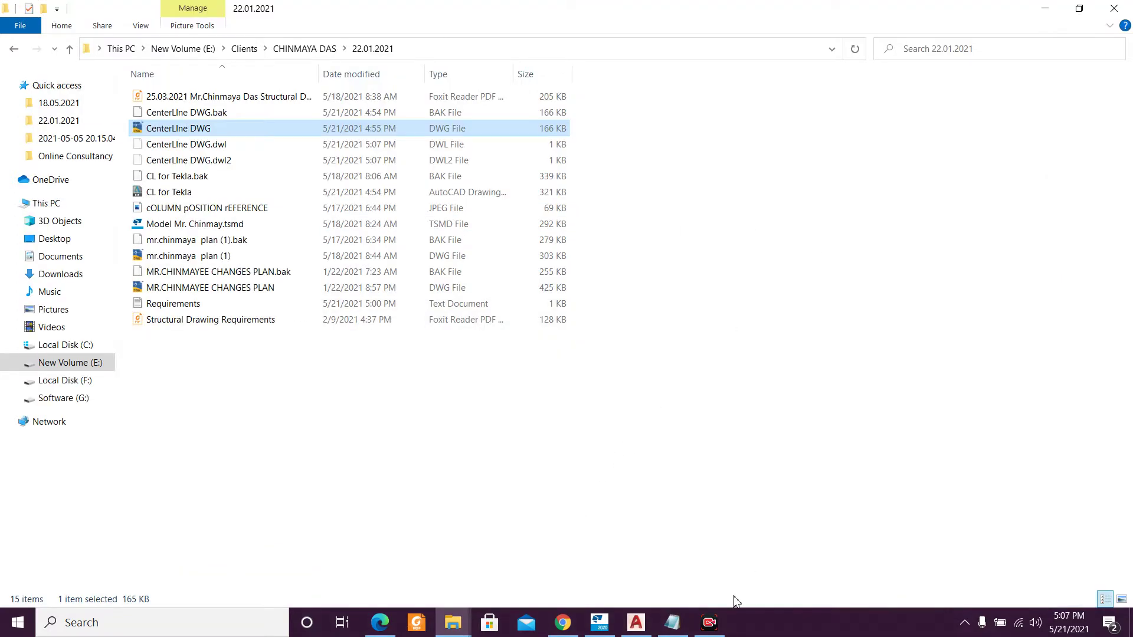
pyautogui.click(599, 622)
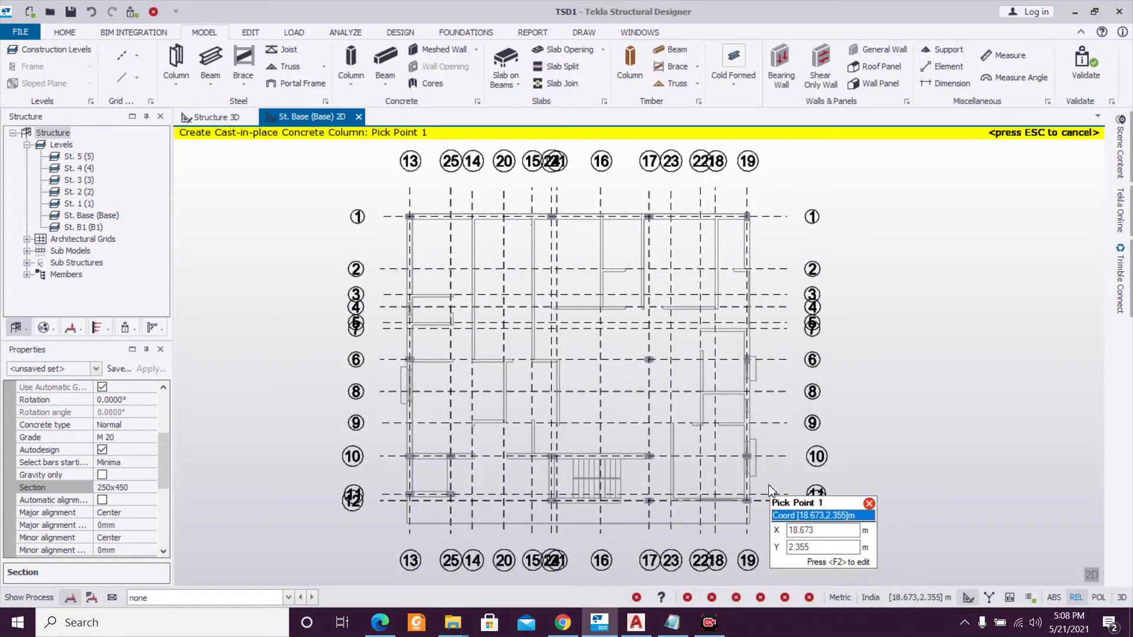
pyautogui.scroll(1, 769, 486)
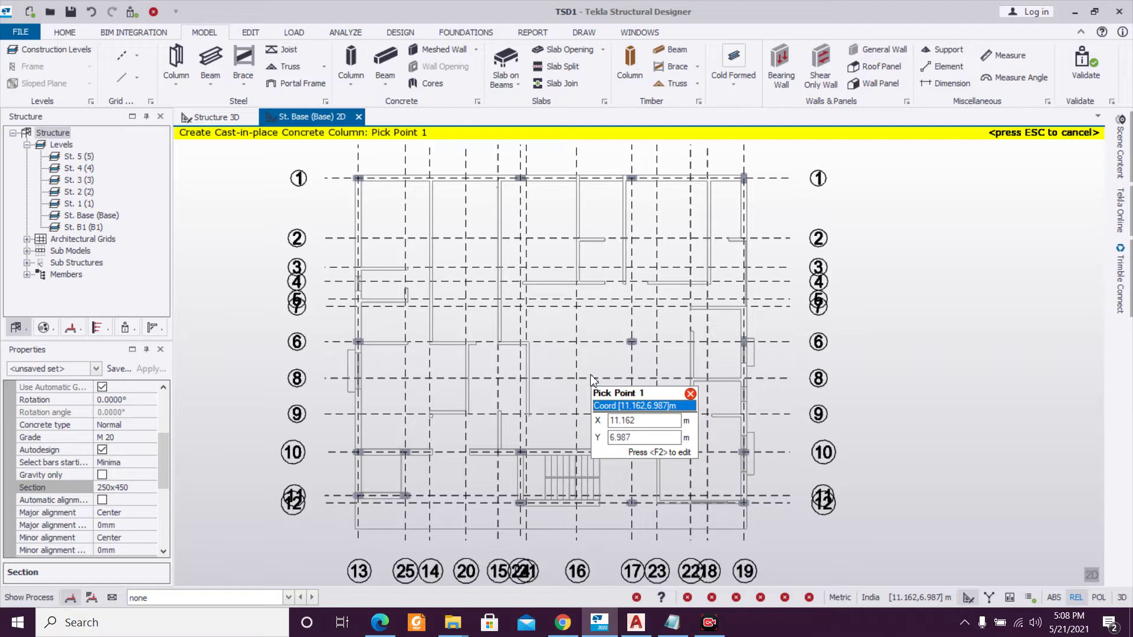
pyautogui.click(636, 622)
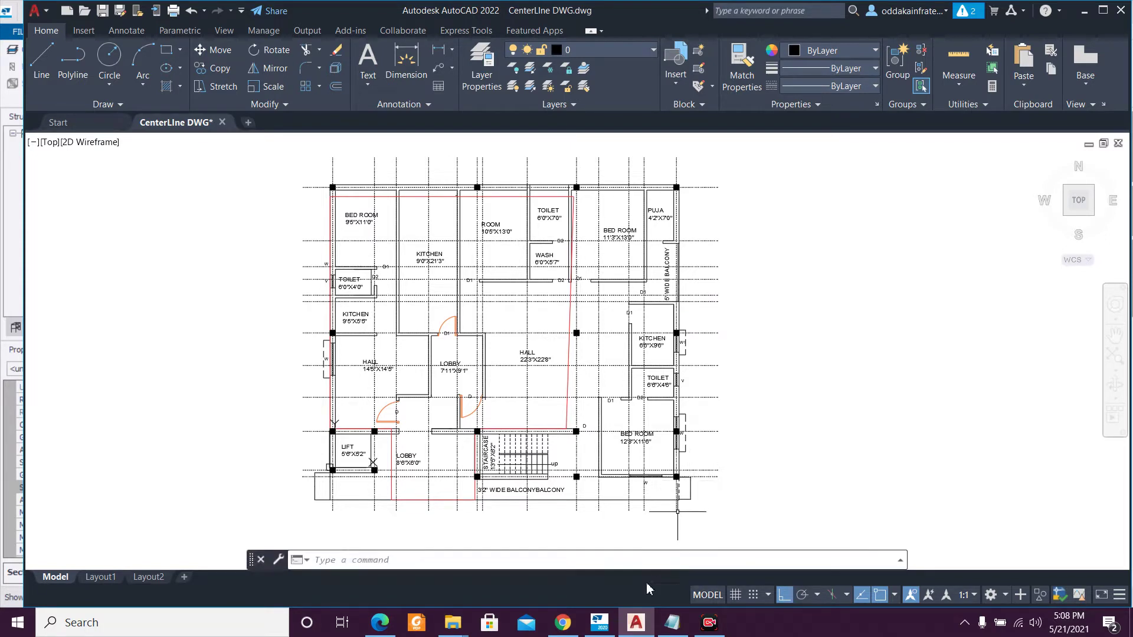
pyautogui.click(599, 623)
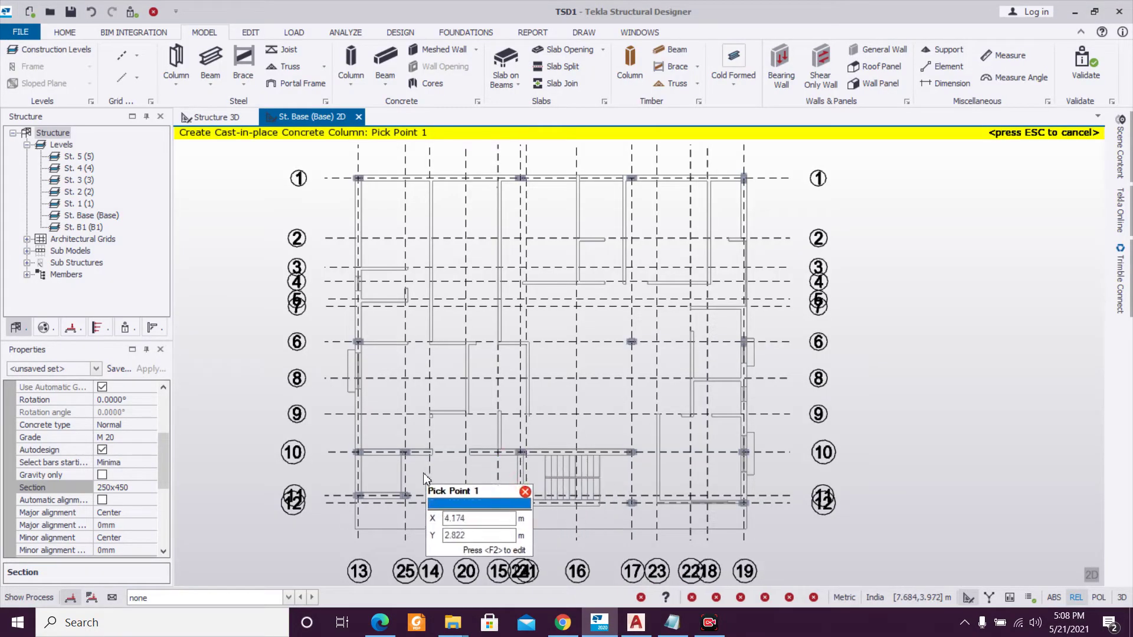
# Start a cast-in-place concrete beam and set its section to 250x350 by giving it a 350 mm depth.
pyautogui.click(383, 63)
pyautogui.click(123, 487)
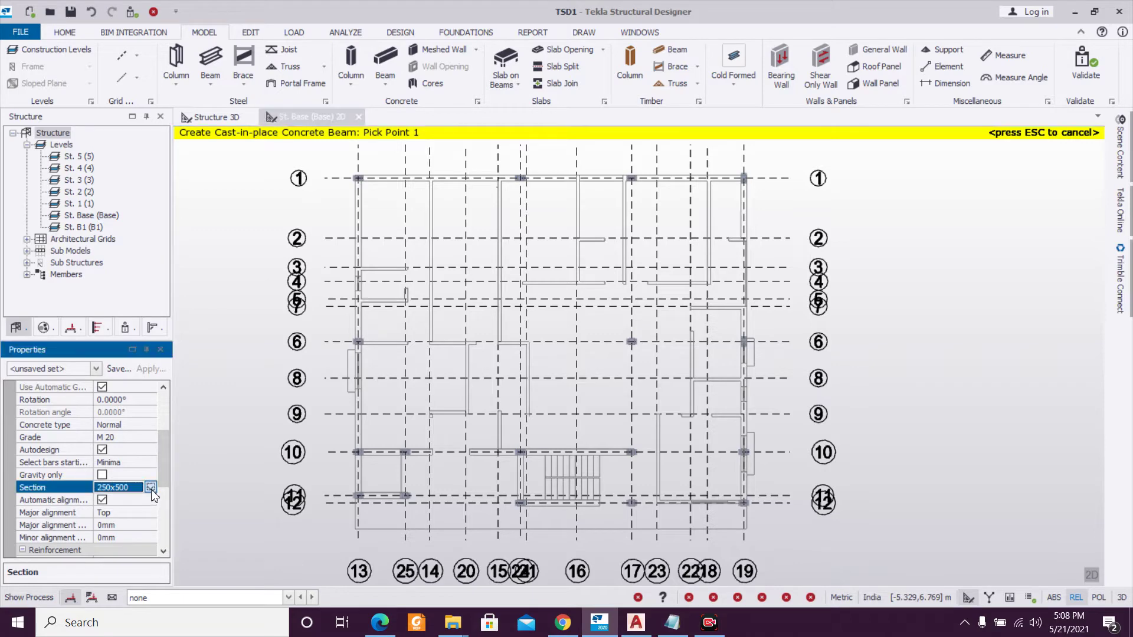
pyautogui.click(151, 487)
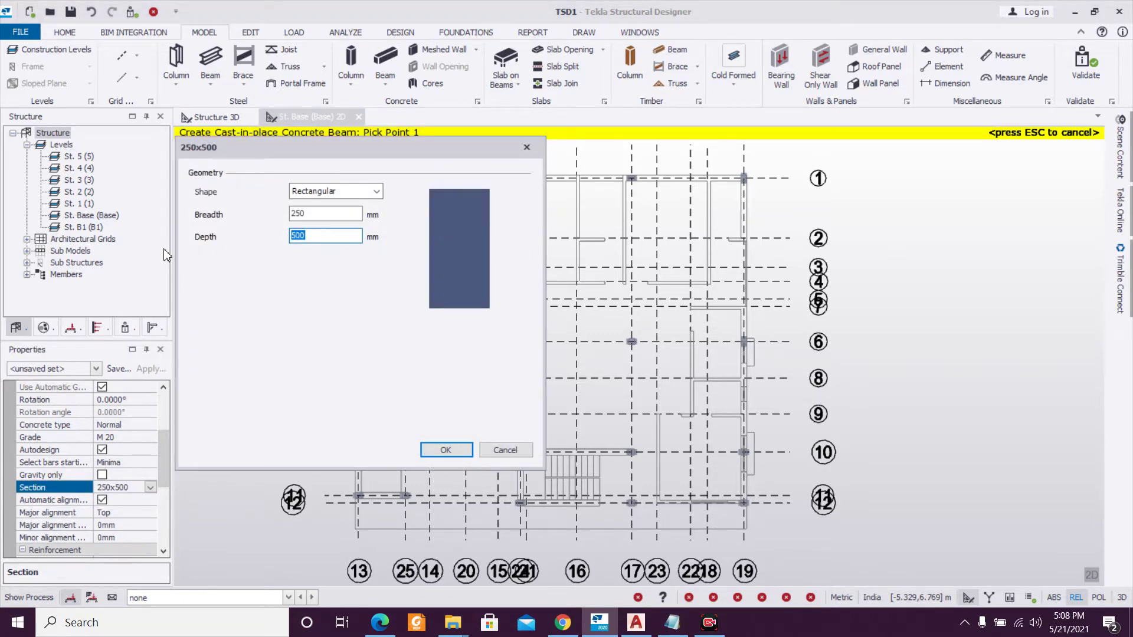
pyautogui.write('350')
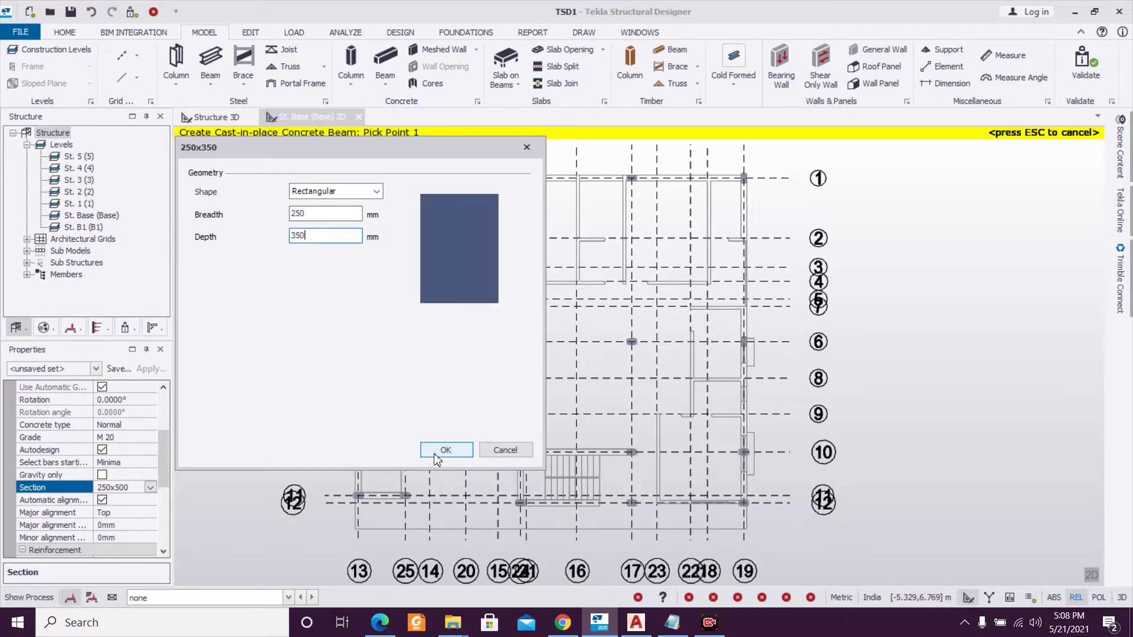
pyautogui.click(444, 450)
# Place a 250x350 concrete beam along grid line 2 from grid line 19 to grid line 18.
pyautogui.scroll(2, 386, 508)
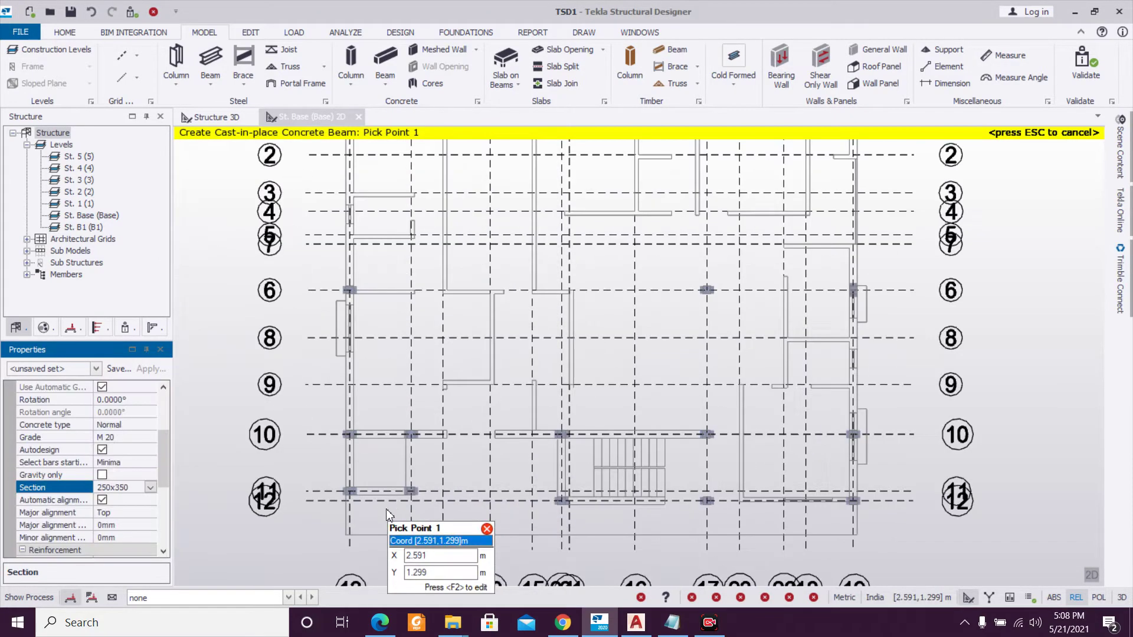
pyautogui.scroll(2, 386, 508)
pyautogui.scroll(-3, 386, 509)
pyautogui.scroll(1, 386, 508)
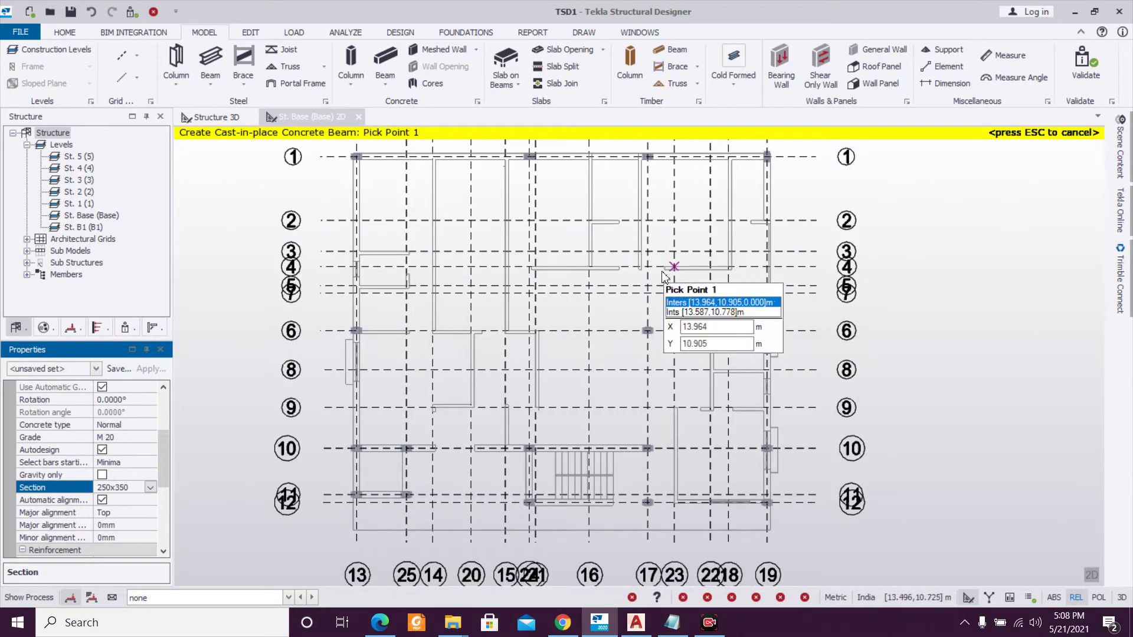
pyautogui.scroll(1, 667, 271)
pyautogui.scroll(-1, 663, 271)
pyautogui.scroll(2, 632, 321)
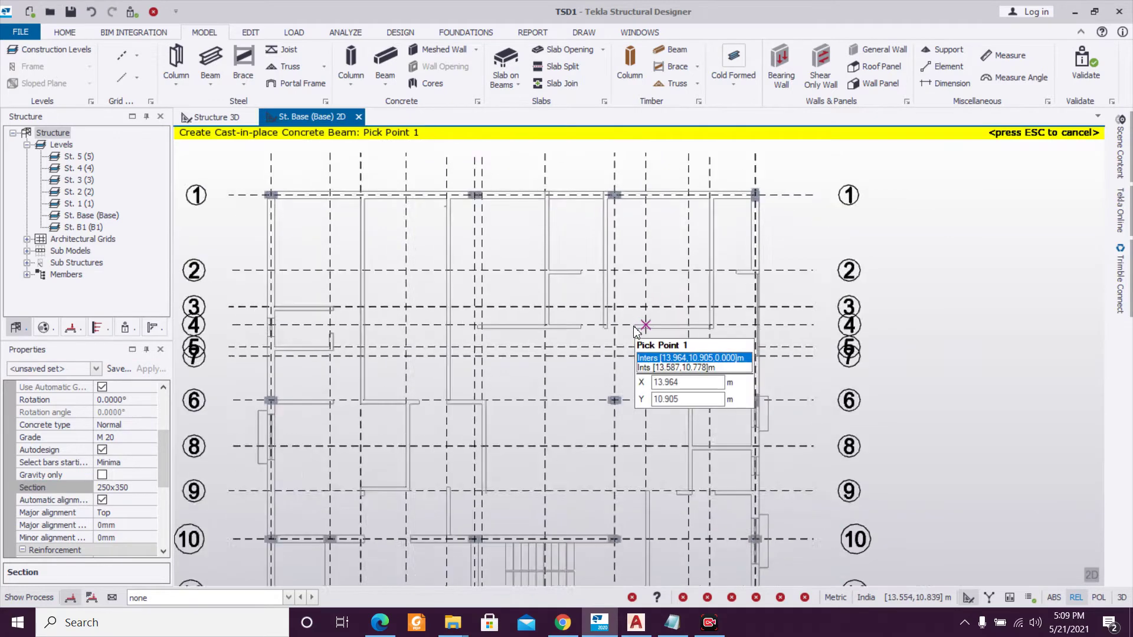
pyautogui.scroll(1, 636, 332)
pyautogui.click(755, 270)
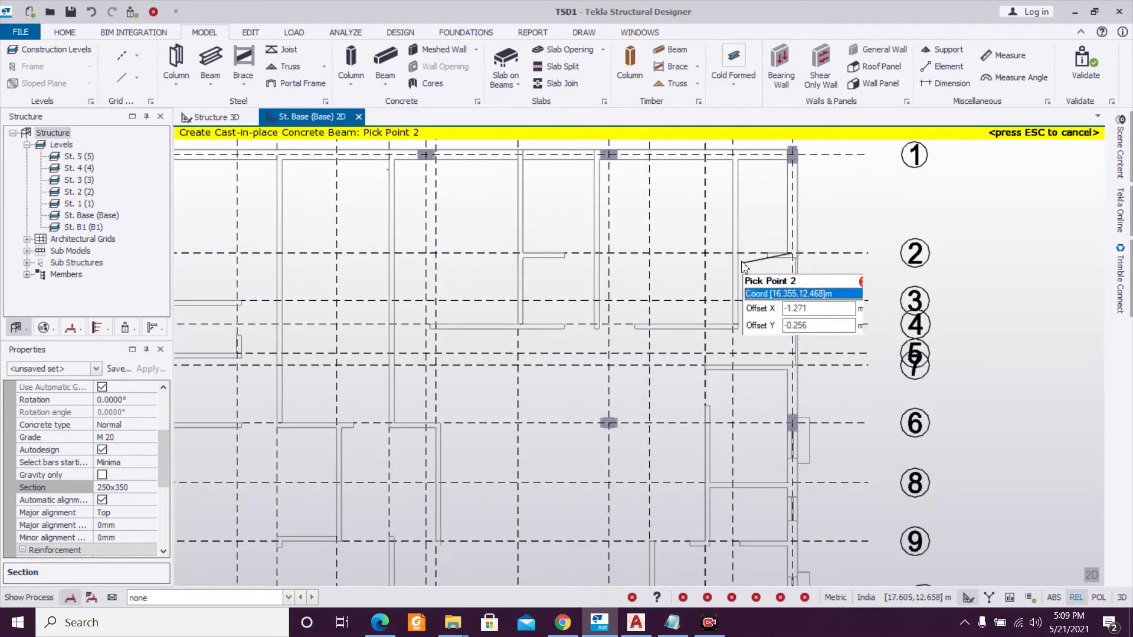
pyautogui.click(741, 258)
pyautogui.scroll(-1, 767, 233)
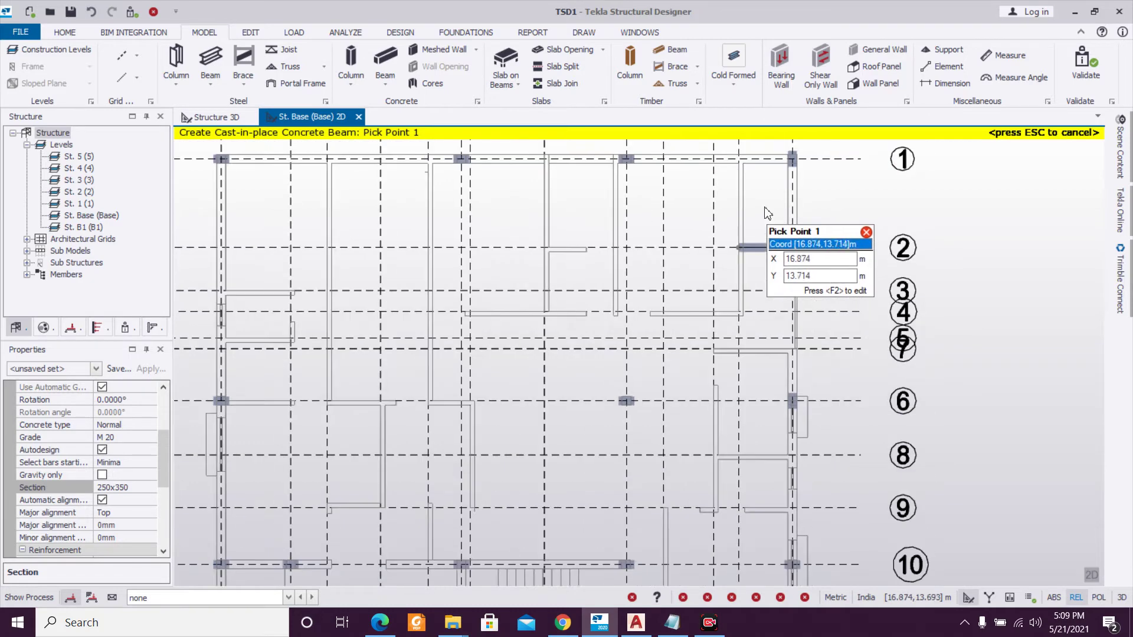
# Place 250x350 beams on grid line 18 from line 1 to line 7, and on line 7 between grid lines 17 and 19.
pyautogui.click(738, 159)
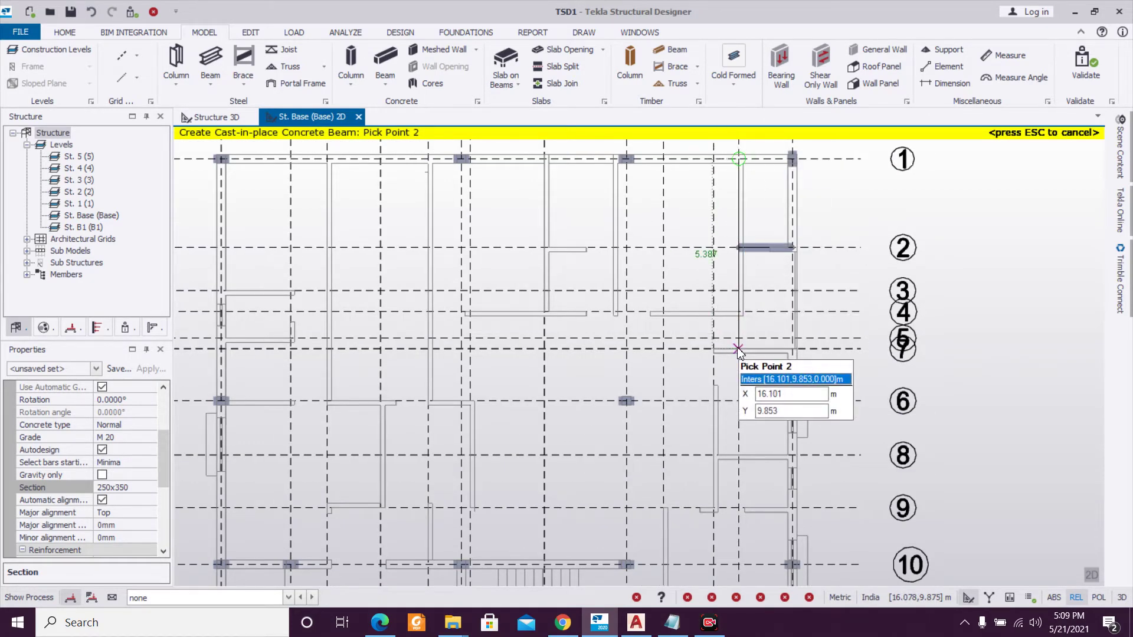
pyautogui.press('Escape')
pyautogui.click(792, 349)
pyautogui.press('Escape')
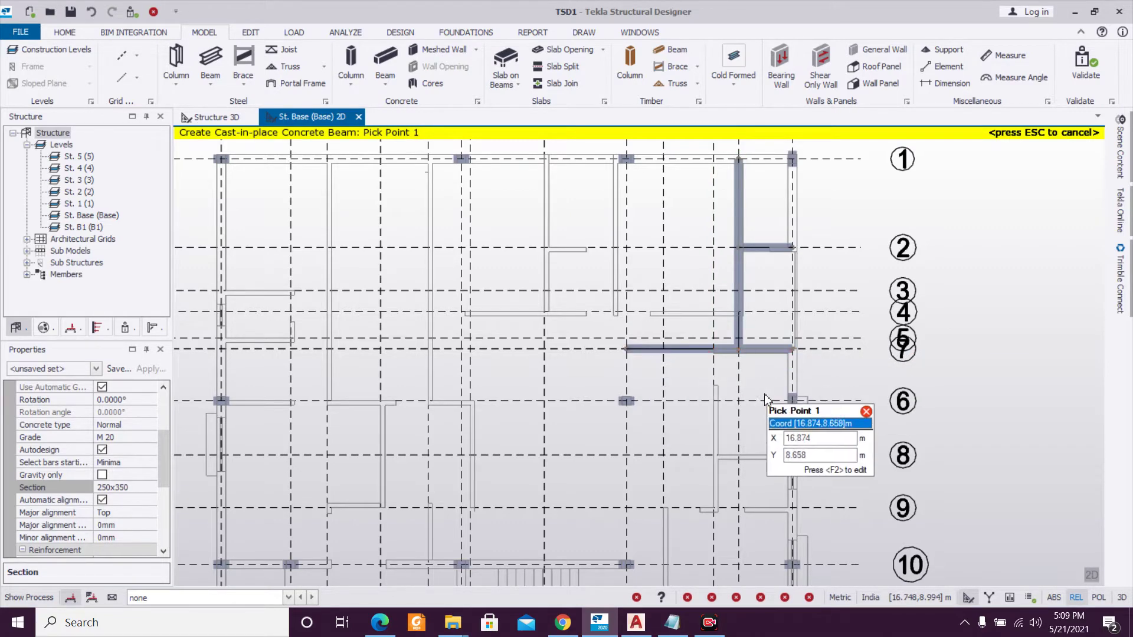
# Place a 250x350 beam along grid line 4 from grid line 17 to the beam on grid line 18.
pyautogui.click(630, 315)
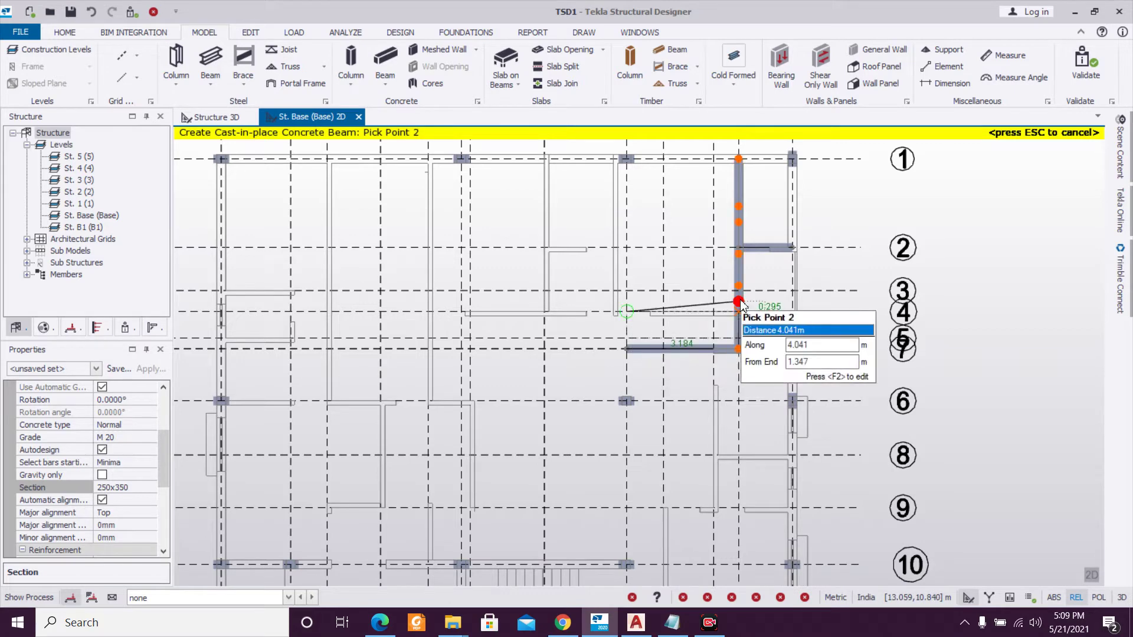
pyautogui.click(738, 312)
pyautogui.press('Escape')
# Place 250x350 beams on grid line 22 from line 12 to line 7, and on line 8 from grid line 19 to 22.
pyautogui.moveTo(725, 407); pyautogui.dragTo(693, 269, button='middle')
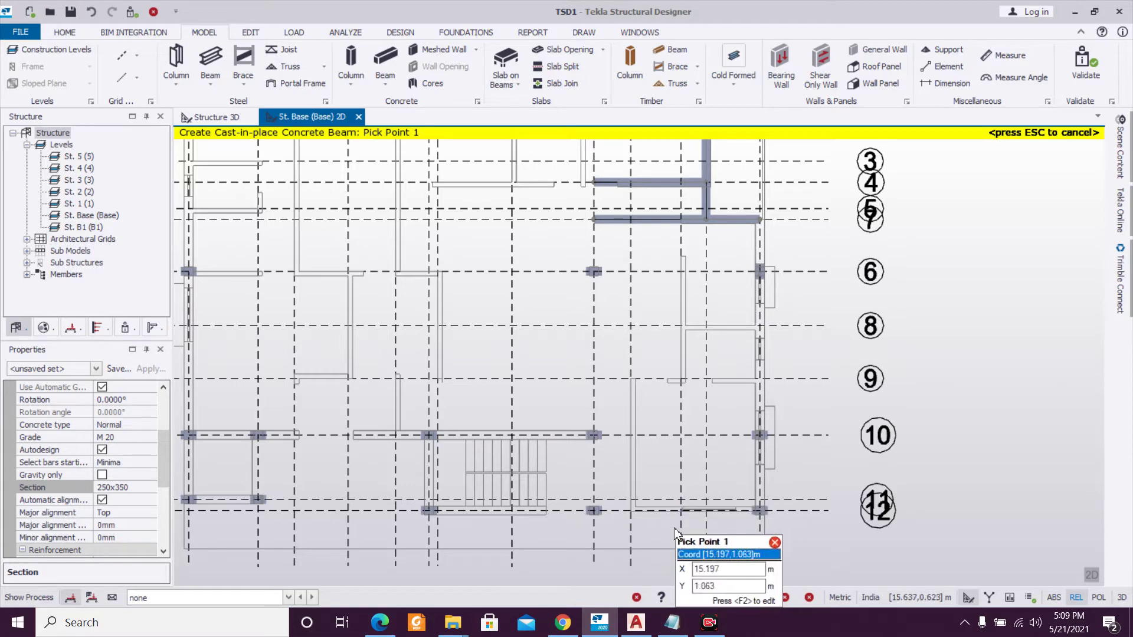
pyautogui.click(680, 510)
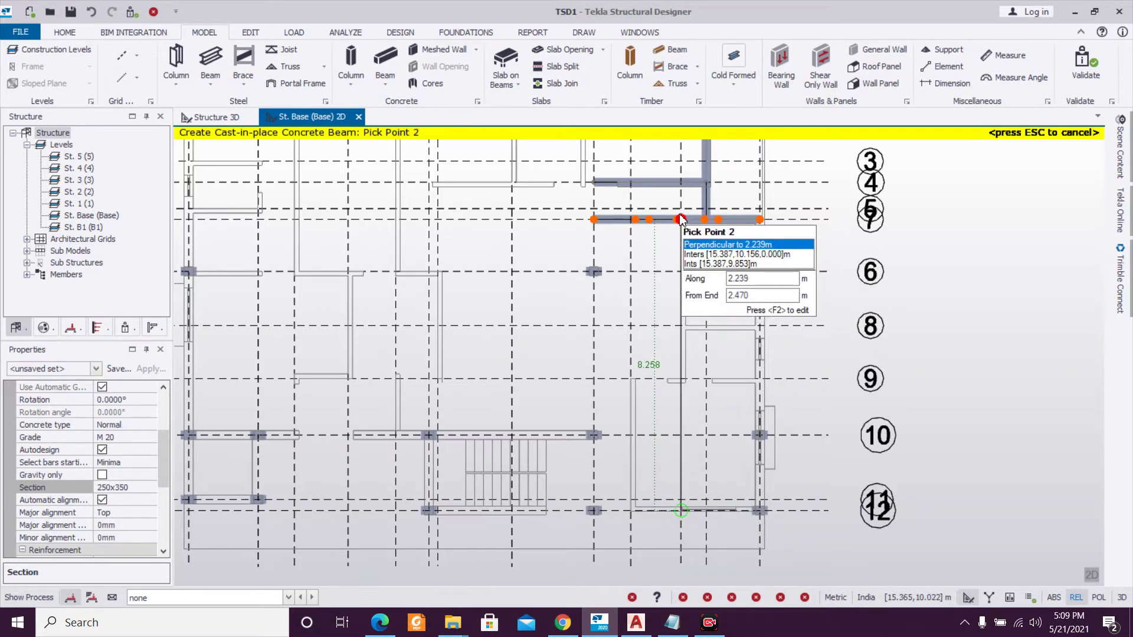
pyautogui.click(680, 220)
pyautogui.click(760, 325)
pyautogui.click(682, 326)
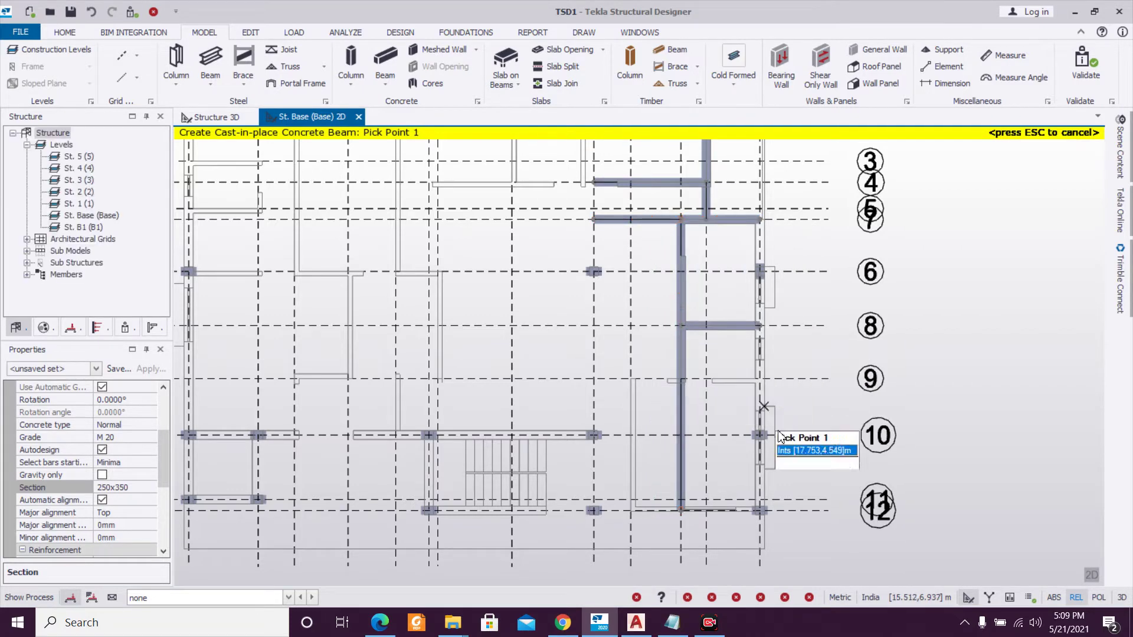
# Place 250x350 beams on grid line 9 from line 19 to line 17, and on grid line 23 from line 12 to 9.
pyautogui.click(762, 381)
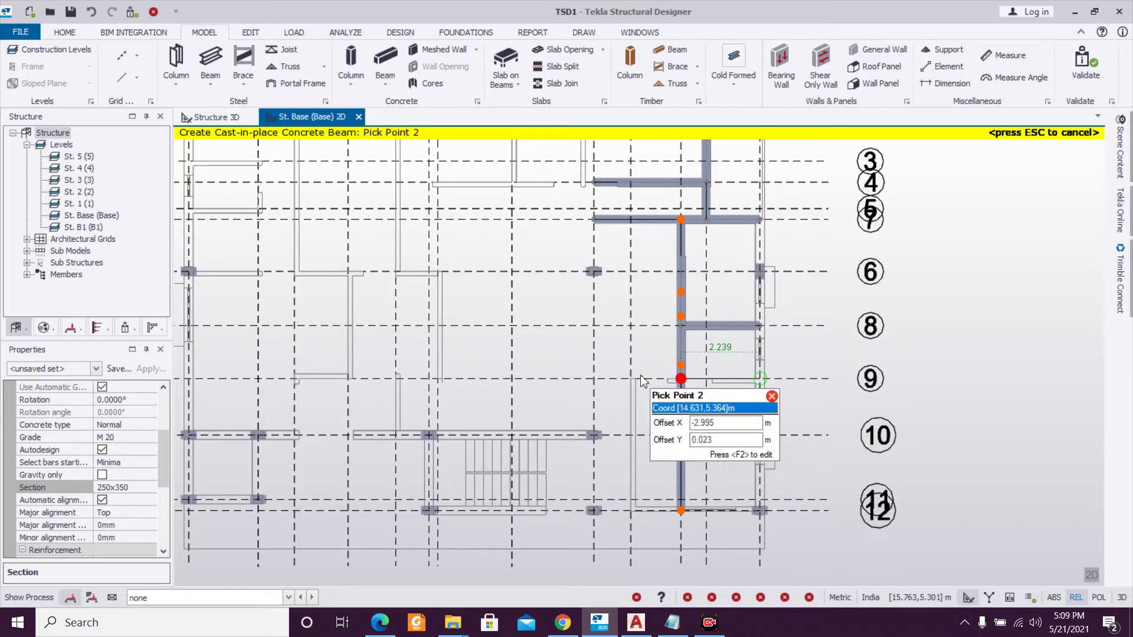
pyautogui.click(598, 378)
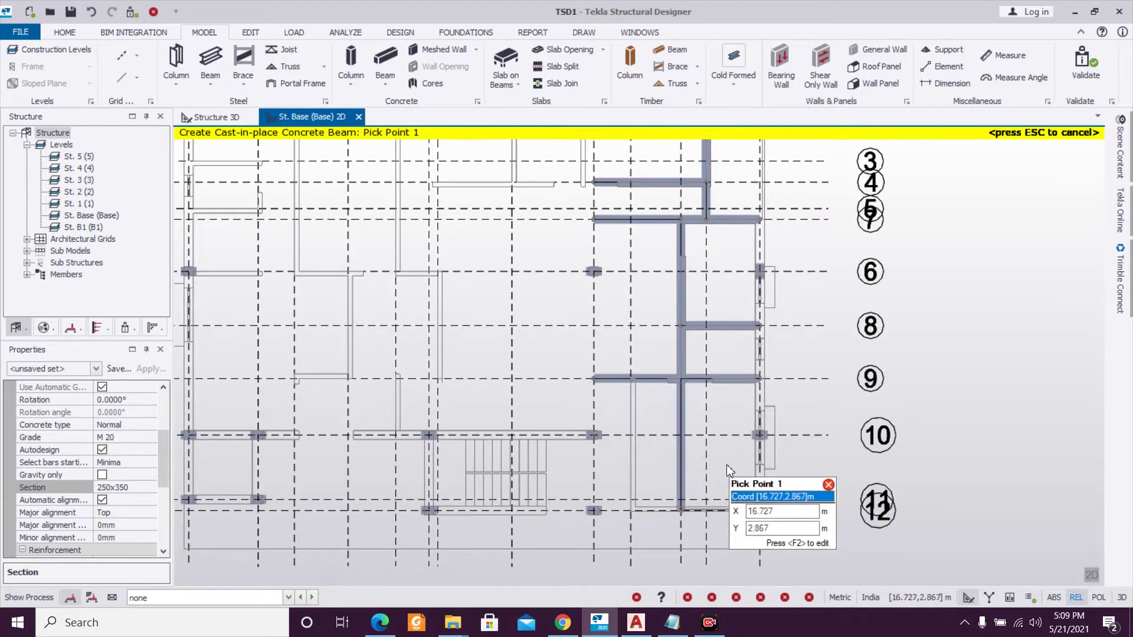
pyautogui.scroll(1, 647, 493)
pyautogui.click(629, 513)
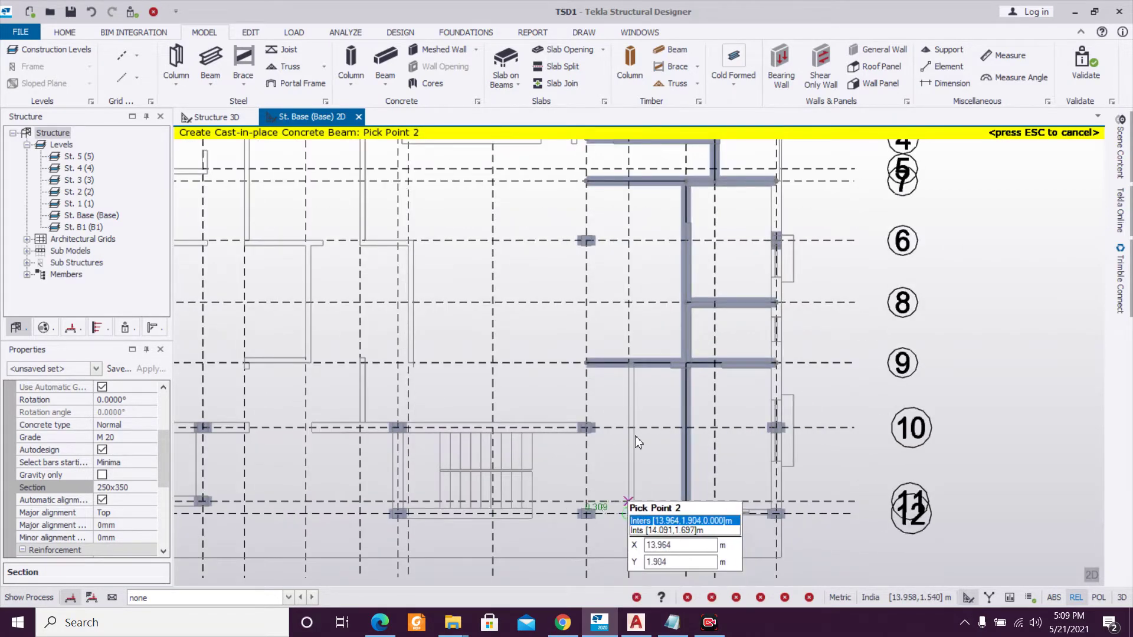
pyautogui.click(630, 364)
# Place a 250x350 beam along grid line 11 from the column on grid line 25 to grid line 24.
pyautogui.scroll(-3, 761, 520)
pyautogui.scroll(-3, 730, 395)
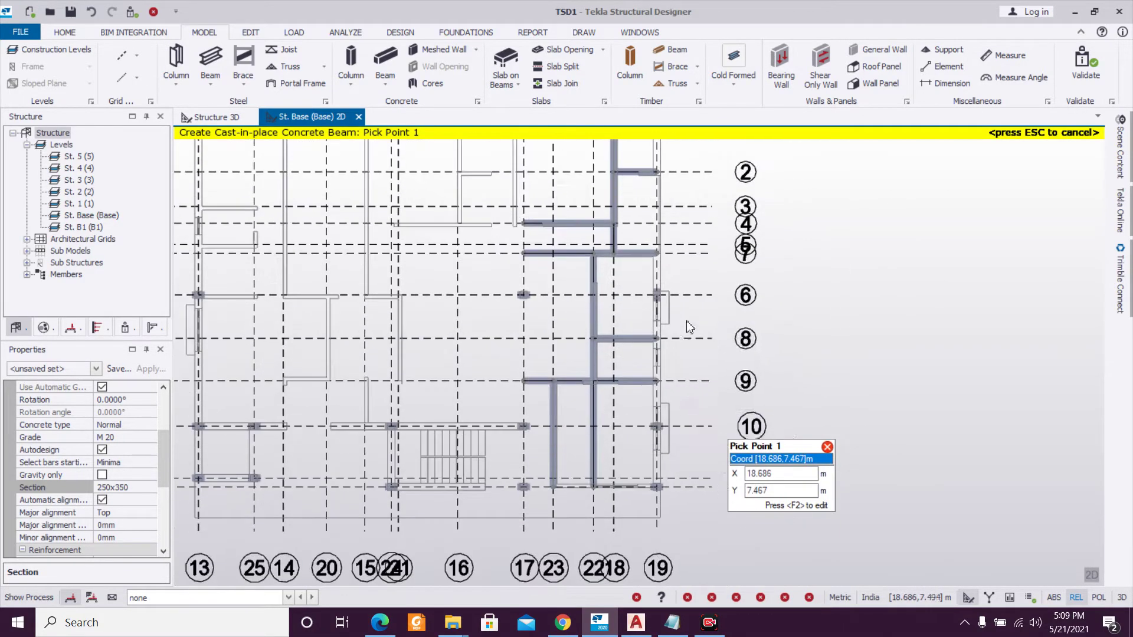
pyautogui.moveTo(680, 381); pyautogui.dragTo(696, 395, button='middle')
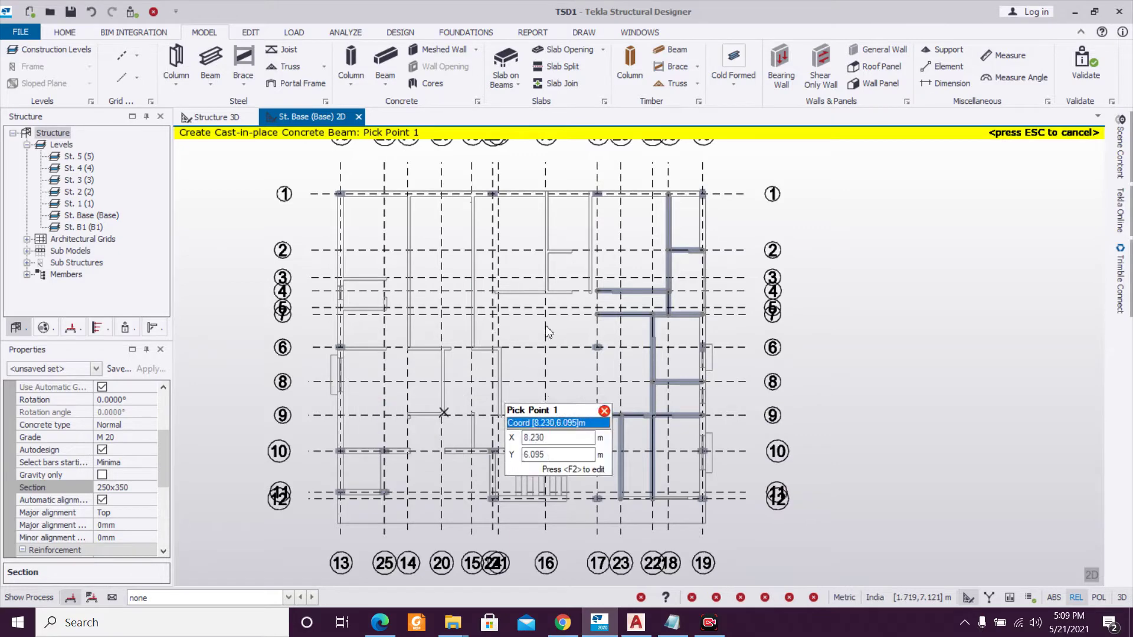
pyautogui.scroll(2, 521, 500)
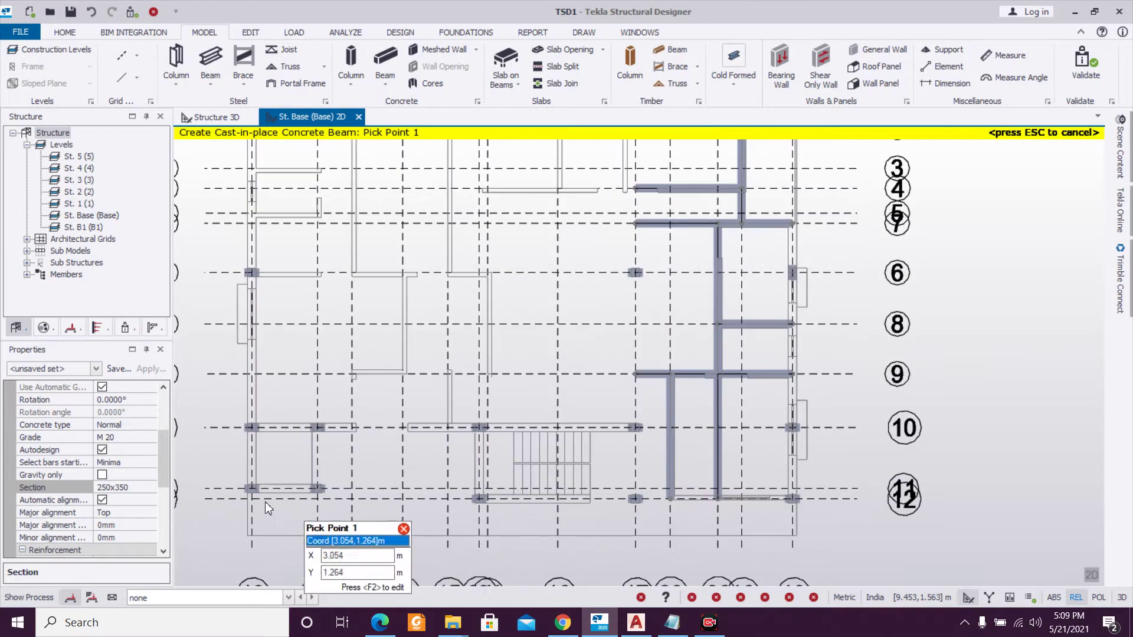
pyautogui.scroll(2, 288, 500)
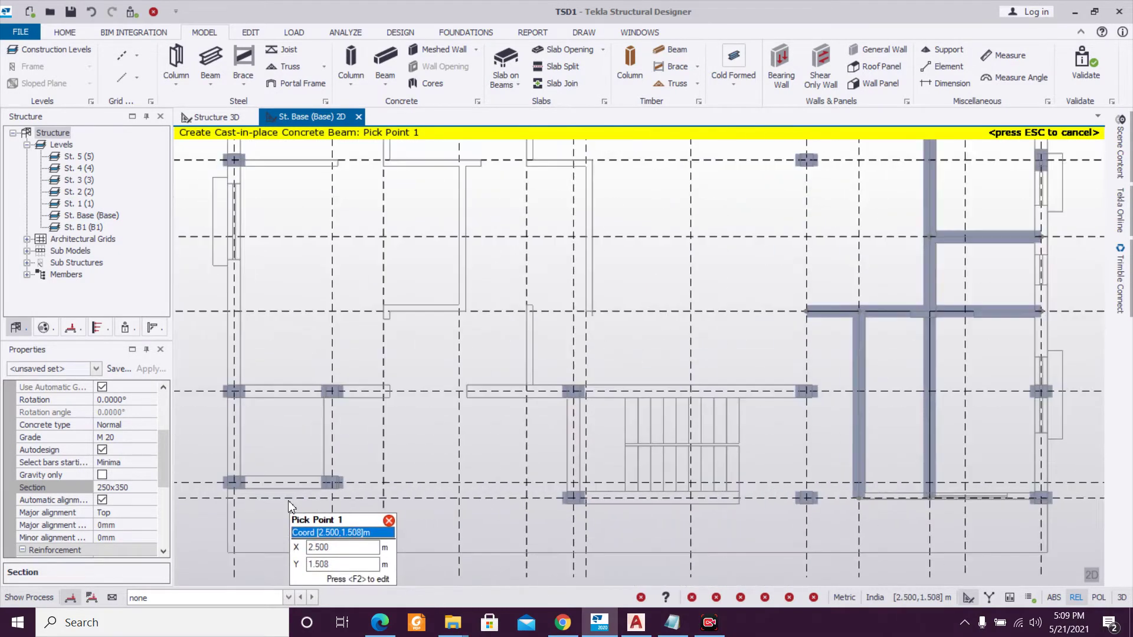
pyautogui.click(332, 484)
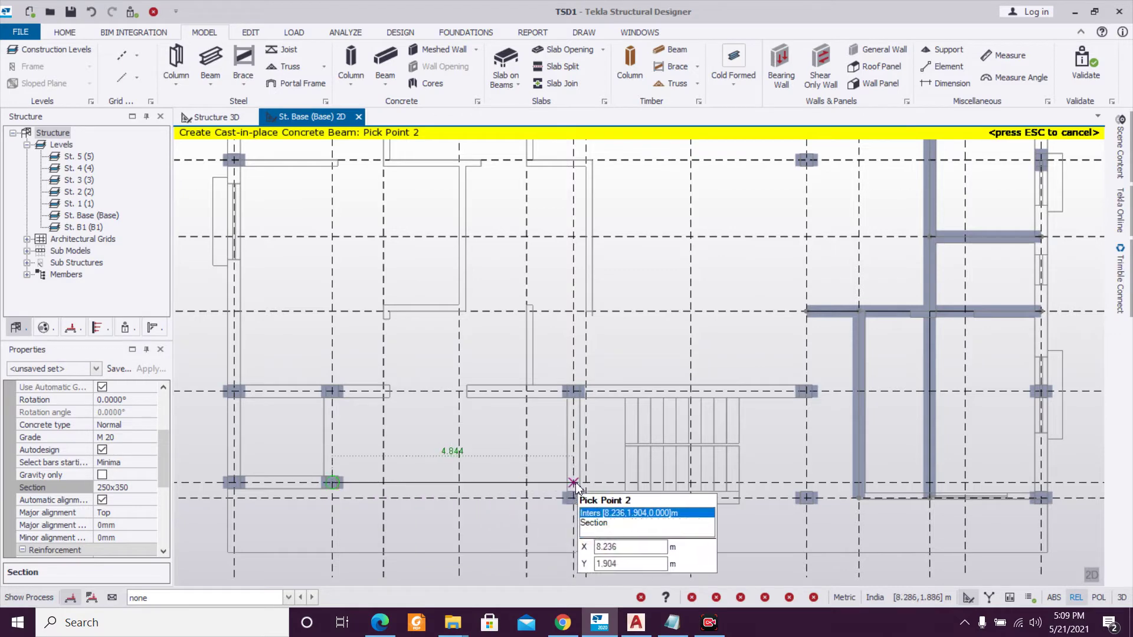
pyautogui.click(573, 482)
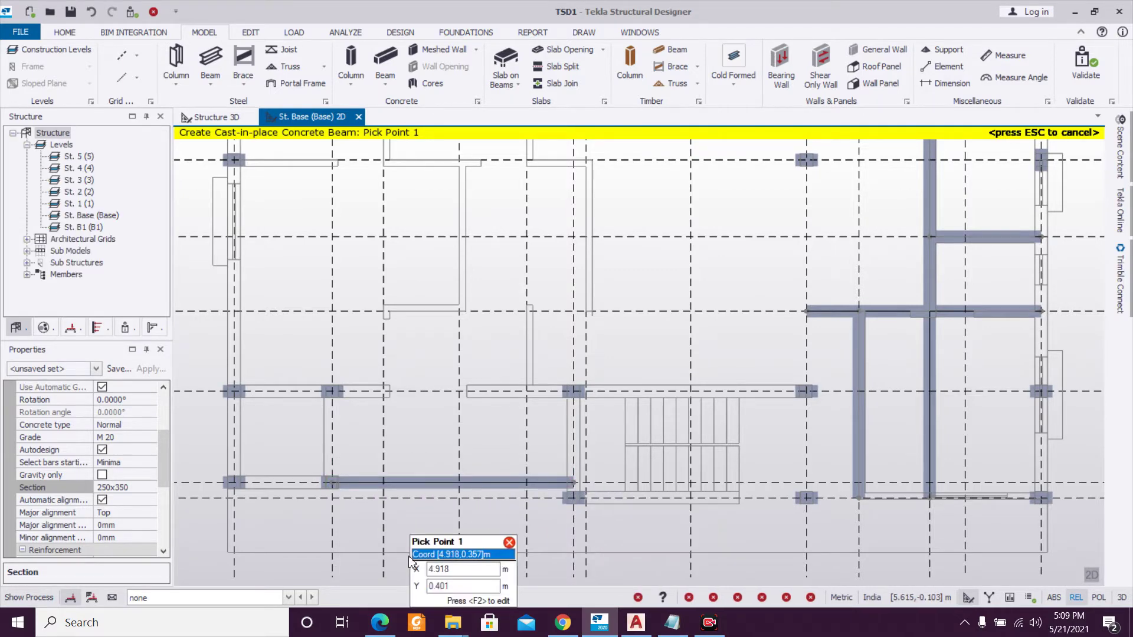
# Review the beam layout across the base plan, end beam placement and validate the model.
pyautogui.scroll(-3, 448, 531)
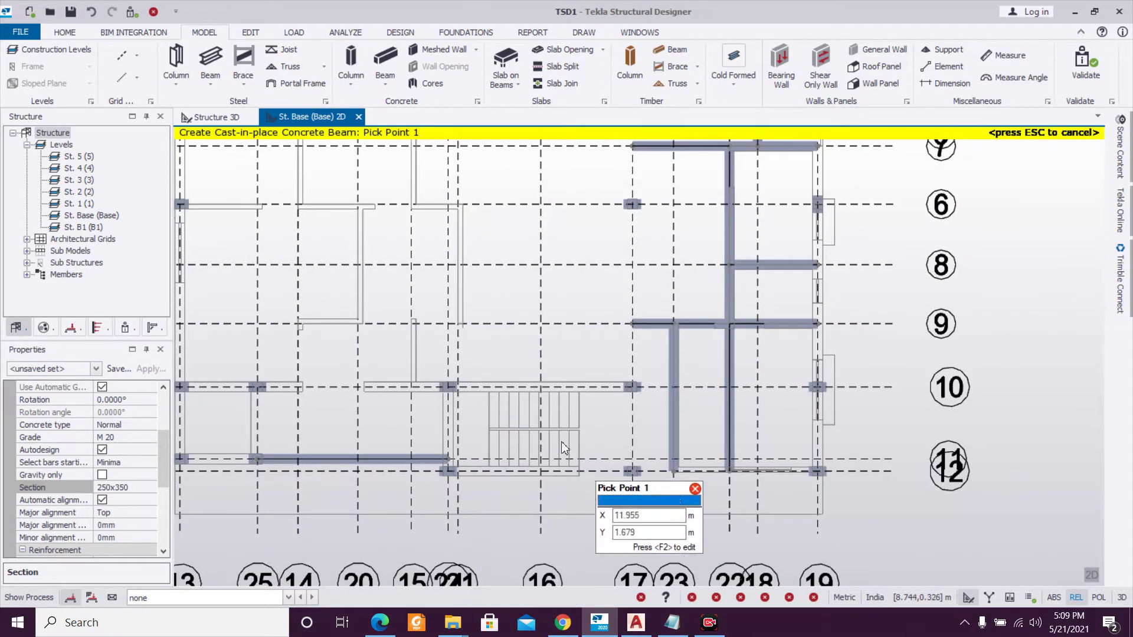
pyautogui.scroll(-1, 478, 424)
pyautogui.scroll(1, 445, 451)
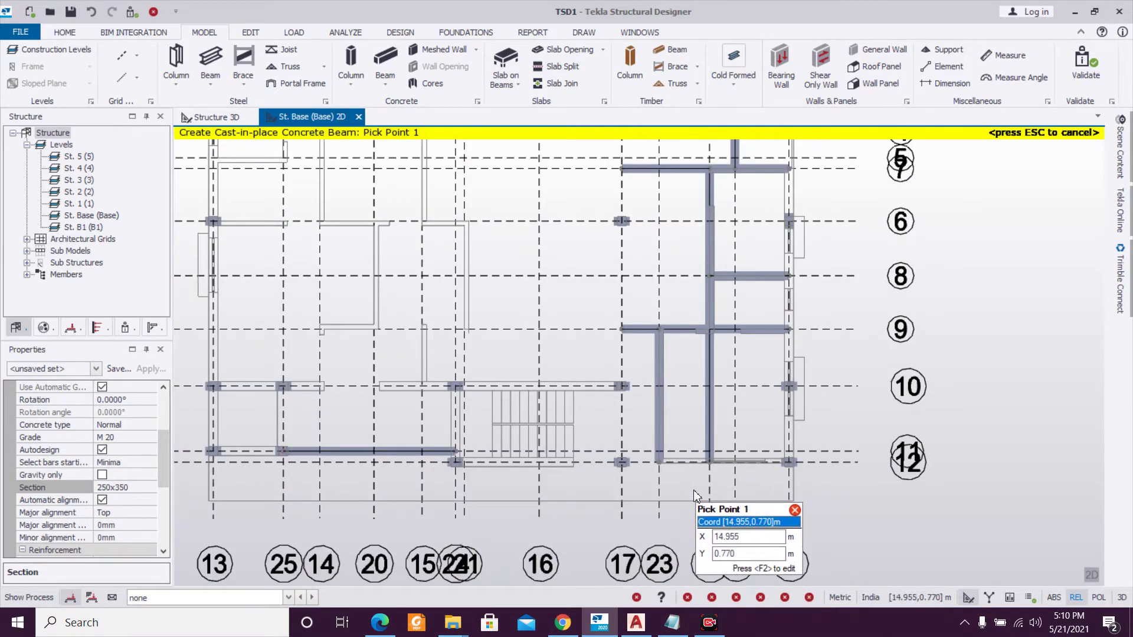
pyautogui.scroll(-2, 738, 460)
pyautogui.moveTo(729, 381); pyautogui.dragTo(684, 472, button='middle')
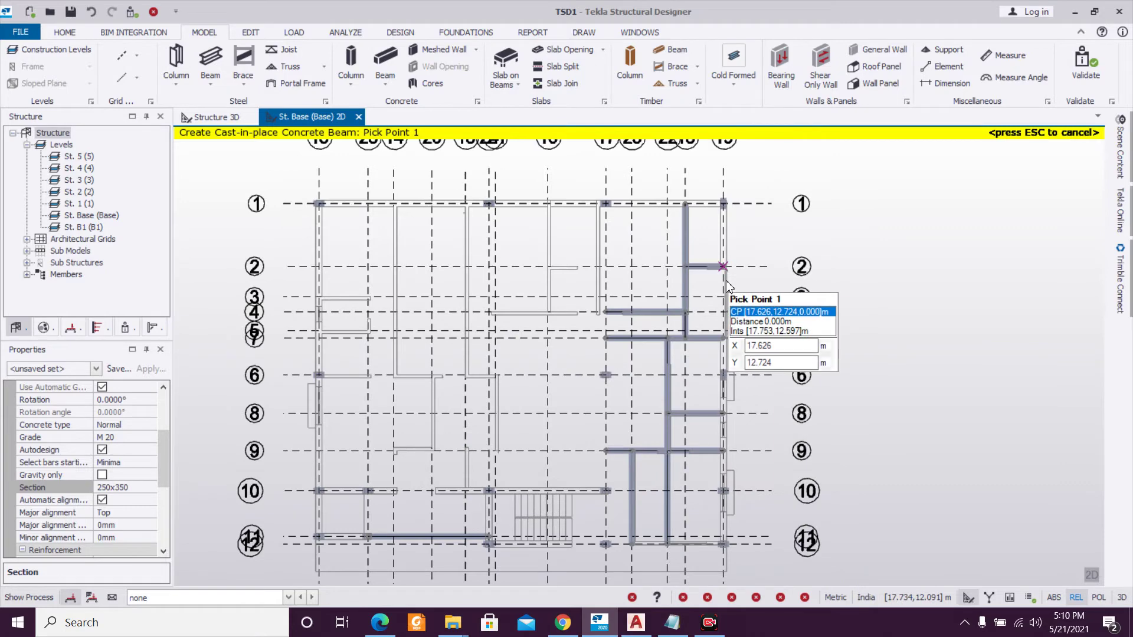
pyautogui.press('Escape')
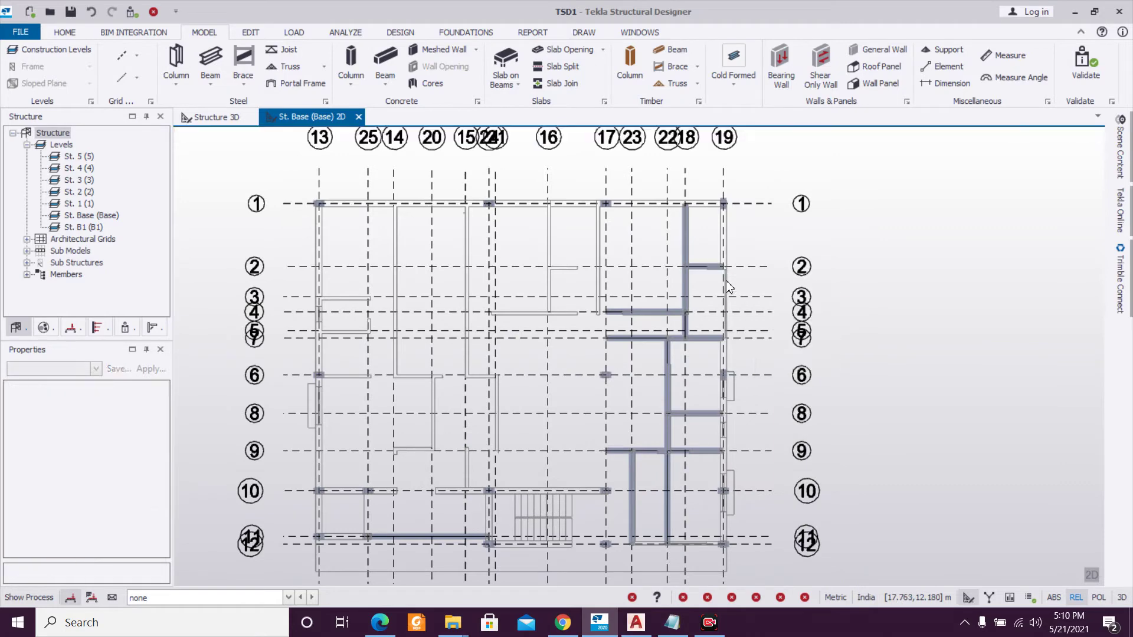
pyautogui.click(131, 12)
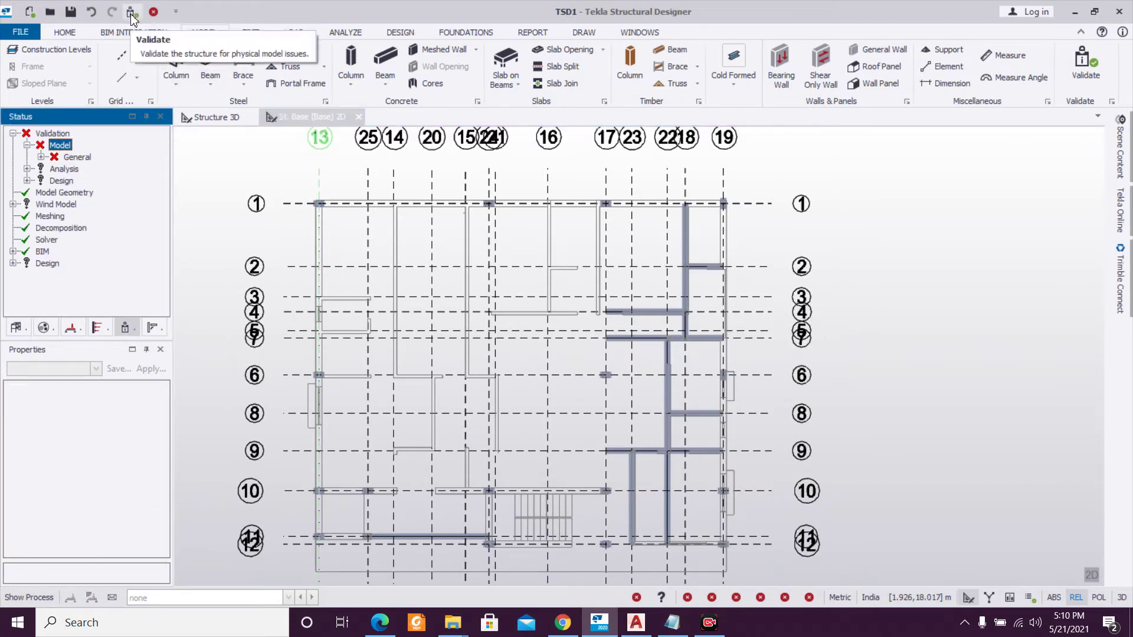
# Select the beam along grid line 9 and examine its junction with the beam on grid line 22.
pyautogui.scroll(3, 659, 455)
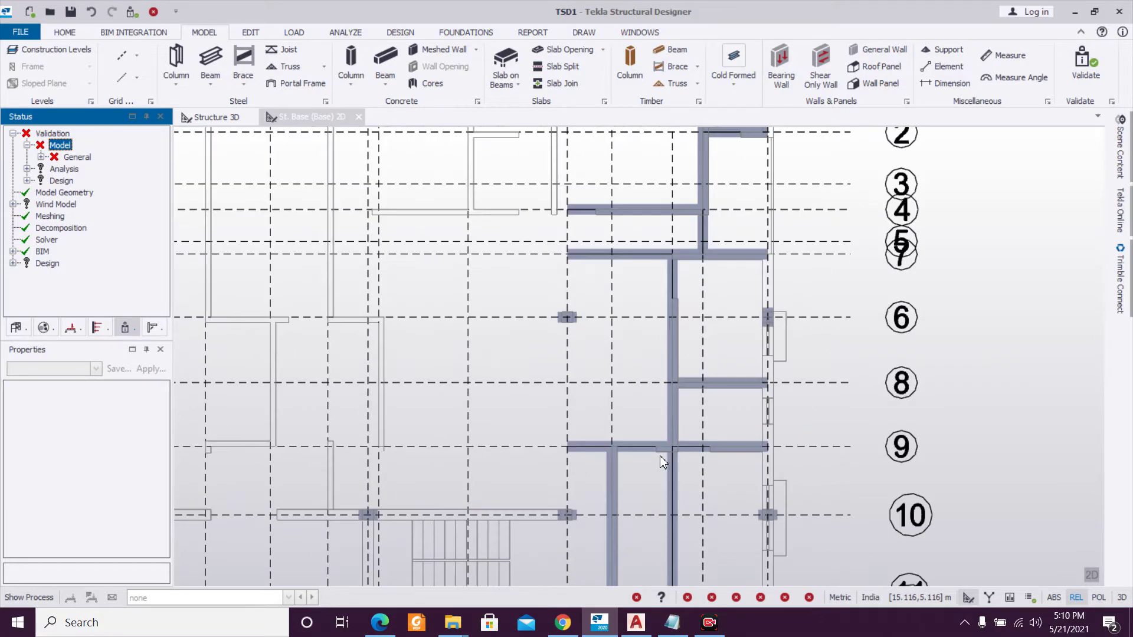
pyautogui.click(644, 450)
pyautogui.scroll(4, 674, 436)
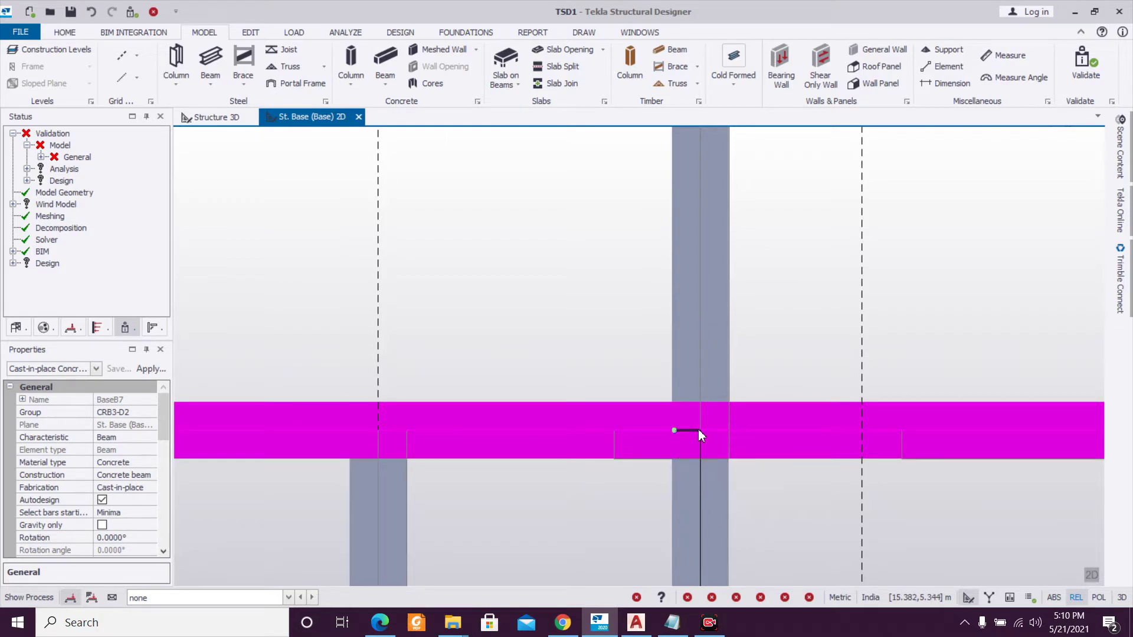
# Re-place the middle node of the beam along grid line 9 to connect it with the crossing beam on grid line 22.
pyautogui.scroll(3, 699, 429)
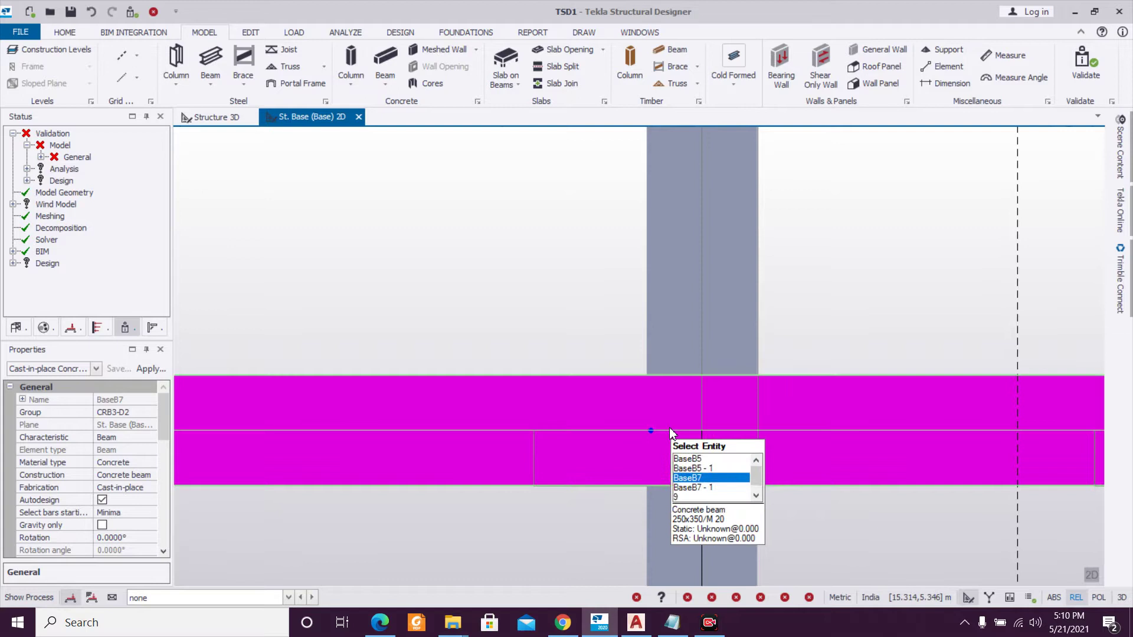
pyautogui.scroll(3, 669, 427)
pyautogui.click(634, 432)
pyautogui.click(633, 430)
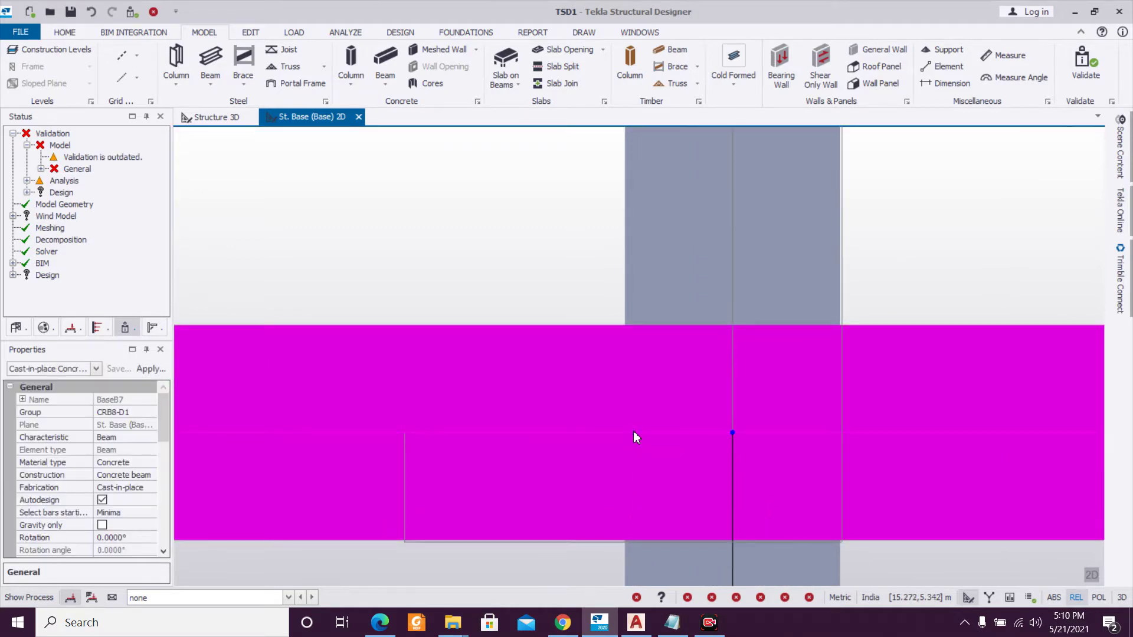
pyautogui.scroll(-3, 568, 458)
pyautogui.scroll(-3, 569, 458)
pyautogui.scroll(-2, 701, 493)
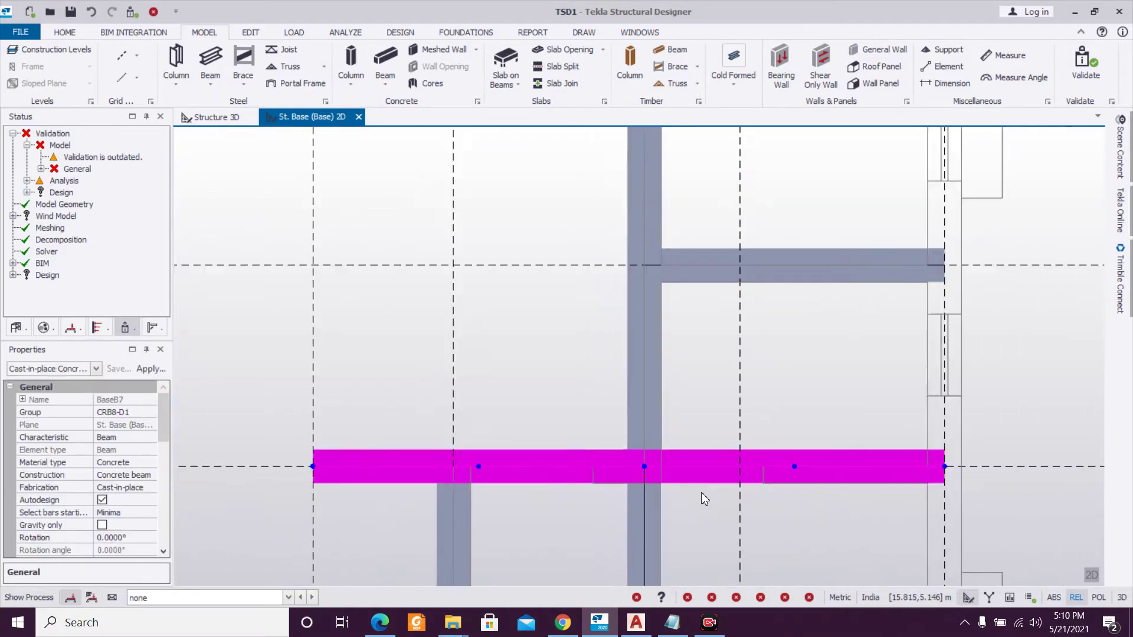
pyautogui.press('Escape')
# Validate the model with the grid line 9 beam selected and review the General model warnings.
pyautogui.scroll(-1, 704, 505)
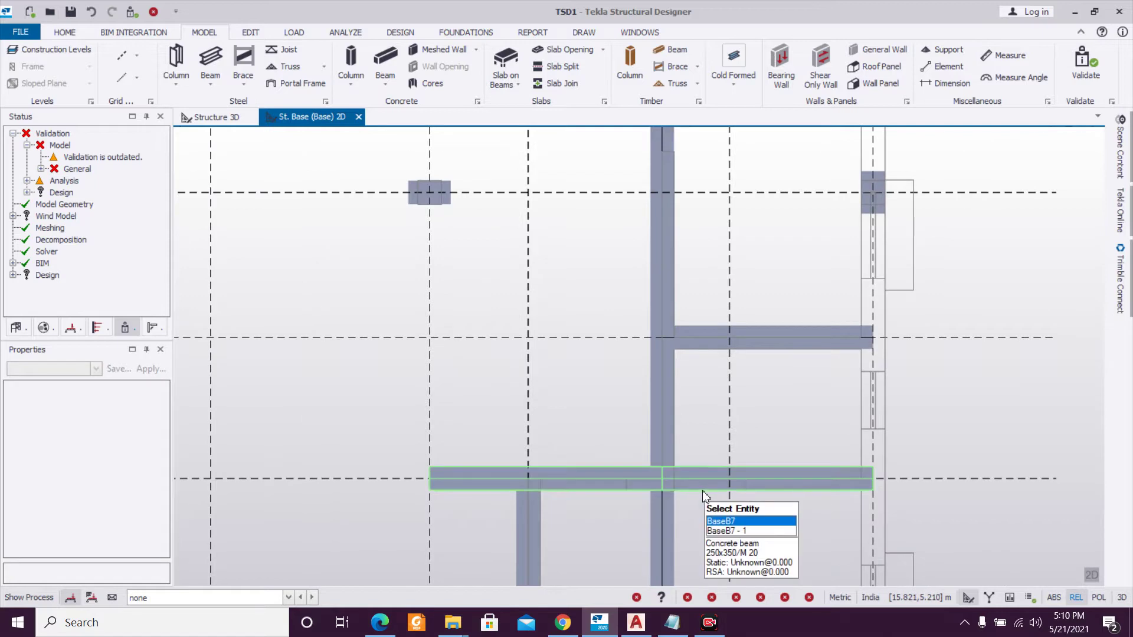
pyautogui.click(703, 490)
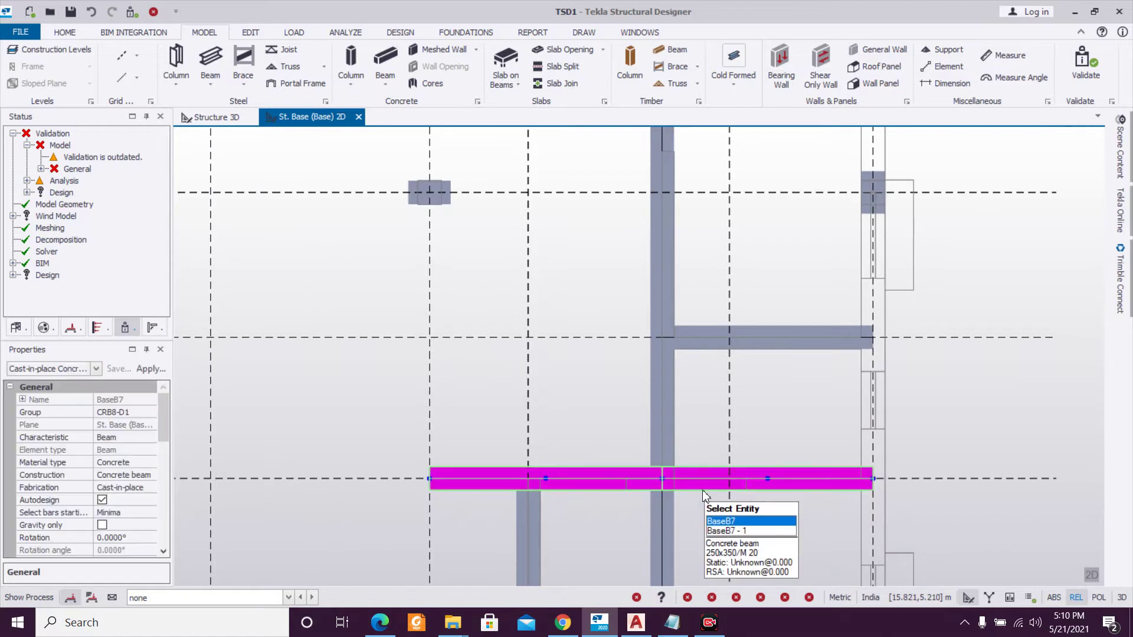
pyautogui.click(131, 13)
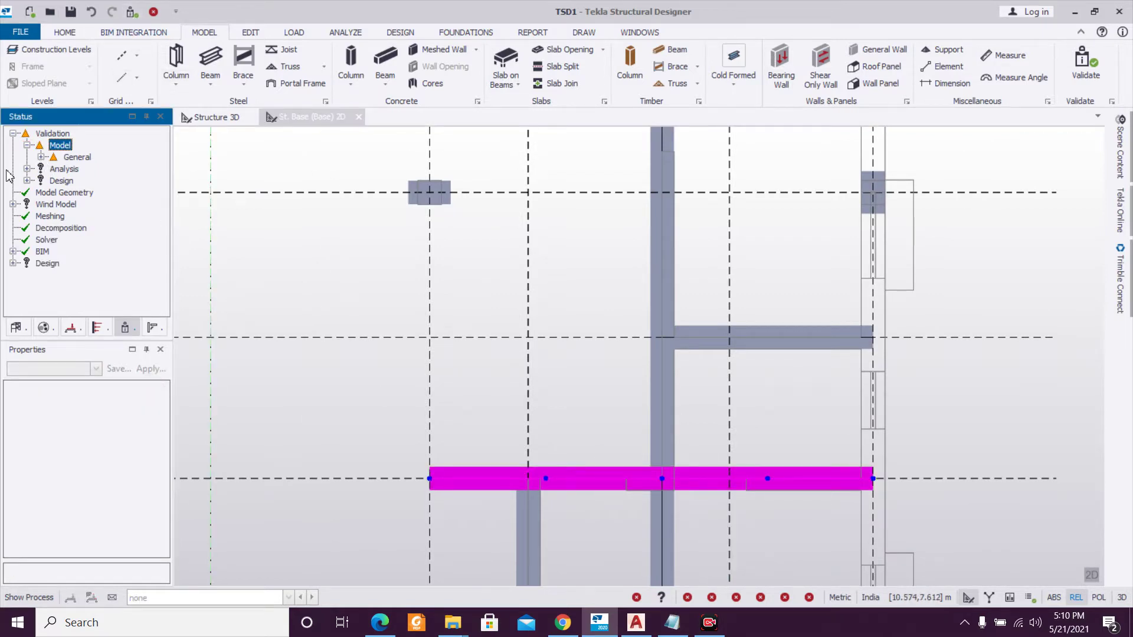
pyautogui.click(40, 158)
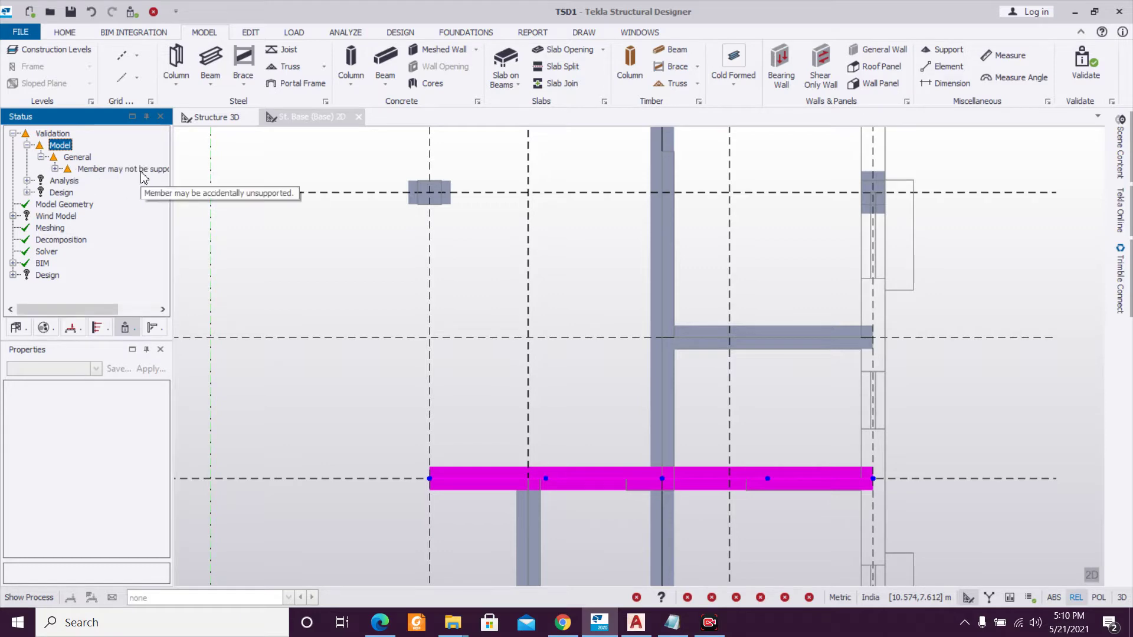
pyautogui.click(40, 157)
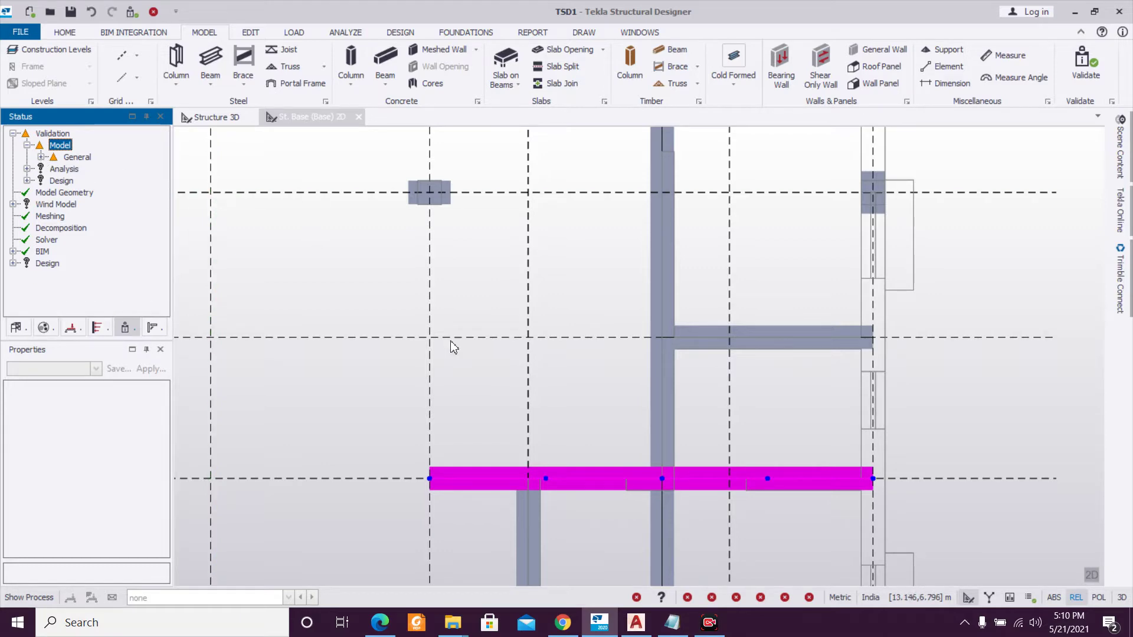
pyautogui.scroll(-5, 452, 347)
pyautogui.moveTo(576, 346)
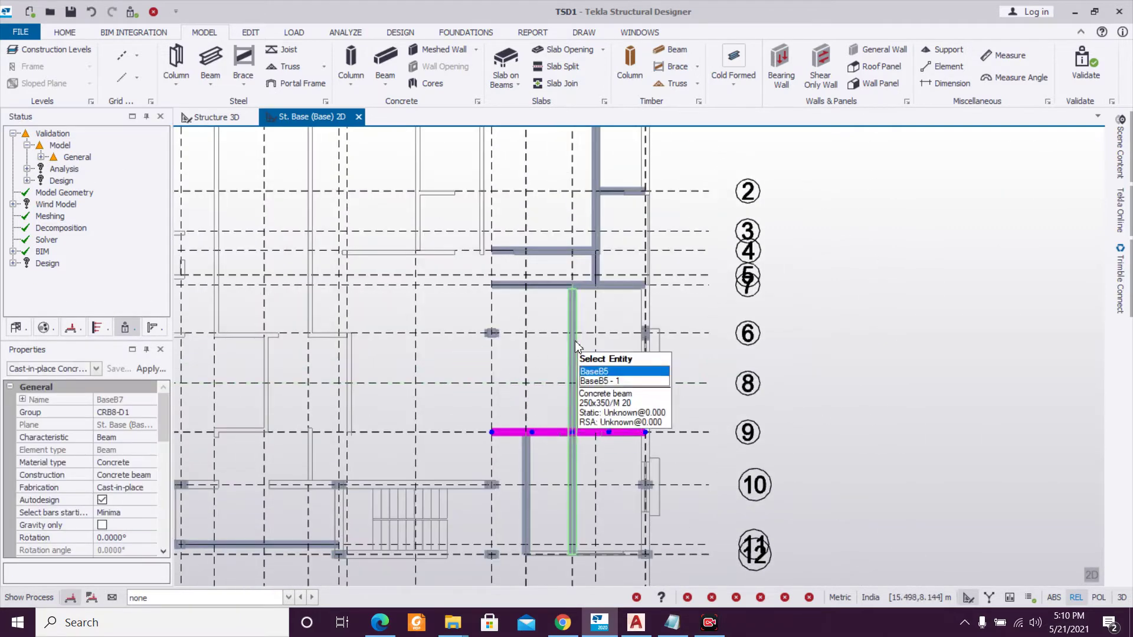
pyautogui.press('Escape')
# Change the end 2 release fixity of the beam along grid line 11 between grid lines 25 and 24.
pyautogui.moveTo(538, 374); pyautogui.dragTo(569, 429, button='middle')
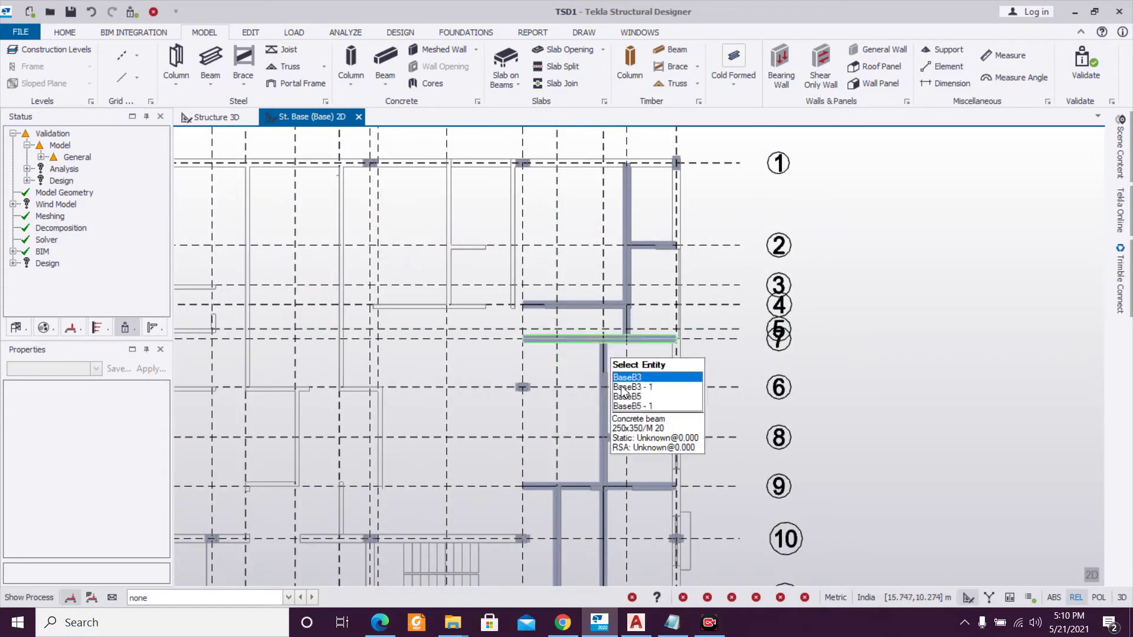
pyautogui.scroll(-2, 652, 313)
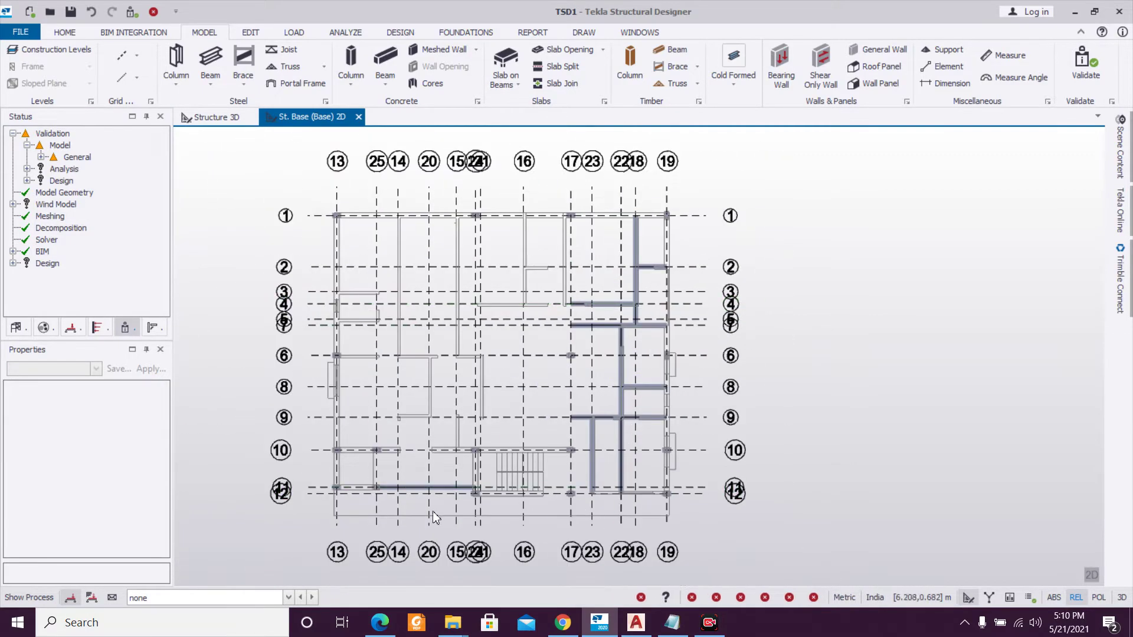
pyautogui.scroll(4, 433, 510)
pyautogui.click(423, 450)
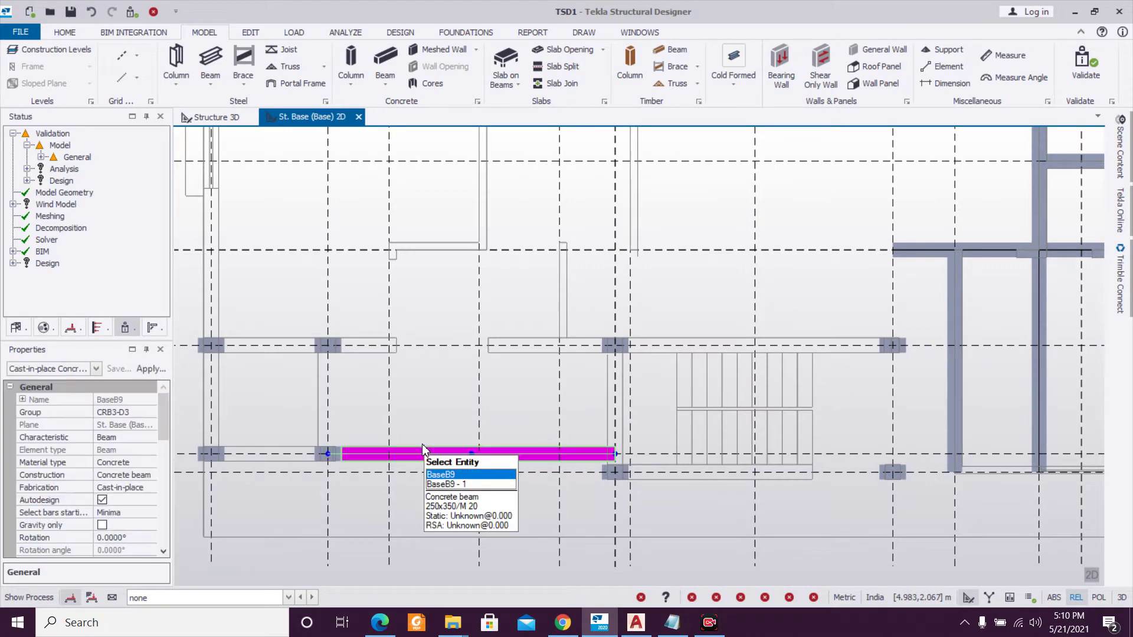
pyautogui.doubleClick(423, 452)
pyautogui.moveTo(318, 54); pyautogui.dragTo(804, 76)
pyautogui.click(577, 165)
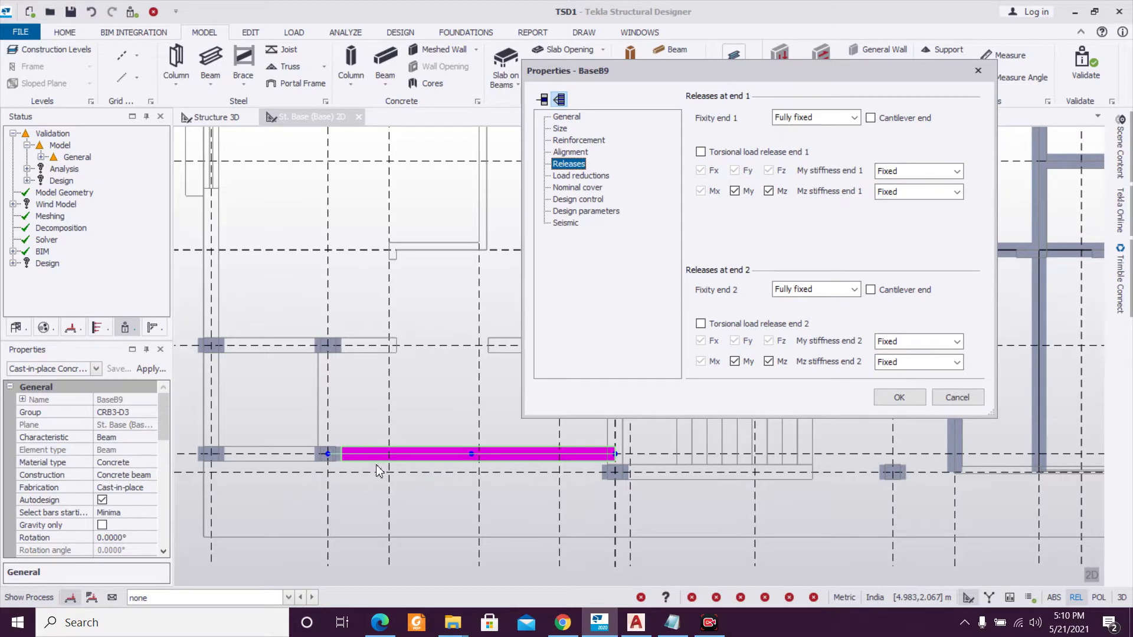
pyautogui.click(840, 289)
pyautogui.click(803, 314)
pyautogui.click(896, 397)
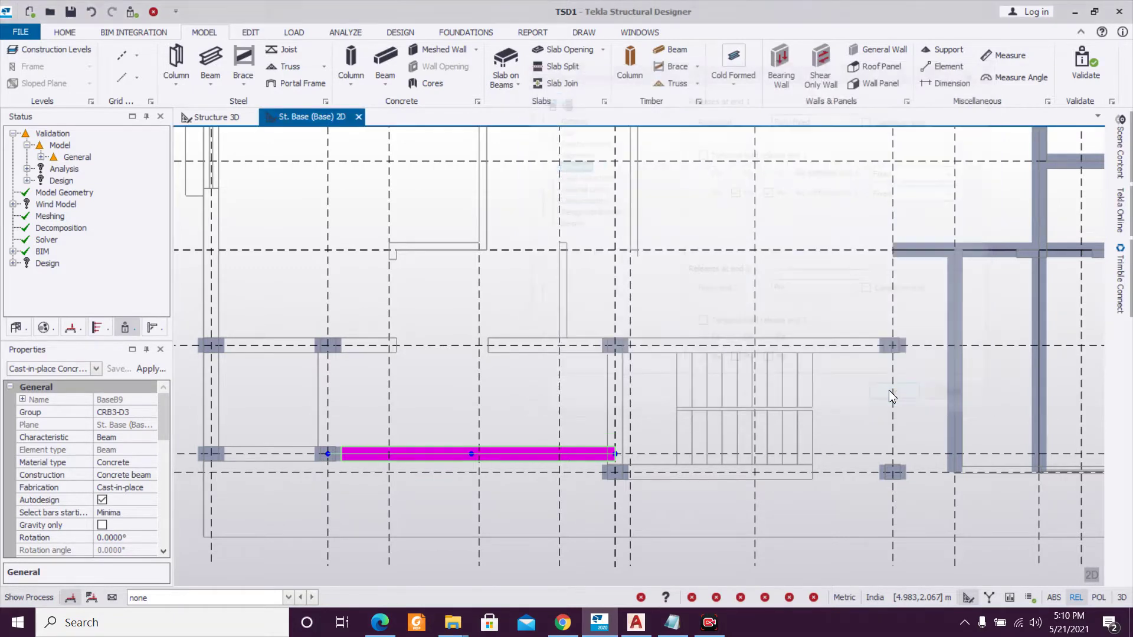
# Set the release fixity at both ends of the beam on grid line 23, between grid lines 9 and 12, to Pin.
pyautogui.scroll(-3, 891, 397)
pyautogui.moveTo(755, 395); pyautogui.dragTo(538, 411, button='middle')
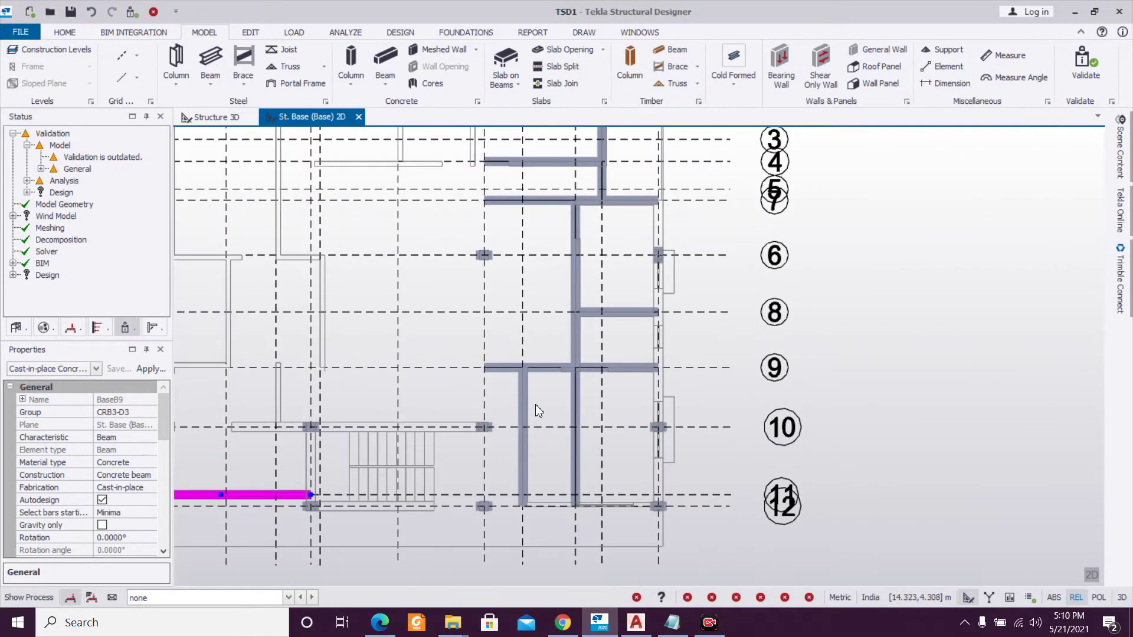
pyautogui.scroll(1, 431, 499)
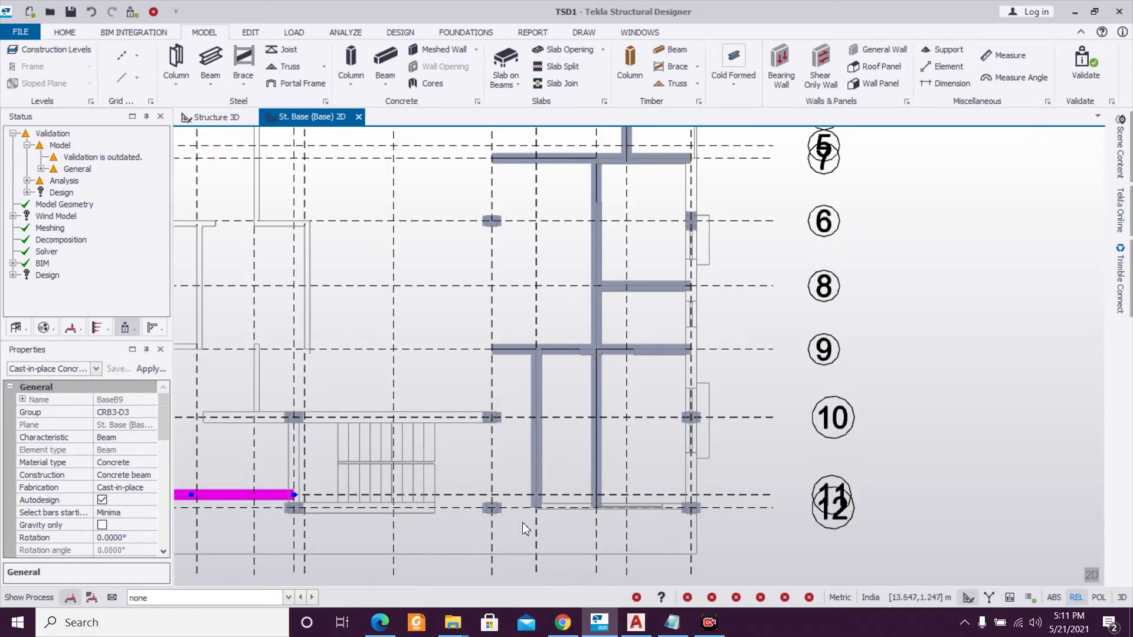
pyautogui.scroll(3, 522, 522)
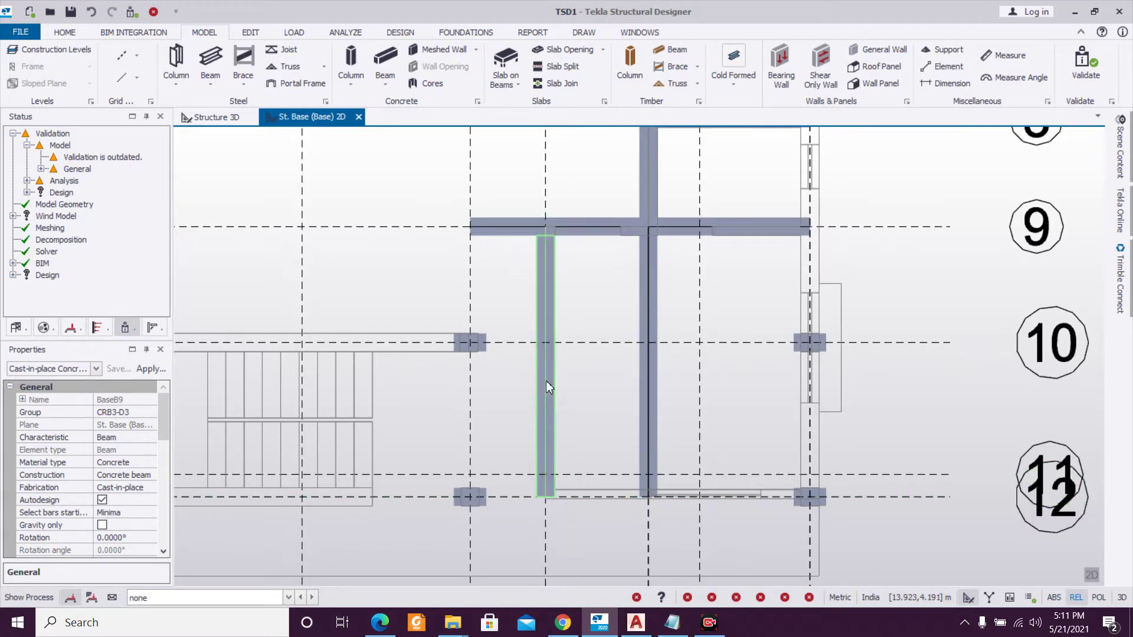
pyautogui.click(542, 464)
pyautogui.scroll(-1, 537, 239)
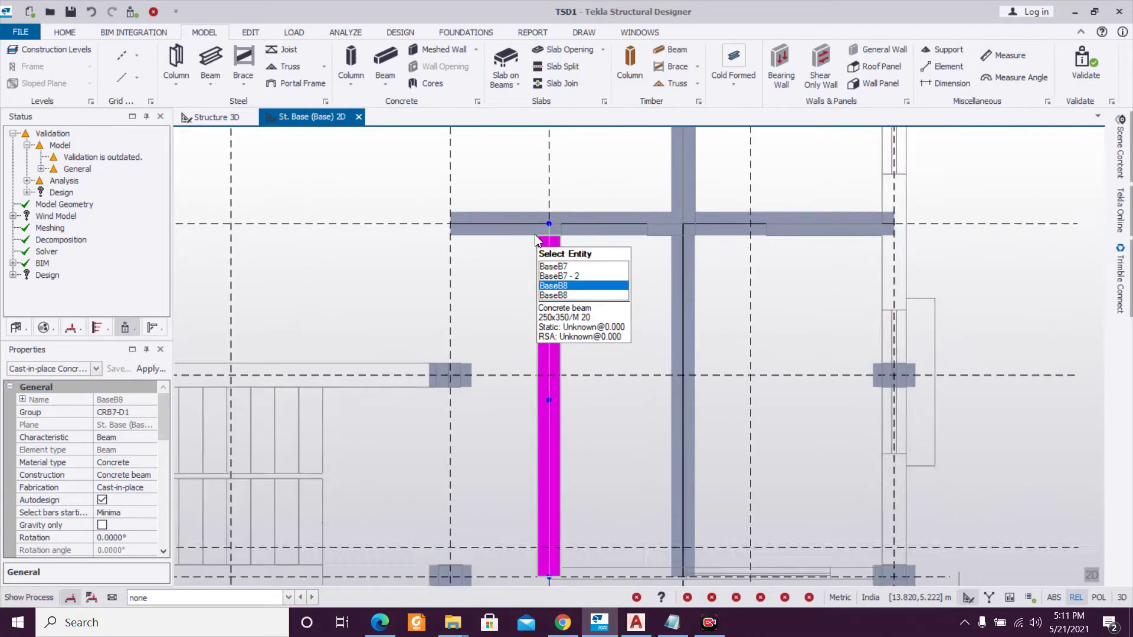
pyautogui.doubleClick(543, 387)
pyautogui.click(568, 164)
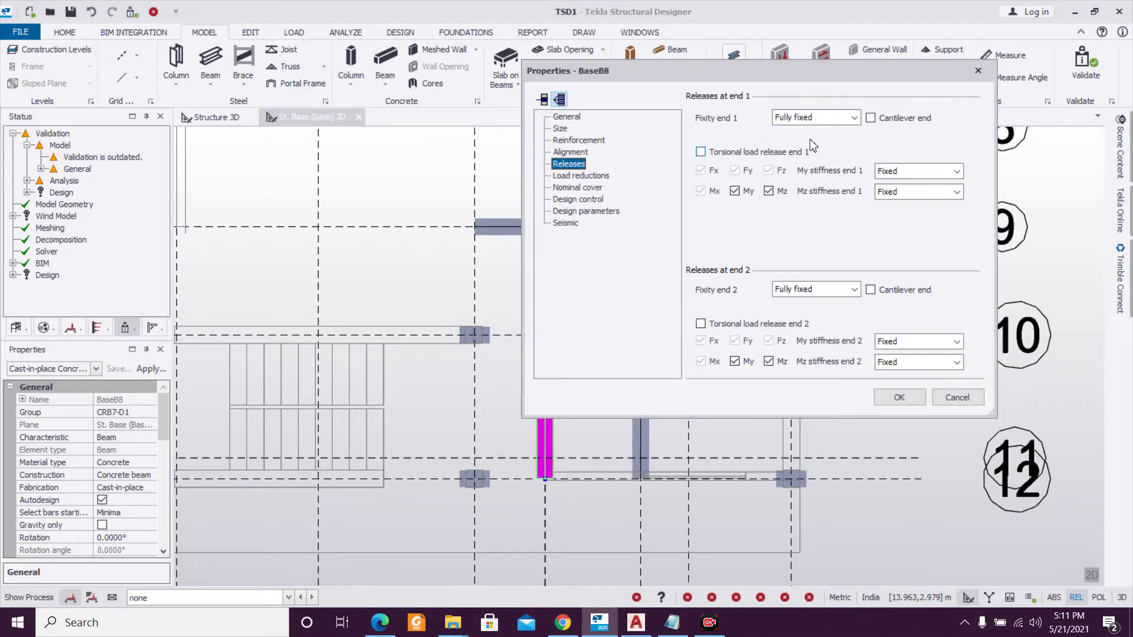
pyautogui.click(785, 132)
pyautogui.click(849, 289)
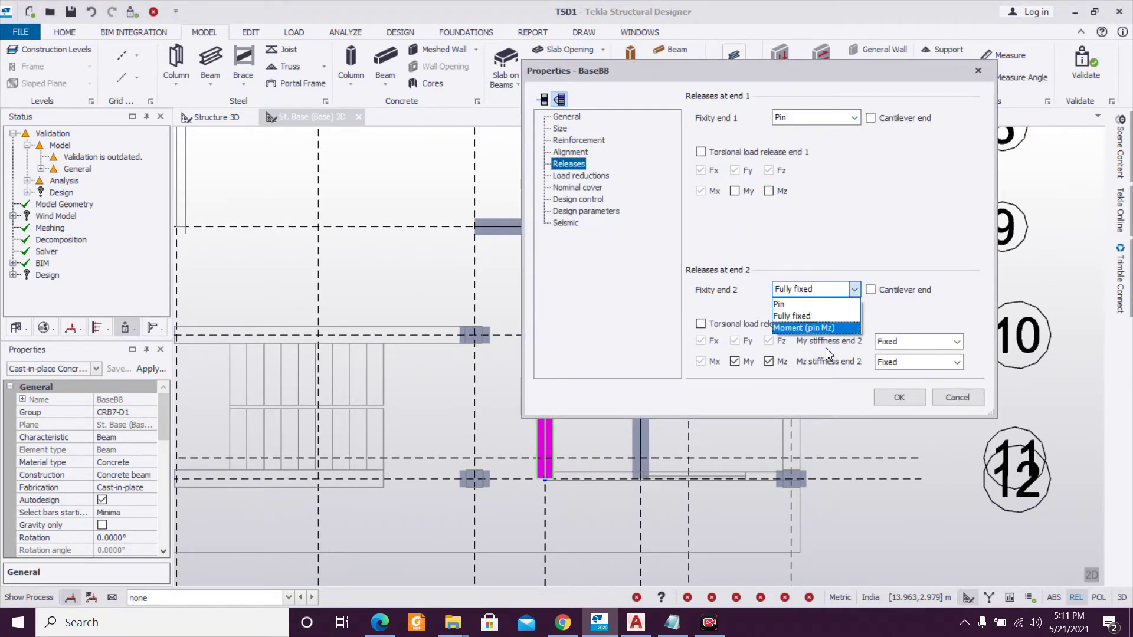
pyautogui.click(833, 304)
pyautogui.click(888, 399)
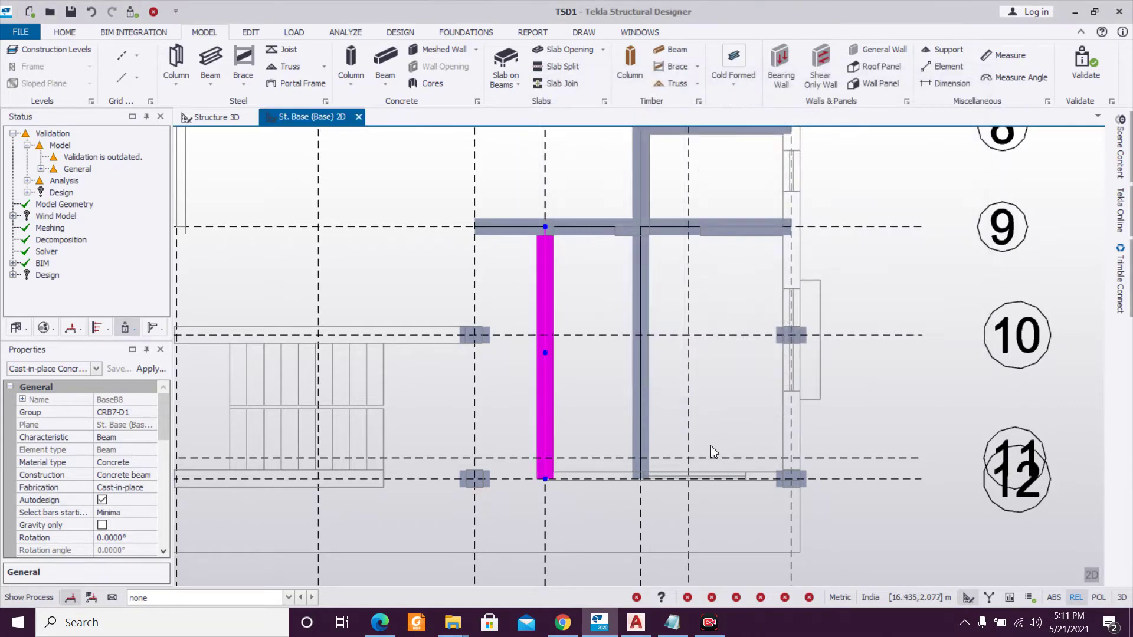
# Set the release fixity at both ends of the long beam on grid line 22 to Pin.
pyautogui.click(638, 425)
pyautogui.scroll(-2, 688, 394)
pyautogui.scroll(-1, 687, 394)
pyautogui.scroll(3, 662, 338)
pyautogui.doubleClick(662, 337)
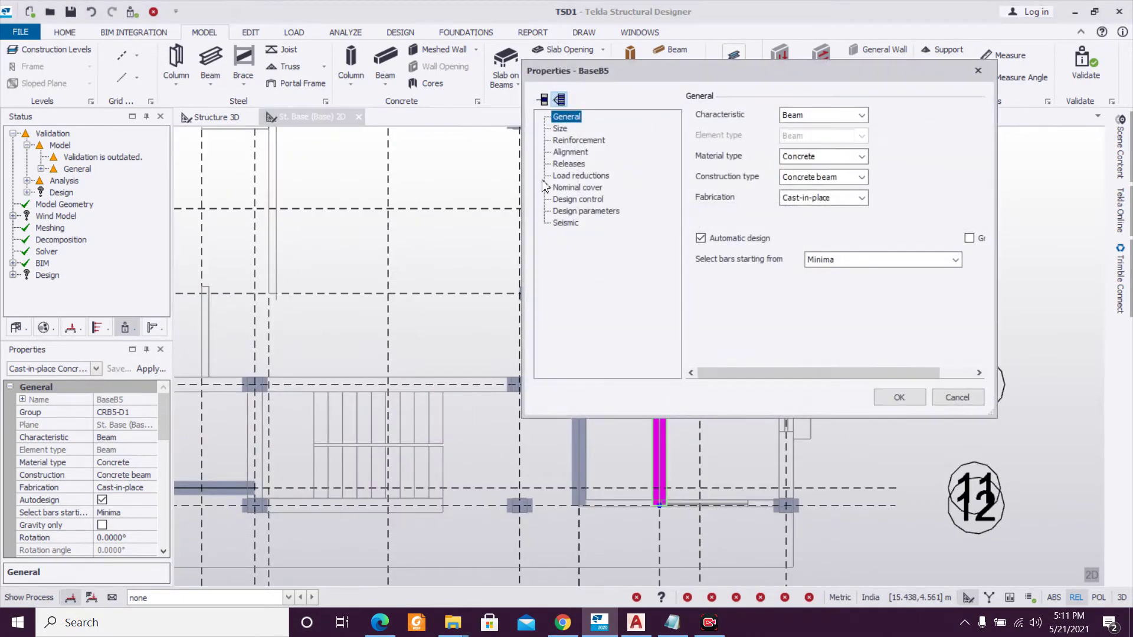
pyautogui.click(569, 164)
pyautogui.click(824, 120)
pyautogui.click(808, 129)
pyautogui.click(833, 293)
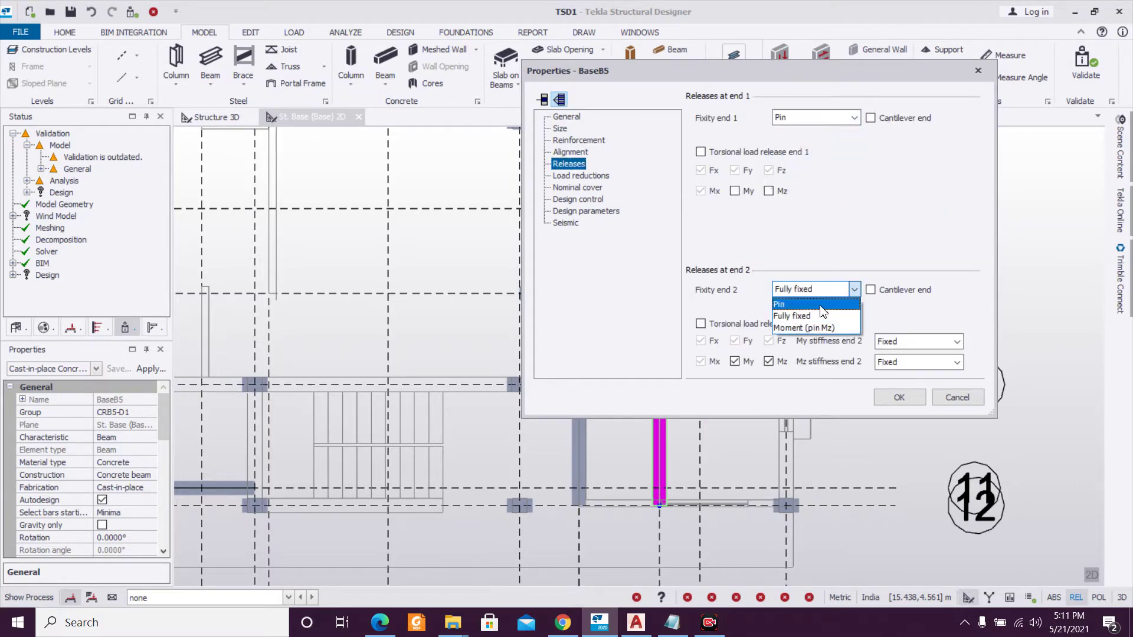
pyautogui.click(808, 301)
pyautogui.click(899, 397)
# Set the end 2 fixity of Span #2 of the beam along grid line 9 to Pin.
pyautogui.scroll(-1, 706, 375)
pyautogui.scroll(3, 707, 374)
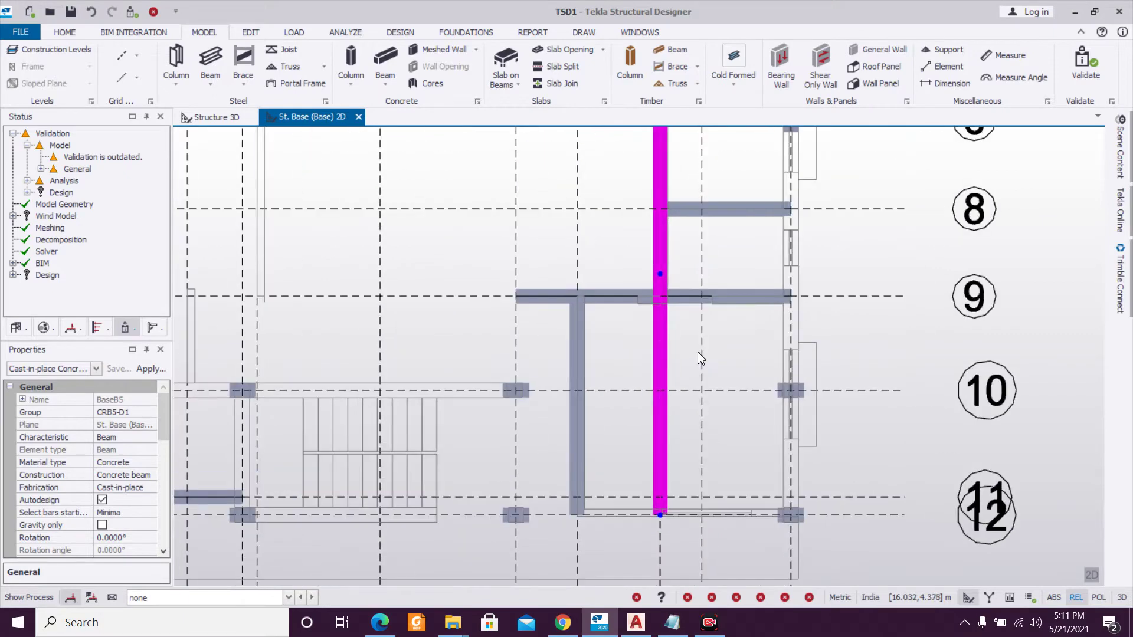
pyautogui.click(615, 298)
pyautogui.doubleClick(615, 297)
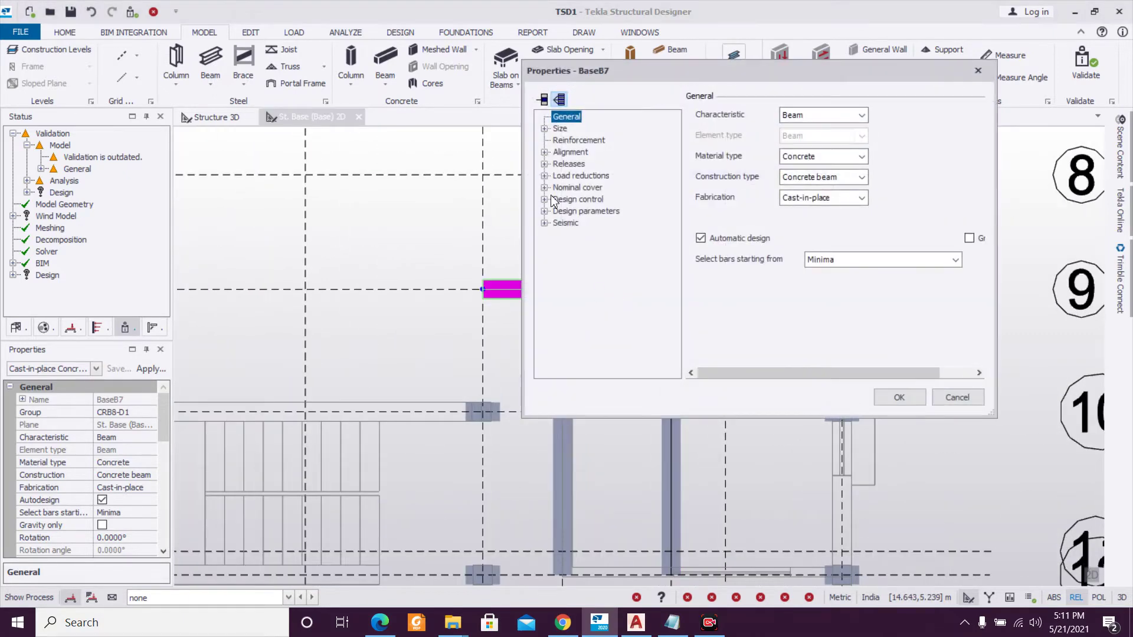
pyautogui.click(568, 164)
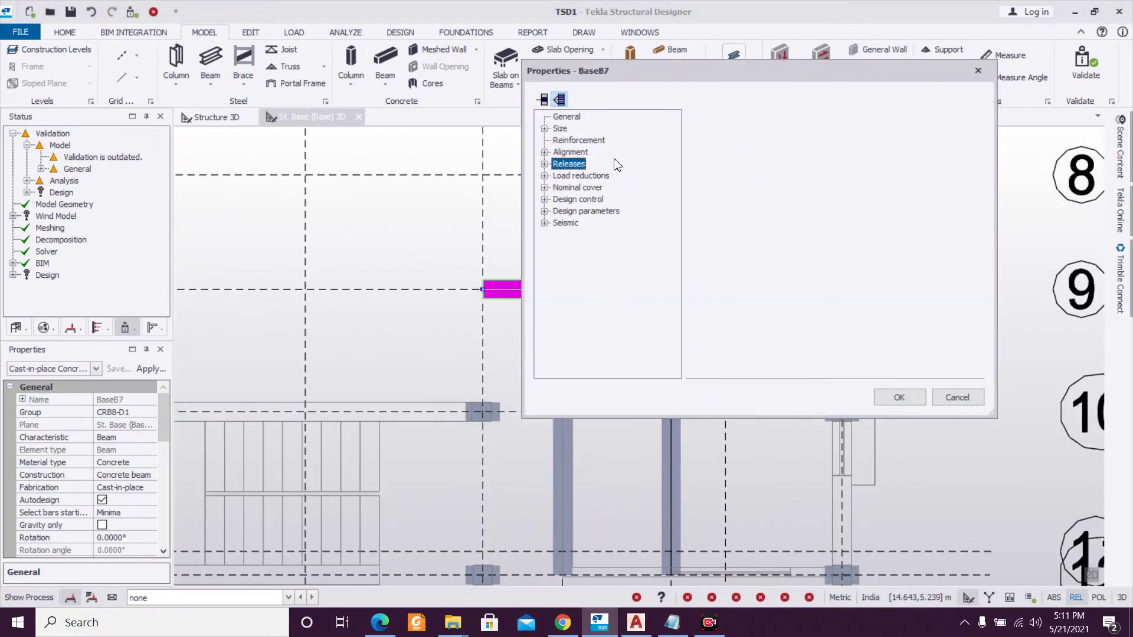
pyautogui.click(577, 178)
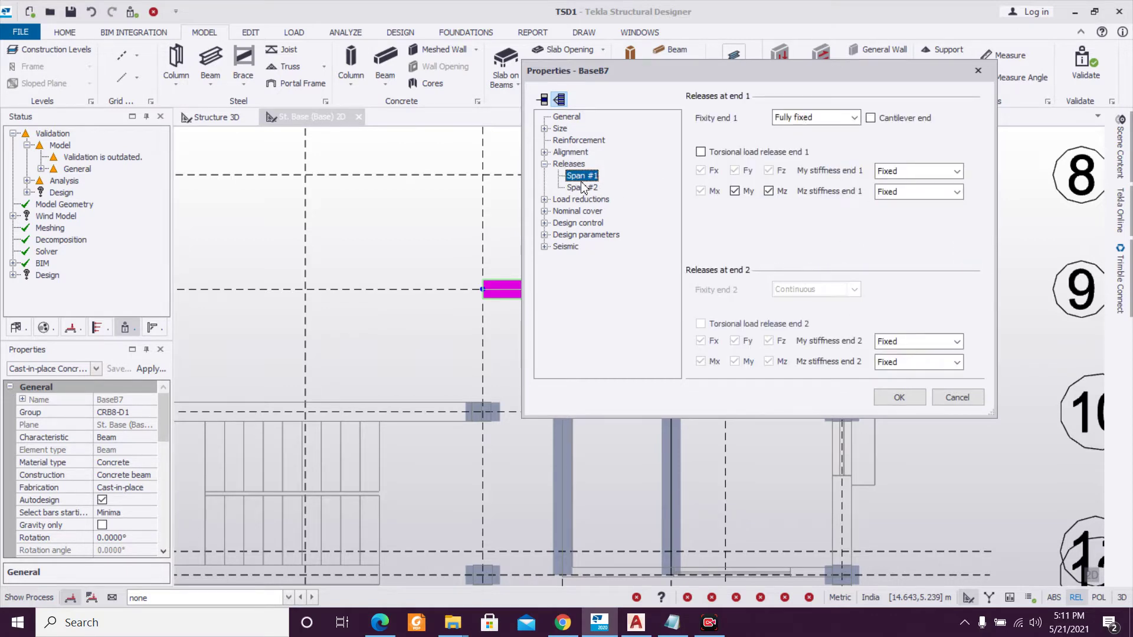
pyautogui.click(583, 188)
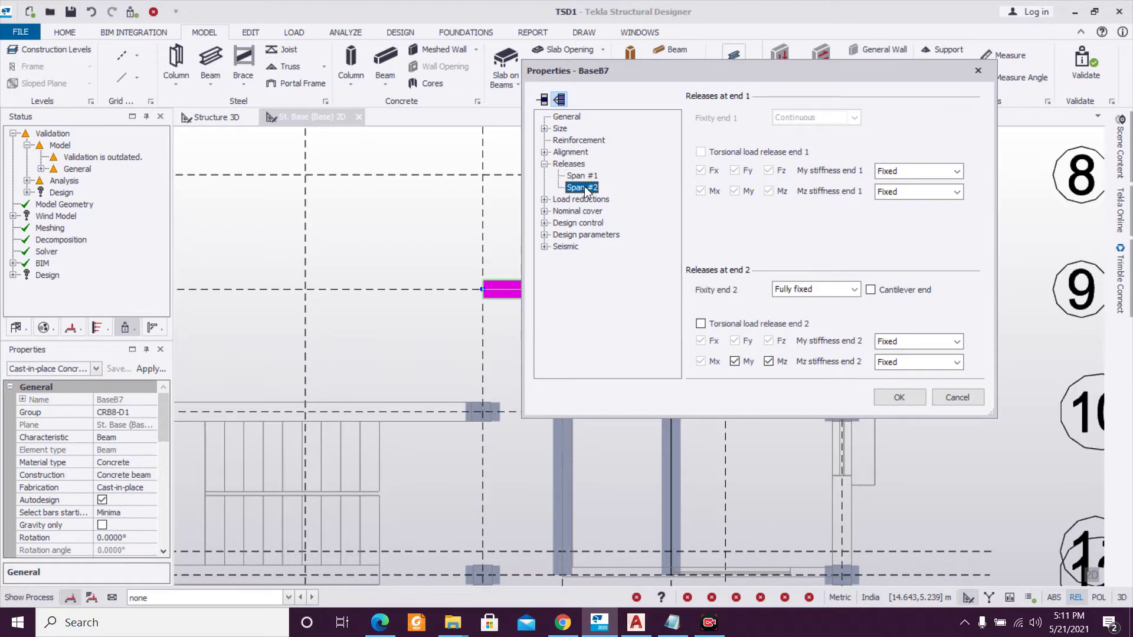
pyautogui.click(848, 287)
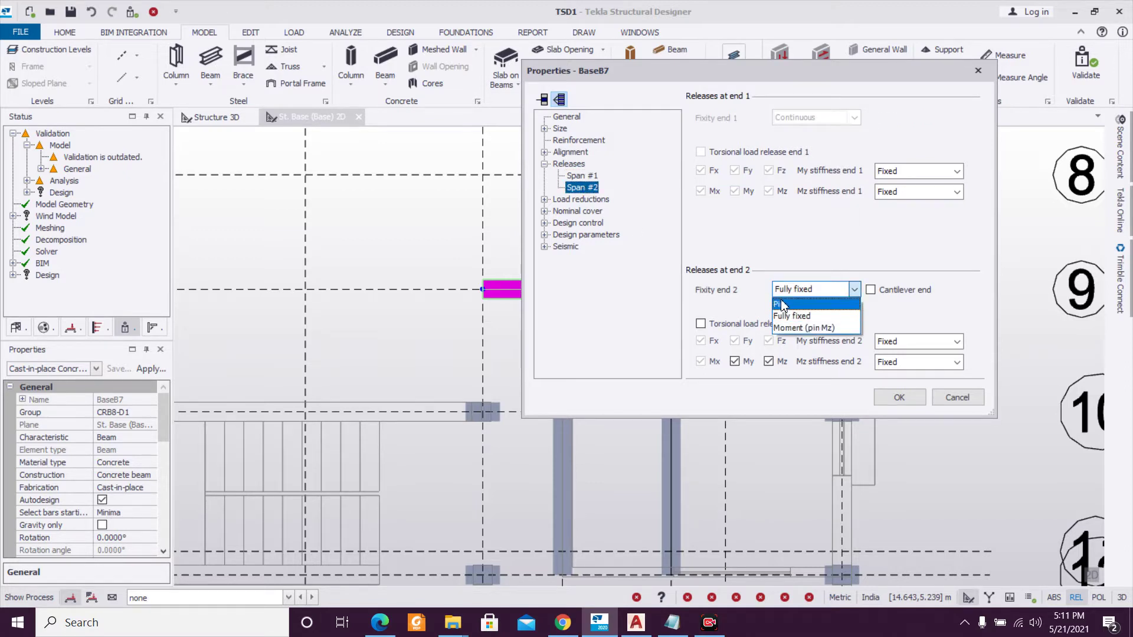
pyautogui.click(785, 308)
pyautogui.click(898, 397)
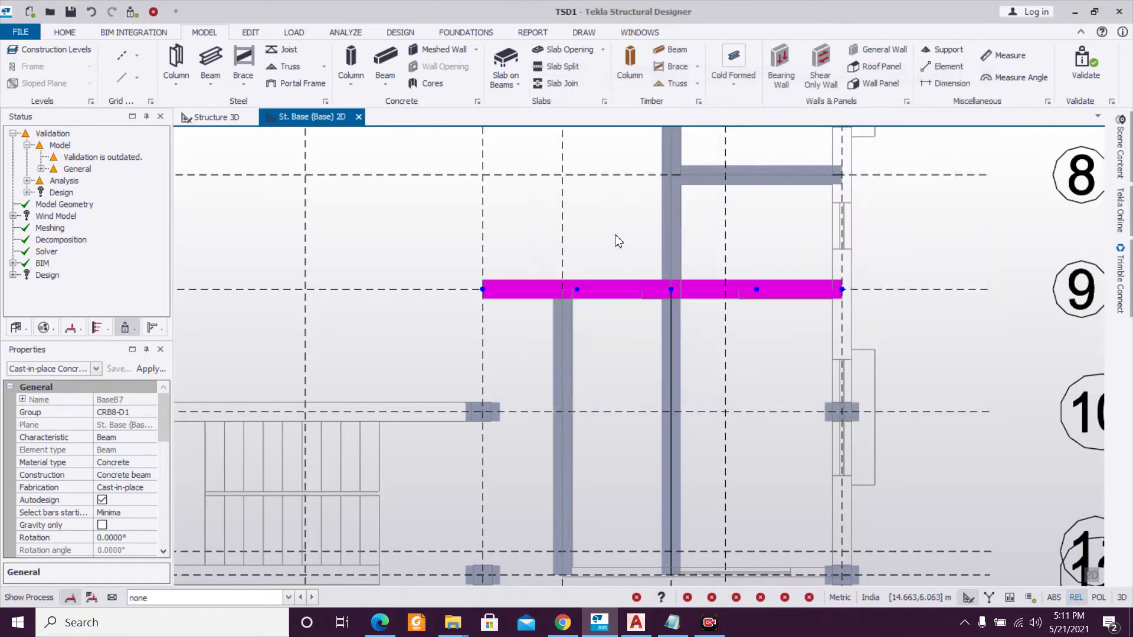
# Check the release settings at both ends of the beam on grid line 22.
pyautogui.doubleClick(617, 288)
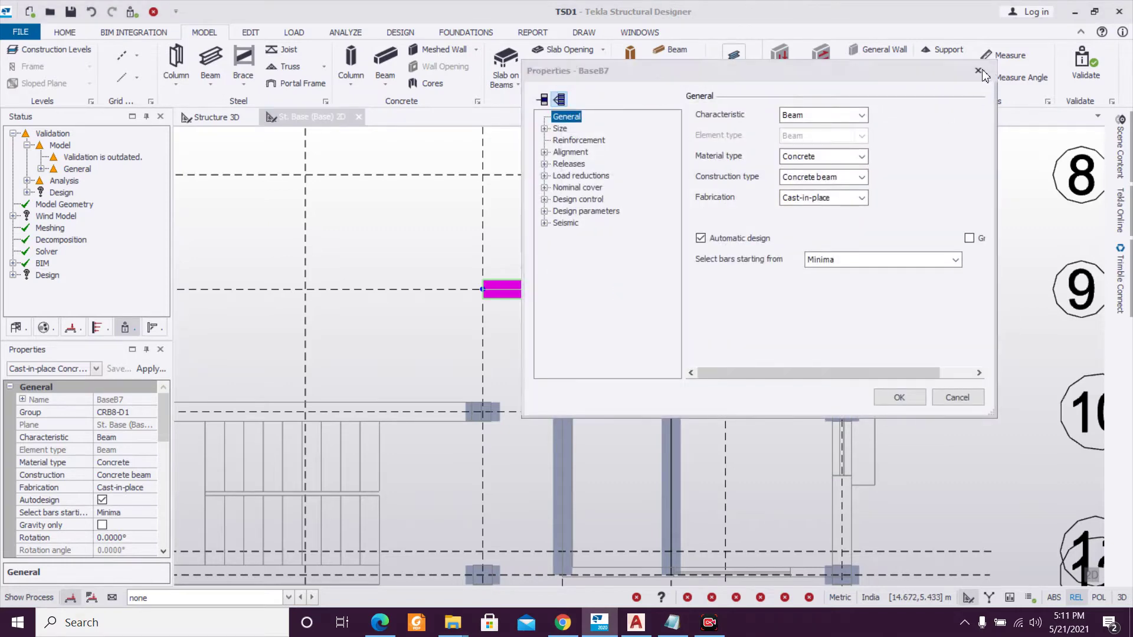
pyautogui.click(979, 72)
pyautogui.doubleClick(678, 240)
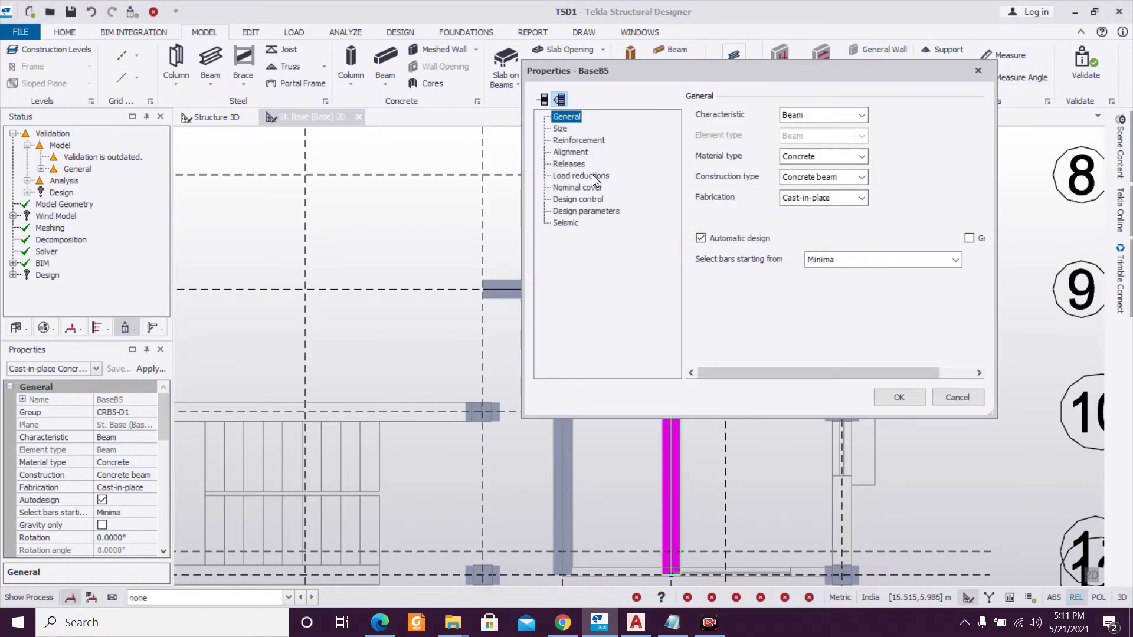
pyautogui.click(567, 164)
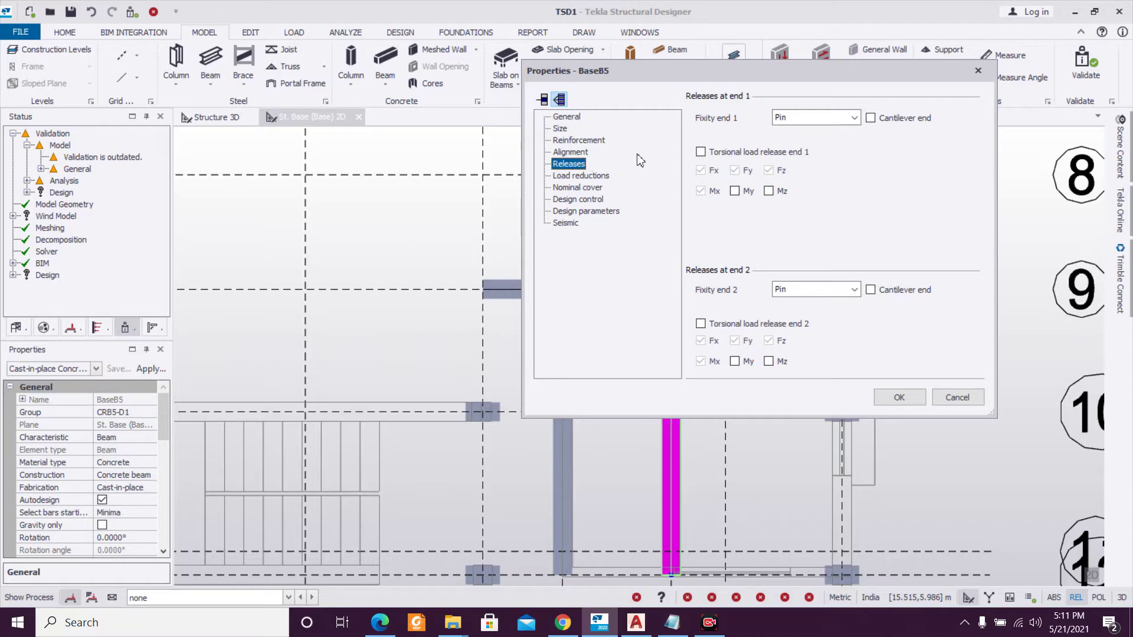
pyautogui.click(897, 397)
# Set the end 1 fixity of Span #1 of the beam along grid line 9 to Pin.
pyautogui.doubleClick(596, 291)
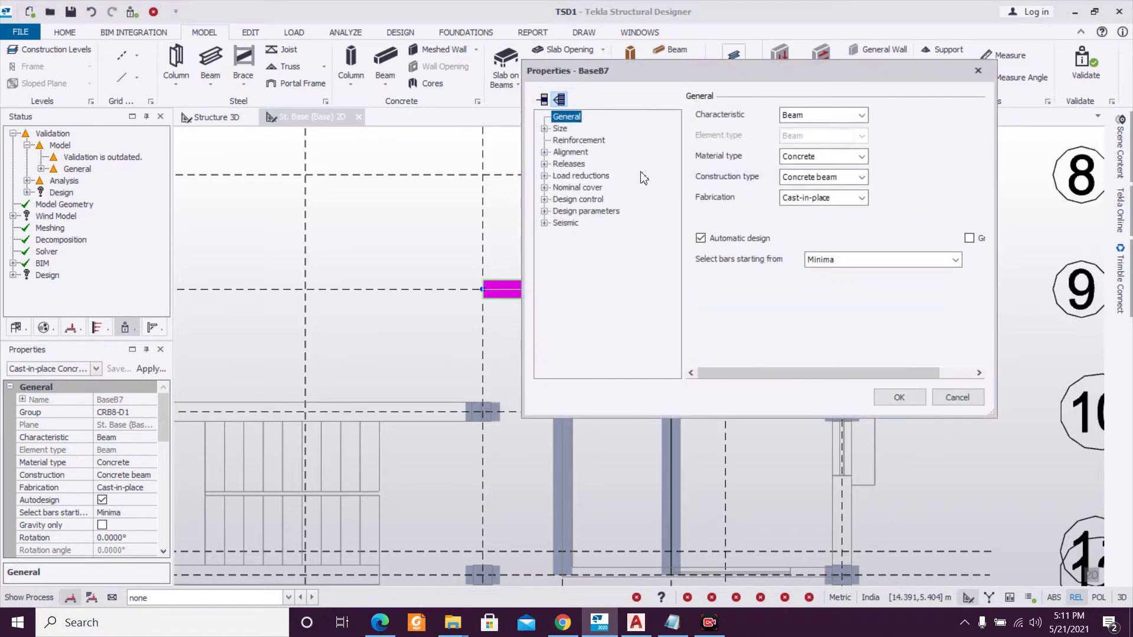
pyautogui.click(578, 176)
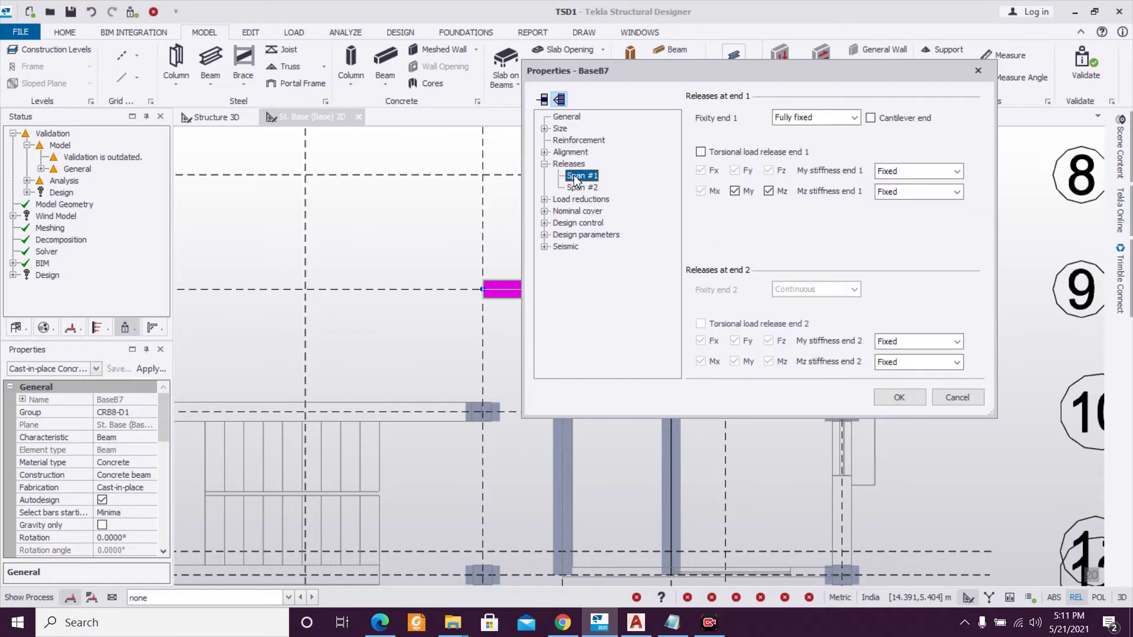
pyautogui.click(813, 133)
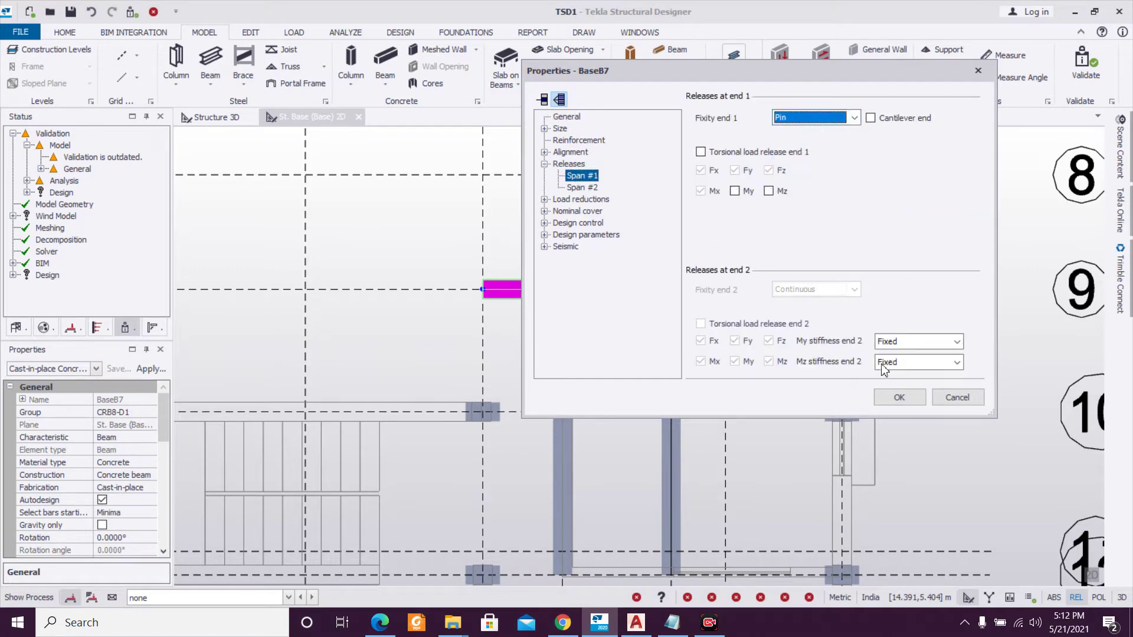
pyautogui.click(900, 401)
# Set the release fixity at both ends of the beam on grid line 8, between grid lines 22 and 19, to Pin.
pyautogui.scroll(-3, 672, 213)
pyautogui.scroll(4, 675, 343)
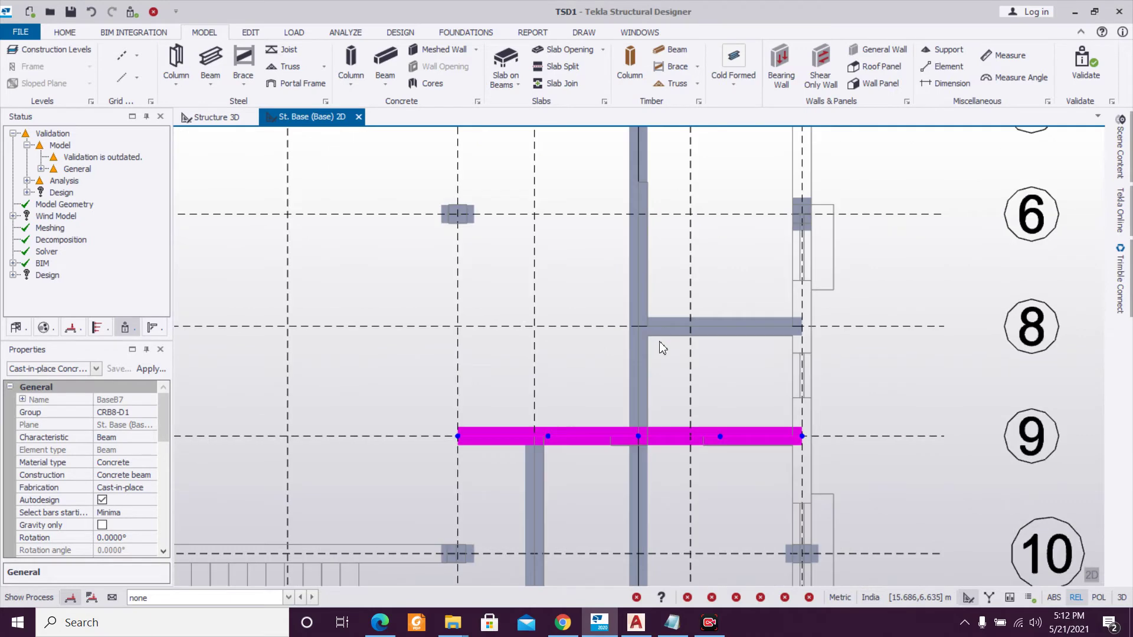
pyautogui.doubleClick(680, 324)
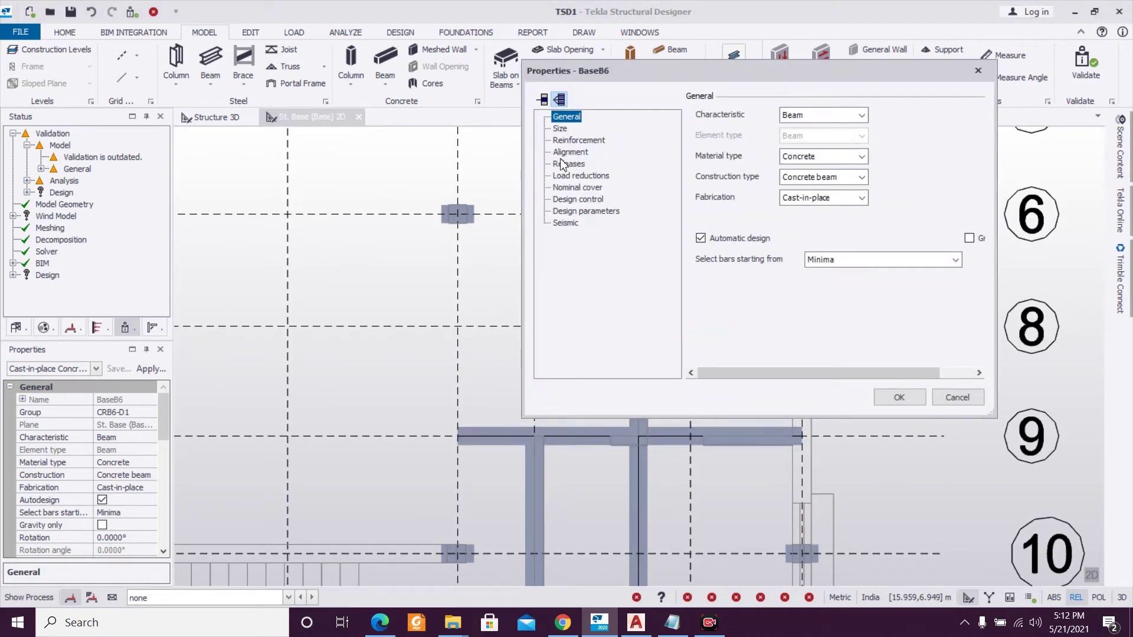
pyautogui.click(567, 164)
pyautogui.click(811, 116)
pyautogui.click(797, 129)
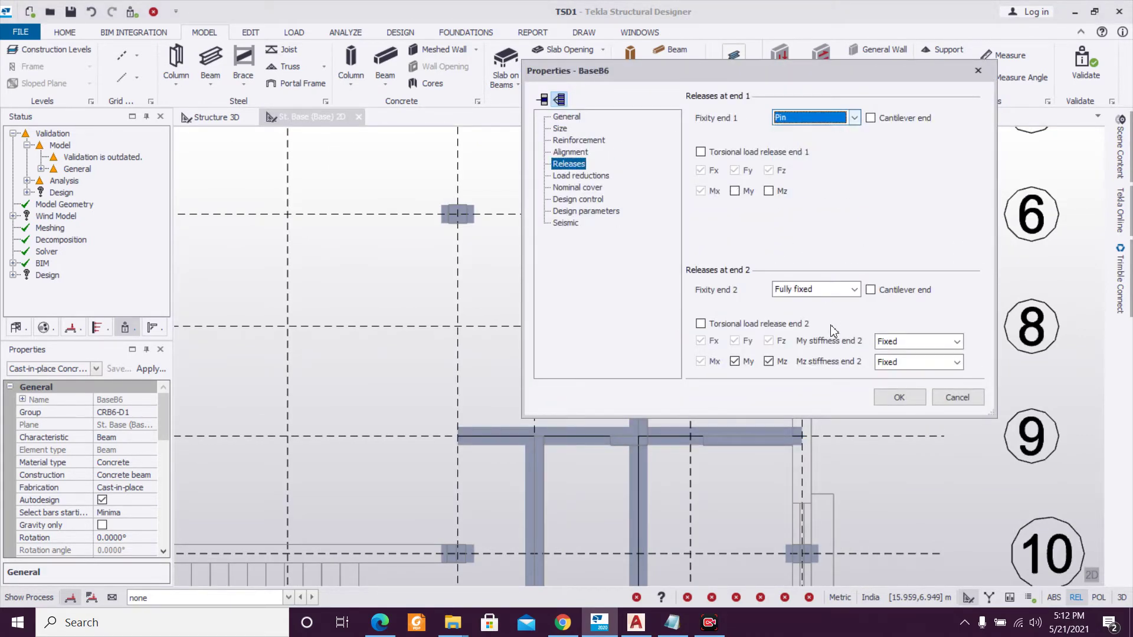
pyautogui.click(796, 302)
pyautogui.click(898, 397)
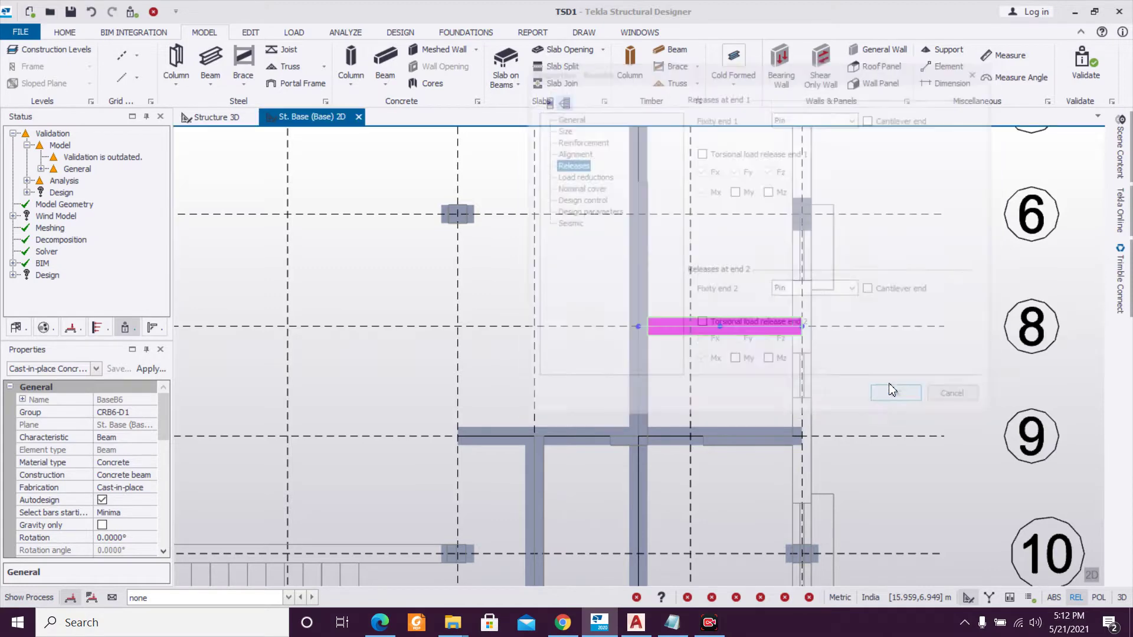
# Set the release fixity at both ends of the beam on grid line 7, between grid lines 17 and 19, to Pin.
pyautogui.scroll(-2, 669, 247)
pyautogui.scroll(3, 619, 299)
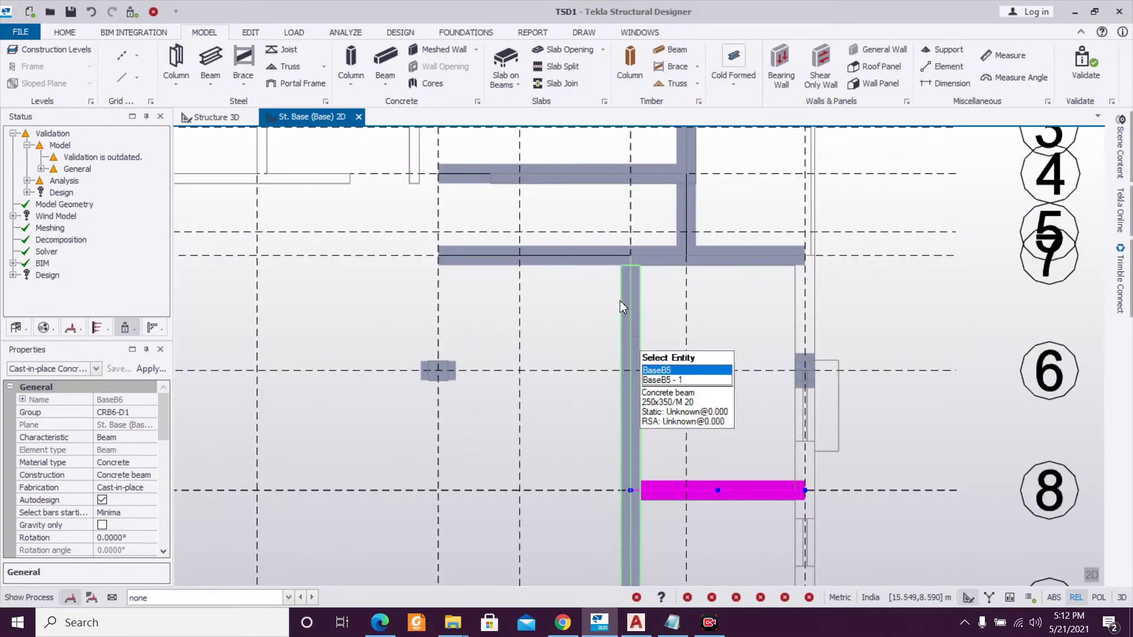
pyautogui.doubleClick(585, 257)
pyautogui.click(569, 164)
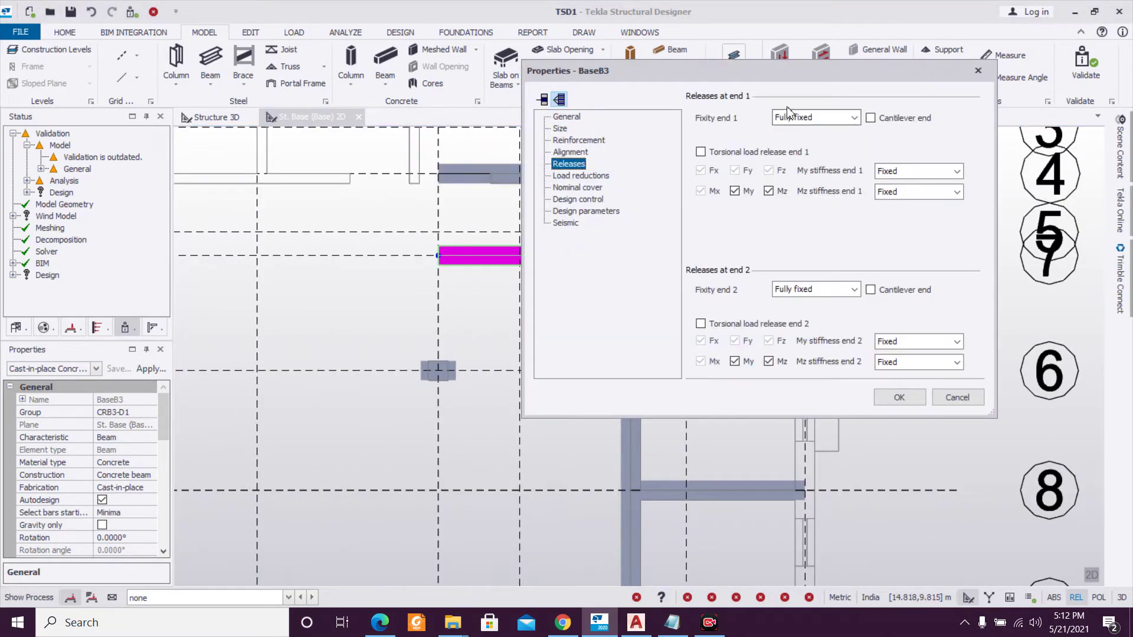
pyautogui.click(791, 117)
pyautogui.click(794, 133)
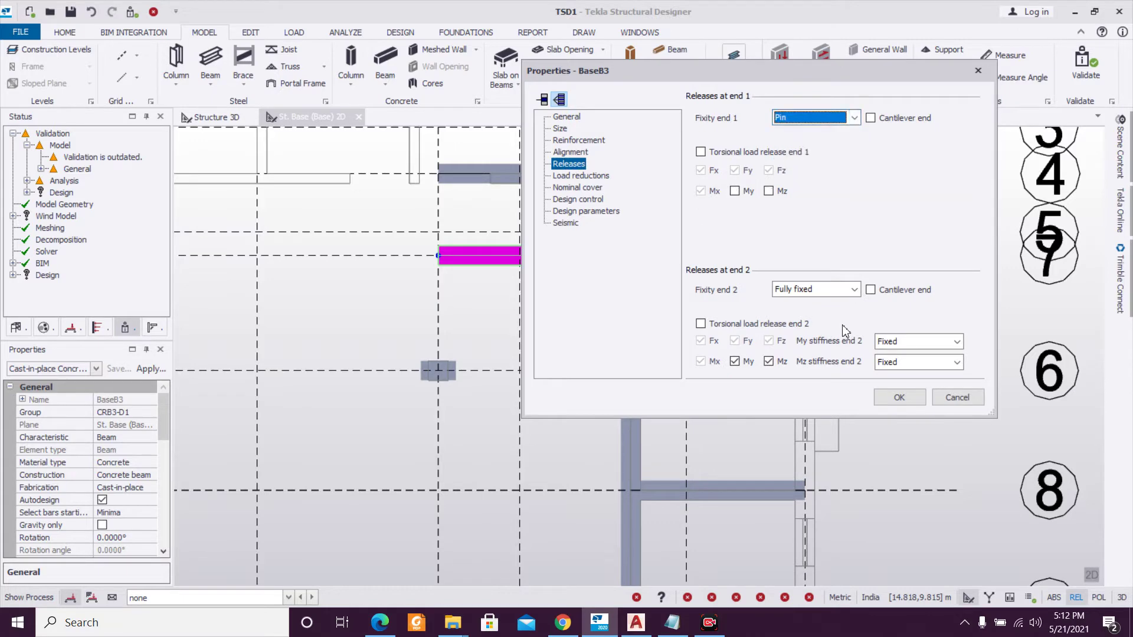
pyautogui.click(842, 290)
pyautogui.click(796, 305)
pyautogui.click(897, 397)
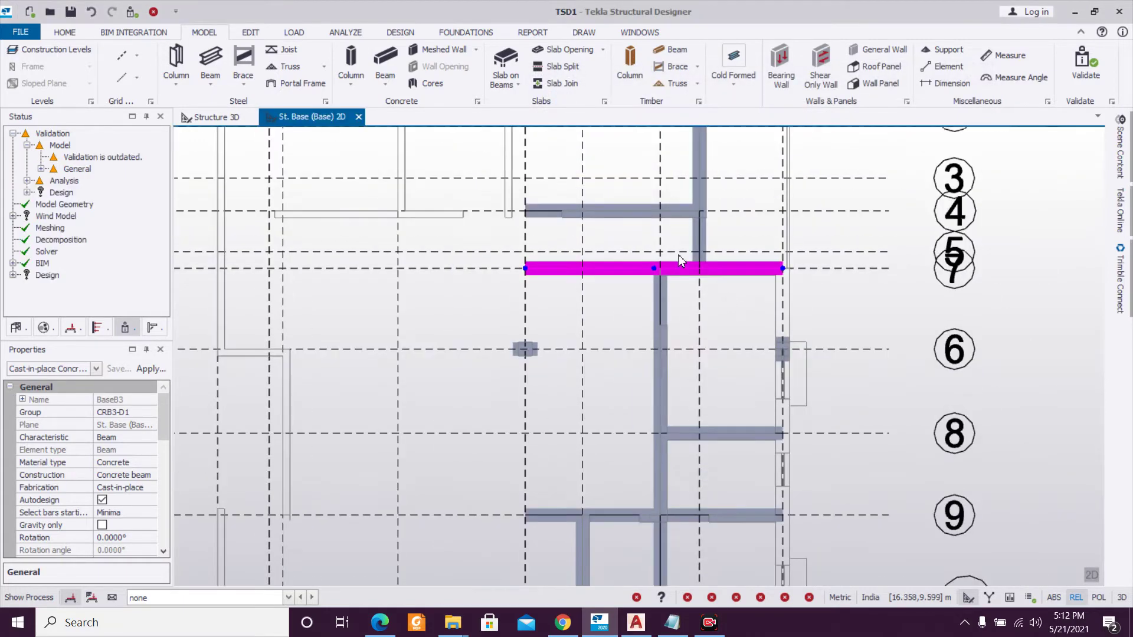
# Set the release fixity at both ends of the beam on grid line 4, between grid lines 17 and 18, to Pin.
pyautogui.scroll(3, 678, 253)
pyautogui.doubleClick(655, 347)
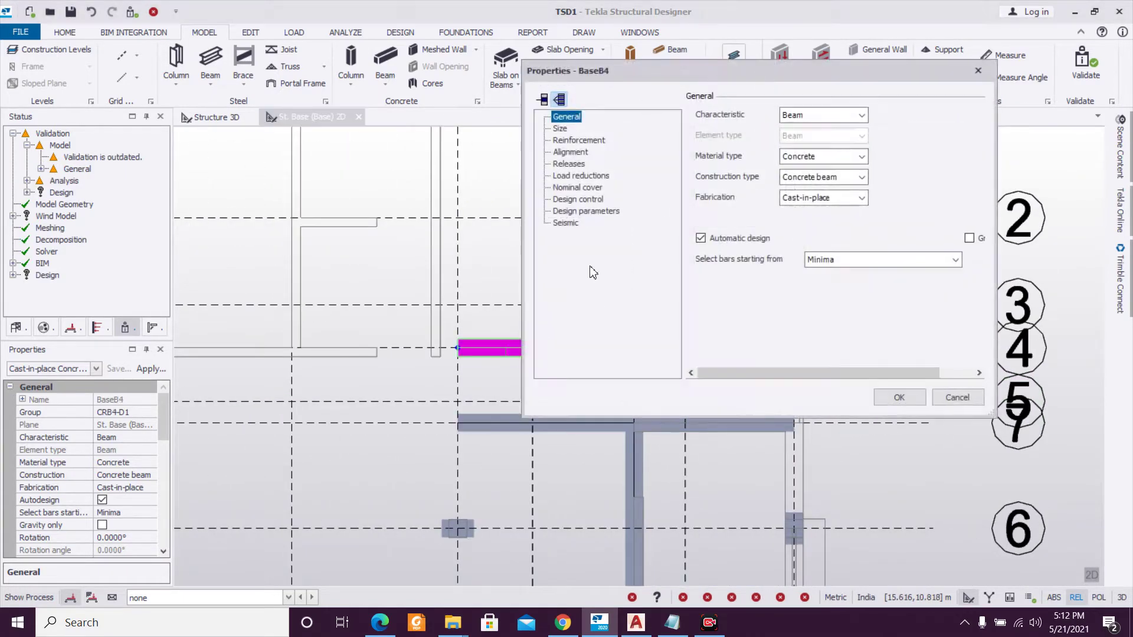
pyautogui.click(569, 163)
pyautogui.click(794, 139)
pyautogui.click(843, 290)
pyautogui.click(822, 304)
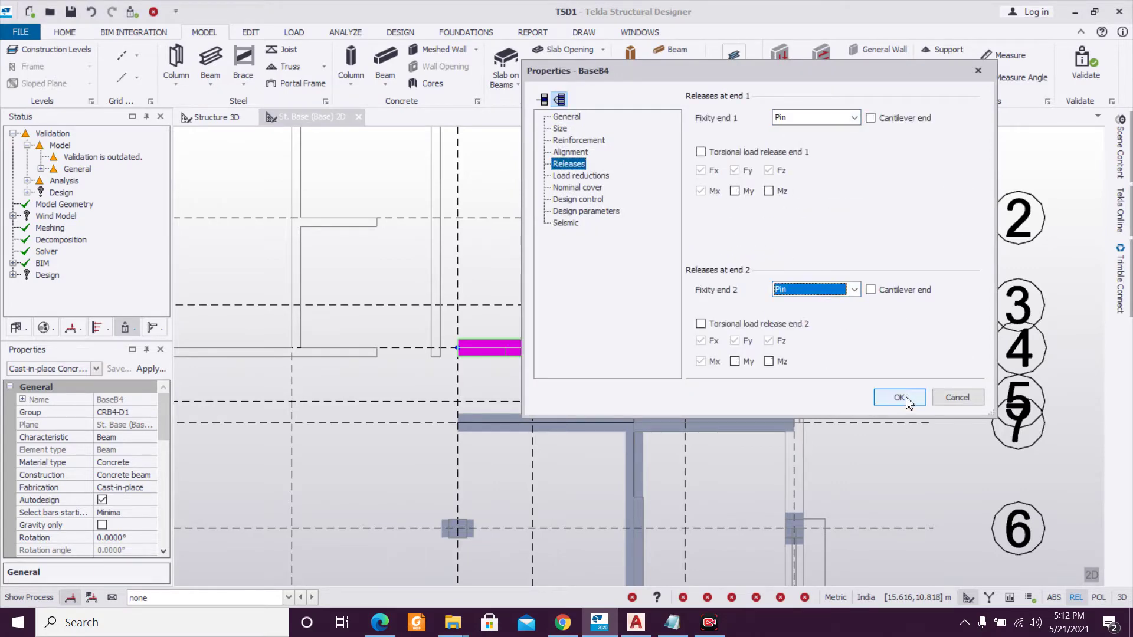
pyautogui.click(898, 397)
pyautogui.click(682, 298)
pyautogui.doubleClick(682, 302)
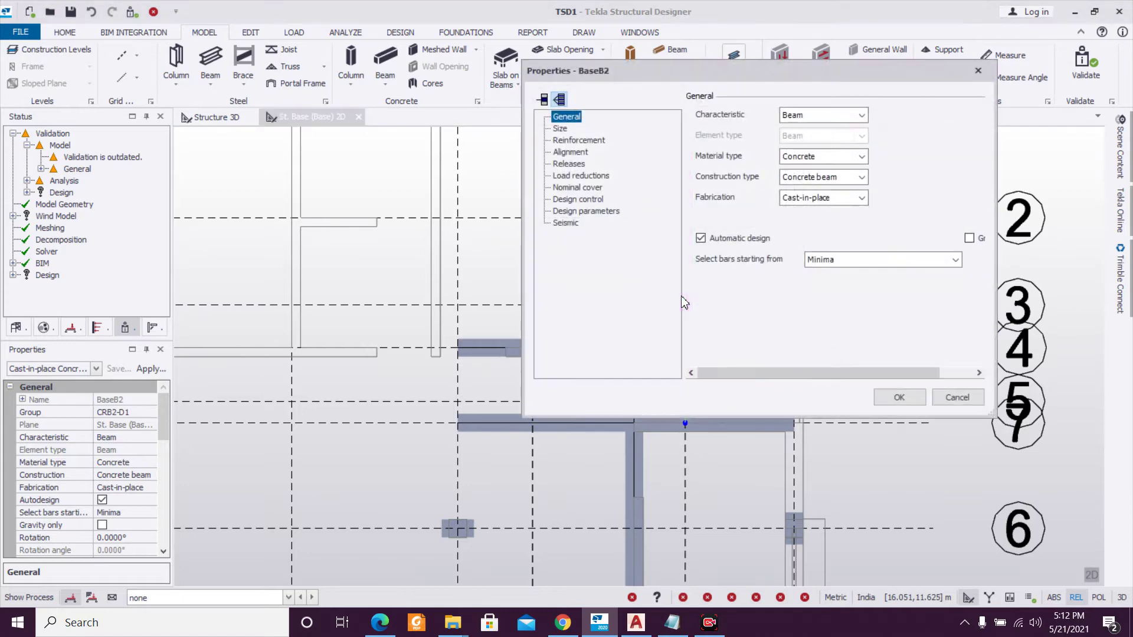
pyautogui.click(975, 71)
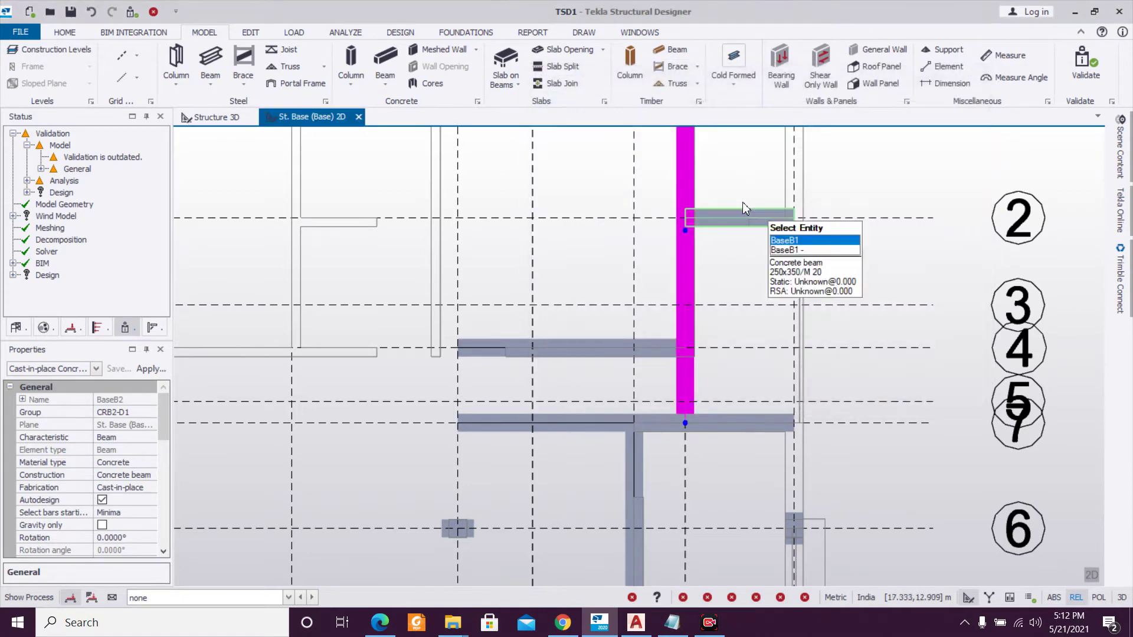
# Set the release fixity at both ends of the beam on grid line 18, between grid lines 1 and 7, to Pin.
pyautogui.scroll(-2, 742, 202)
pyautogui.moveTo(709, 275); pyautogui.dragTo(662, 342, button='middle')
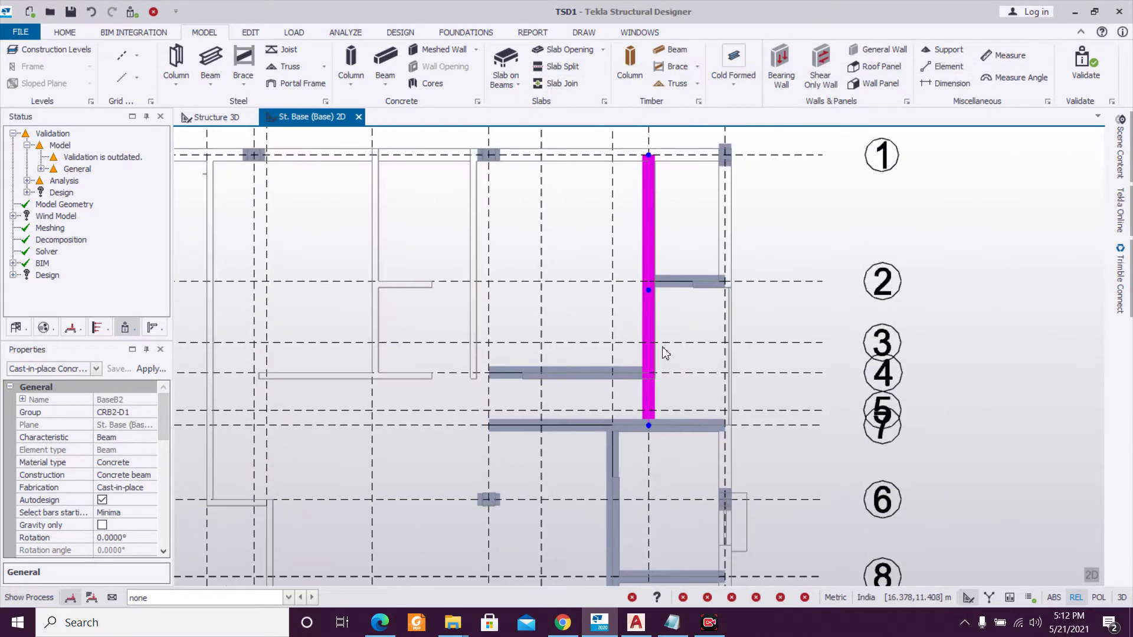
pyautogui.click(654, 345)
pyautogui.doubleClick(654, 345)
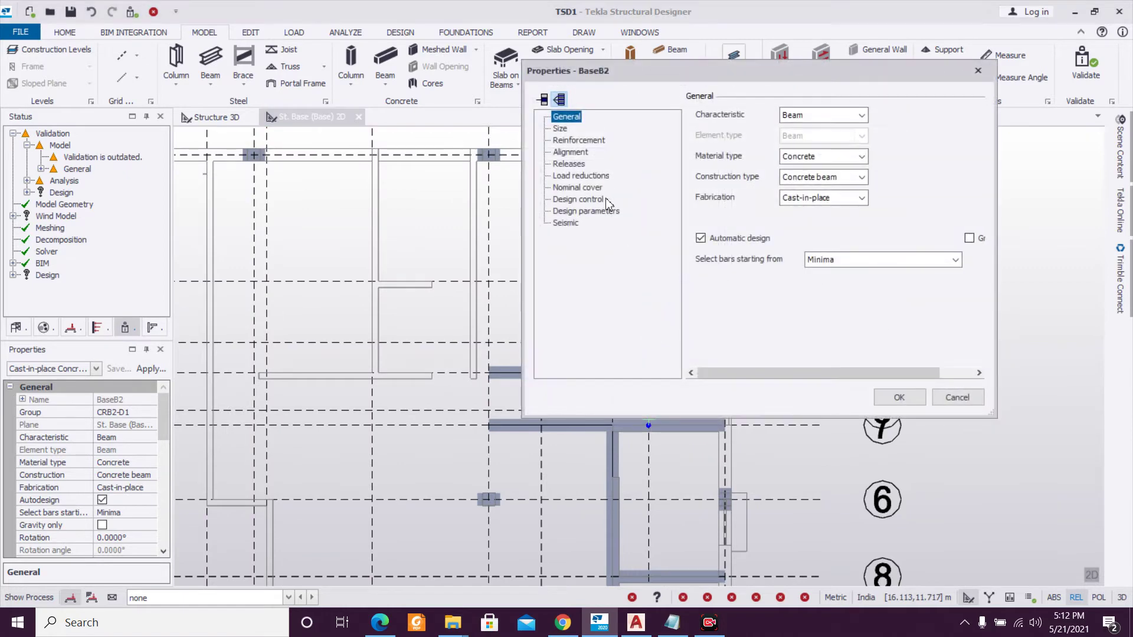
pyautogui.click(568, 163)
pyautogui.click(853, 118)
pyautogui.click(802, 127)
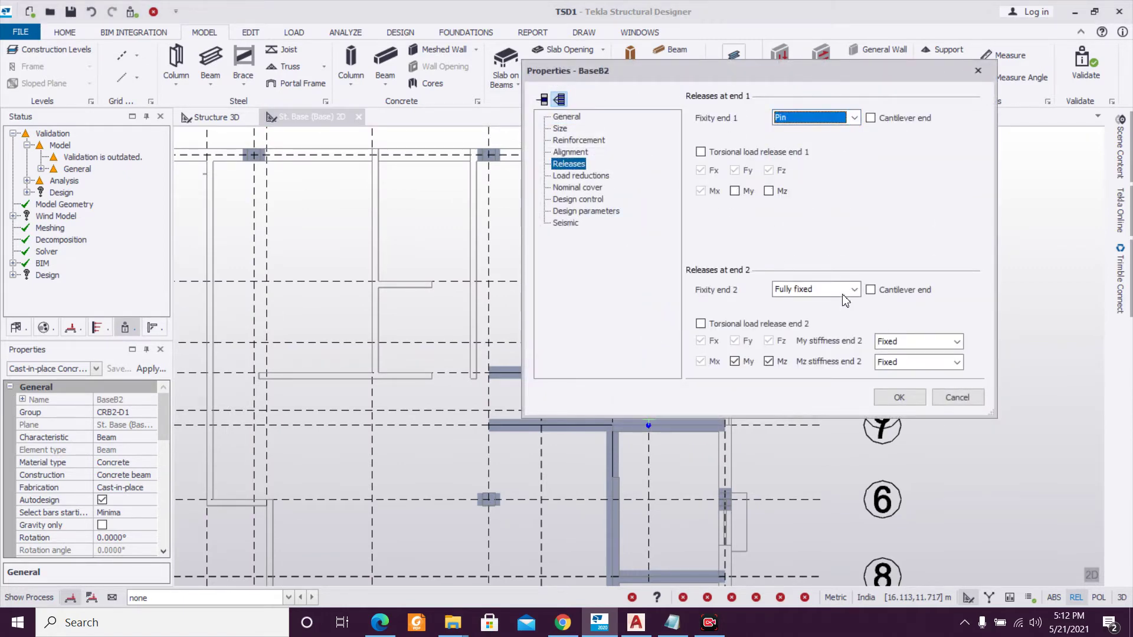
pyautogui.click(845, 291)
pyautogui.click(843, 304)
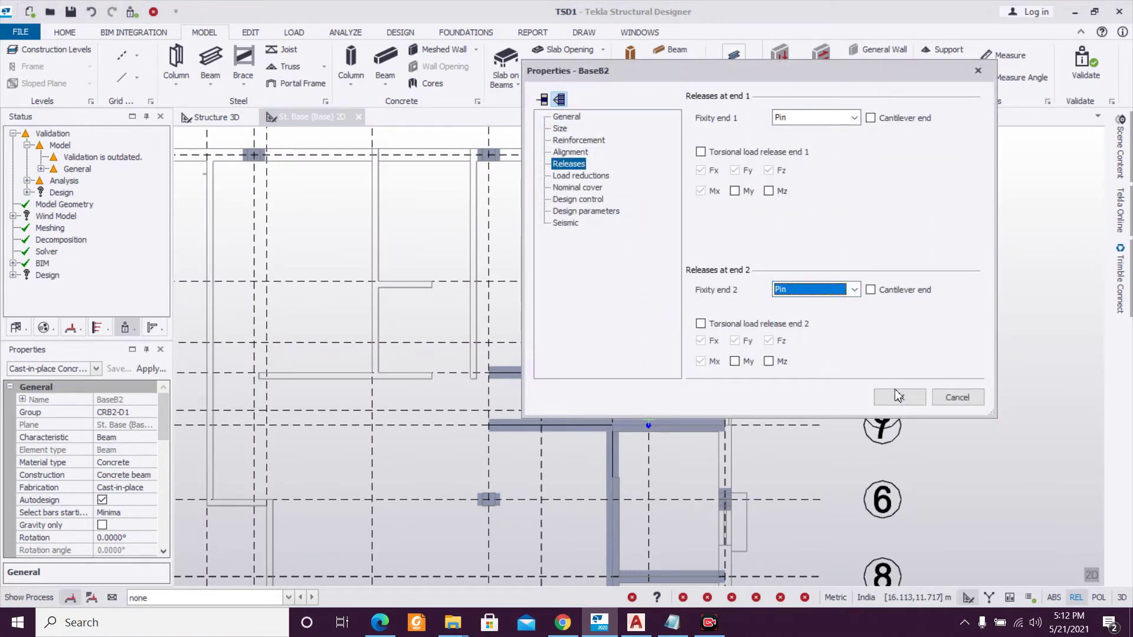
pyautogui.click(894, 397)
# Set the release fixity at both ends of the short beam on grid line 2, between grid lines 18 and 19, to Pin.
pyautogui.doubleClick(695, 279)
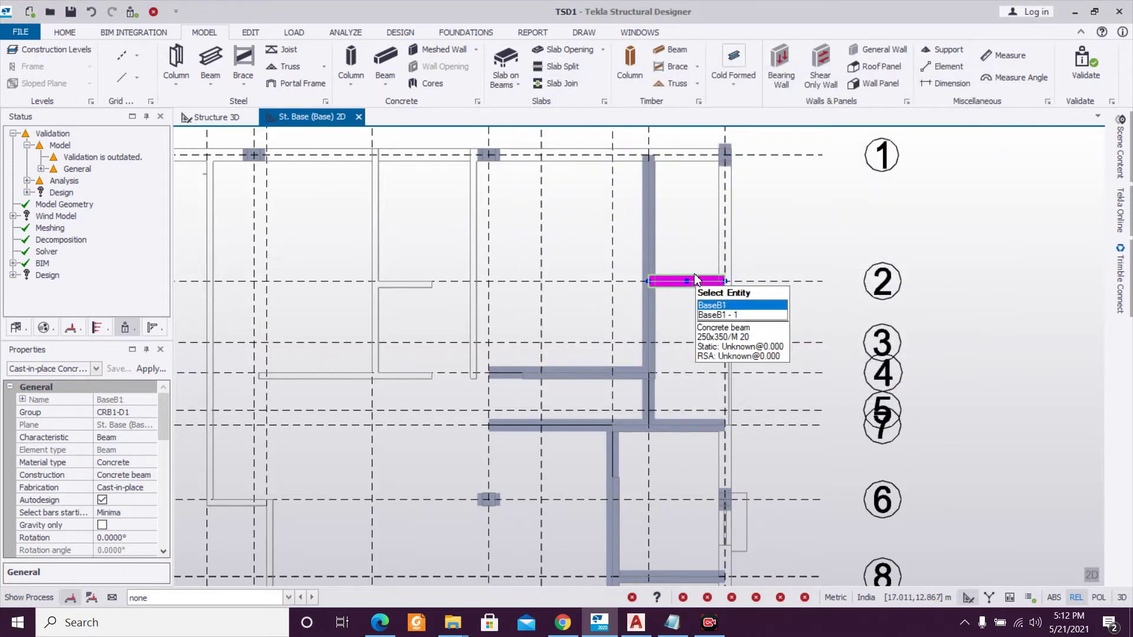
pyautogui.click(566, 164)
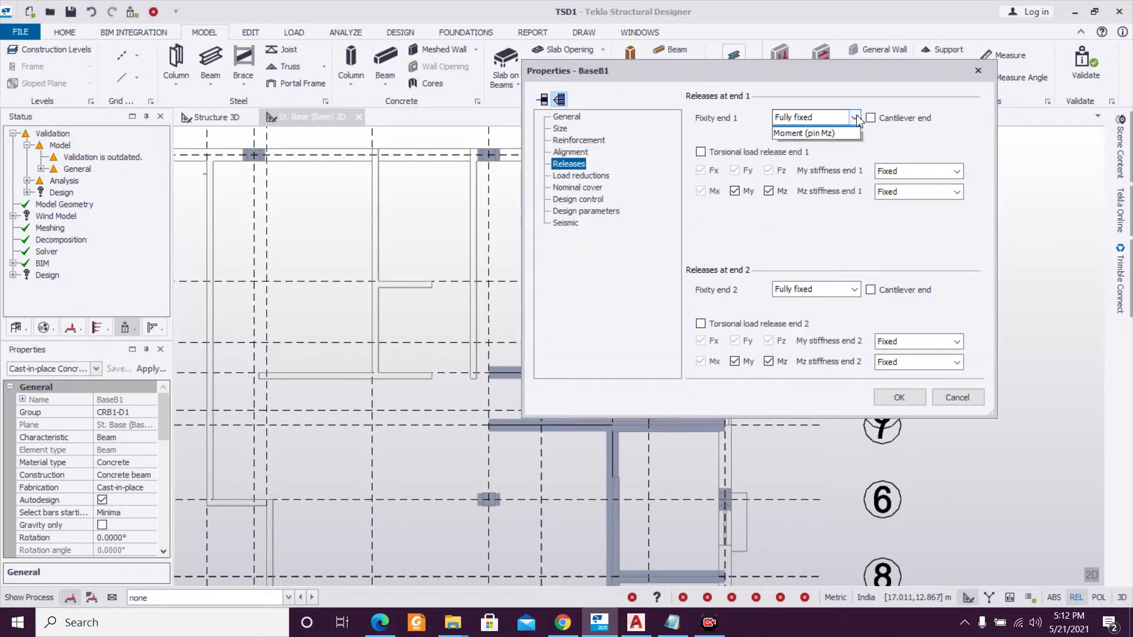
pyautogui.click(820, 138)
pyautogui.click(853, 289)
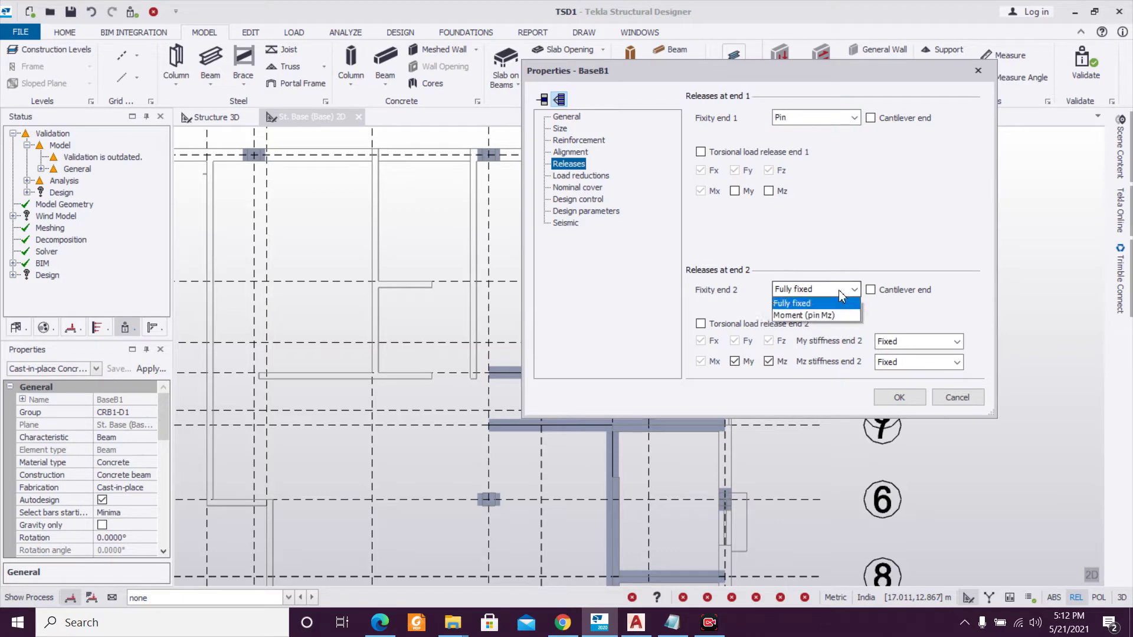
pyautogui.click(814, 307)
pyautogui.click(913, 398)
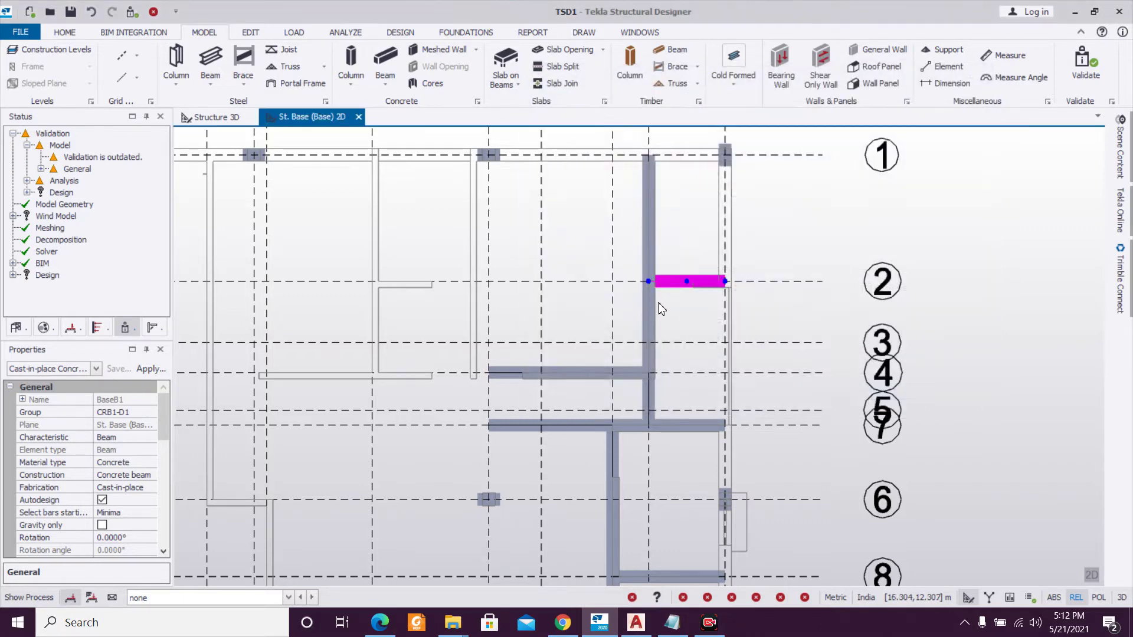
pyautogui.scroll(-6, 662, 303)
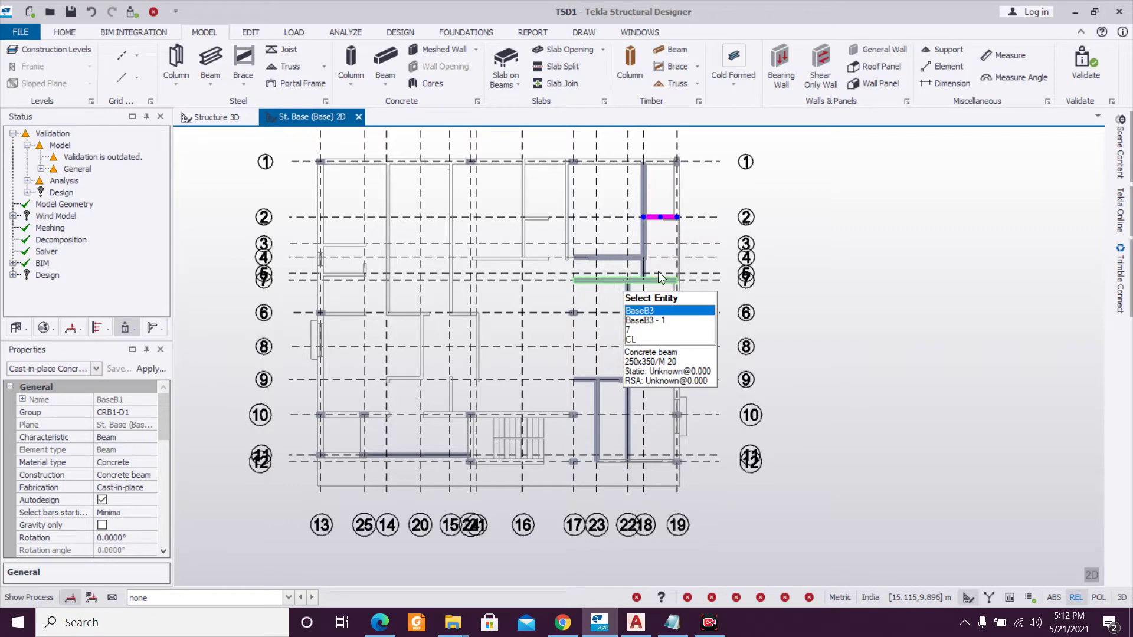
pyautogui.scroll(4, 555, 377)
pyautogui.scroll(3, 566, 363)
pyautogui.scroll(-1, 540, 374)
pyautogui.moveTo(539, 375); pyautogui.dragTo(630, 372, button='middle')
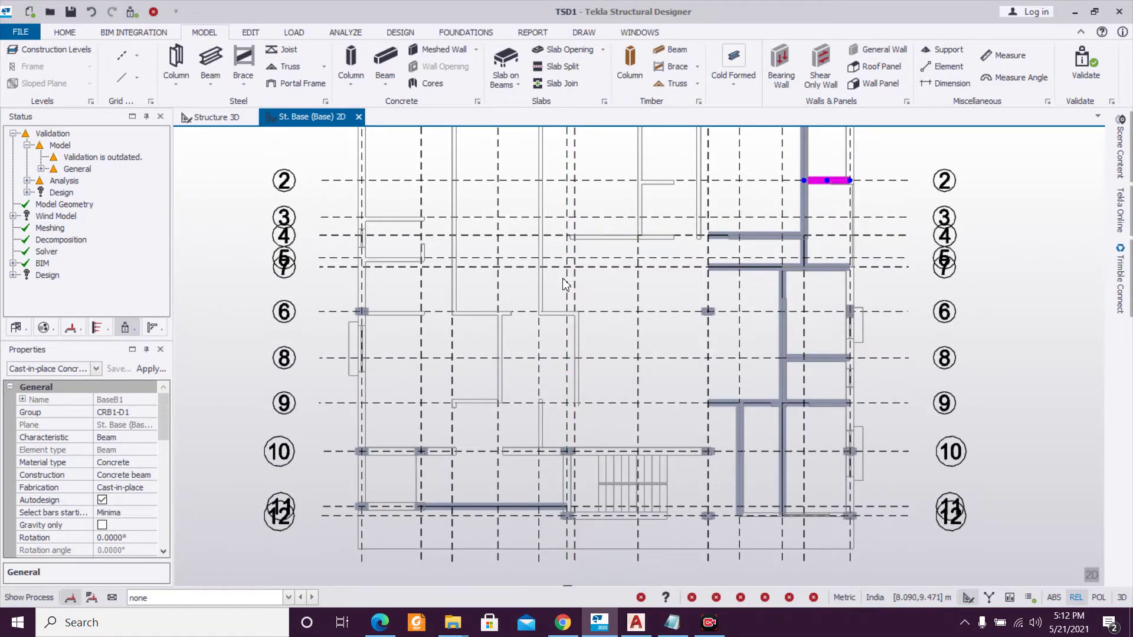
pyautogui.scroll(-3, 640, 342)
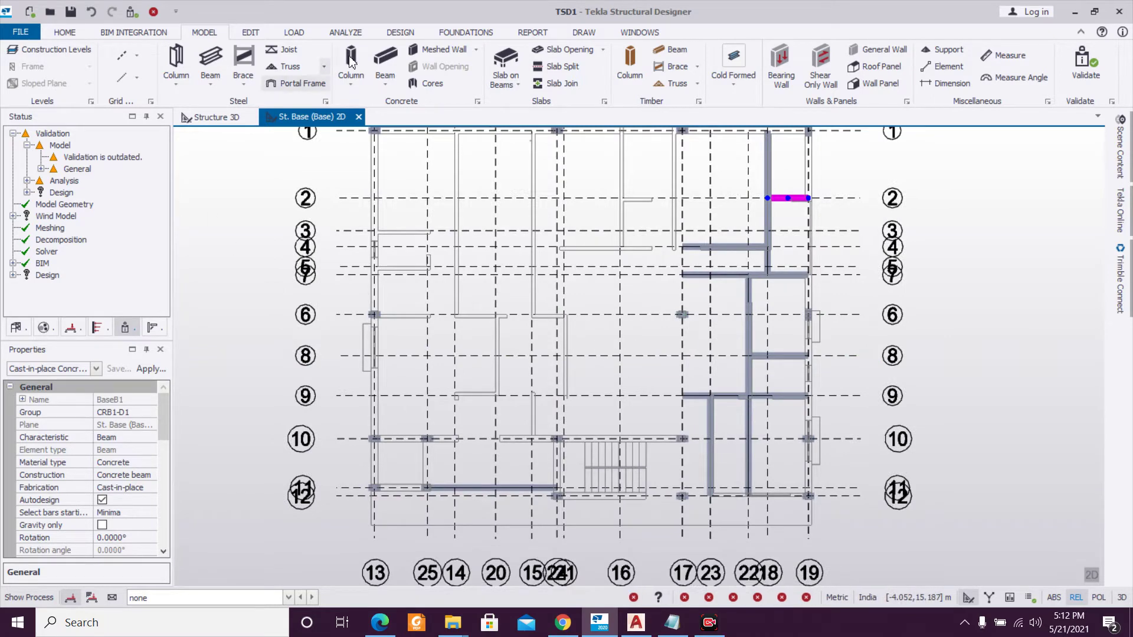
# Start a new cast-in-place concrete beam and set its rectangular section to 250 mm breadth and 400 mm depth.
pyautogui.click(385, 59)
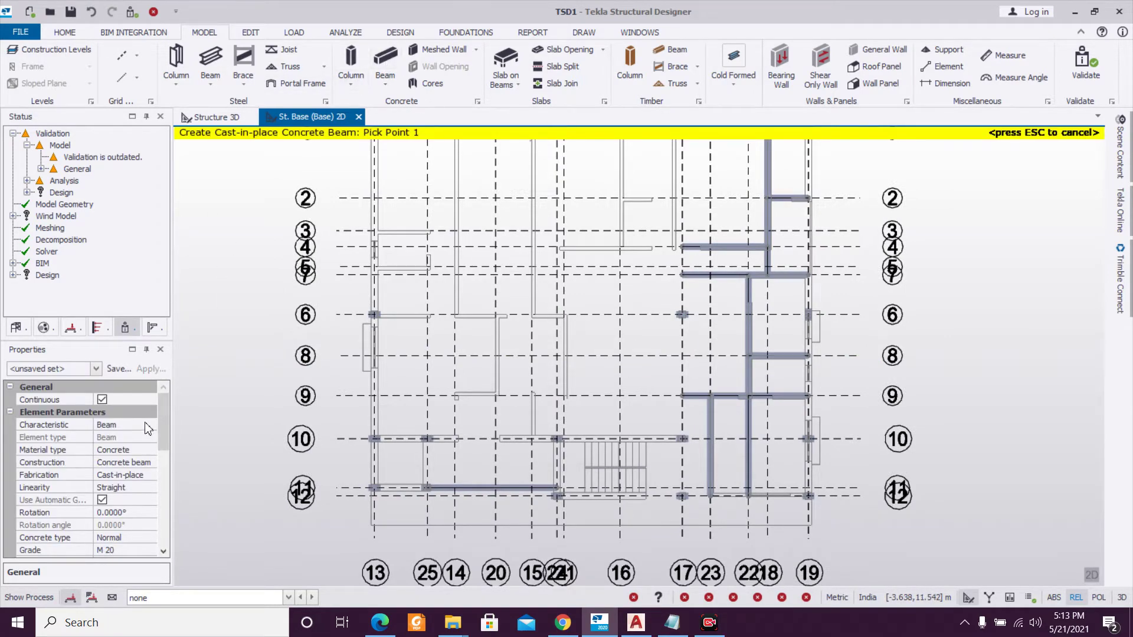
pyautogui.moveTo(168, 424); pyautogui.dragTo(162, 479)
pyautogui.click(99, 368)
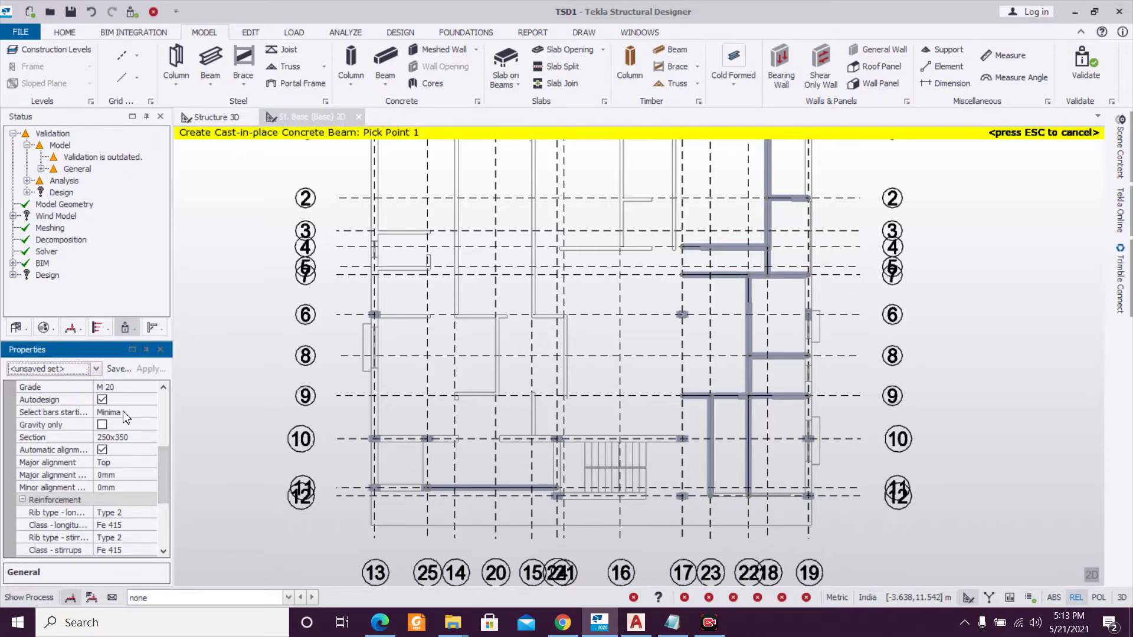
pyautogui.click(151, 437)
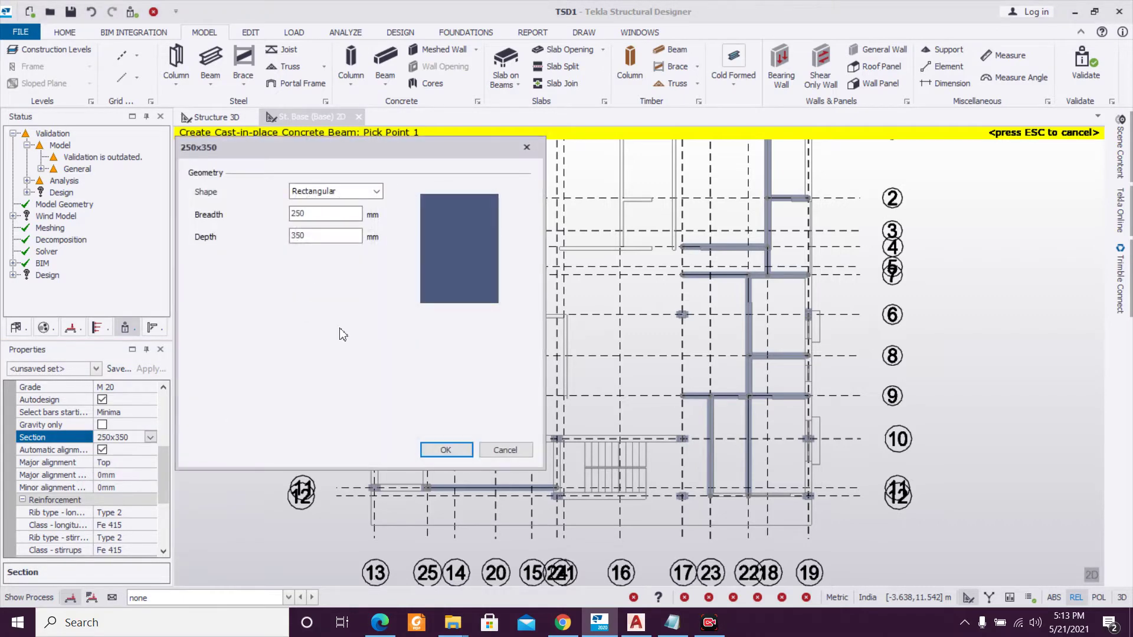
pyautogui.write('400')
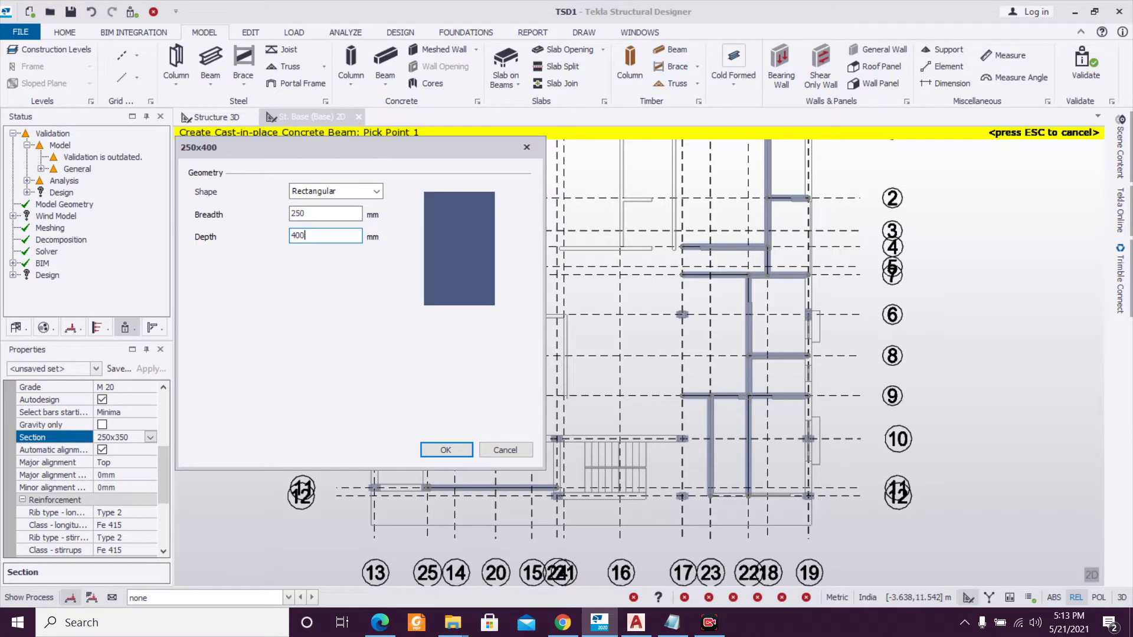
pyautogui.click(445, 450)
# Set the new beam's longitudinal and stirrup reinforcement classes to Fe 500.
pyautogui.moveTo(164, 469); pyautogui.dragTo(163, 499)
pyautogui.click(151, 437)
pyautogui.click(156, 471)
pyautogui.click(151, 462)
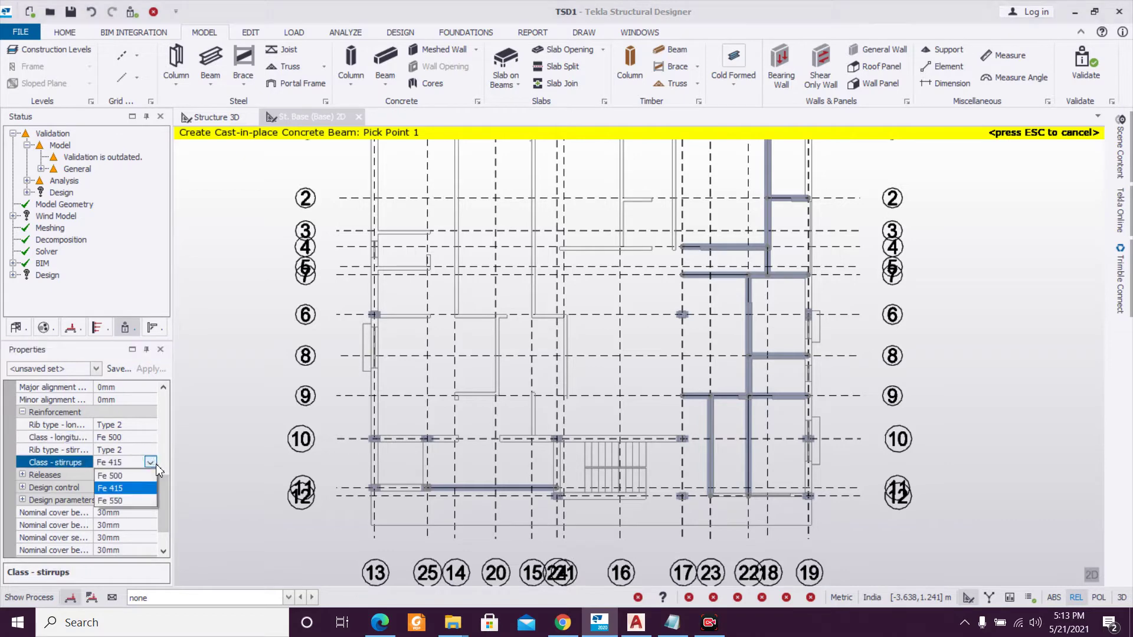
pyautogui.click(132, 474)
# Save the new beam settings as a property set under Cast-in-place Concrete Beams, with a name beginning with B250.
pyautogui.moveTo(166, 514); pyautogui.dragTo(159, 536)
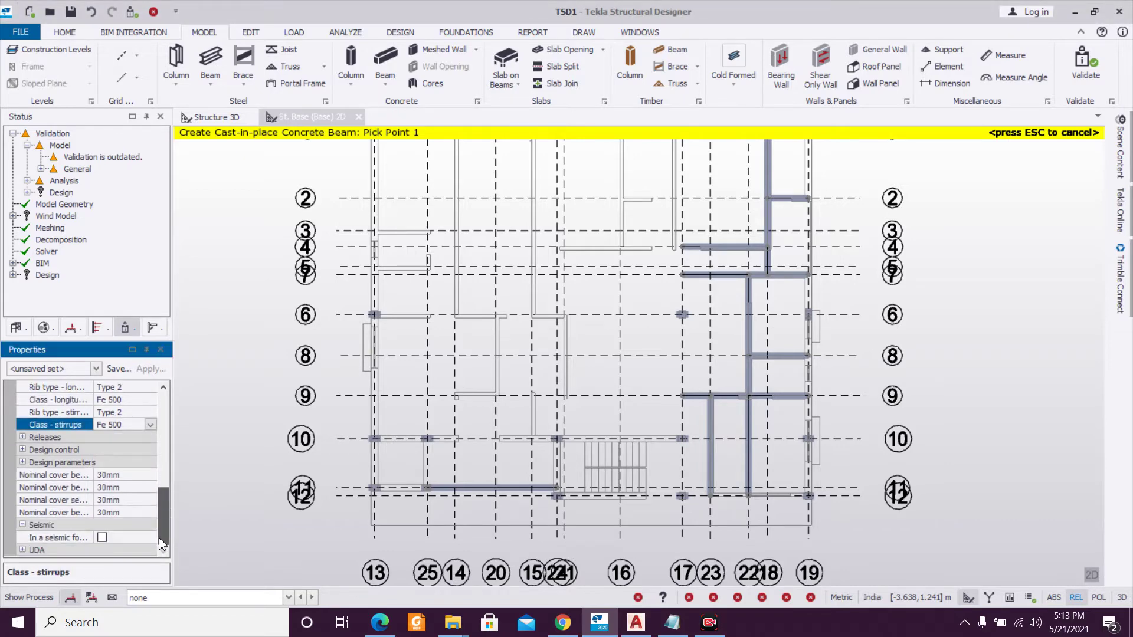
pyautogui.scroll(3, 126, 413)
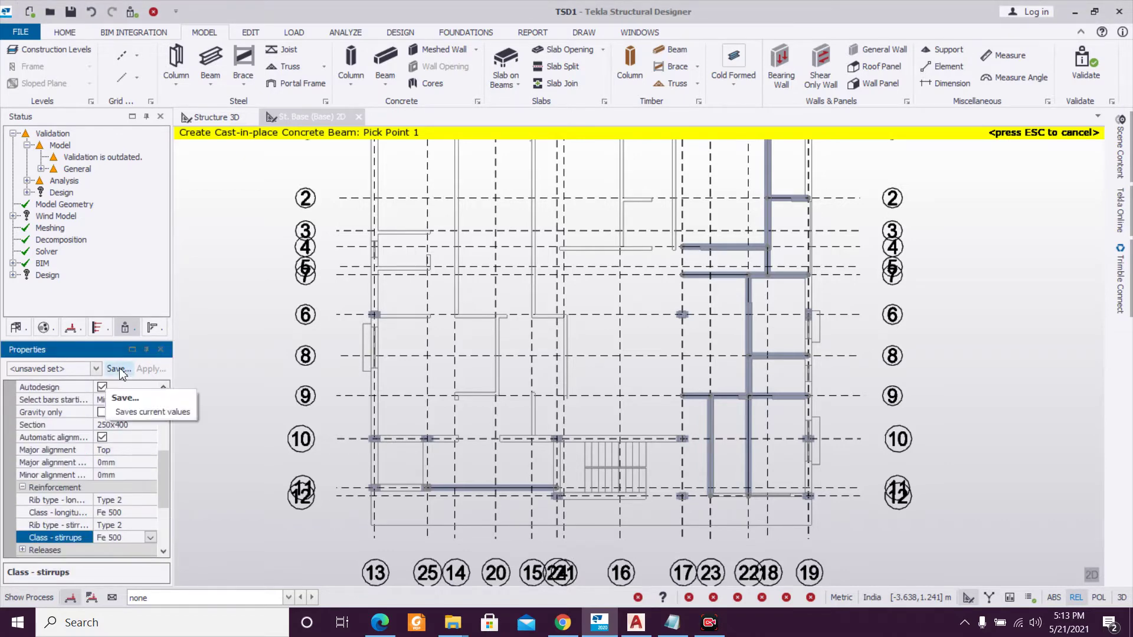
pyautogui.click(119, 369)
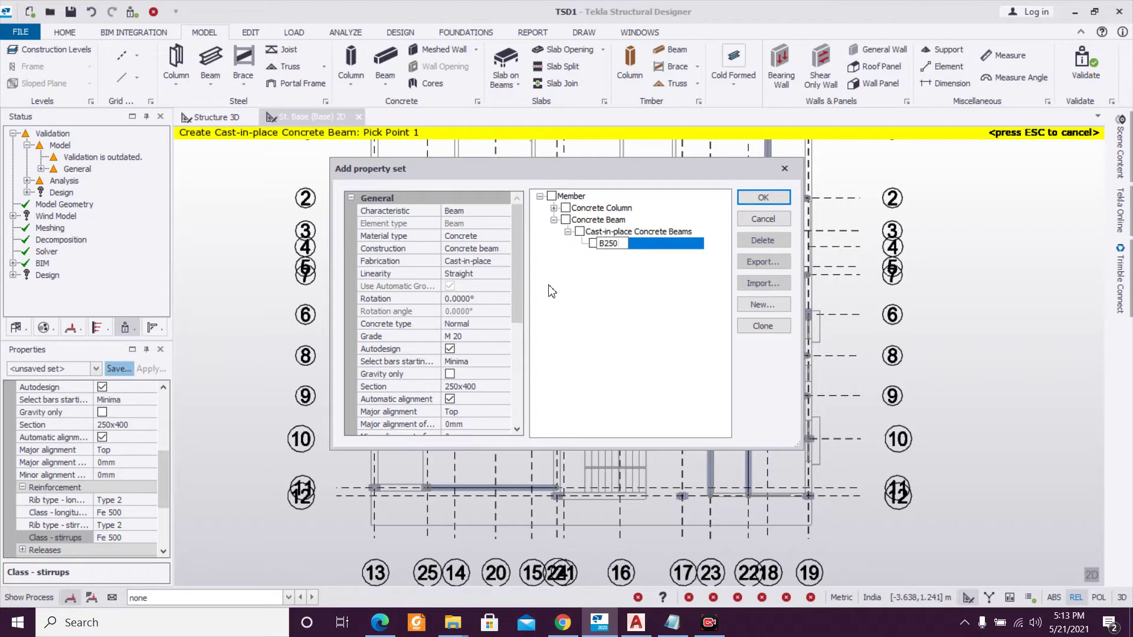
pyautogui.click(776, 202)
pyautogui.scroll(-4, 462, 356)
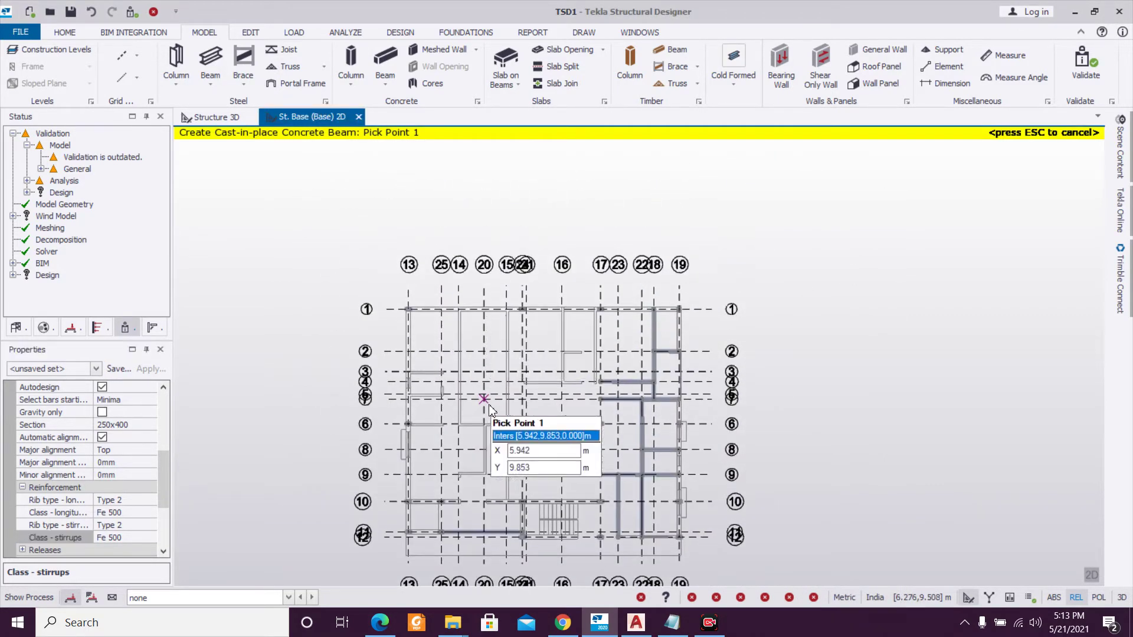
# Place 250x400 concrete beams between the columns along the full length of grid lines 1, 17, 19 and 10.
pyautogui.scroll(3, 483, 399)
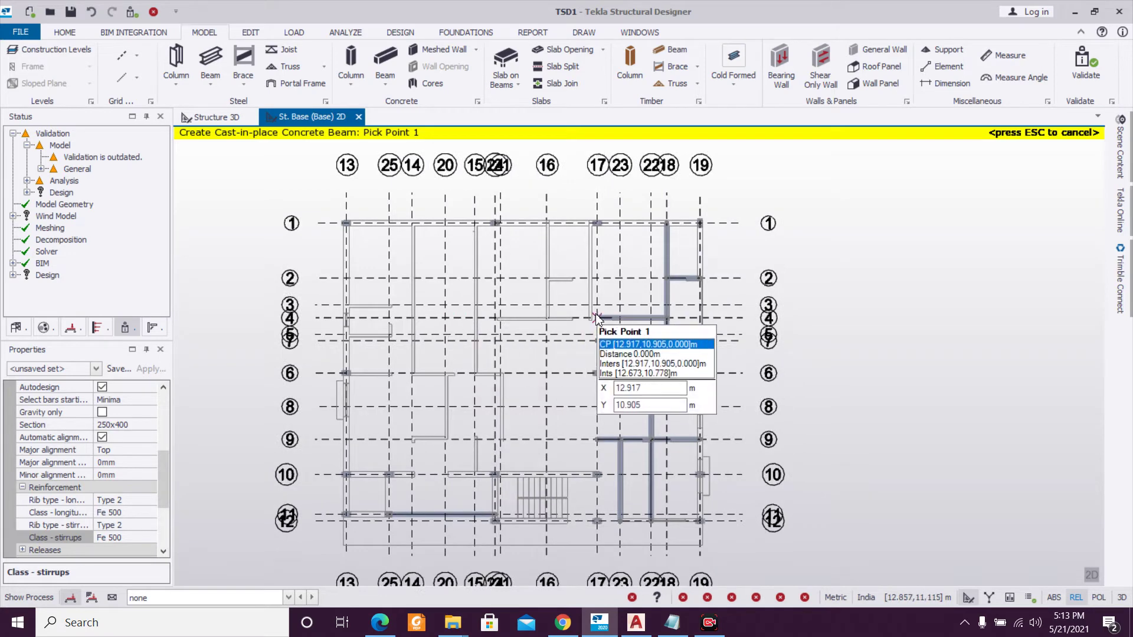
pyautogui.moveTo(264, 187); pyautogui.dragTo(818, 225)
pyautogui.scroll(-2, 817, 226)
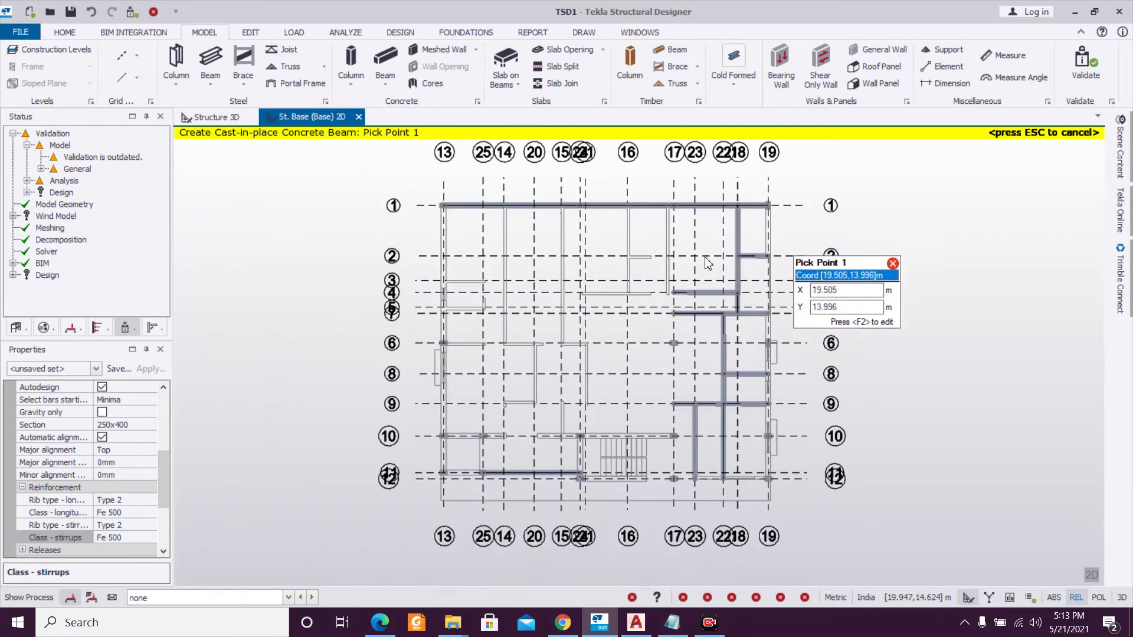
pyautogui.moveTo(676, 290); pyautogui.dragTo(691, 506)
pyautogui.moveTo(760, 176); pyautogui.dragTo(817, 529)
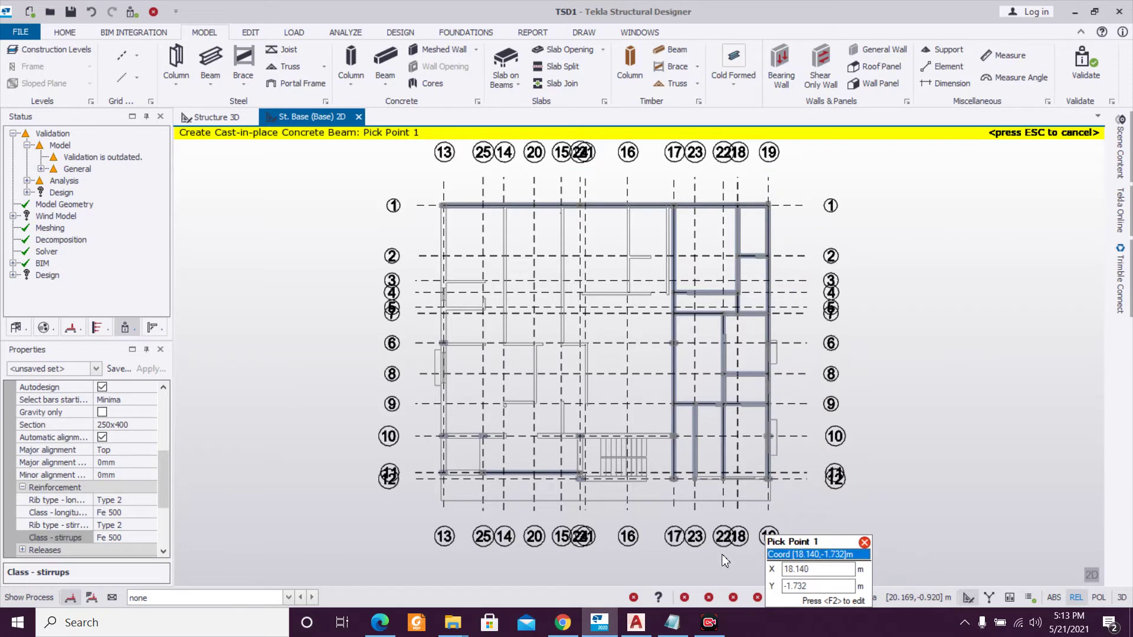
pyautogui.scroll(2, 752, 550)
pyautogui.moveTo(248, 358); pyautogui.dragTo(834, 402)
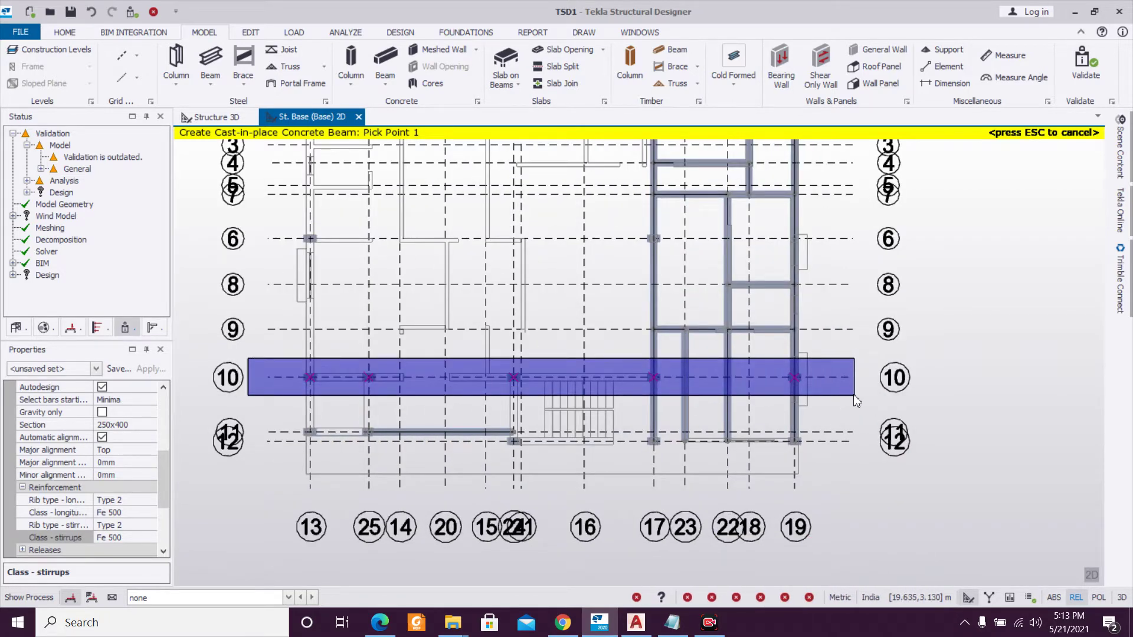
pyautogui.moveTo(856, 401); pyautogui.dragTo(856, 403)
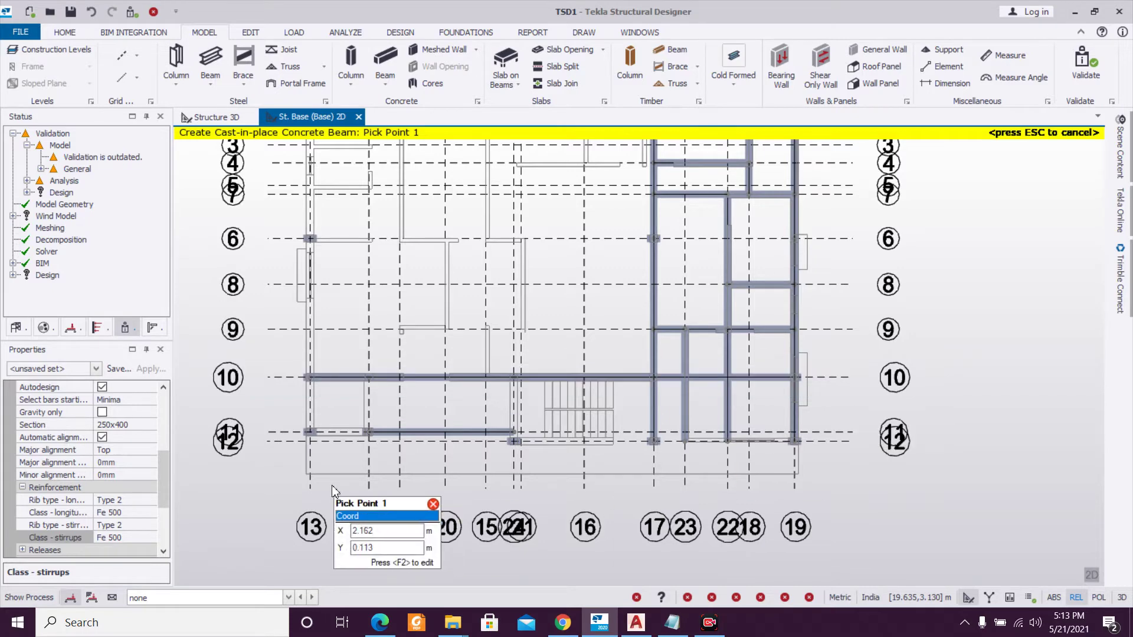
# Place 250x400 beams on grid line 11 between lines 13 and 25, and from line 10 down along lines 13, 25 and 24.
pyautogui.scroll(3, 332, 485)
pyautogui.moveTo(259, 390); pyautogui.dragTo(412, 438)
pyautogui.moveTo(244, 301); pyautogui.dragTo(338, 481)
pyautogui.moveTo(365, 281); pyautogui.dragTo(417, 390)
pyautogui.moveTo(596, 290); pyautogui.dragTo(630, 488)
pyautogui.scroll(2, 626, 376)
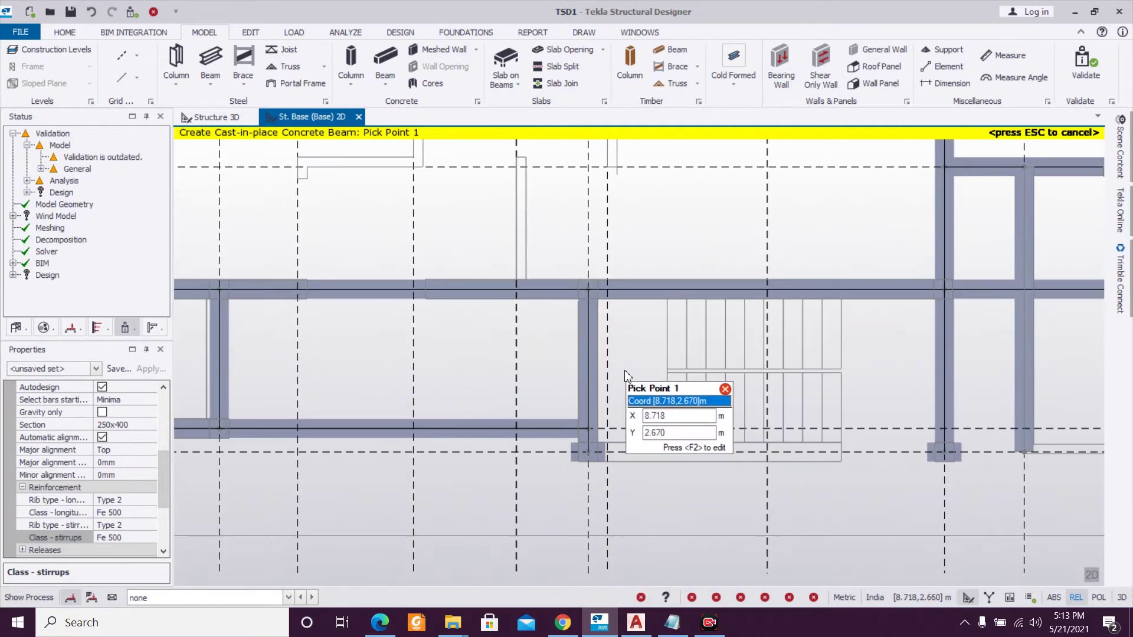
pyautogui.scroll(-2, 583, 519)
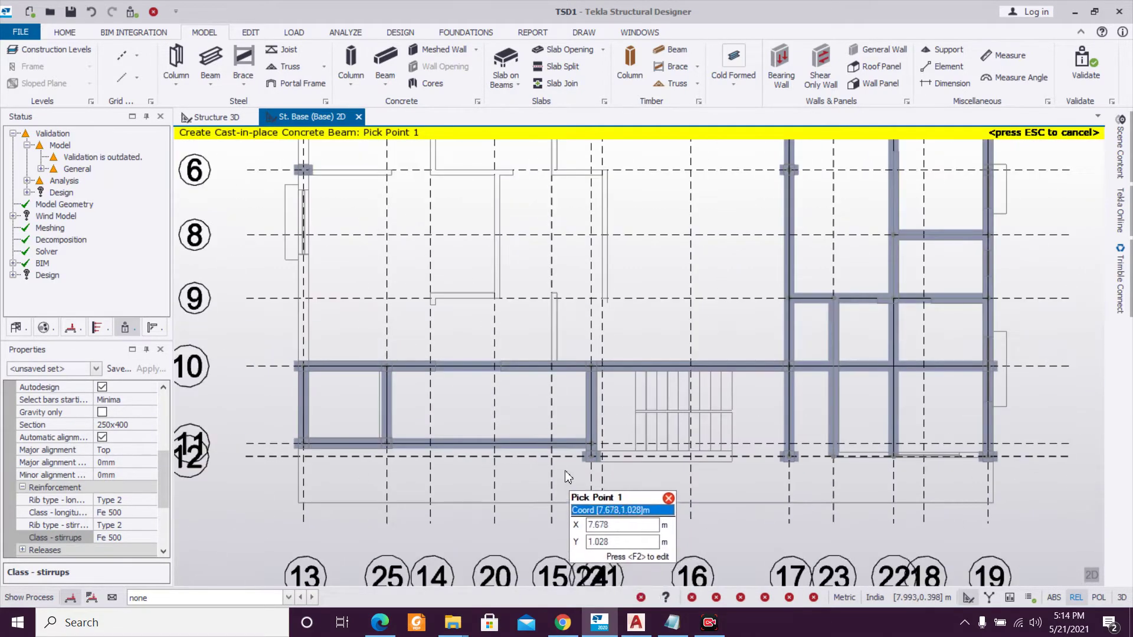
# Place 250x400 beams between the columns on grid line 12, from grid line 24 to grid line 19.
pyautogui.scroll(5, 568, 453)
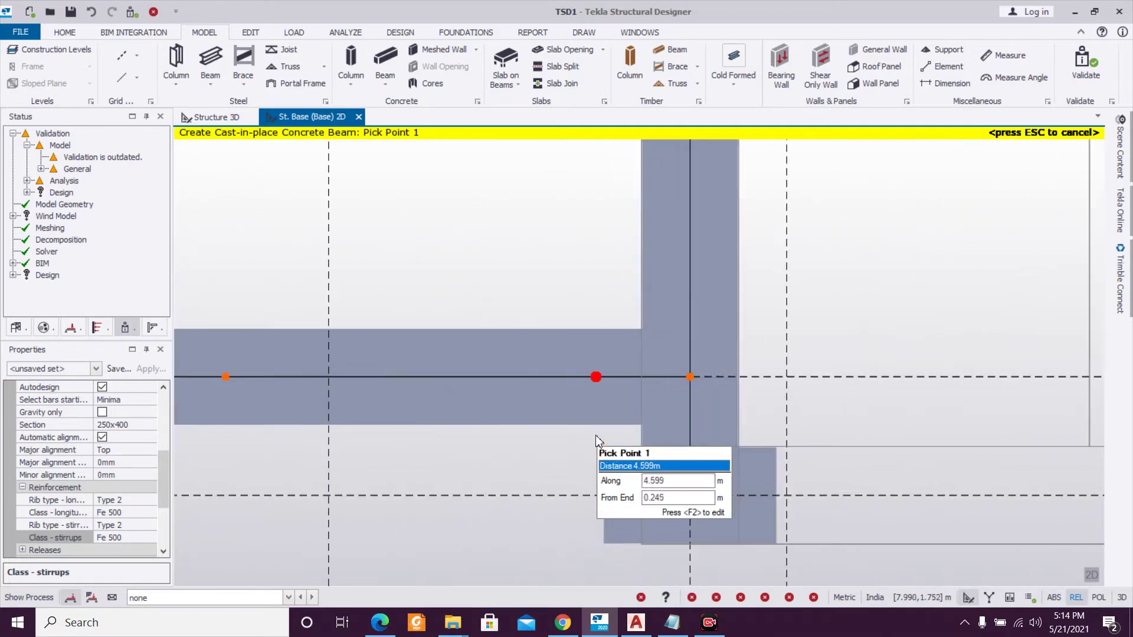
pyautogui.moveTo(581, 440); pyautogui.dragTo(595, 406)
pyautogui.scroll(-2, 671, 516)
pyautogui.scroll(-2, 669, 516)
pyautogui.scroll(1, 623, 476)
pyautogui.click(690, 521)
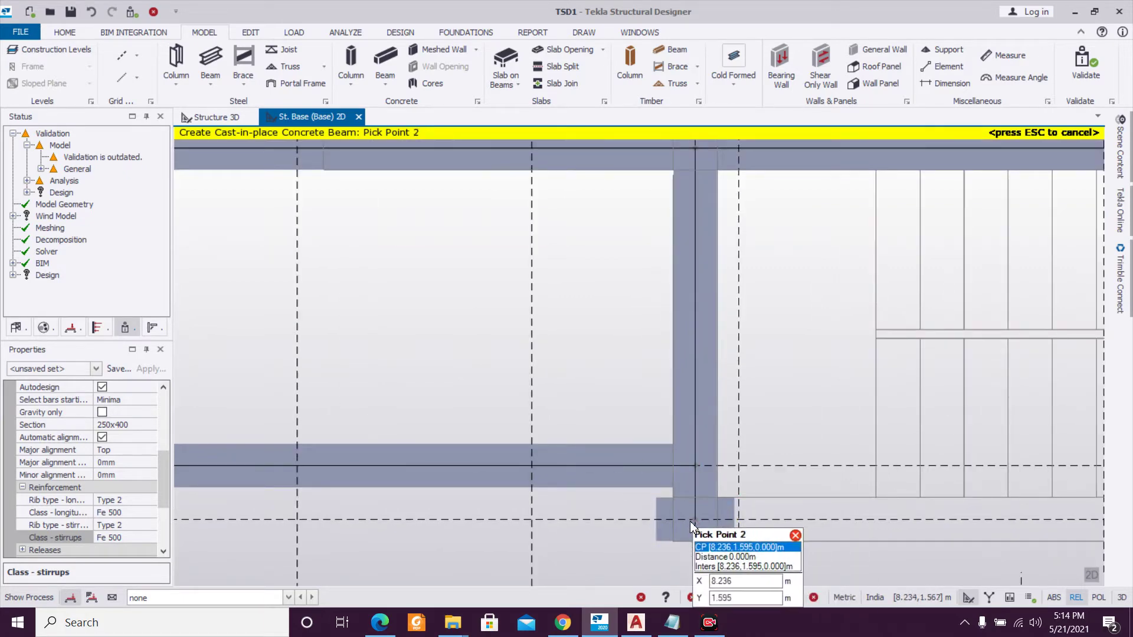
pyautogui.scroll(-2, 689, 521)
pyautogui.moveTo(838, 528); pyautogui.dragTo(366, 425, button='middle')
pyautogui.click(238, 415)
pyautogui.scroll(-1, 238, 415)
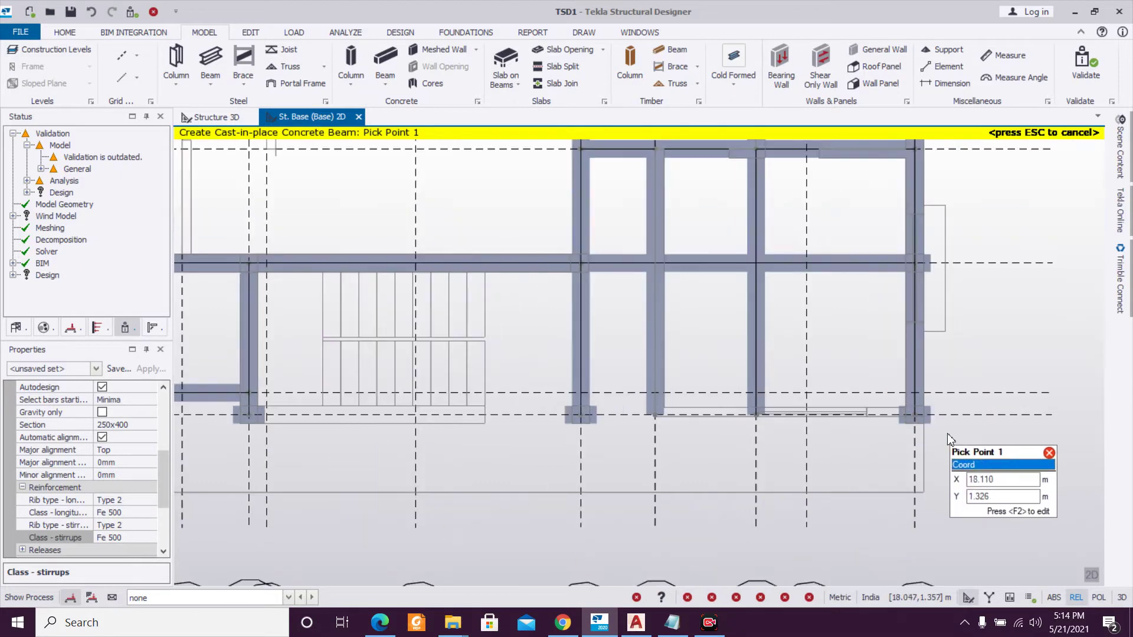
pyautogui.moveTo(839, 436); pyautogui.dragTo(216, 410)
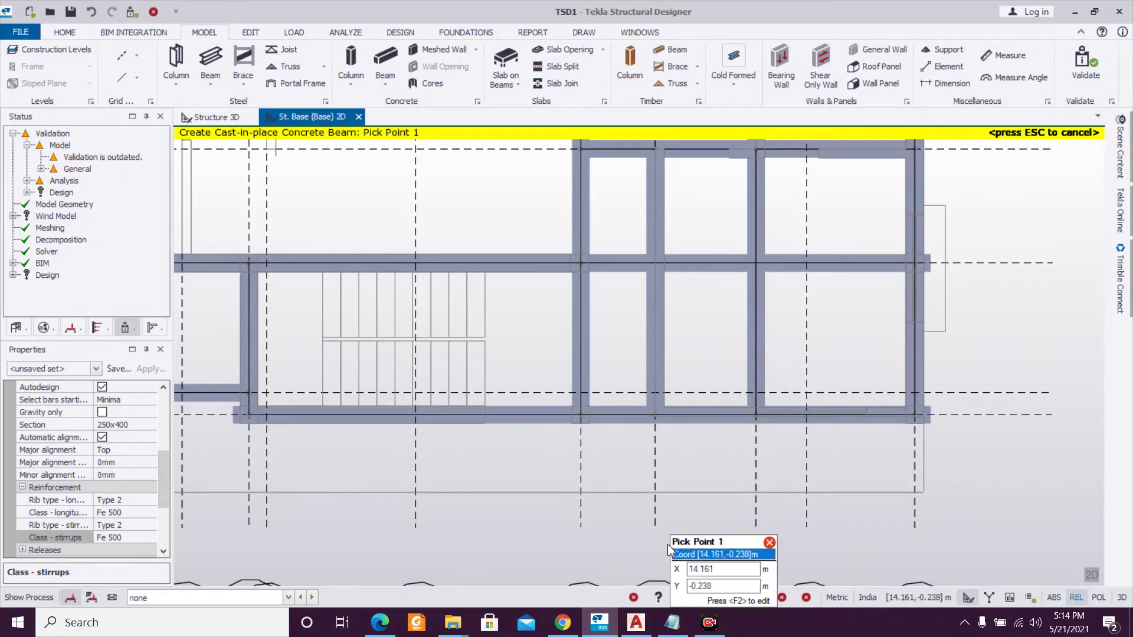
pyautogui.scroll(-3, 669, 549)
pyautogui.press('Escape')
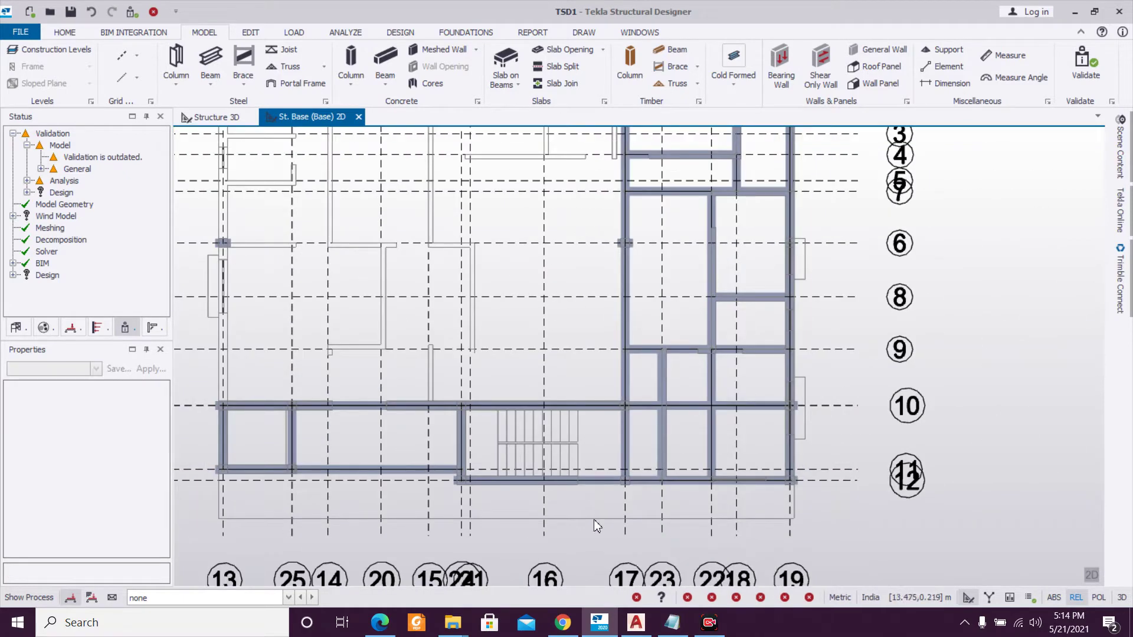
# Add intermediate nodes to the beam on grid line 10 where it crosses grid lines 22 and 23.
pyautogui.click(582, 421)
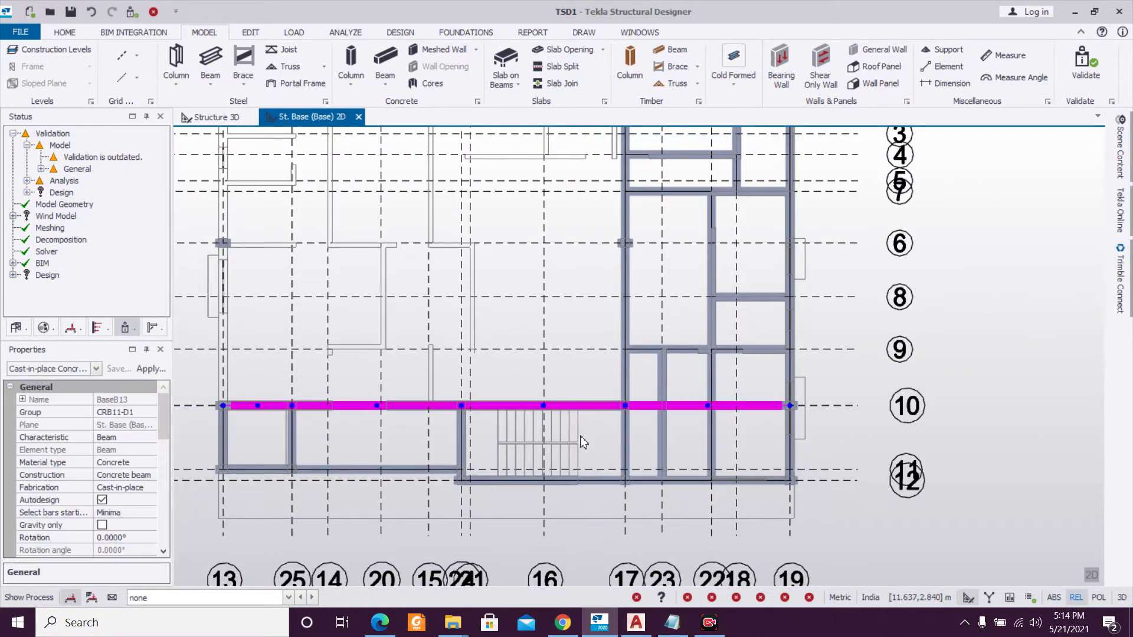
pyautogui.scroll(2, 720, 420)
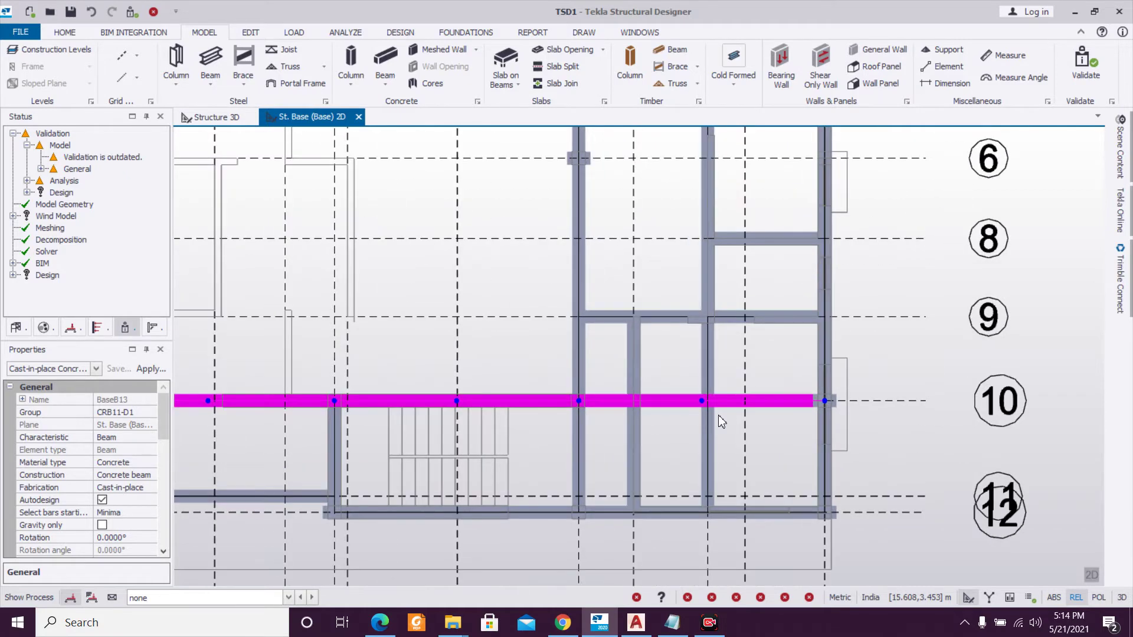
pyautogui.scroll(2, 720, 420)
pyautogui.click(692, 399)
pyautogui.click(592, 396)
pyautogui.click(593, 397)
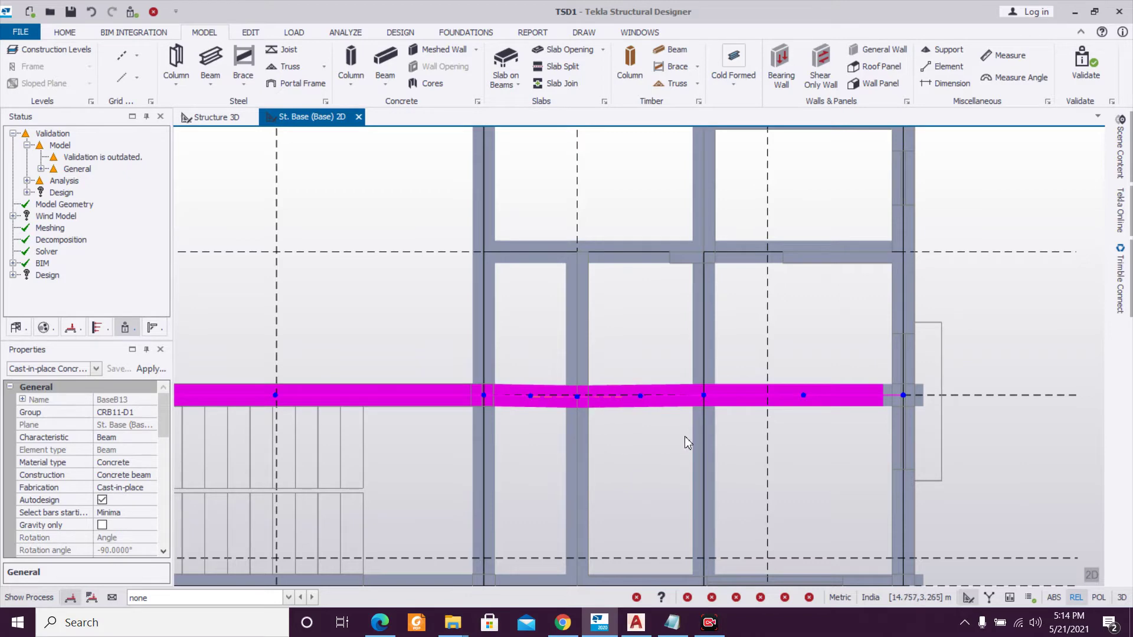
pyautogui.press('Escape')
pyautogui.scroll(-3, 660, 455)
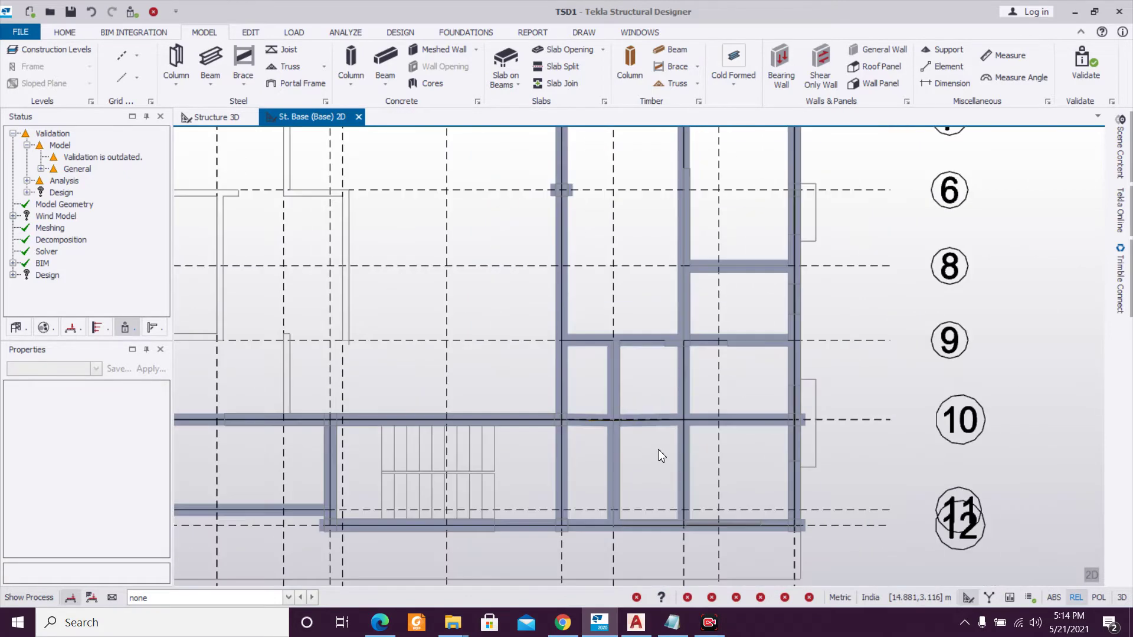
# Check the reshaped beam on grid line 10, and validate the model.
pyautogui.click(505, 418)
pyautogui.scroll(-2, 510, 427)
pyautogui.moveTo(515, 433); pyautogui.dragTo(595, 428, button='middle')
pyautogui.press('Escape')
pyautogui.scroll(-2, 437, 430)
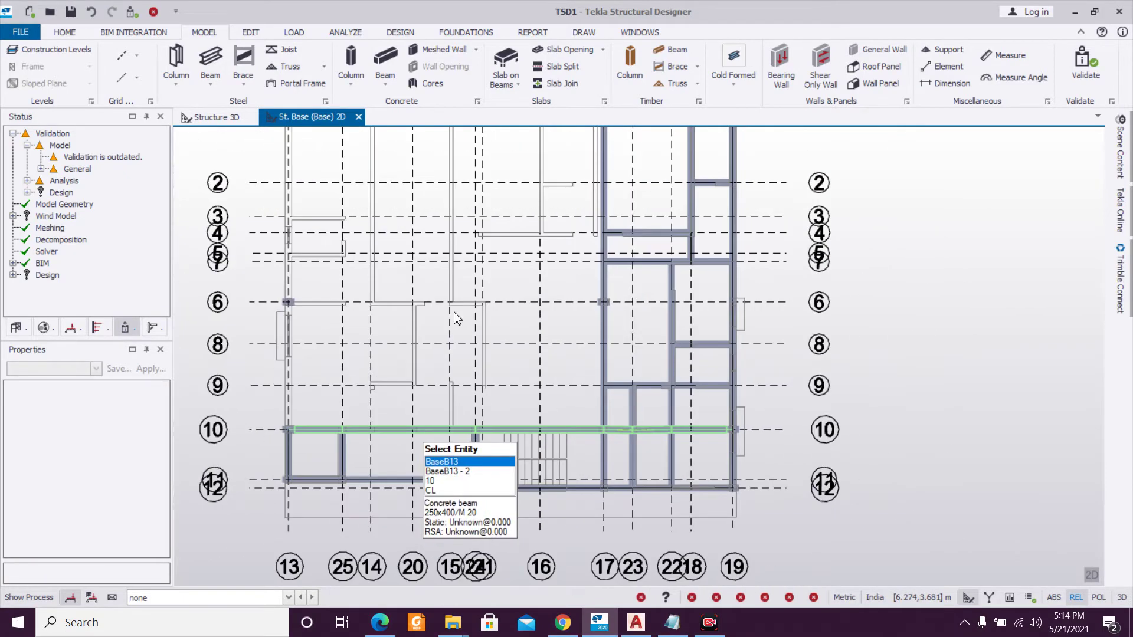
pyautogui.moveTo(455, 308); pyautogui.dragTo(492, 466, button='middle')
pyautogui.click(131, 12)
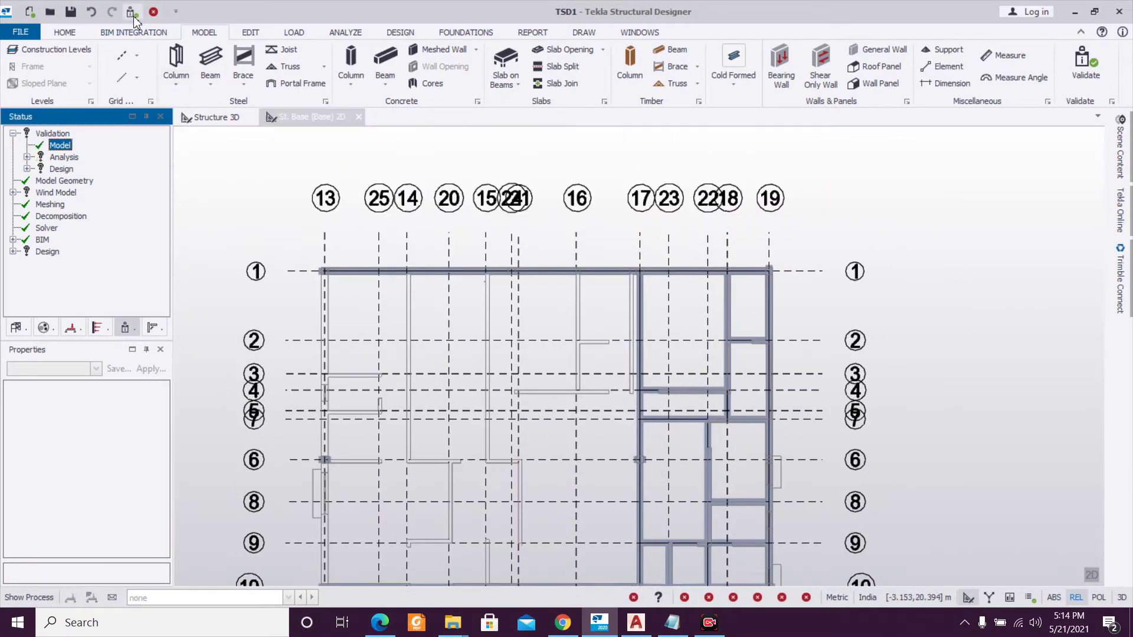
pyautogui.scroll(-2, 450, 316)
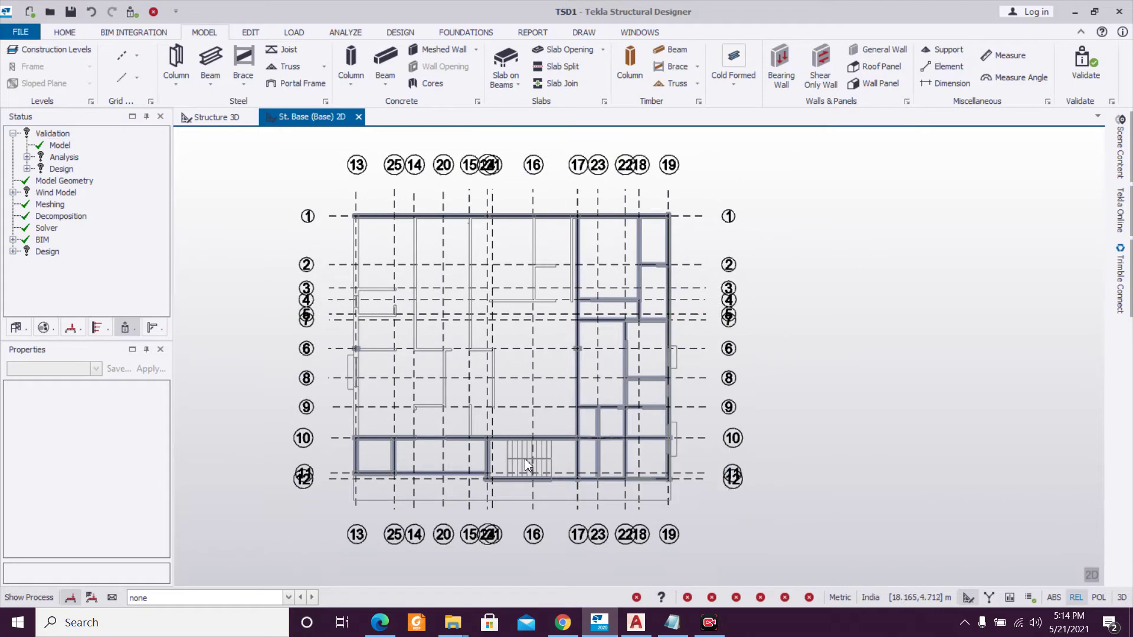
pyautogui.scroll(1, 525, 459)
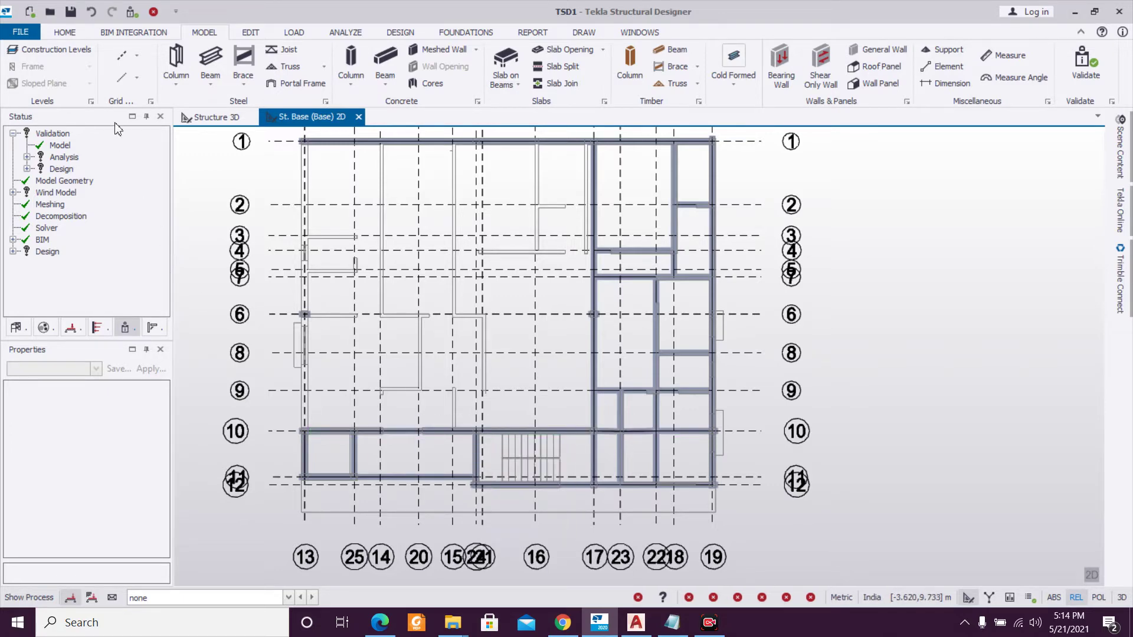
# In the 3D structure view, set the source of construction level 1 to Base to copy the base beams.
pyautogui.click(211, 121)
pyautogui.moveTo(773, 471); pyautogui.dragTo(374, 428, button='right')
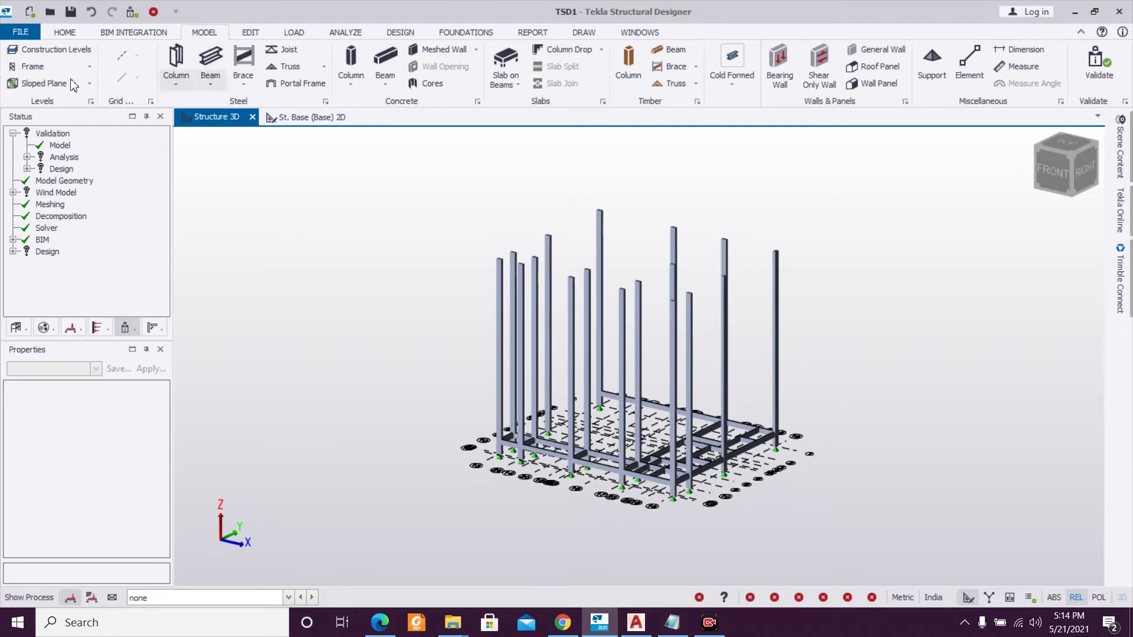
pyautogui.click(74, 49)
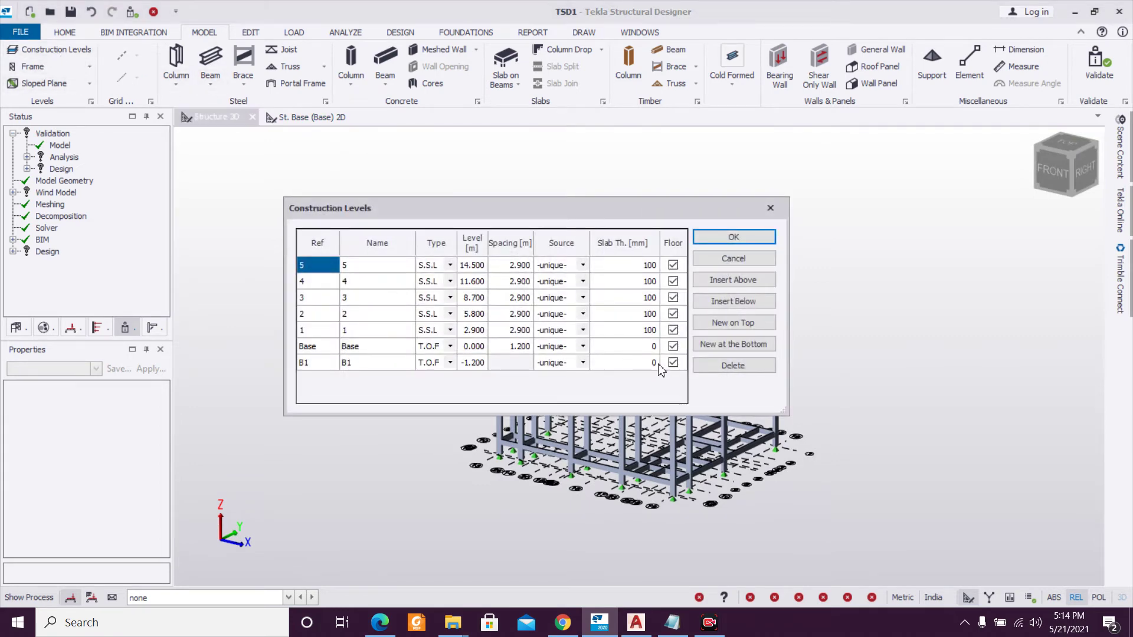
pyautogui.click(583, 331)
pyautogui.click(569, 391)
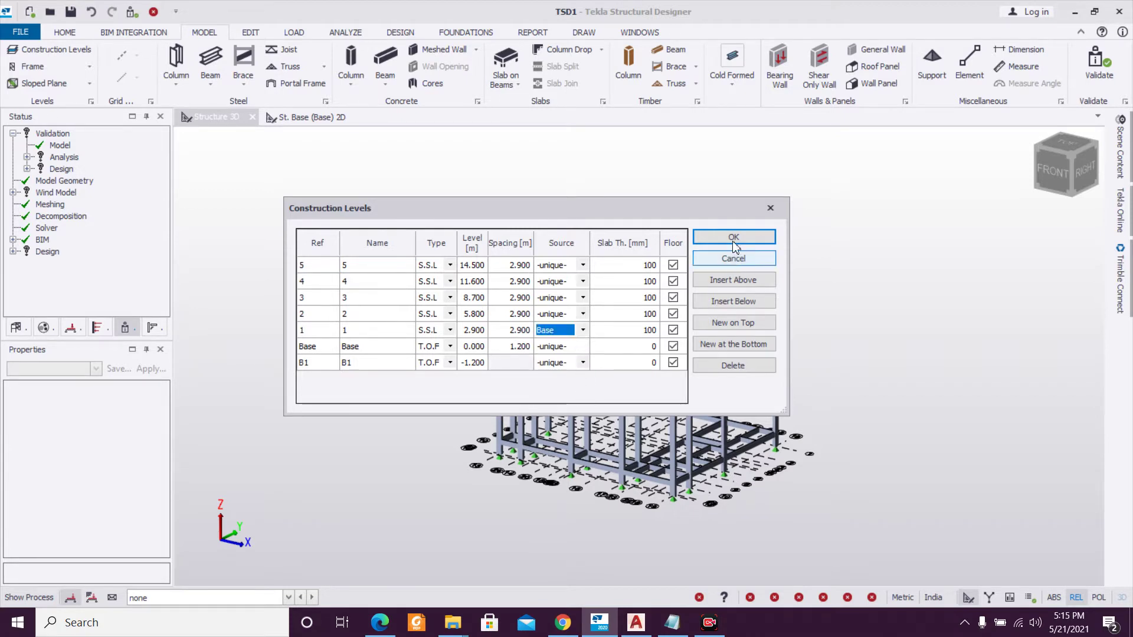
pyautogui.click(733, 236)
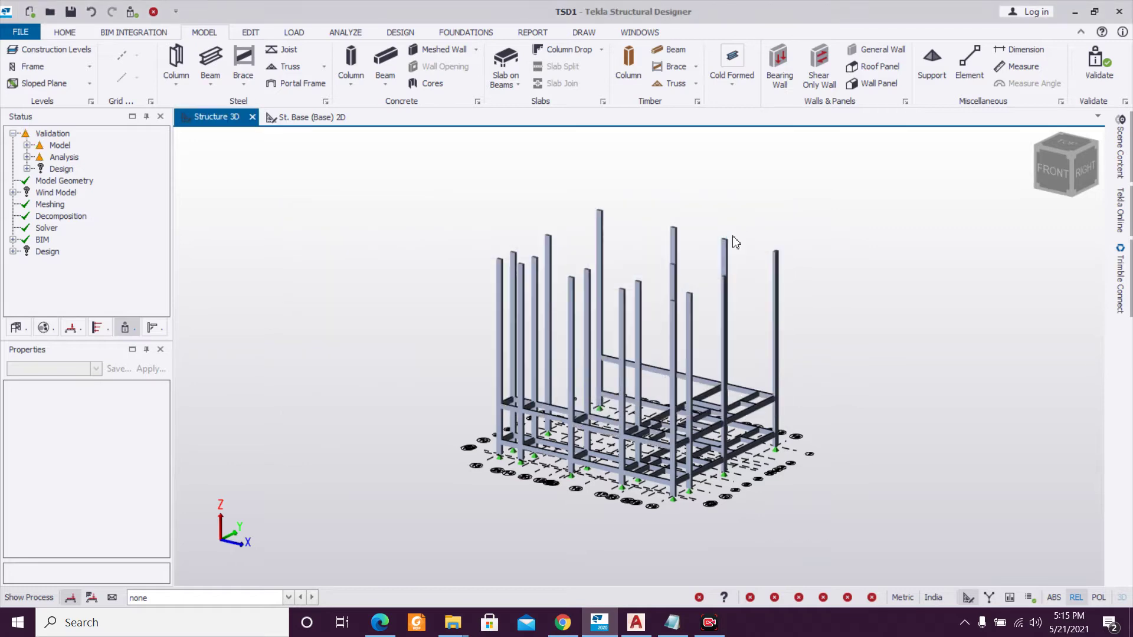
# Reset the source of construction level 1 to unique so that its copied beams are independent of the base.
pyautogui.click(57, 50)
pyautogui.click(579, 335)
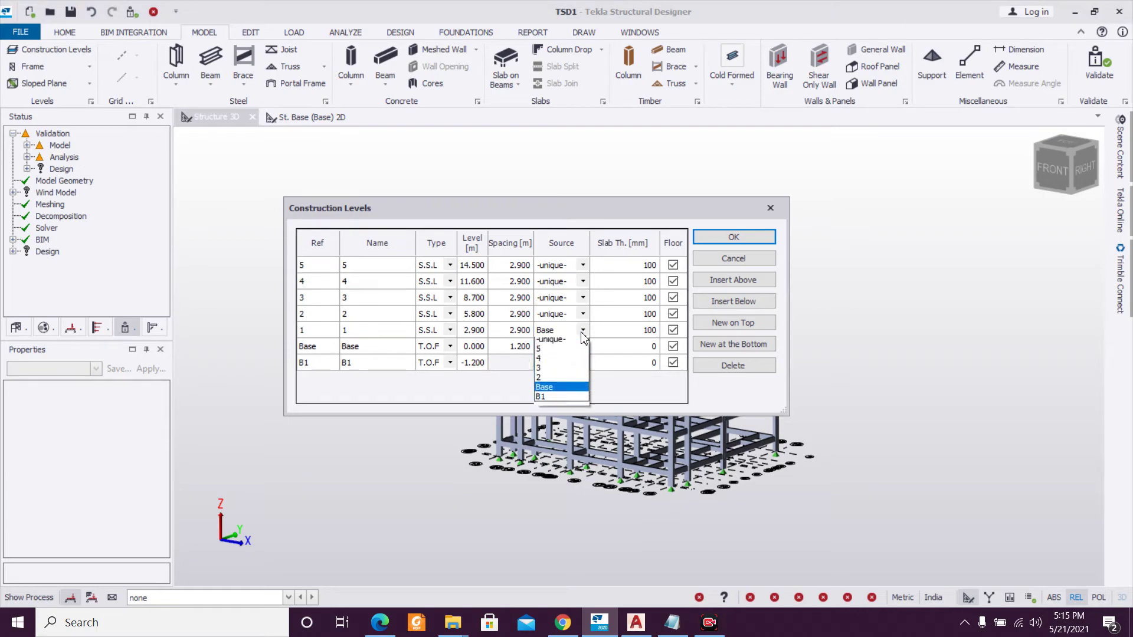
pyautogui.click(565, 343)
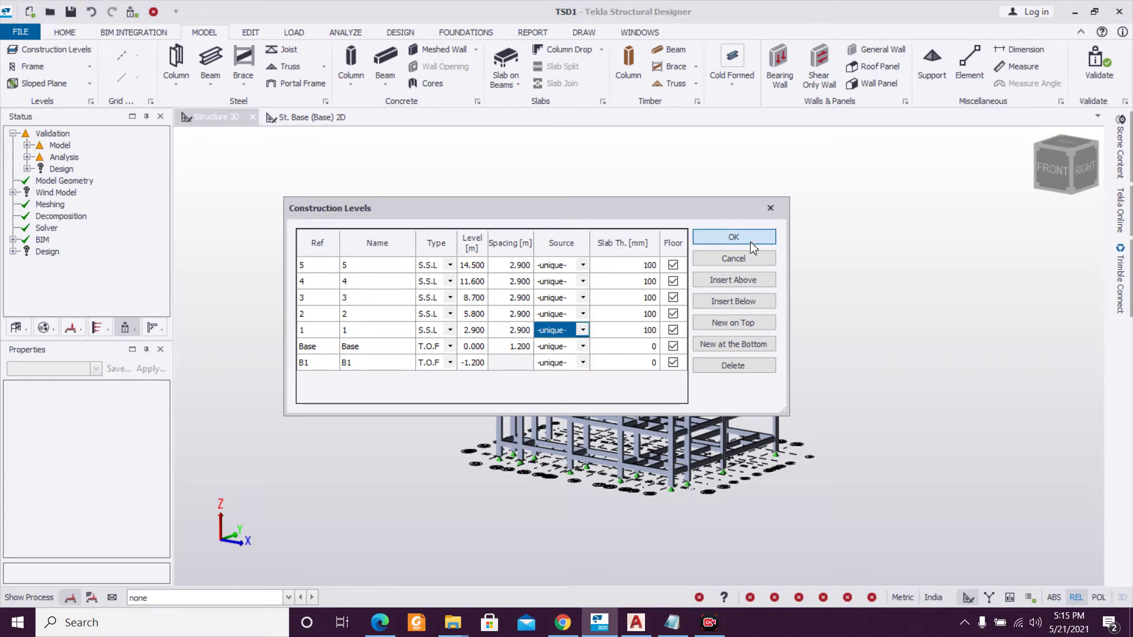
pyautogui.click(733, 238)
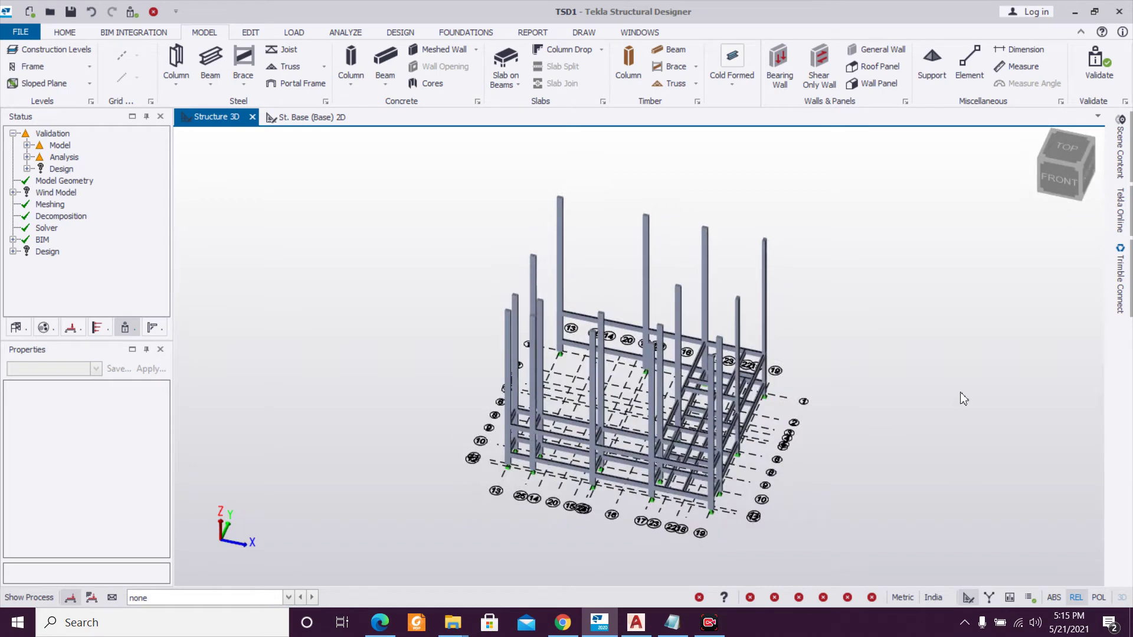
# Open the 2D plan view of level St. 1 from the structure's levels.
pyautogui.click(18, 328)
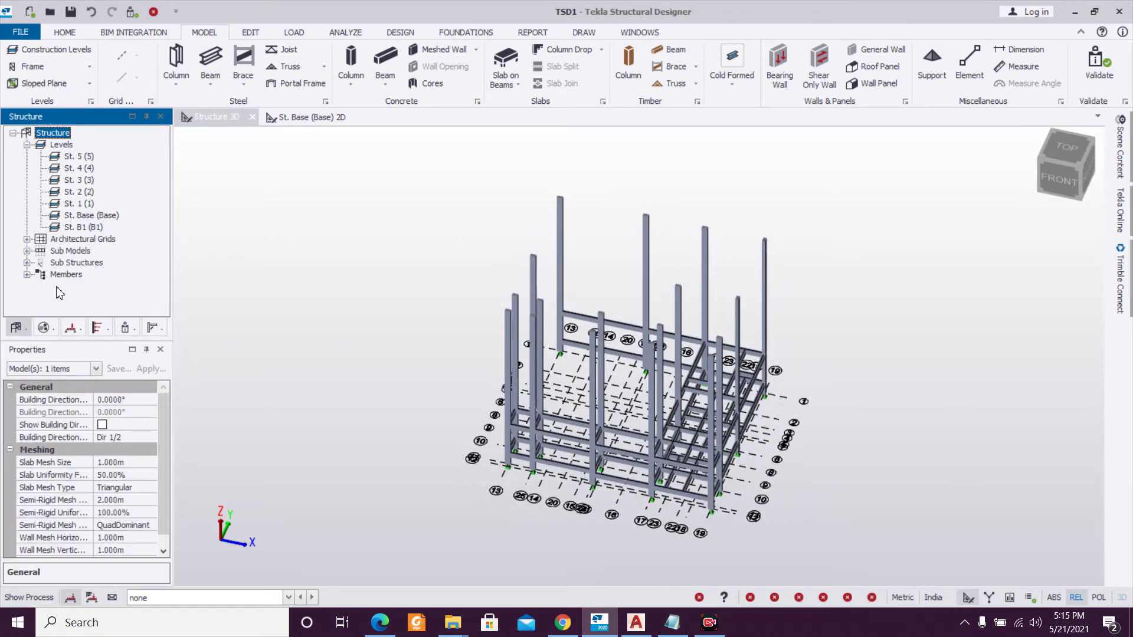
pyautogui.click(75, 204)
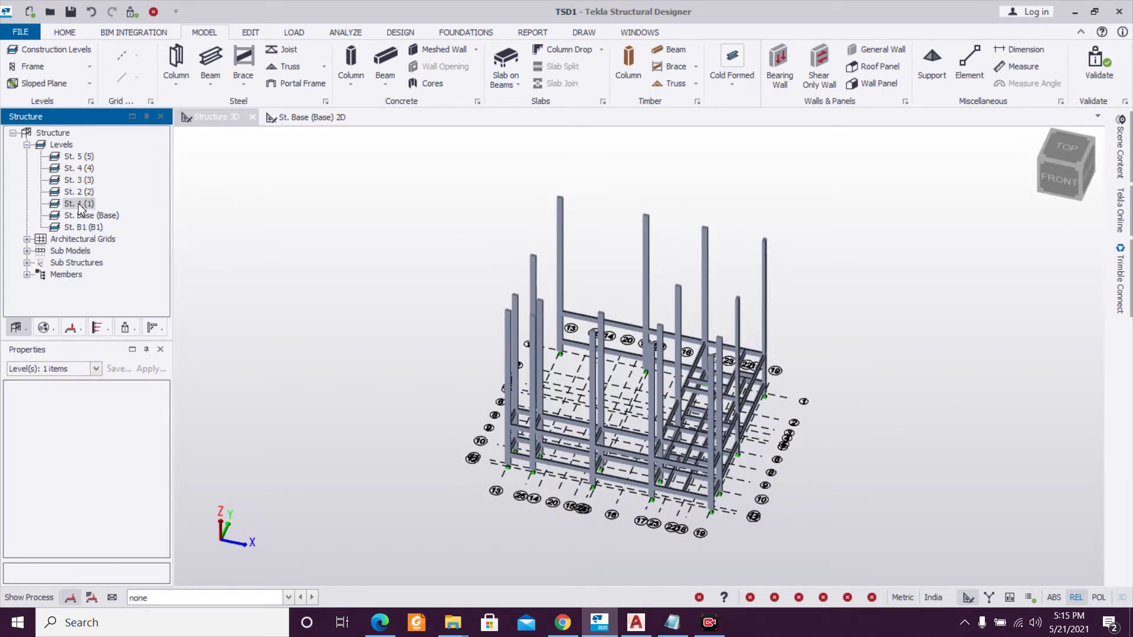
pyautogui.doubleClick(82, 205)
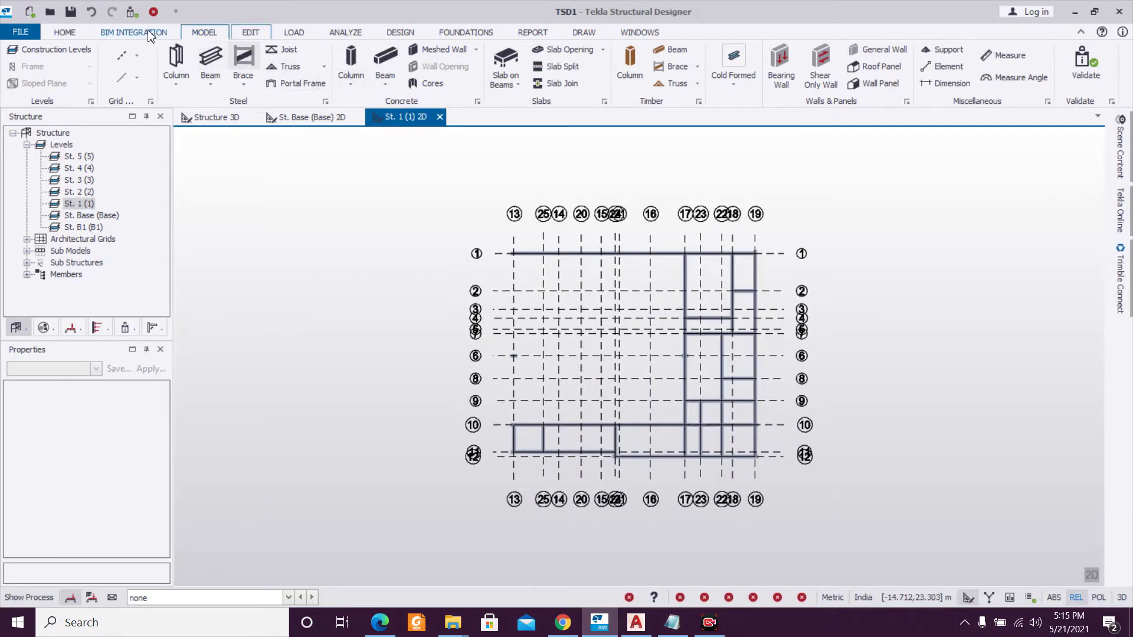
# Create slab items on beams in the level 1 bays between grid lines 17 and 19, from line 1 to line 9.
pyautogui.click(501, 67)
pyautogui.scroll(2, 832, 353)
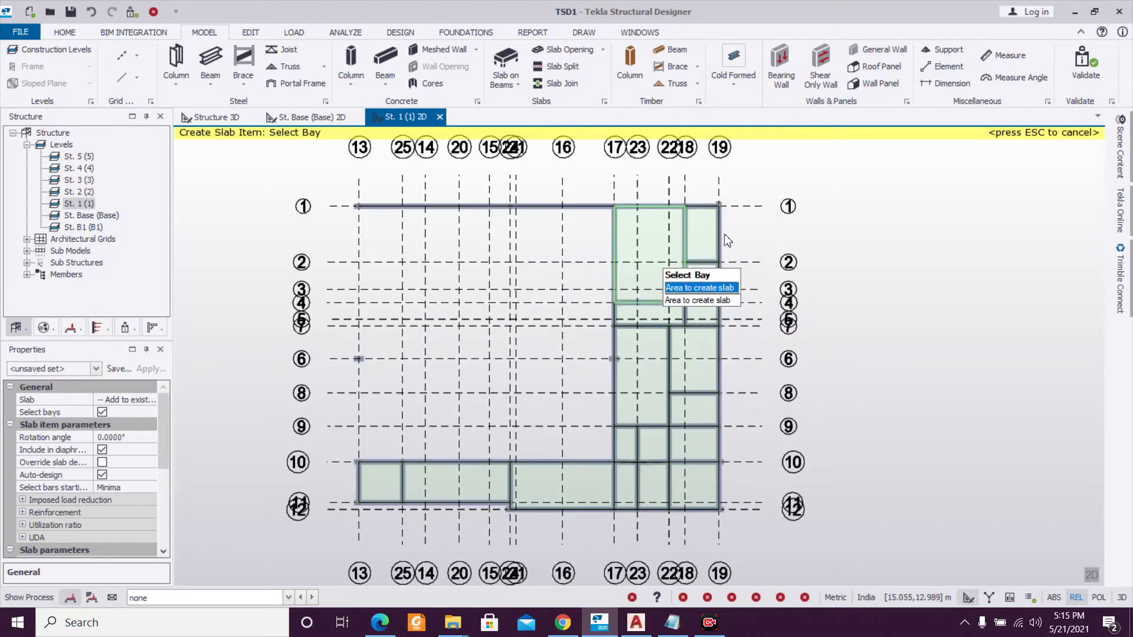
pyautogui.click(710, 247)
pyautogui.click(699, 280)
pyautogui.click(655, 313)
pyautogui.click(637, 369)
pyautogui.click(684, 352)
pyautogui.click(699, 413)
# Create slab items in the six level 1 bays between grid lines 17 and 19, from line 9 to line 12.
pyautogui.click(631, 442)
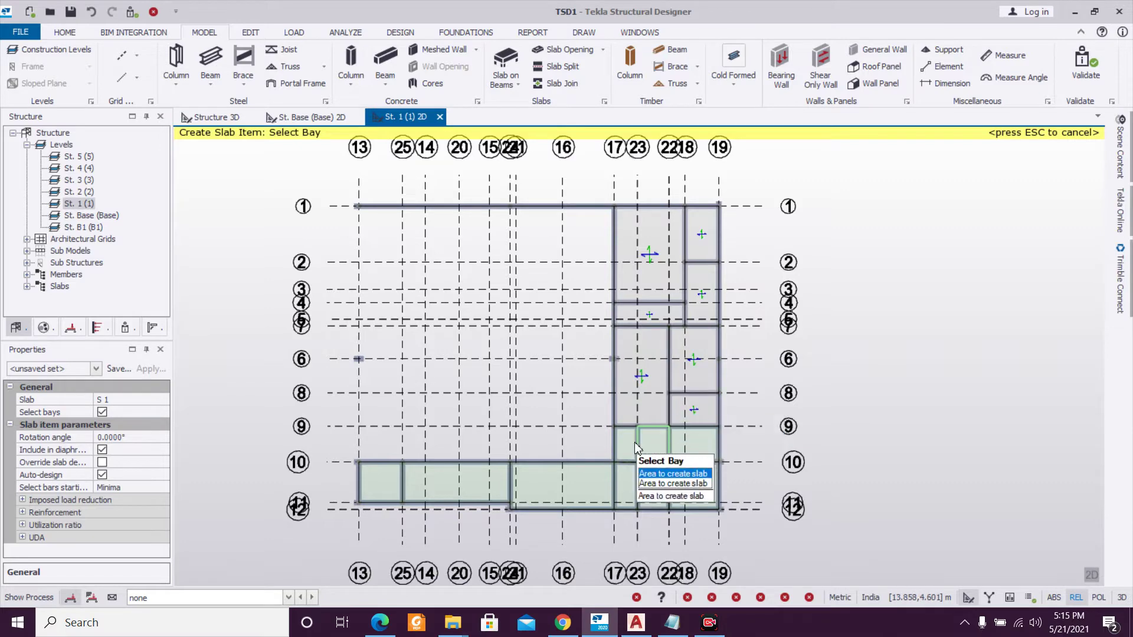
pyautogui.click(656, 442)
pyautogui.click(687, 447)
pyautogui.click(701, 468)
pyautogui.click(657, 481)
pyautogui.click(625, 484)
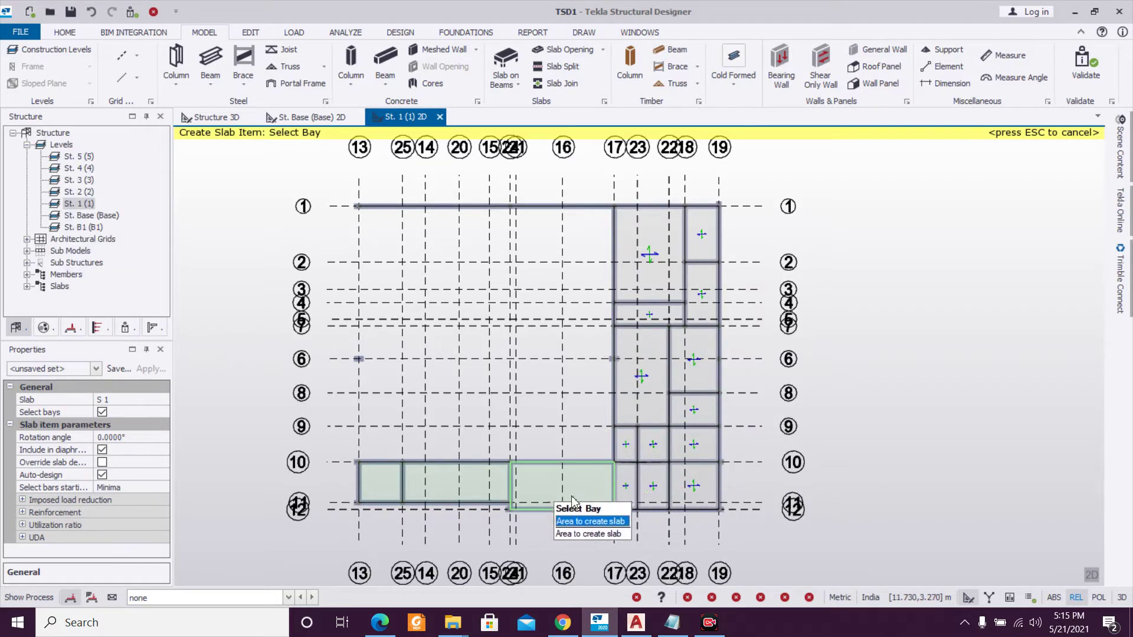
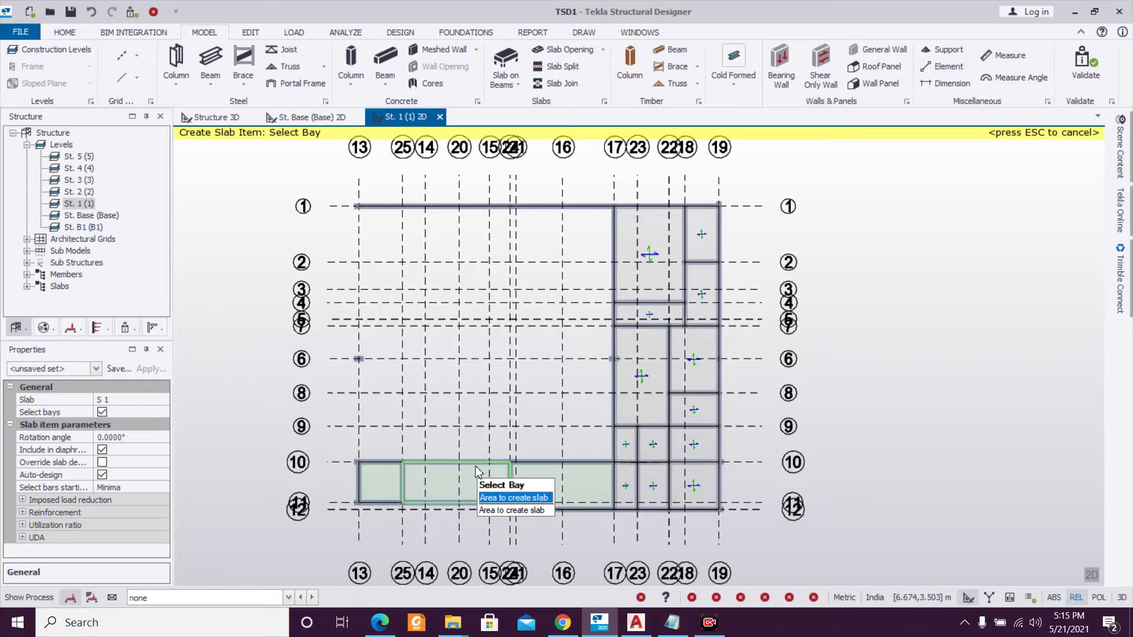
pyautogui.click(477, 471)
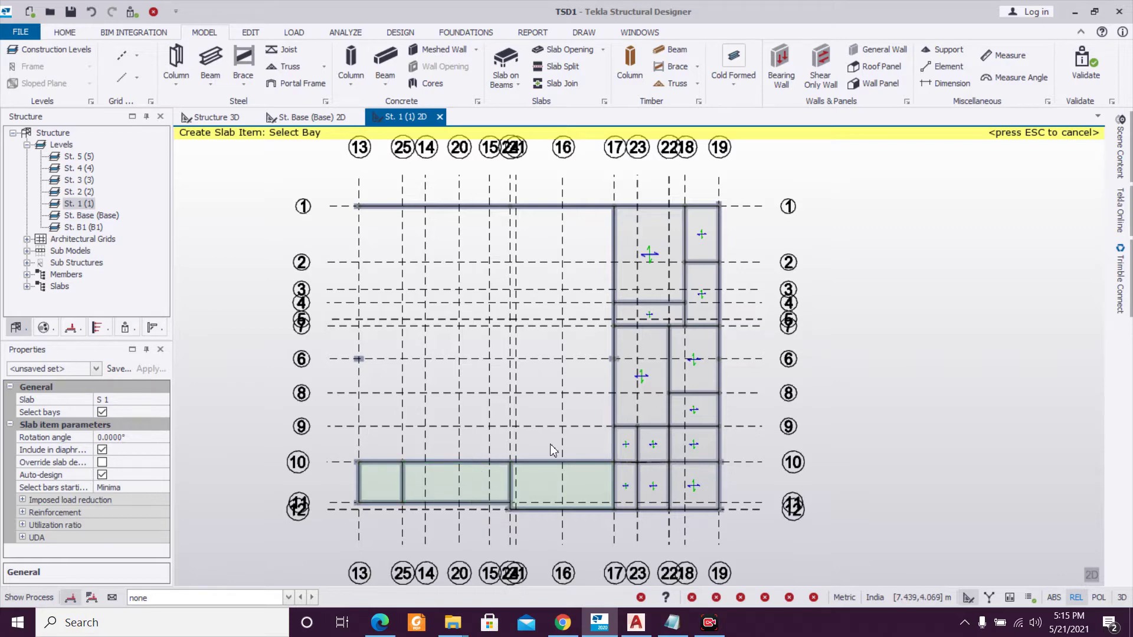
# Examine the level 1 beams and slabs in the 3D view and the floor layout of the CenterLine DWG in AutoCAD.
pyautogui.click(206, 121)
pyautogui.moveTo(887, 446); pyautogui.dragTo(744, 393, button='middle')
pyautogui.scroll(5, 603, 453)
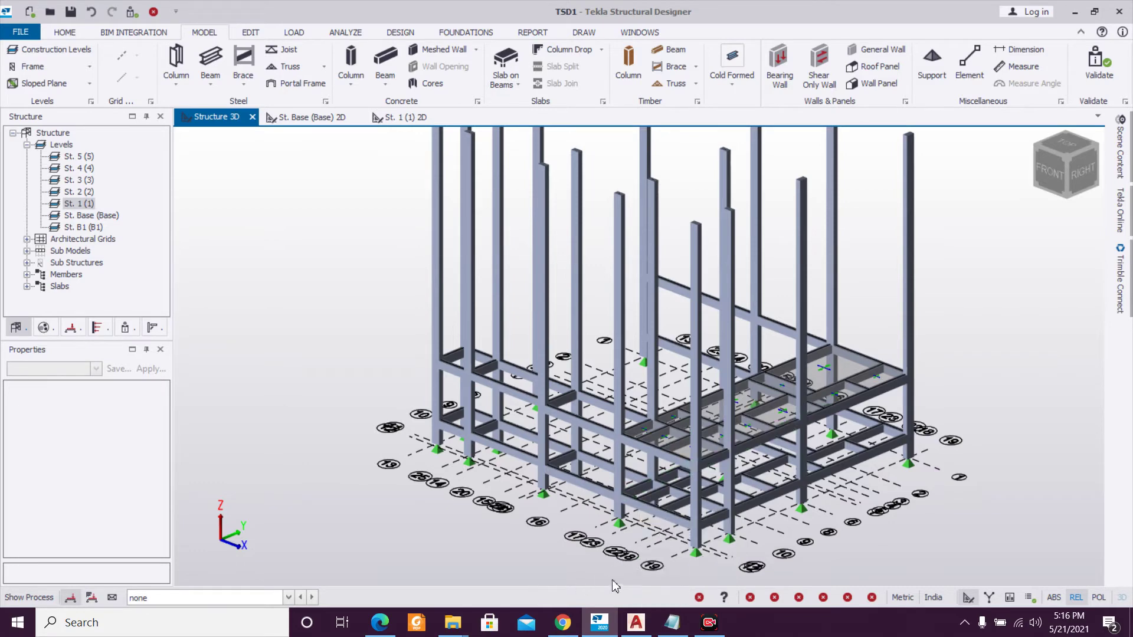
pyautogui.click(638, 623)
pyautogui.scroll(2, 553, 481)
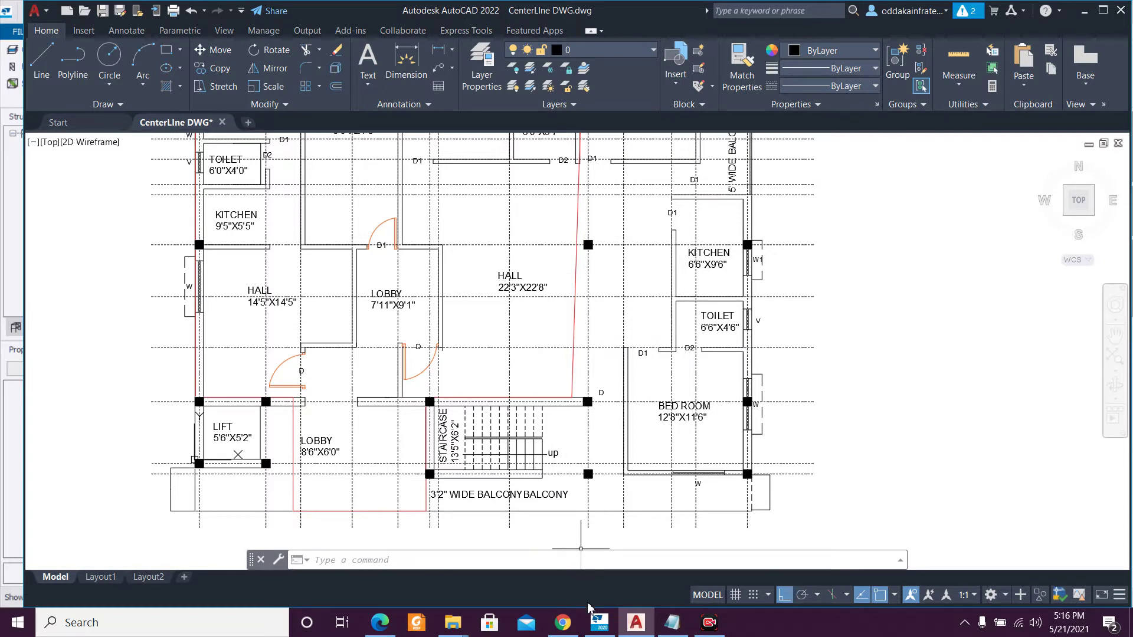
pyautogui.click(600, 621)
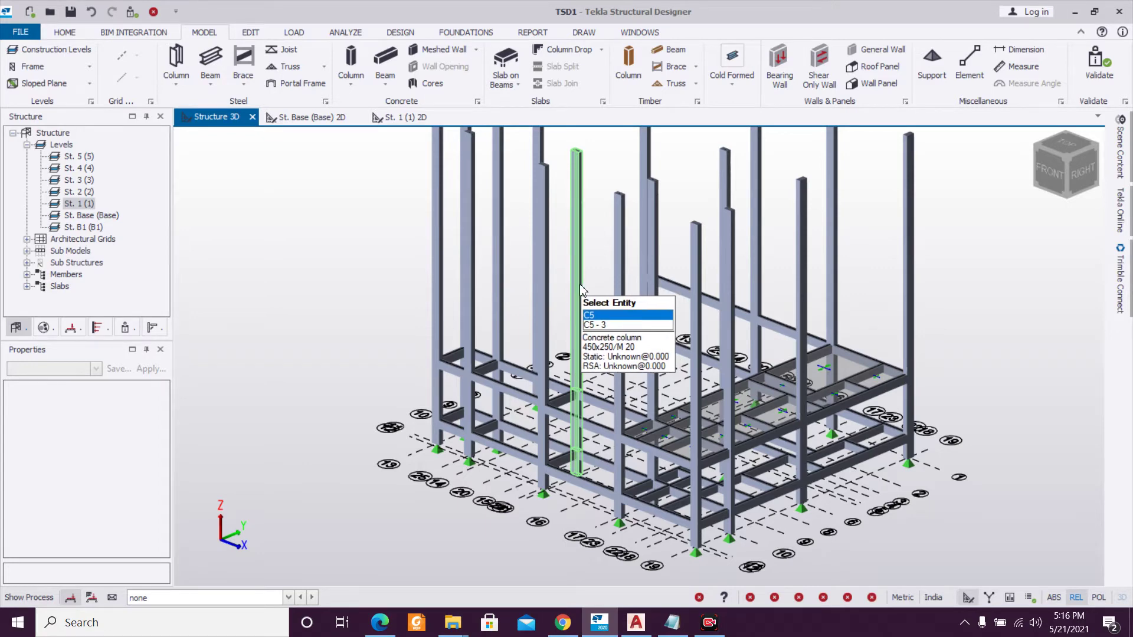
# Set the source of construction level 2 to level 1 to copy its beams and slabs up.
pyautogui.click(64, 50)
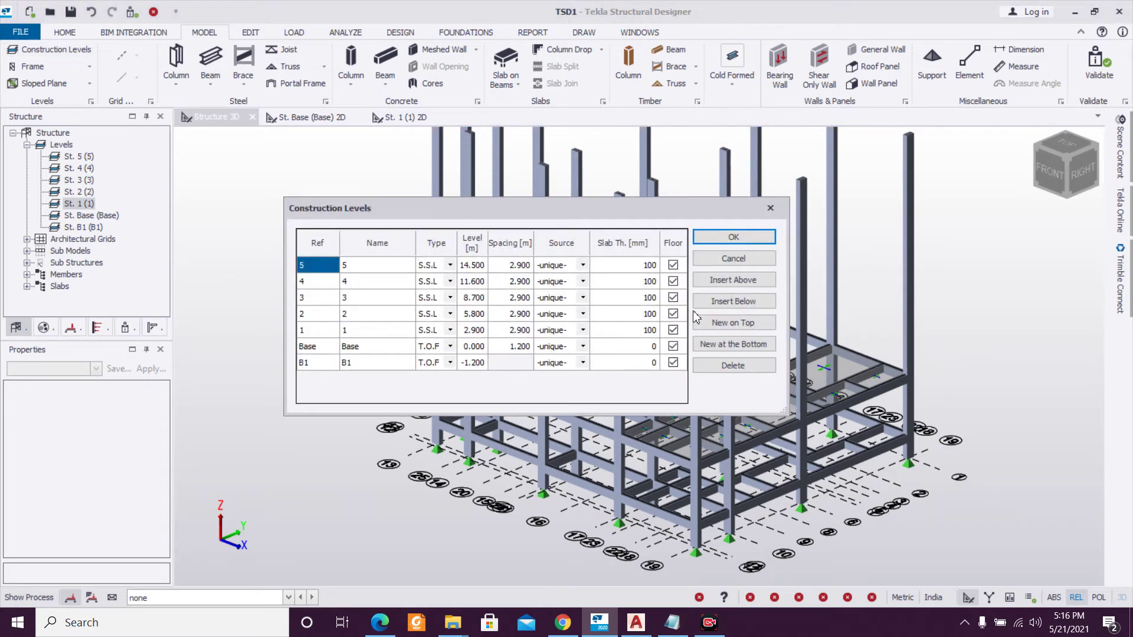
pyautogui.click(582, 314)
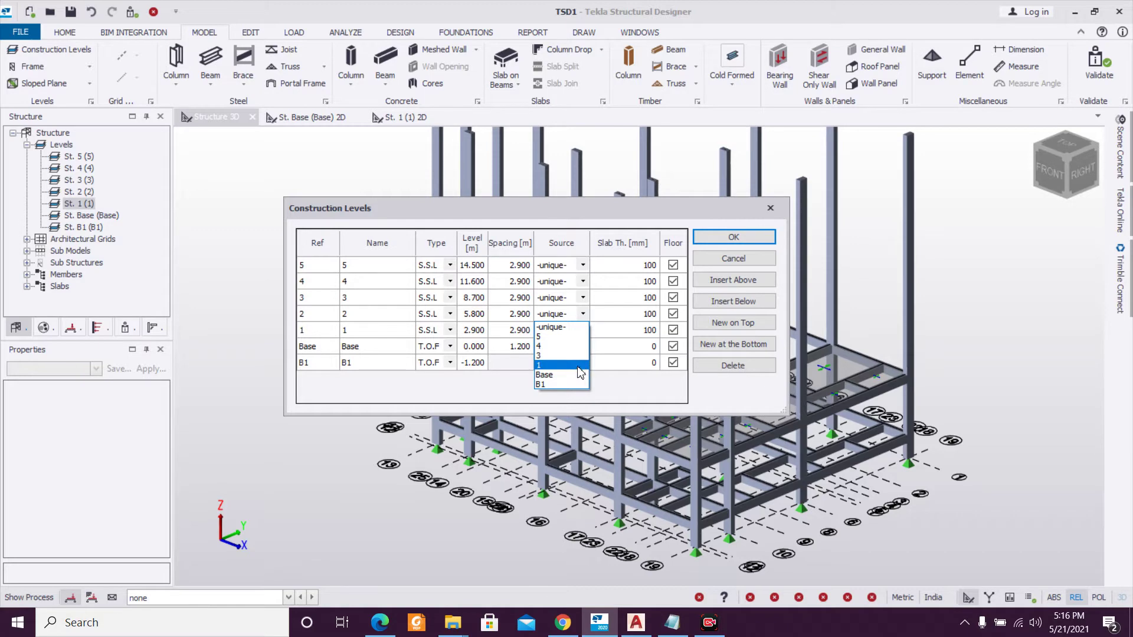
pyautogui.click(577, 366)
pyautogui.click(710, 239)
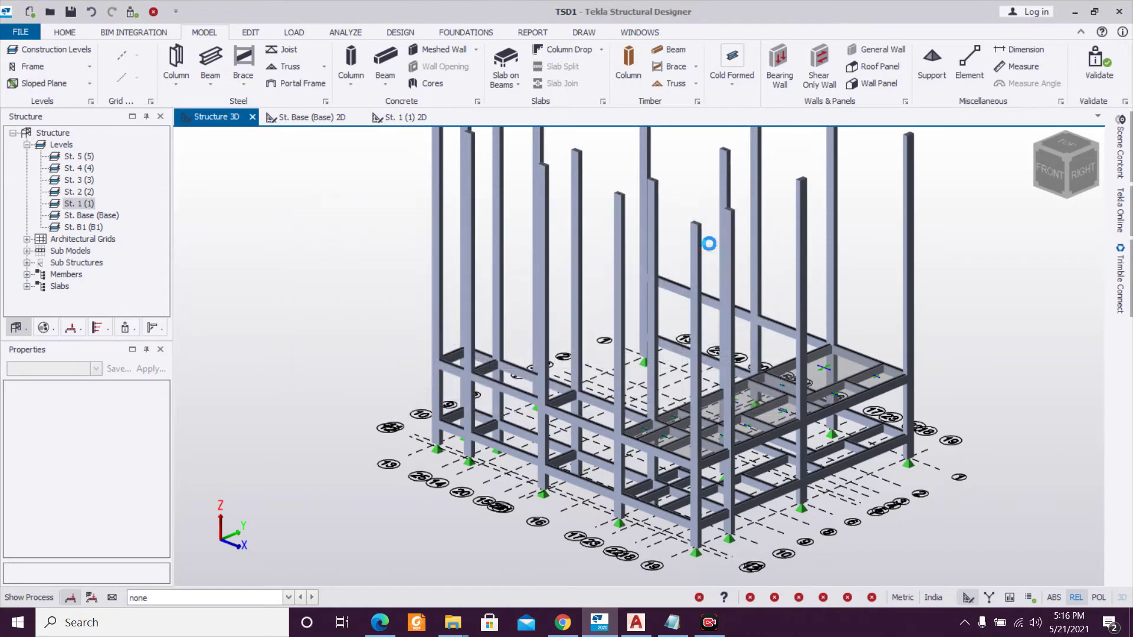
# Reset the source of construction level 2 to unique so that its copied members are independent of level 1.
pyautogui.click(54, 50)
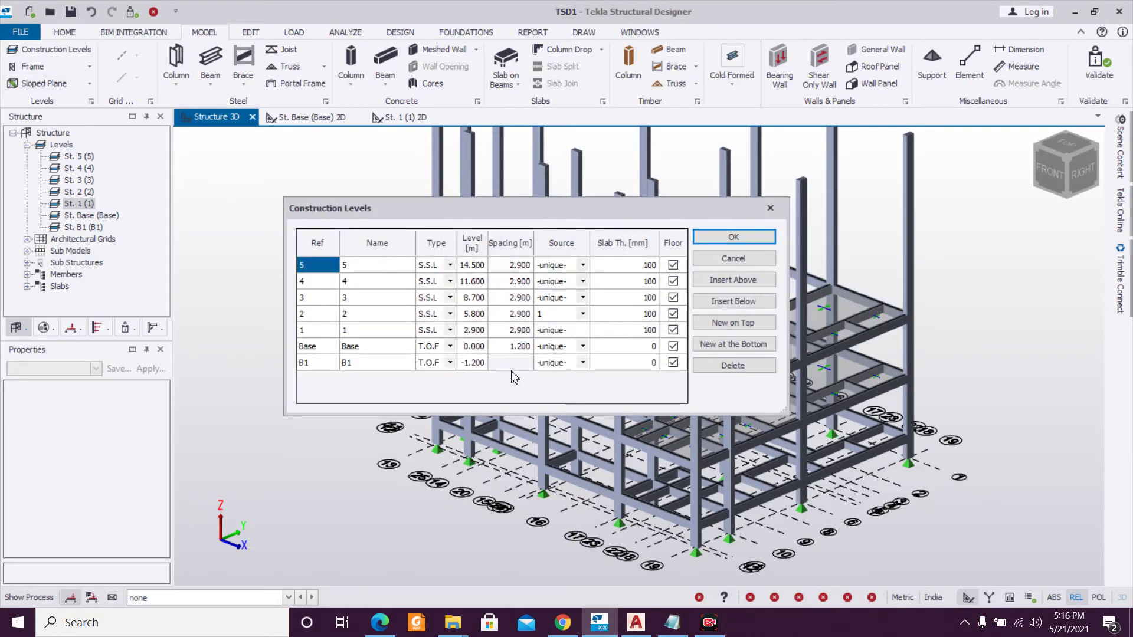
pyautogui.click(583, 314)
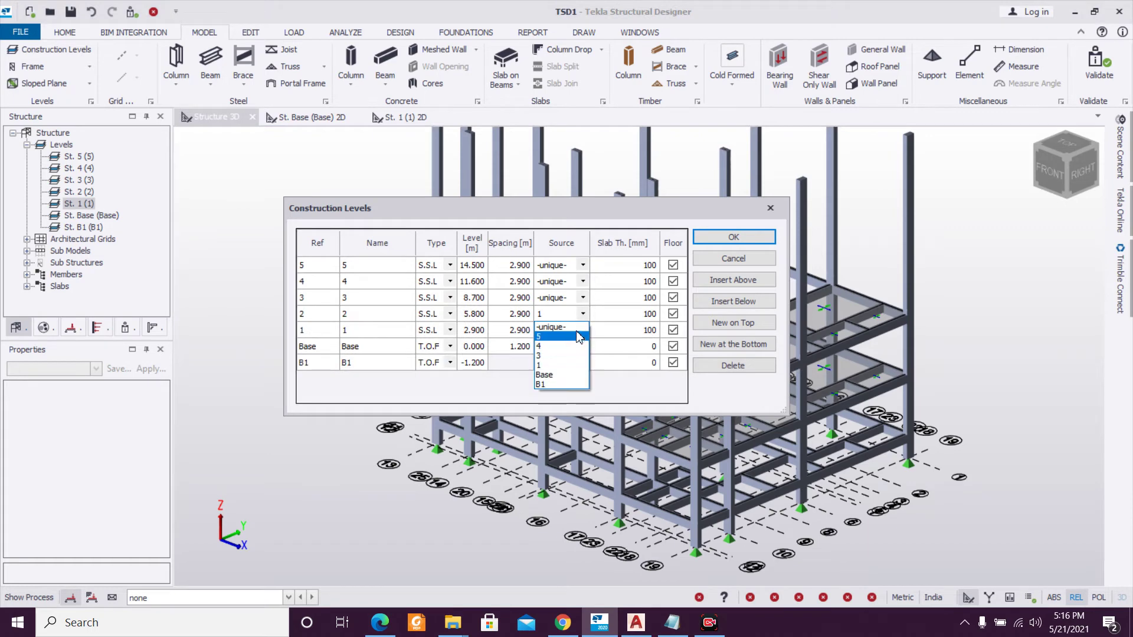
pyautogui.click(555, 327)
pyautogui.click(733, 236)
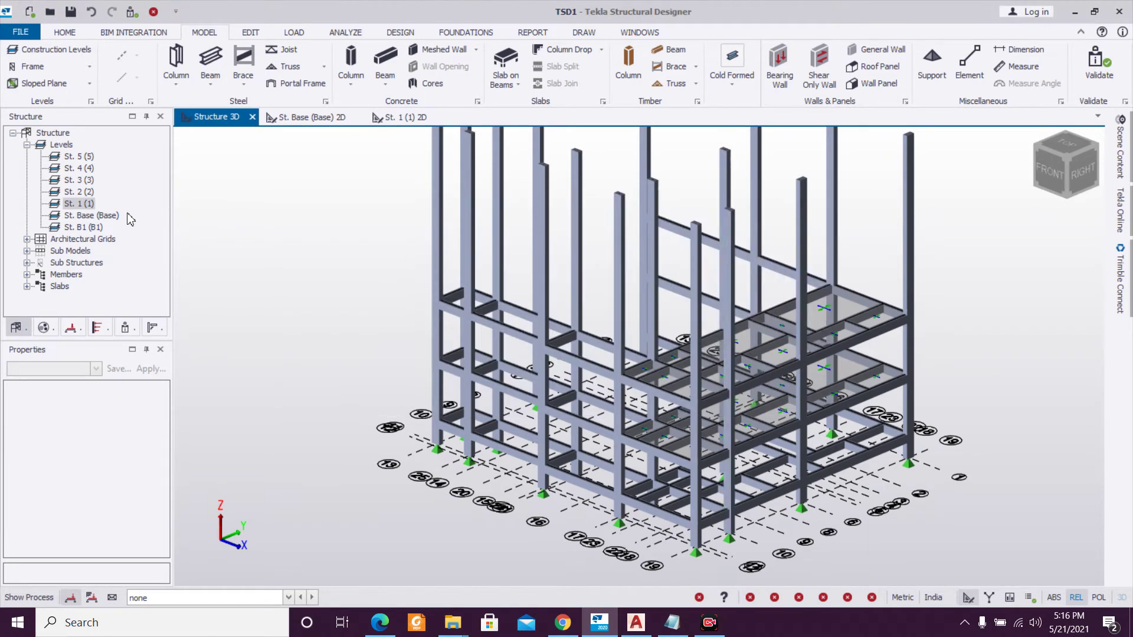
# Open the 2D plan view of level St. 2 from the structure's levels.
pyautogui.click(82, 195)
pyautogui.doubleClick(81, 196)
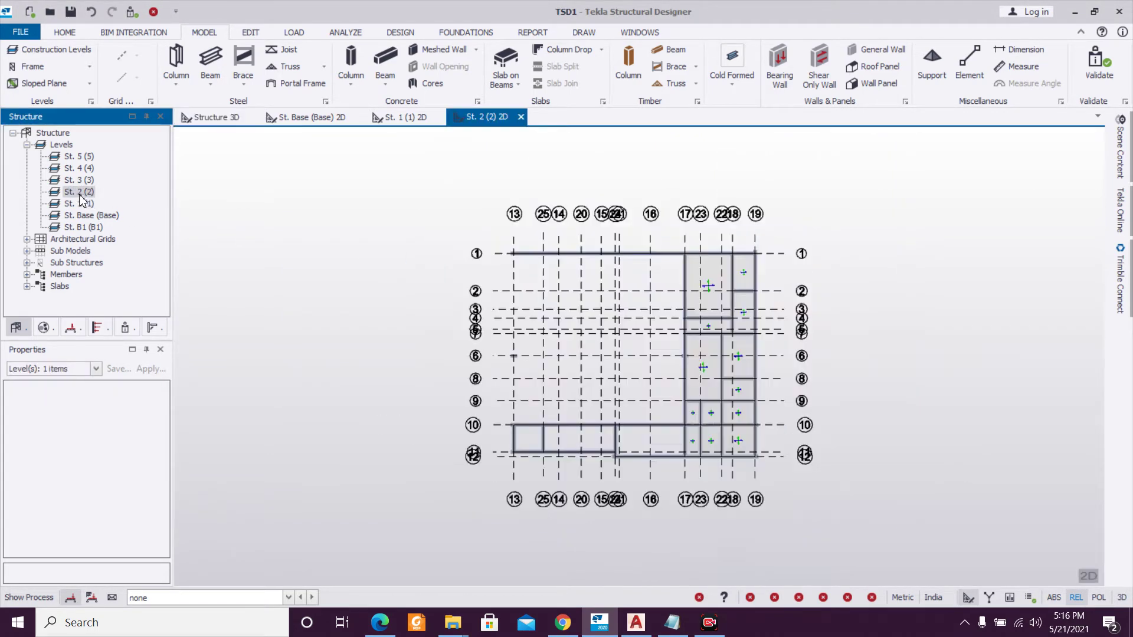
pyautogui.scroll(4, 589, 433)
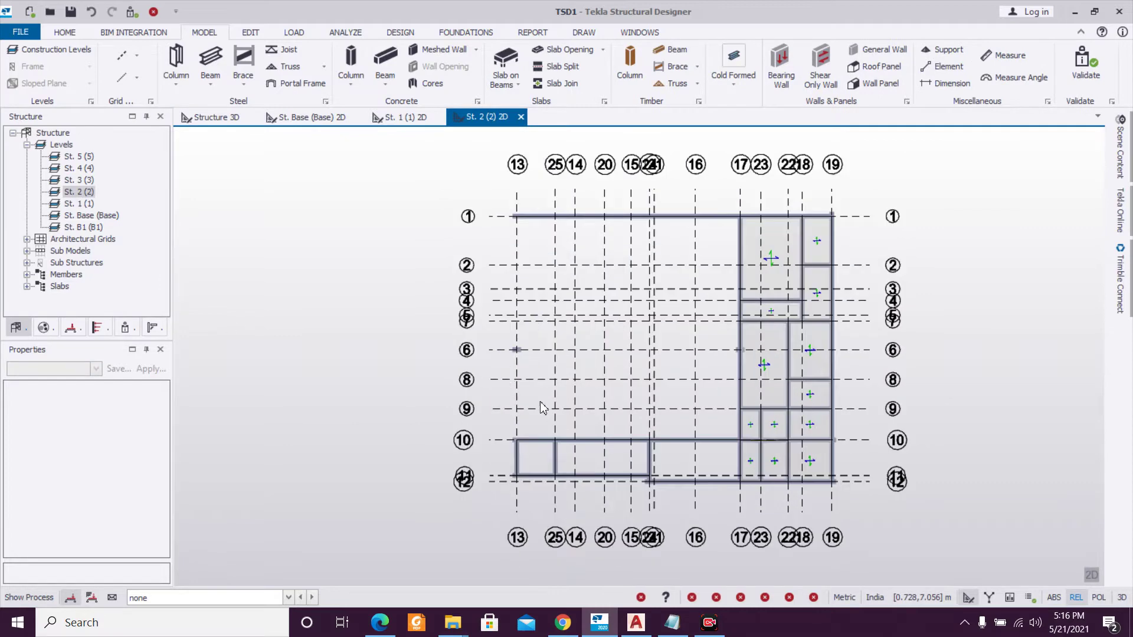
# Create a slab item on beams in the level 2 bay between grid lines 25 and 24, from line 10 to line 11.
pyautogui.click(506, 61)
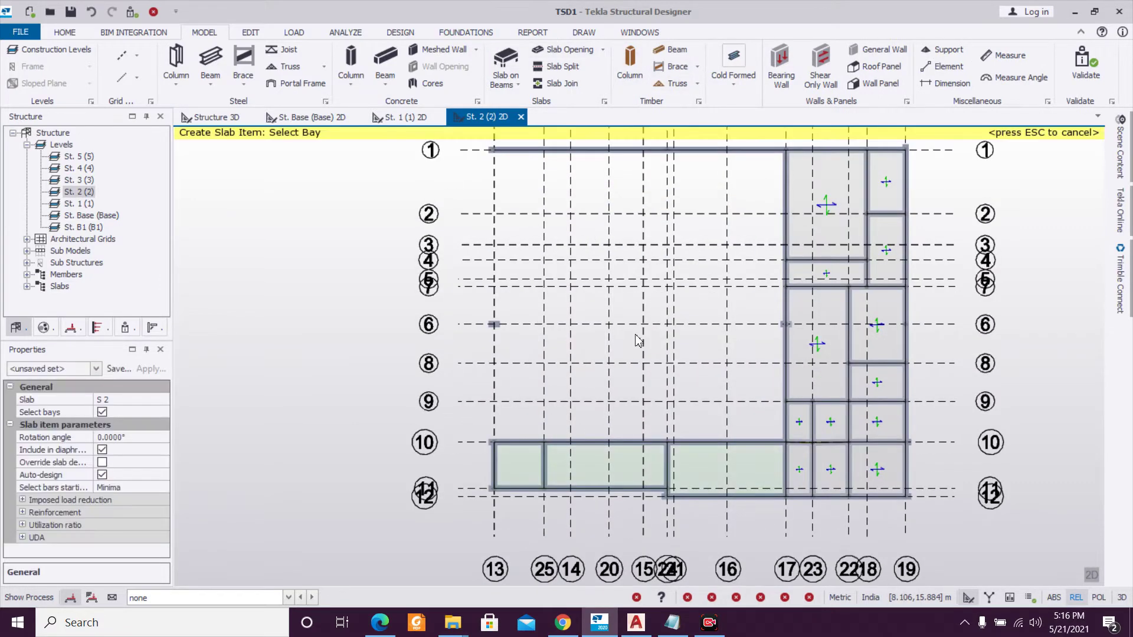
pyautogui.click(637, 470)
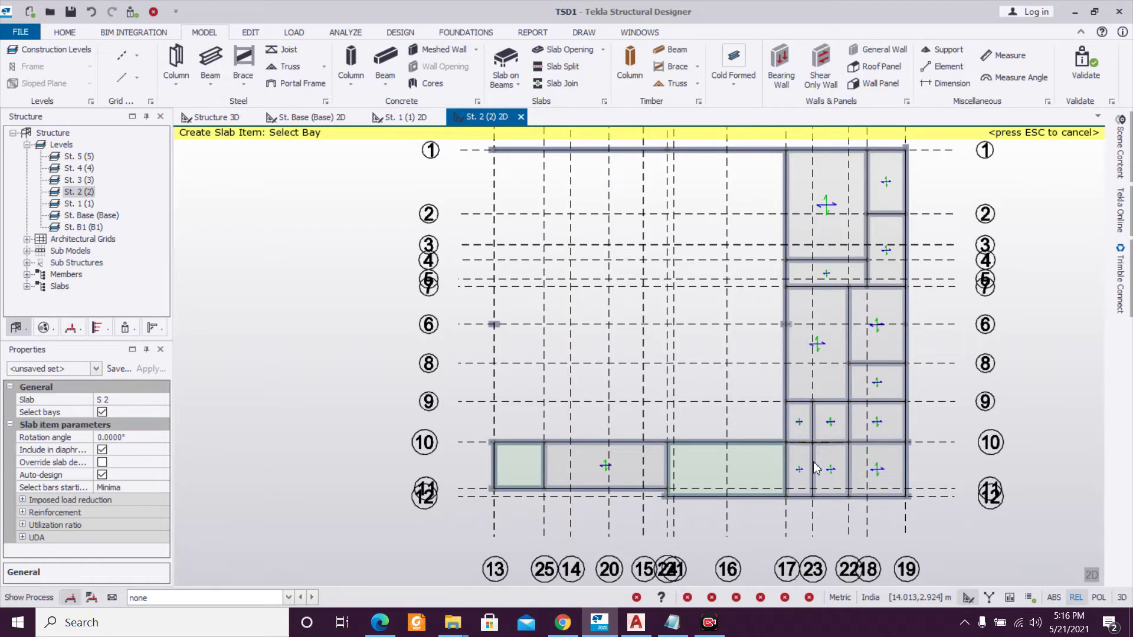
pyautogui.click(747, 480)
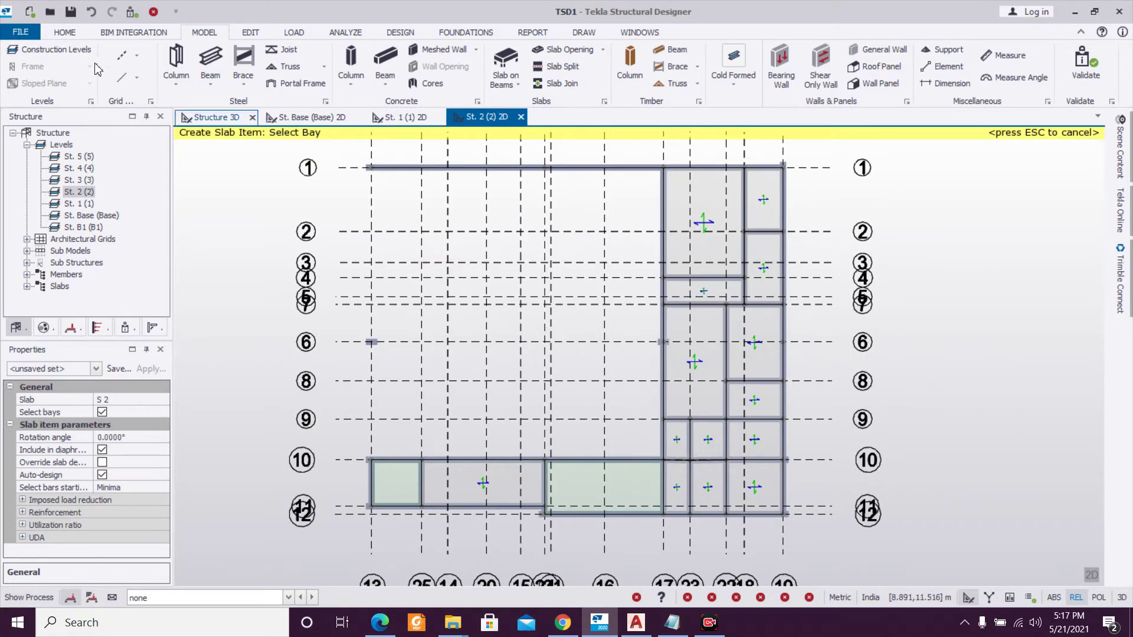
# Import the DXF file CL for Tekla into the level 2 plan as a shadow, with only layer 0 and units in mm.
pyautogui.click(137, 63)
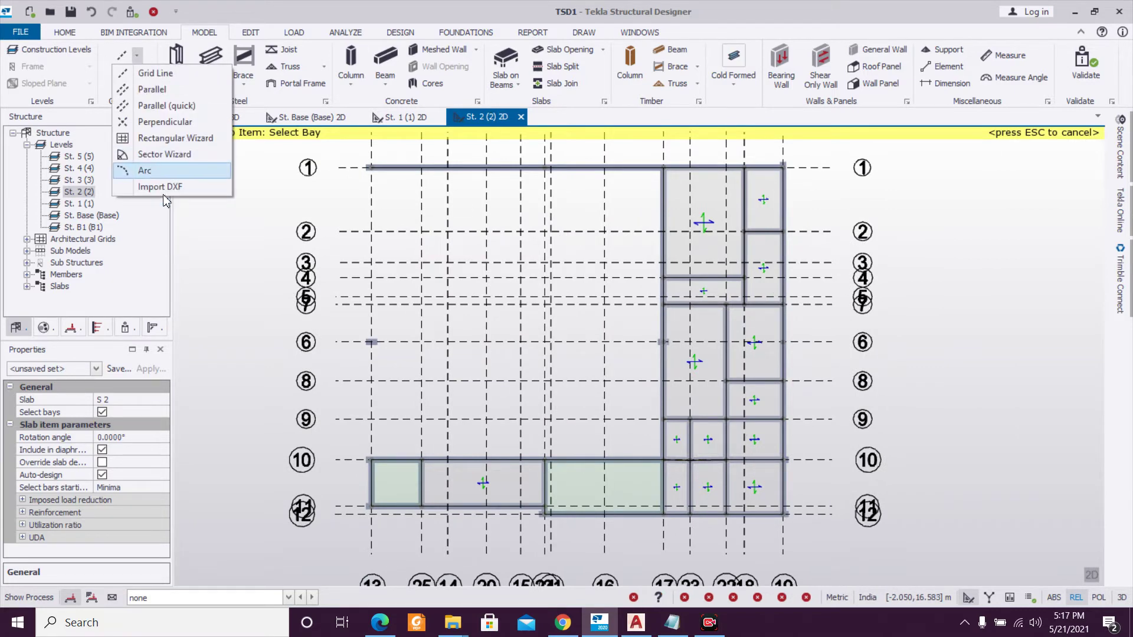
pyautogui.click(160, 186)
pyautogui.click(249, 111)
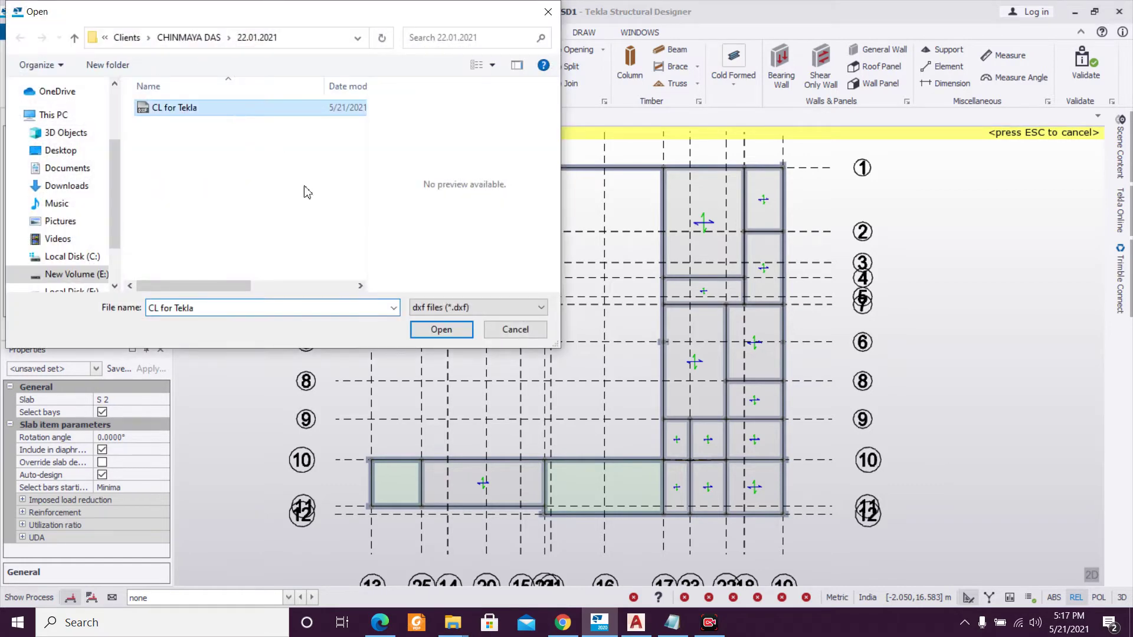
pyautogui.click(439, 329)
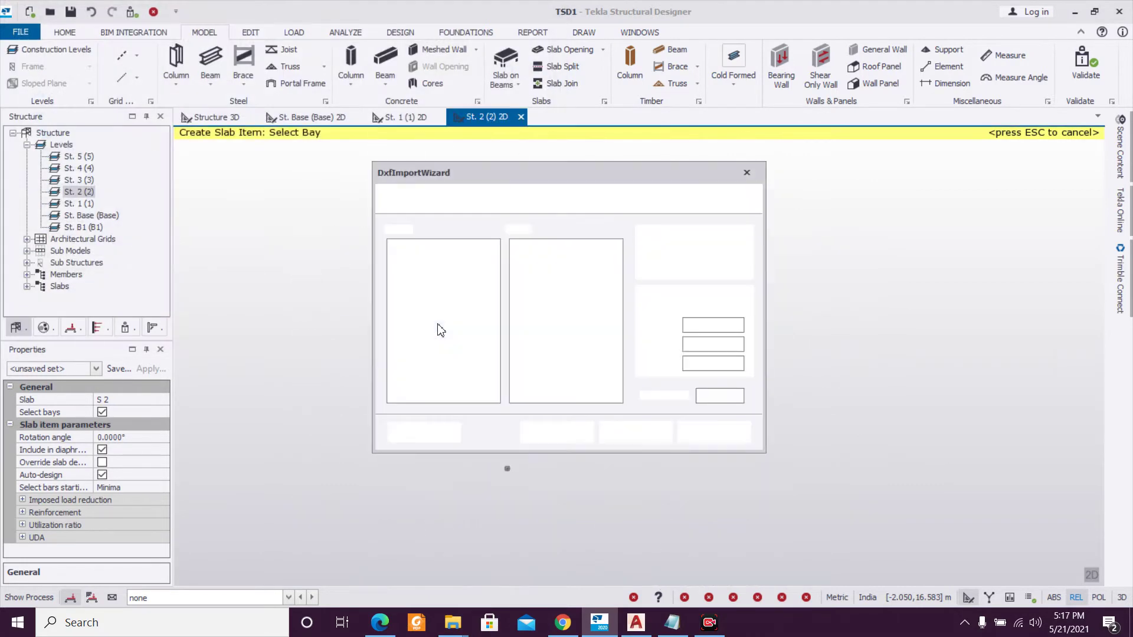
pyautogui.click(393, 266)
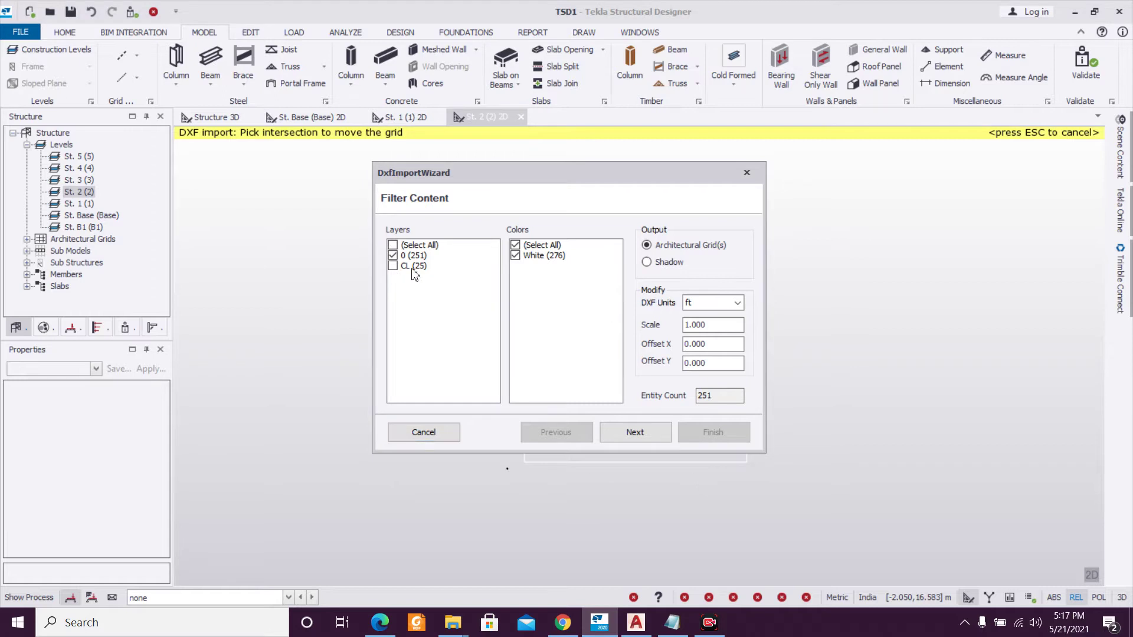
pyautogui.click(688, 302)
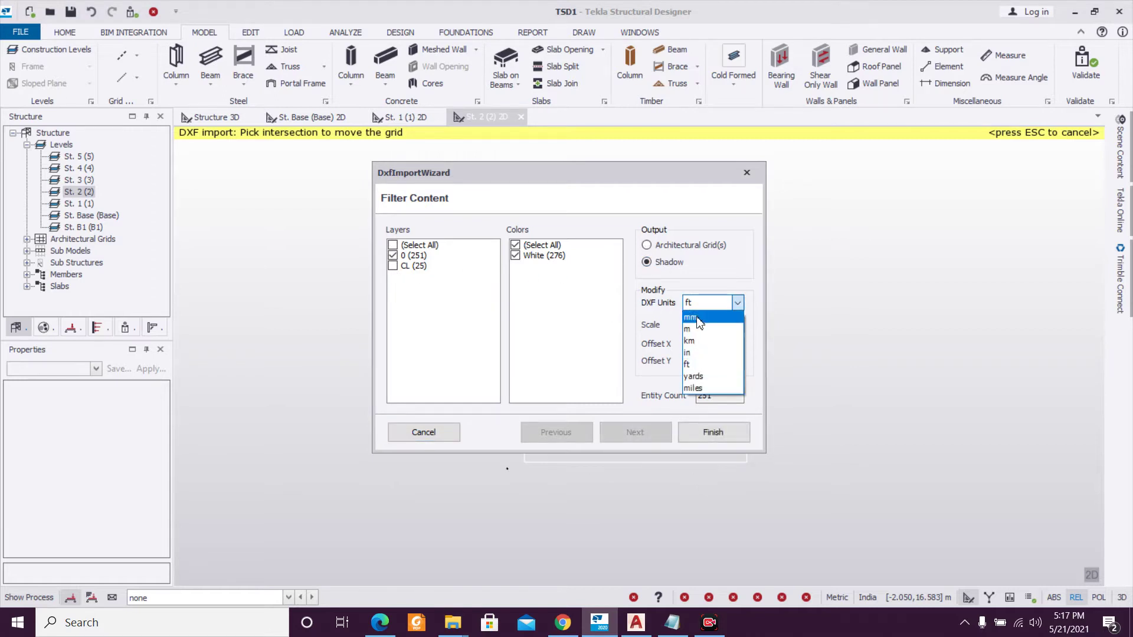
pyautogui.click(697, 320)
pyautogui.click(713, 433)
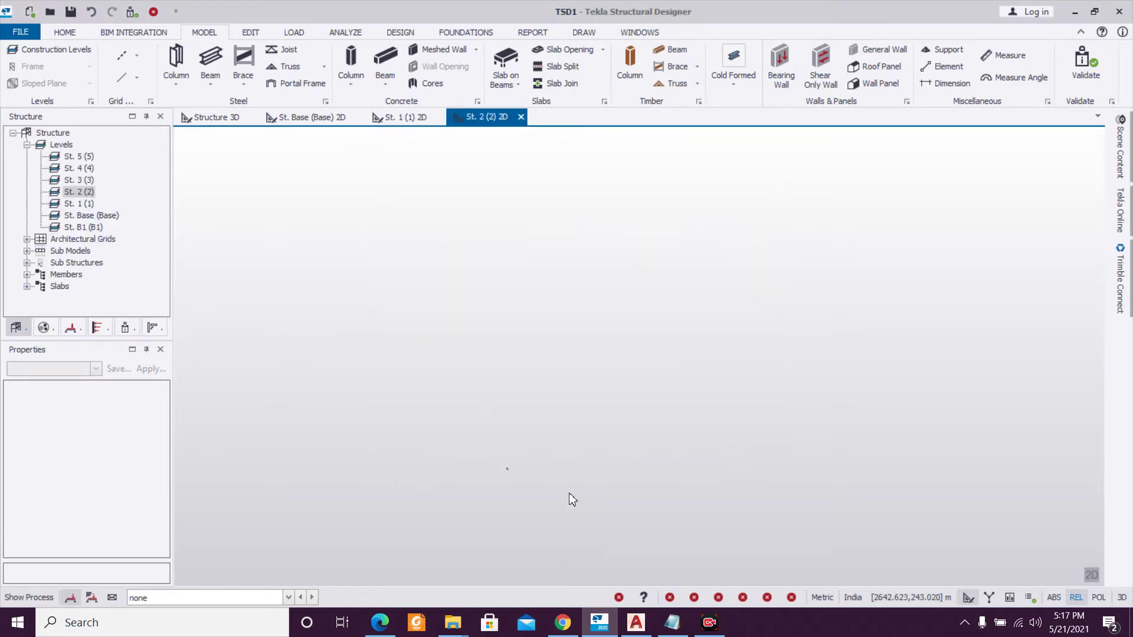
pyautogui.scroll(10, 424, 369)
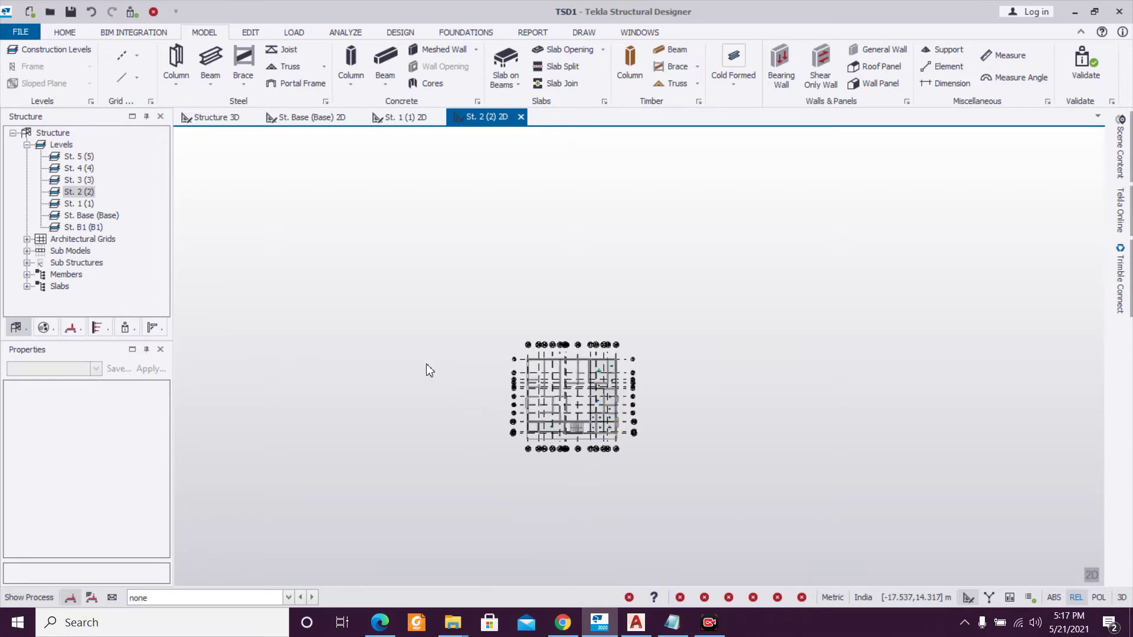
pyautogui.moveTo(751, 410); pyautogui.dragTo(671, 425, button='middle')
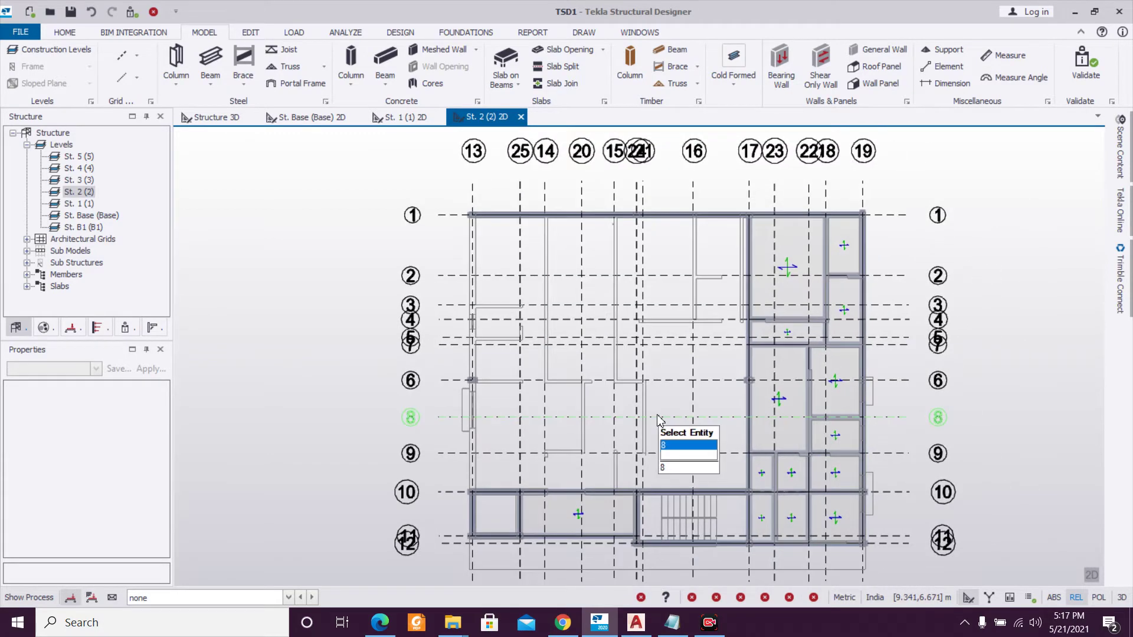
# Start placing cast-in-place concrete beams on the level 2 plan with the B250x400 property set.
pyautogui.click(384, 66)
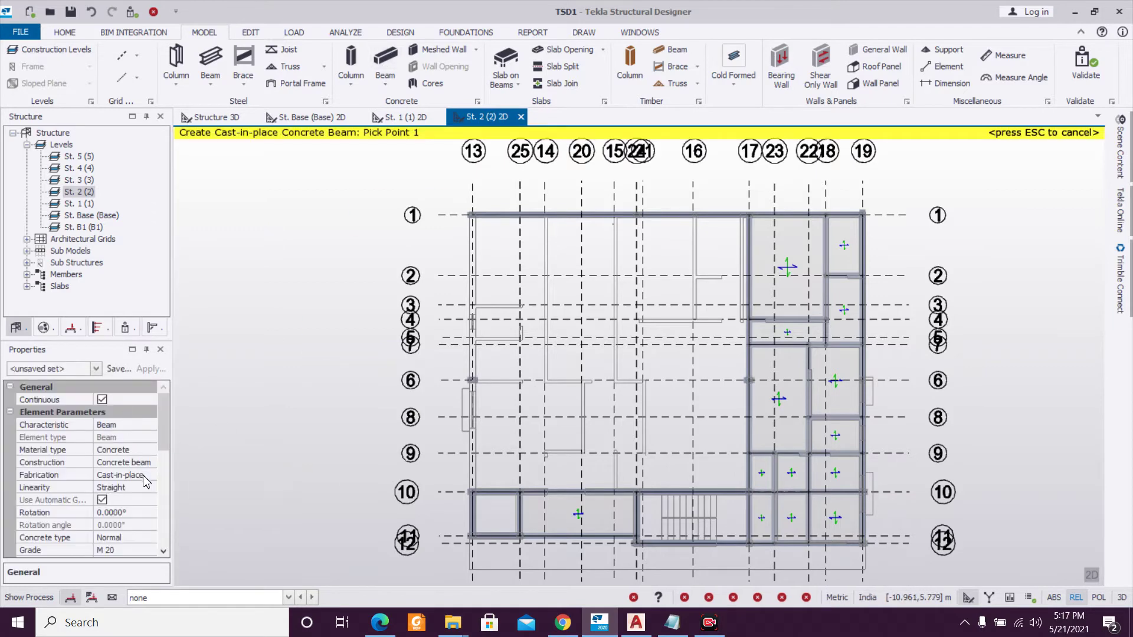
pyautogui.click(98, 369)
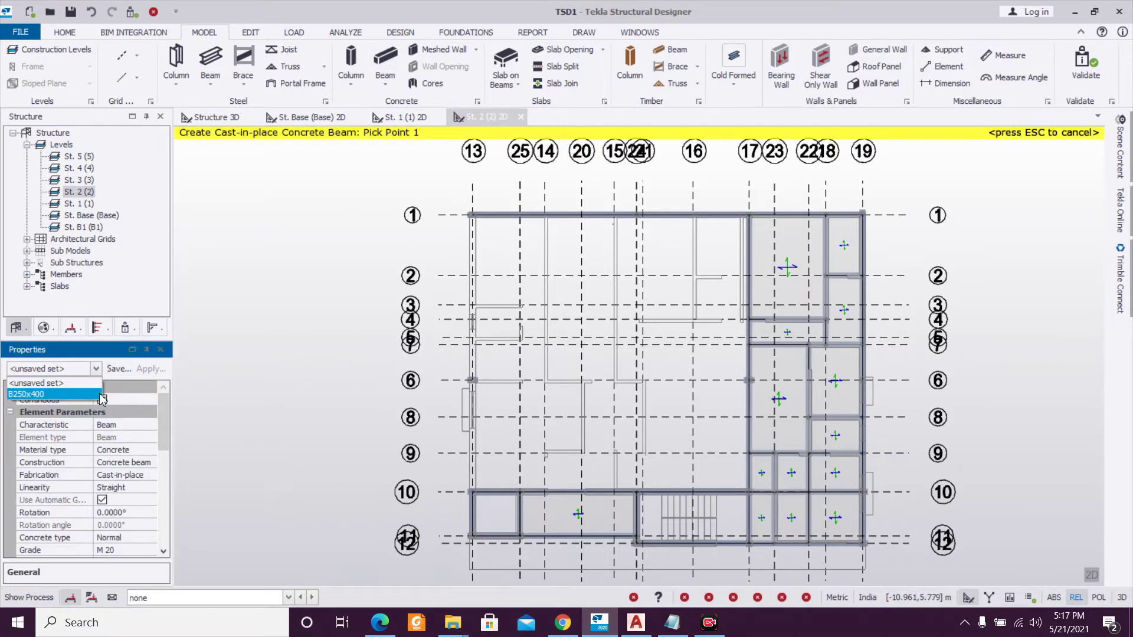
pyautogui.click(100, 393)
pyautogui.scroll(2, 735, 366)
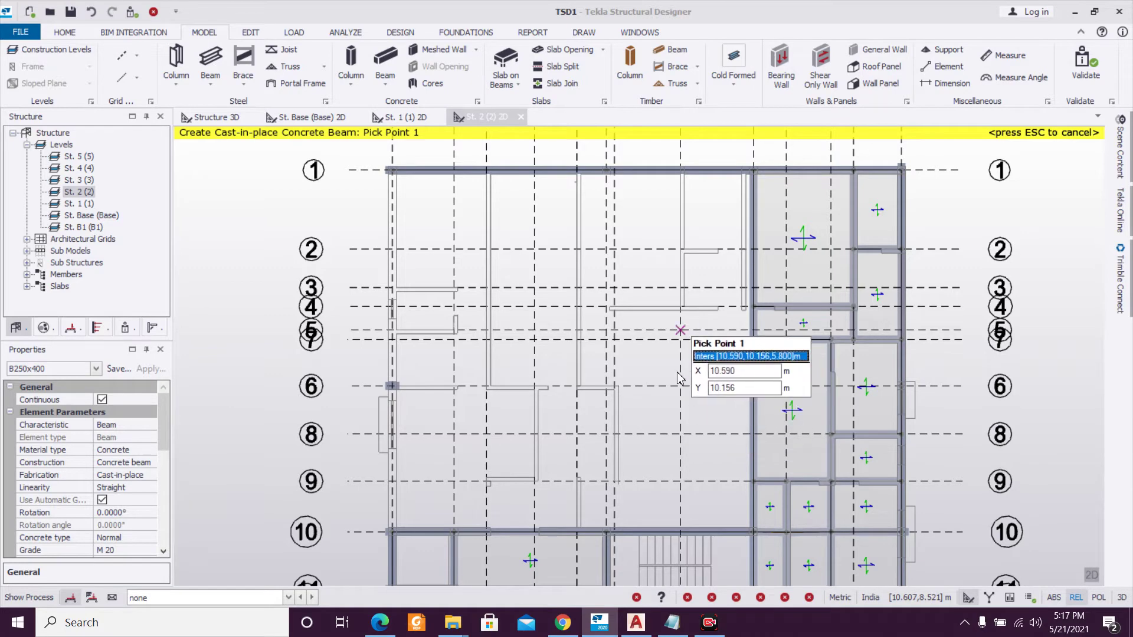
pyautogui.moveTo(691, 326); pyautogui.dragTo(665, 400, button='middle')
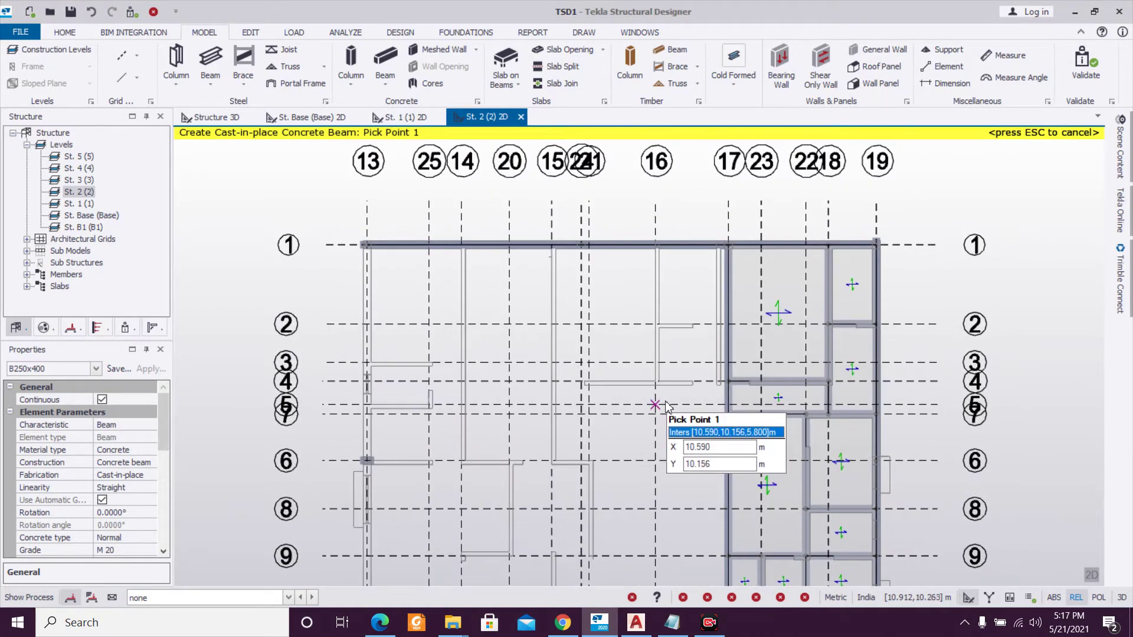
# Switch to AutoCAD to examine the room and wall layout in the centre-line floor plan, then return to Tekla Structural Designer.
pyautogui.scroll(-4, 589, 443)
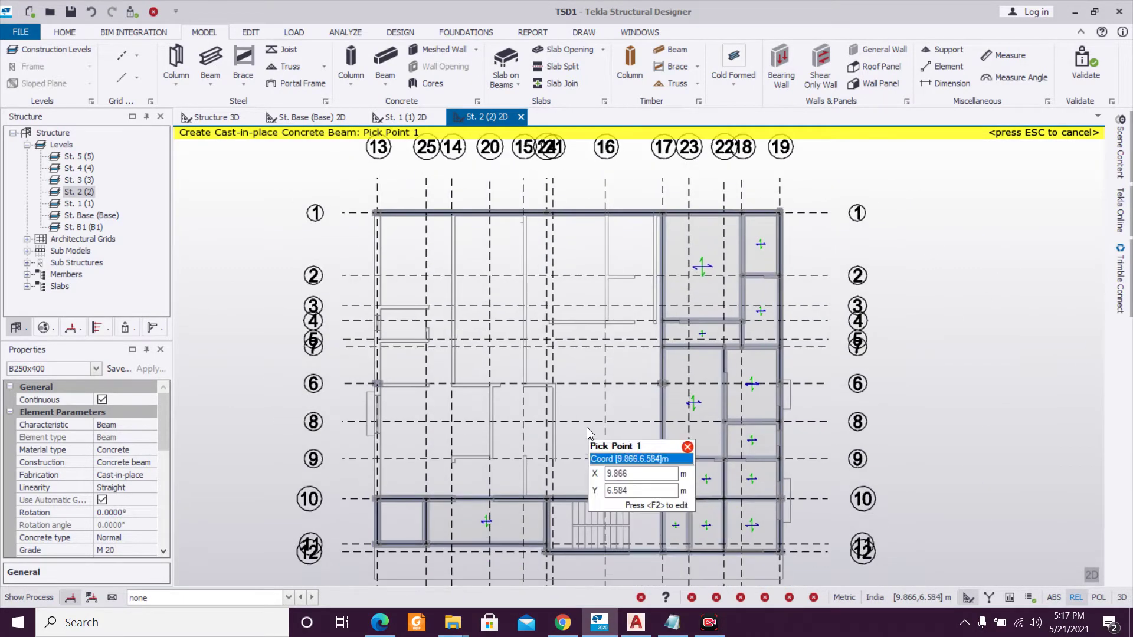
pyautogui.click(634, 625)
pyautogui.scroll(-4, 624, 486)
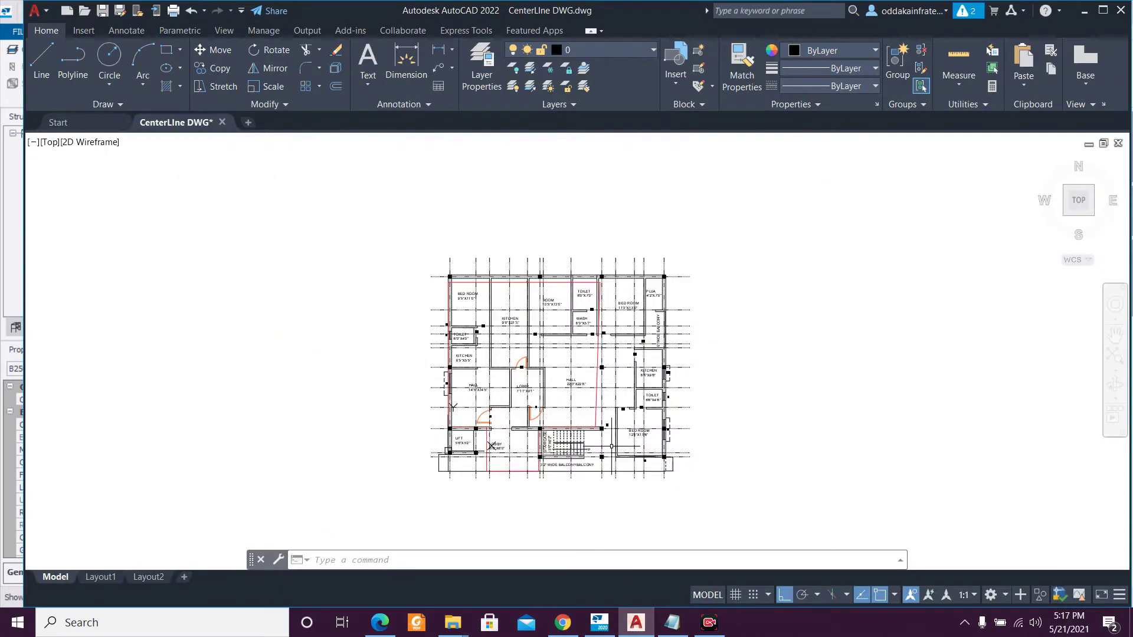
pyautogui.scroll(2, 612, 446)
pyautogui.moveTo(611, 447); pyautogui.dragTo(597, 479, button='middle')
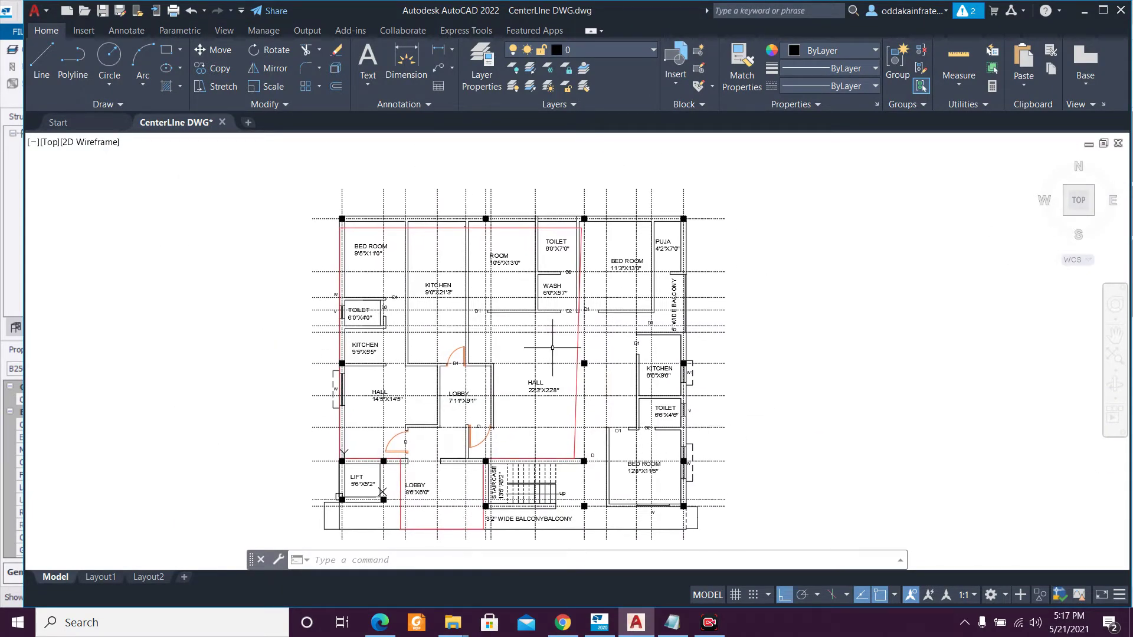
pyautogui.click(1087, 15)
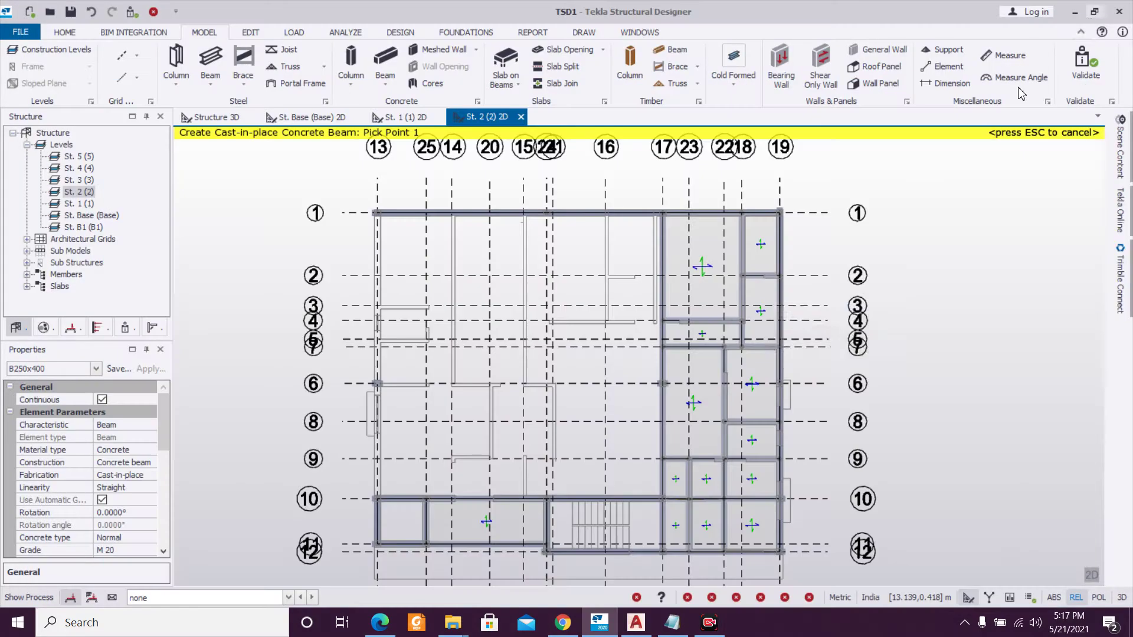
# Draw B250x400 concrete beams on grid line 2 from 16 to 17, and on grid line 16 from 4 to 1.
pyautogui.scroll(5, 613, 298)
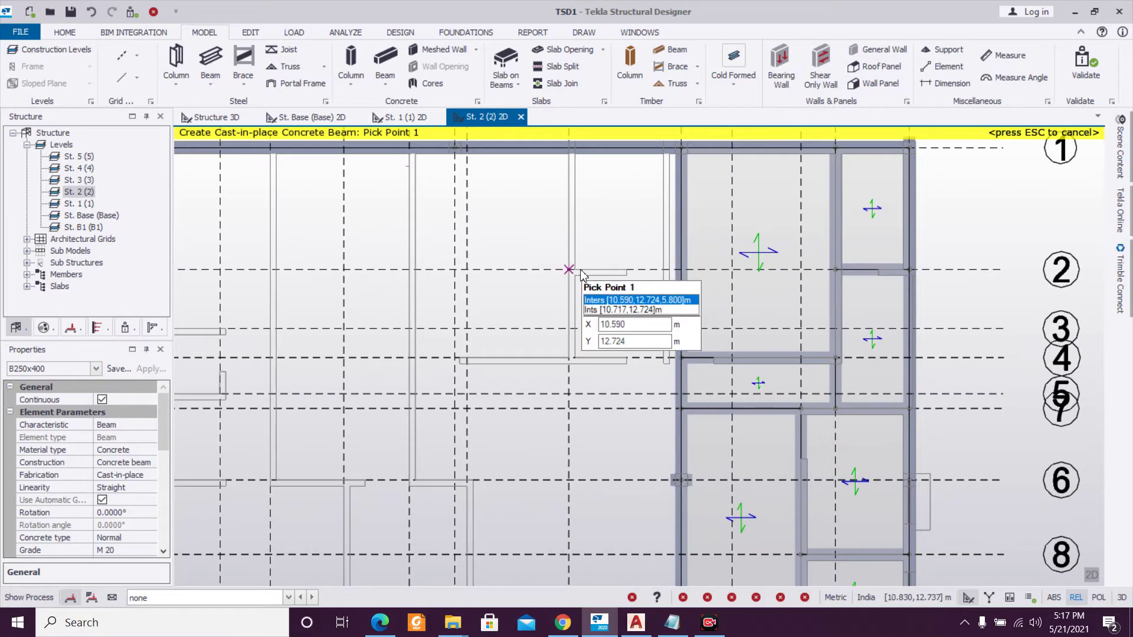
pyautogui.click(569, 270)
pyautogui.press('Escape')
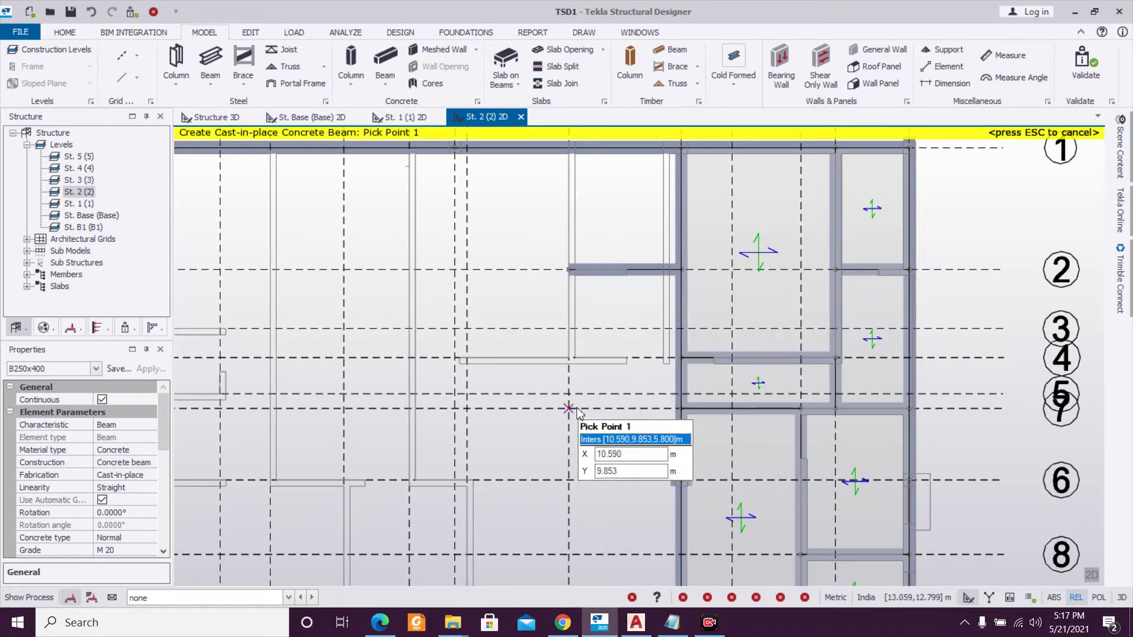
pyautogui.scroll(-3, 632, 412)
pyautogui.click(571, 372)
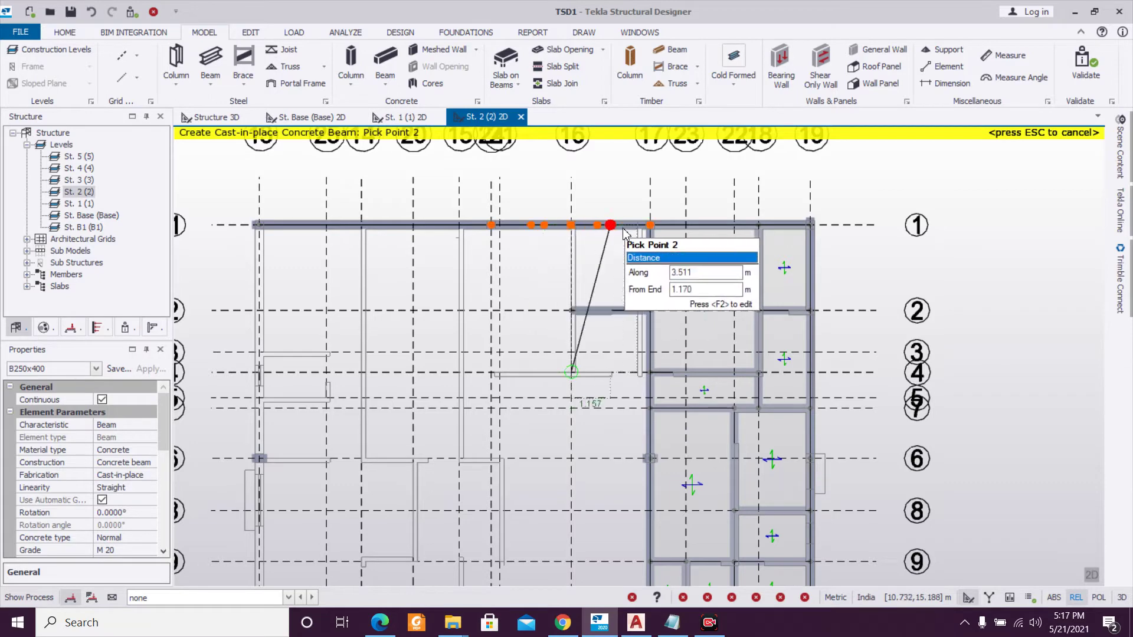
pyautogui.scroll(3, 602, 257)
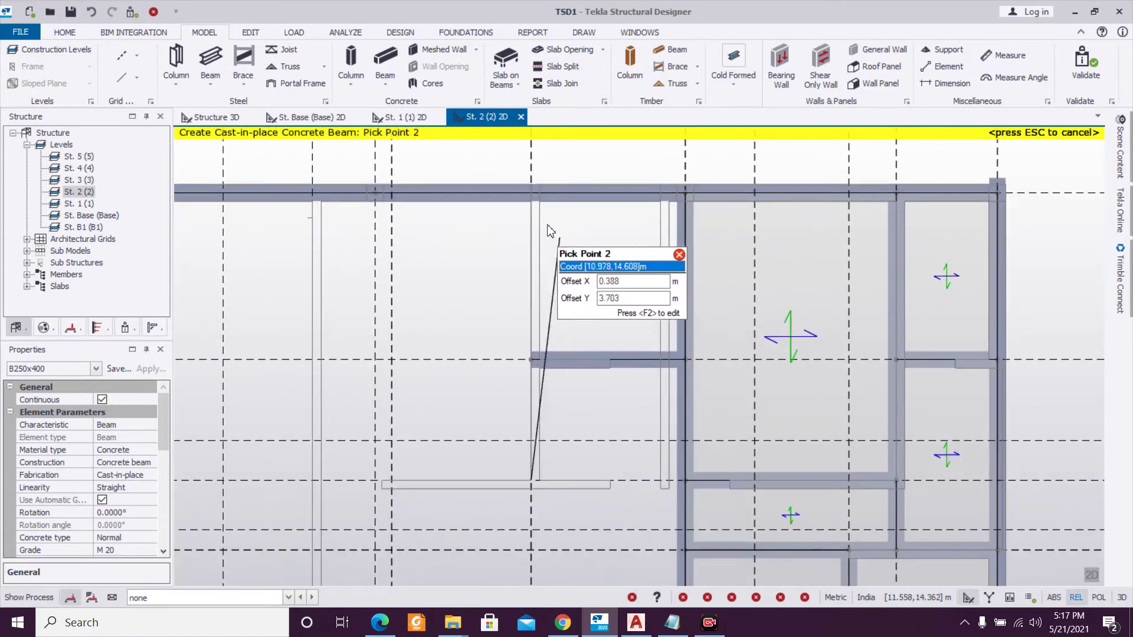
pyautogui.click(538, 208)
# Examine the wall outlines around grid lines 15 and 21 between grid lines 1 and 10 for remaining beam positions.
pyautogui.scroll(-6, 560, 330)
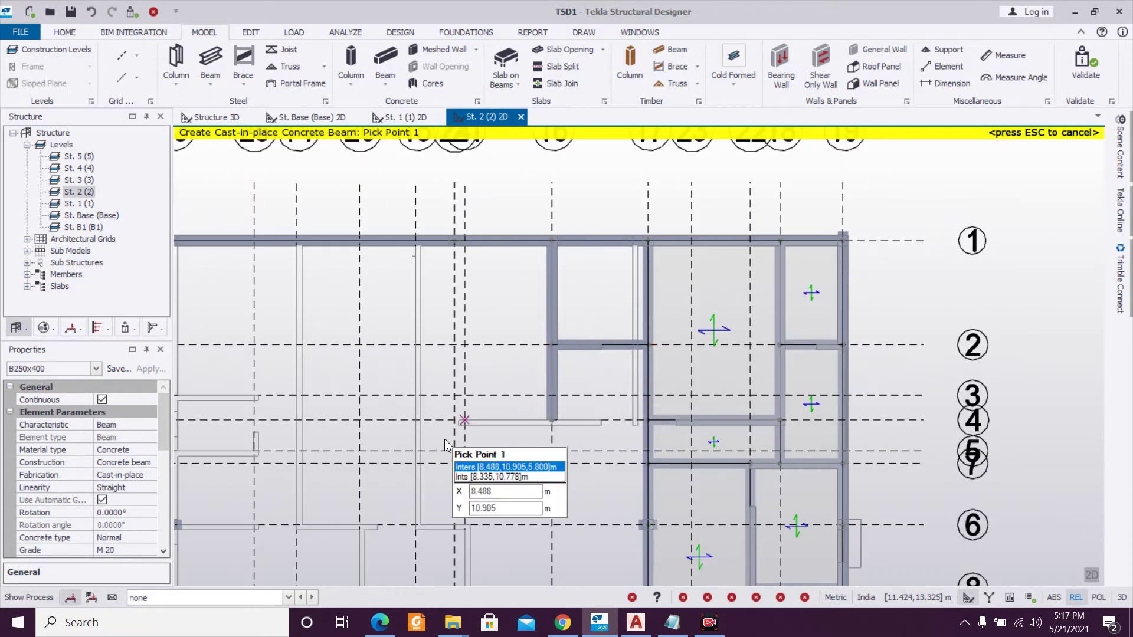
pyautogui.moveTo(554, 414); pyautogui.dragTo(555, 281, button='middle')
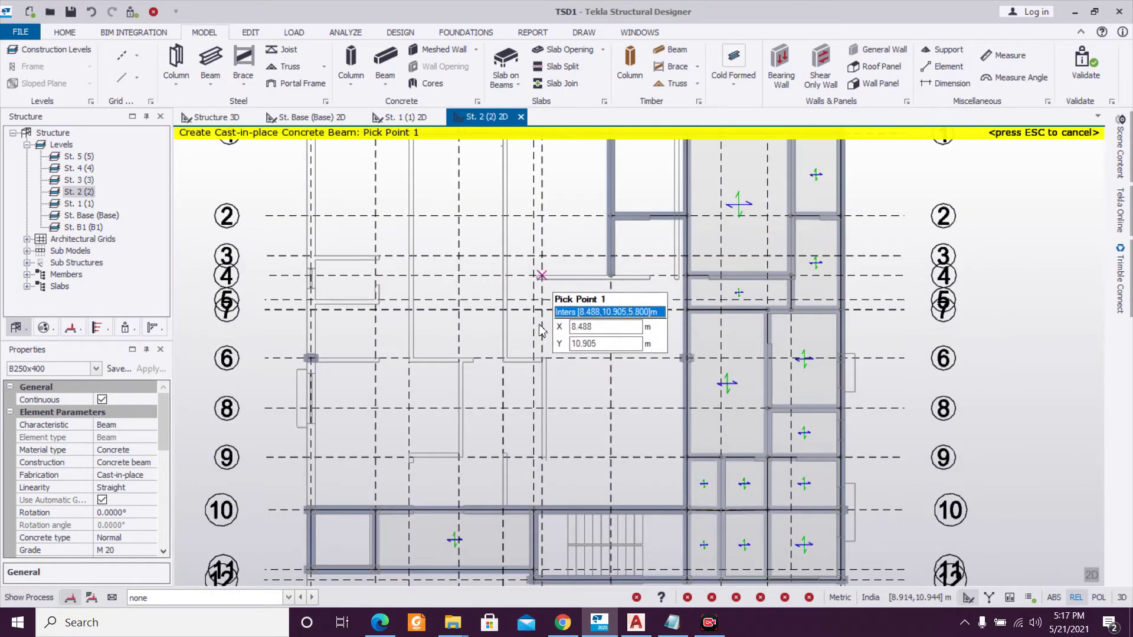
pyautogui.moveTo(501, 407); pyautogui.dragTo(522, 534, button='middle')
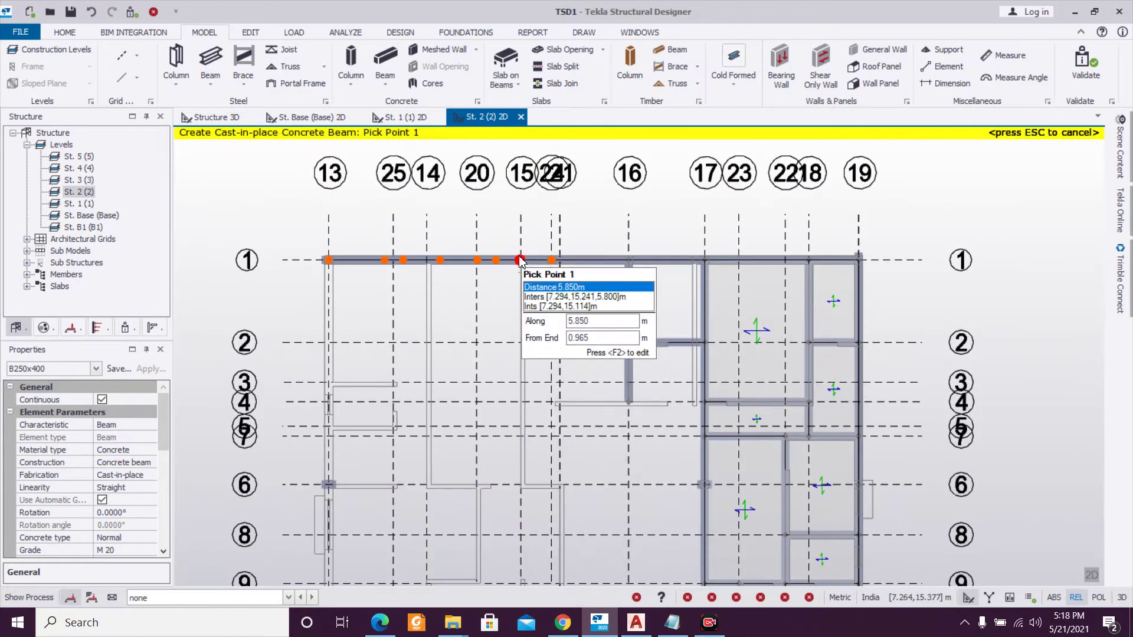
pyautogui.scroll(3, 527, 228)
pyautogui.scroll(3, 522, 280)
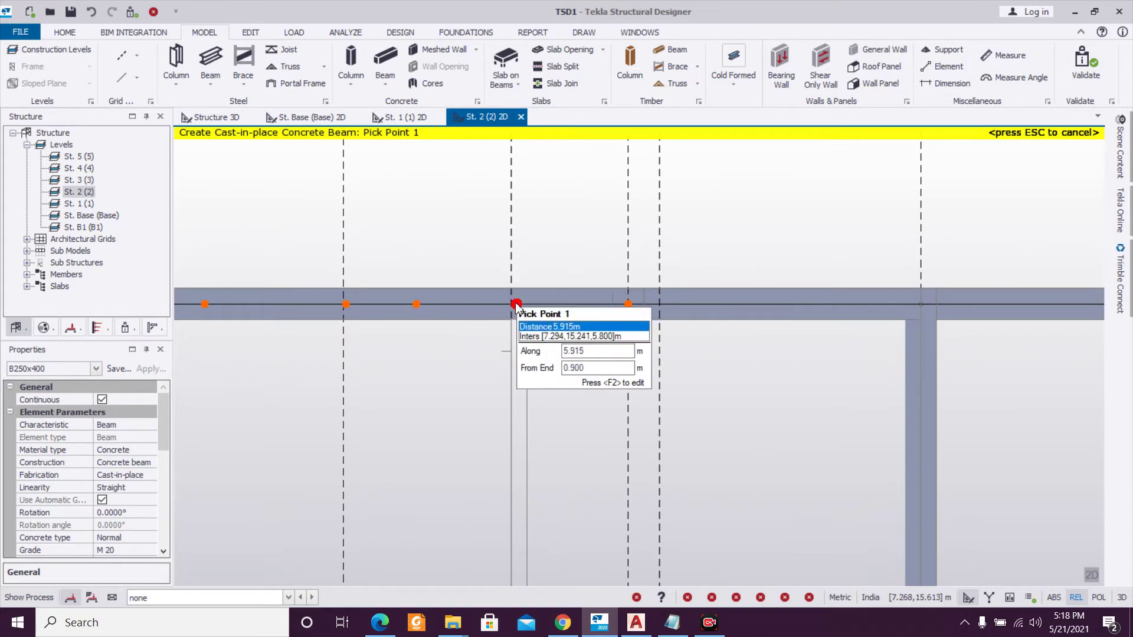
pyautogui.scroll(-3, 518, 368)
pyautogui.scroll(-3, 517, 370)
pyautogui.scroll(3, 516, 413)
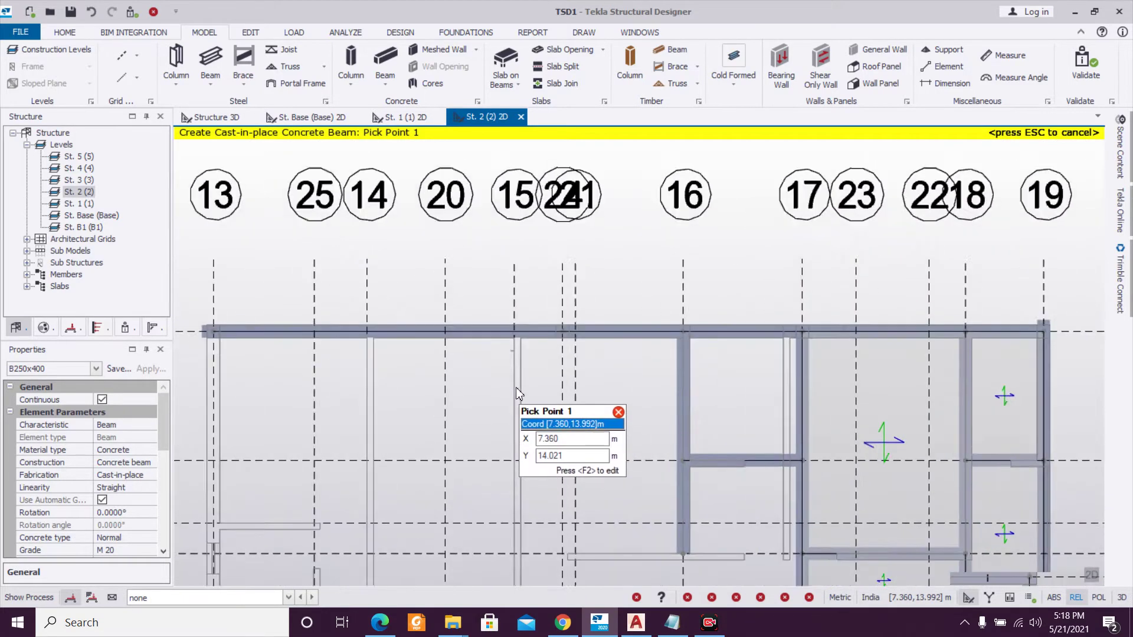
pyautogui.scroll(-3, 506, 301)
pyautogui.moveTo(494, 470); pyautogui.dragTo(487, 286, button='middle')
pyautogui.scroll(-3, 515, 409)
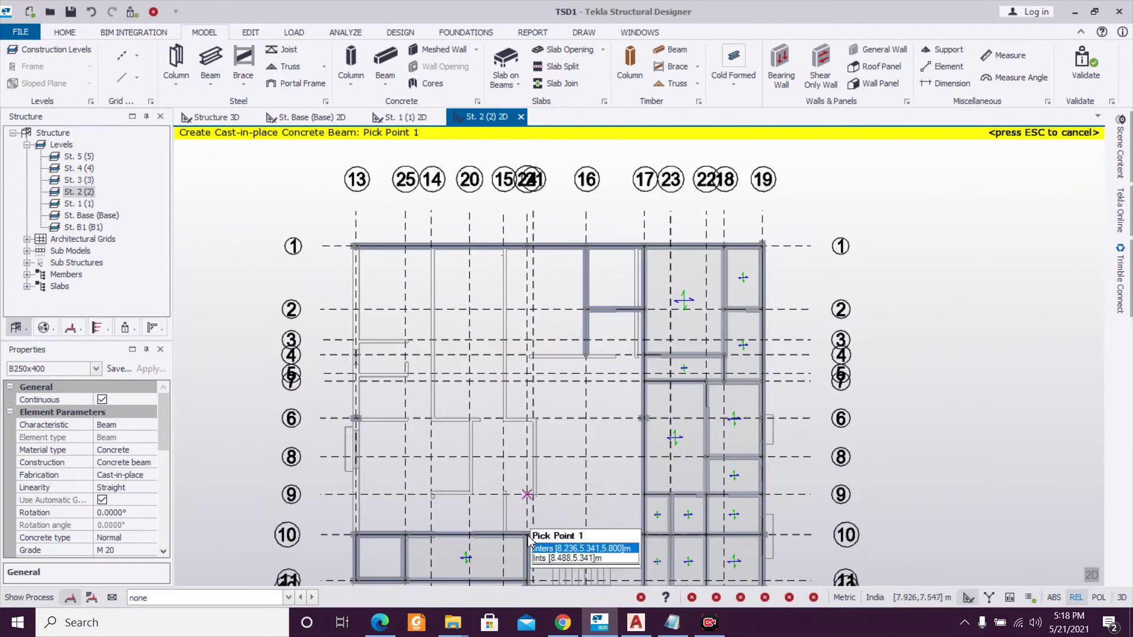
pyautogui.scroll(1, 518, 539)
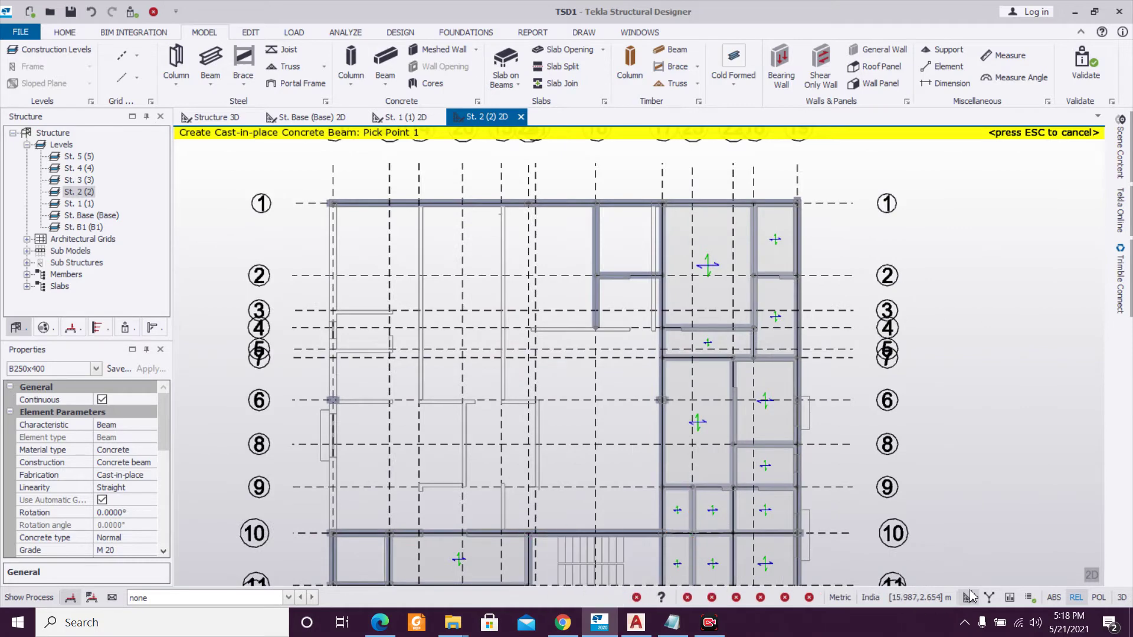
# Restart the concrete Beam command with the B250x400 property set.
pyautogui.press('Escape')
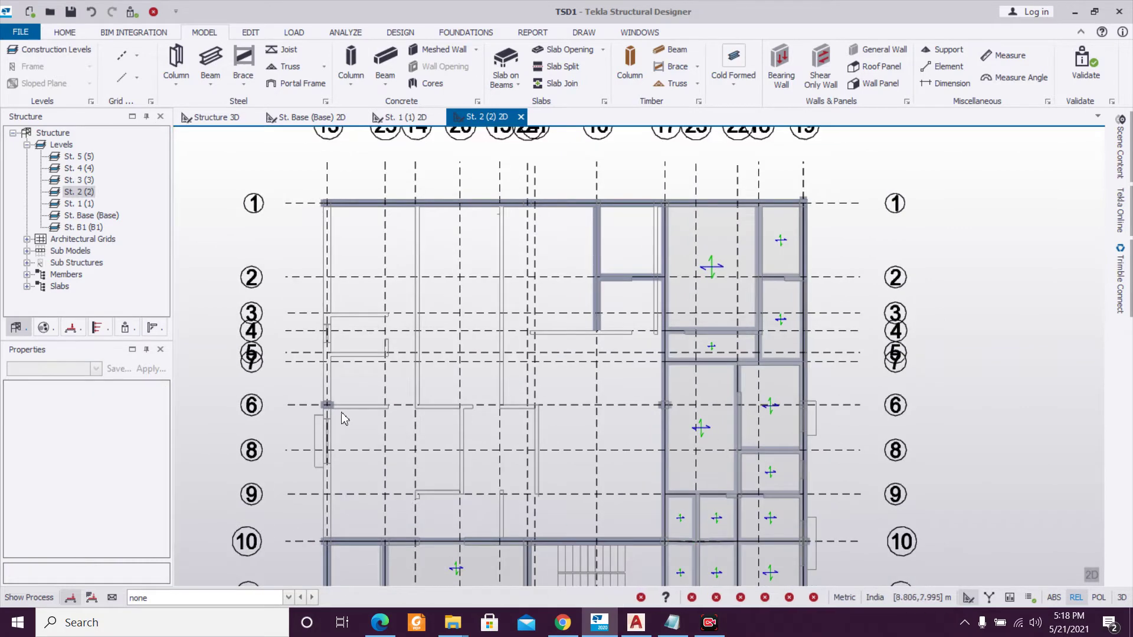
pyautogui.click(386, 59)
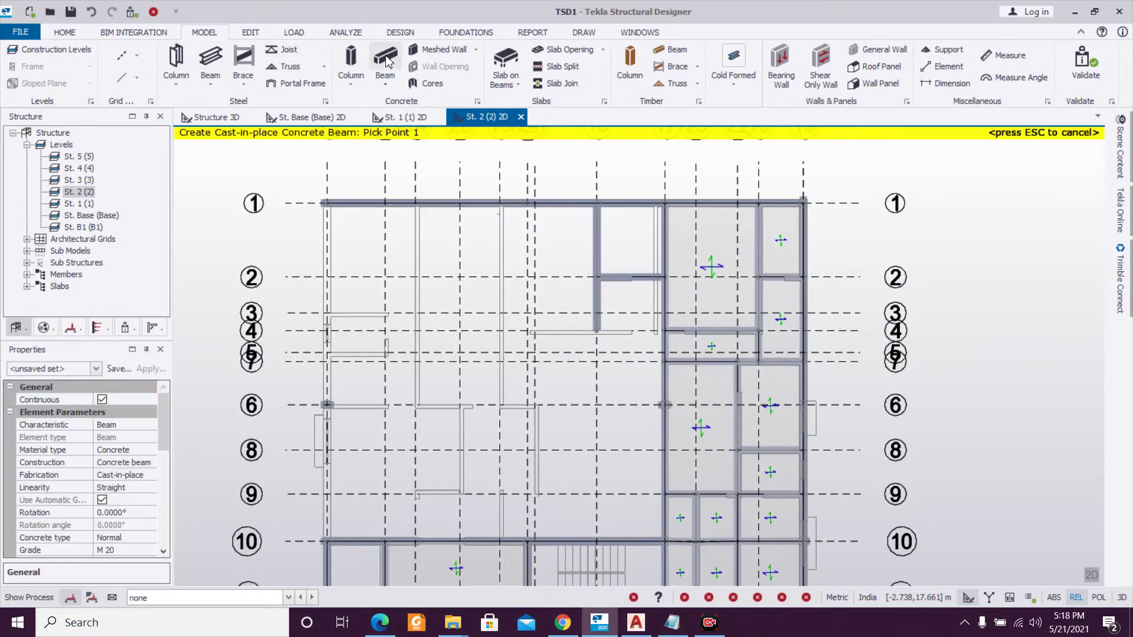
pyautogui.click(118, 369)
pyautogui.click(767, 197)
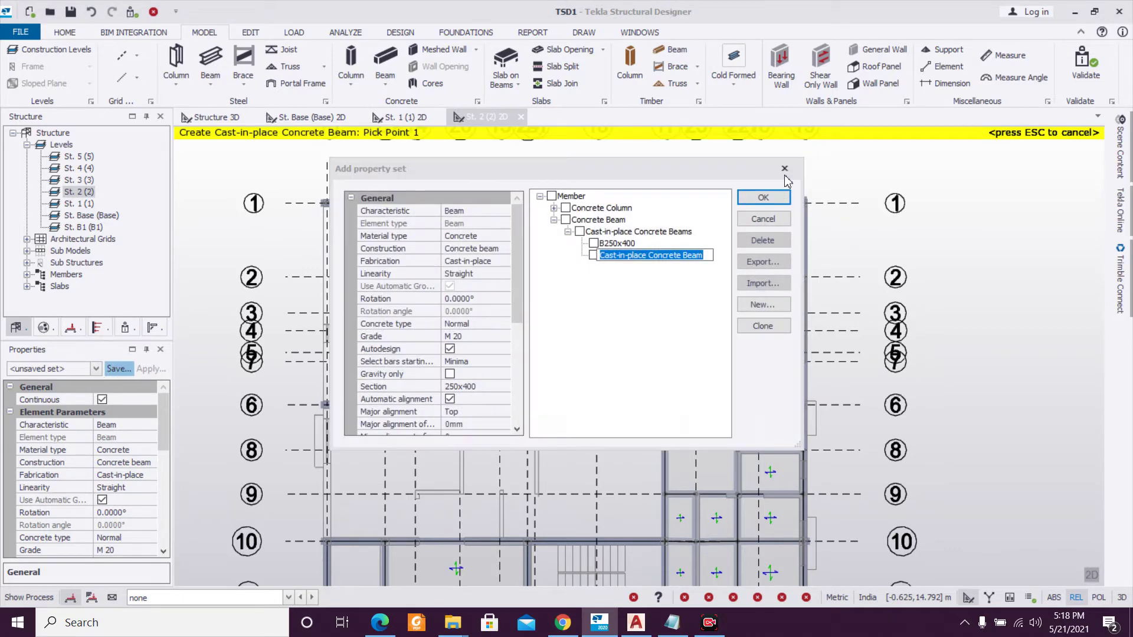
pyautogui.click(96, 369)
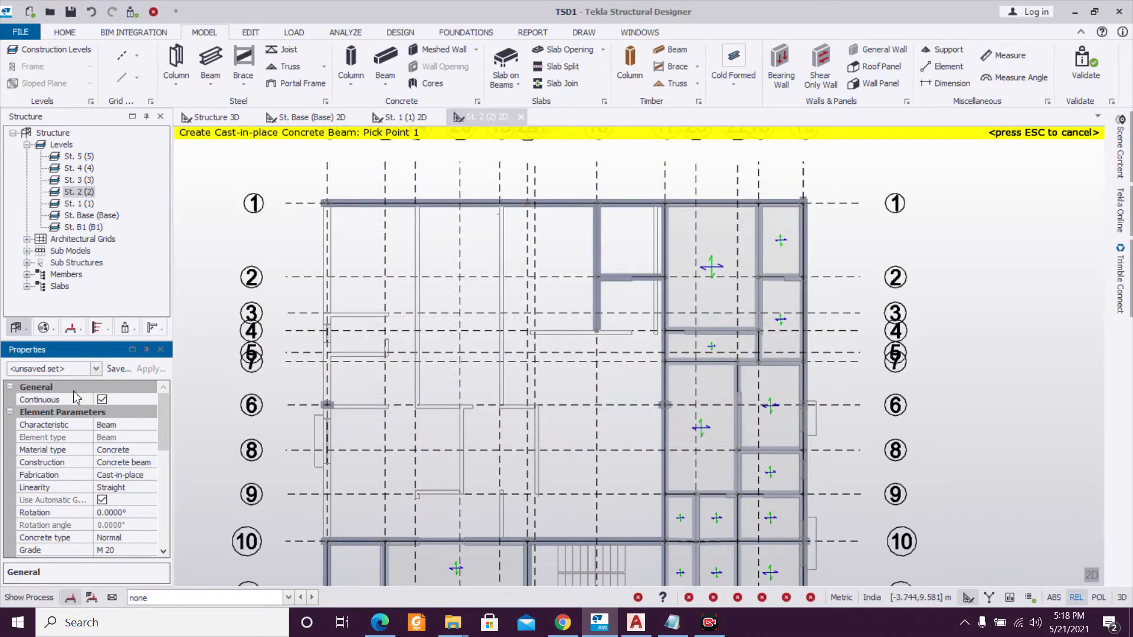
pyautogui.click(77, 393)
# Draw a concrete beam along grid line 9 from grid line 21 to grid line 13.
pyautogui.scroll(1, 319, 386)
pyautogui.scroll(1, 320, 387)
pyautogui.moveTo(550, 292); pyautogui.dragTo(542, 248, button='middle')
pyautogui.scroll(-1, 576, 336)
pyautogui.scroll(-2, 565, 360)
pyautogui.scroll(1, 477, 433)
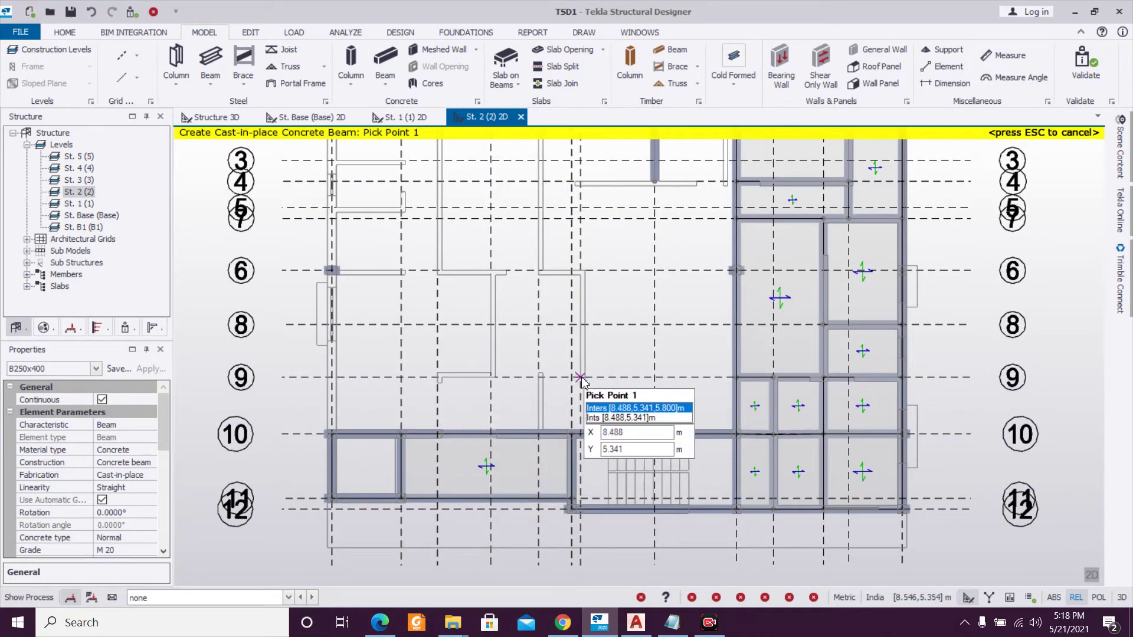
pyautogui.click(327, 372)
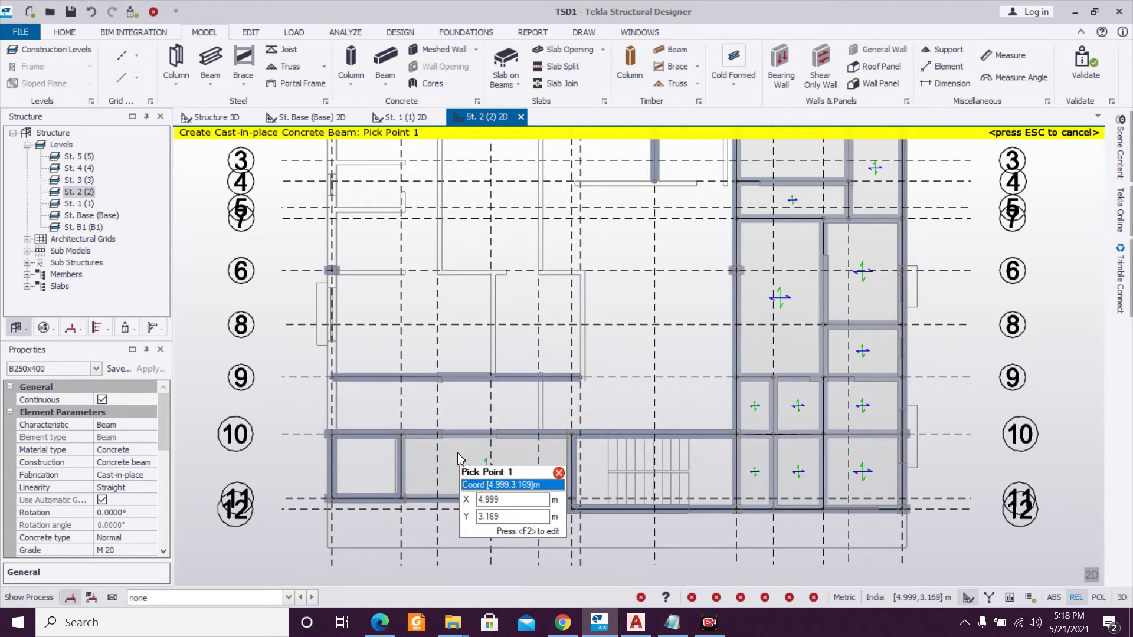
# Draw a concrete beam on grid line 20 from grid line 6 to the beam on grid line 9.
pyautogui.scroll(-2, 460, 435)
pyautogui.moveTo(612, 332); pyautogui.dragTo(625, 384, button='middle')
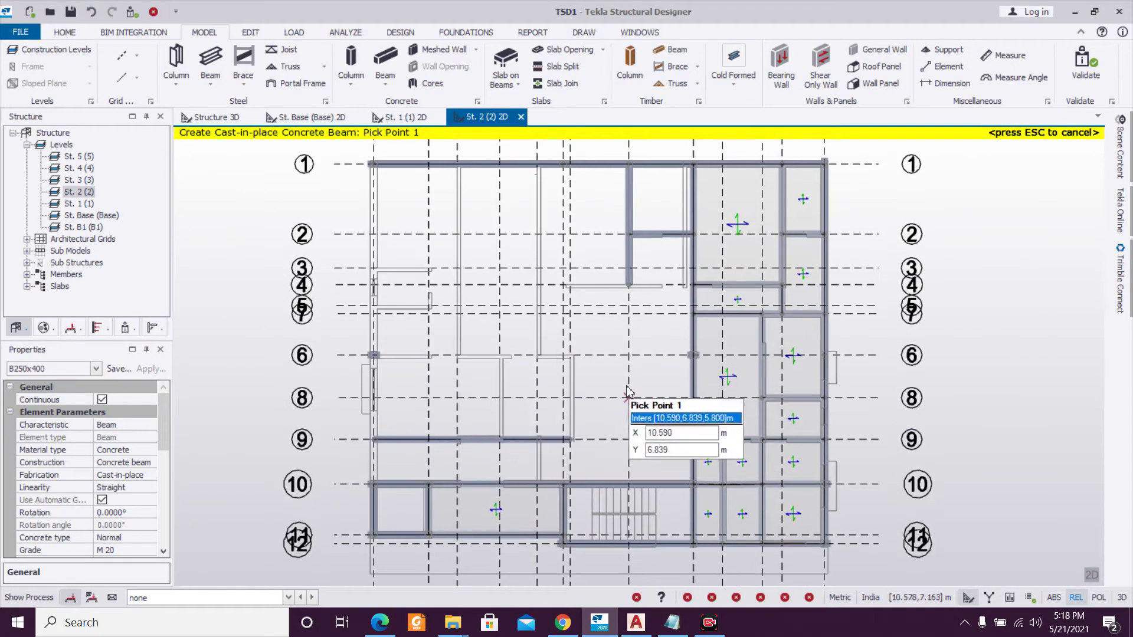
pyautogui.click(503, 363)
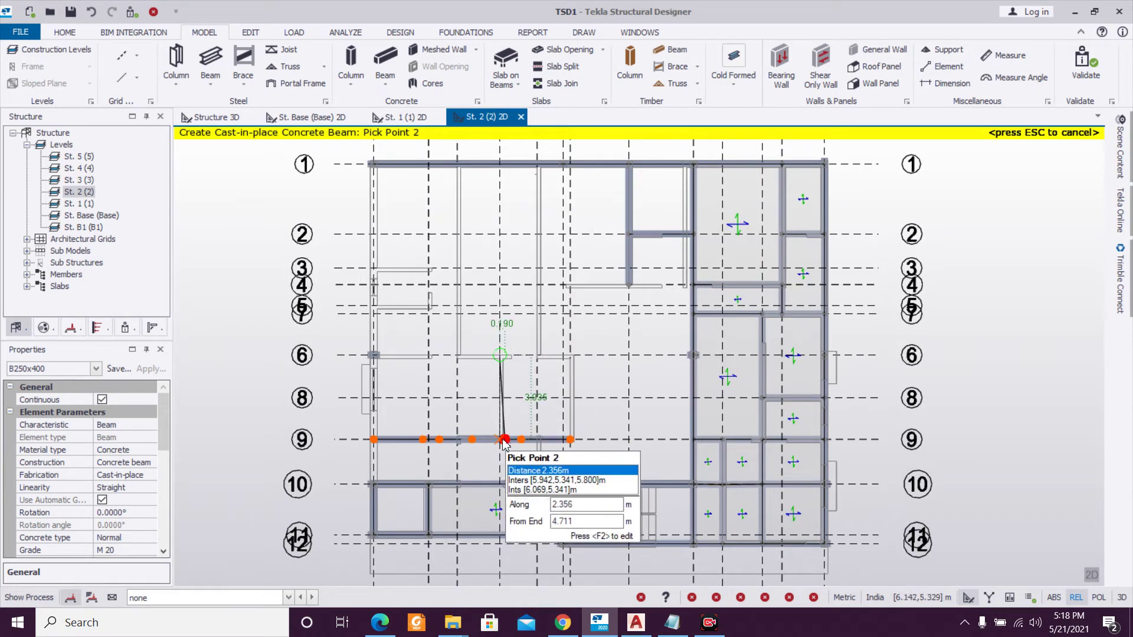
pyautogui.click(500, 440)
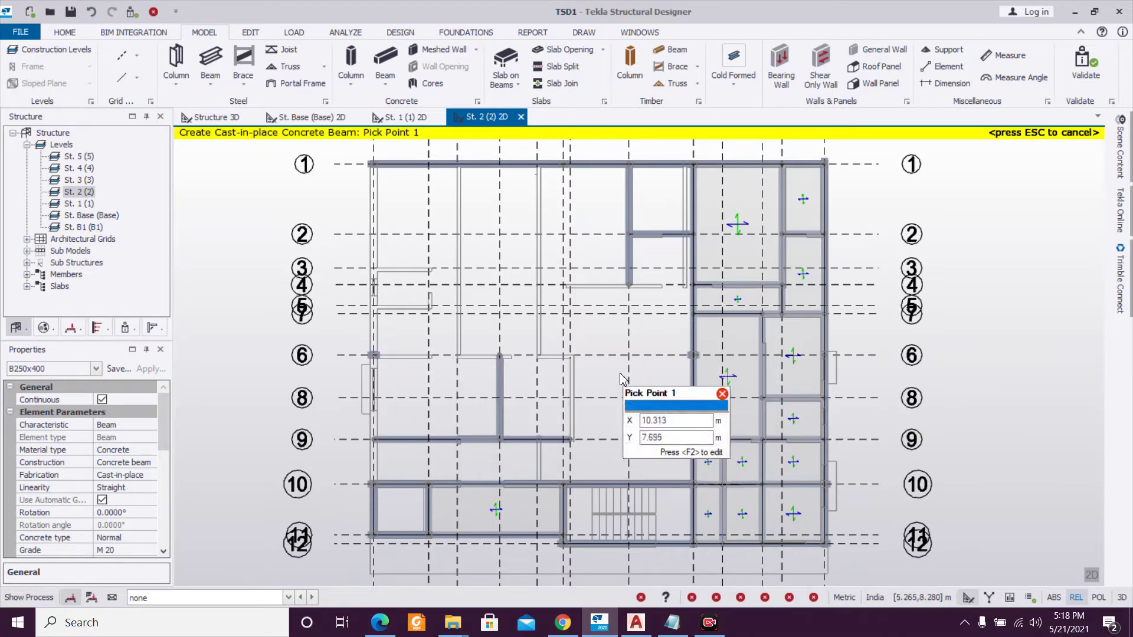
# Draw concrete beams on grid lines 14 and 15, each running from grid line 6 to the beam on grid line 1.
pyautogui.click(462, 287)
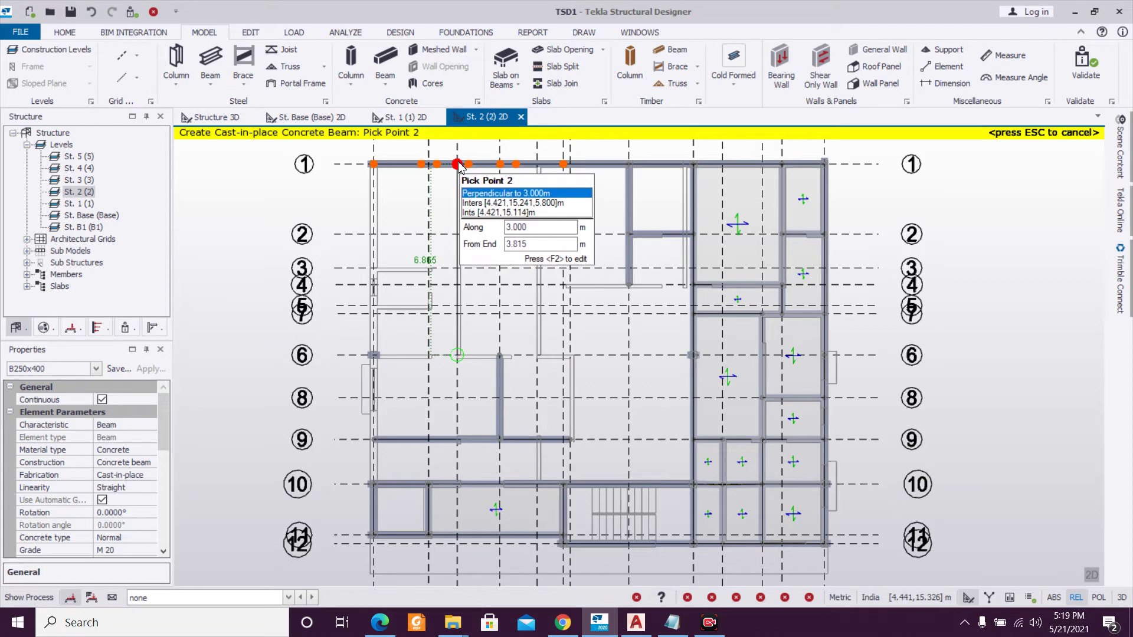
pyautogui.click(457, 164)
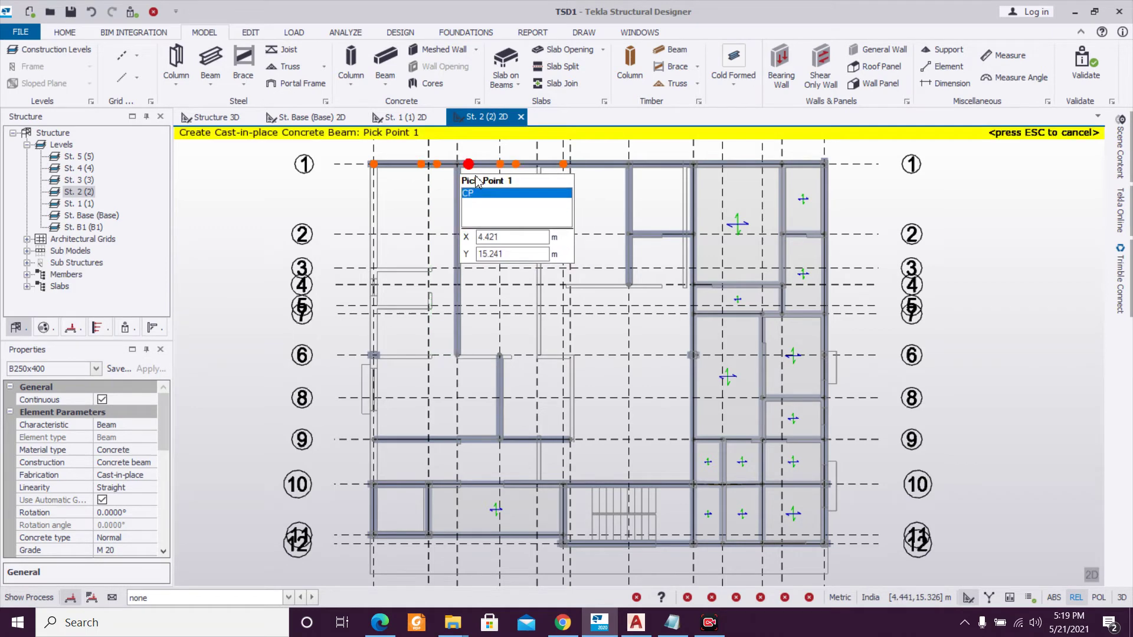
pyautogui.click(537, 354)
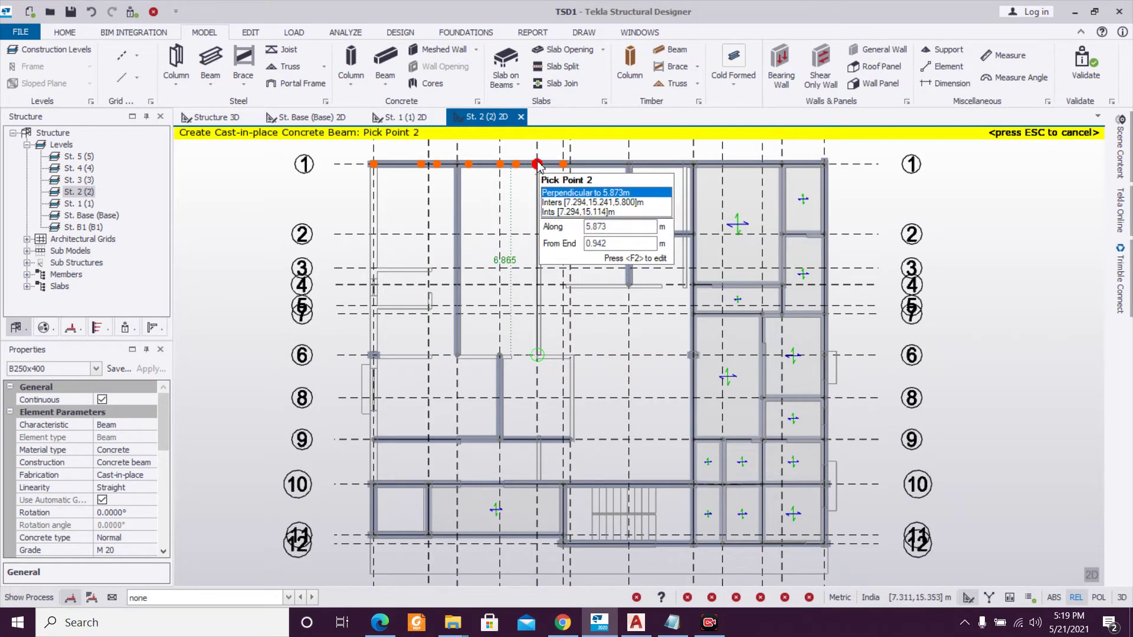
pyautogui.click(537, 165)
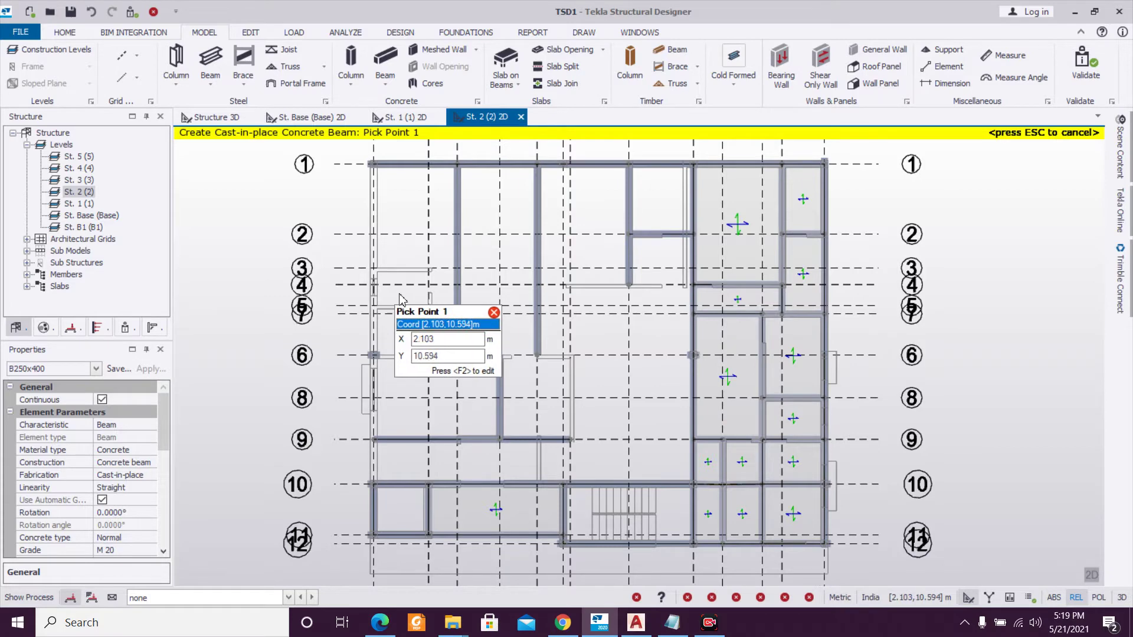
# Draw concrete beams along grid line 4 from 17 to 15 and along grid line 3 from 13 to 14.
pyautogui.click(690, 290)
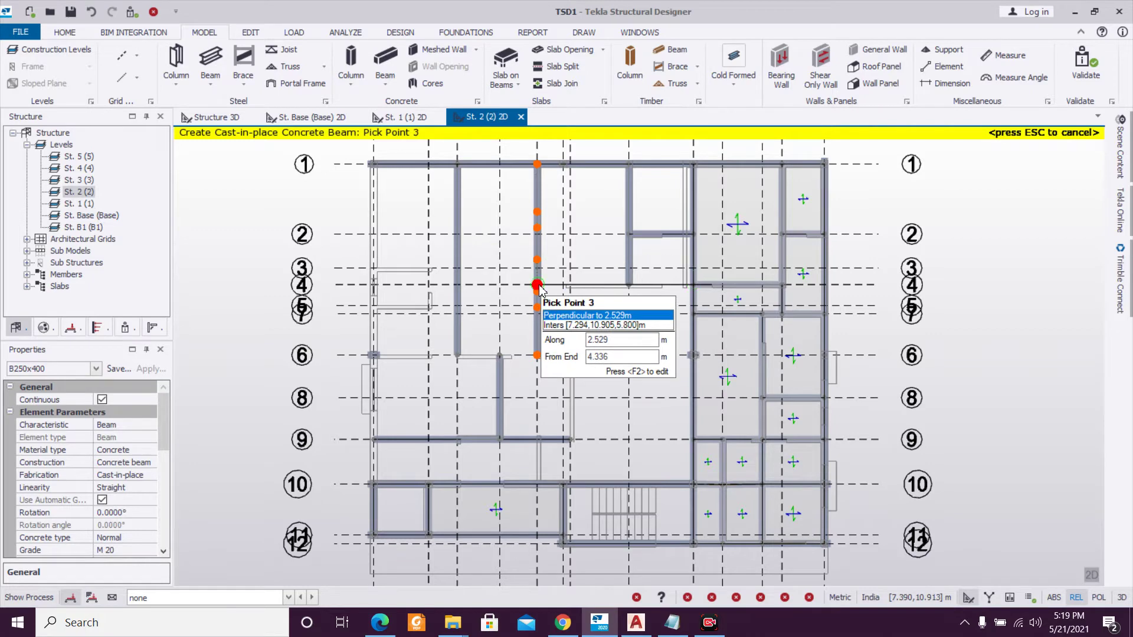
pyautogui.press('Escape')
pyautogui.click(373, 269)
pyautogui.click(455, 266)
pyautogui.press('Escape')
# Try a concrete beam along grid line 5 from grid line 13 to grid line 14.
pyautogui.click(373, 305)
pyautogui.click(456, 306)
pyautogui.press('Escape')
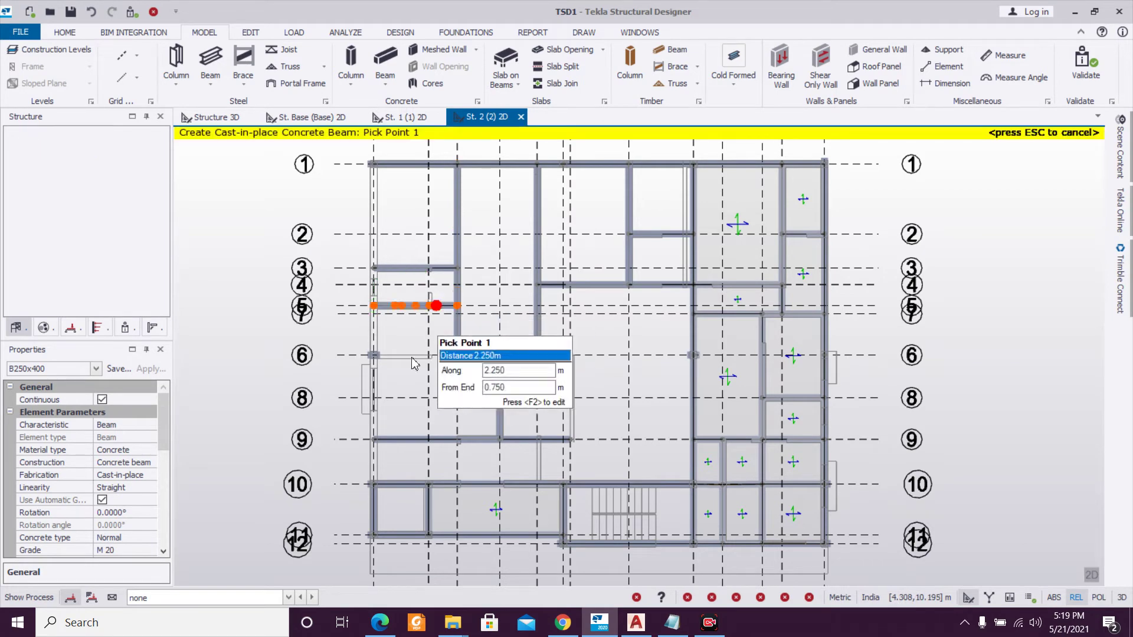
# Draw concrete beams on grid line 25 between grid lines 5 and 3, and along grid line 5 from 13 to 14.
pyautogui.scroll(1, 394, 379)
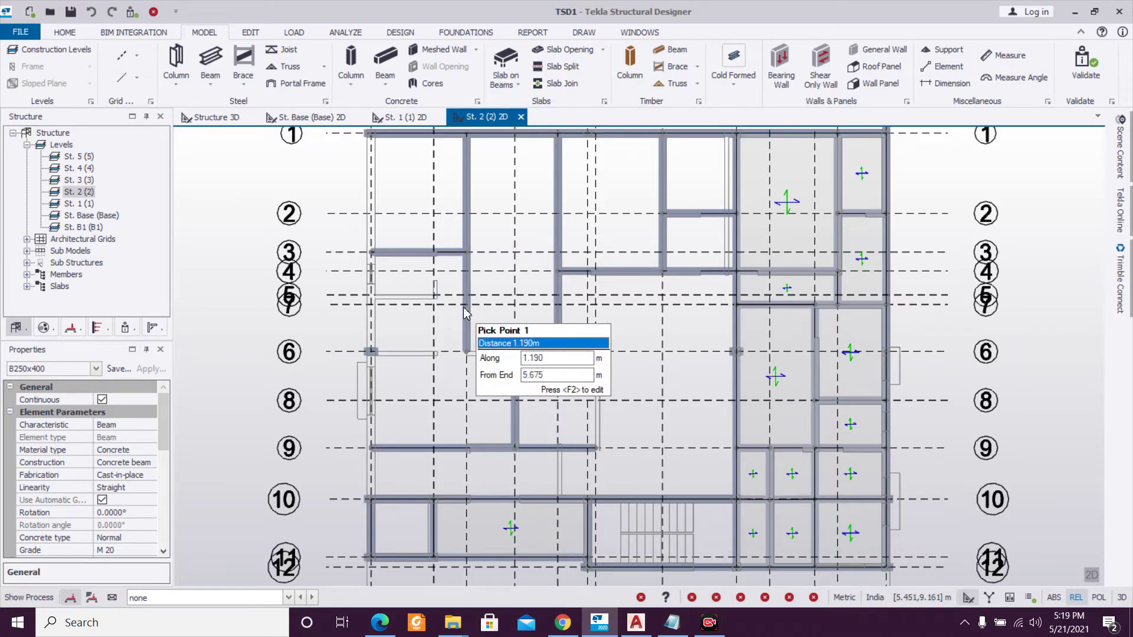
pyautogui.click(431, 253)
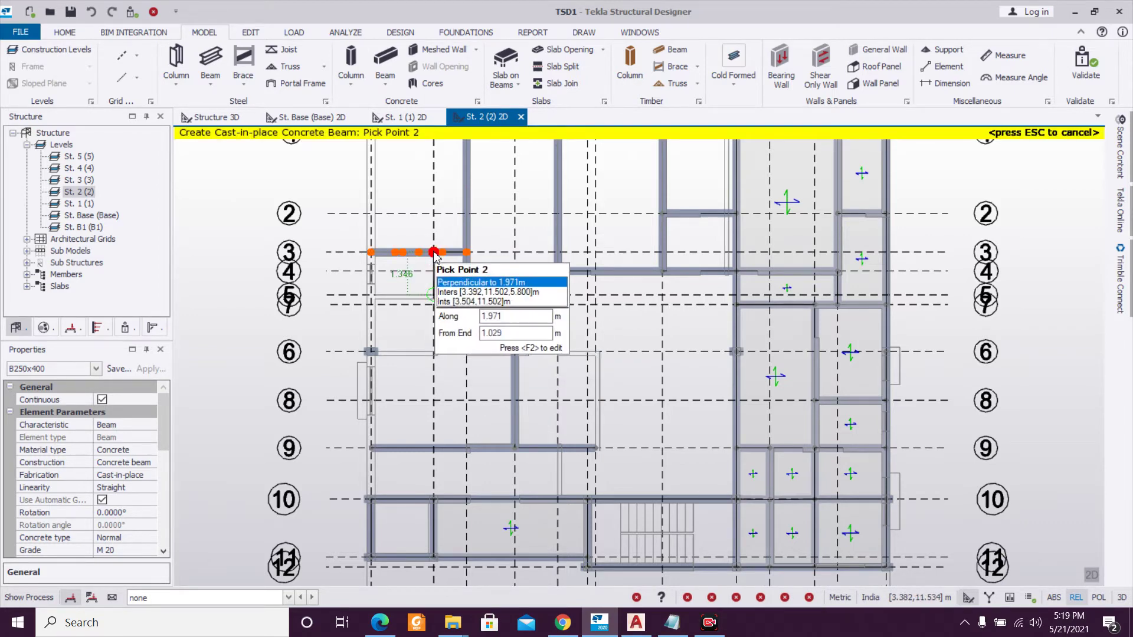
pyautogui.click(438, 293)
pyautogui.click(375, 298)
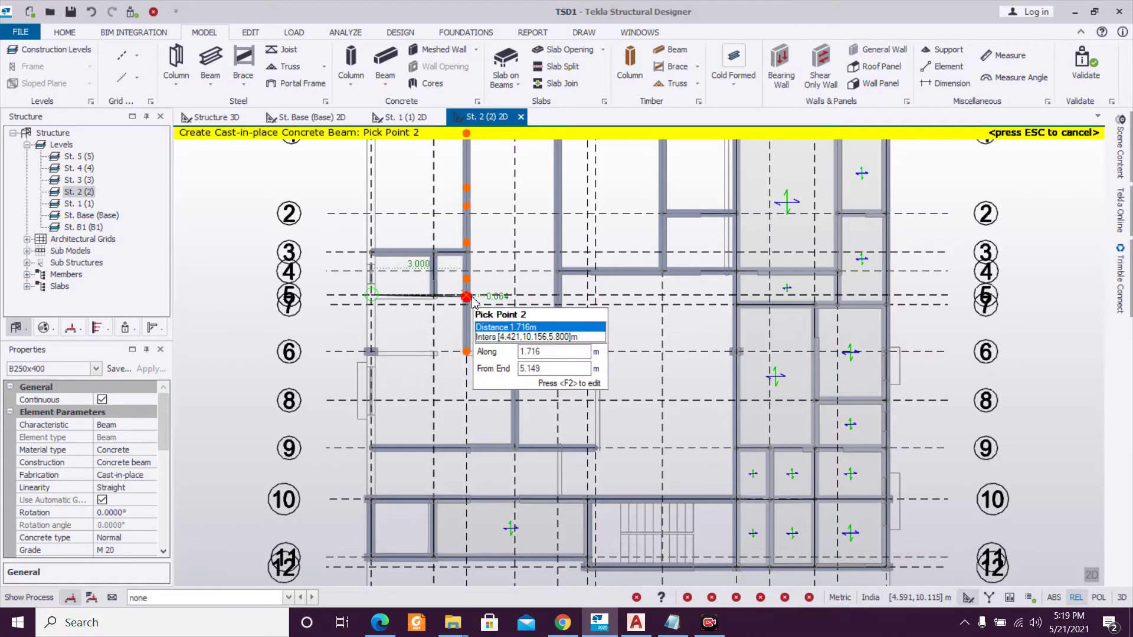
pyautogui.click(467, 295)
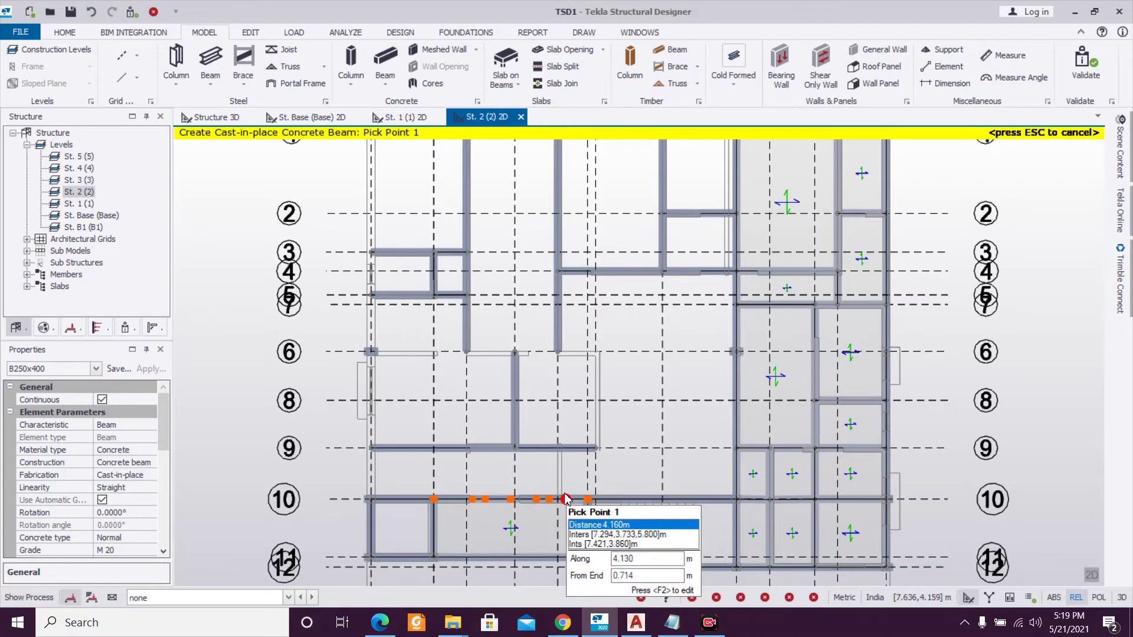
pyautogui.scroll(3, 598, 466)
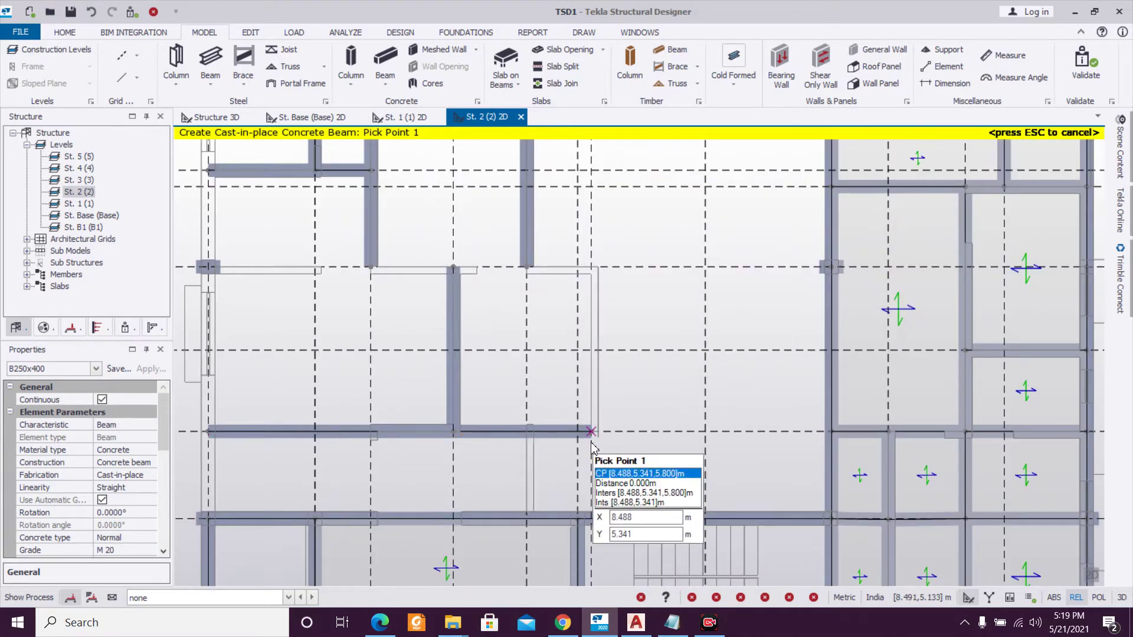
# Delete the concrete beam on grid line 9 that runs from grid line 13 to 21.
pyautogui.press('Escape')
pyautogui.click(563, 442)
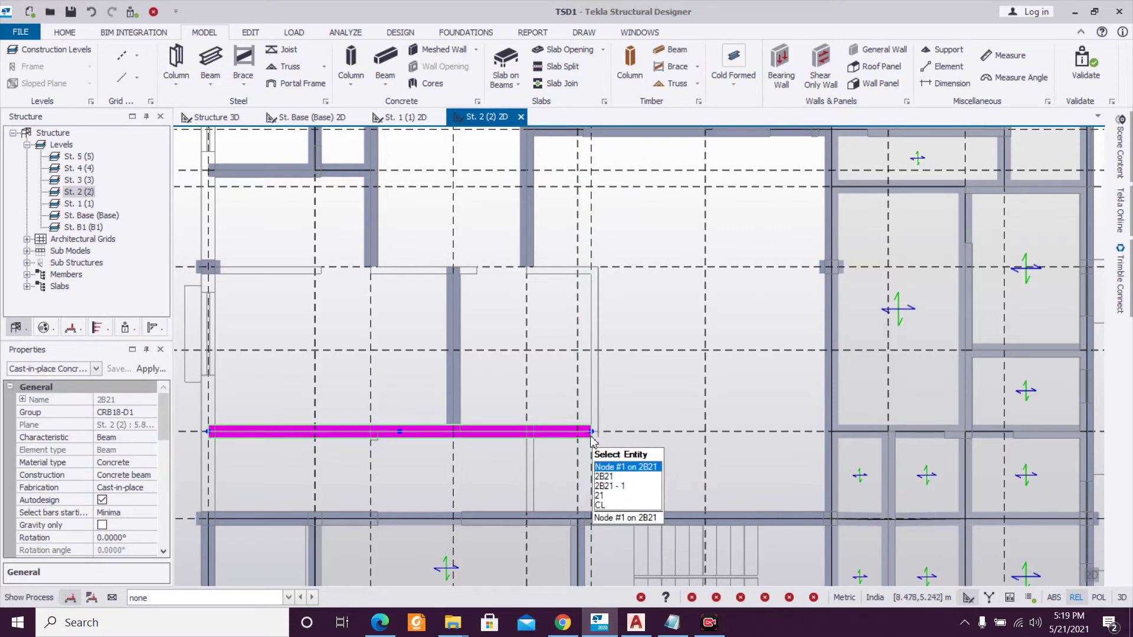
pyautogui.press('Delete')
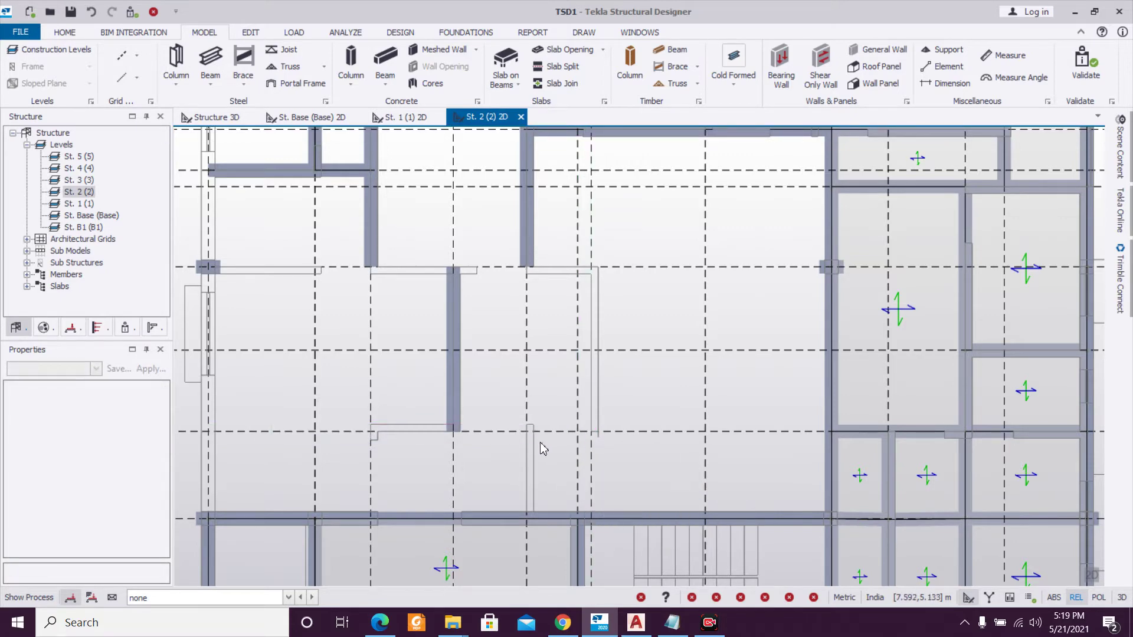
# Draw a B250x400 cast-in-place concrete beam on grid line 15 from grid line 9 to grid line 10.
pyautogui.click(374, 61)
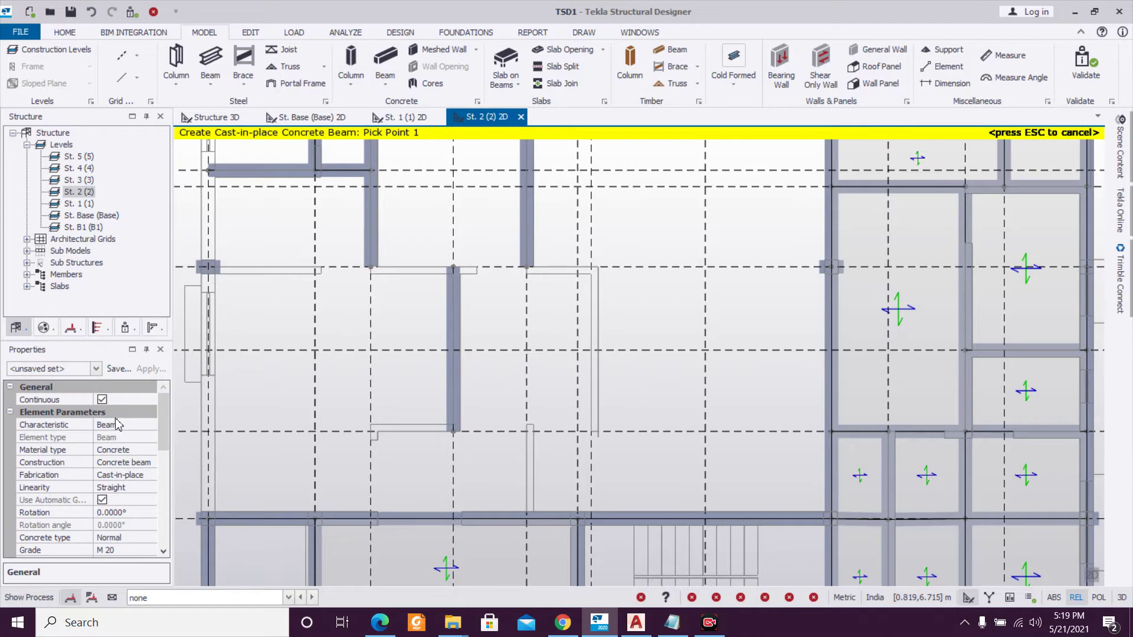
pyautogui.click(95, 368)
pyautogui.click(83, 395)
pyautogui.click(526, 431)
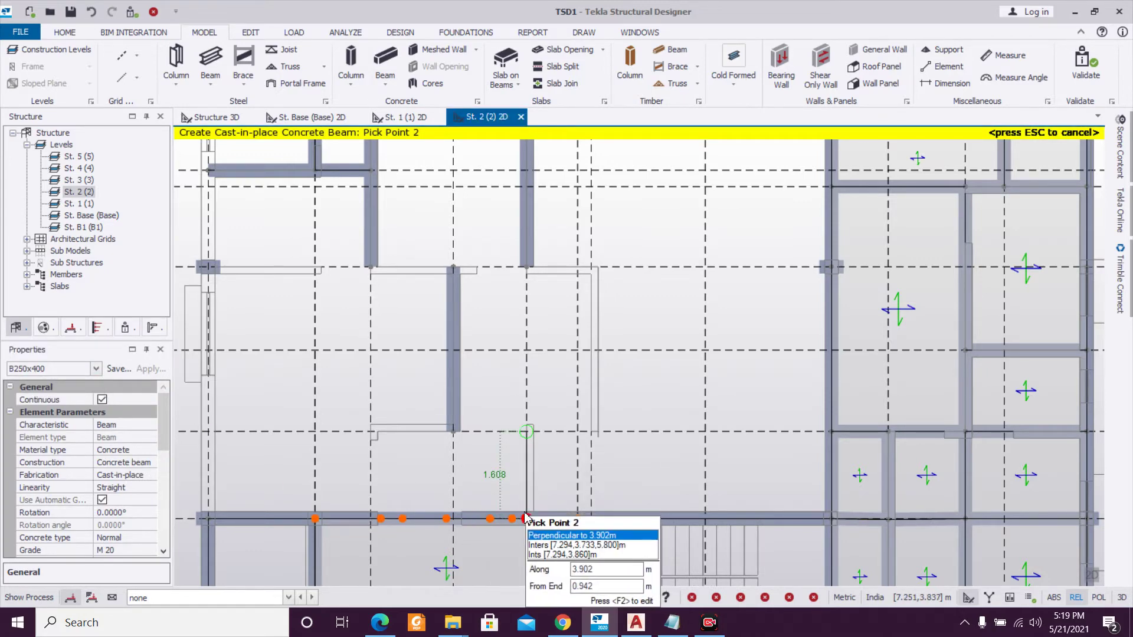
pyautogui.click(525, 513)
# Draw concrete beams on grid line 21 from 9 to 6 and on grid line 9 from 13 to 21.
pyautogui.scroll(-1, 570, 480)
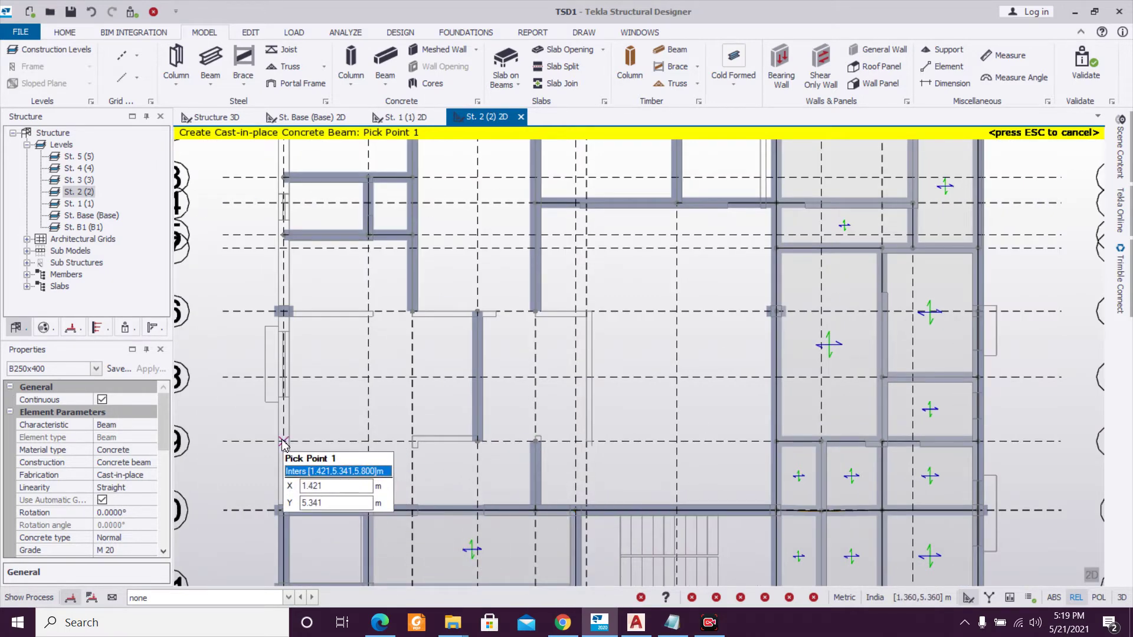
pyautogui.click(586, 441)
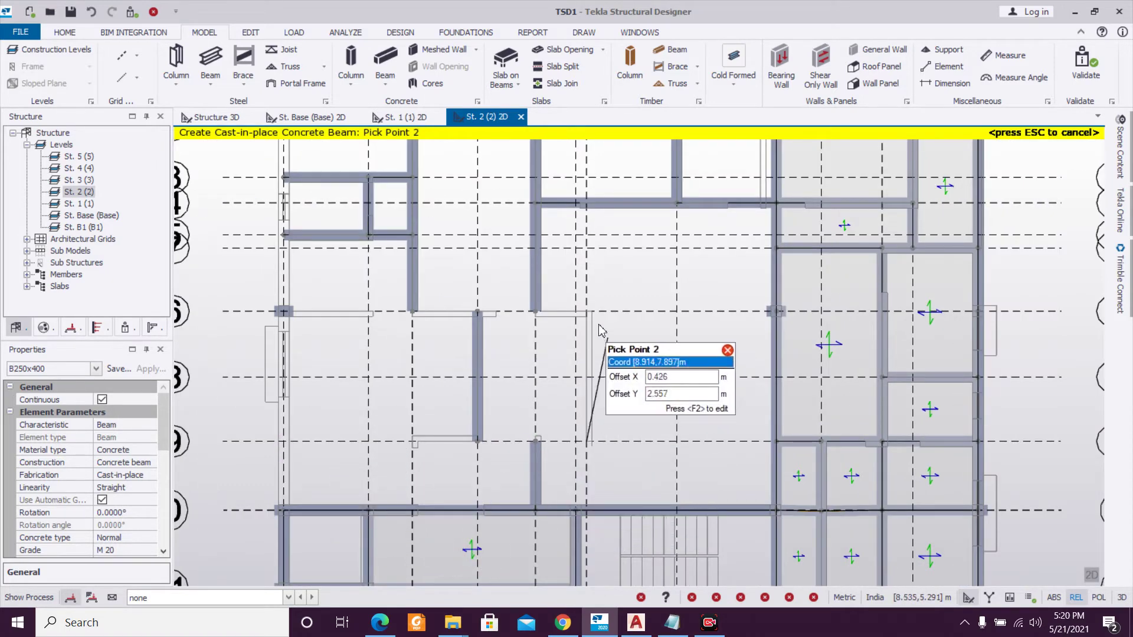
pyautogui.click(587, 313)
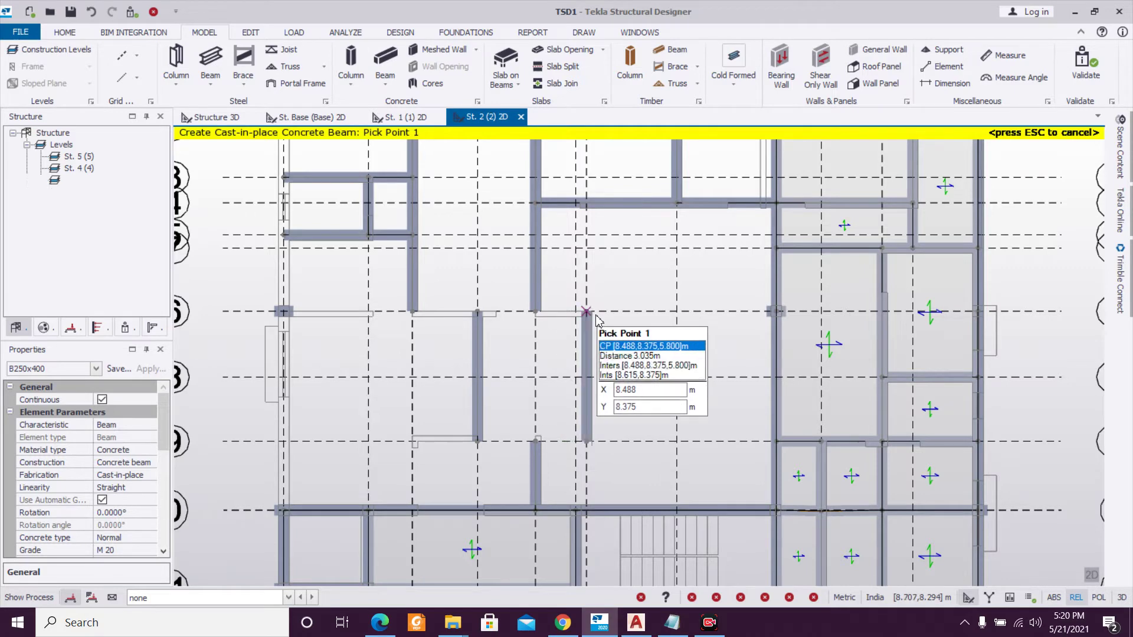
pyautogui.click(300, 445)
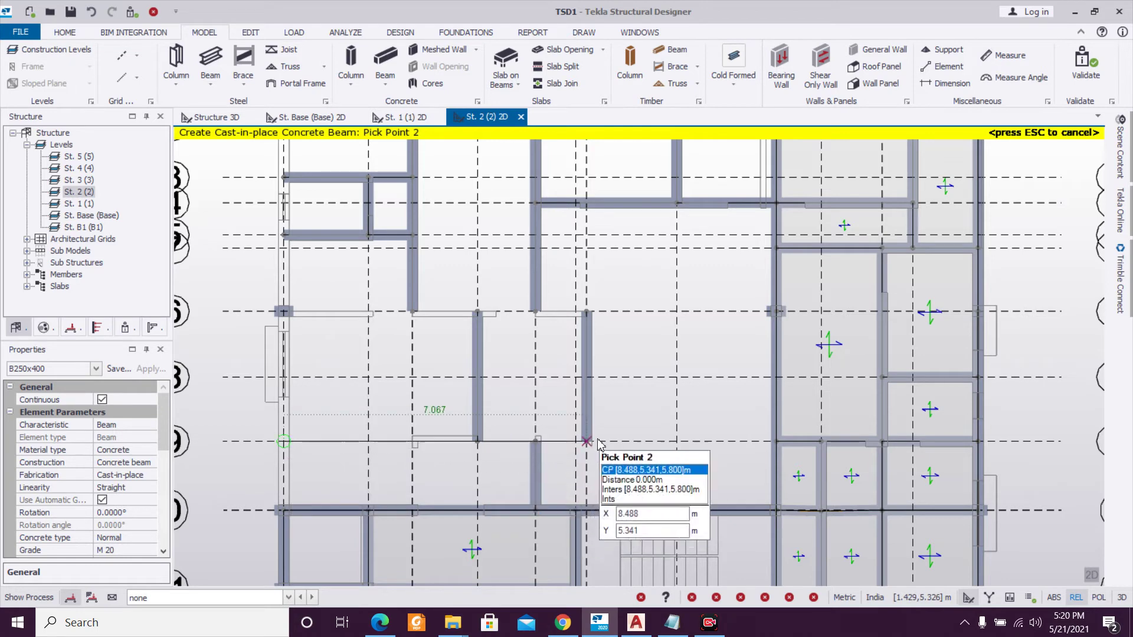
pyautogui.press('Escape')
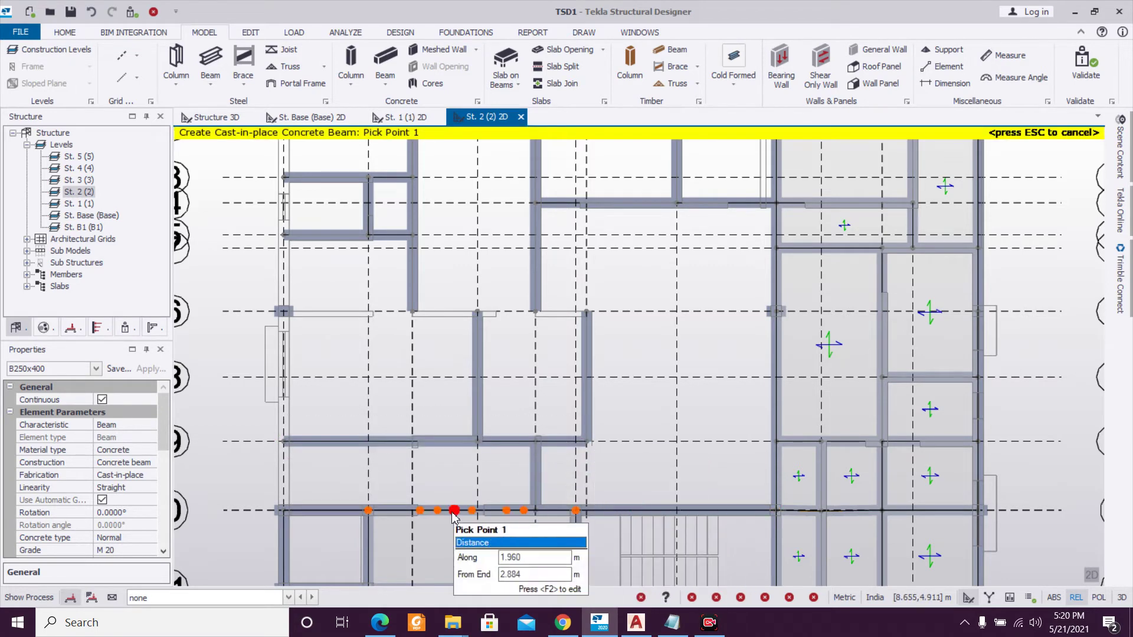
pyautogui.scroll(1, 569, 498)
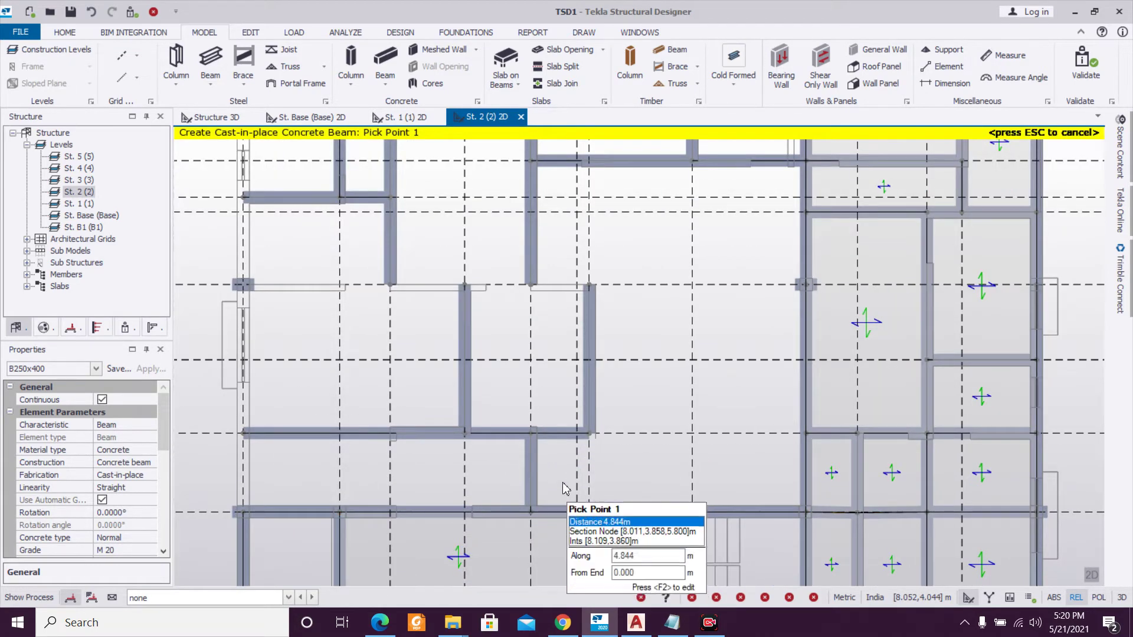
pyautogui.scroll(-1, 563, 485)
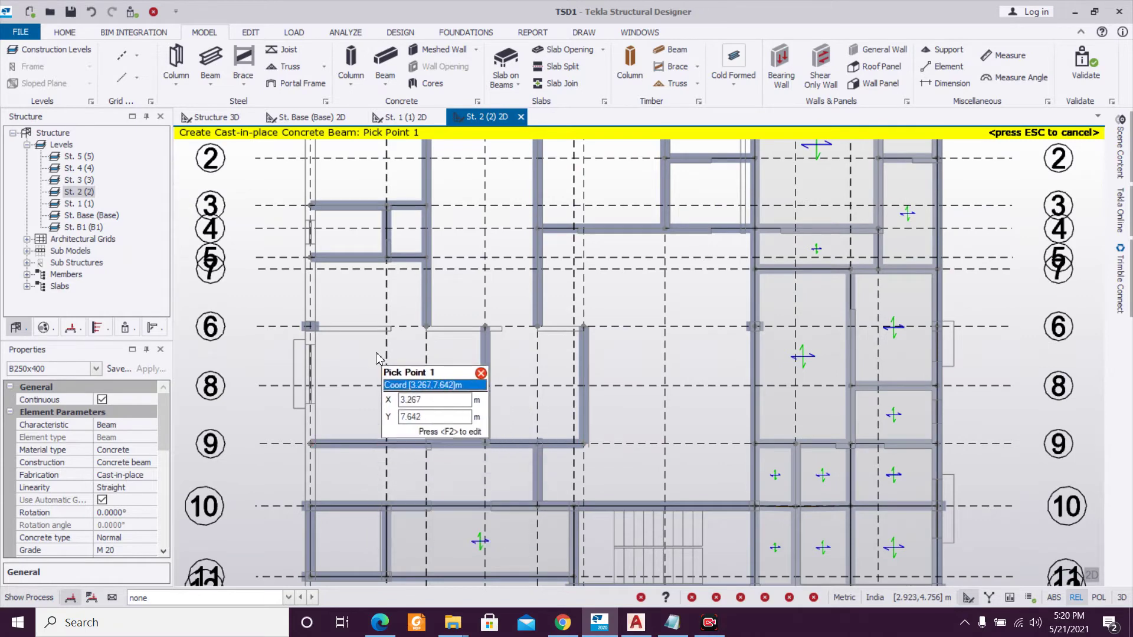
pyautogui.scroll(-1, 450, 446)
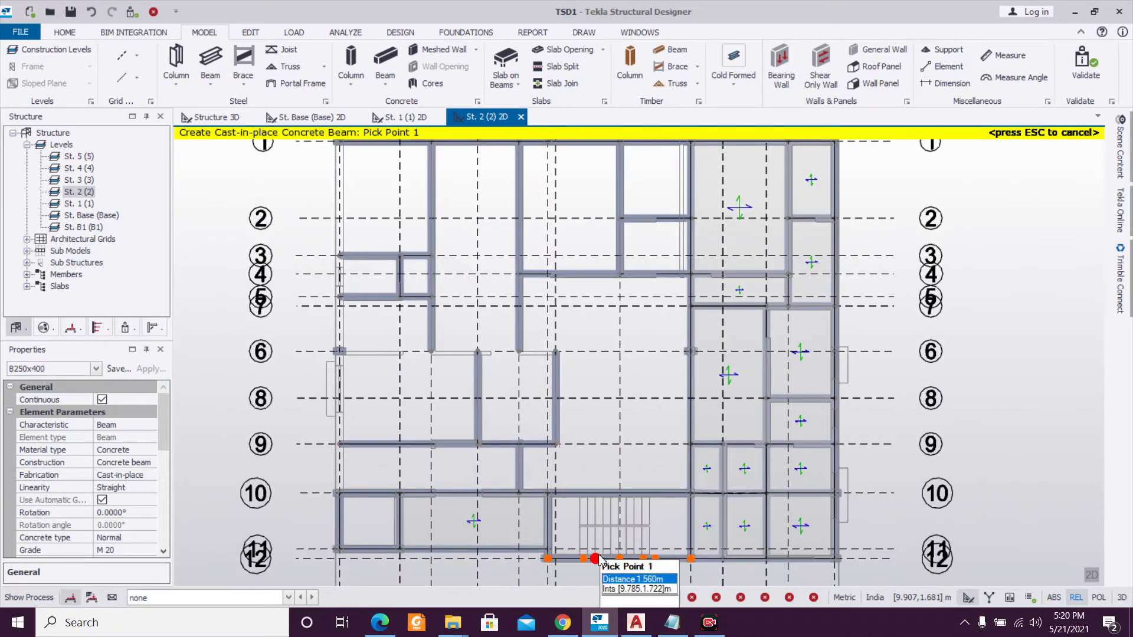
pyautogui.scroll(-1, 442, 438)
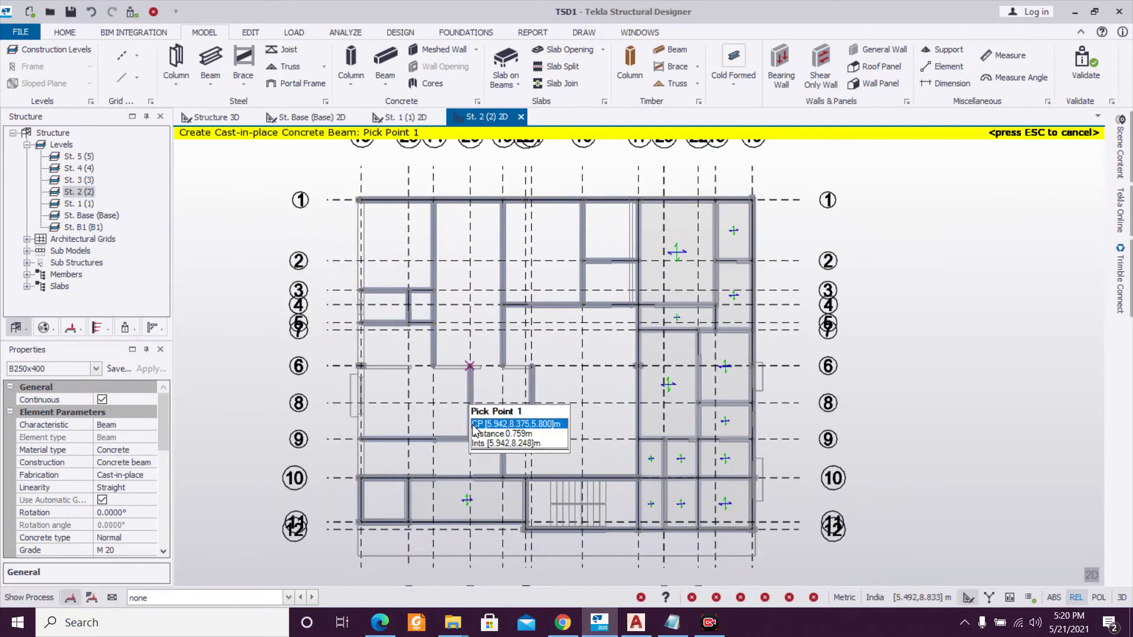
pyautogui.scroll(1, 454, 439)
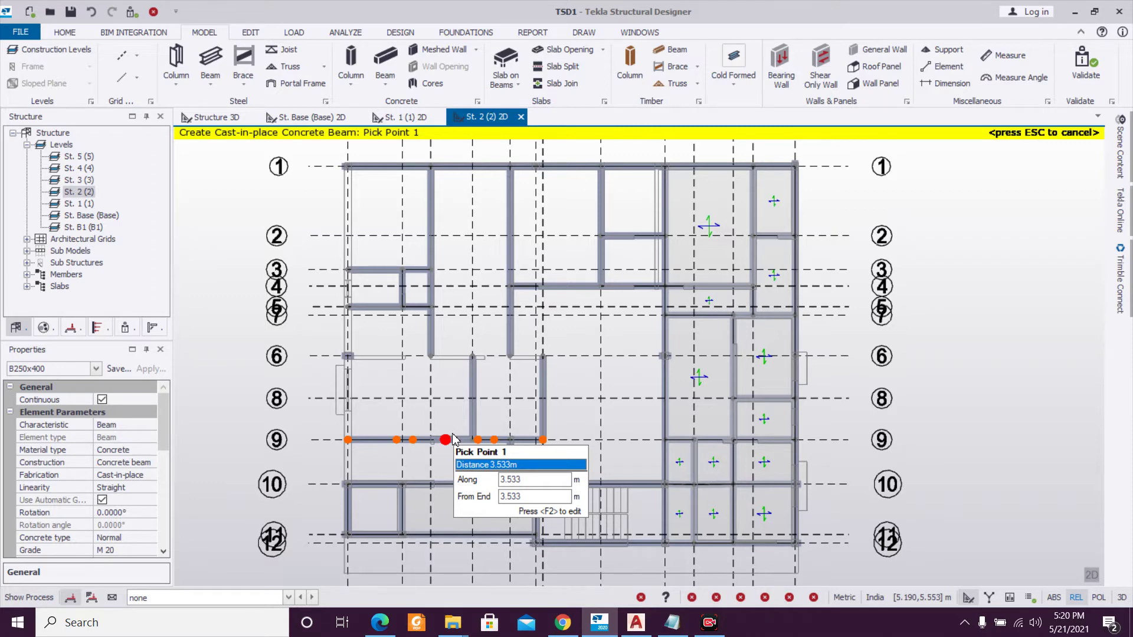
pyautogui.press('Escape')
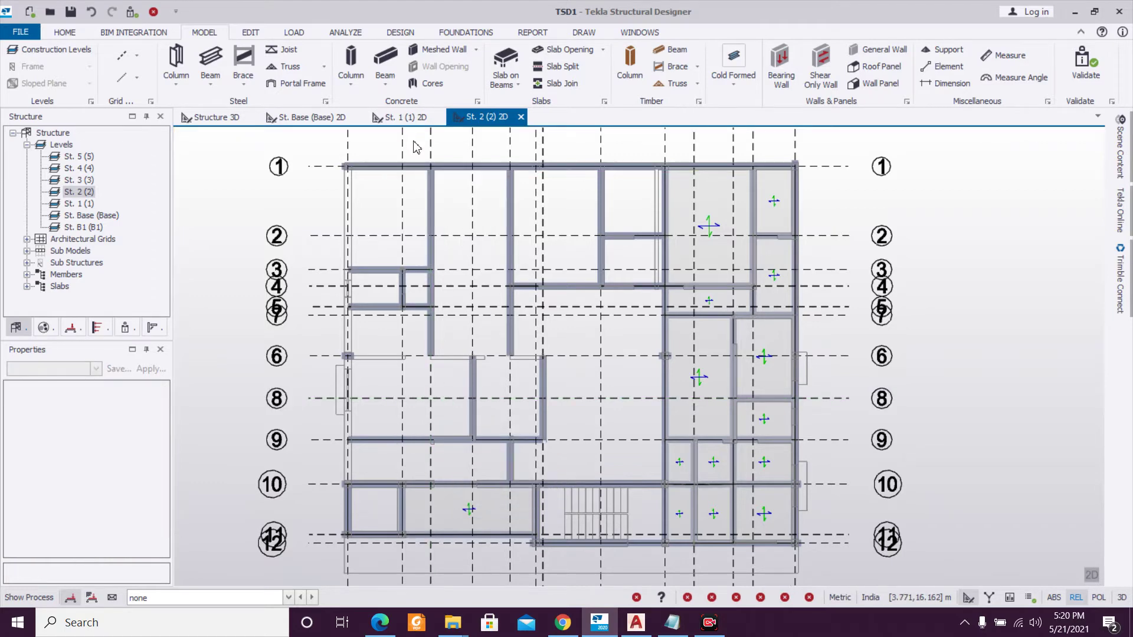
# Set the releases at both ends of the beam on grid line 14 to Pin.
pyautogui.scroll(2, 414, 147)
pyautogui.moveTo(412, 141); pyautogui.dragTo(415, 231, button='middle')
pyautogui.doubleClick(438, 306)
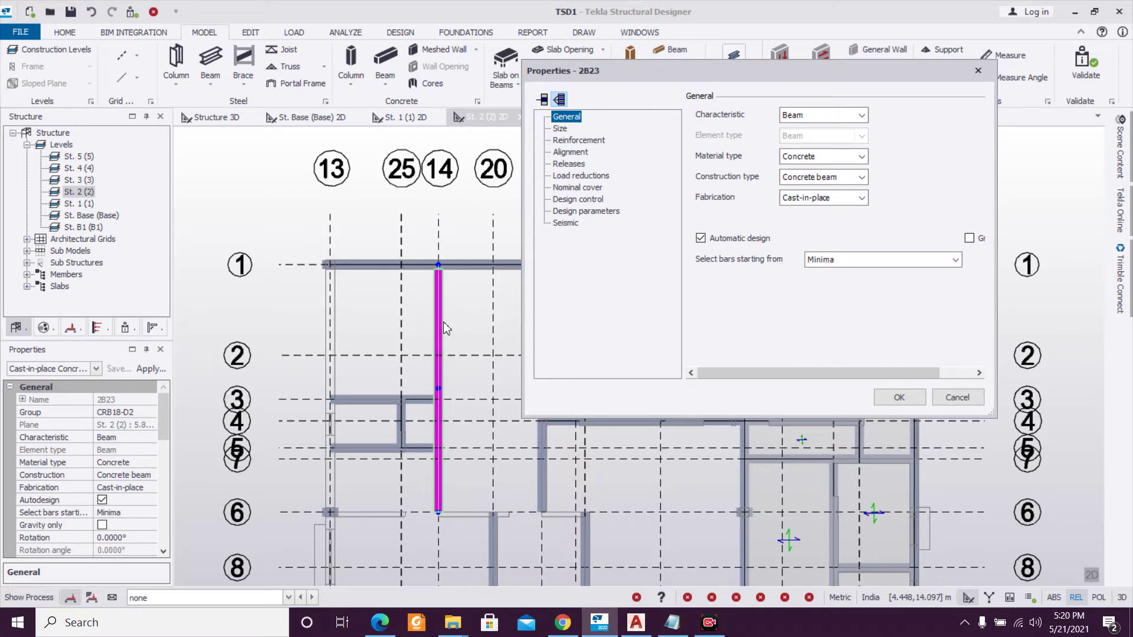
pyautogui.click(569, 165)
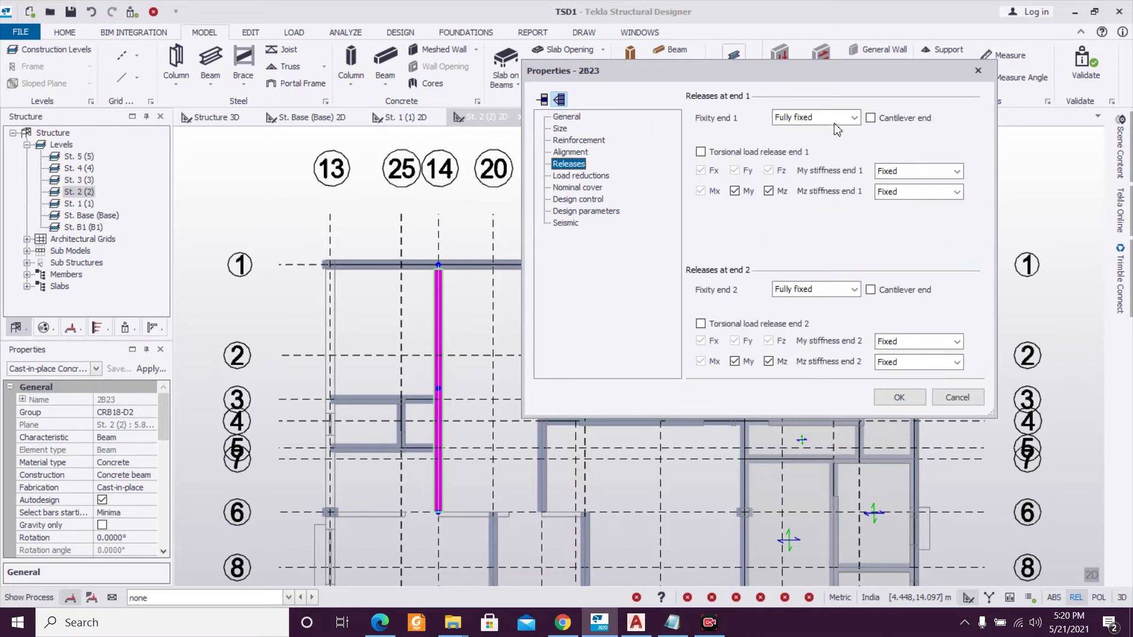
pyautogui.click(788, 127)
pyautogui.click(831, 289)
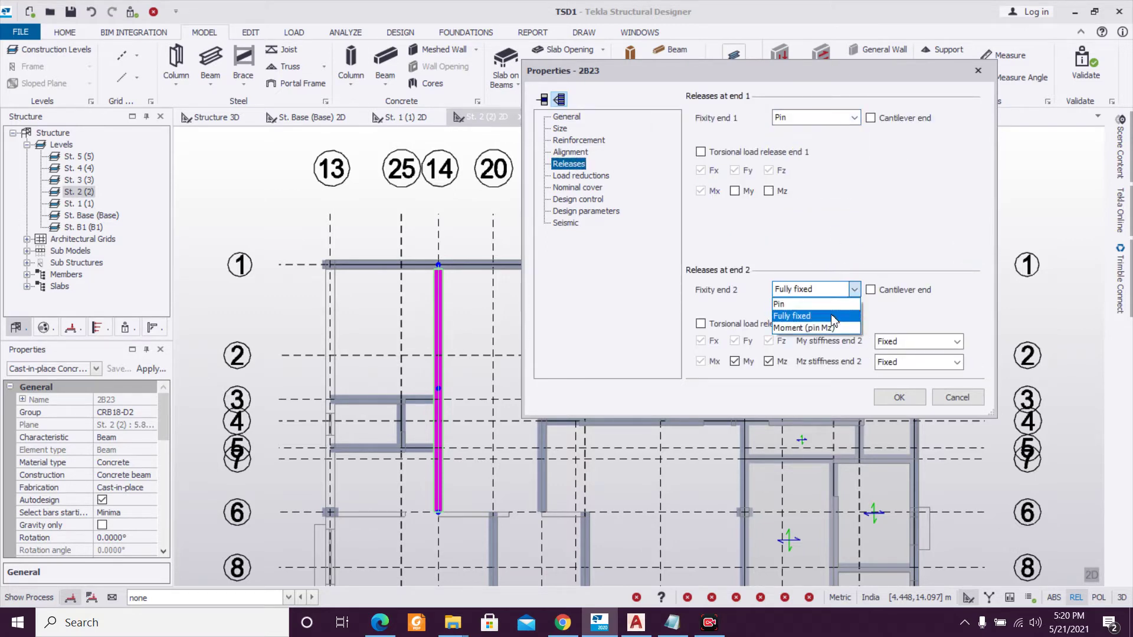
pyautogui.click(816, 306)
pyautogui.click(899, 398)
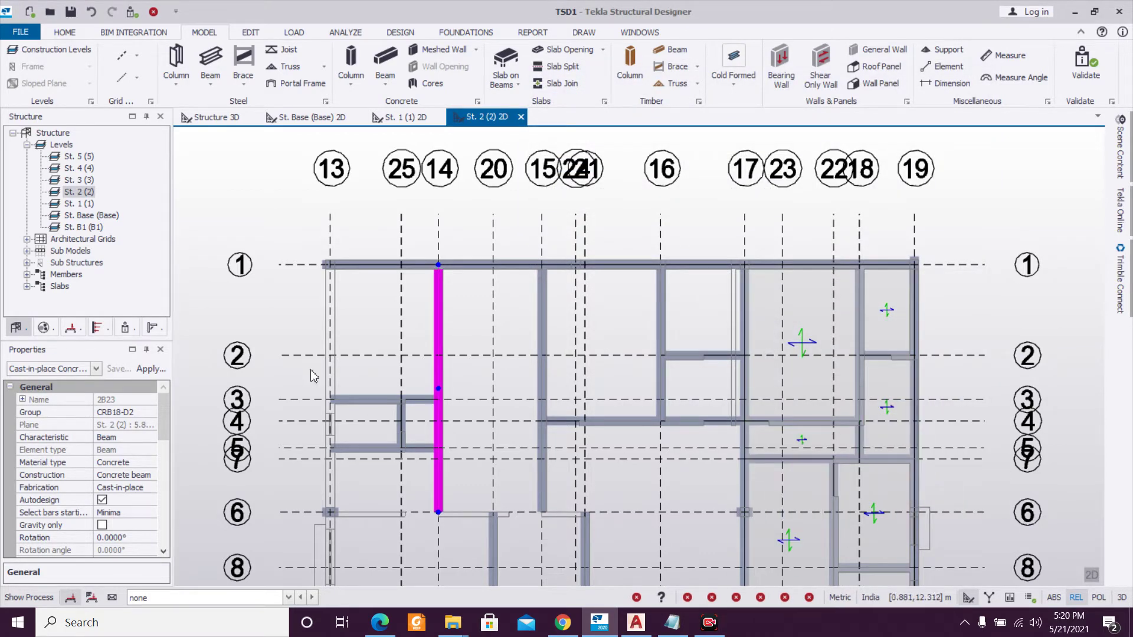
# Set both end fixities to Pin for the beam on grid line 3 between grid lines 13 and 14.
pyautogui.click(374, 399)
pyautogui.doubleClick(375, 400)
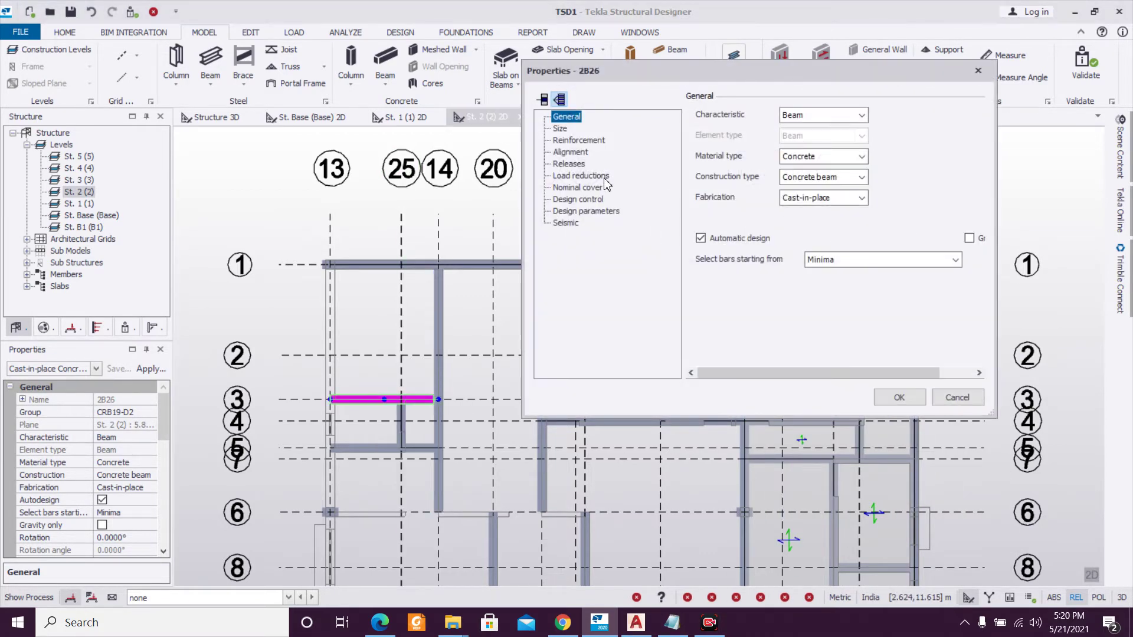
pyautogui.click(568, 164)
pyautogui.click(812, 139)
pyautogui.click(826, 289)
pyautogui.click(820, 311)
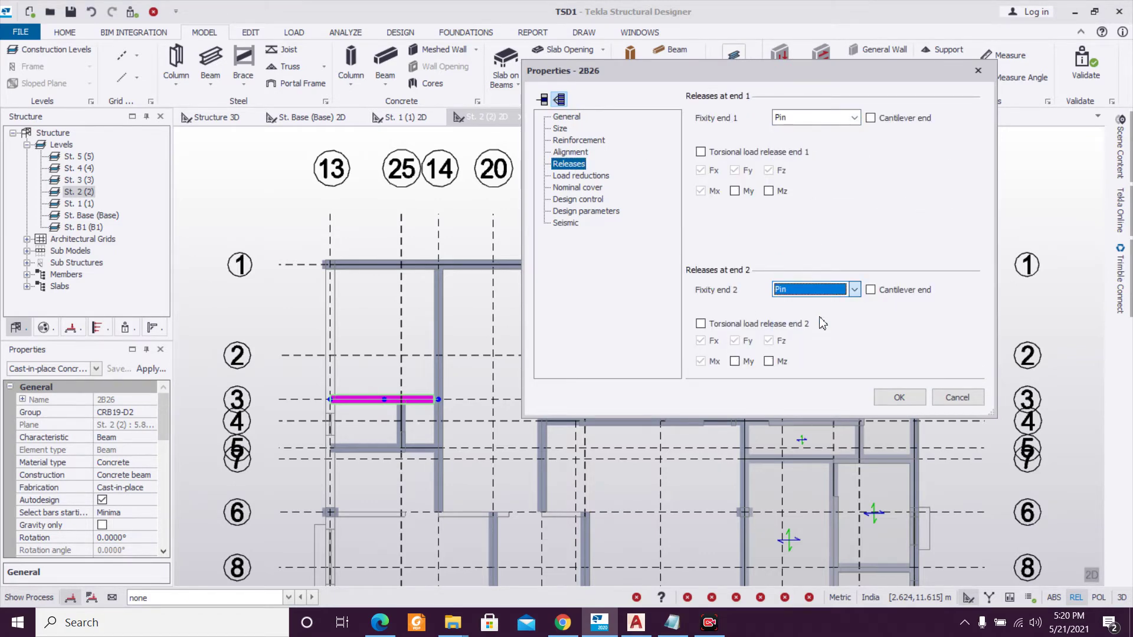
pyautogui.click(898, 397)
# Set both end fixities to Pin for the short beam on grid line 25 between grid lines 3 and 5.
pyautogui.click(403, 435)
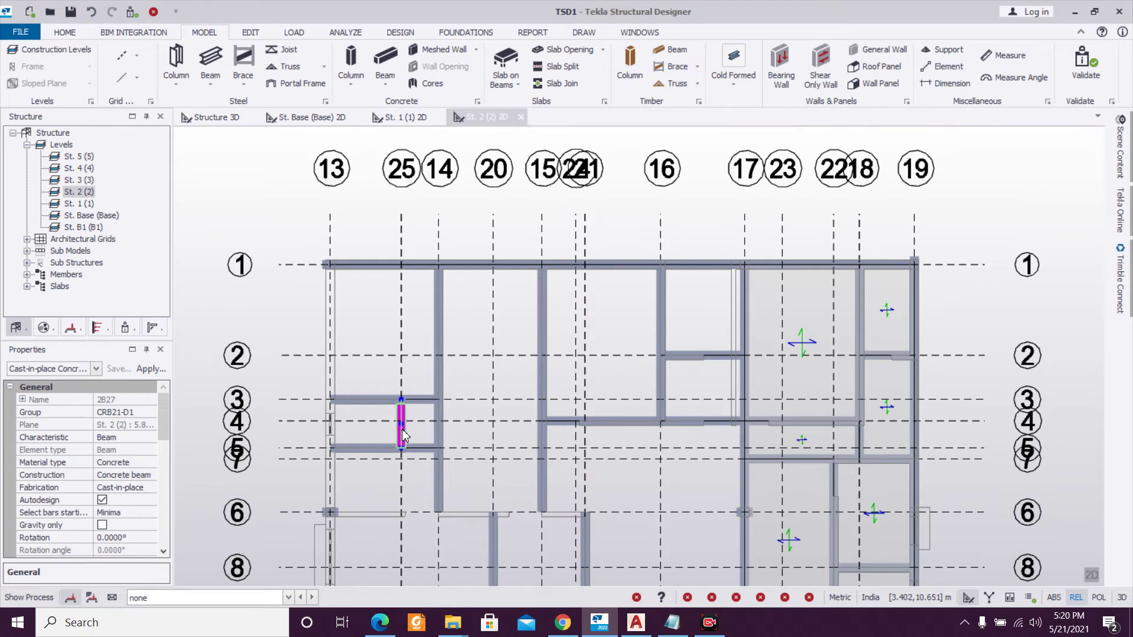
pyautogui.doubleClick(403, 435)
pyautogui.click(569, 165)
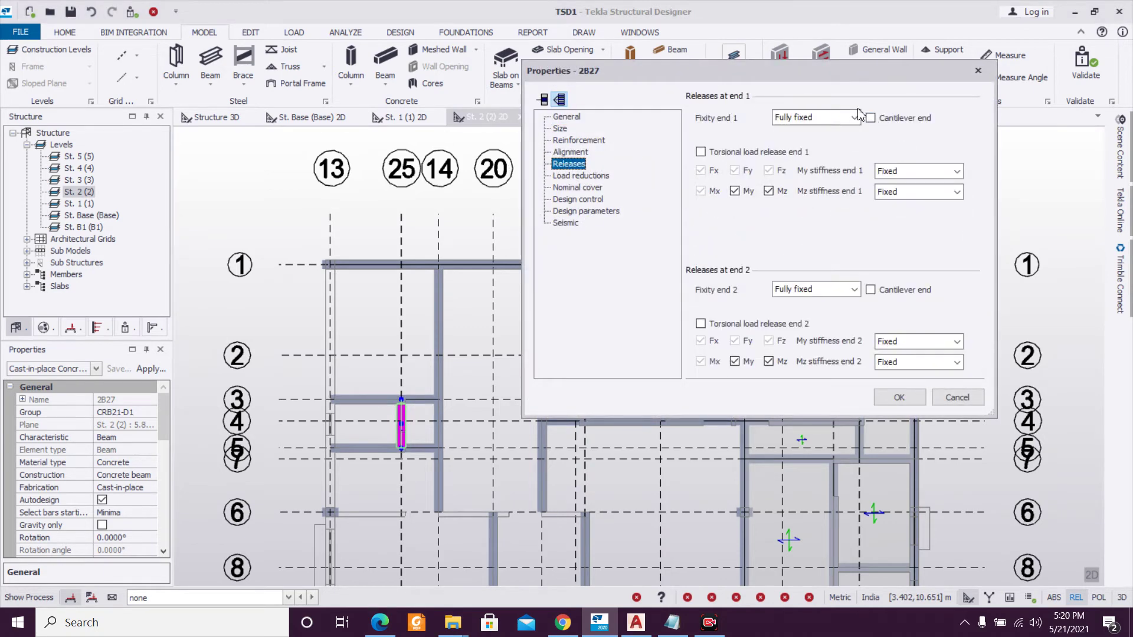
pyautogui.click(808, 154)
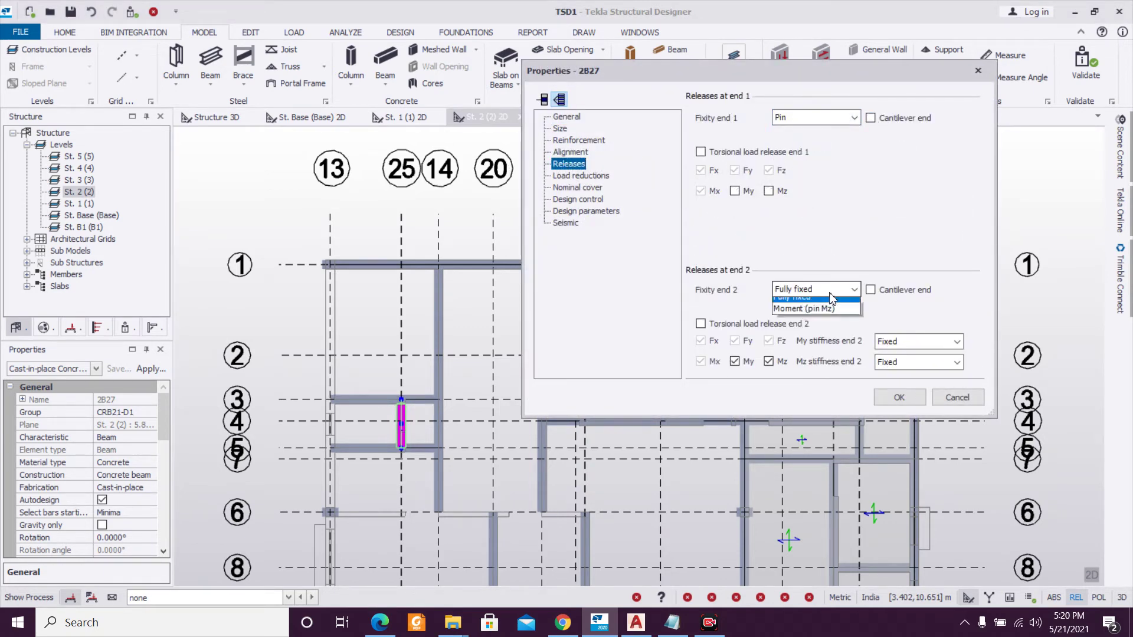
pyautogui.click(814, 298)
pyautogui.click(898, 397)
# Set both end fixities to Pin for the beam on grid line 5 between grid lines 13 and 14.
pyautogui.moveTo(394, 449)
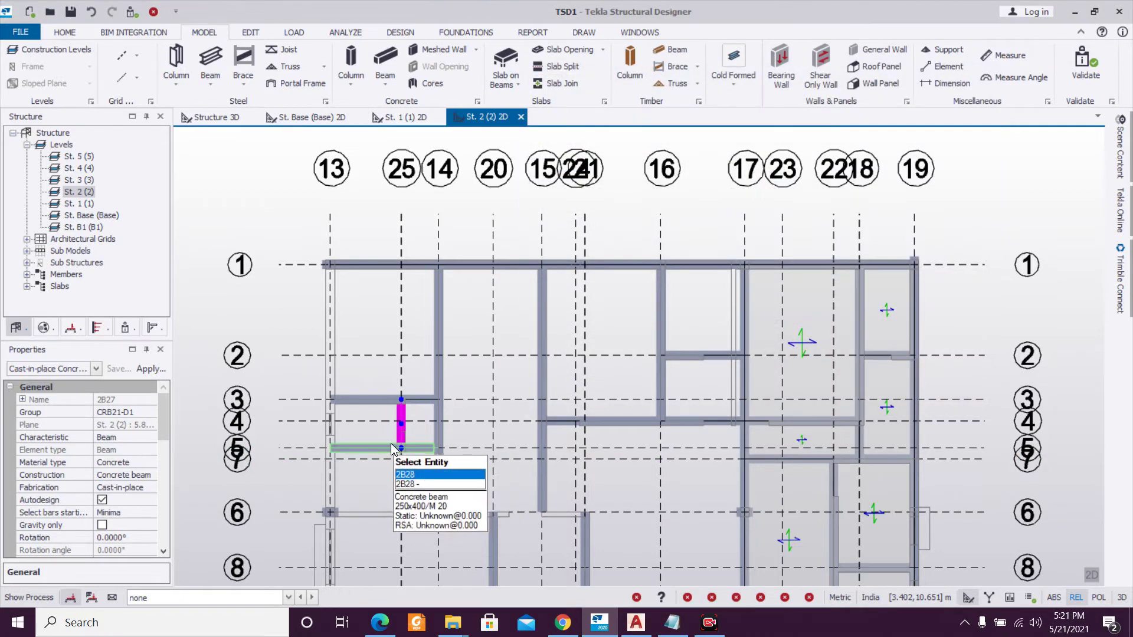
pyautogui.doubleClick(407, 485)
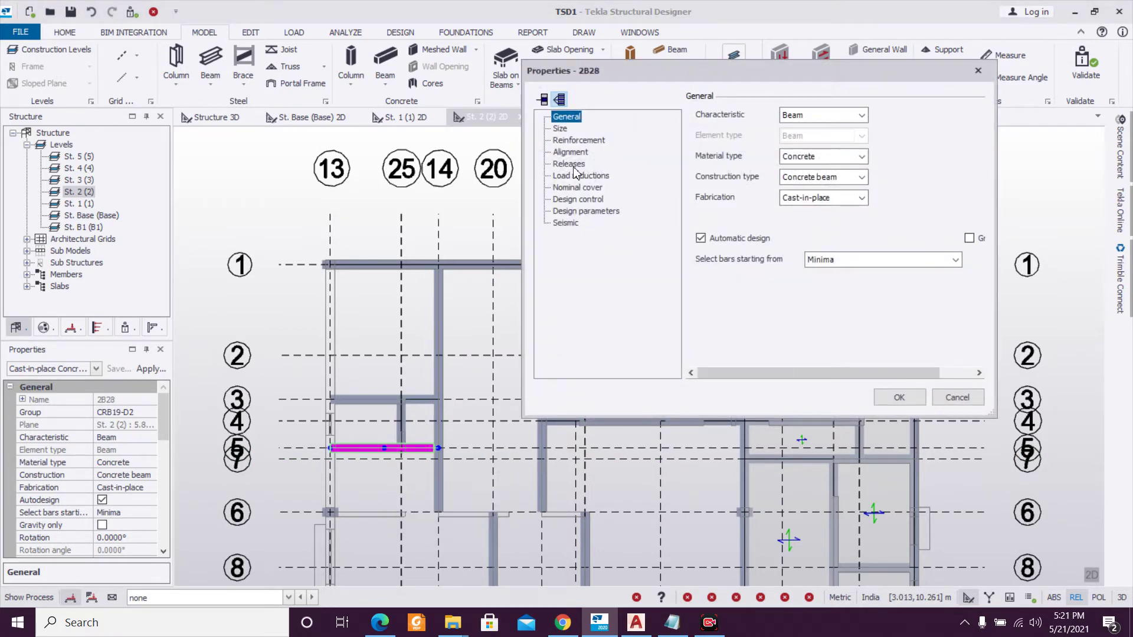
pyautogui.click(568, 164)
pyautogui.click(817, 148)
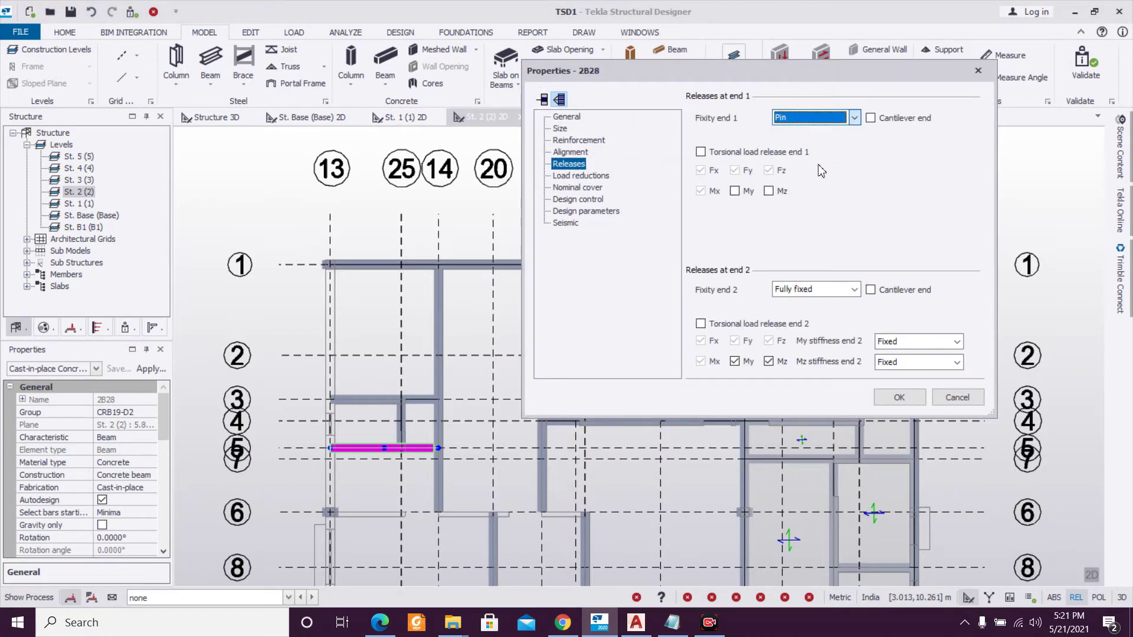
pyautogui.click(816, 289)
pyautogui.click(810, 311)
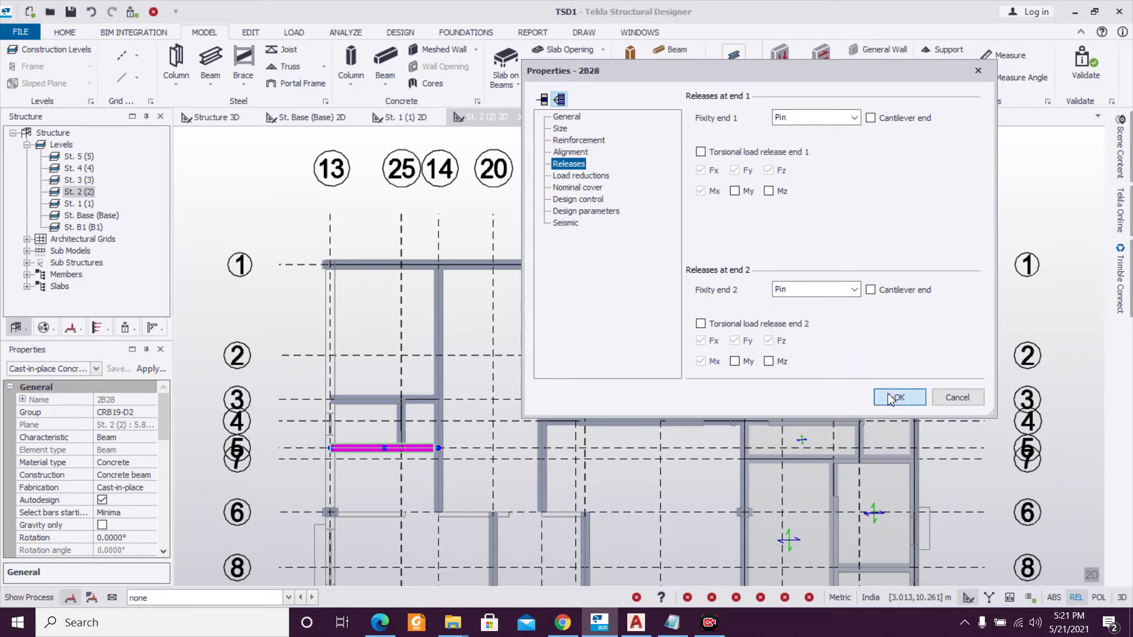
pyautogui.click(899, 397)
# Set both end fixities to Pin for the beam on grid line 15 between grid lines 1 and 6.
pyautogui.moveTo(485, 383); pyautogui.dragTo(449, 284, button='middle')
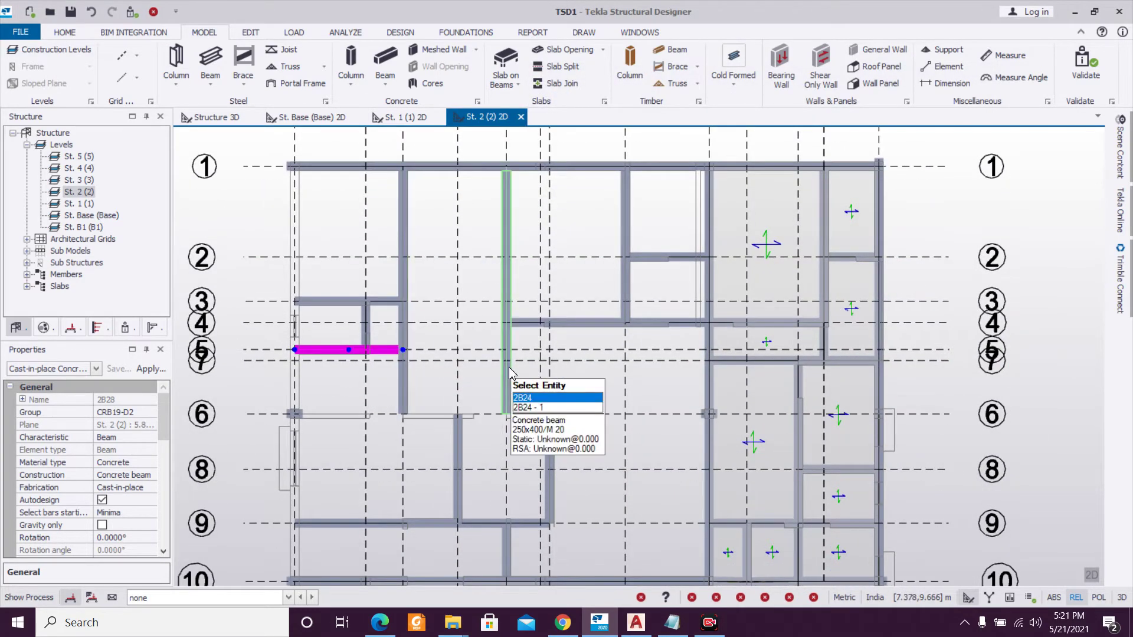
pyautogui.doubleClick(511, 292)
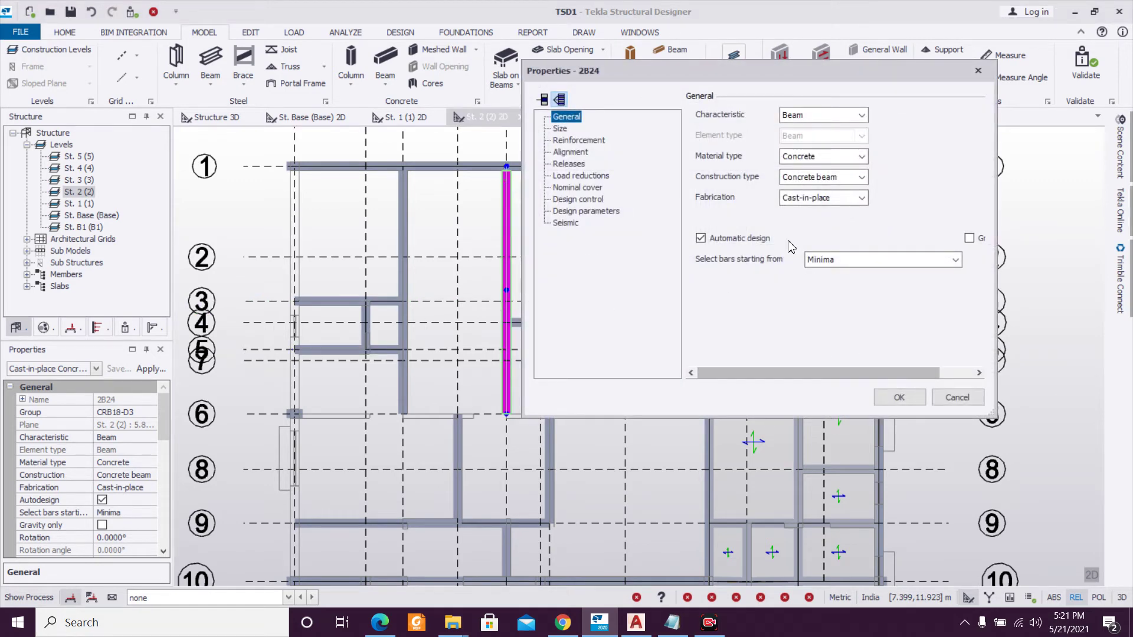
pyautogui.click(595, 164)
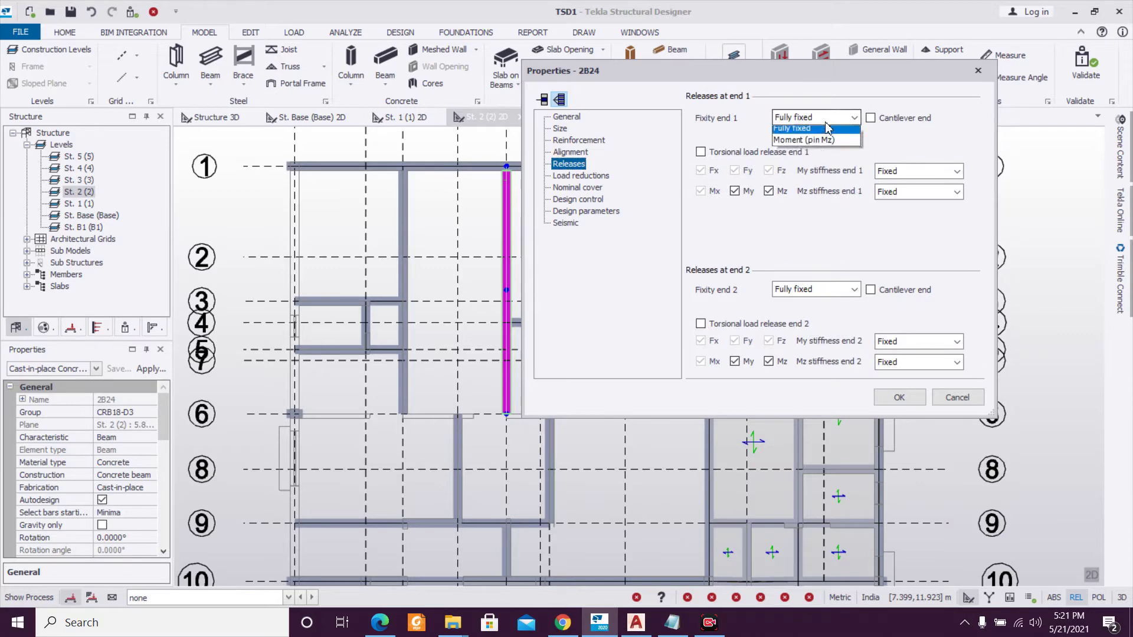
pyautogui.click(815, 155)
pyautogui.click(835, 289)
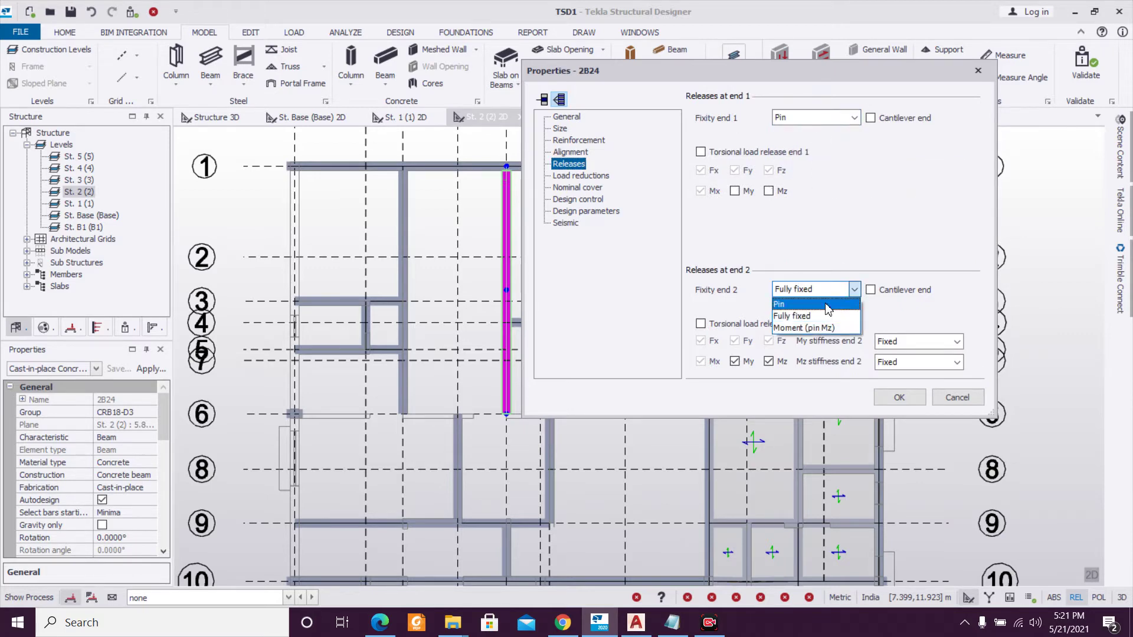
pyautogui.click(814, 307)
pyautogui.click(898, 397)
pyautogui.moveTo(719, 332)
pyautogui.mouseDown(button='middle')
pyautogui.moveTo(664, 192)
pyautogui.moveTo(678, 197)
pyautogui.moveTo(722, 329)
pyautogui.mouseUp(button='middle')
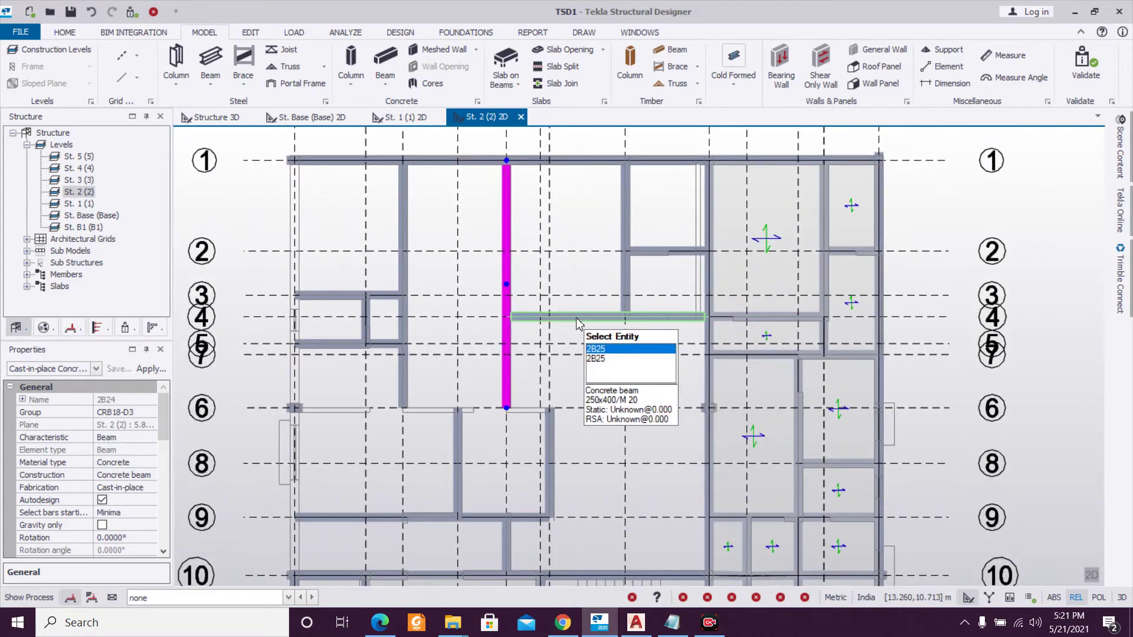
pyautogui.scroll(1, 575, 325)
pyautogui.scroll(-2, 575, 326)
pyautogui.moveTo(599, 413); pyautogui.dragTo(577, 332, button='middle')
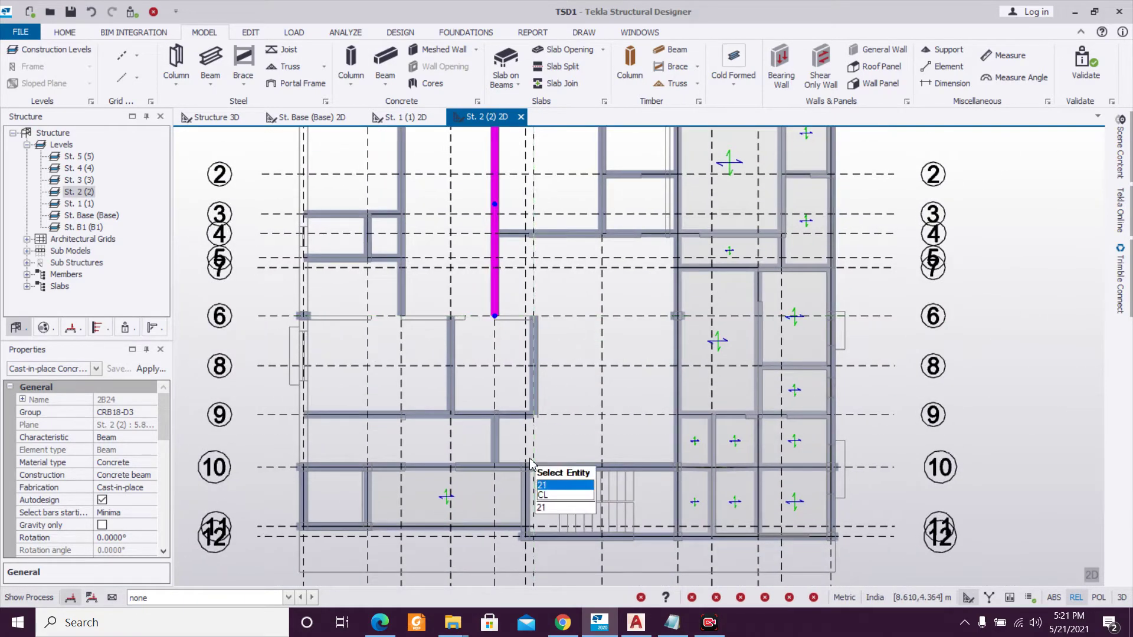
pyautogui.moveTo(549, 230); pyautogui.dragTo(555, 350, button='middle')
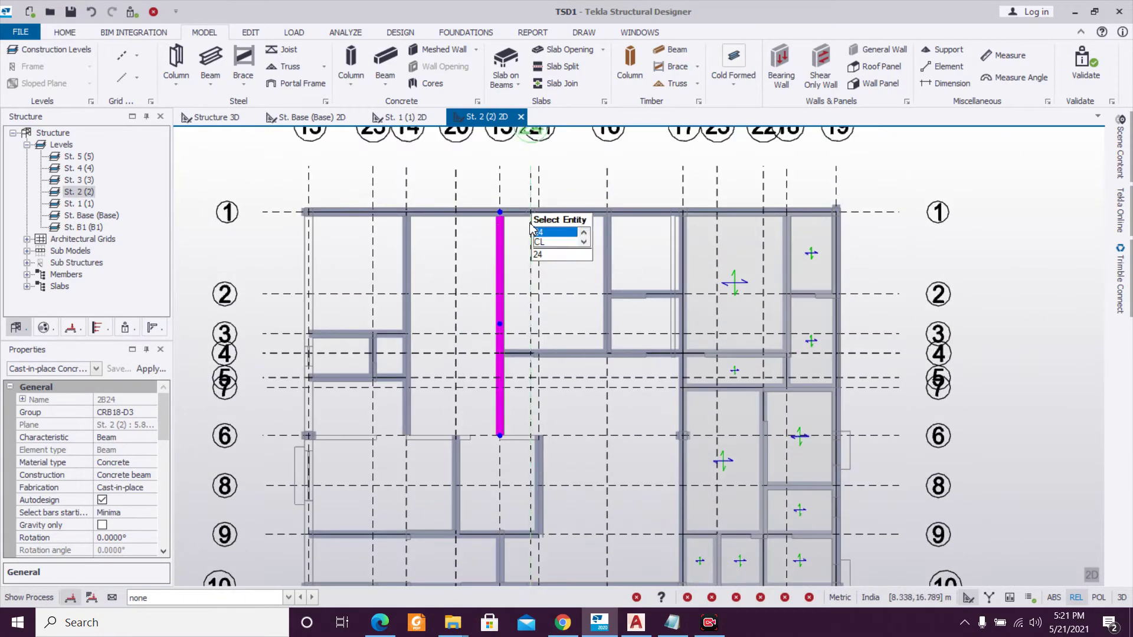
# Delete the beam on grid line 21 between grid lines 6 and 9.
pyautogui.scroll(4, 534, 227)
pyautogui.scroll(-2, 544, 172)
pyautogui.moveTo(574, 450); pyautogui.dragTo(526, 230, button='middle')
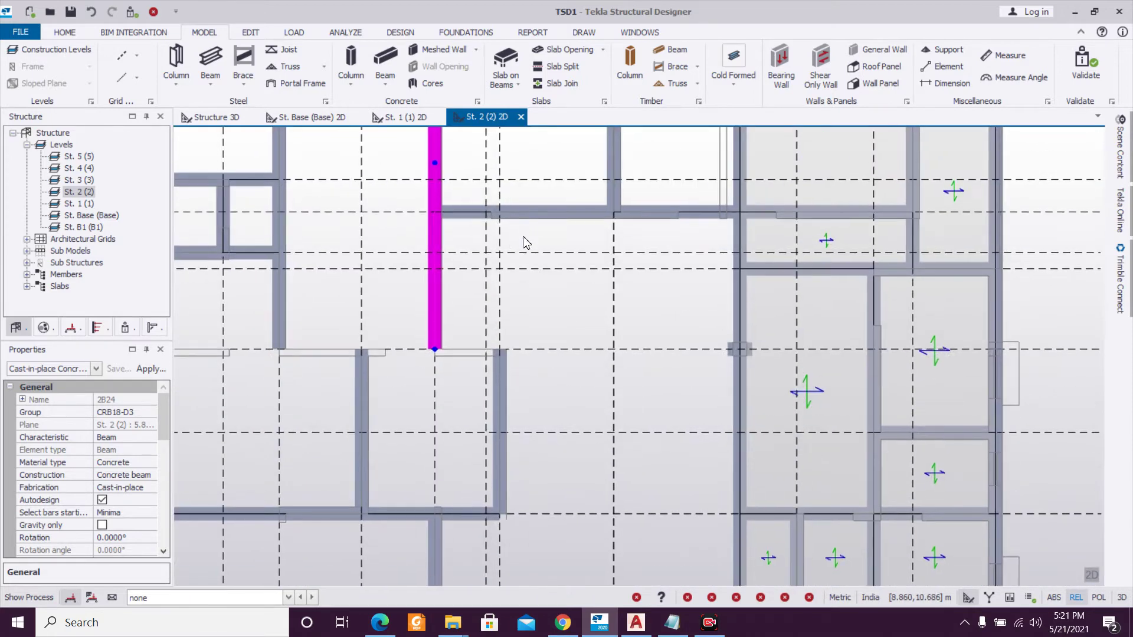
pyautogui.click(513, 396)
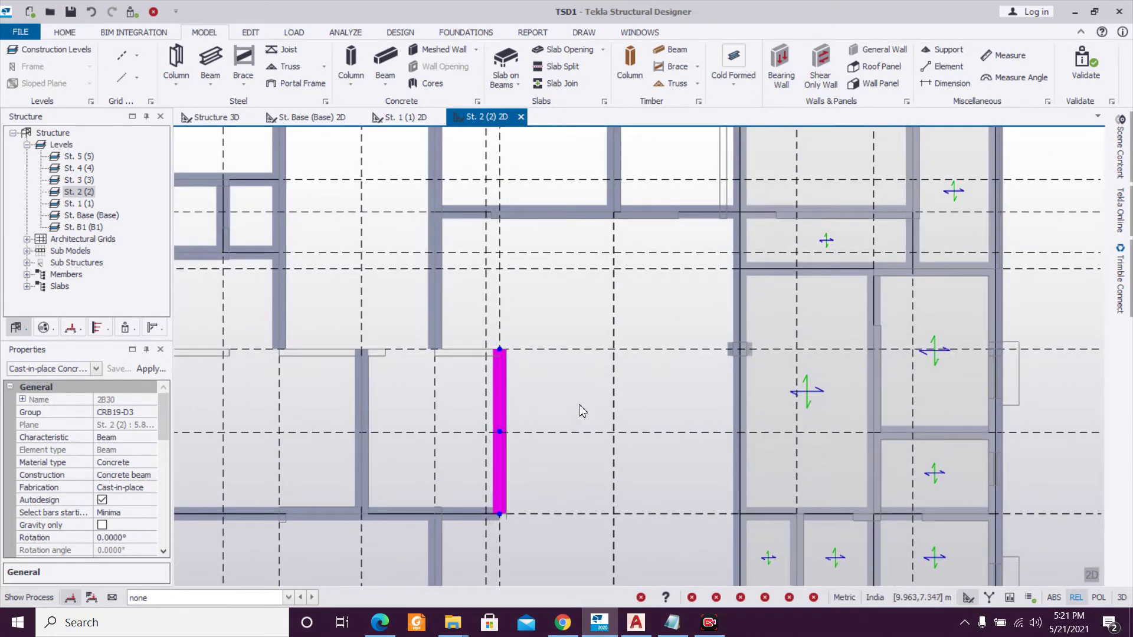
pyautogui.press('Delete')
pyautogui.scroll(-2, 582, 411)
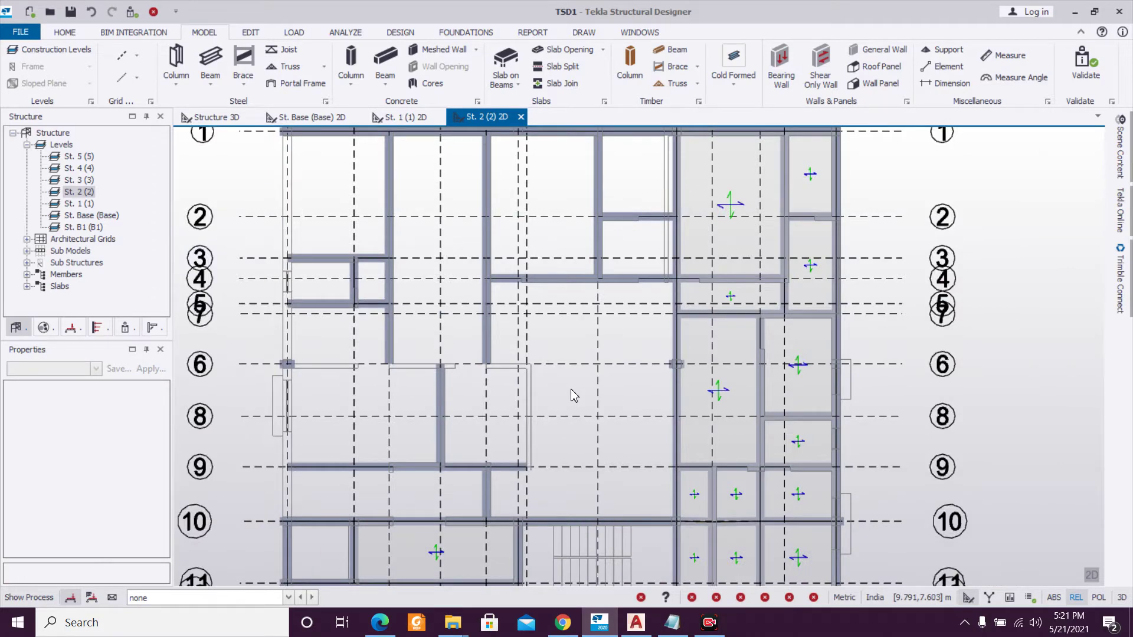
# Set the end 1 fixity to Pin for the beam on grid line 4 between grid lines 15 and 17.
pyautogui.moveTo(582, 340); pyautogui.dragTo(558, 405, button='middle')
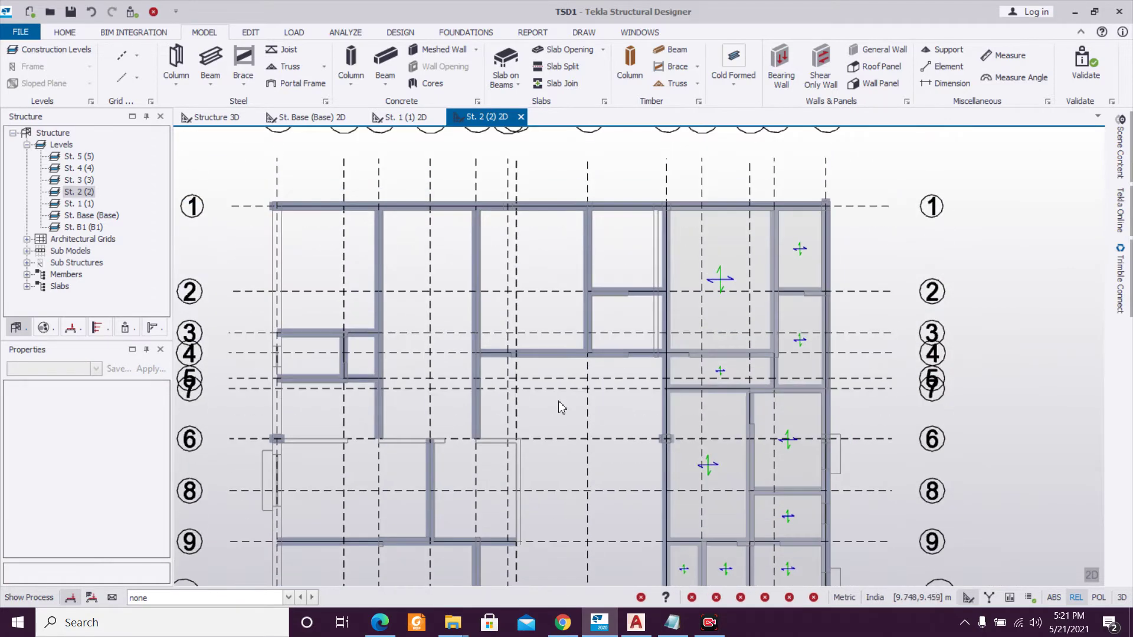
pyautogui.doubleClick(544, 353)
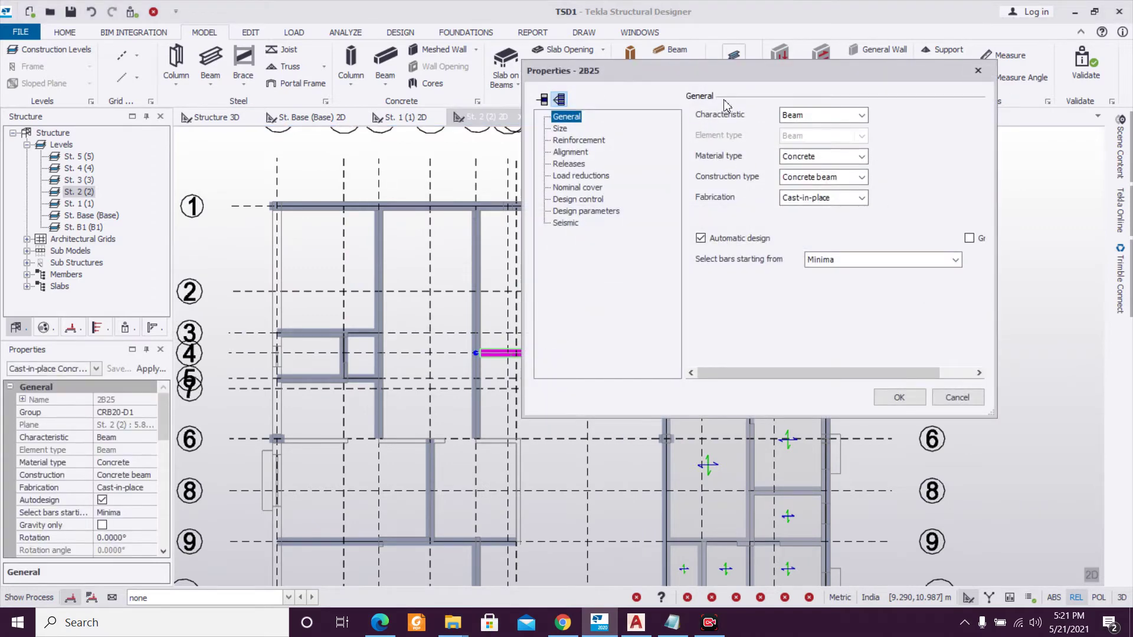
pyautogui.moveTo(743, 74); pyautogui.dragTo(424, 93)
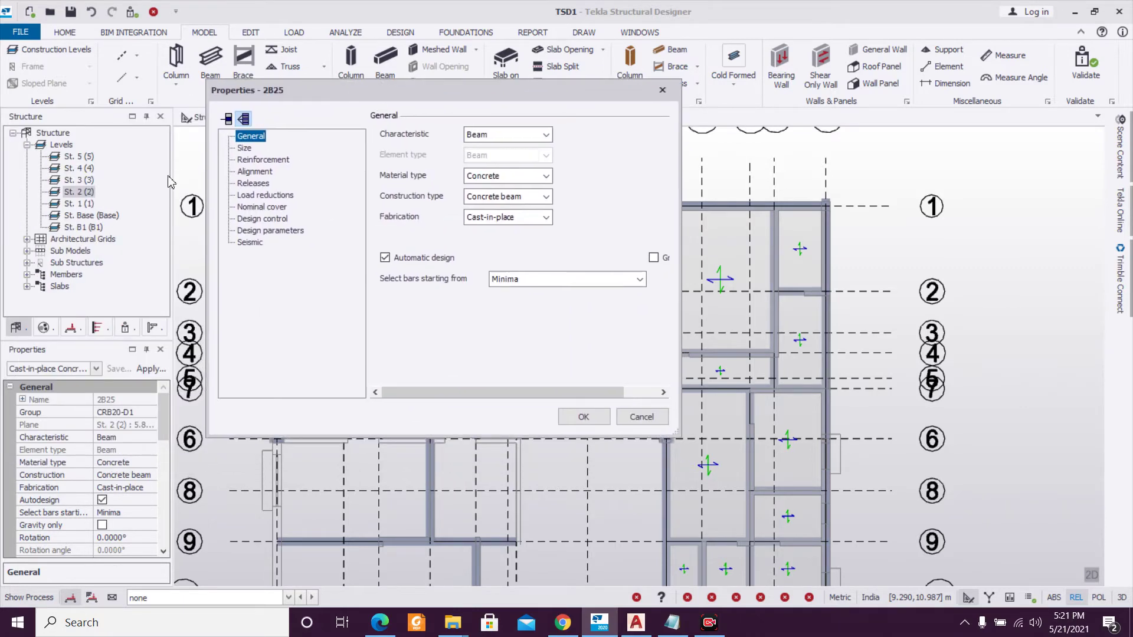
pyautogui.click(252, 184)
pyautogui.click(501, 137)
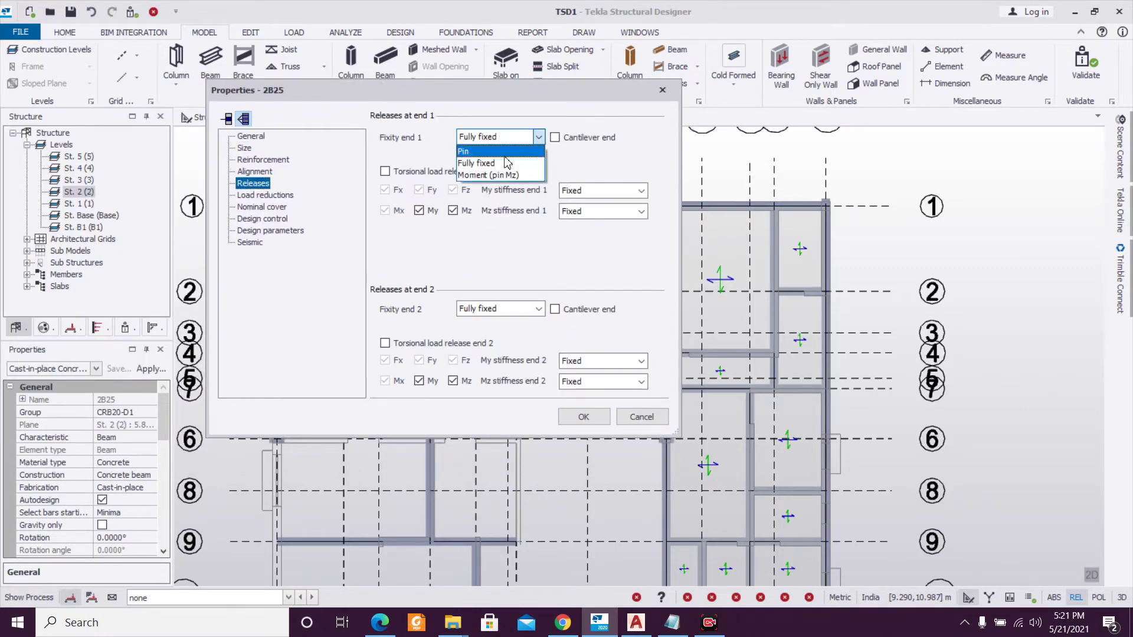
pyautogui.click(507, 163)
pyautogui.click(584, 416)
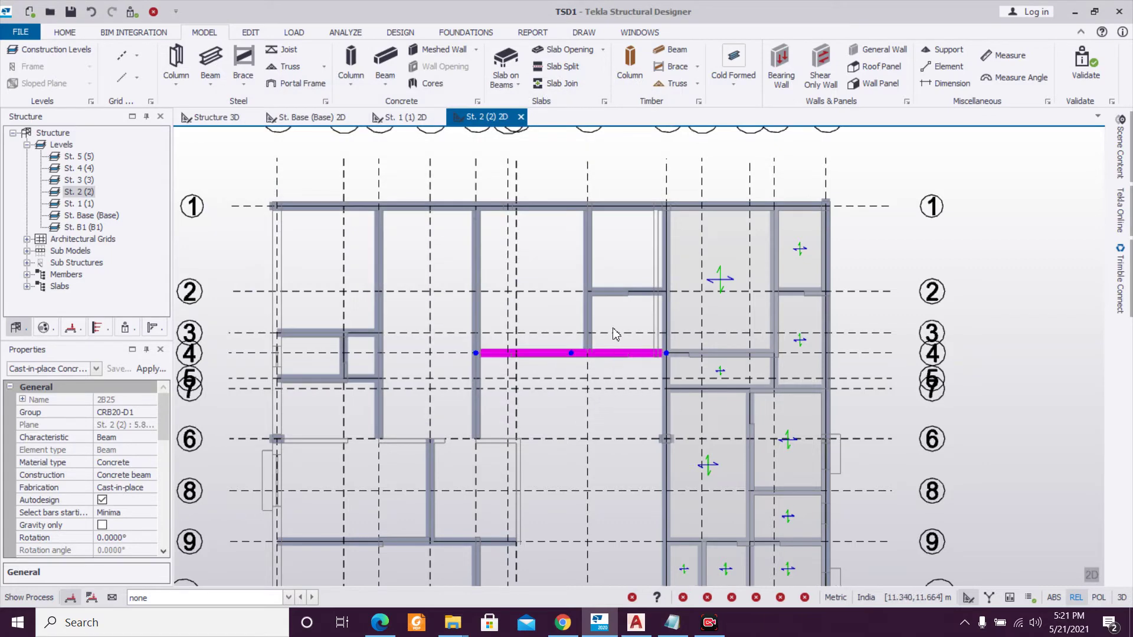
# Set both end fixities to Pin for the beam on grid line 16 between grid lines 1 and 4.
pyautogui.doubleClick(594, 314)
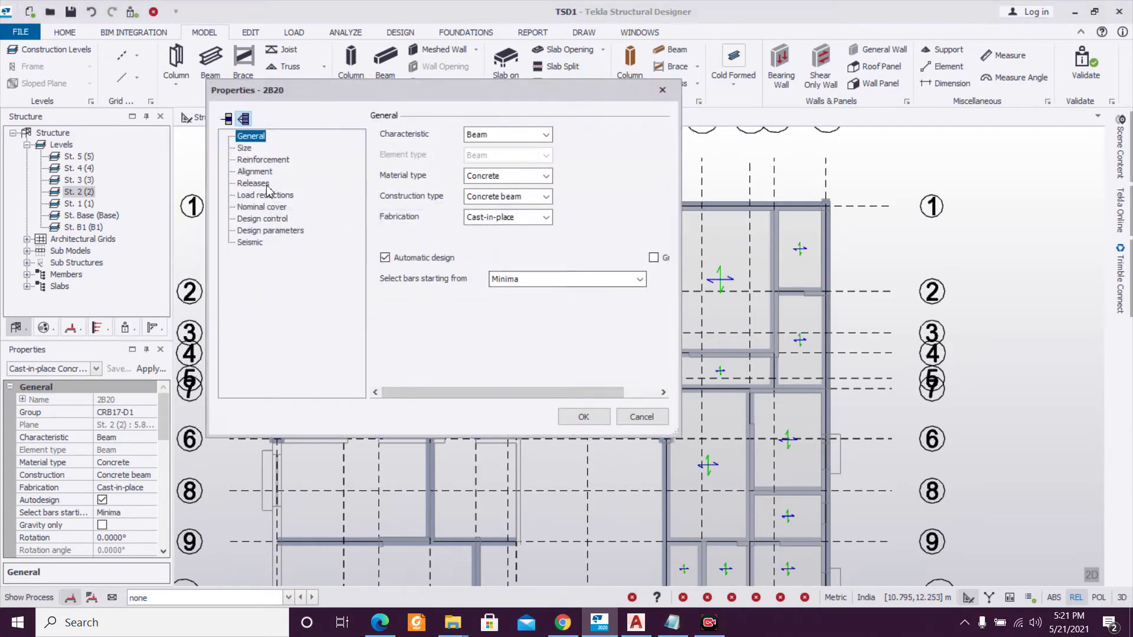
pyautogui.click(253, 183)
pyautogui.click(526, 140)
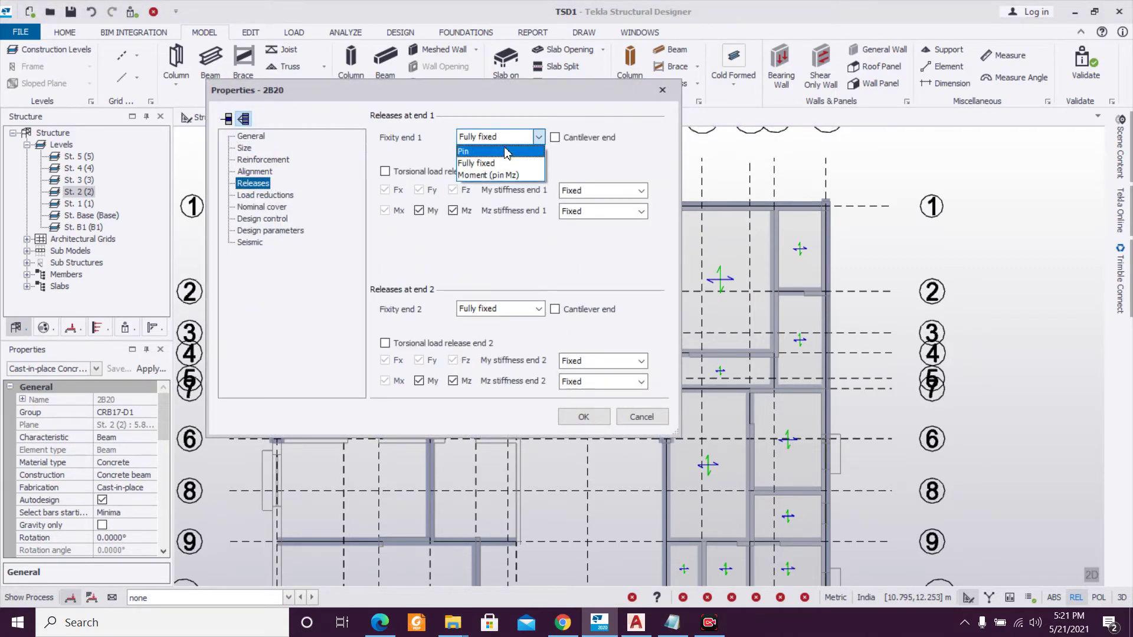
pyautogui.click(505, 152)
pyautogui.click(523, 325)
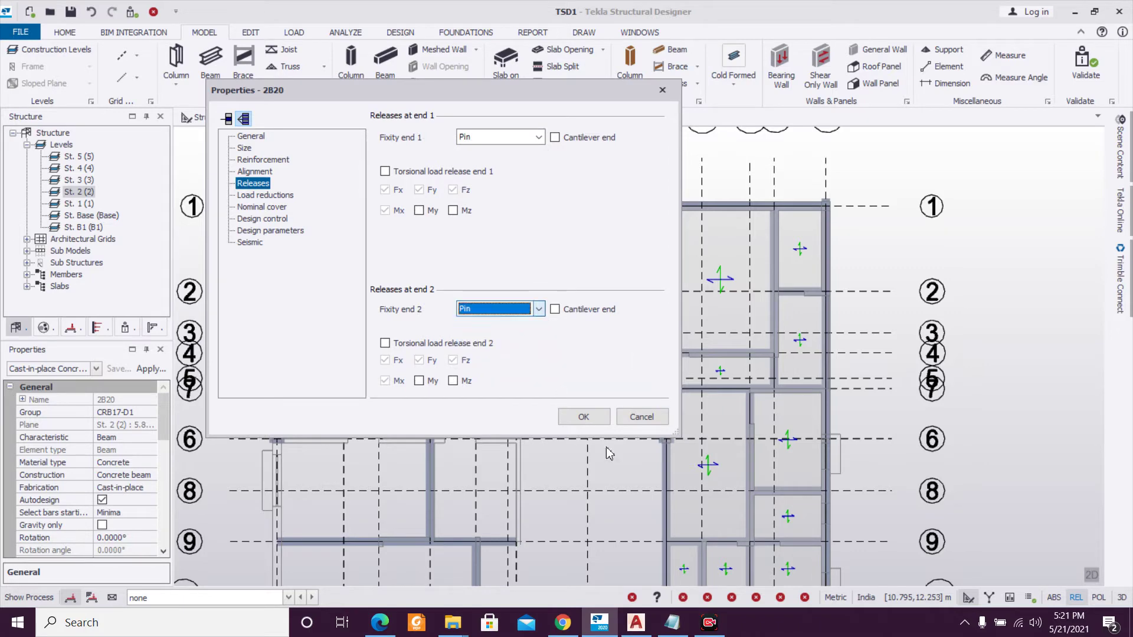
pyautogui.click(590, 419)
# Set both end fixities to Pin for the beam on grid line 2 between grid lines 16 and 17.
pyautogui.click(637, 289)
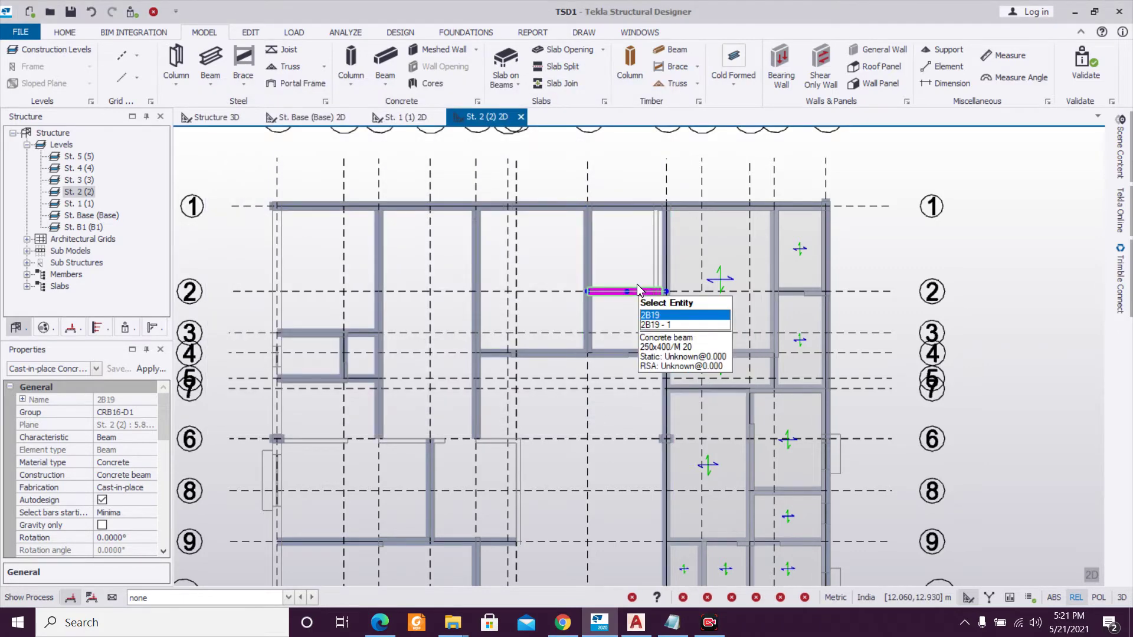
pyautogui.doubleClick(637, 289)
pyautogui.click(253, 184)
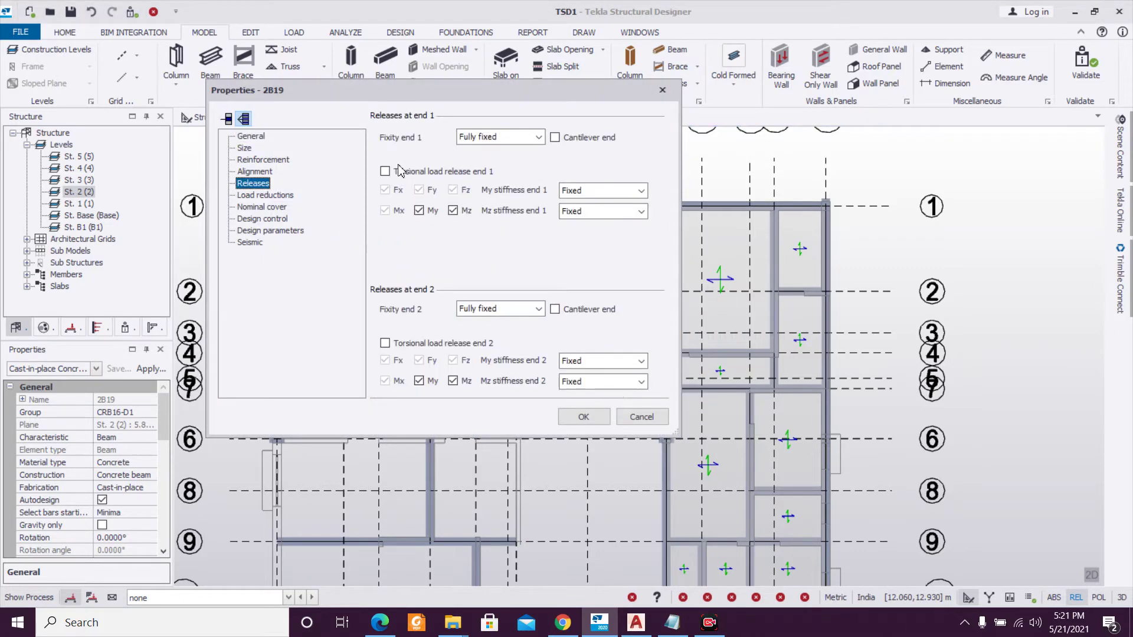
pyautogui.click(501, 136)
pyautogui.click(502, 156)
pyautogui.click(501, 308)
pyautogui.click(514, 325)
pyautogui.click(593, 420)
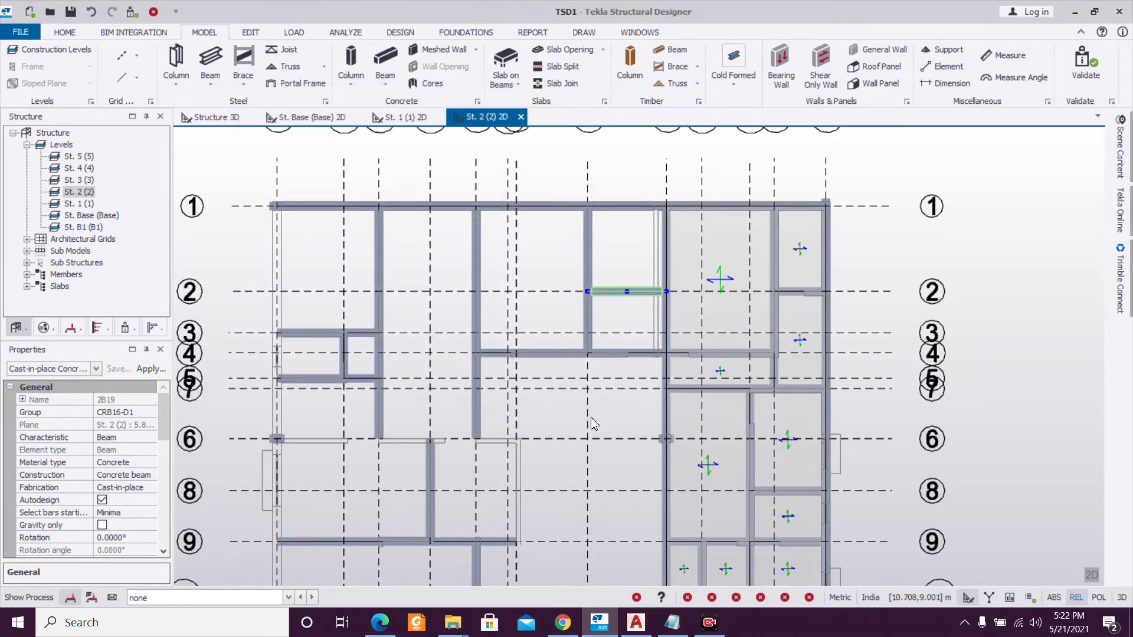
pyautogui.scroll(-1, 591, 418)
pyautogui.moveTo(575, 416); pyautogui.dragTo(574, 395, button='middle')
pyautogui.scroll(2, 608, 341)
pyautogui.click(608, 341)
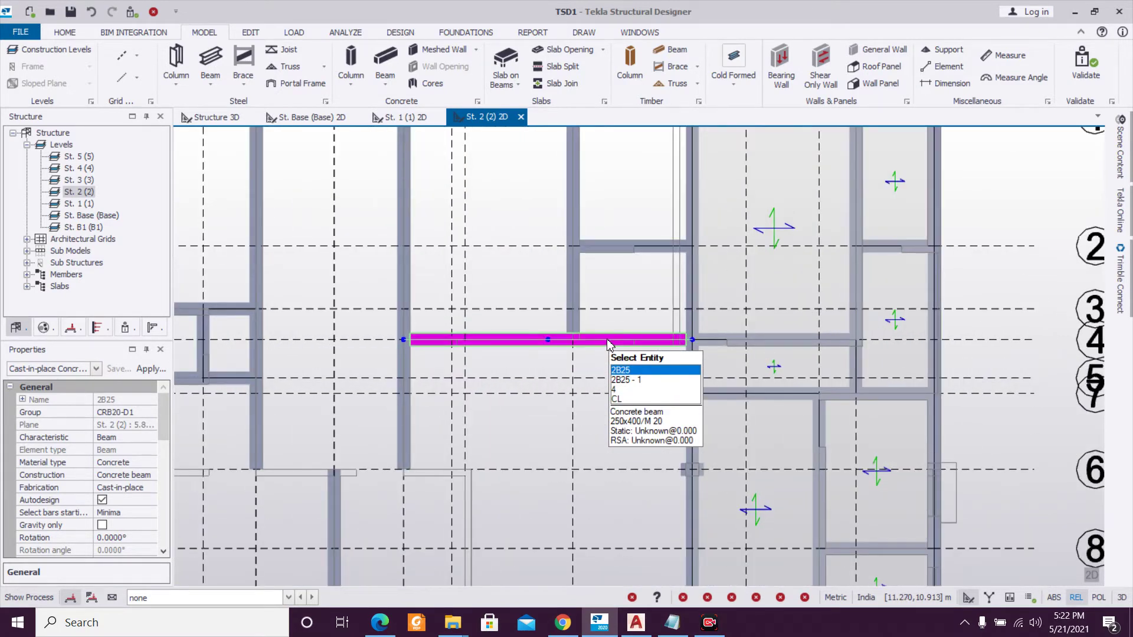
pyautogui.scroll(-1, 607, 342)
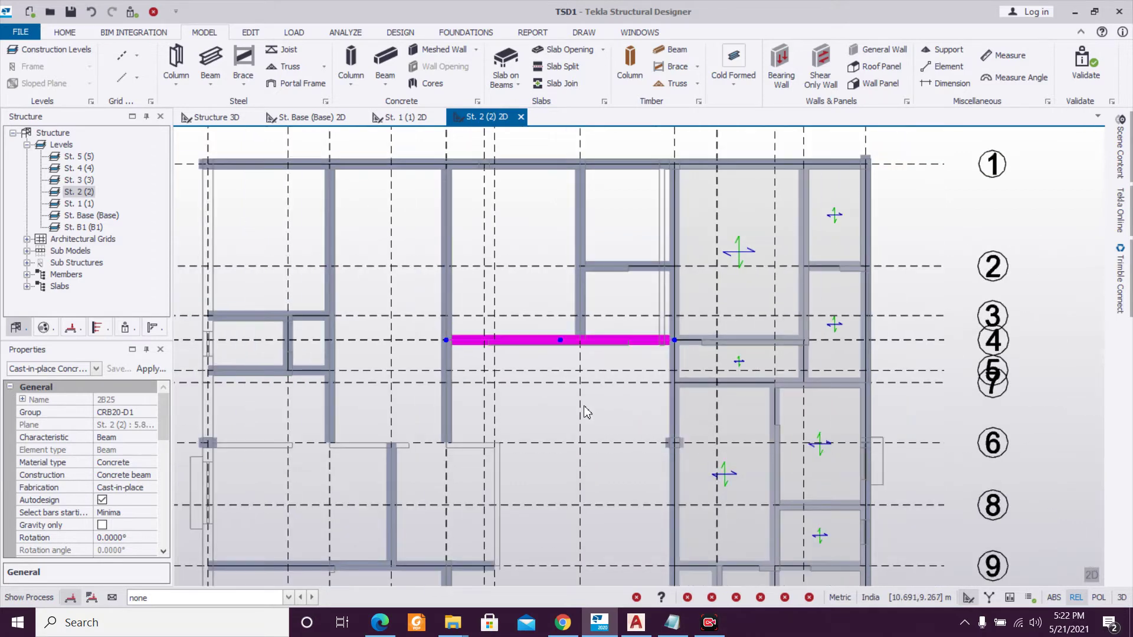
# Set both end fixities to Pin for the beam on grid line 20 between grid lines 6 and 9.
pyautogui.scroll(-1, 589, 419)
pyautogui.moveTo(448, 496); pyautogui.dragTo(463, 425, button='middle')
pyautogui.doubleClick(430, 437)
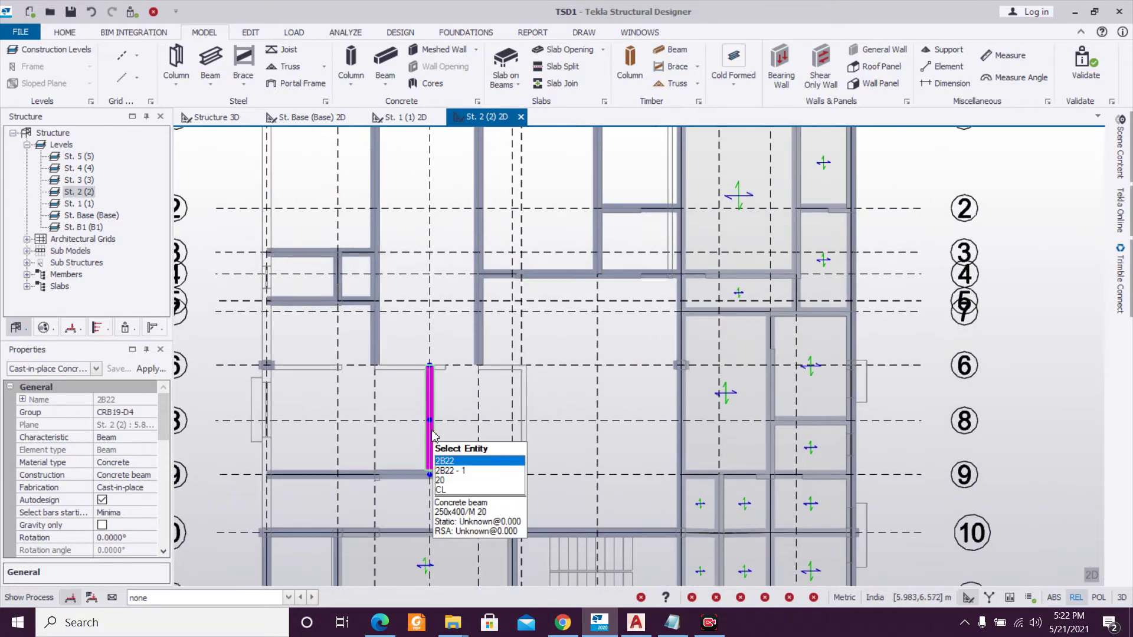
pyautogui.click(254, 184)
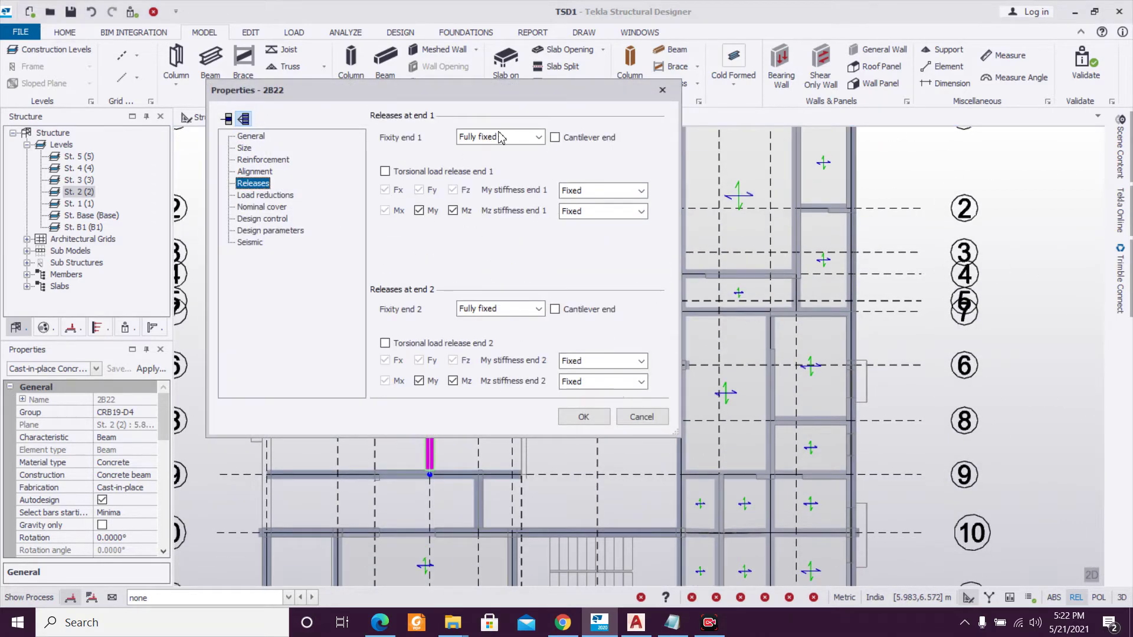
pyautogui.click(515, 136)
pyautogui.click(522, 308)
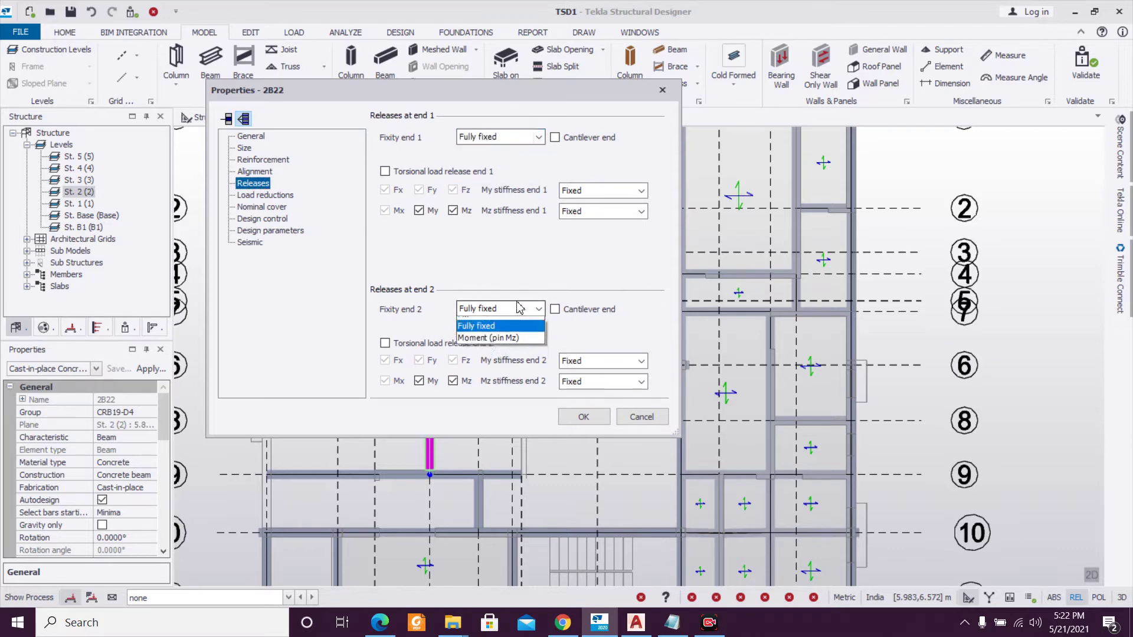
pyautogui.click(517, 151)
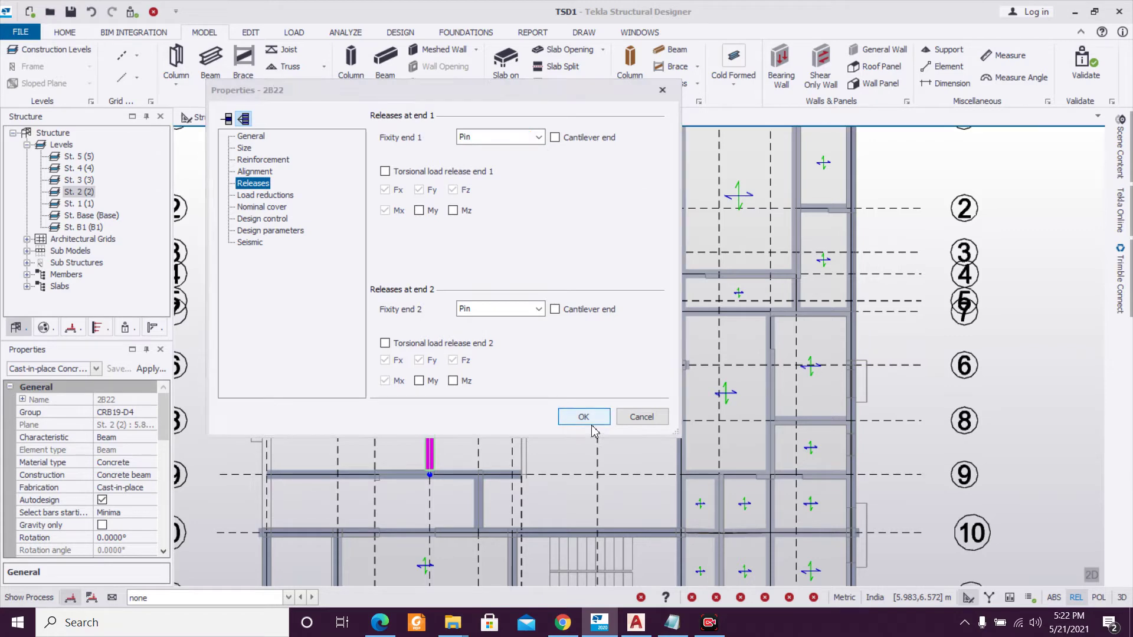
pyautogui.click(583, 417)
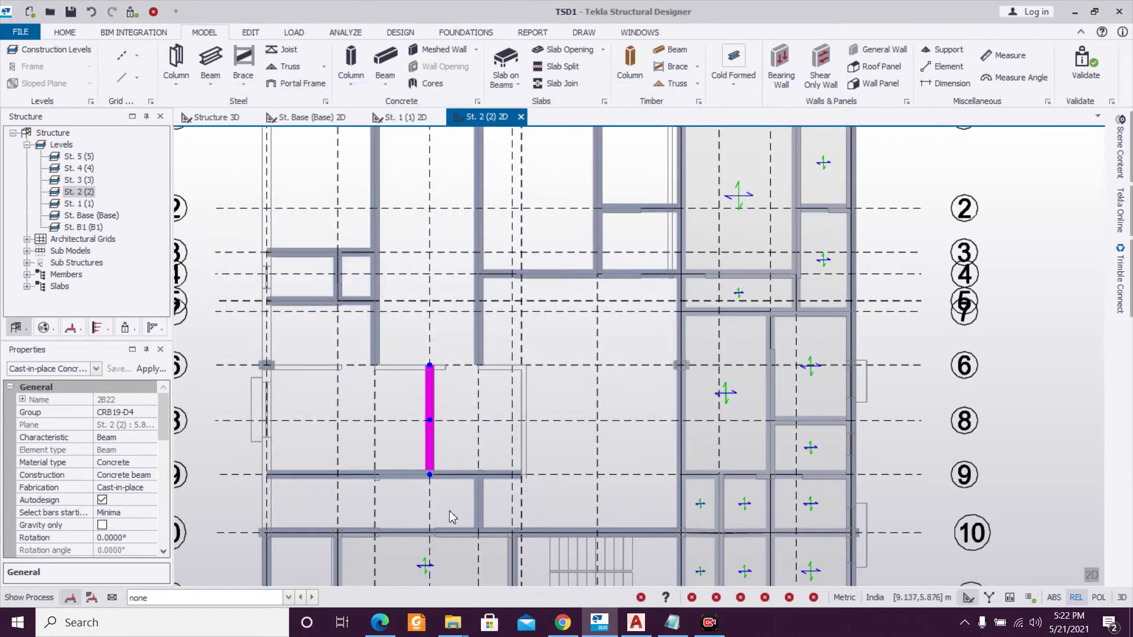
# Set both end fixities to Pin for the beam on grid line 9 between grid lines 13 and 21.
pyautogui.doubleClick(466, 475)
pyautogui.click(253, 184)
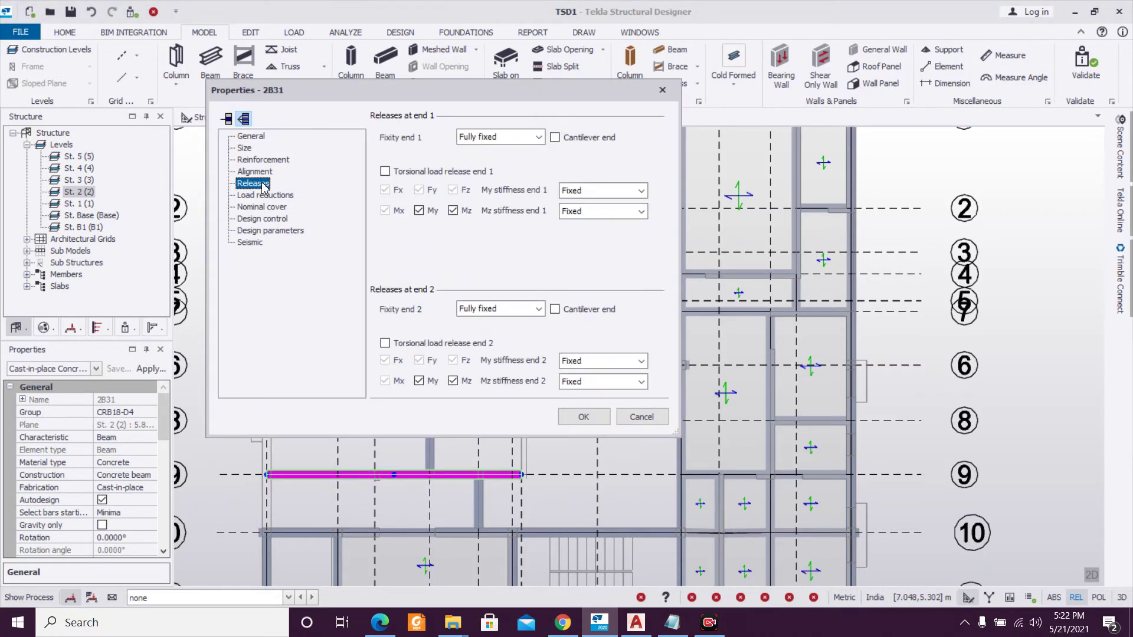
pyautogui.click(505, 152)
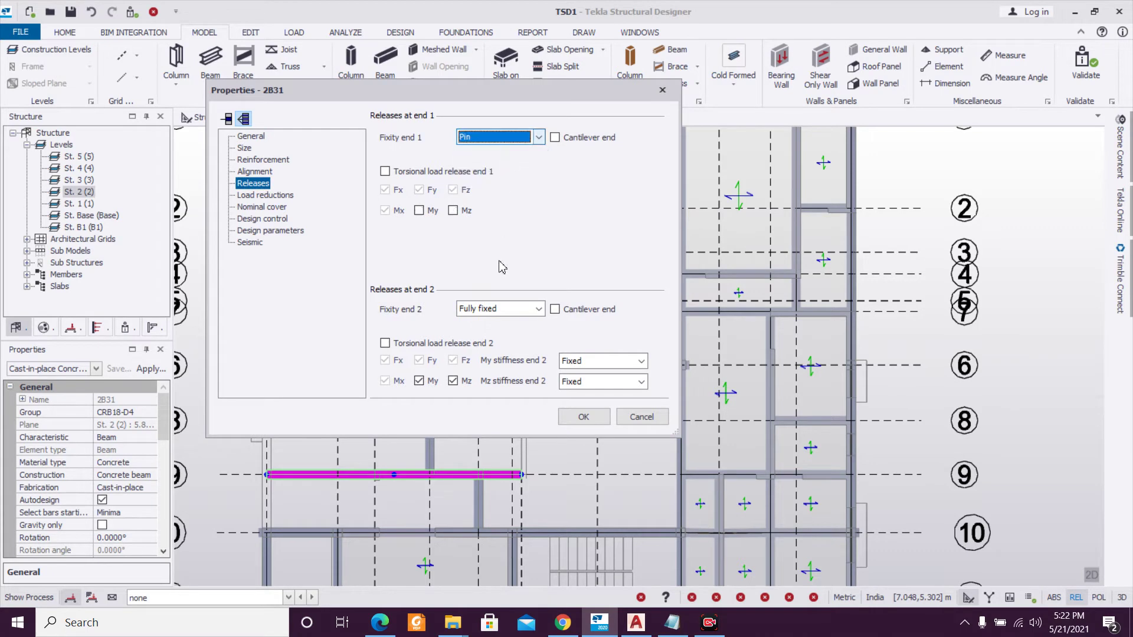
pyautogui.click(489, 316)
pyautogui.click(501, 326)
pyautogui.click(577, 415)
# Set both end fixities to Pin for the beam on grid line 15 between grid lines 9 and 10.
pyautogui.doubleClick(479, 507)
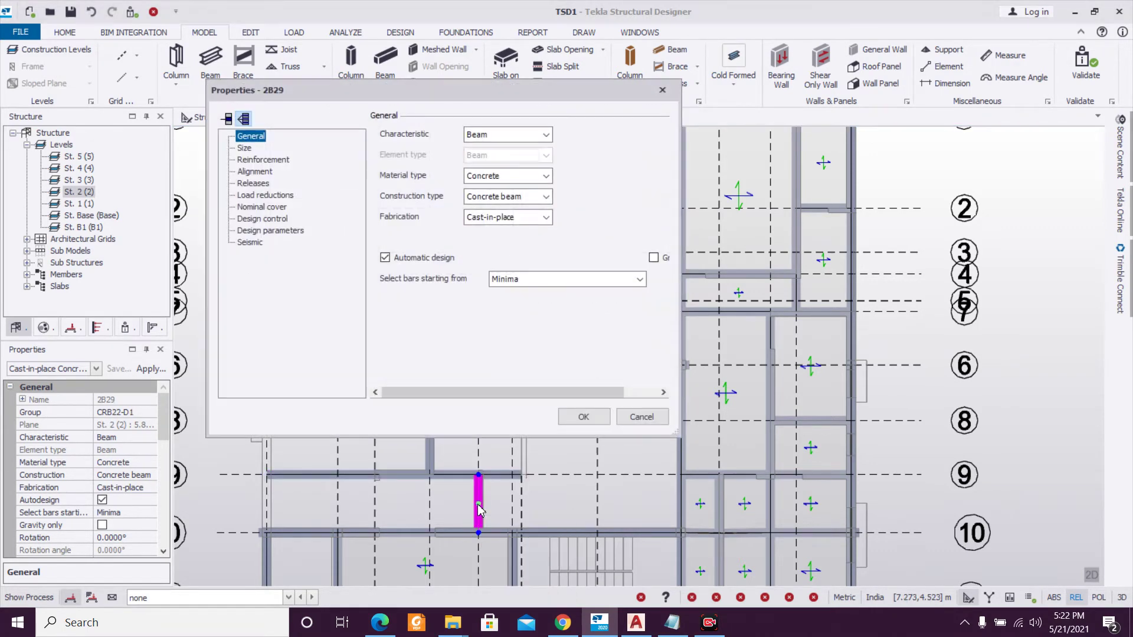
pyautogui.click(253, 184)
pyautogui.click(501, 136)
pyautogui.click(497, 155)
pyautogui.click(506, 311)
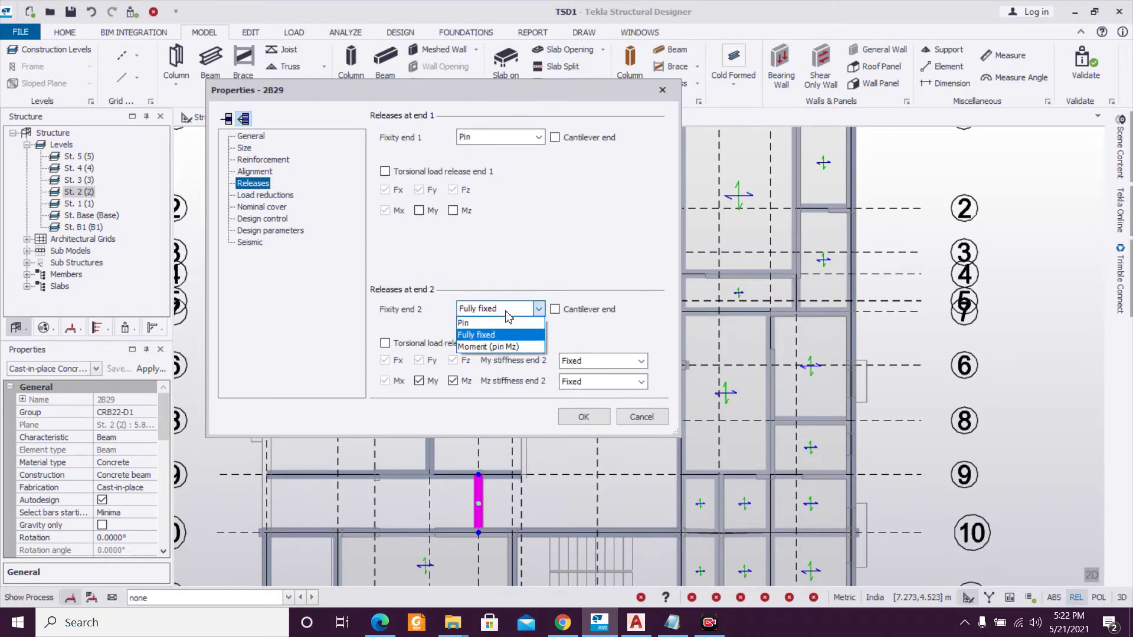
pyautogui.click(500, 324)
pyautogui.click(584, 416)
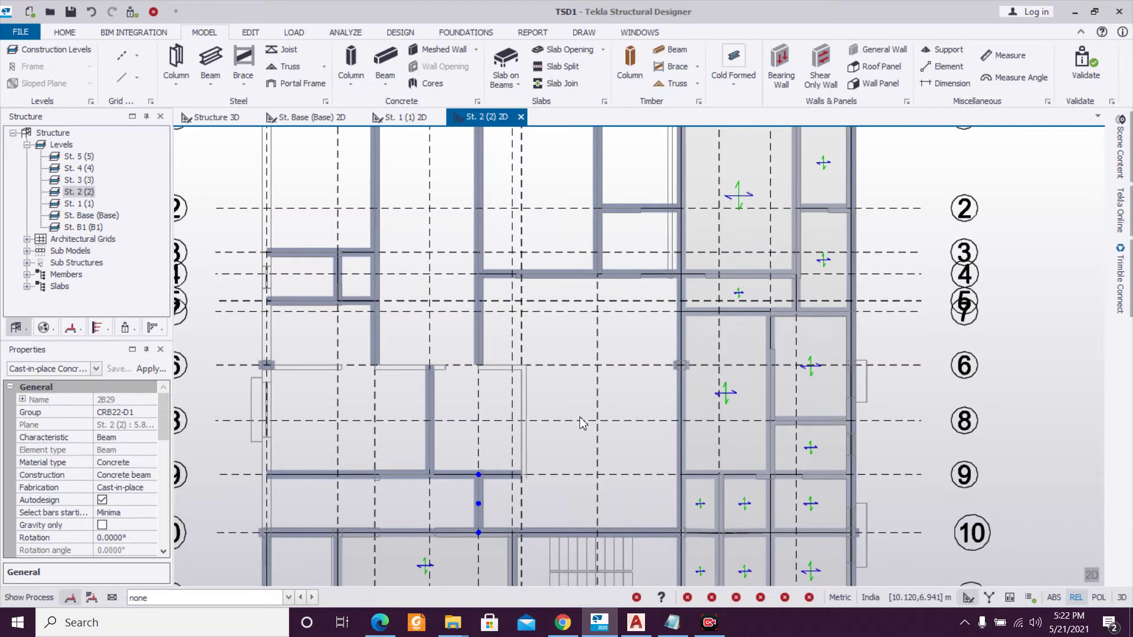
# Start a new cast-in-place concrete beam from the B250x400 property set and change its section to 250x500.
pyautogui.scroll(-2, 658, 360)
pyautogui.scroll(1, 617, 398)
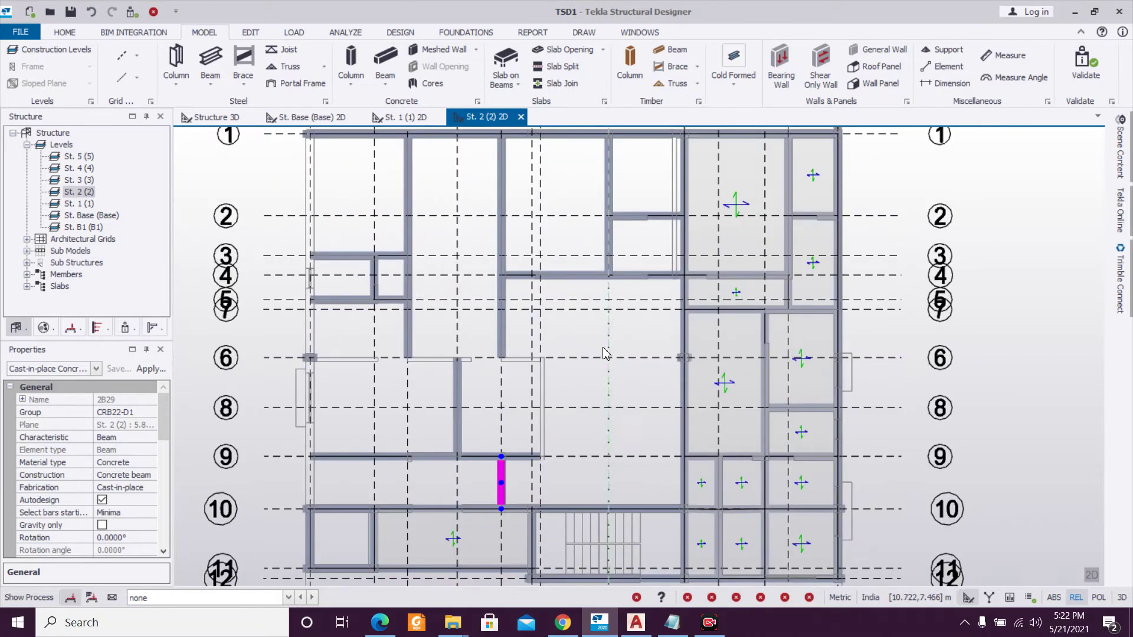
pyautogui.scroll(-1, 603, 349)
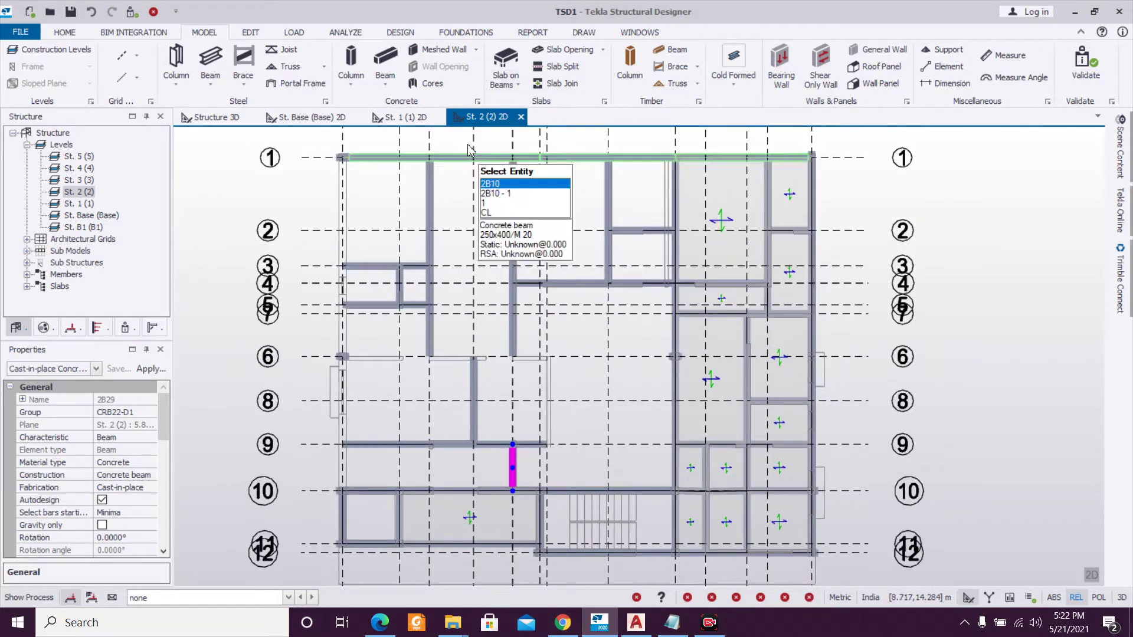
pyautogui.click(381, 58)
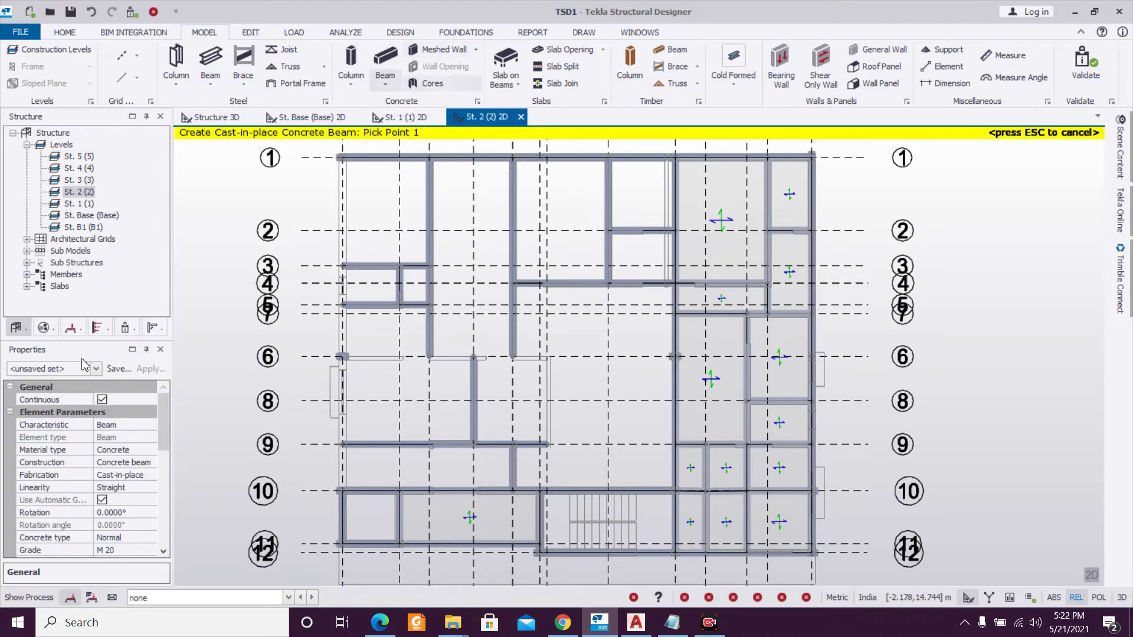
pyautogui.click(91, 394)
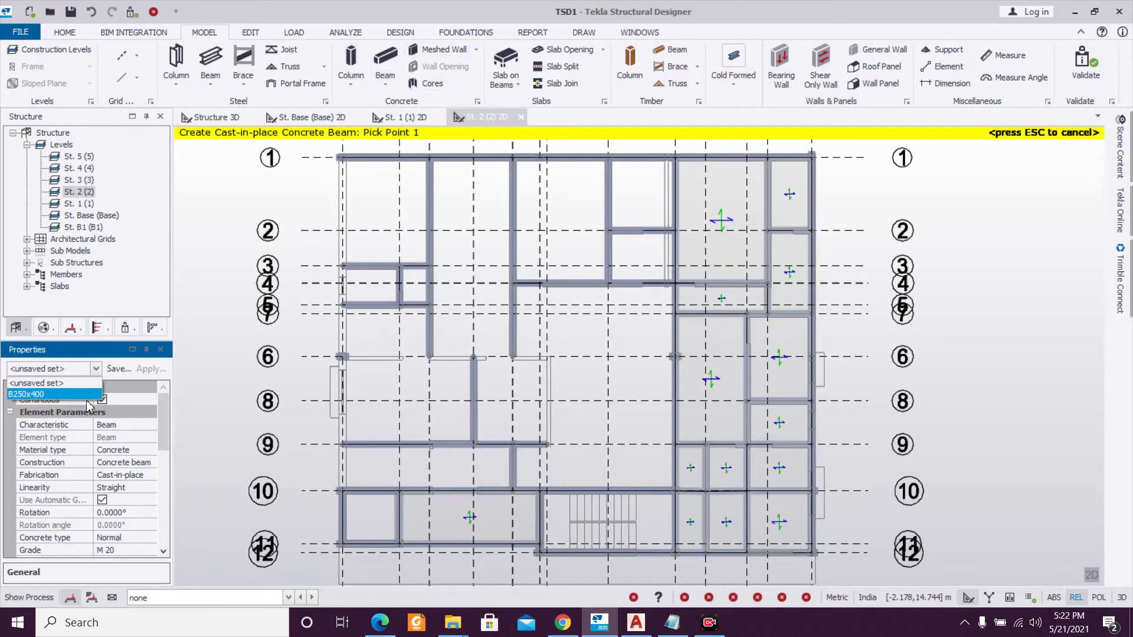
pyautogui.moveTo(168, 447); pyautogui.dragTo(168, 489)
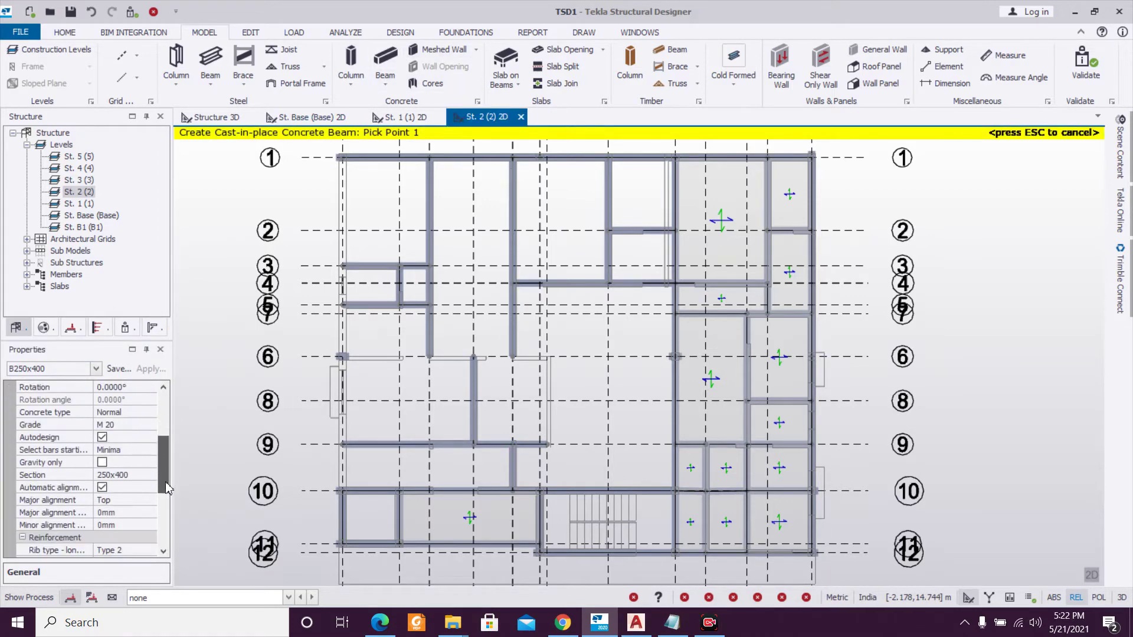
pyautogui.click(152, 475)
pyautogui.click(151, 474)
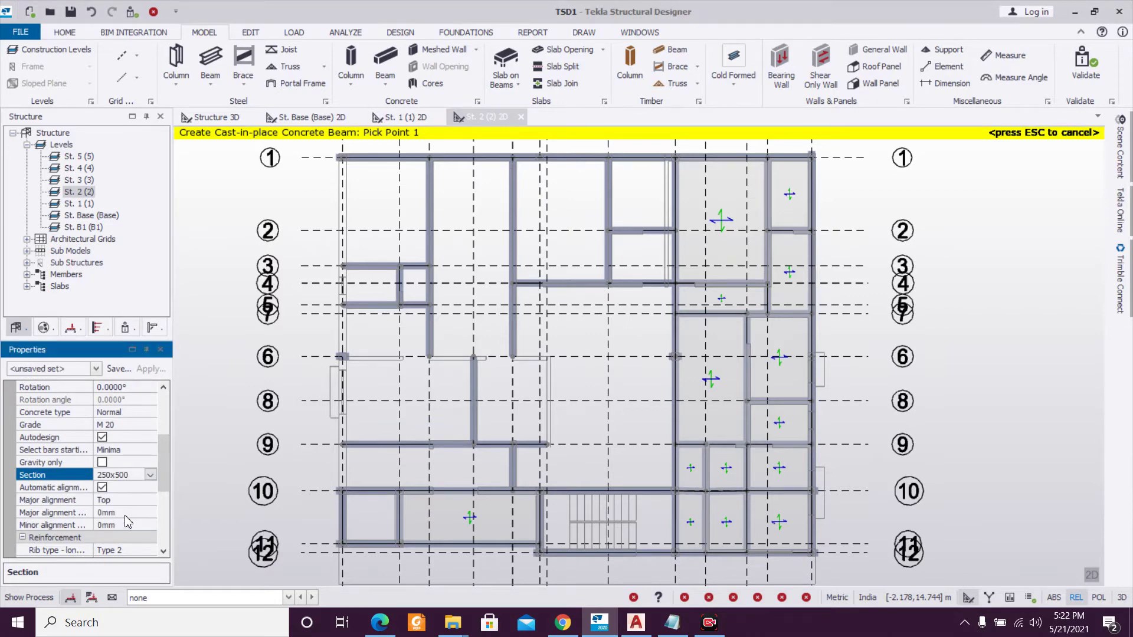
# Place 250x500 concrete beams along grid lines 13 and 24, each from grid line 1 to grid line 10.
pyautogui.scroll(-2, 377, 435)
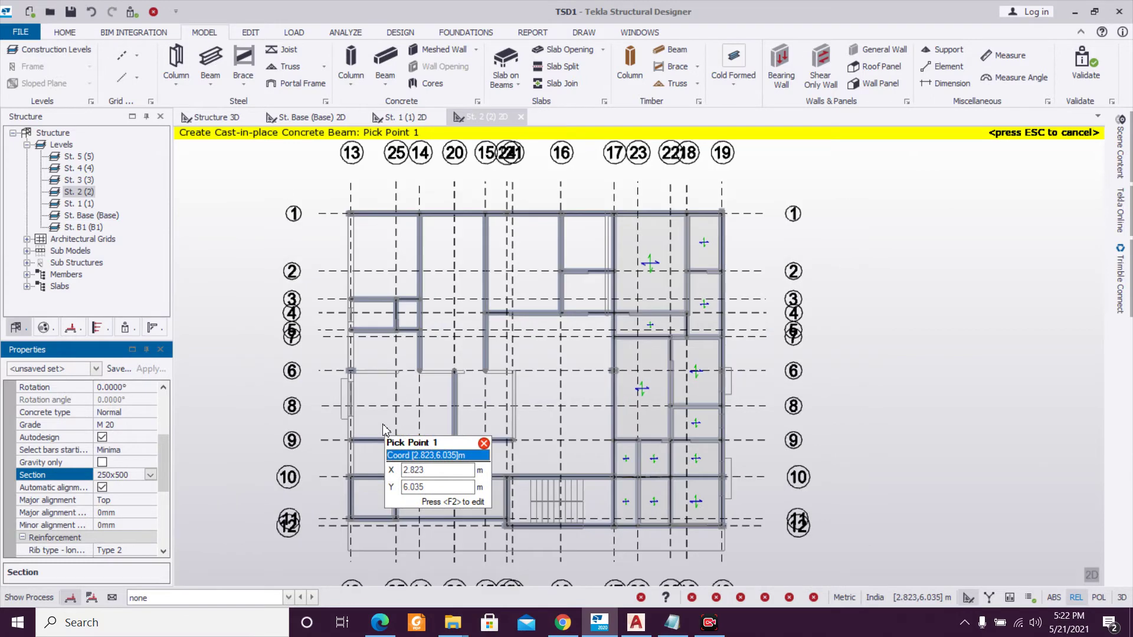
pyautogui.moveTo(328, 192); pyautogui.dragTo(372, 513)
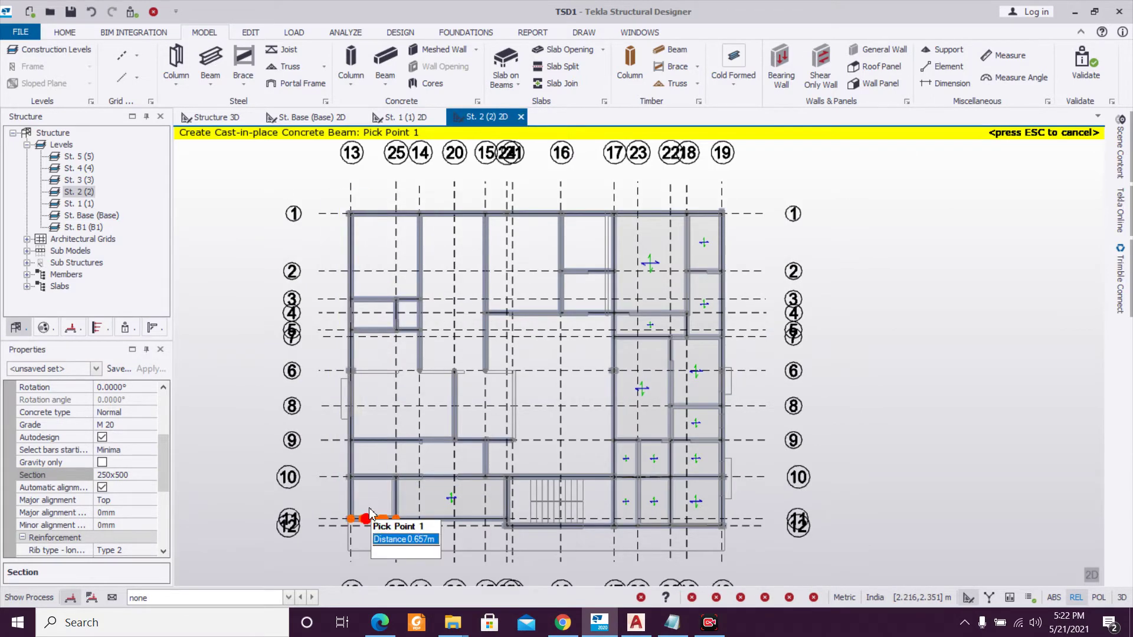
pyautogui.moveTo(501, 194); pyautogui.dragTo(534, 488)
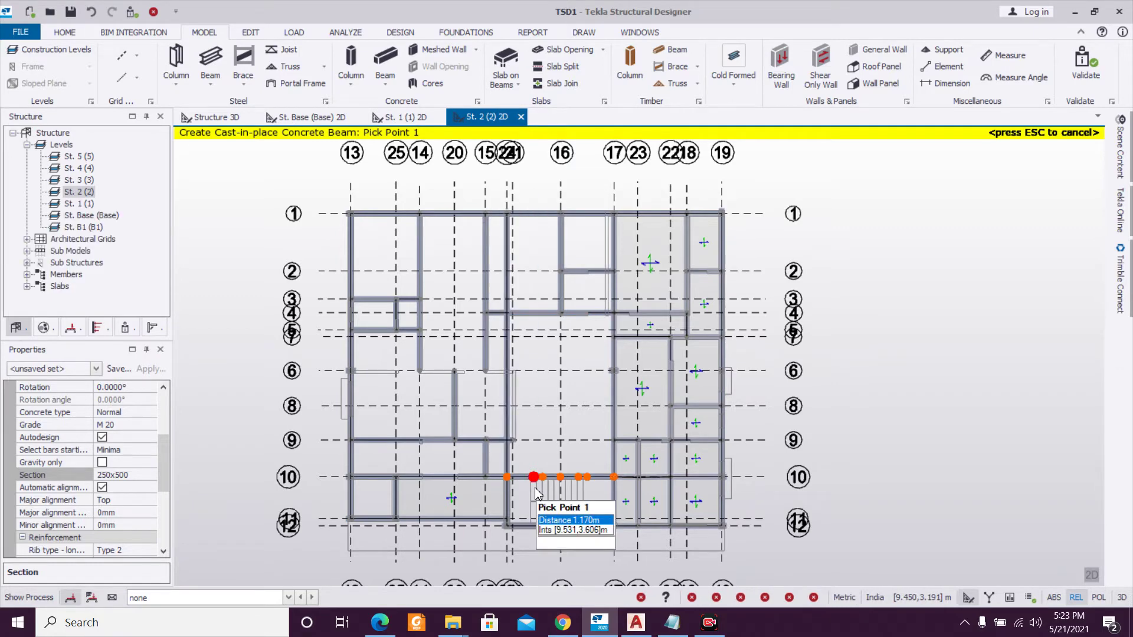
# Place a 250x500 concrete beam along grid line 6 between grid lines 13 and 19, and add a node to it at grid line 15.
pyautogui.moveTo(323, 355); pyautogui.dragTo(760, 400)
pyautogui.press('Escape')
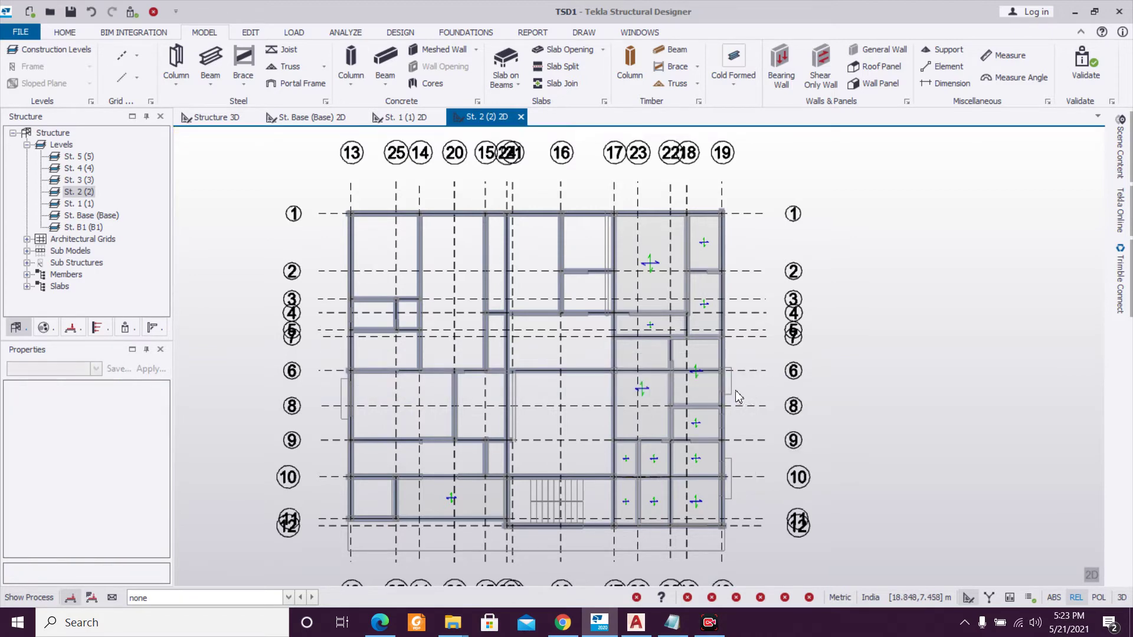
pyautogui.click(539, 376)
pyautogui.scroll(4, 415, 399)
pyautogui.scroll(-3, 413, 399)
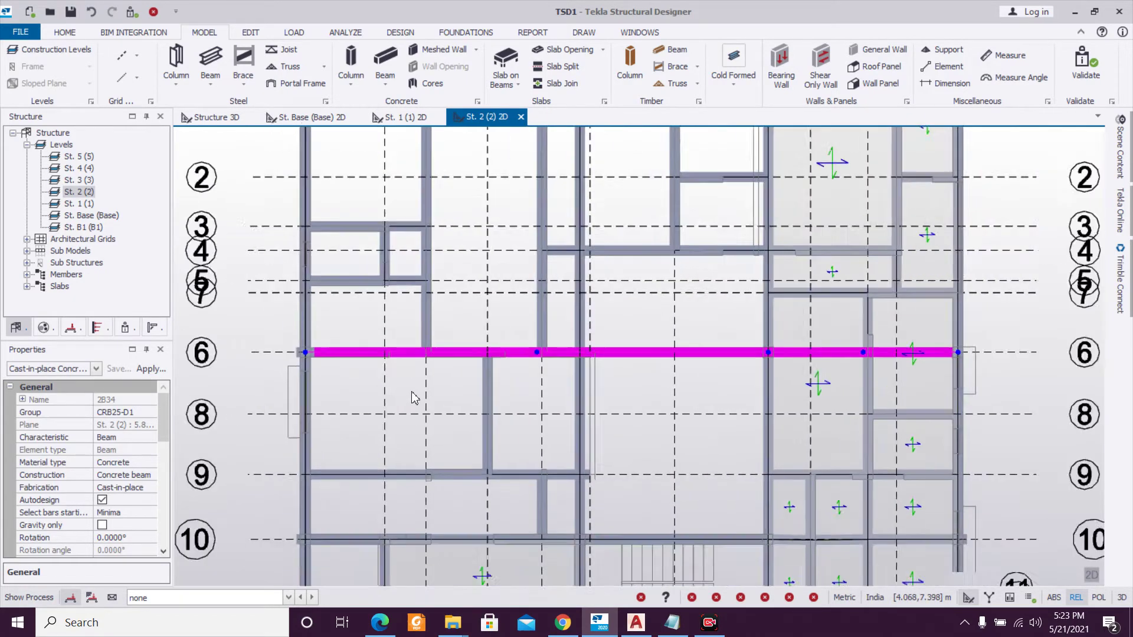
pyautogui.scroll(3, 556, 397)
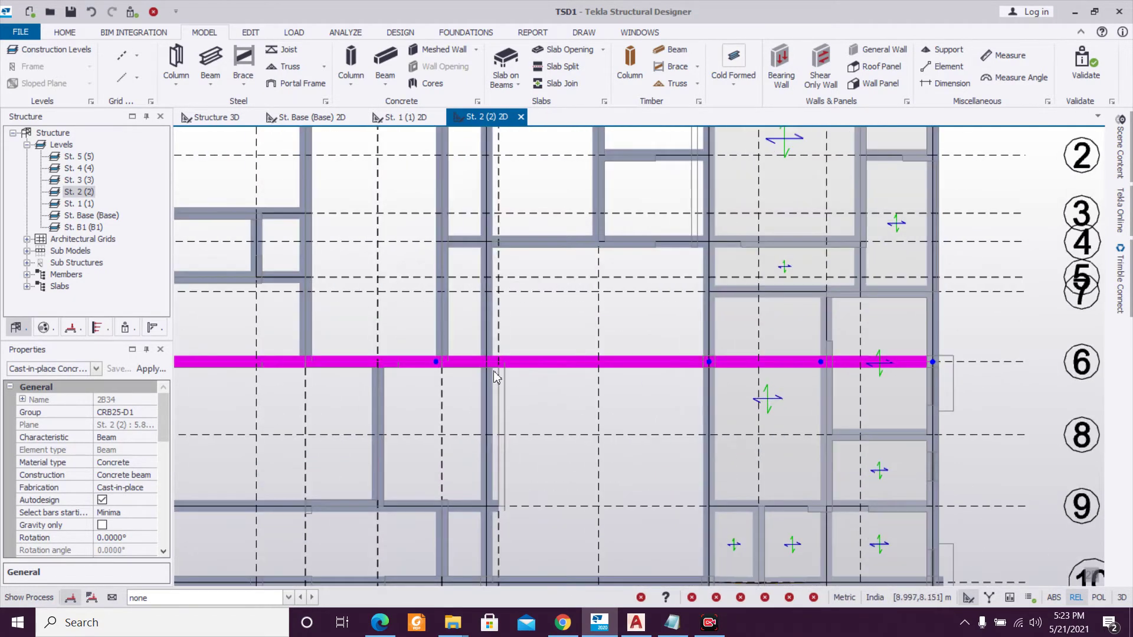
pyautogui.click(437, 363)
pyautogui.click(439, 364)
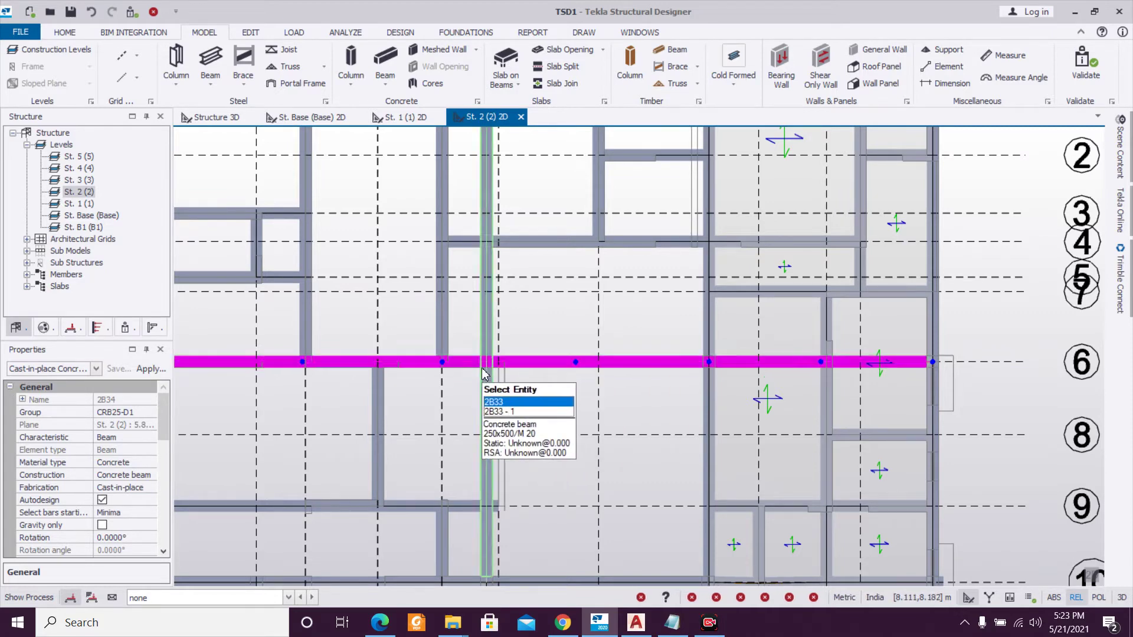
# Add two nodes to the grid line 6 beam between grid lines 15 and 17, at midspan and at the quarter point nearer grid line 15.
pyautogui.click(576, 363)
pyautogui.click(576, 363)
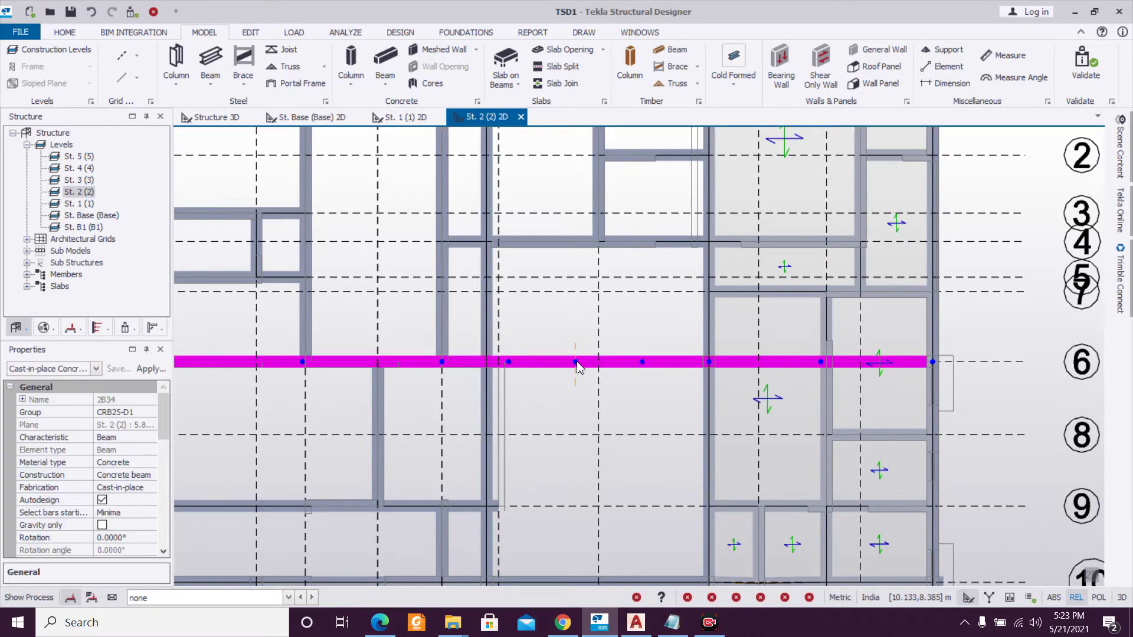
pyautogui.click(506, 362)
pyautogui.click(508, 362)
# Add a node to the grid line 6 beam where it crosses the beam on grid line 24.
pyautogui.scroll(3, 488, 373)
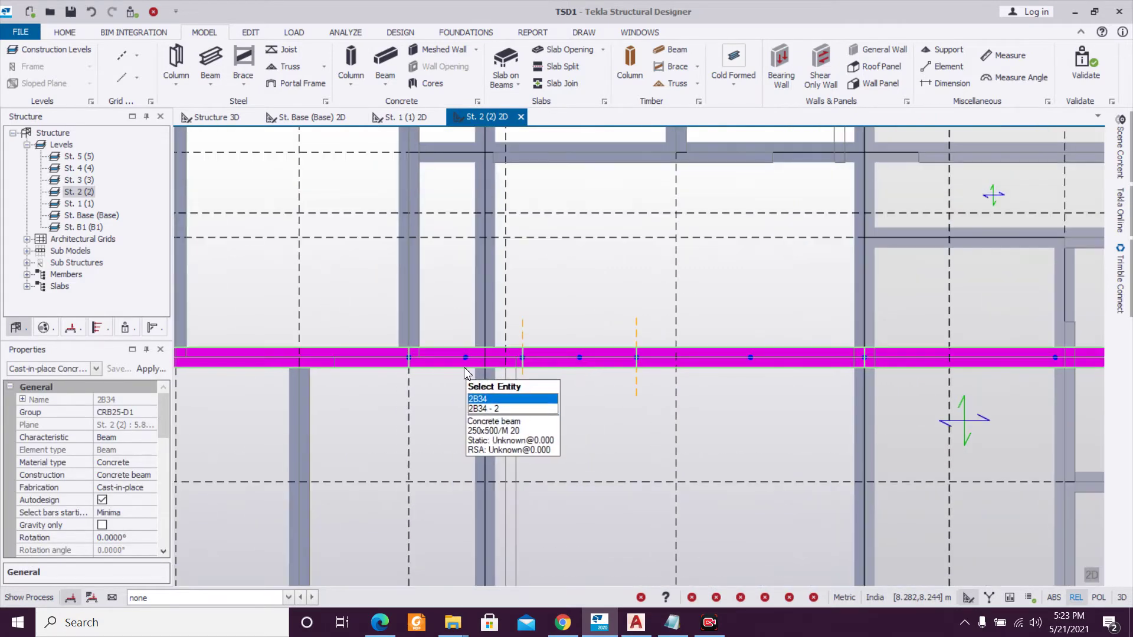
pyautogui.scroll(-2, 488, 373)
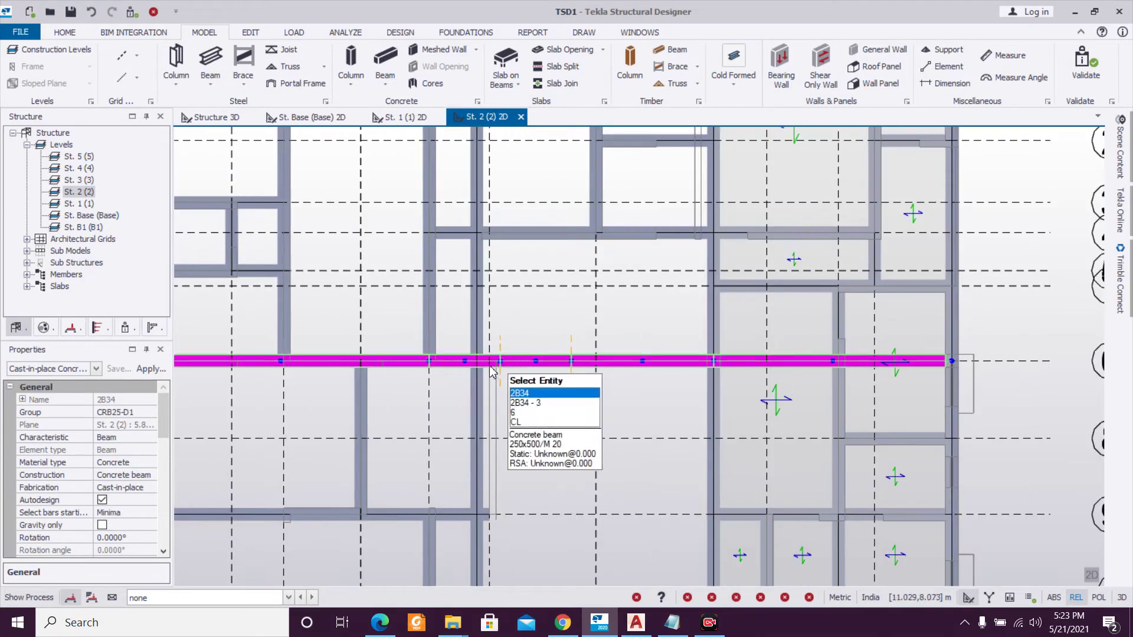
pyautogui.scroll(2, 492, 366)
pyautogui.click(455, 355)
pyautogui.click(455, 355)
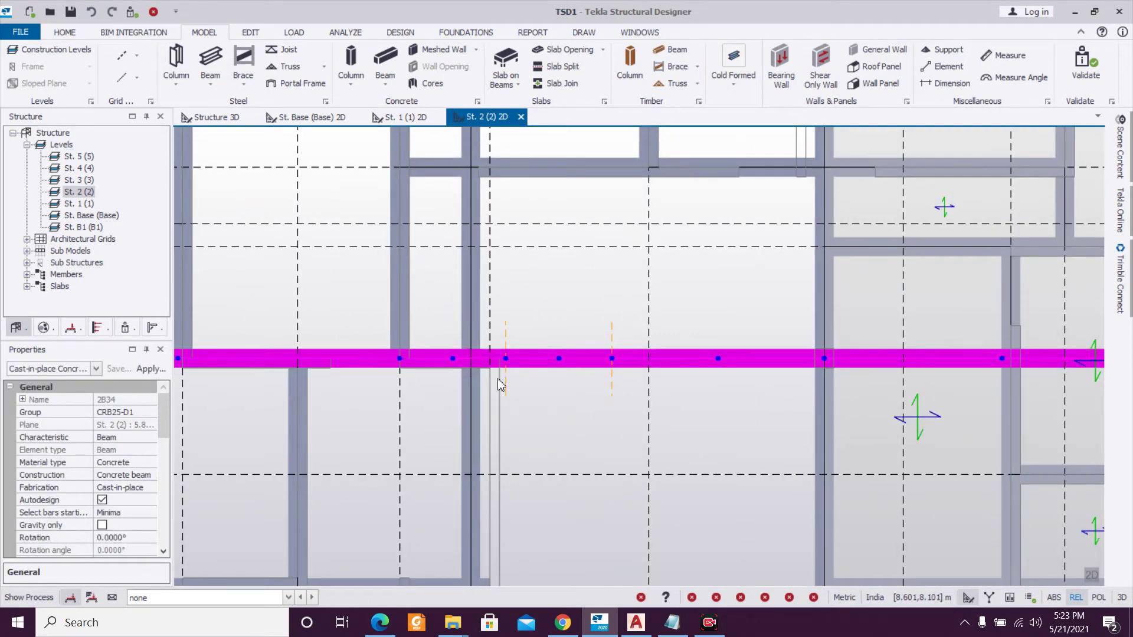
pyautogui.click(455, 360)
pyautogui.click(454, 361)
# Add a node to the grid line 6 beam at grid line 22, between grid lines 17 and 19.
pyautogui.scroll(-2, 506, 393)
pyautogui.scroll(4, 708, 389)
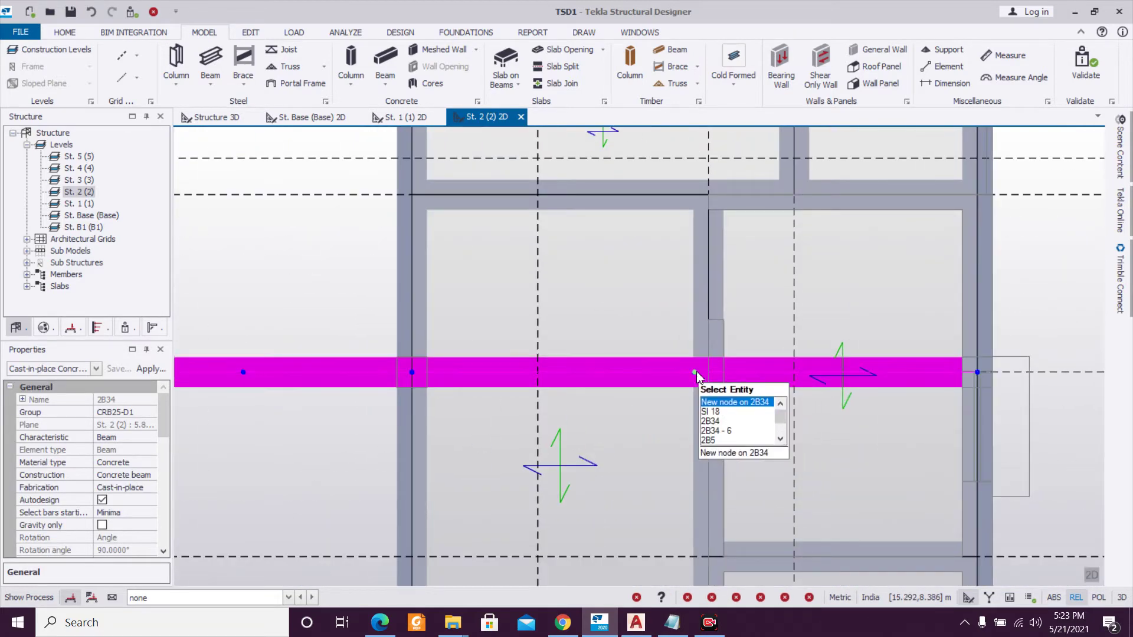
pyautogui.click(694, 373)
pyautogui.click(694, 374)
pyautogui.scroll(-4, 672, 417)
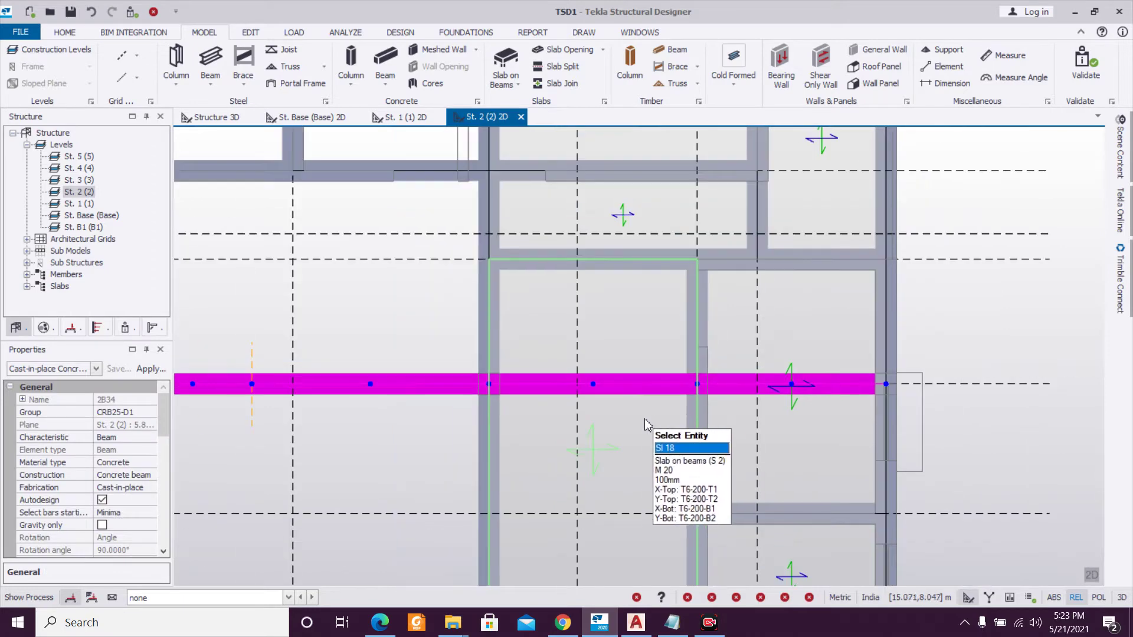
pyautogui.moveTo(394, 435); pyautogui.dragTo(482, 451, button='middle')
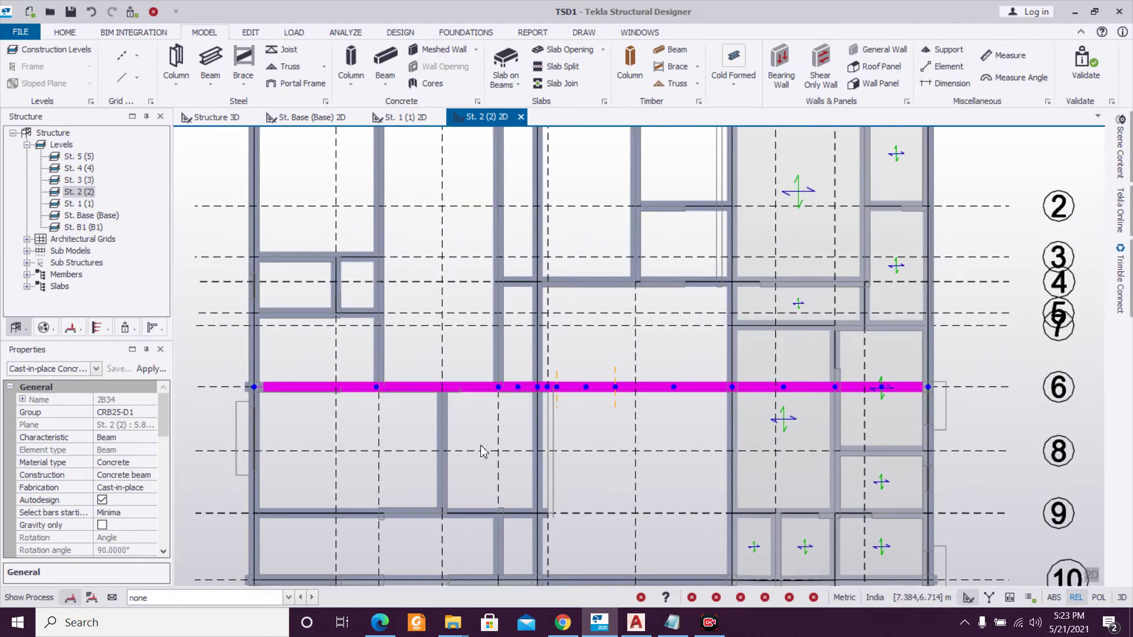
# Add two nodes to the grid line 24 beam, one at its midspan and one halfway between midspan and grid line 1.
pyautogui.click(537, 437)
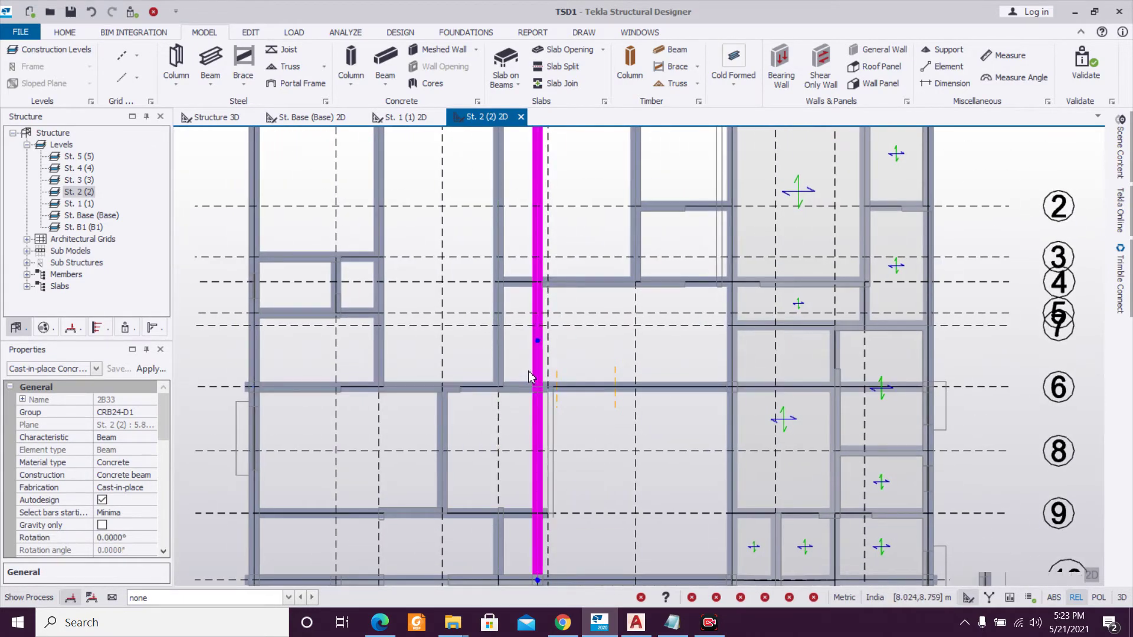
pyautogui.scroll(3, 531, 366)
pyautogui.click(546, 319)
pyautogui.click(545, 319)
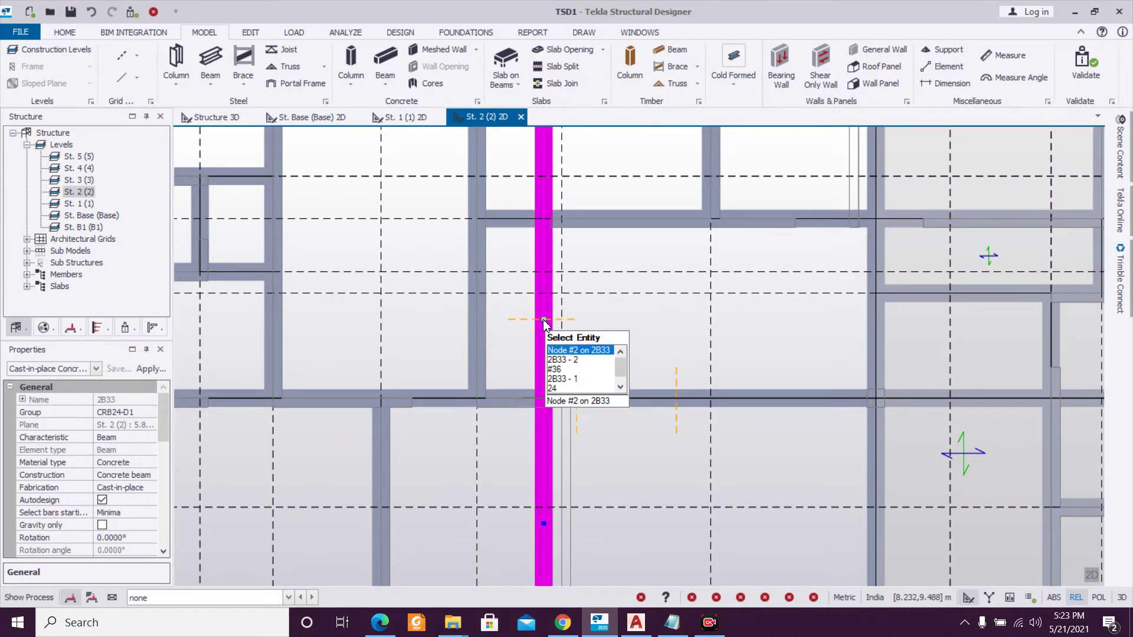
pyautogui.click(544, 321)
pyautogui.click(542, 319)
pyautogui.moveTo(544, 517)
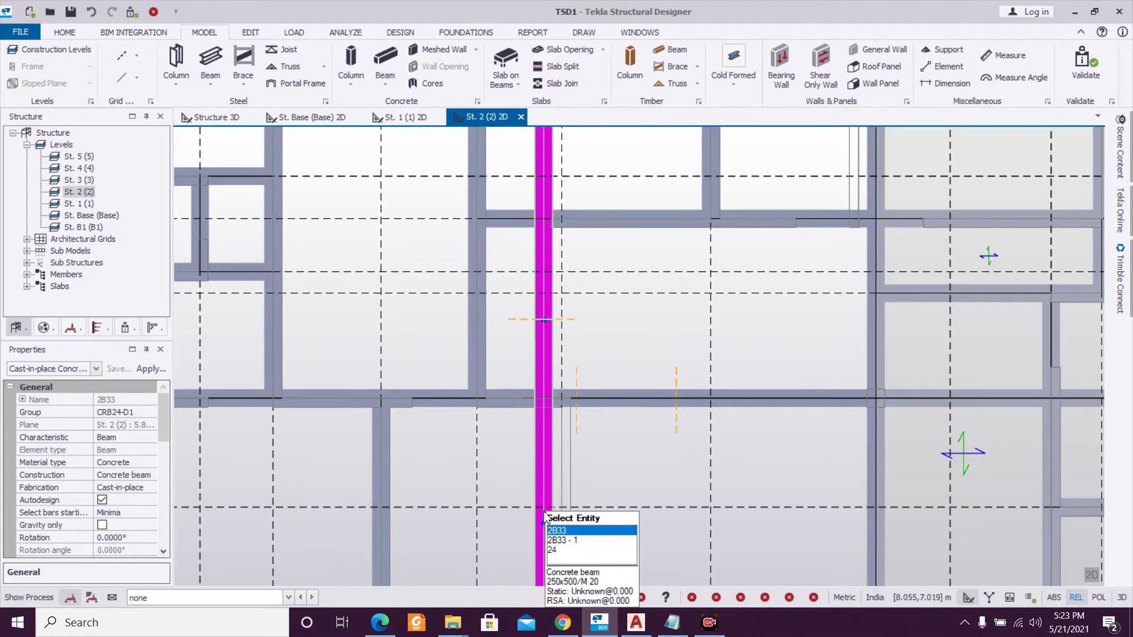
pyautogui.moveTo(528, 347); pyautogui.dragTo(518, 521, button='middle')
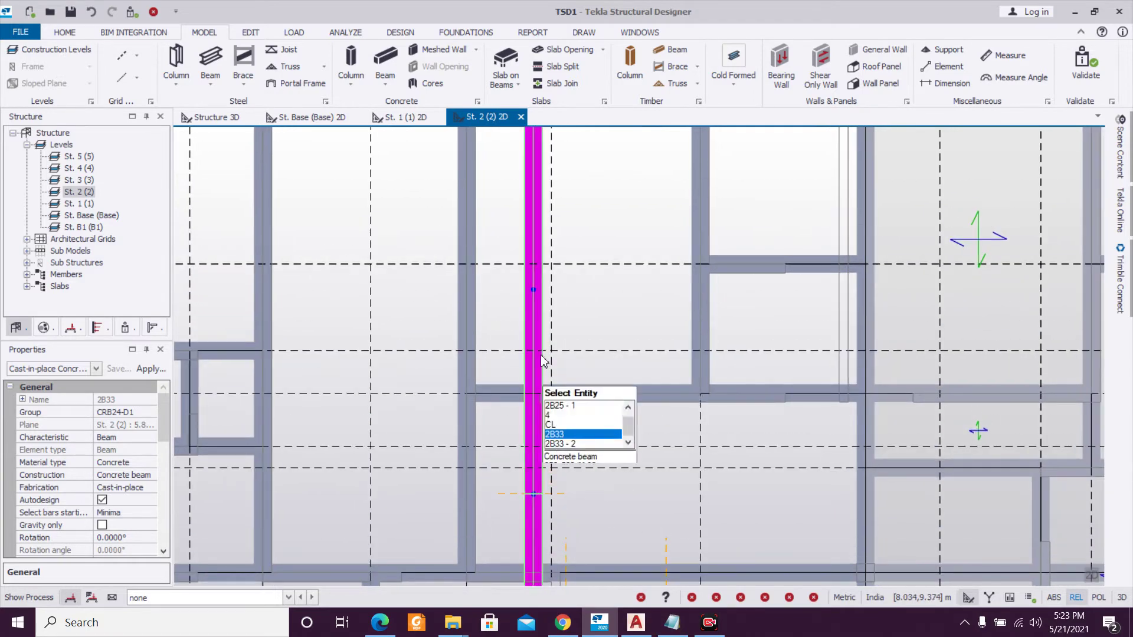
pyautogui.click(534, 288)
pyautogui.click(535, 291)
# Add a node to the grid line 24 beam halfway between its midspan node and grid line 10.
pyautogui.moveTo(530, 420)
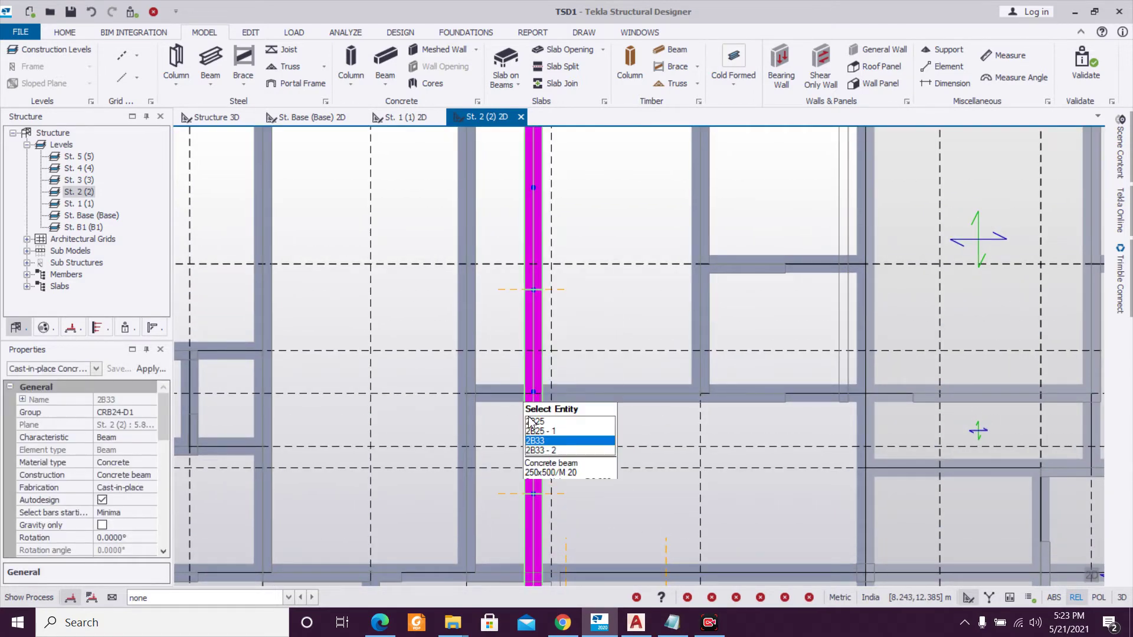
pyautogui.moveTo(535, 461); pyautogui.dragTo(521, 311, button='middle')
pyautogui.moveTo(527, 544)
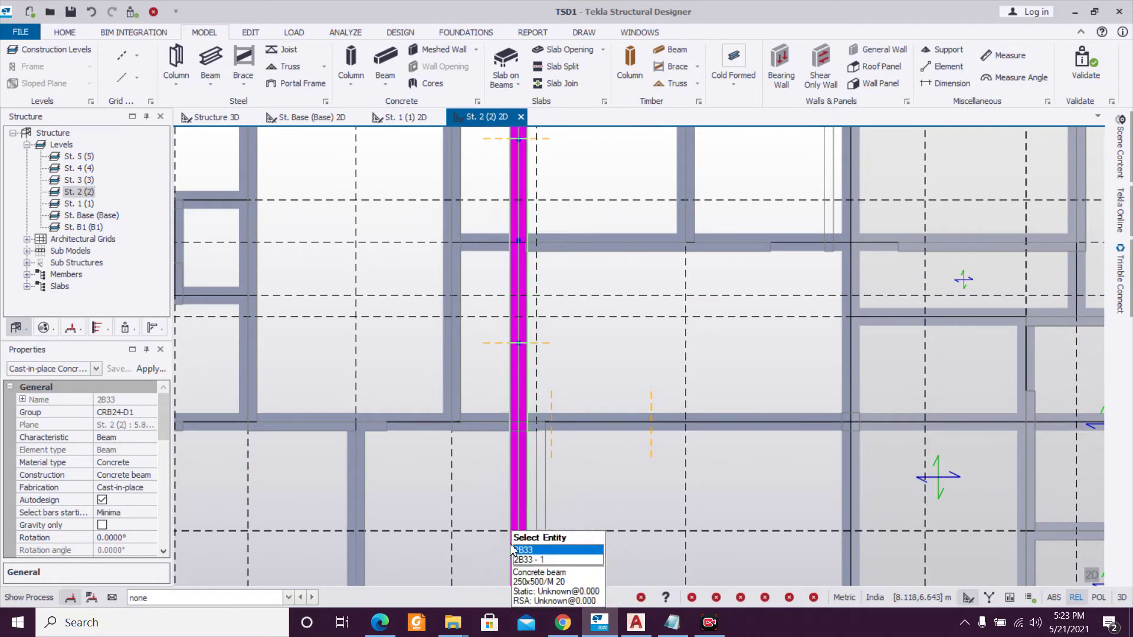
pyautogui.moveTo(511, 549); pyautogui.dragTo(524, 442, button='middle')
pyautogui.moveTo(524, 441)
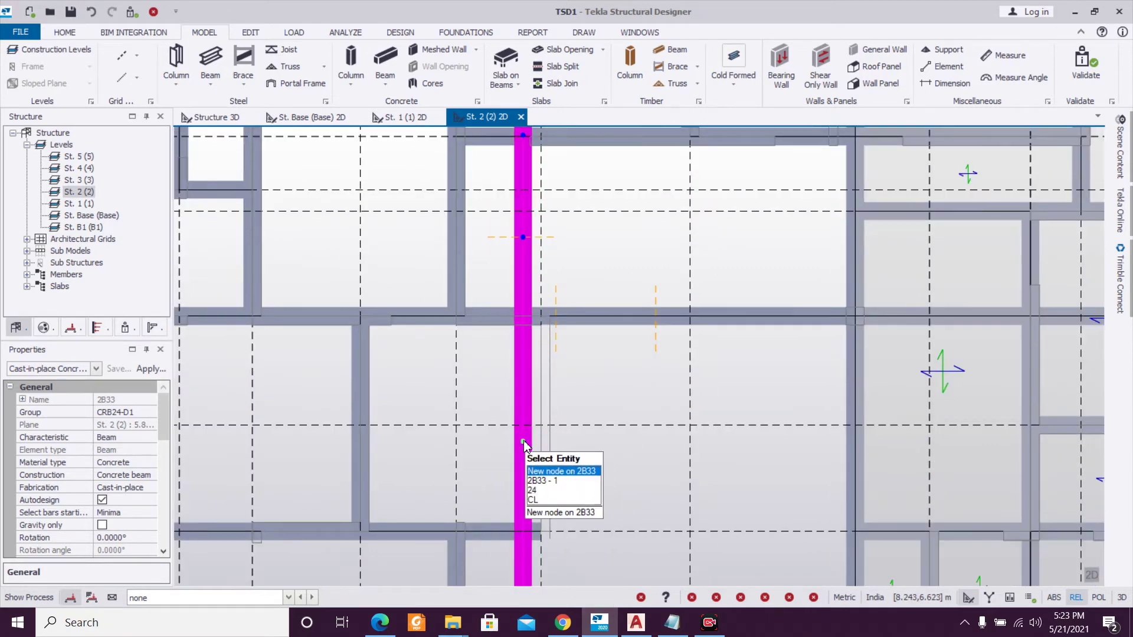
pyautogui.click(524, 441)
pyautogui.click(524, 442)
# Add nodes to the grid line 24 beam where it crosses the beams on grid lines 6 and 9.
pyautogui.moveTo(522, 340)
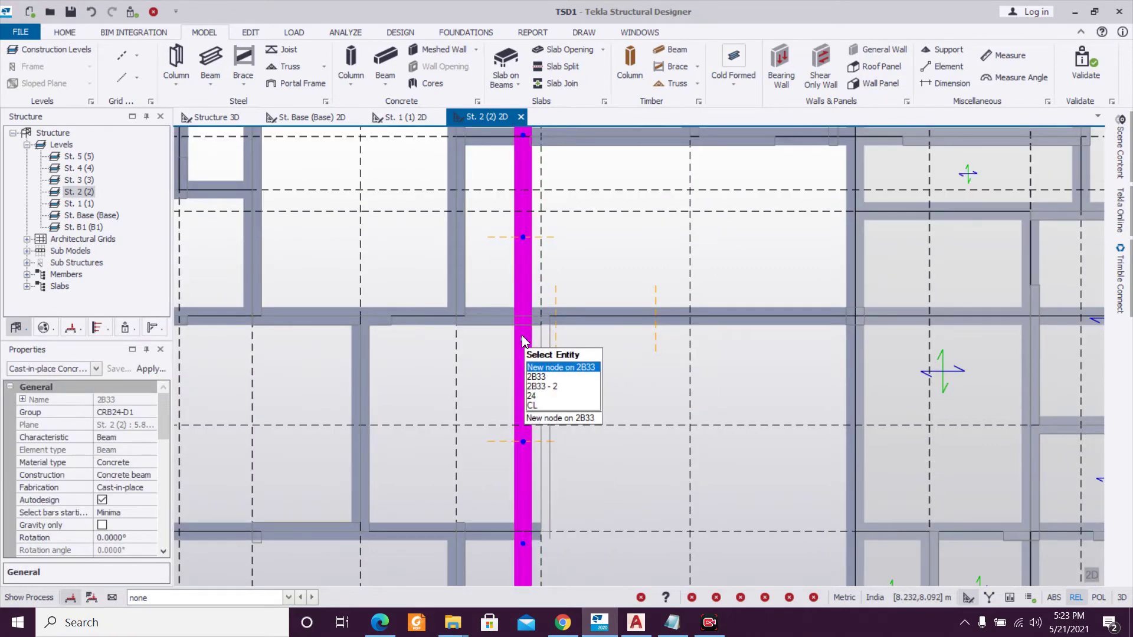
pyautogui.click(522, 341)
pyautogui.click(522, 342)
pyautogui.moveTo(533, 541); pyautogui.dragTo(535, 394, button='middle')
pyautogui.click(535, 394)
pyautogui.click(535, 393)
pyautogui.scroll(-4, 578, 412)
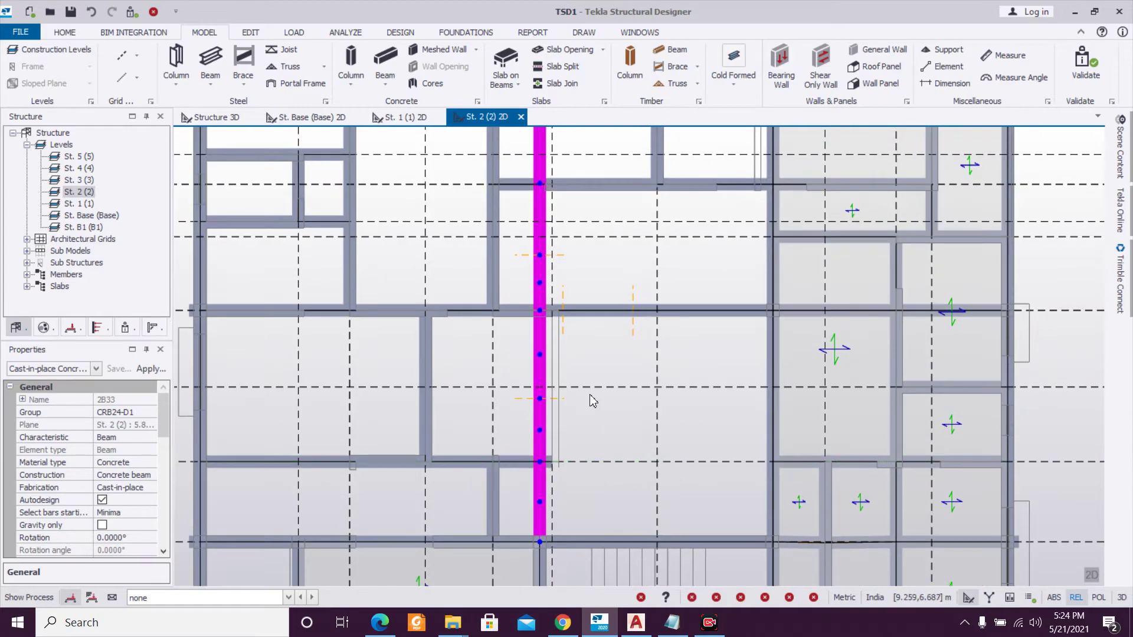
# Examine the model validation's member intersection errors and locate the conflicting beams in the St. 2 plan.
pyautogui.moveTo(624, 310)
pyautogui.scroll(-2, 578, 319)
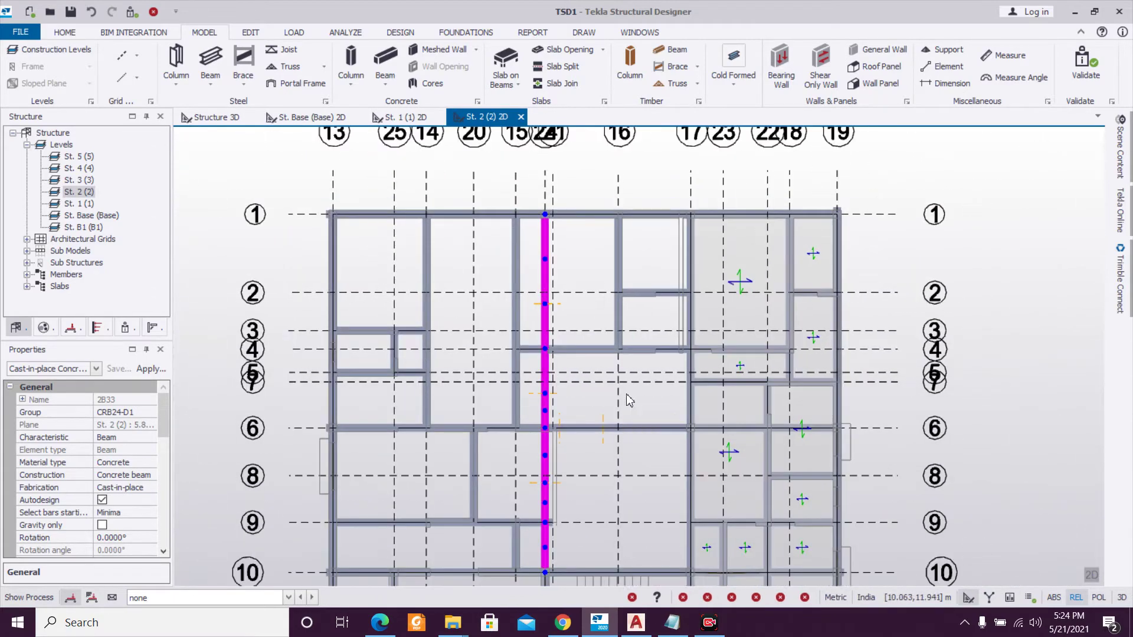
pyautogui.moveTo(564, 327); pyautogui.dragTo(622, 359, button='middle')
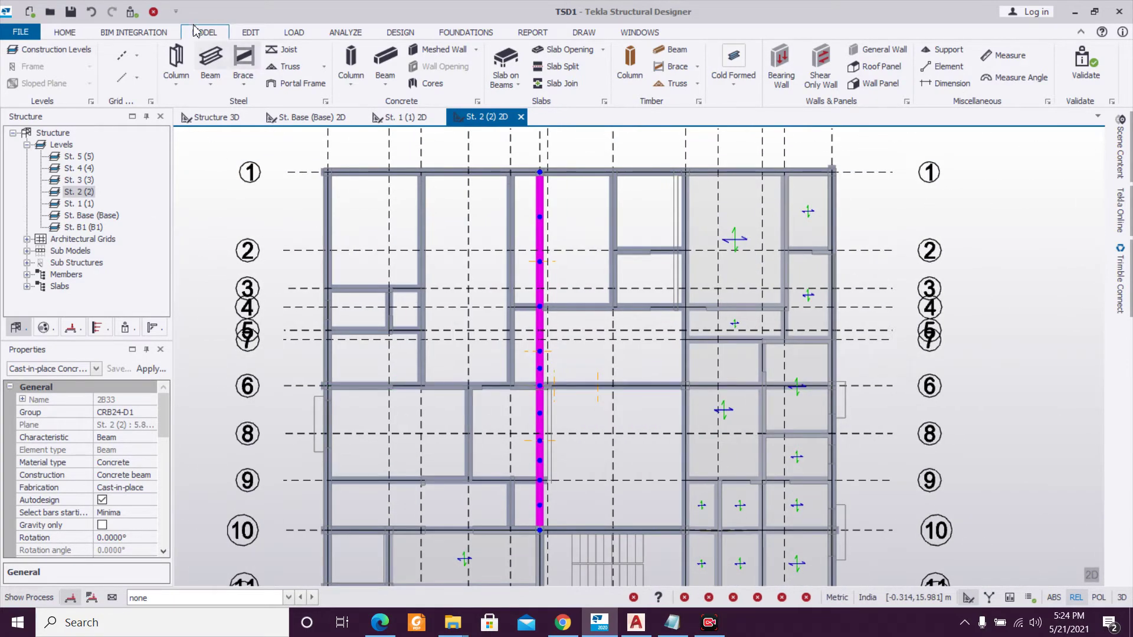
pyautogui.click(129, 16)
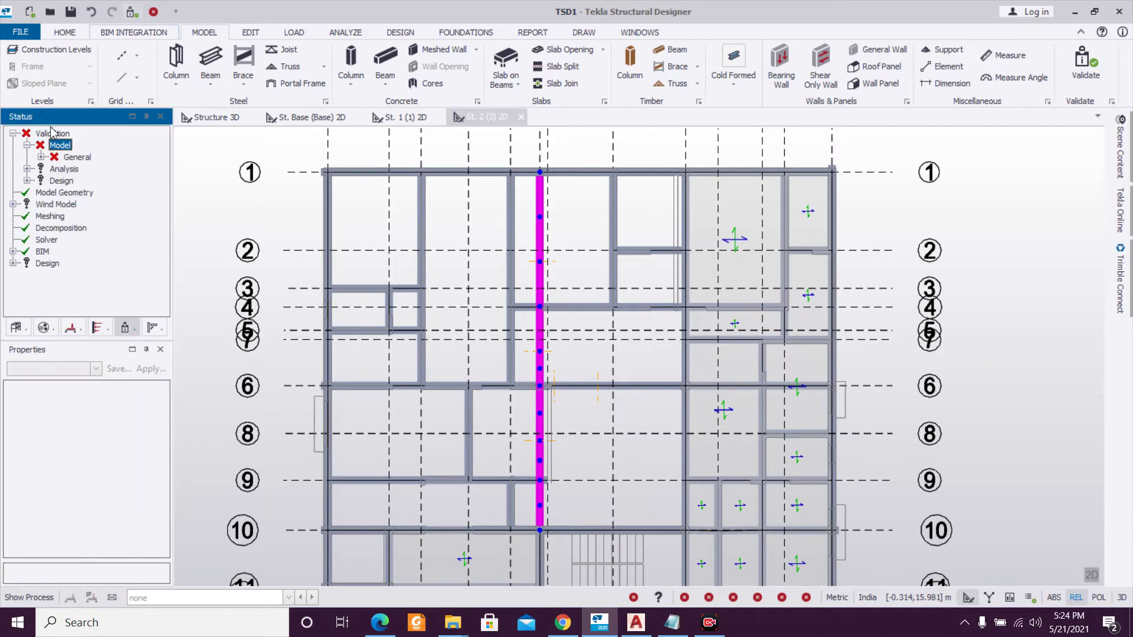
pyautogui.click(40, 157)
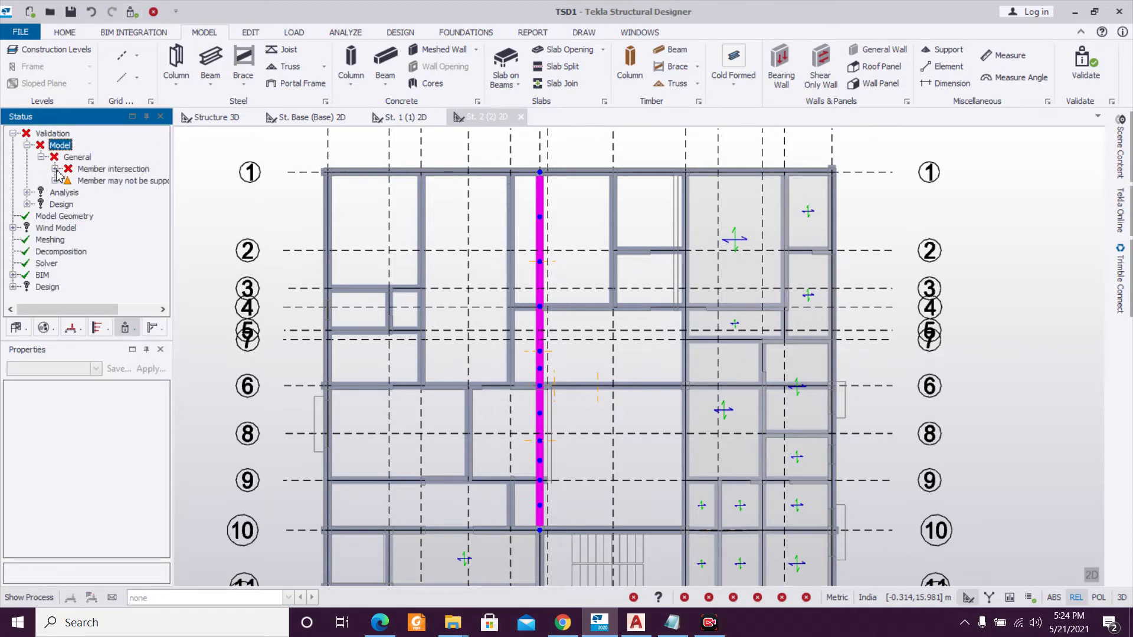
pyautogui.click(55, 170)
pyautogui.click(69, 182)
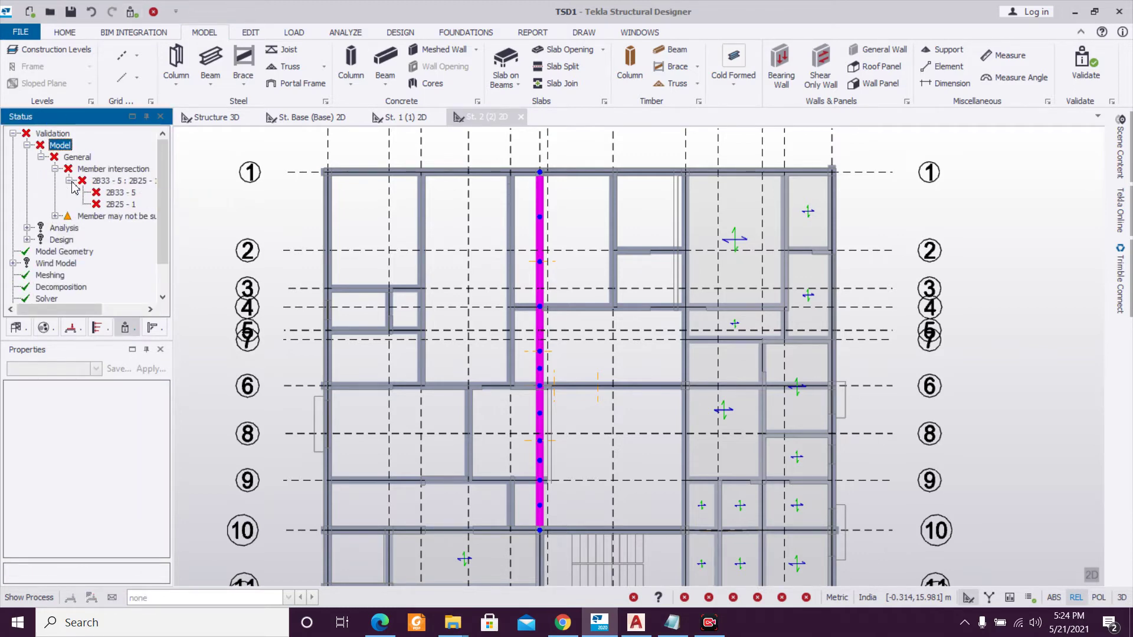
pyautogui.doubleClick(112, 196)
pyautogui.press('Escape')
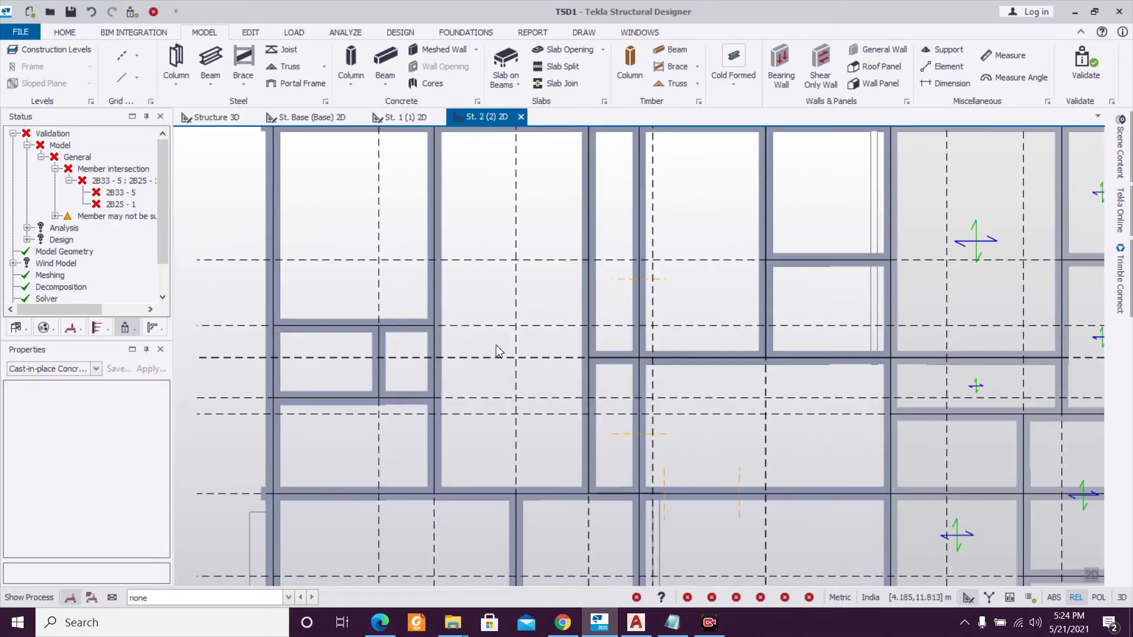
pyautogui.click(655, 359)
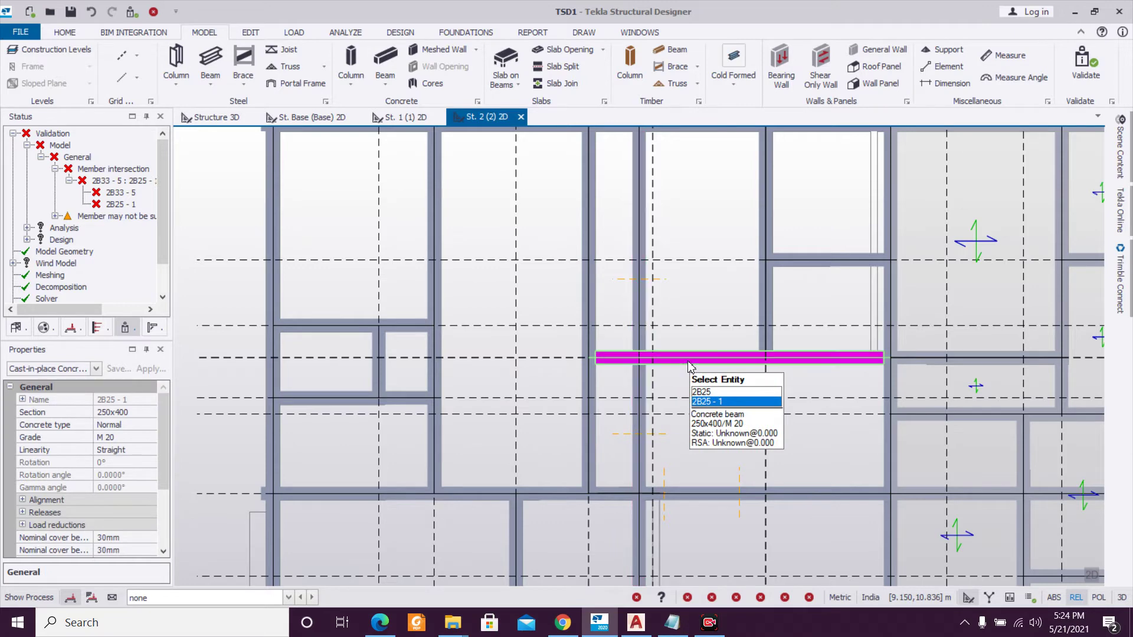
pyautogui.click(640, 260)
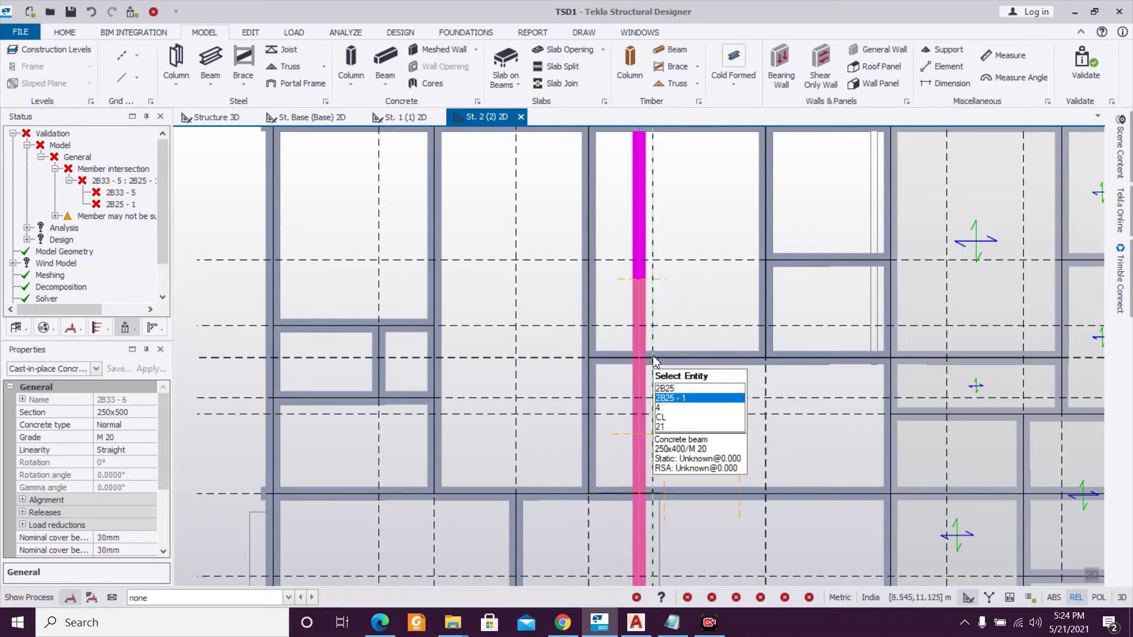
pyautogui.press('Escape')
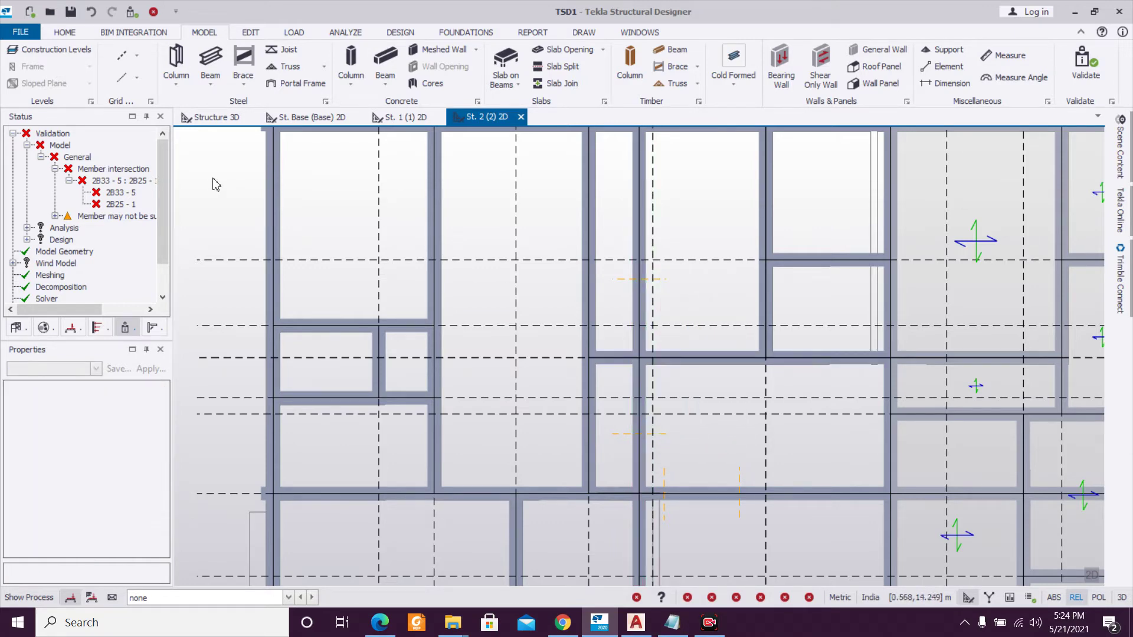
# Add two nodes to the grid line 4 beam between grid lines 15 and 17, at midspan and at the quarter point nearer grid line 15.
pyautogui.click(16, 327)
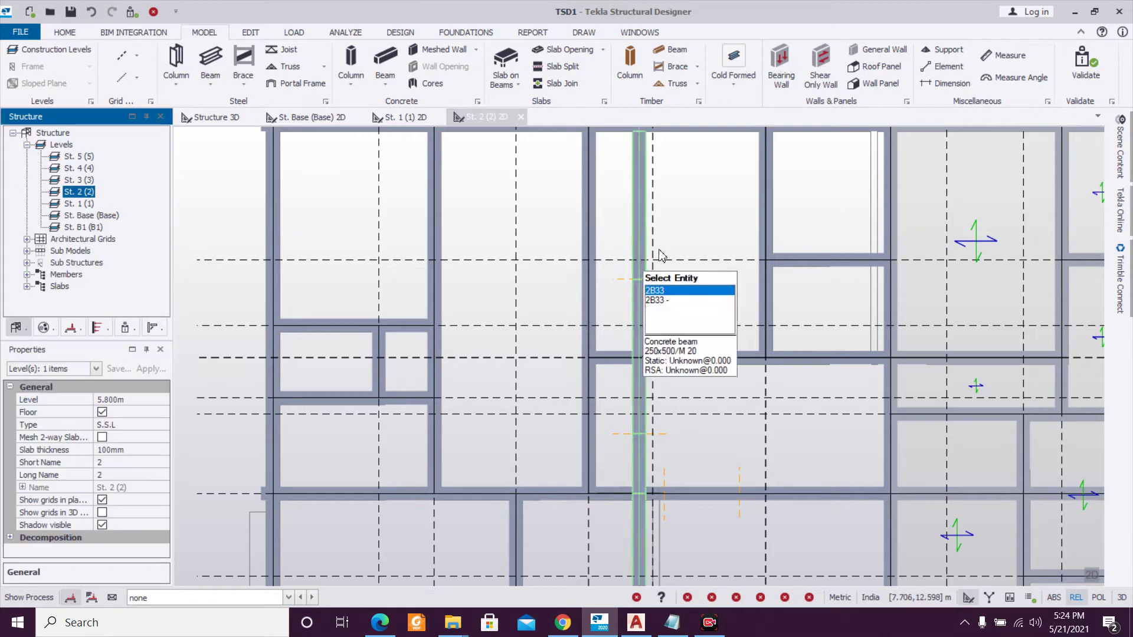
pyautogui.click(643, 267)
pyautogui.scroll(2, 685, 304)
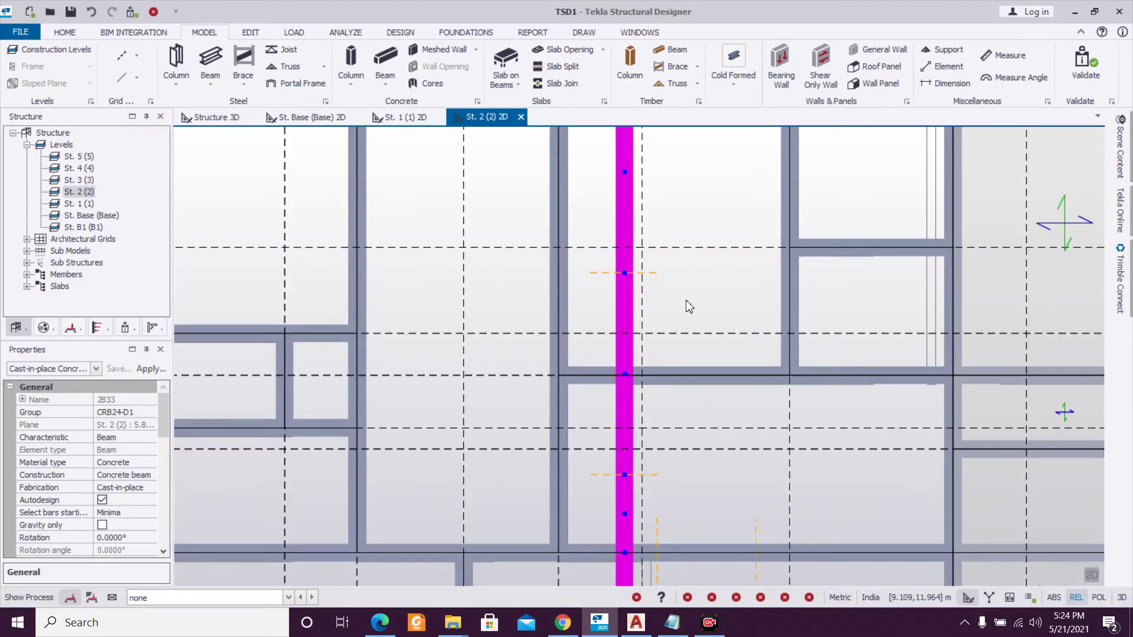
pyautogui.scroll(-3, 689, 306)
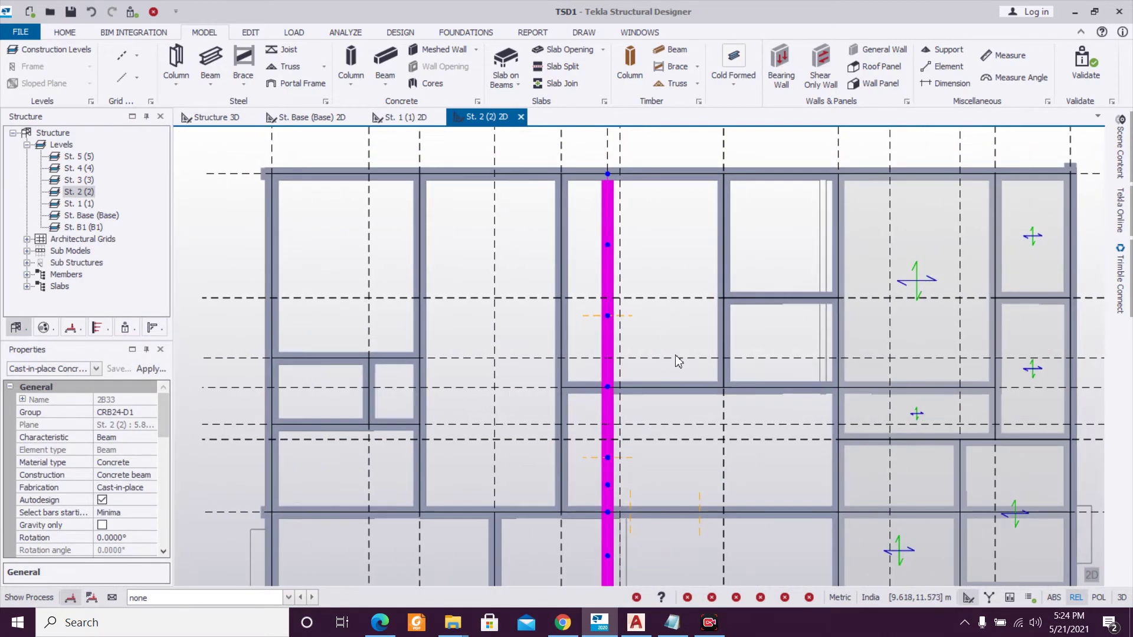
pyautogui.moveTo(678, 361); pyautogui.dragTo(606, 289, button='middle')
pyautogui.click(628, 317)
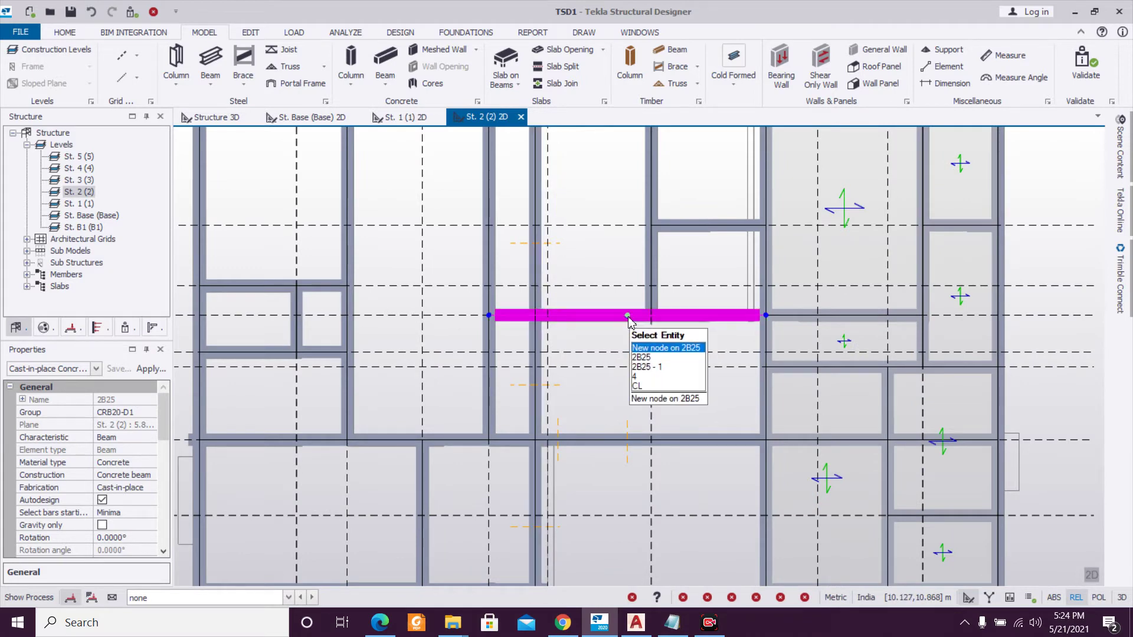
pyautogui.click(629, 318)
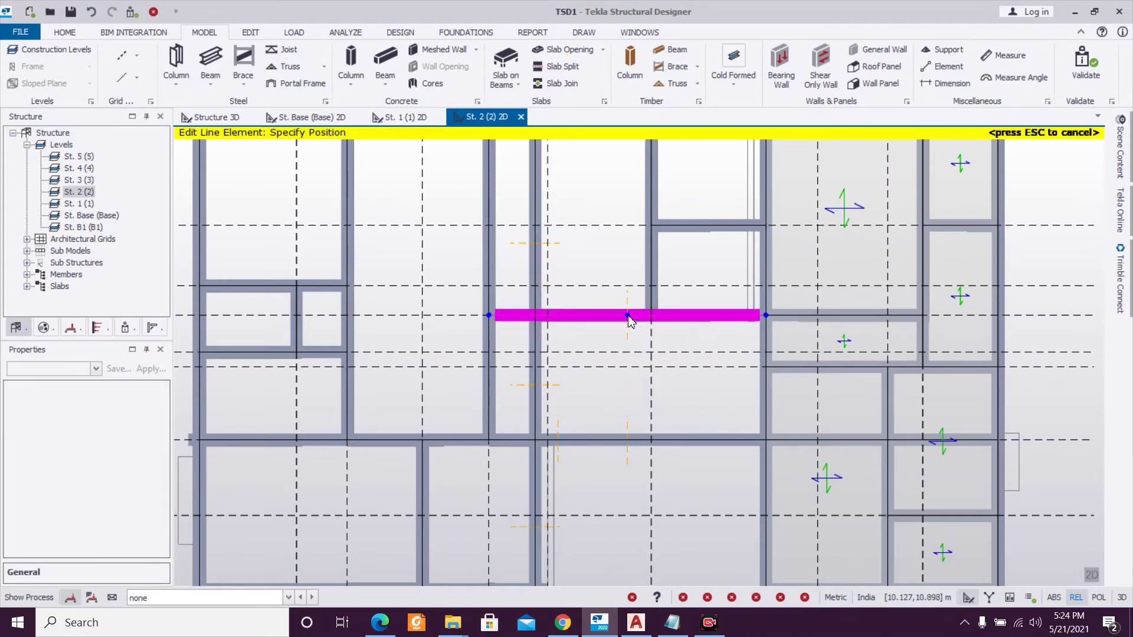
pyautogui.click(560, 316)
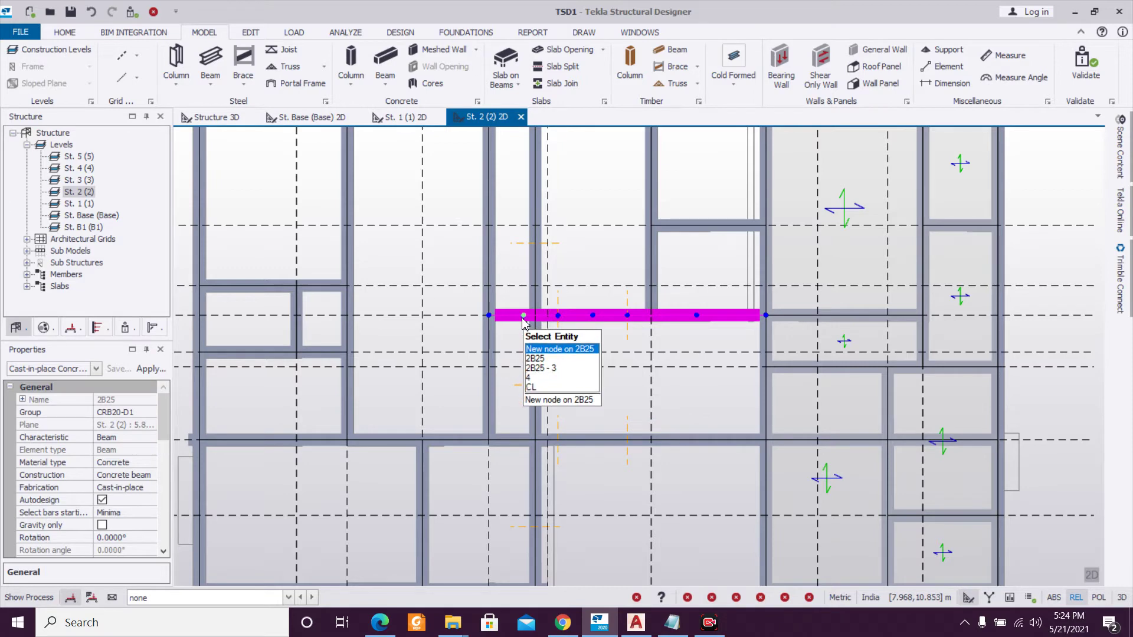
# Add a node to the grid line 4 beam where it crosses the beam on grid line 24.
pyautogui.click(523, 315)
pyautogui.click(535, 317)
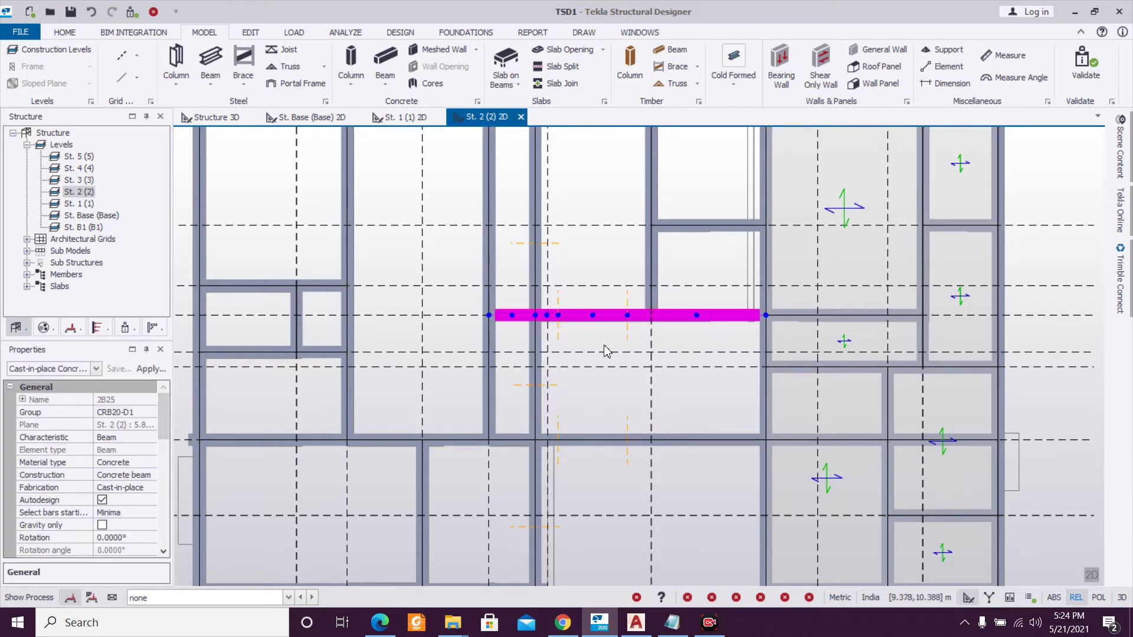
# Check the nodes along the grid line 6 beam and the grid line 24 beam at their crossings.
pyautogui.scroll(-2, 604, 342)
pyautogui.moveTo(601, 375); pyautogui.dragTo(566, 316, button='middle')
pyautogui.click(534, 363)
pyautogui.scroll(2, 535, 367)
pyautogui.scroll(-2, 535, 382)
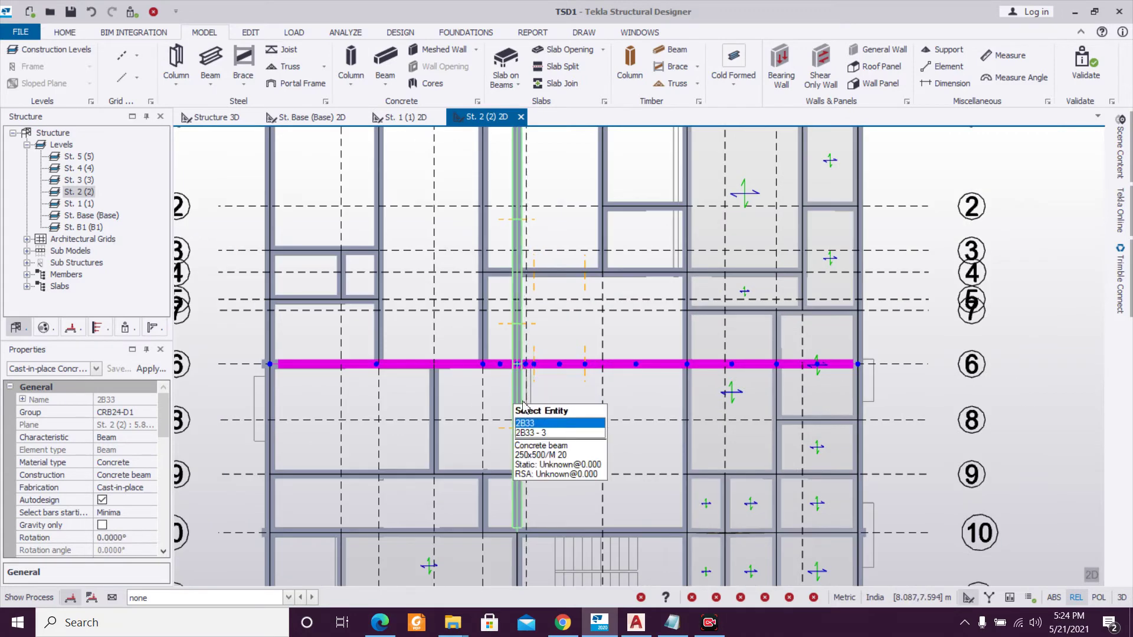
pyautogui.click(517, 396)
pyautogui.moveTo(617, 303); pyautogui.dragTo(622, 347, button='middle')
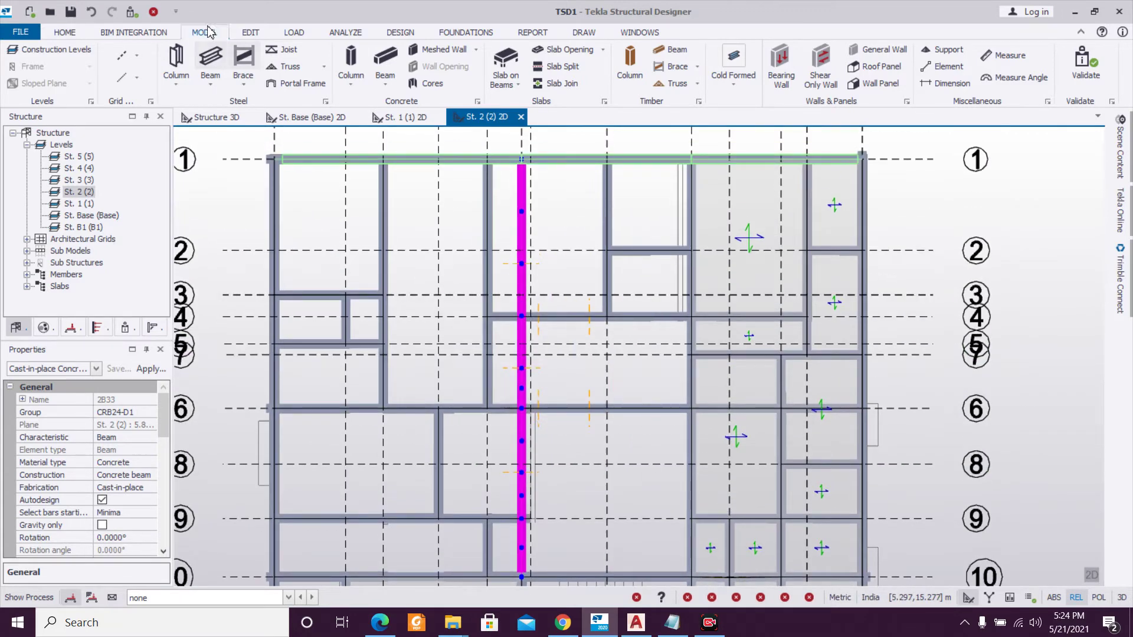
# Validate the model and locate the beam flagged by the member support warning in the St. 2 plan.
pyautogui.click(136, 12)
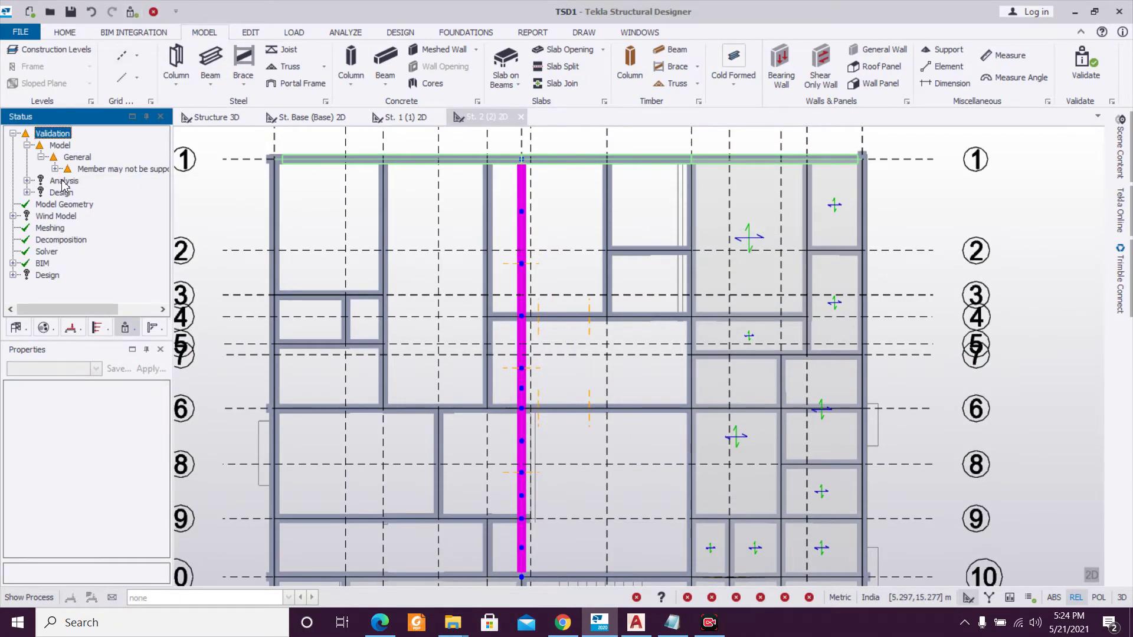
pyautogui.scroll(-1, 389, 243)
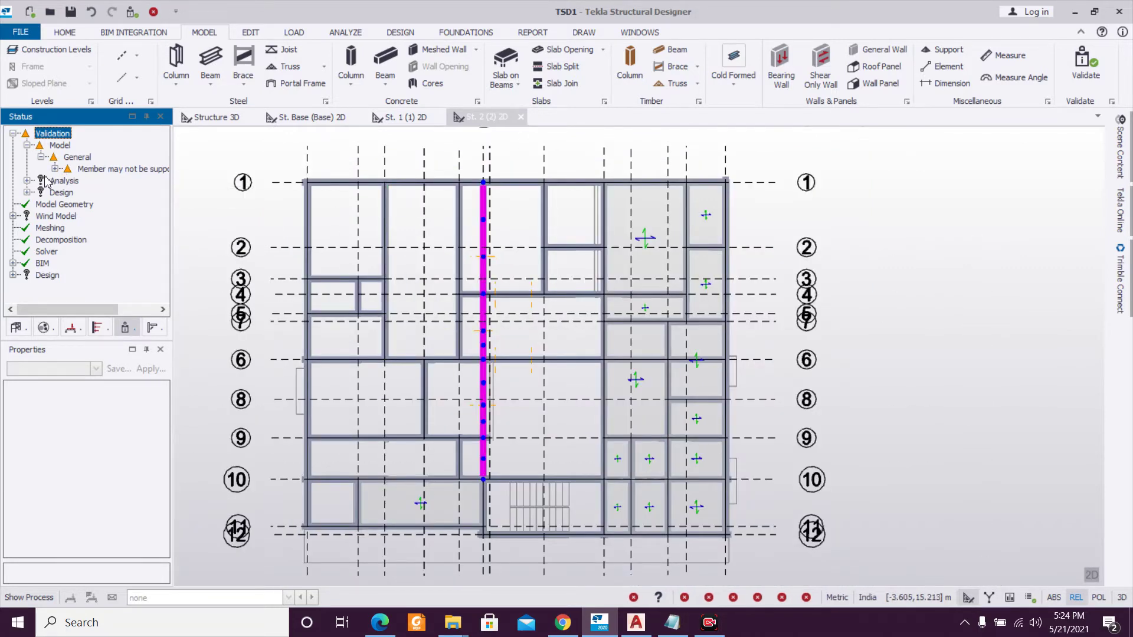
pyautogui.click(87, 183)
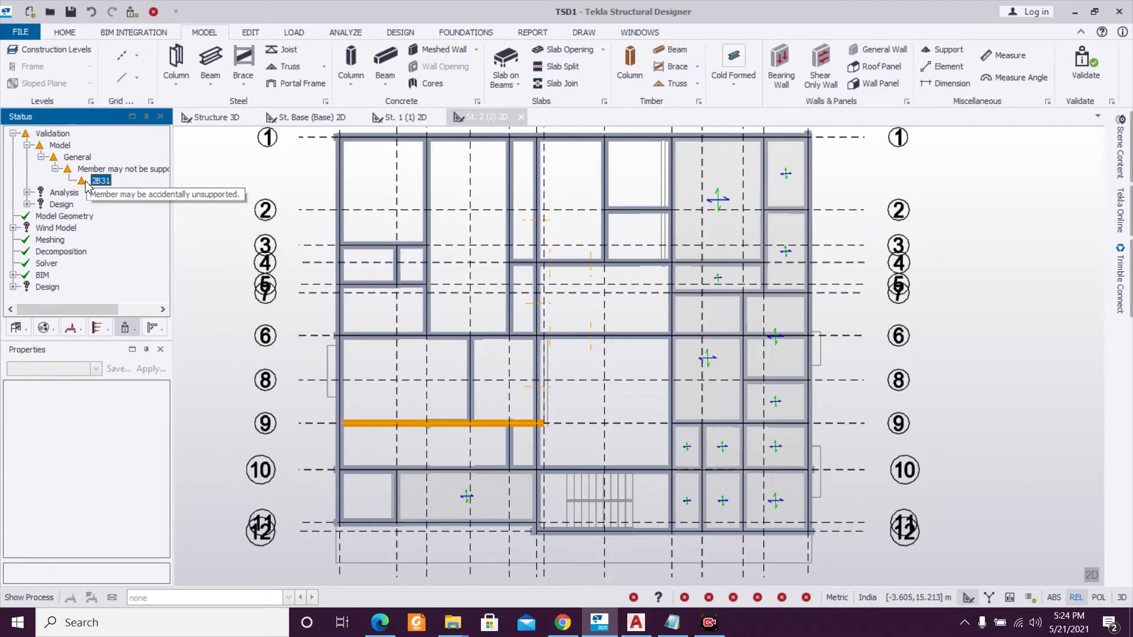
pyautogui.scroll(5, 710, 349)
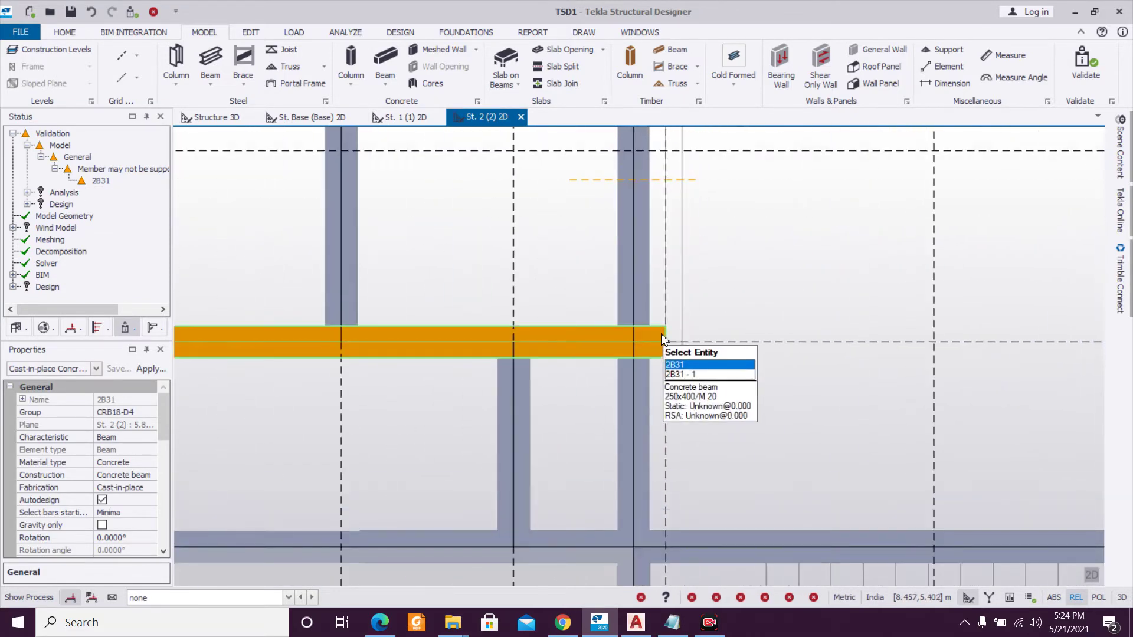
# Try shortening the grid line 9 beam by moving its grid line 21 end to the face of the grid line 24 beam.
pyautogui.click(662, 336)
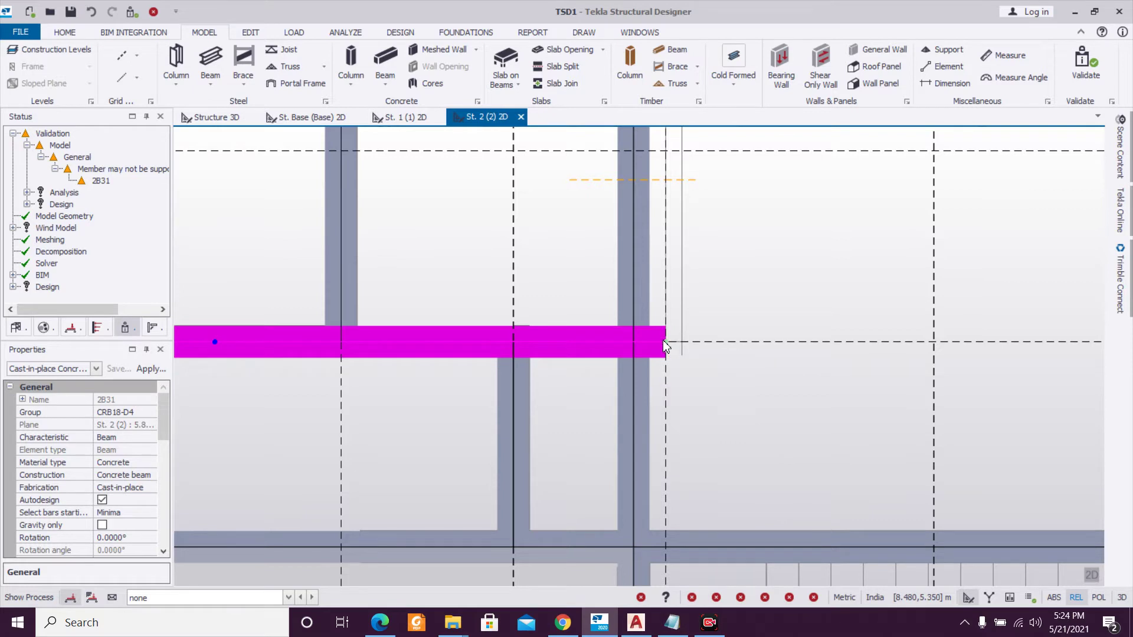
pyautogui.click(350, 342)
pyautogui.click(14, 328)
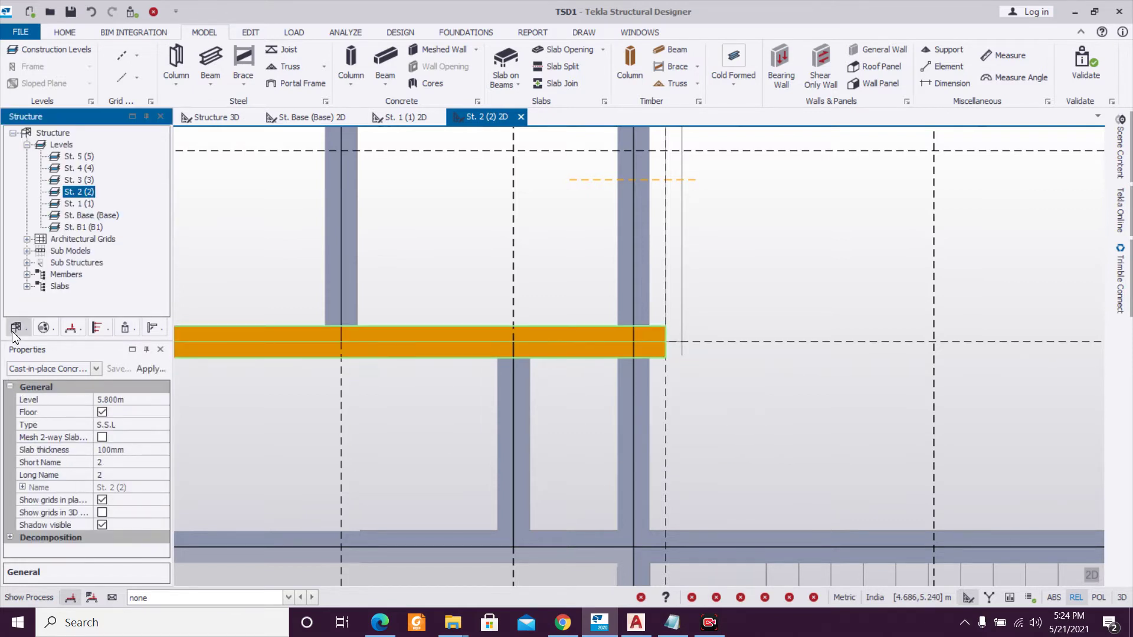
pyautogui.click(524, 327)
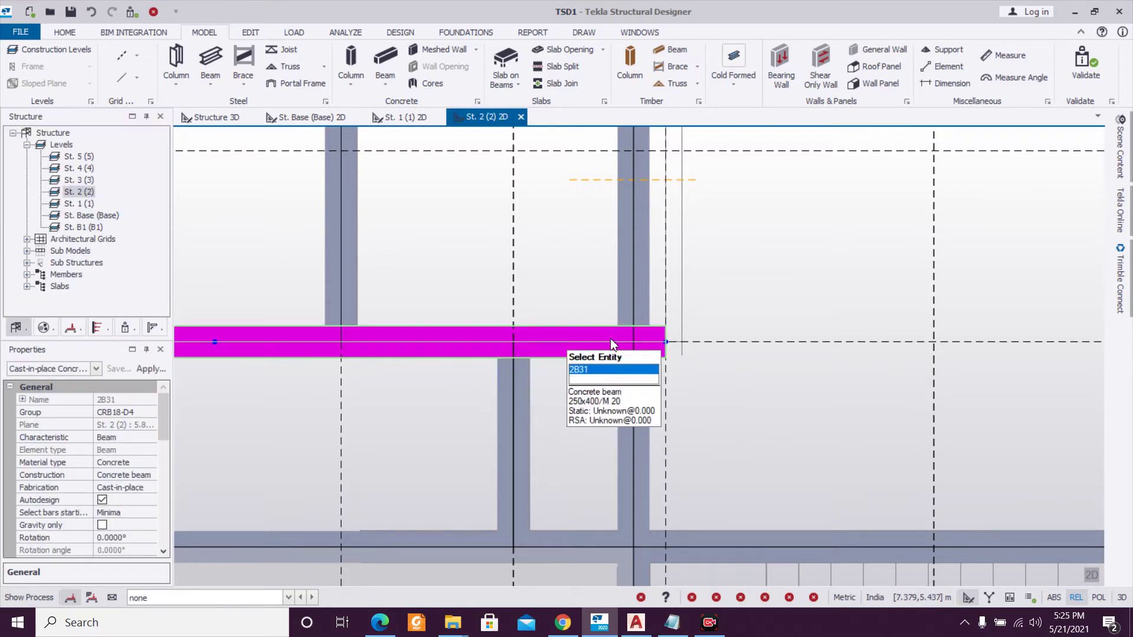
pyautogui.click(667, 343)
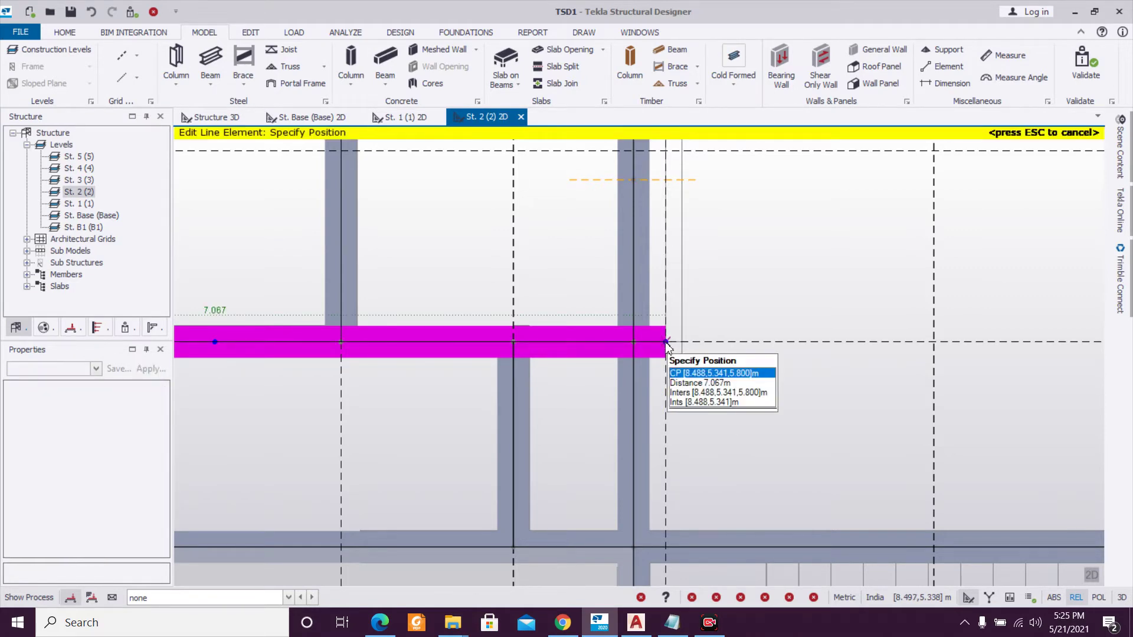
pyautogui.click(651, 343)
pyautogui.scroll(-3, 661, 364)
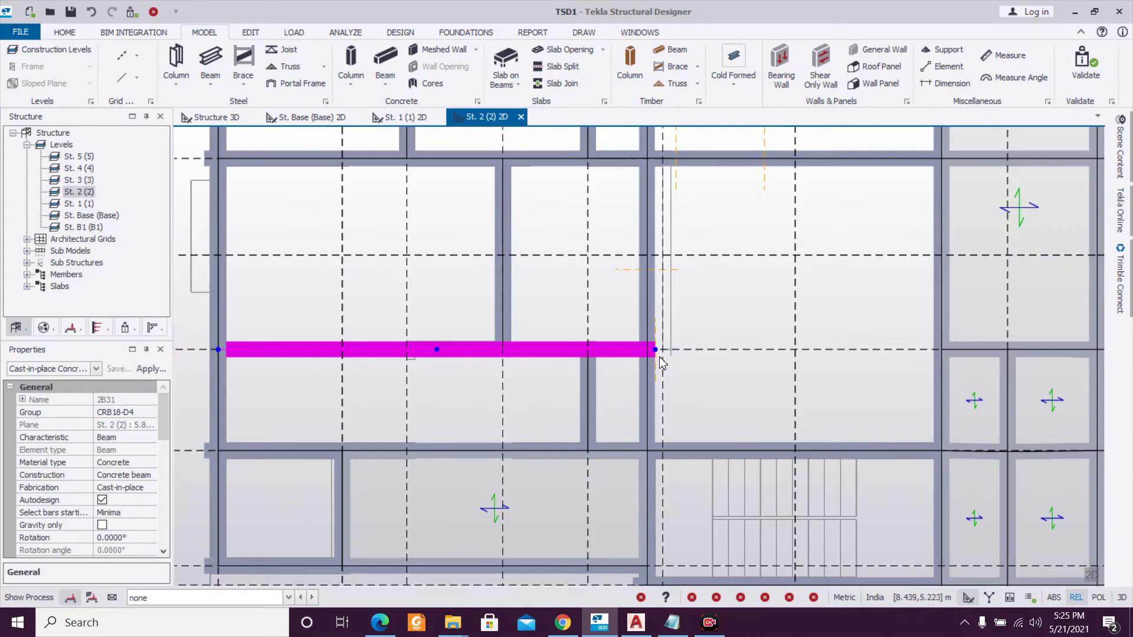
pyautogui.press('Escape')
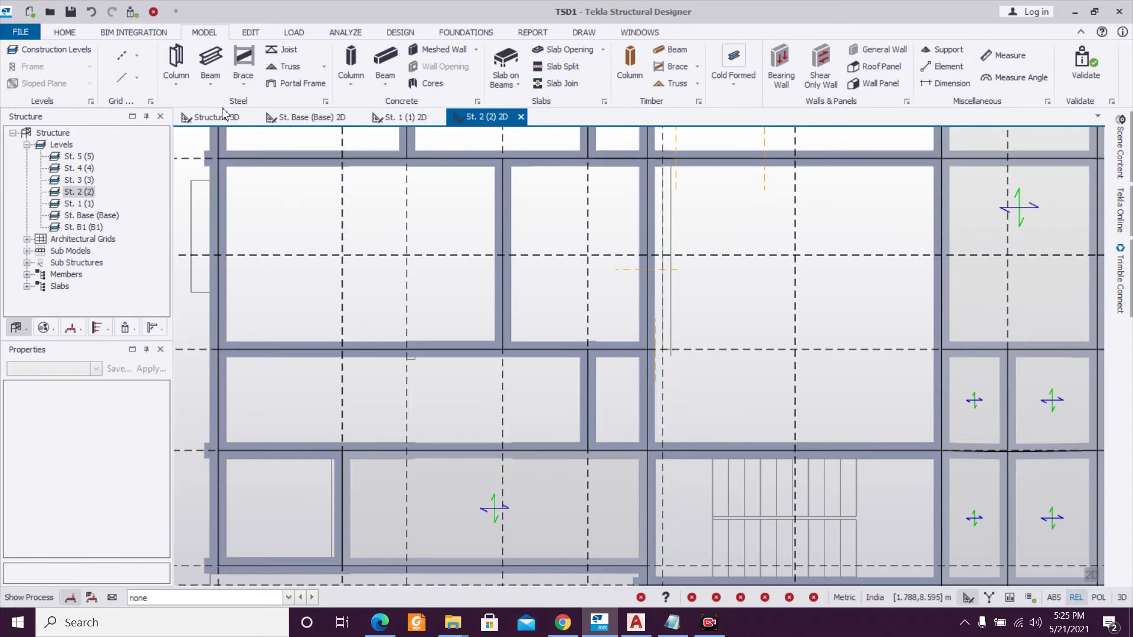
# Validate the model again and locate beam 2B31 from the member support warning.
pyautogui.click(134, 14)
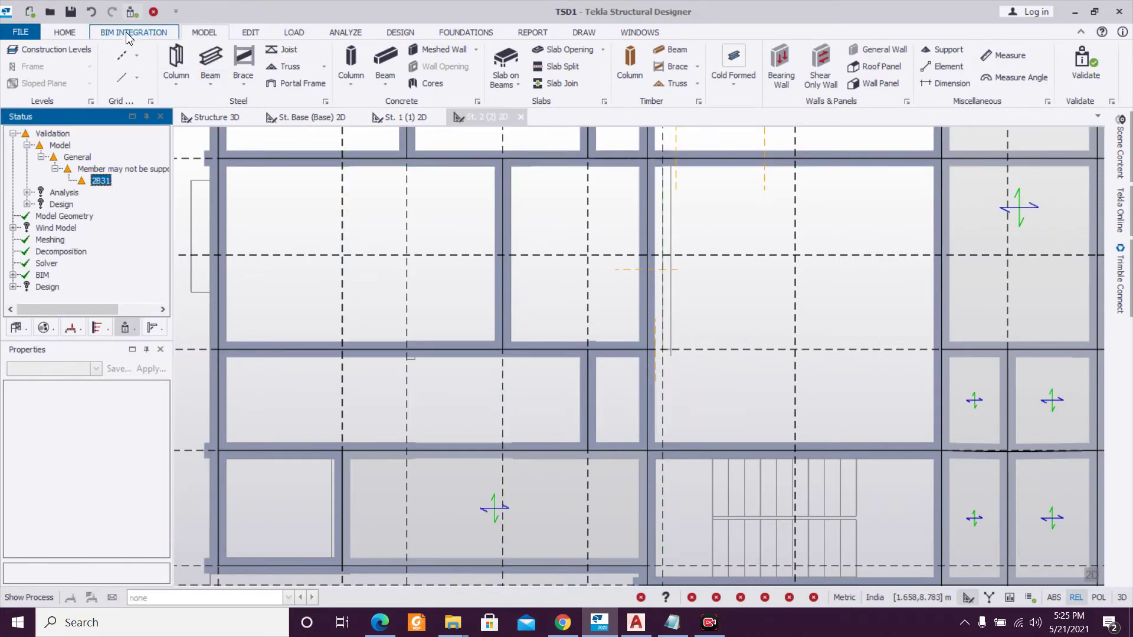
pyautogui.doubleClick(99, 184)
pyautogui.scroll(3, 509, 416)
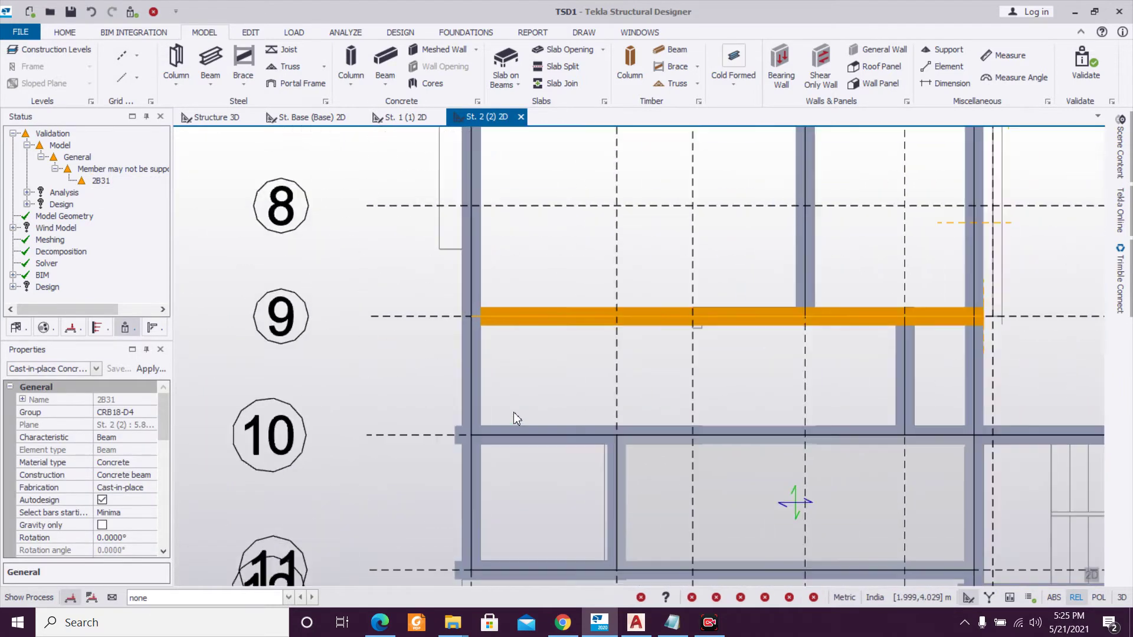
# Move the grid line 9 beam's end onto the centreline of the grid line 24 beam and revalidate the model.
pyautogui.click(547, 306)
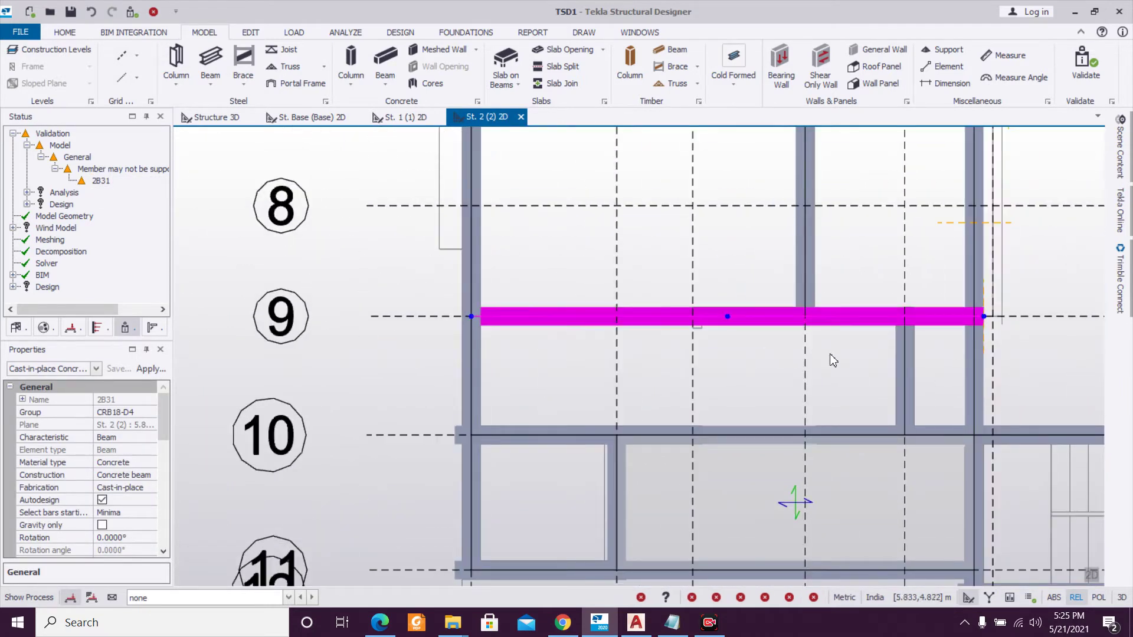
pyautogui.click(981, 320)
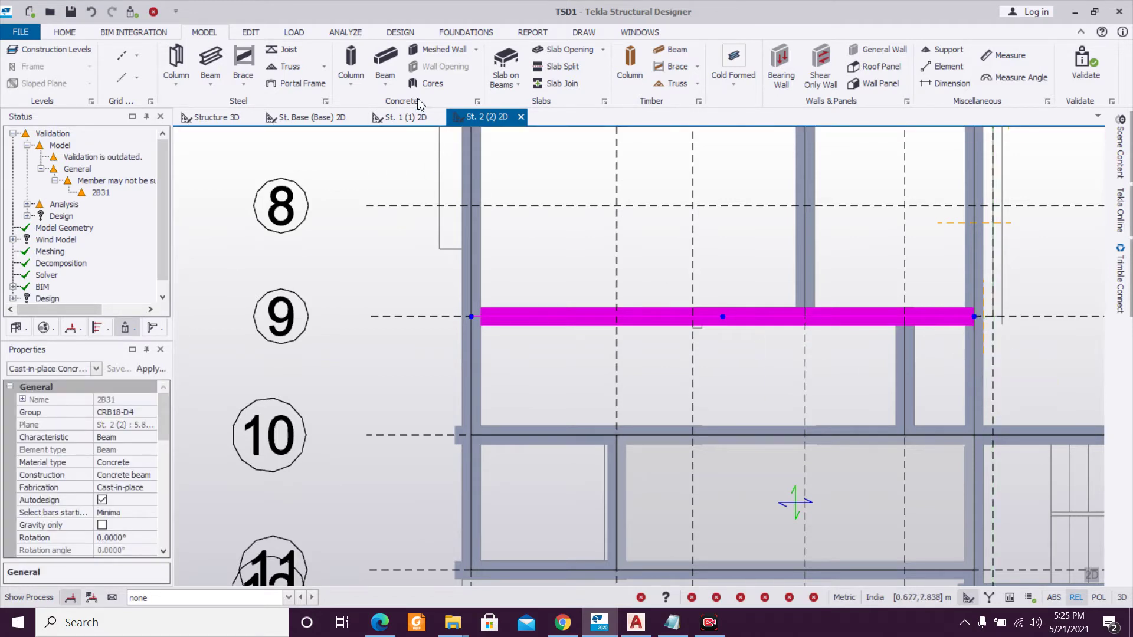
pyautogui.click(132, 13)
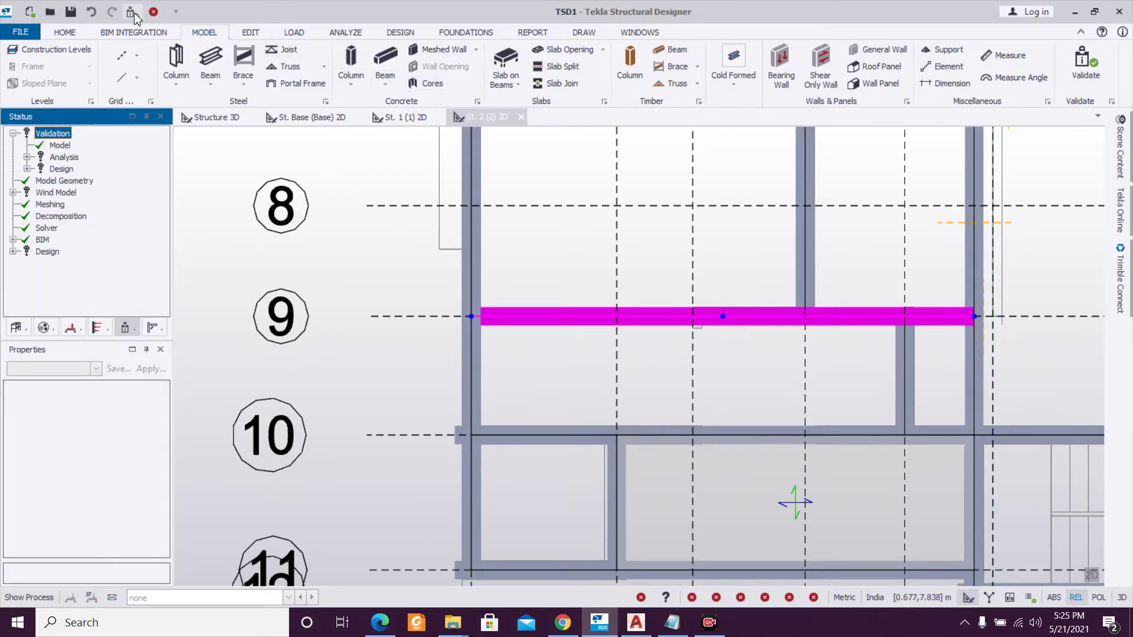
pyautogui.scroll(-3, 653, 325)
pyautogui.press('Escape')
pyautogui.scroll(-5, 546, 394)
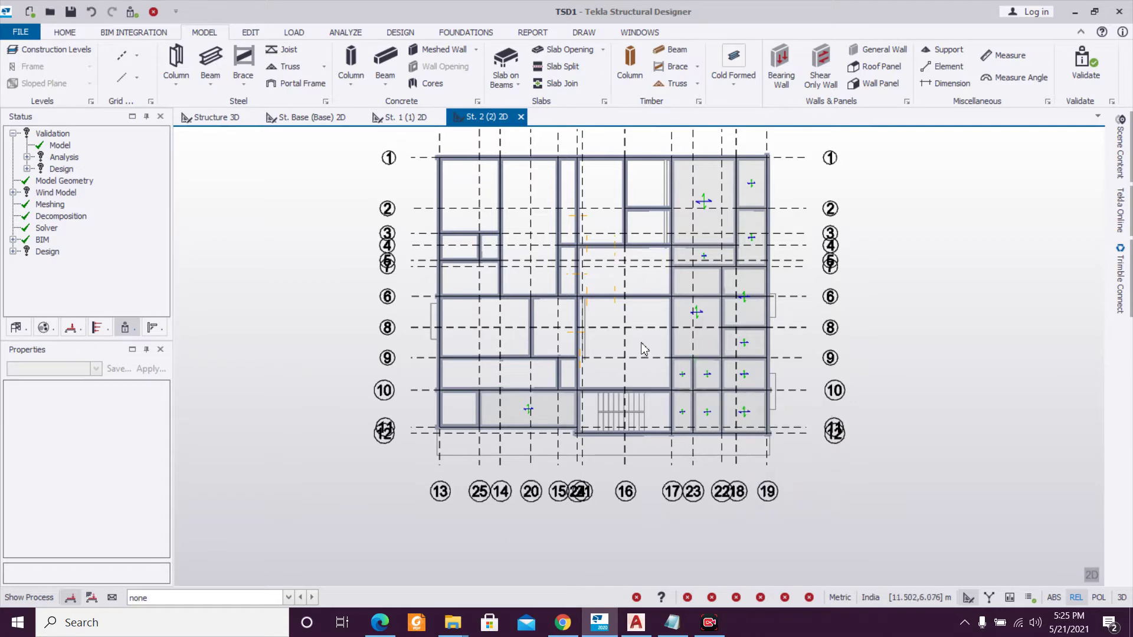
# Create slab S 2 items in the open St. 2 bays, except the stair bay and the bay between grid lines 13, 25, 10 and 11.
pyautogui.click(505, 63)
pyautogui.click(641, 220)
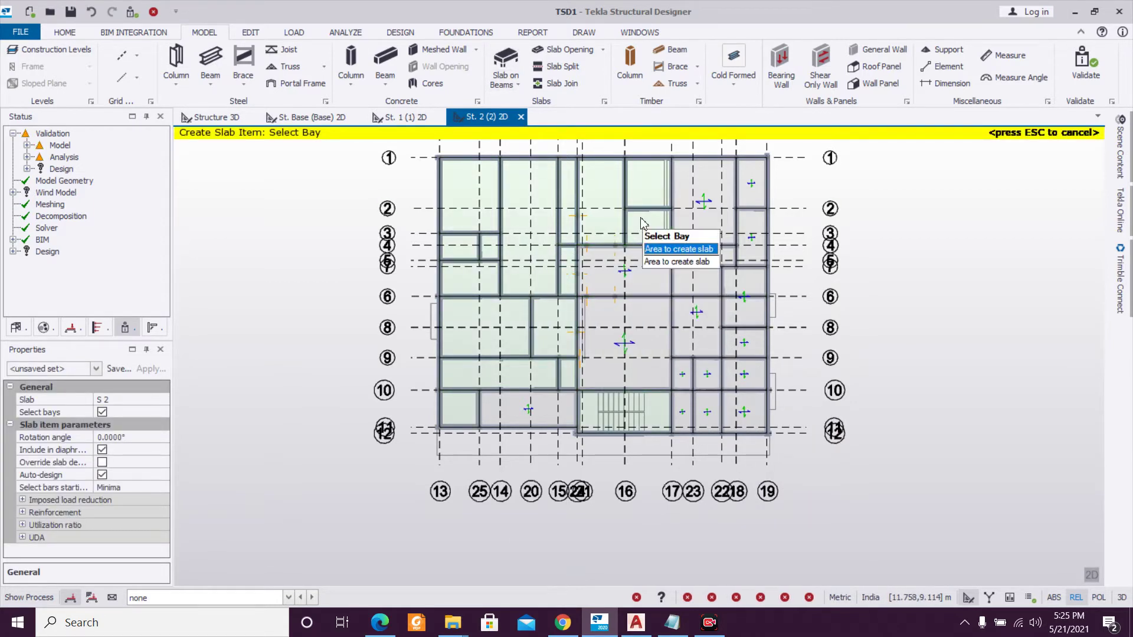
pyautogui.click(642, 190)
pyautogui.click(596, 206)
pyautogui.click(564, 213)
pyautogui.click(565, 277)
pyautogui.click(509, 213)
pyautogui.click(466, 236)
pyautogui.click(491, 248)
pyautogui.click(479, 281)
pyautogui.click(500, 338)
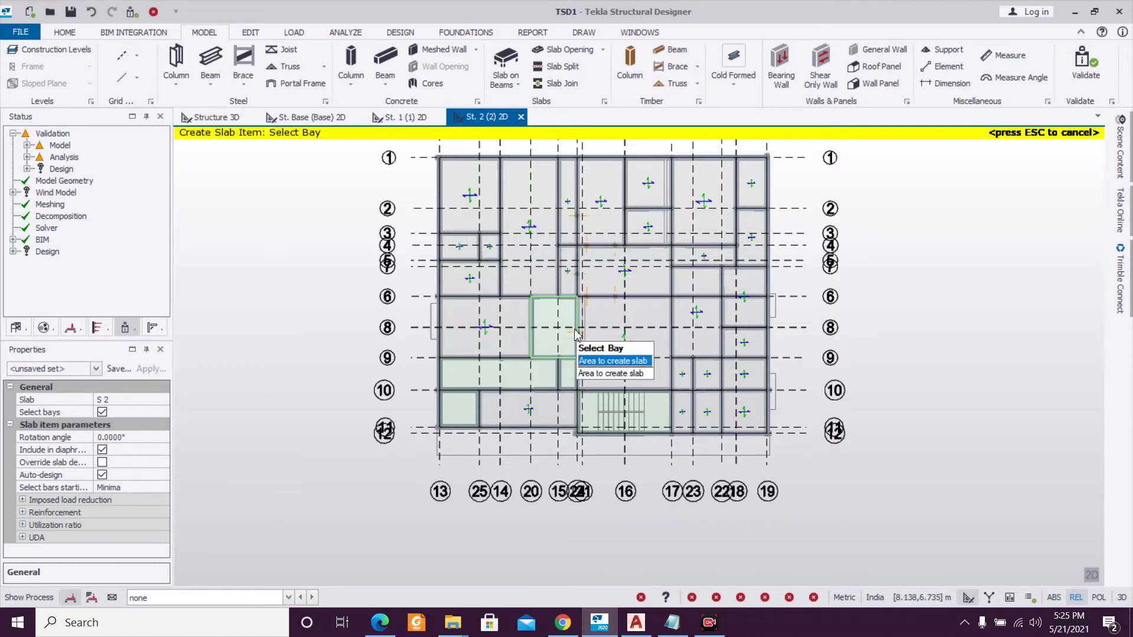
pyautogui.click(501, 376)
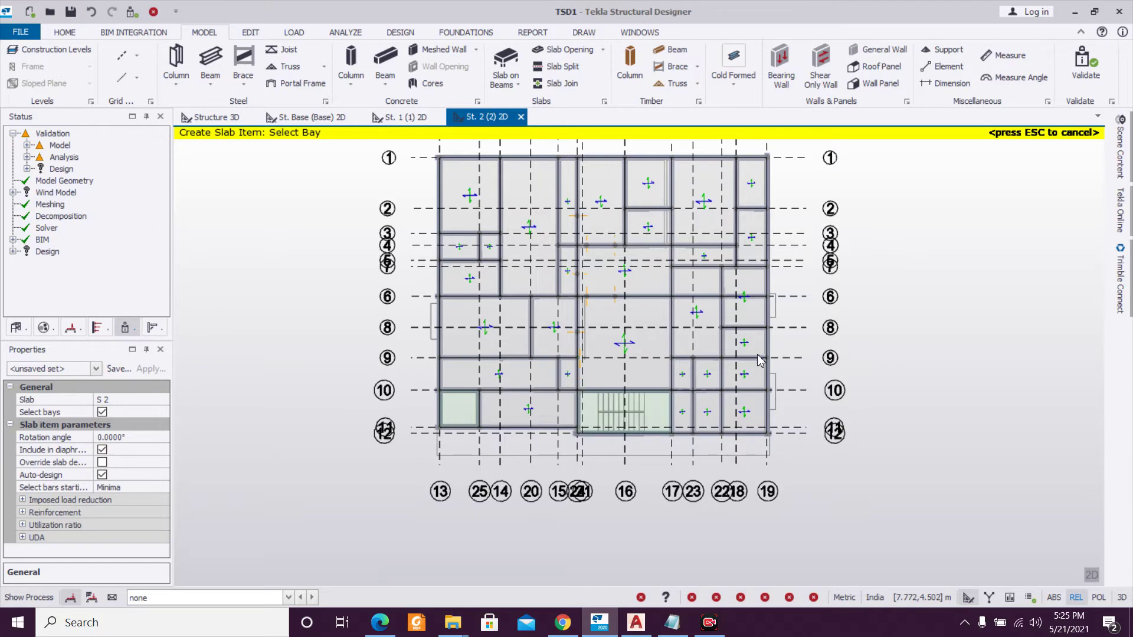
pyautogui.click(584, 410)
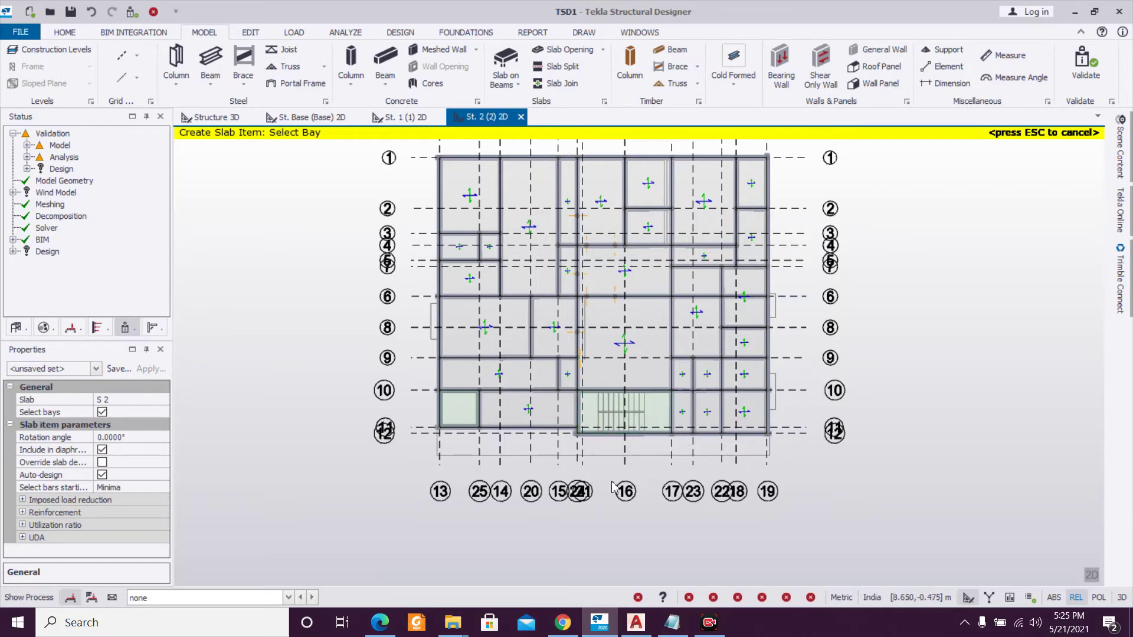
# Inspect the slabbed floor in 3D, then view the whole structure in the Structure 3D view.
pyautogui.click(1095, 574)
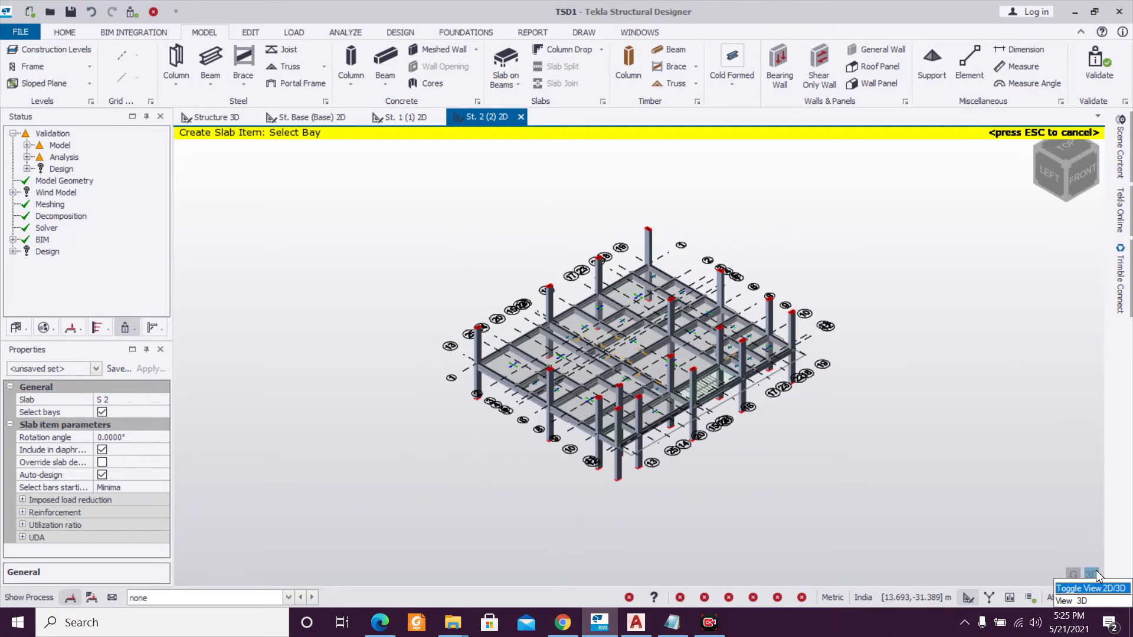
pyautogui.click(1095, 574)
pyautogui.click(1095, 574)
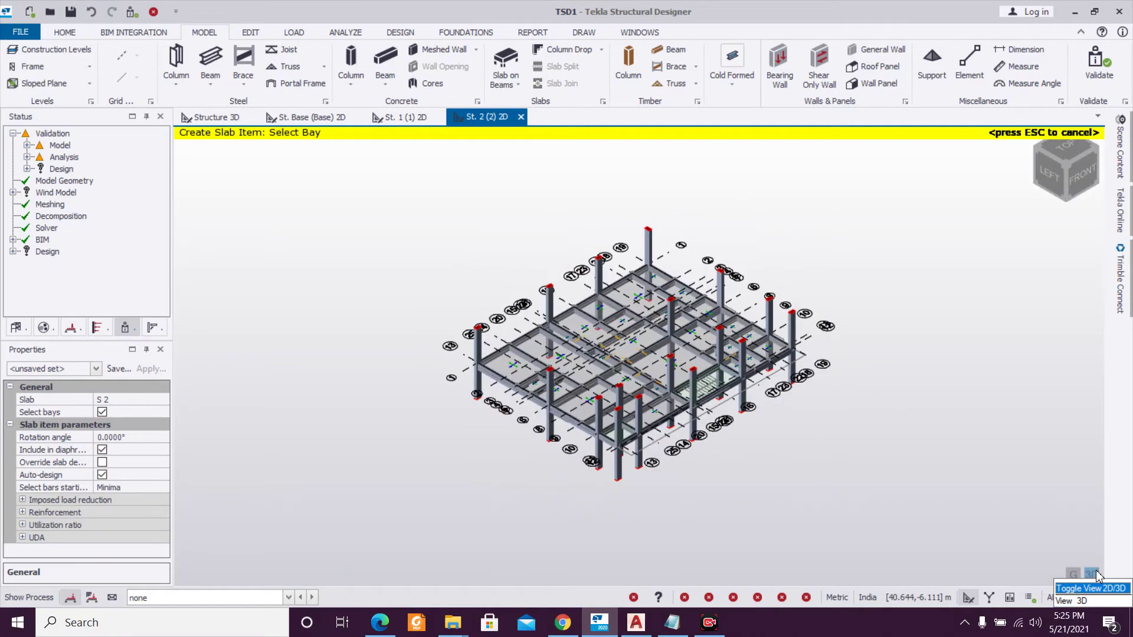
pyautogui.click(1094, 574)
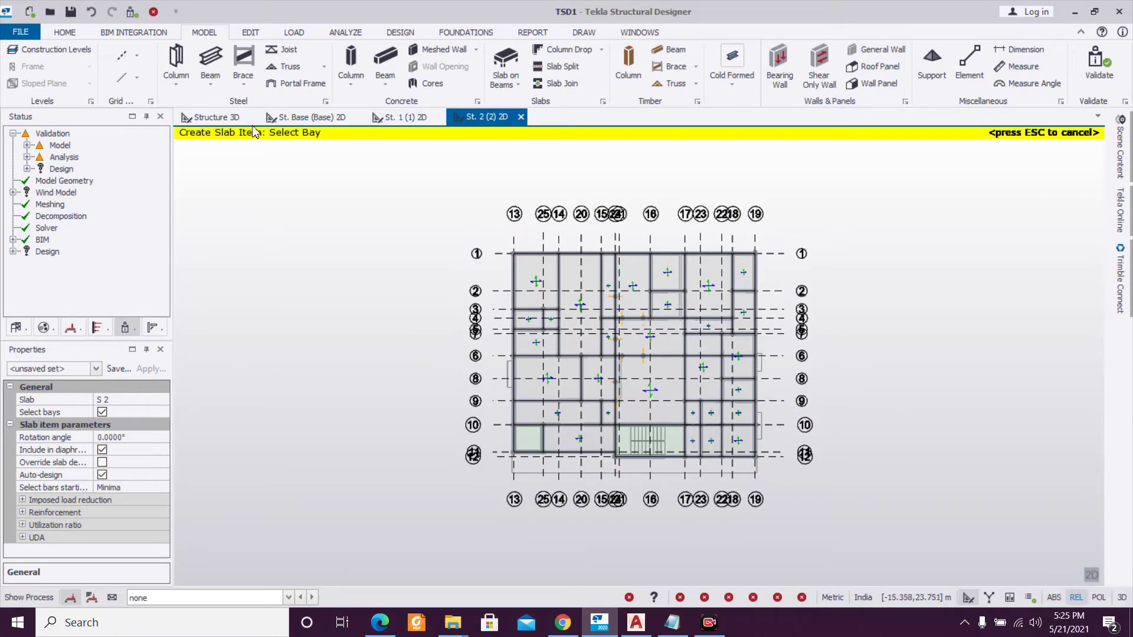
pyautogui.click(216, 118)
pyautogui.moveTo(833, 407); pyautogui.dragTo(916, 360, button='right')
pyautogui.scroll(-2, 881, 383)
pyautogui.moveTo(916, 365); pyautogui.dragTo(794, 390, button='middle')
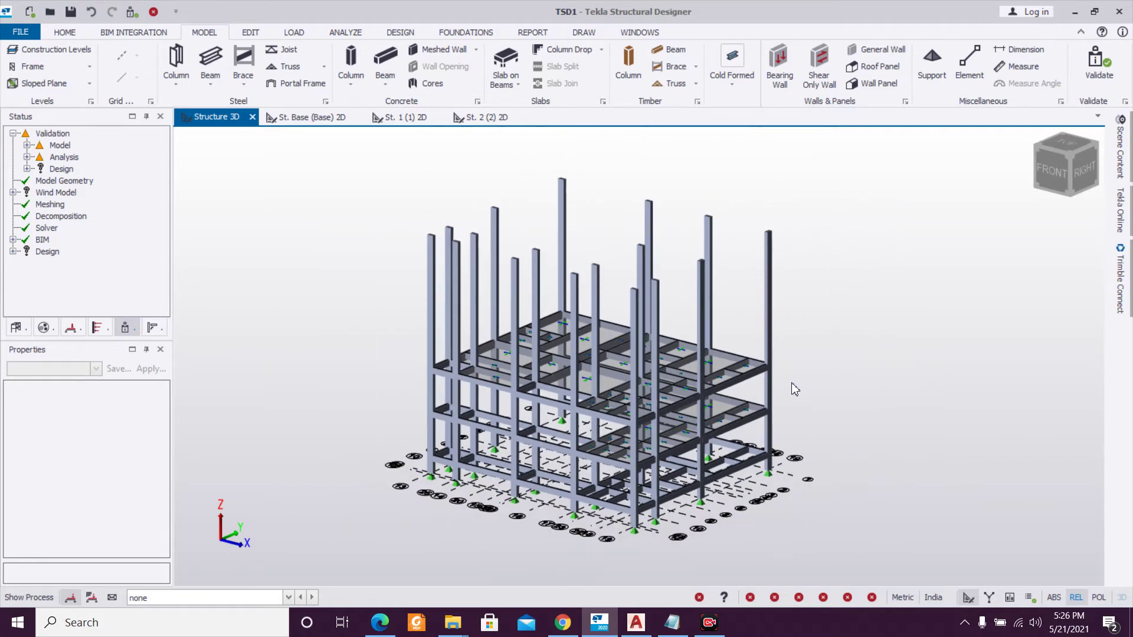
# Set level 2 as the source of construction levels 3, 4 and 5, and validate the model.
pyautogui.click(65, 51)
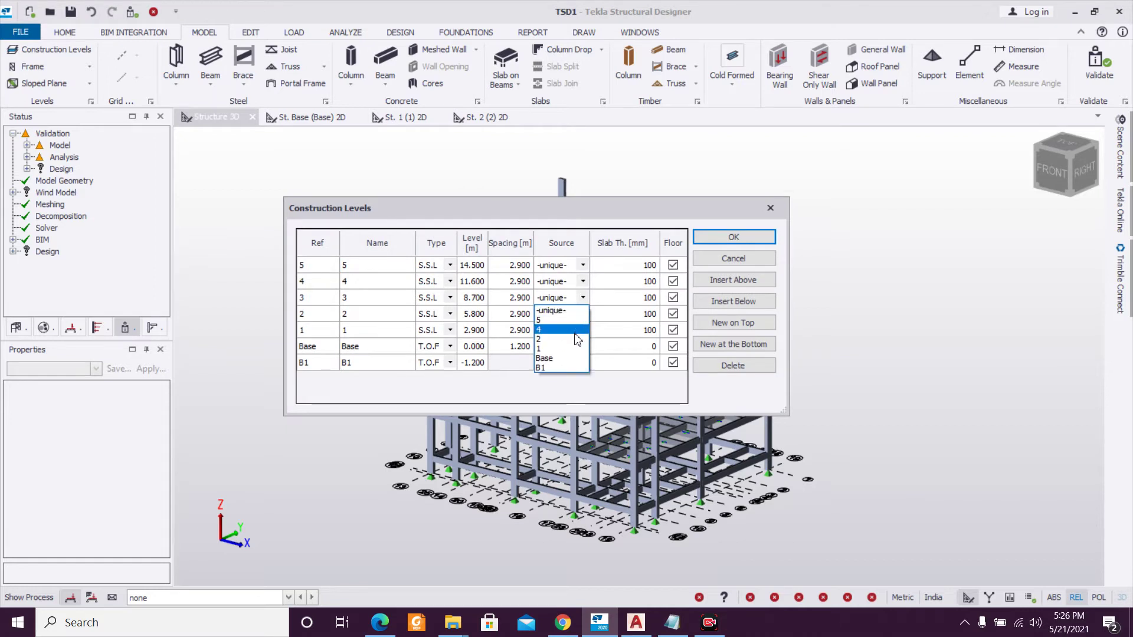
pyautogui.click(576, 339)
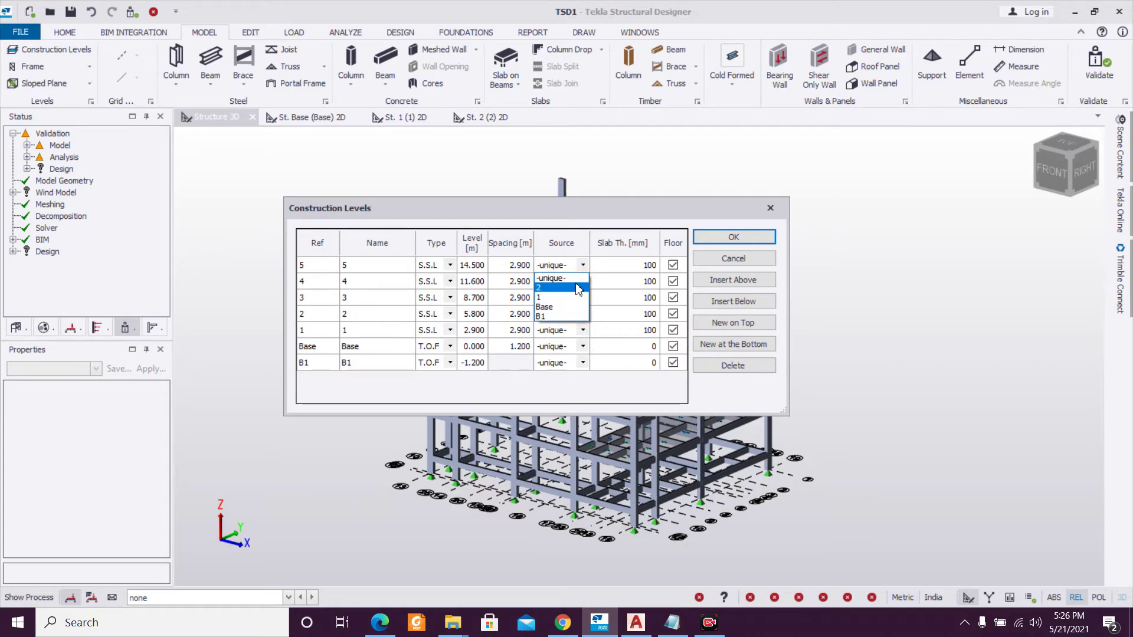
pyautogui.click(714, 239)
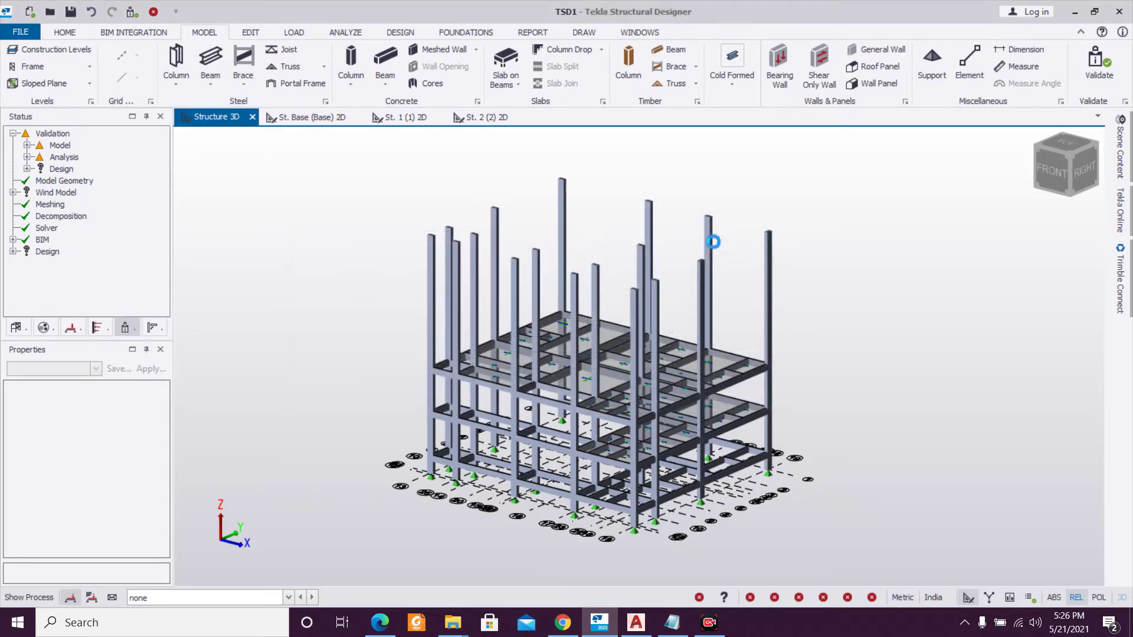
pyautogui.moveTo(898, 300); pyautogui.dragTo(851, 300, button='middle')
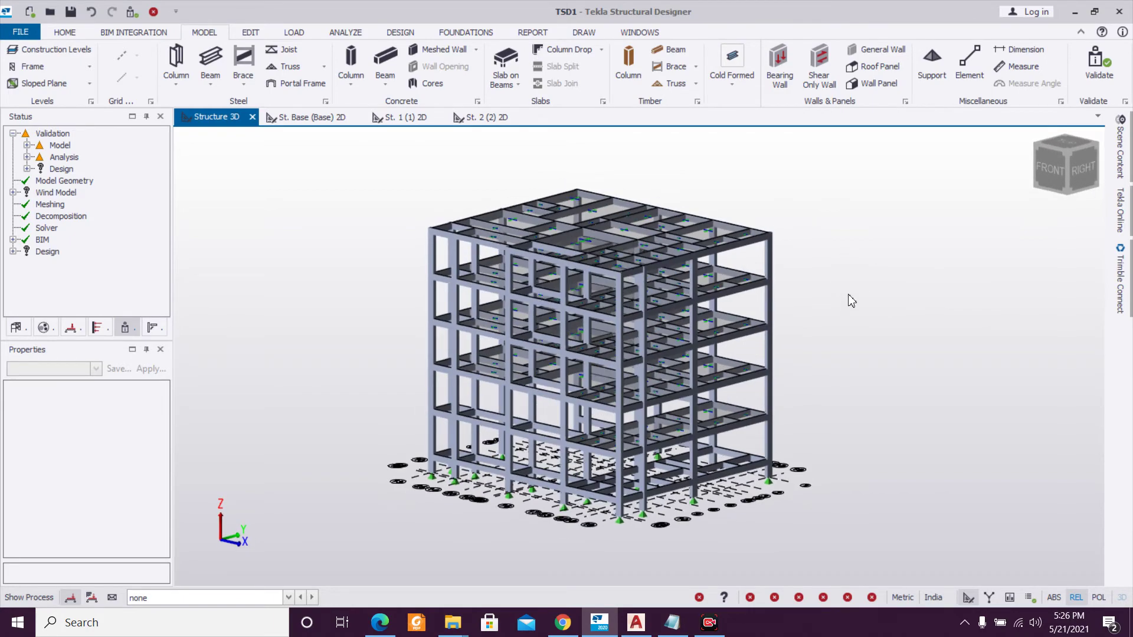
pyautogui.click(131, 12)
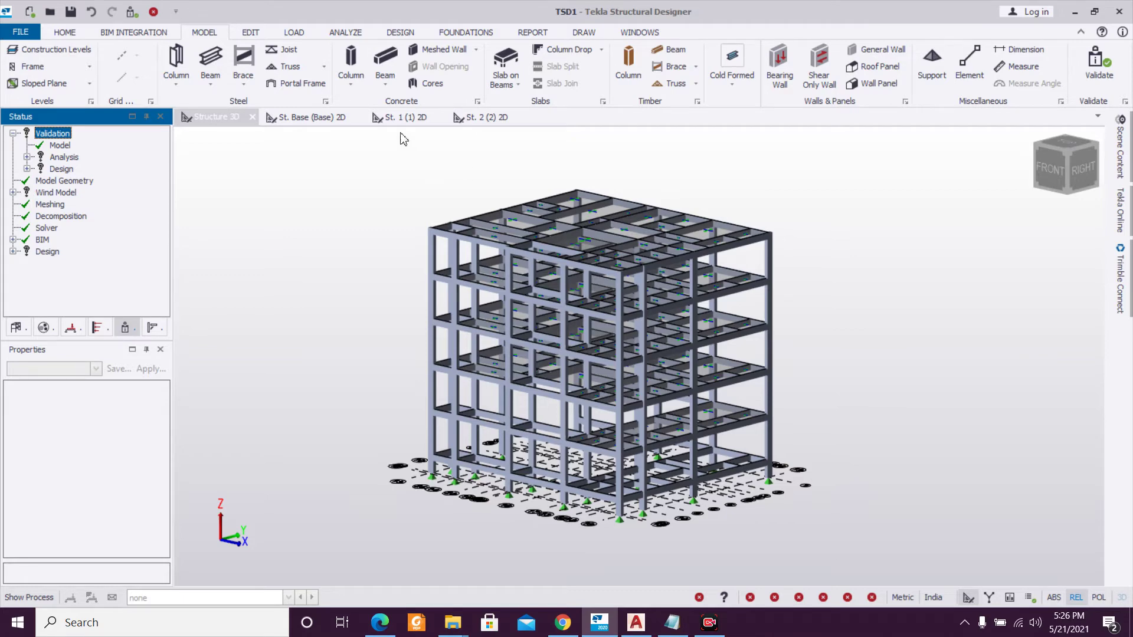
# Open the St. Base plan and make 2 Dead the active load case.
pyautogui.click(282, 119)
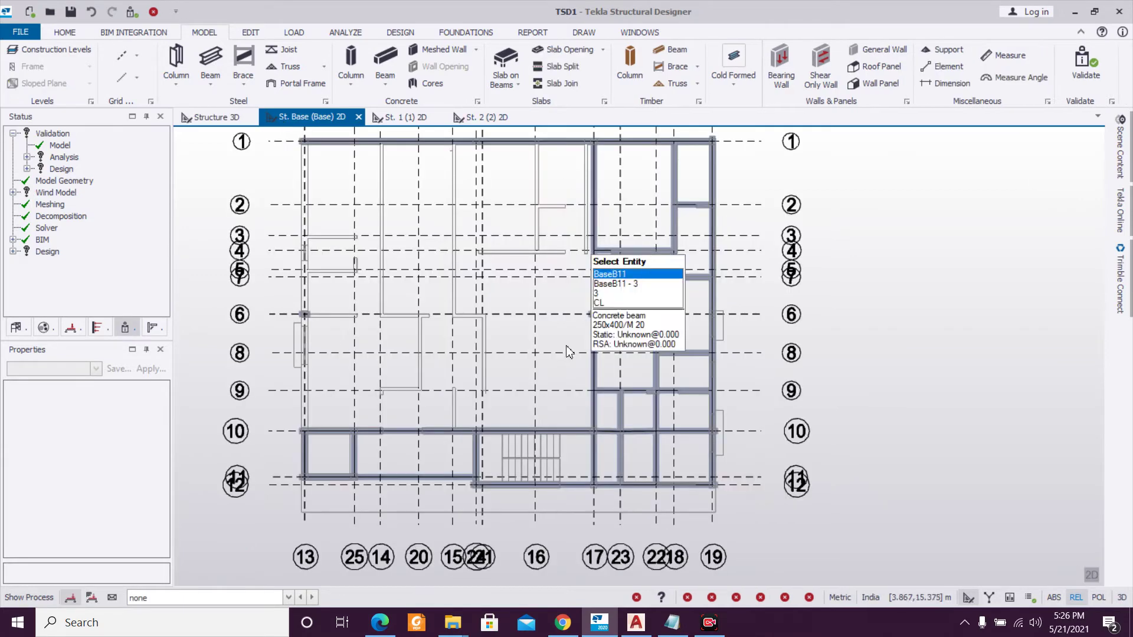
pyautogui.click(254, 598)
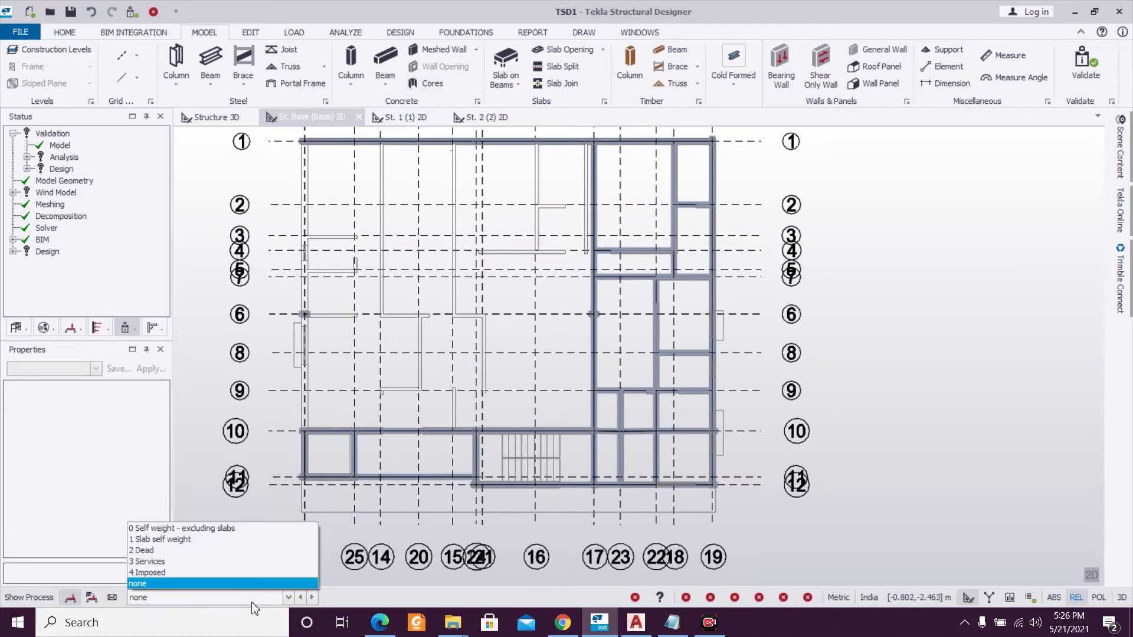
pyautogui.click(268, 552)
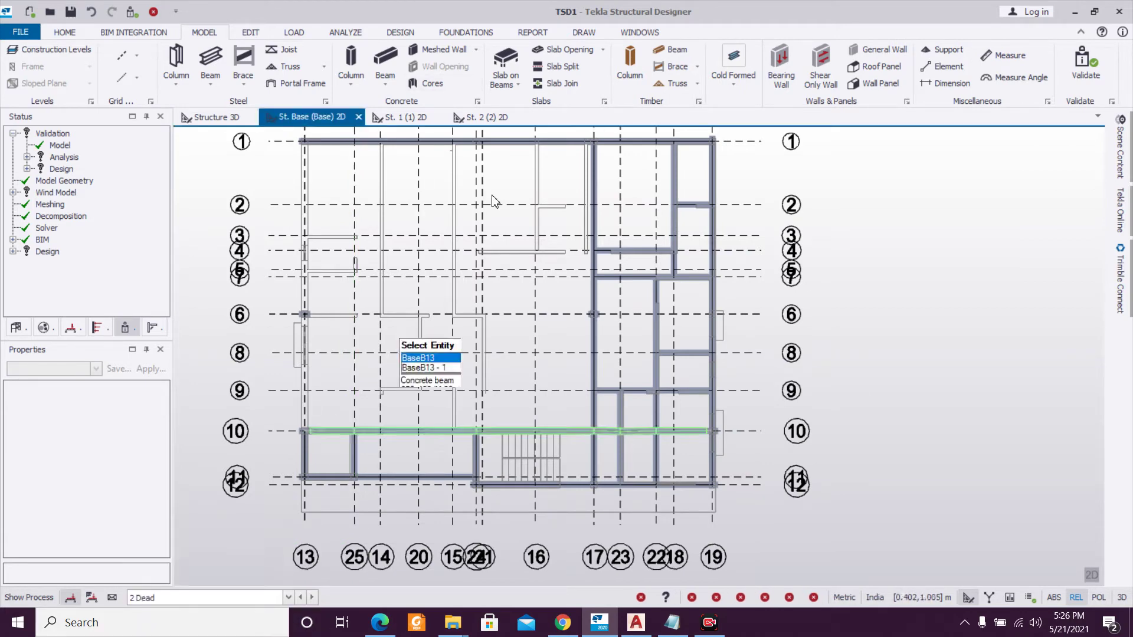
# Apply a 6 kN/m full UDL to the St. Base beams around the two bays between grid lines 13 and 24.
pyautogui.click(286, 32)
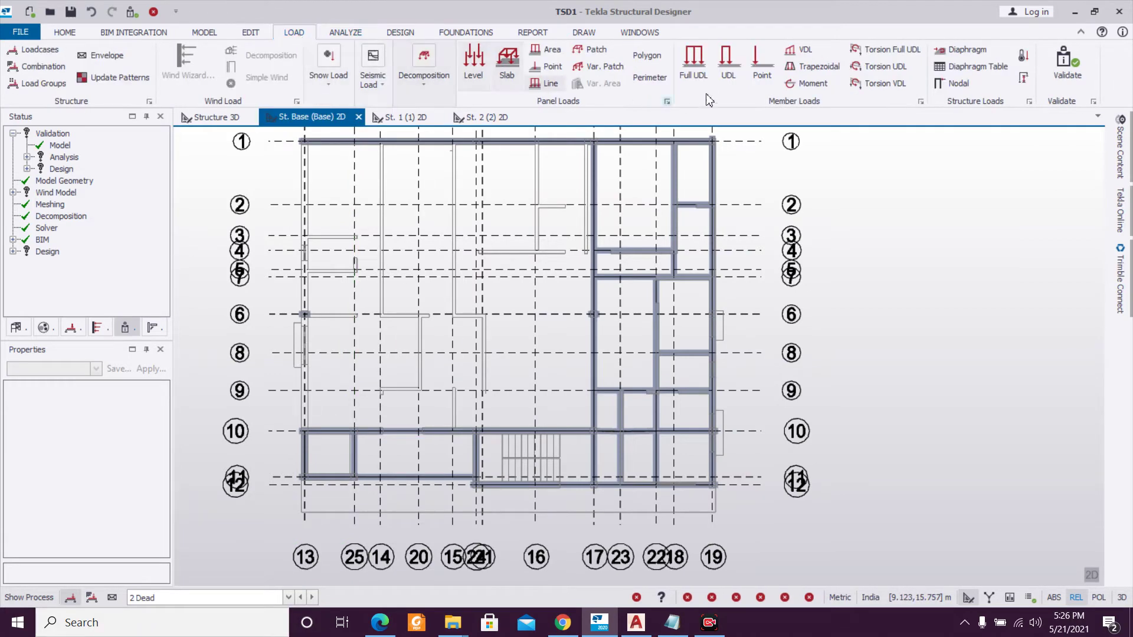
pyautogui.click(694, 65)
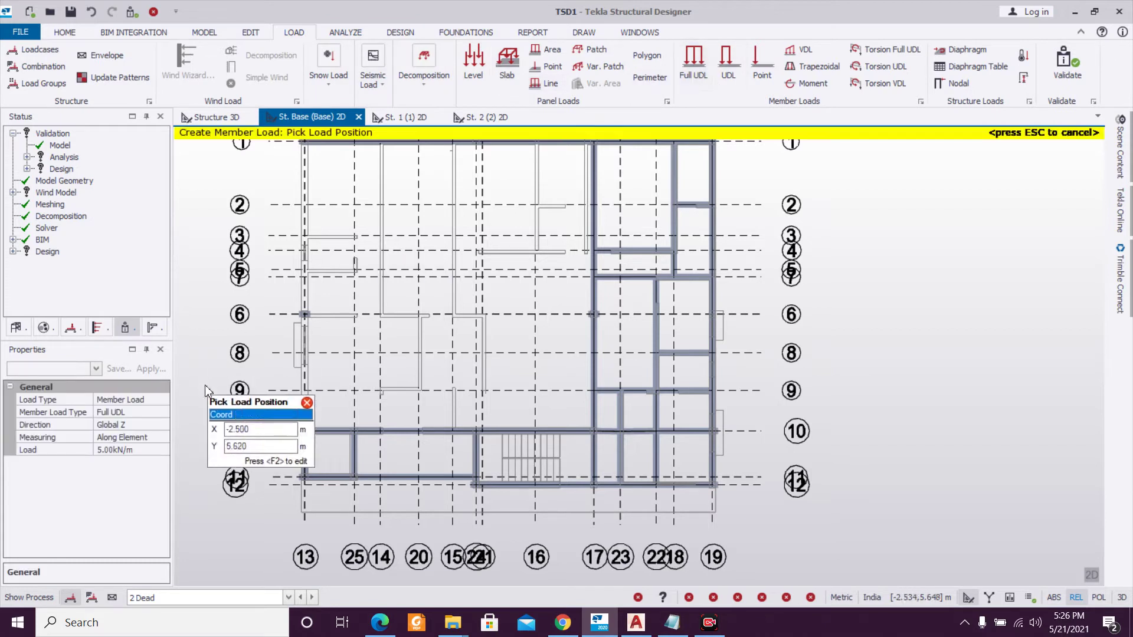
pyautogui.click(144, 451)
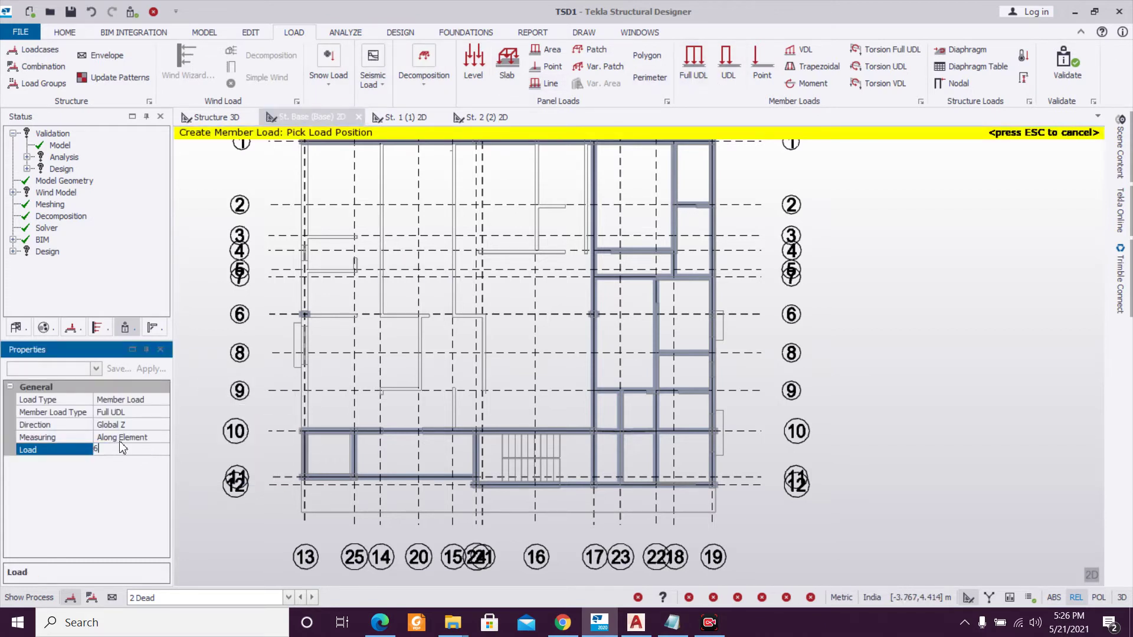
pyautogui.write('6')
pyautogui.press('Return')
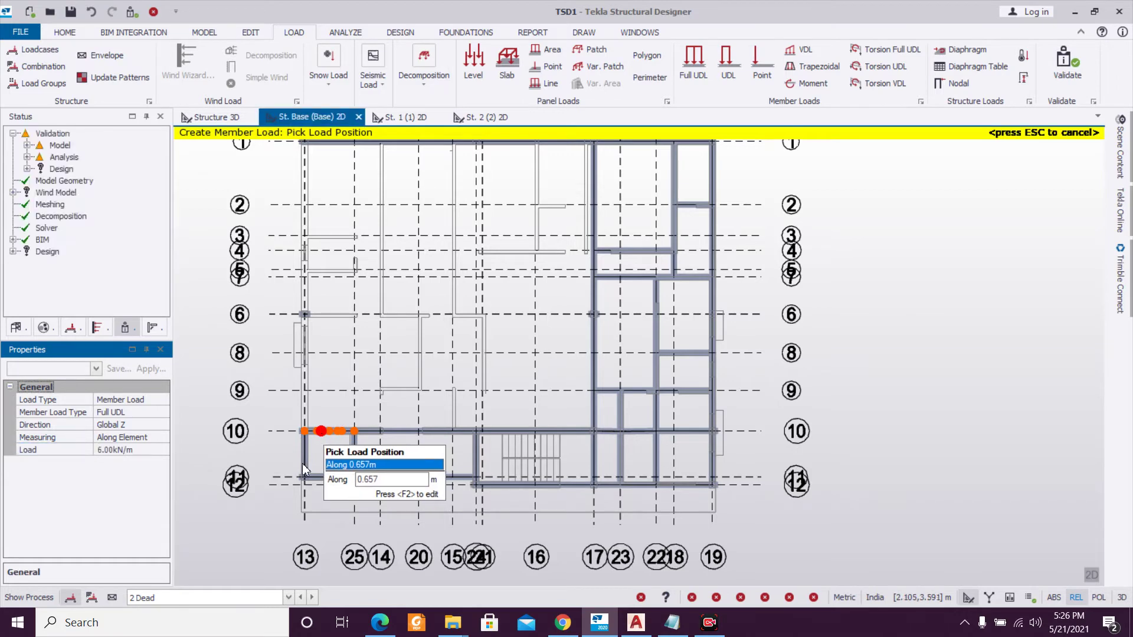
pyautogui.scroll(3, 302, 463)
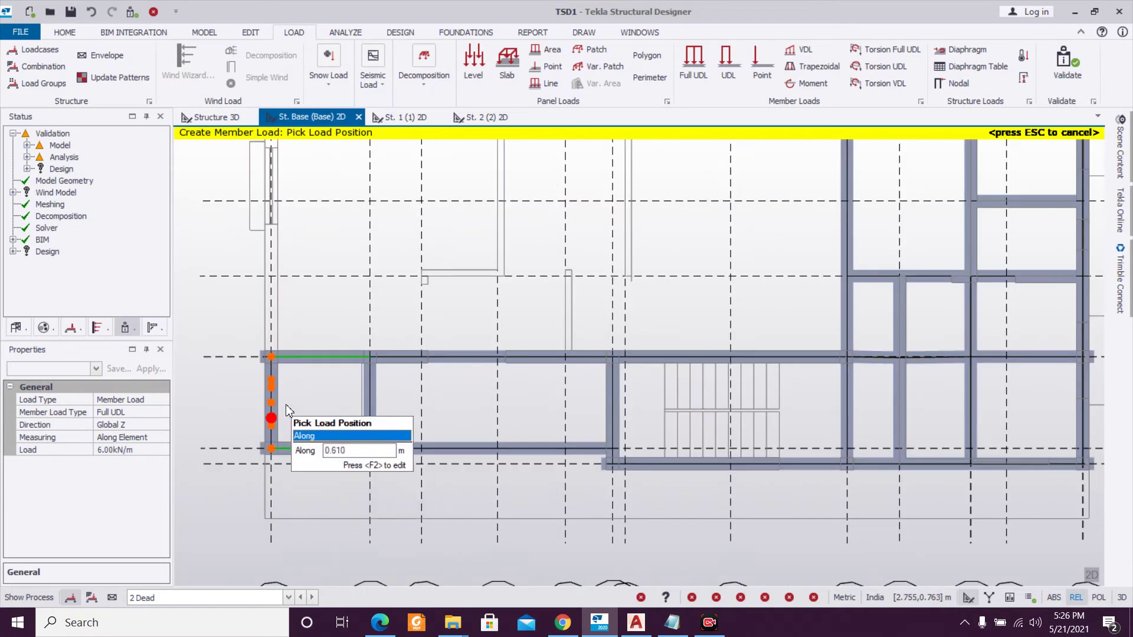
pyautogui.click(511, 452)
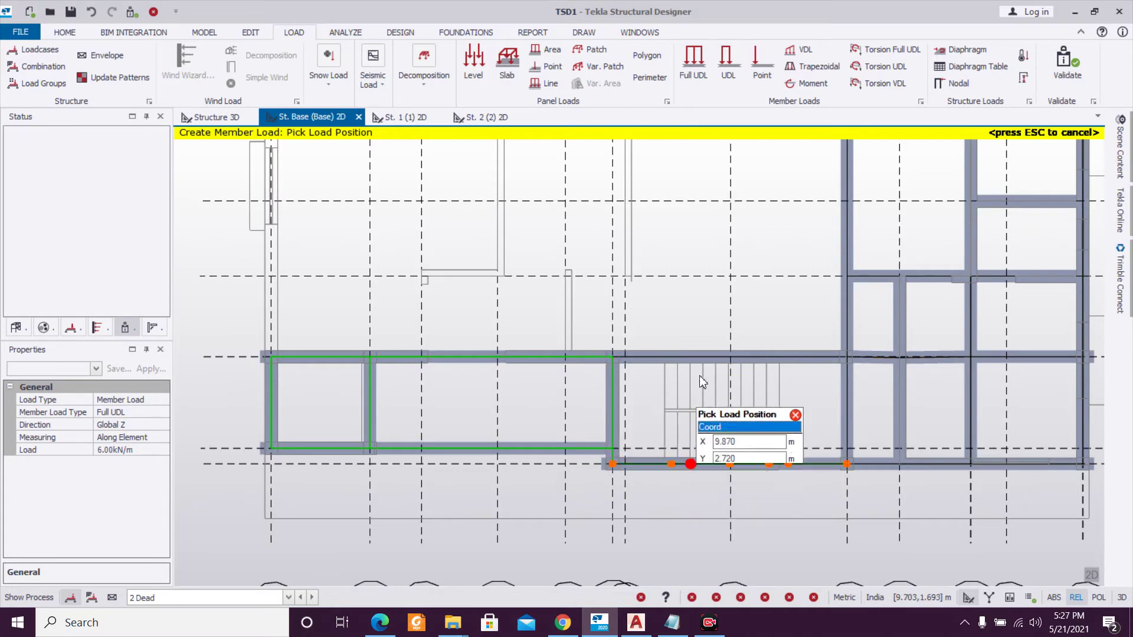
# Apply the 6 kN/m full UDL to the remaining base stair bay beams and along grid line 12 from line 17 to 19.
pyautogui.click(719, 355)
pyautogui.click(834, 421)
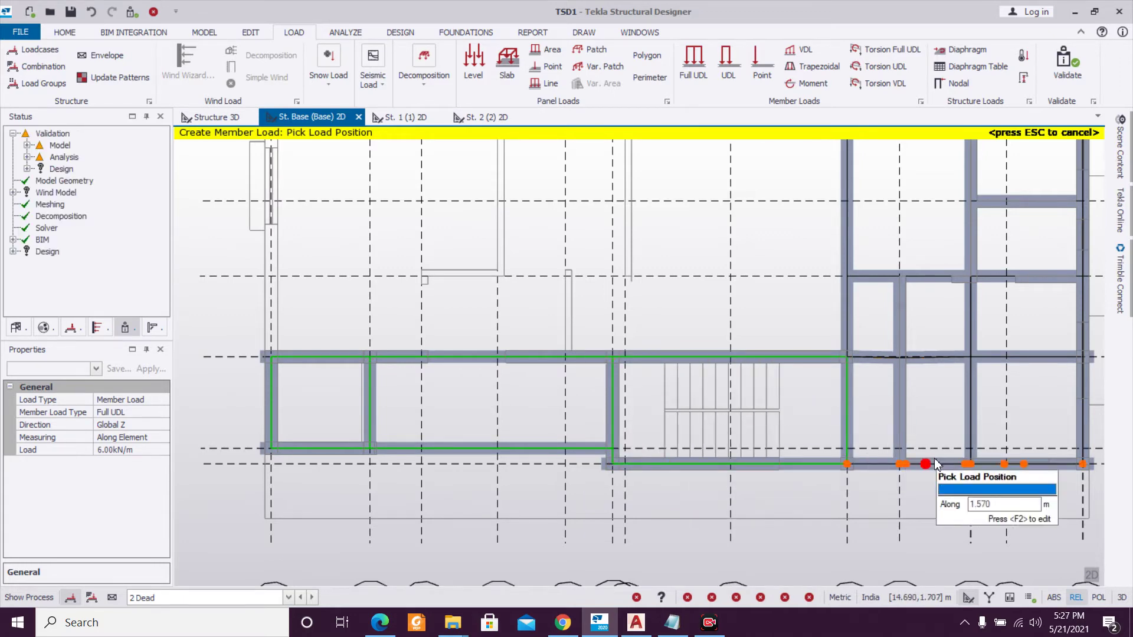
pyautogui.click(890, 464)
# Load the base beams on grid line 19, grid line 1 between 17 and 19, and grid line 17 with the 6 kN/m full UDL.
pyautogui.moveTo(1084, 427); pyautogui.dragTo(736, 425, button='middle')
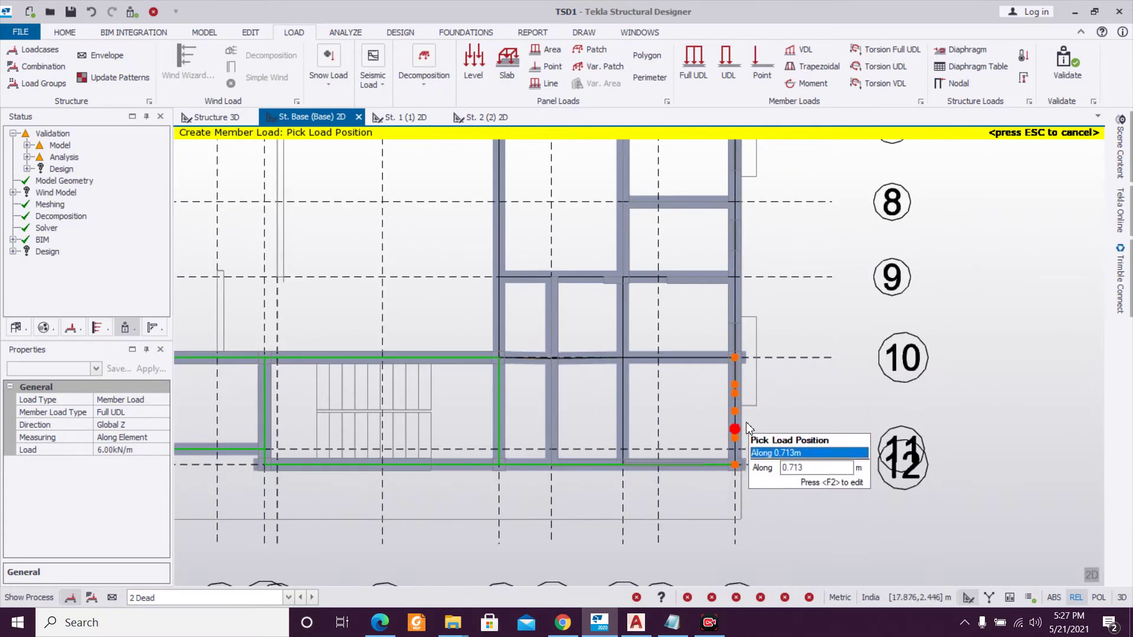
pyautogui.click(737, 303)
pyautogui.moveTo(739, 303); pyautogui.dragTo(758, 492, button='middle')
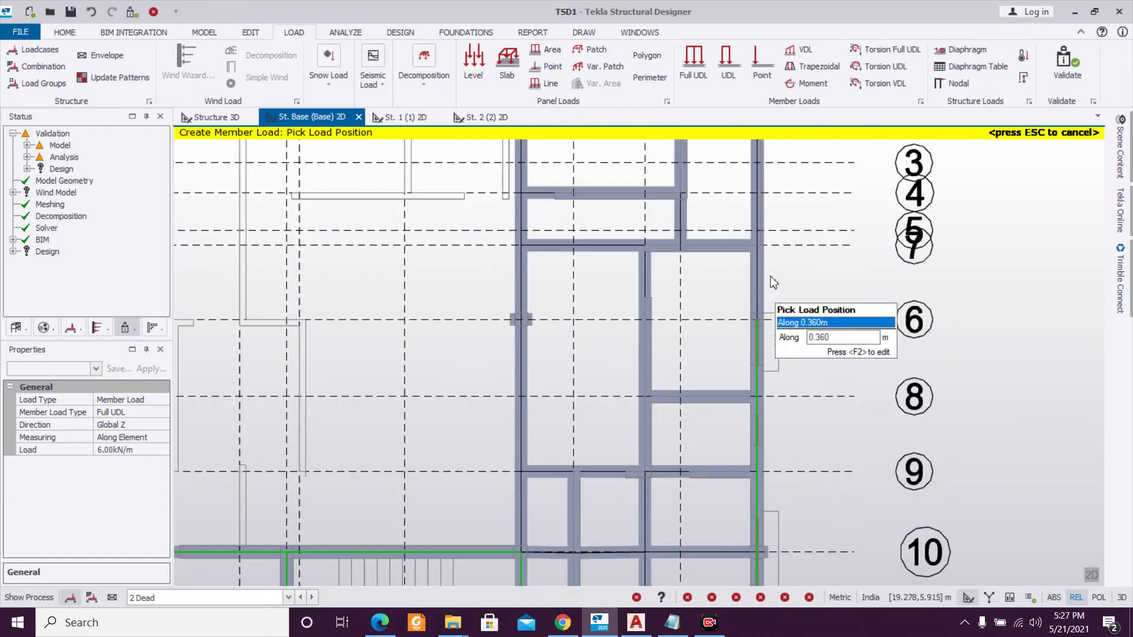
pyautogui.scroll(-2, 814, 269)
pyautogui.moveTo(804, 224); pyautogui.dragTo(805, 369, button='middle')
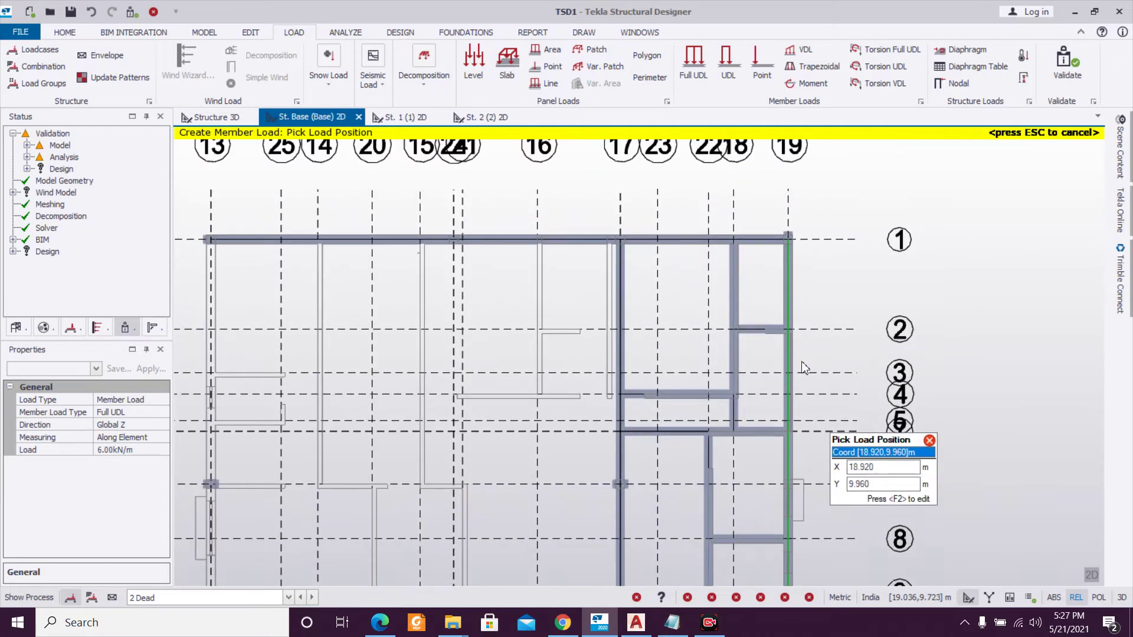
pyautogui.click(703, 238)
pyautogui.moveTo(676, 364); pyautogui.dragTo(668, 201, button='middle')
pyautogui.click(611, 371)
pyautogui.scroll(-2, 744, 333)
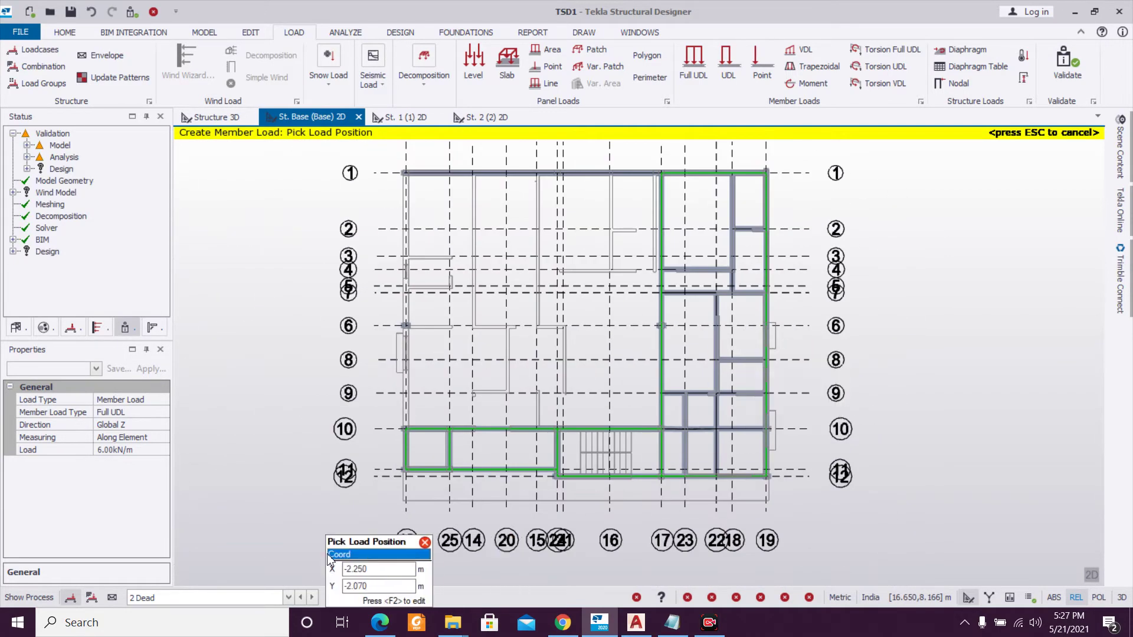
# Apply a 3 kN/m full UDL to the interior base beams between grid lines 17 and 19.
pyautogui.scroll(1, 331, 551)
pyautogui.click(144, 450)
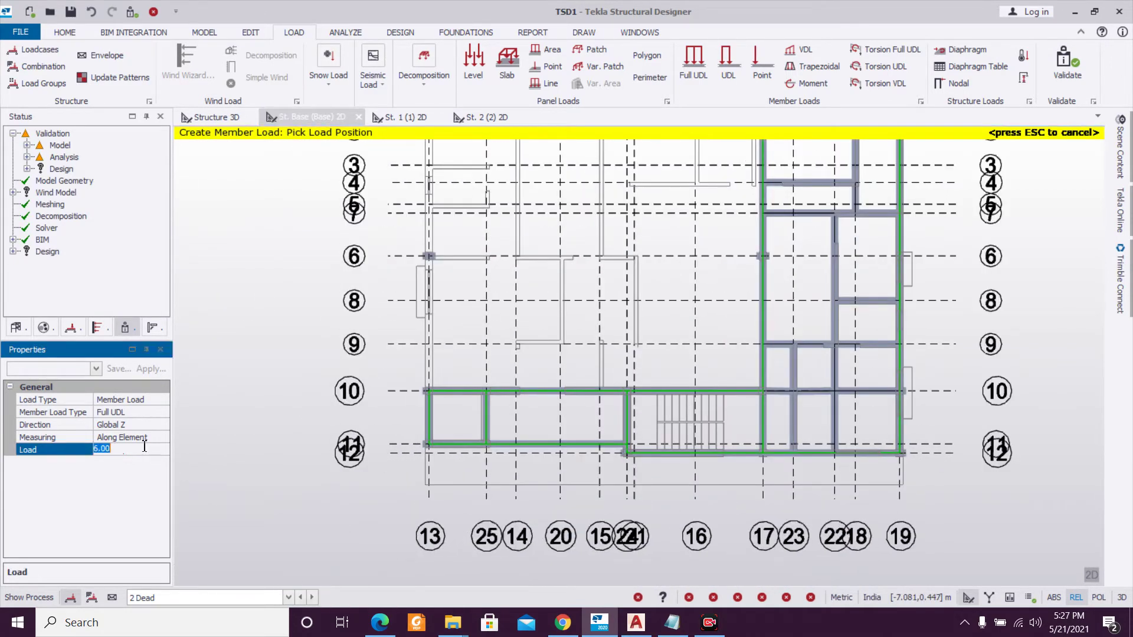
pyautogui.press('Return')
pyautogui.scroll(3, 838, 421)
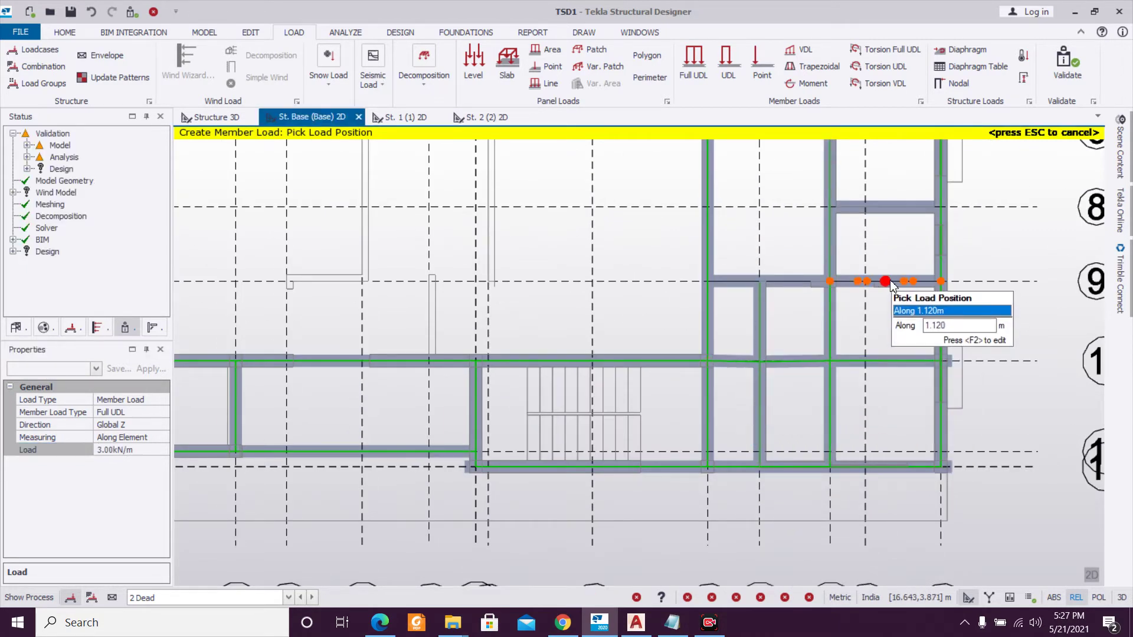
pyautogui.moveTo(864, 210); pyautogui.dragTo(786, 547, button='middle')
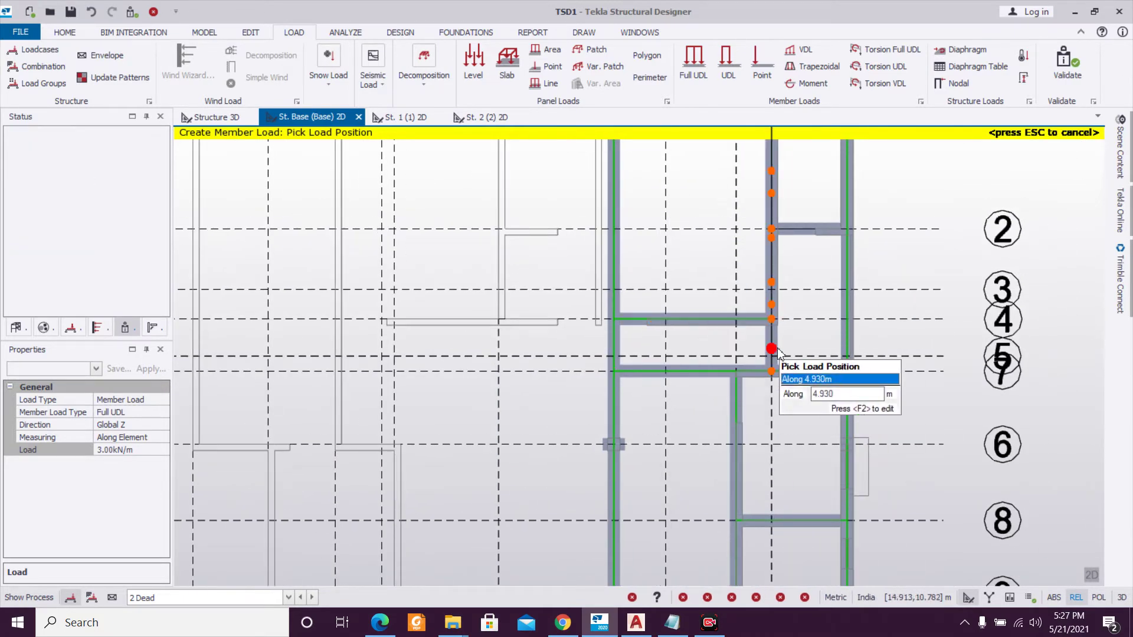
pyautogui.moveTo(773, 349); pyautogui.dragTo(772, 542, button='middle')
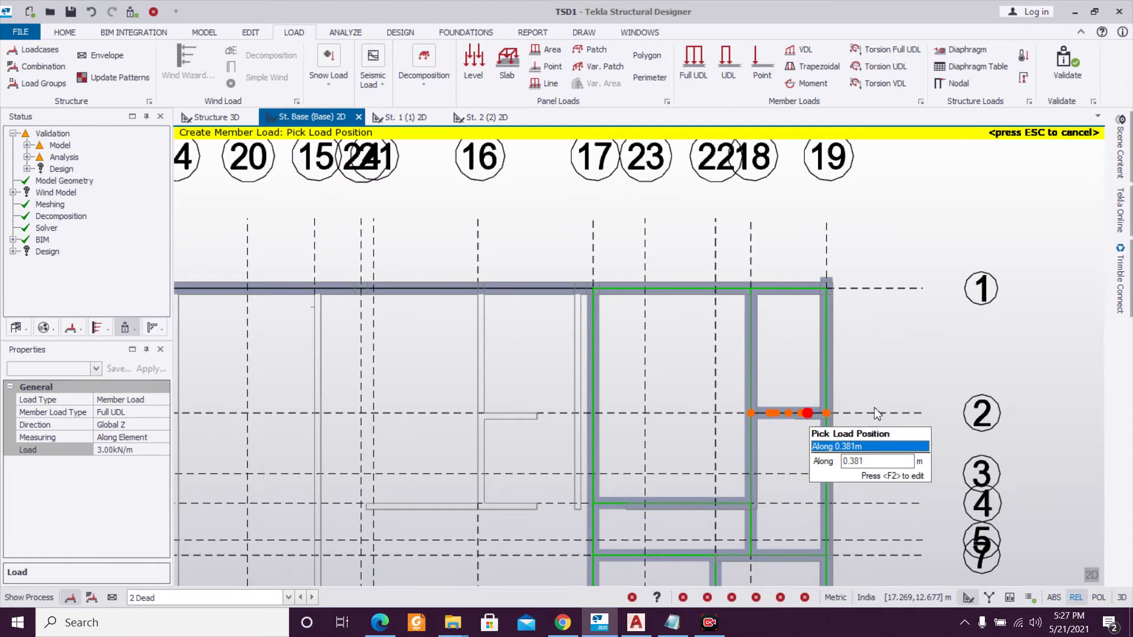
pyautogui.scroll(-3, 938, 401)
pyautogui.moveTo(936, 398); pyautogui.dragTo(806, 179, button='middle')
pyautogui.scroll(-2, 800, 227)
pyautogui.moveTo(799, 229); pyautogui.dragTo(806, 307, button='middle')
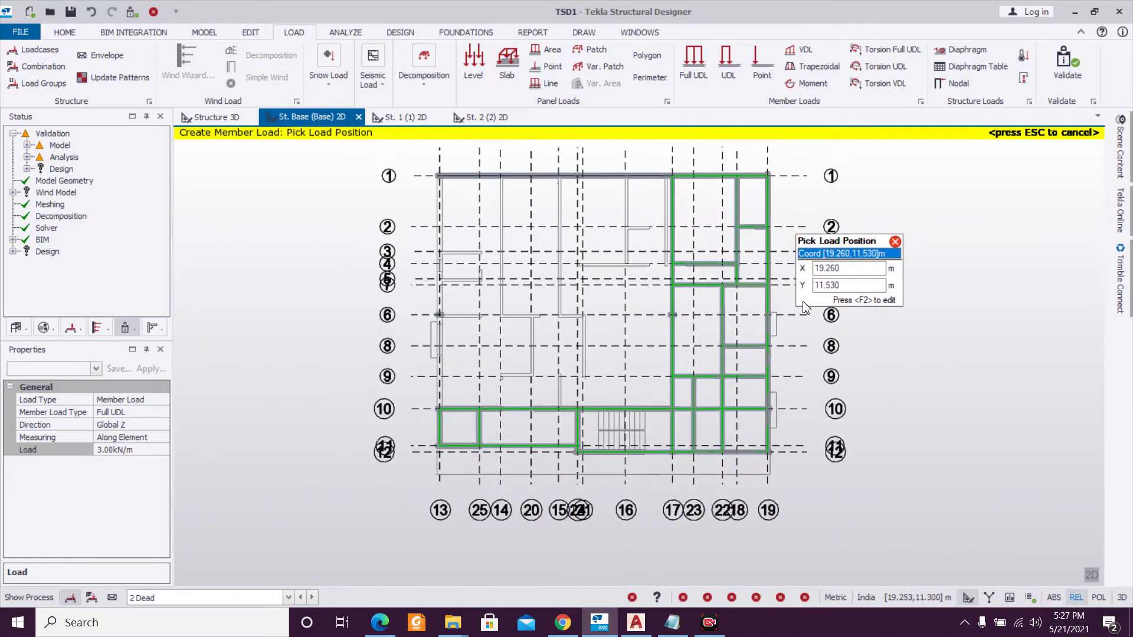
# Display the 2 Dead load case in the Structure 3D view and inspect the base beam loads.
pyautogui.click(216, 117)
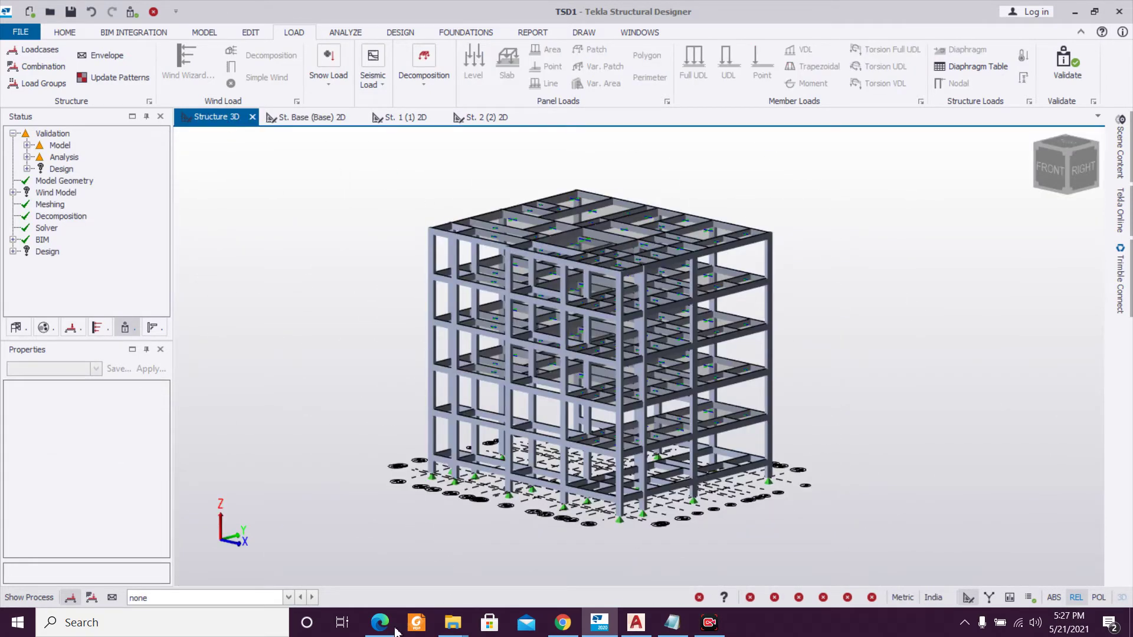
pyautogui.click(255, 597)
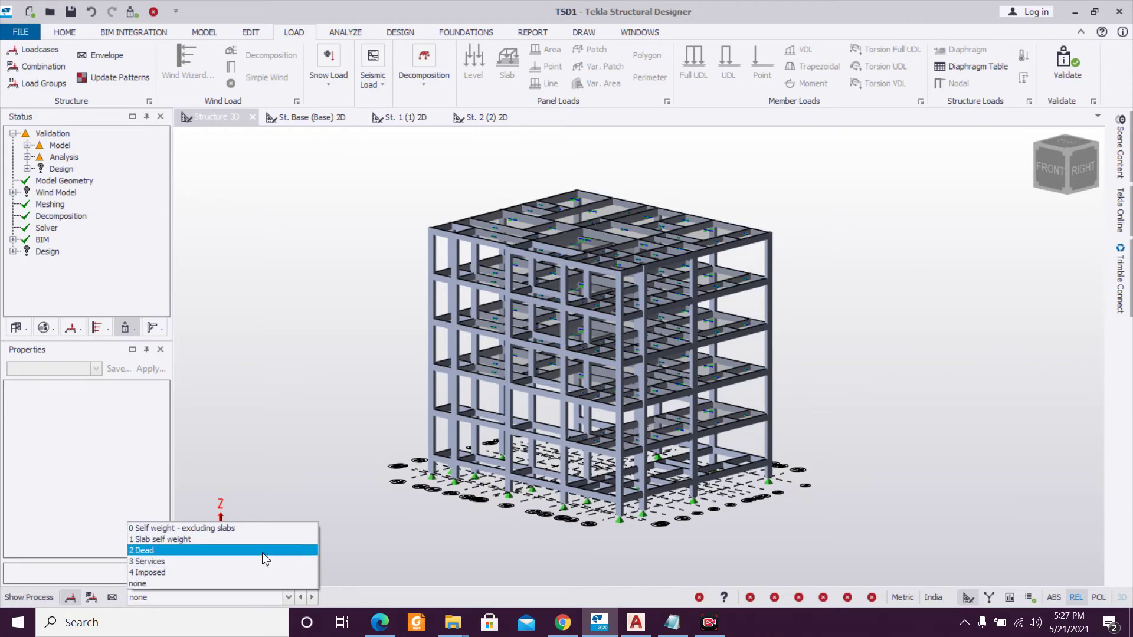
pyautogui.click(263, 557)
pyautogui.moveTo(556, 546); pyautogui.dragTo(581, 574, button='middle')
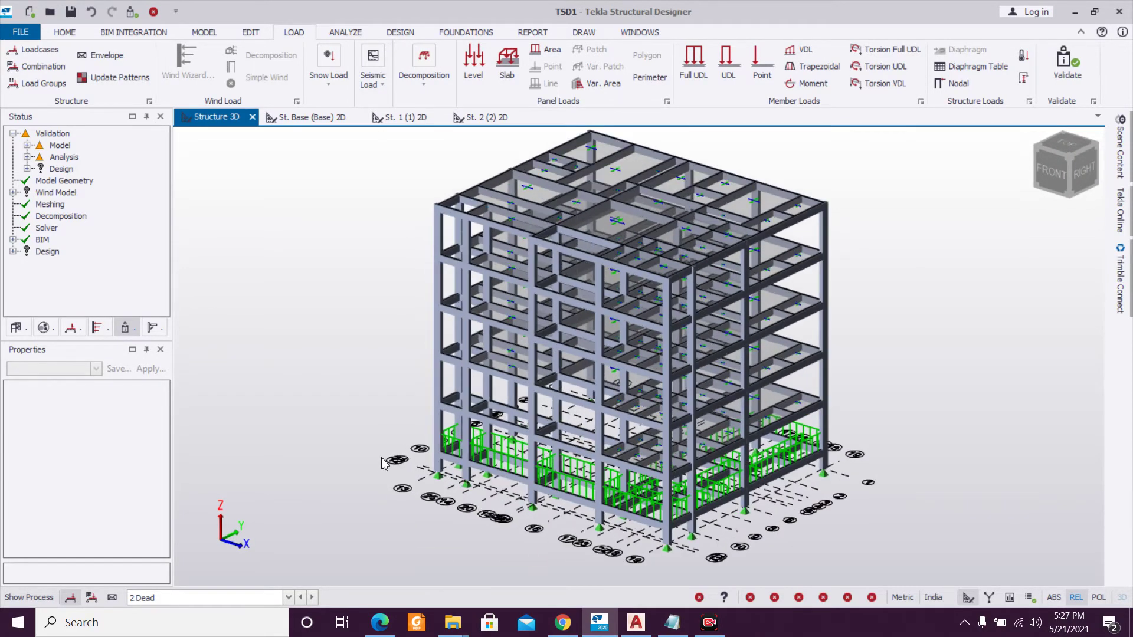
pyautogui.scroll(2, 384, 464)
pyautogui.scroll(-1, 383, 463)
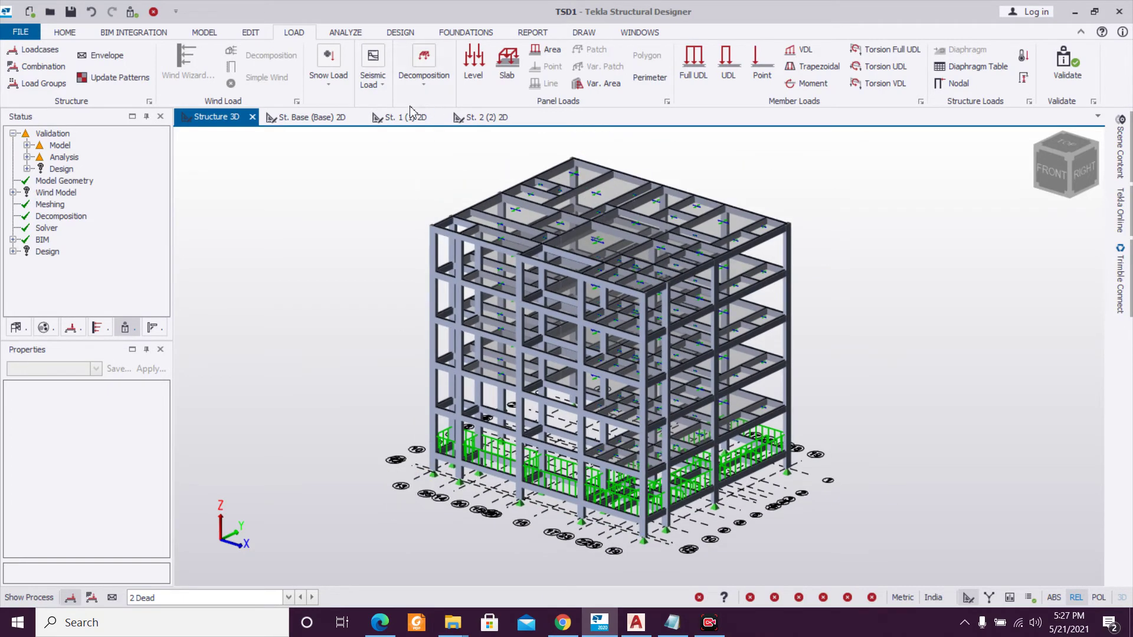
# Make 2 Dead the active load case in the St. 1 plan and set up a full UDL member load of 6 kN/m.
pyautogui.click(399, 121)
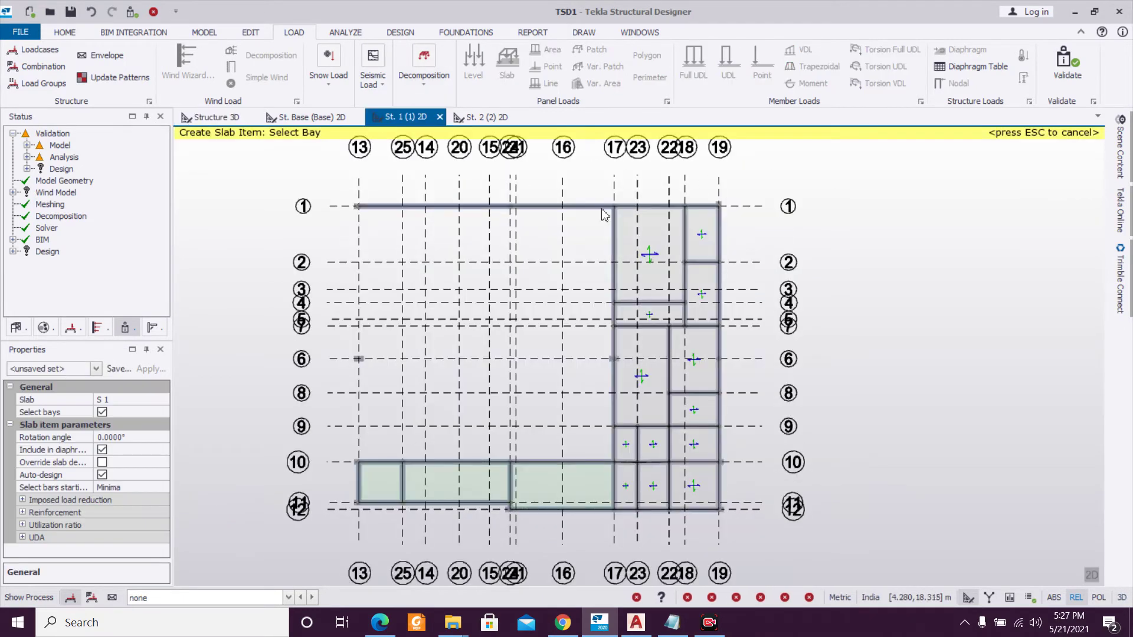
pyautogui.click(214, 602)
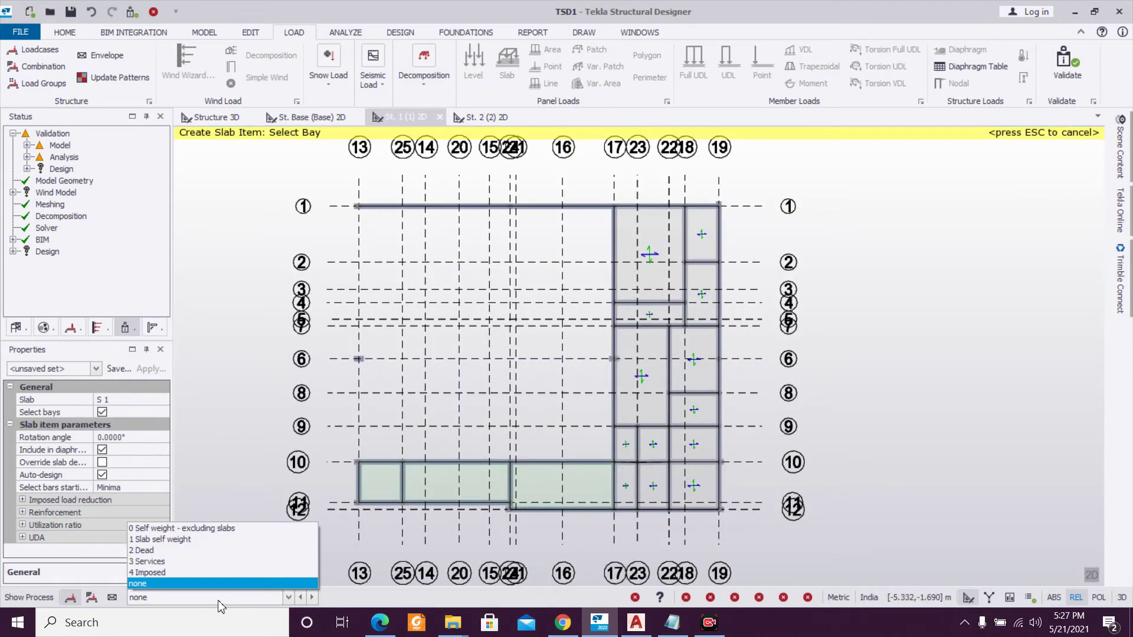
pyautogui.click(239, 551)
pyautogui.click(695, 73)
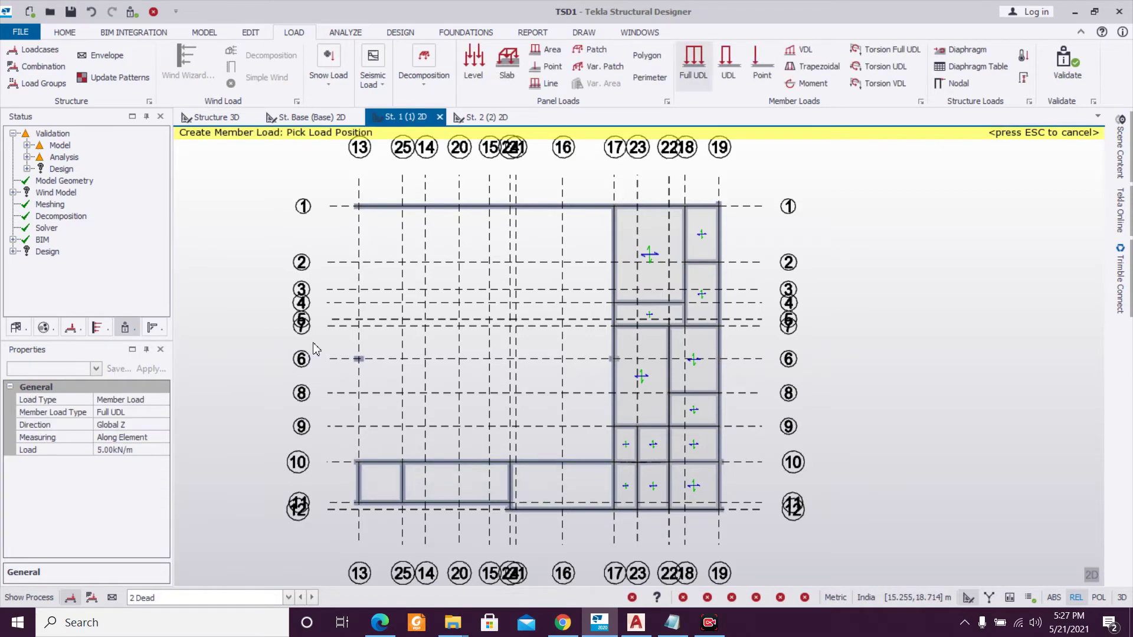
pyautogui.click(147, 447)
pyautogui.write('6')
pyautogui.press('Return')
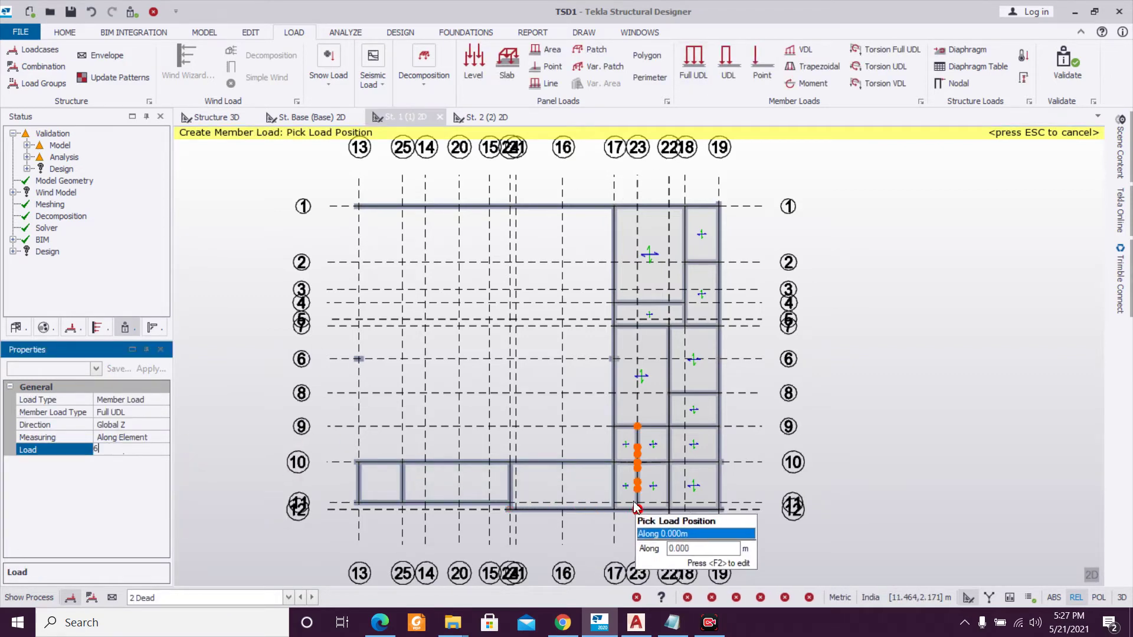
# Apply the 6 kN/m full UDL to the St. 1 beams along grid line 17 above line 10, and along line 10 between 13 and 17.
pyautogui.scroll(2, 634, 466)
pyautogui.scroll(-2, 684, 330)
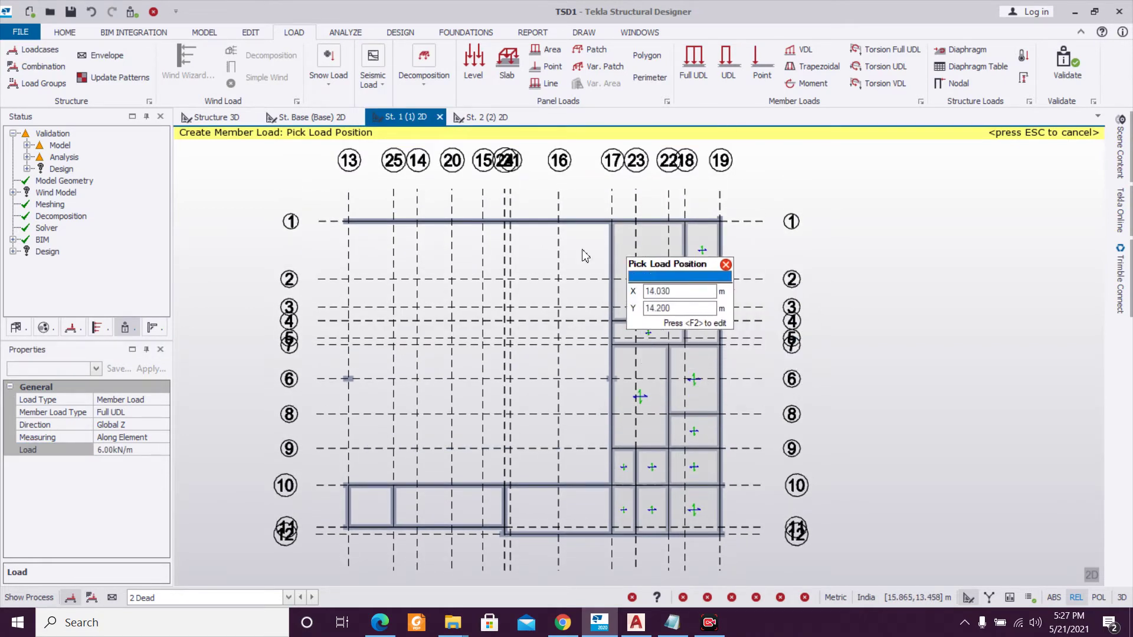
pyautogui.scroll(3, 689, 280)
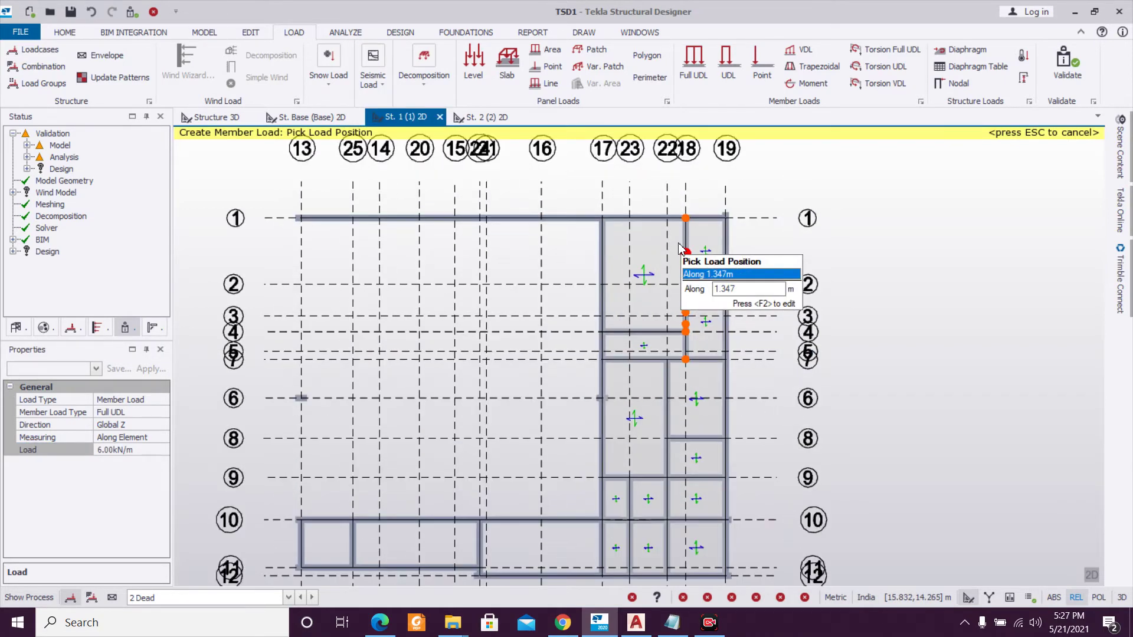
pyautogui.click(572, 268)
pyautogui.moveTo(662, 412); pyautogui.dragTo(711, 197, button='middle')
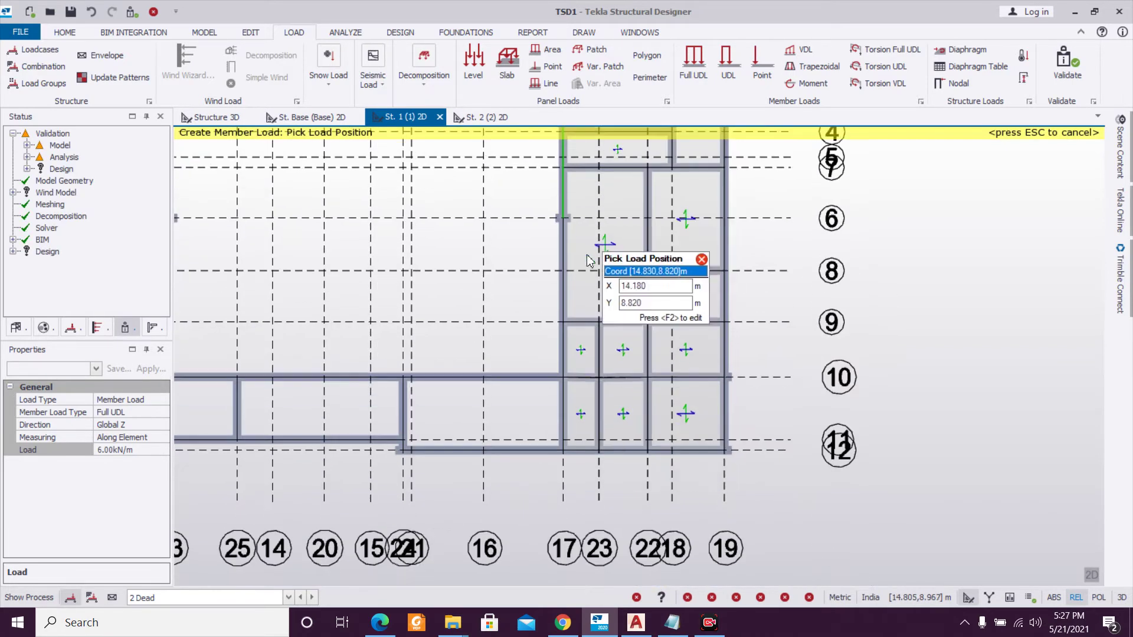
pyautogui.moveTo(395, 378); pyautogui.dragTo(682, 382, button='middle')
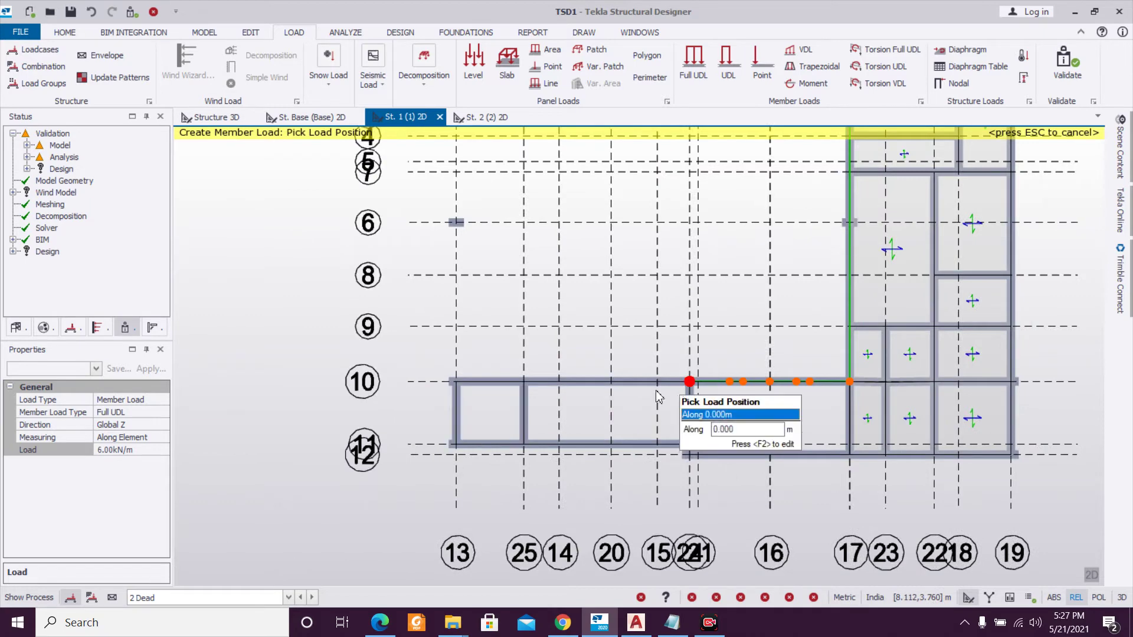
pyautogui.click(628, 381)
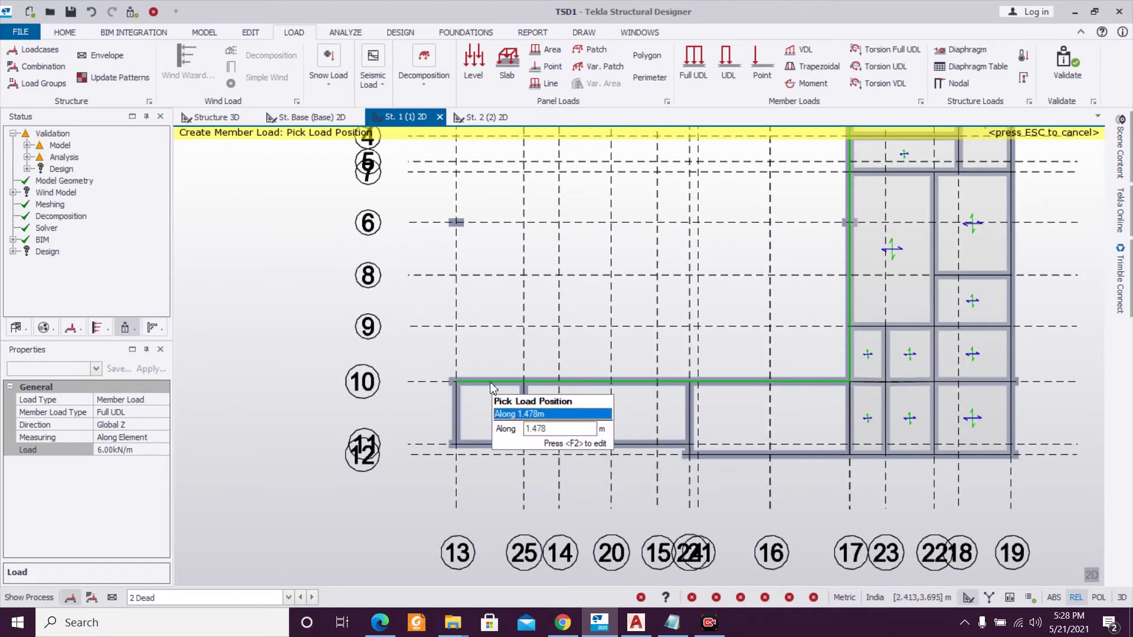
# Load the St. 1 beams on lines 13, 25, 24 and 11, plus line 12 between 24 and 17, with the 6 kN/m full UDL.
pyautogui.click(456, 423)
pyautogui.click(476, 444)
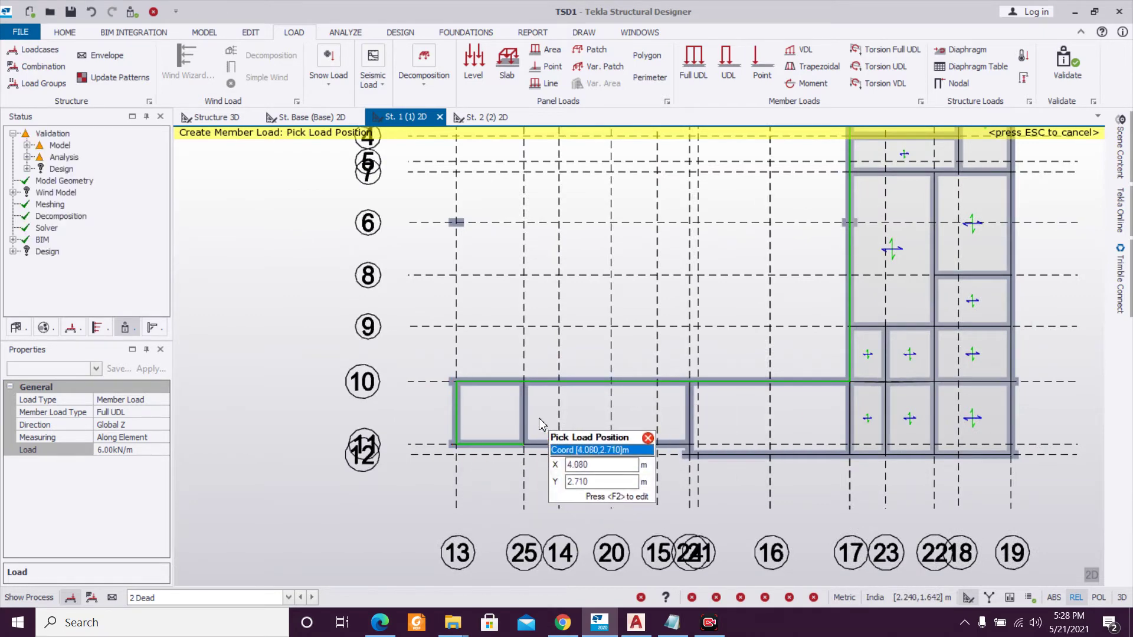
pyautogui.click(523, 417)
pyautogui.click(660, 445)
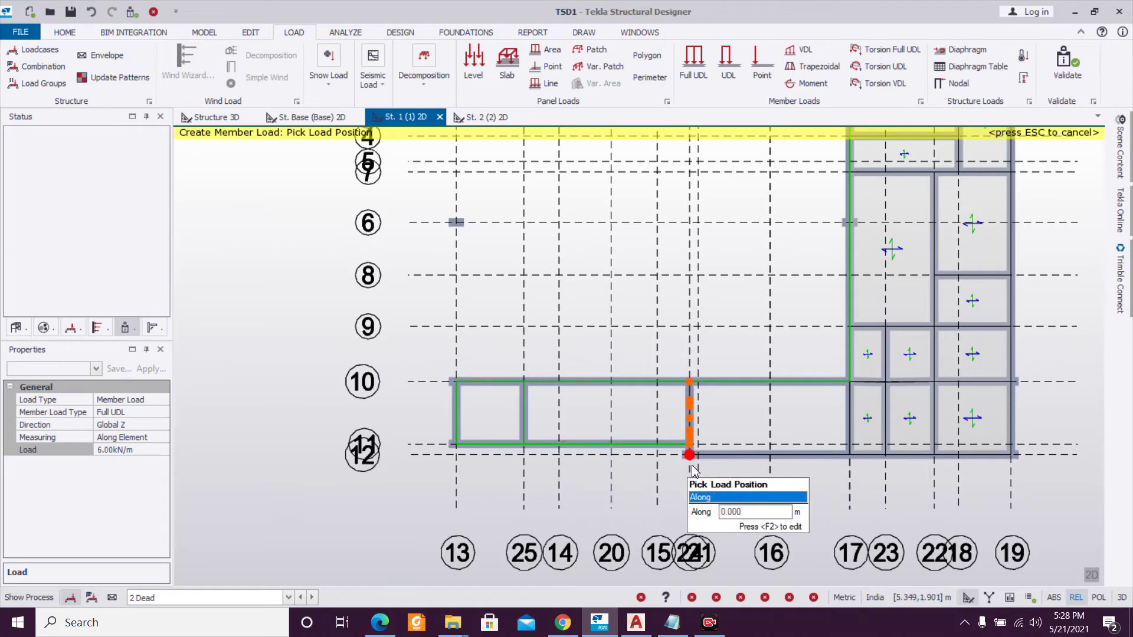
pyautogui.click(832, 470)
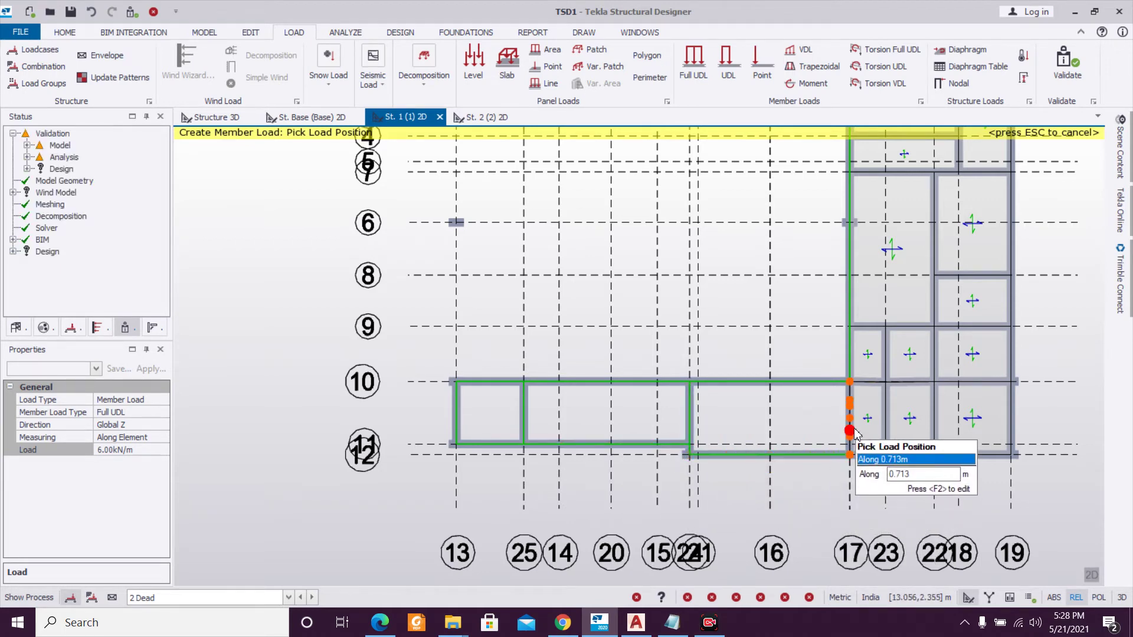
# Apply the 6 kN/m full UDL to the St. 1 beams on line 17 below line 10, line 12 between 17 and 19, and line 19.
pyautogui.click(880, 473)
pyautogui.click(896, 469)
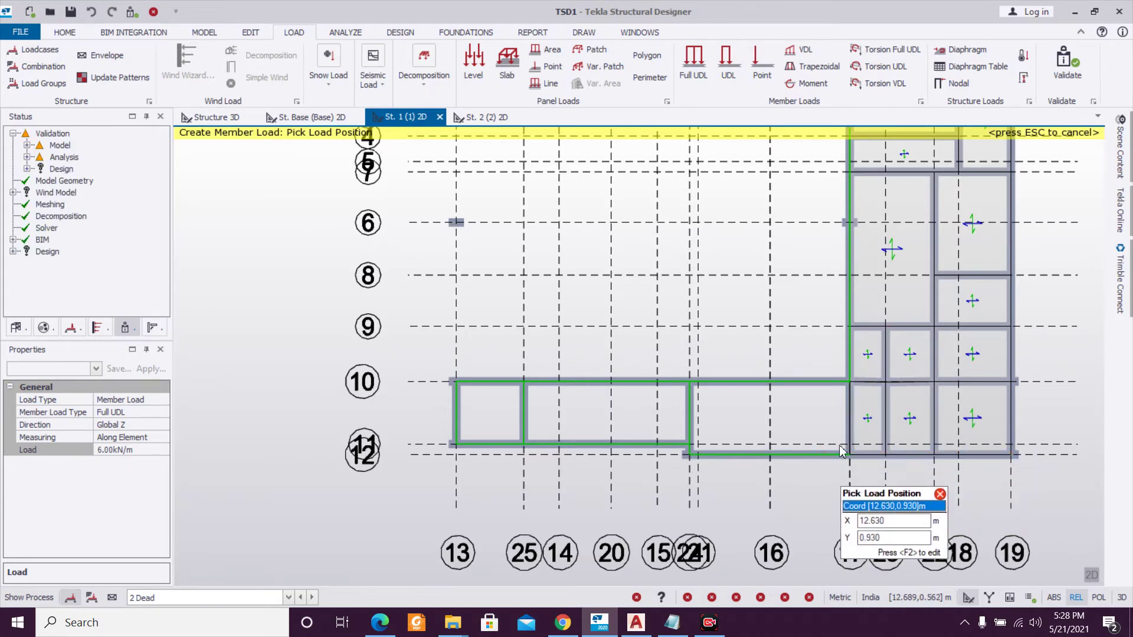
pyautogui.click(928, 455)
pyautogui.moveTo(1019, 411); pyautogui.dragTo(705, 518, button='middle')
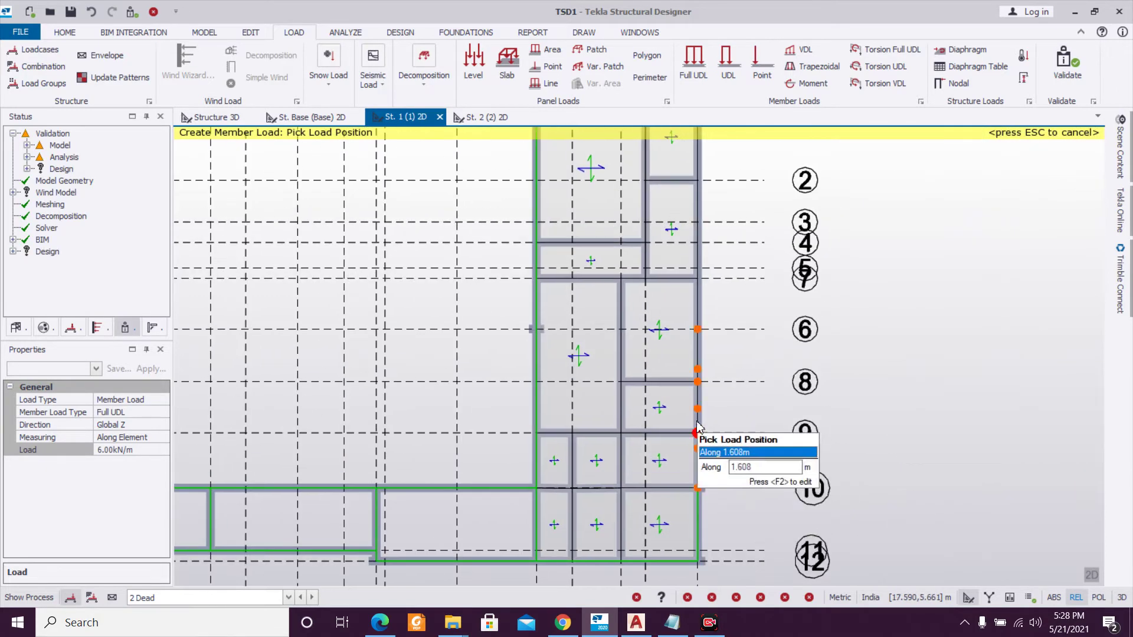
pyautogui.moveTo(770, 362); pyautogui.dragTo(800, 504, button='middle')
pyautogui.moveTo(829, 432); pyautogui.dragTo(786, 159, button='middle')
# Set the full UDL to 3 kN/m and apply it to the St. 1 interior beams on lines 22, 23, 10 and 9 between 17 and 19.
pyautogui.click(139, 453)
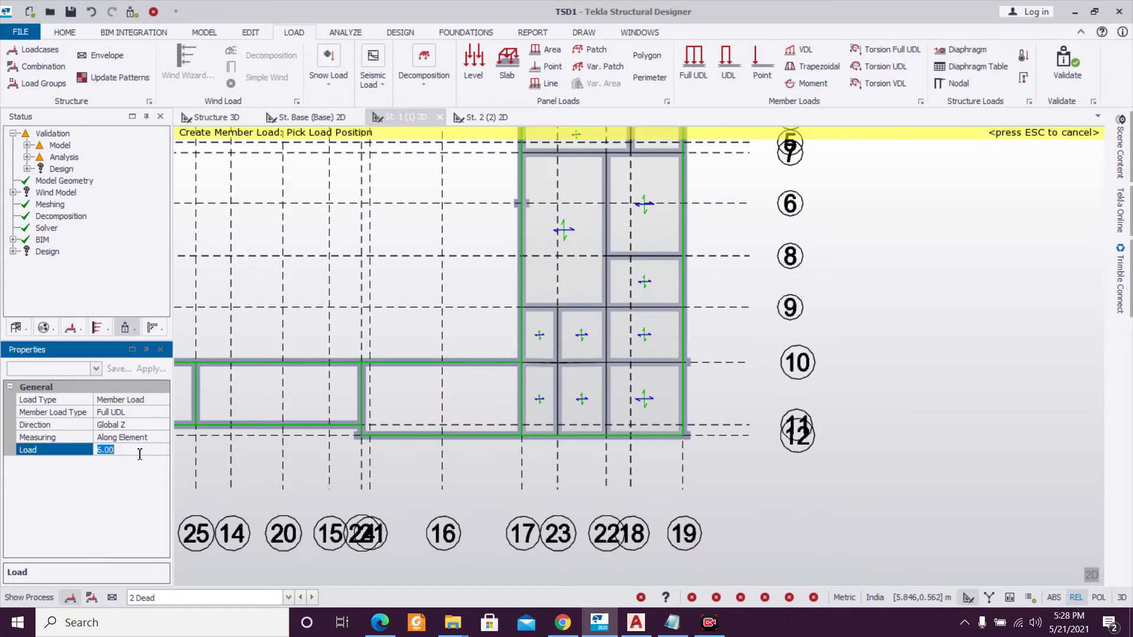
pyautogui.press('Return')
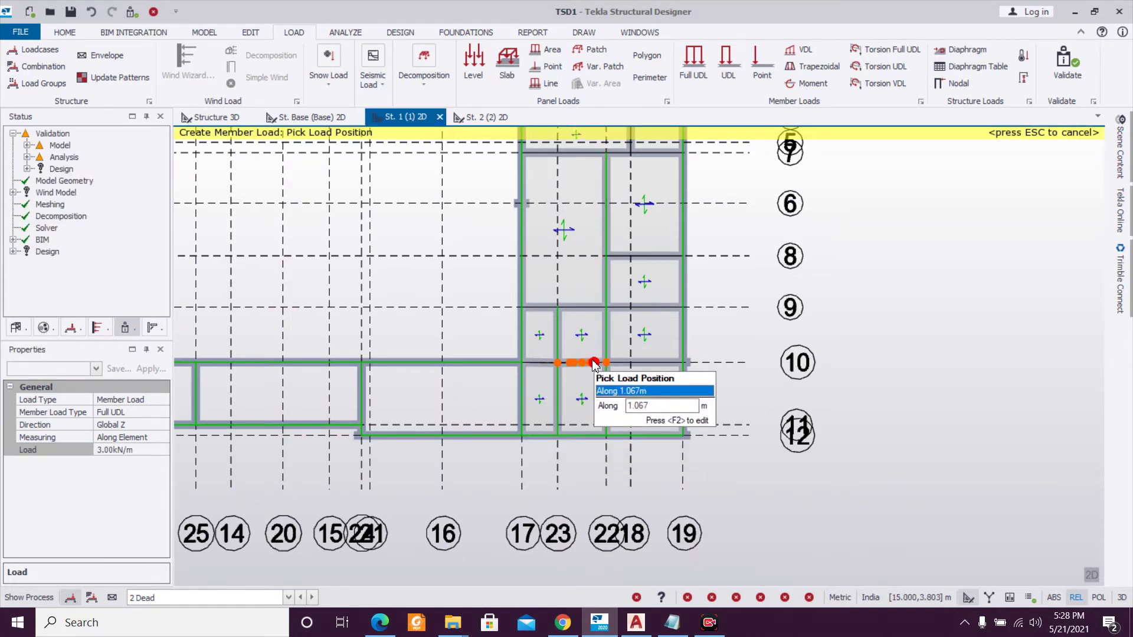
pyautogui.scroll(2, 540, 366)
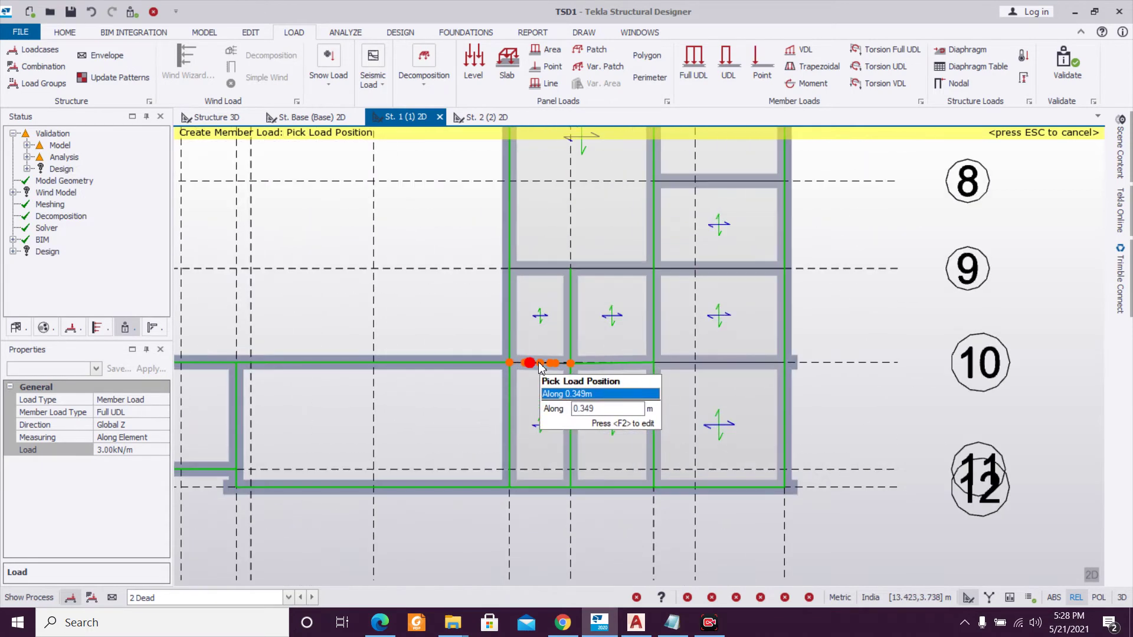
pyautogui.click(538, 266)
pyautogui.click(743, 266)
# Apply the 3 kN/m full UDL to the remaining St. 1 interior beams on lines 8, 7, 18, 4 and 2, east of line 17.
pyautogui.moveTo(745, 249); pyautogui.dragTo(712, 543, button='middle')
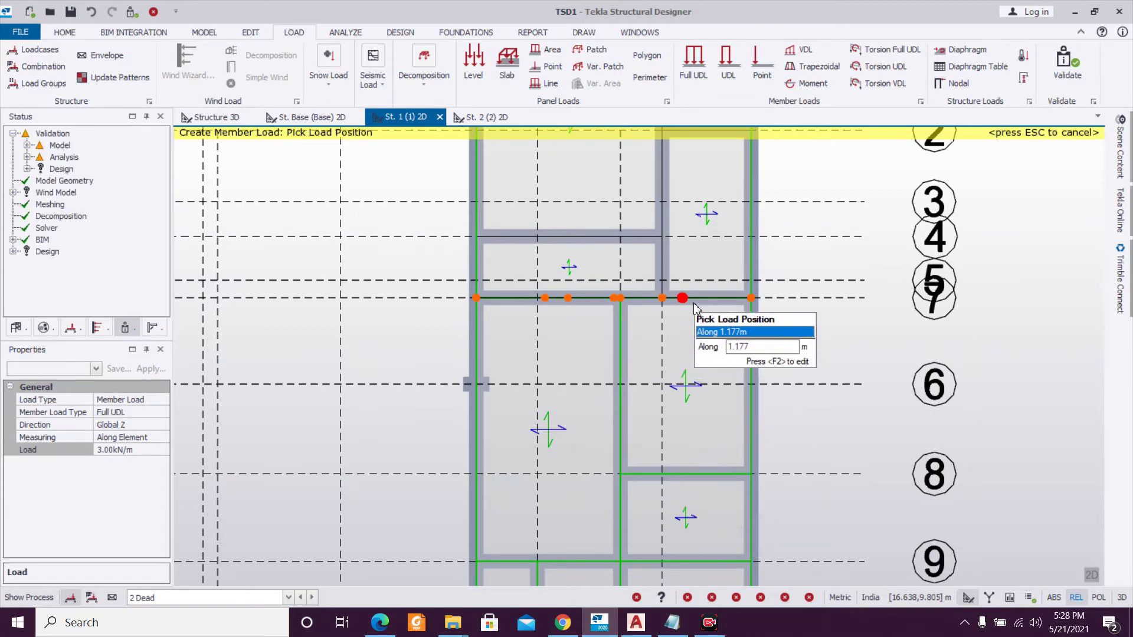
pyautogui.moveTo(692, 299); pyautogui.dragTo(731, 588, button='middle')
pyautogui.click(701, 481)
pyautogui.click(624, 524)
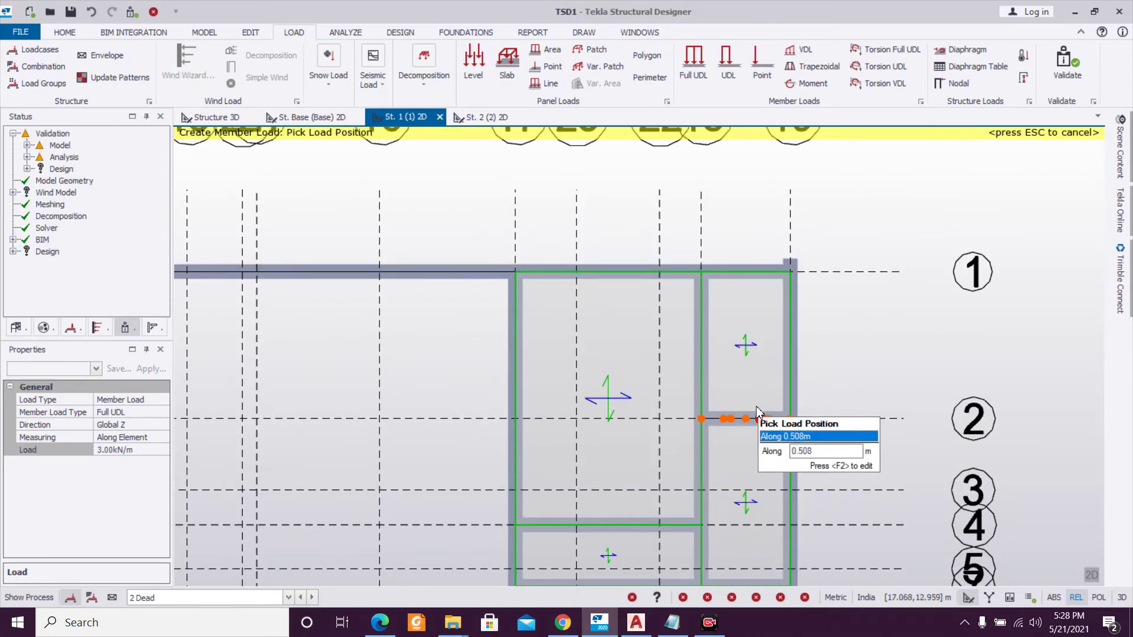
pyautogui.click(758, 412)
pyautogui.scroll(-5, 758, 413)
pyautogui.moveTo(869, 524); pyautogui.dragTo(895, 326, button='middle')
pyautogui.scroll(-3, 896, 331)
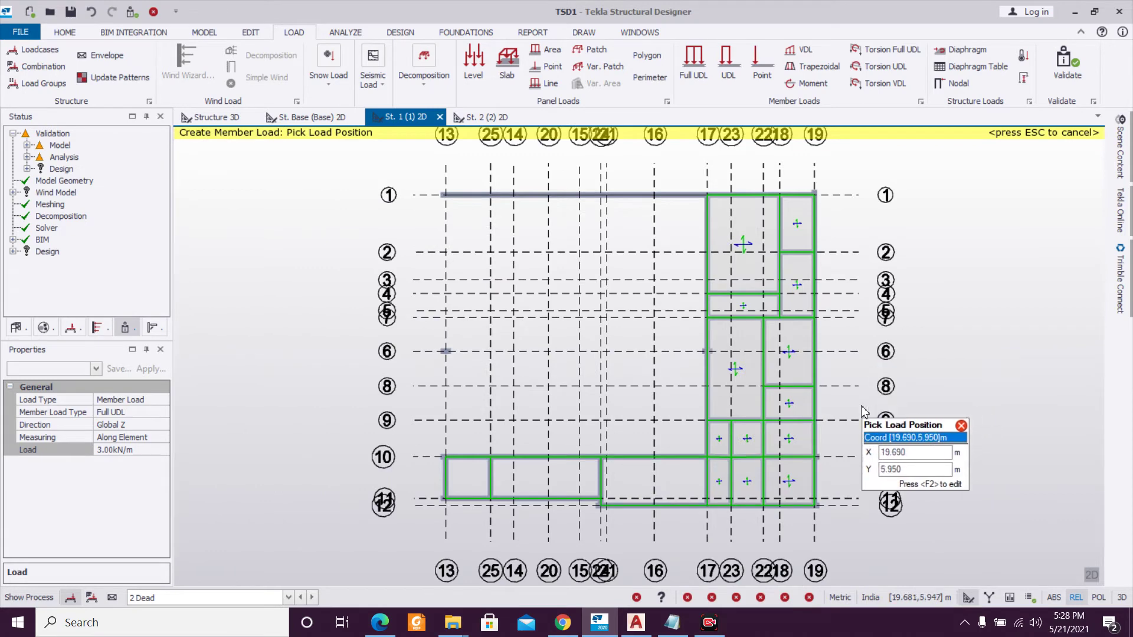
# Make 4 Imposed the active load case and apply a 4 kN/m² level load to the St. 1 slabs.
pyautogui.click(279, 600)
pyautogui.click(272, 571)
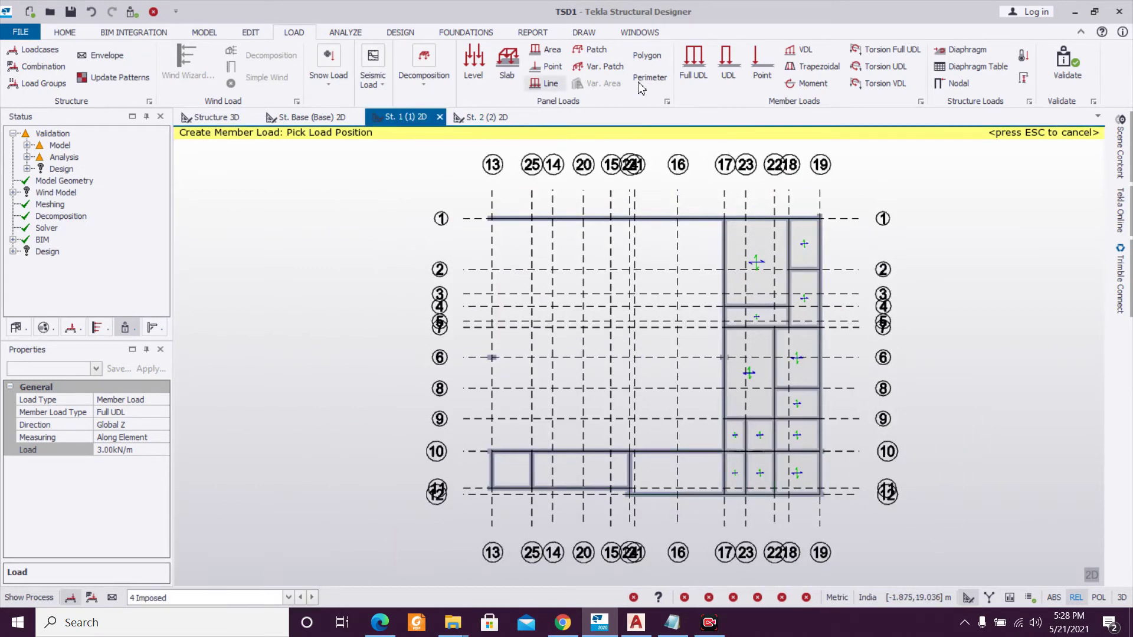
pyautogui.click(481, 62)
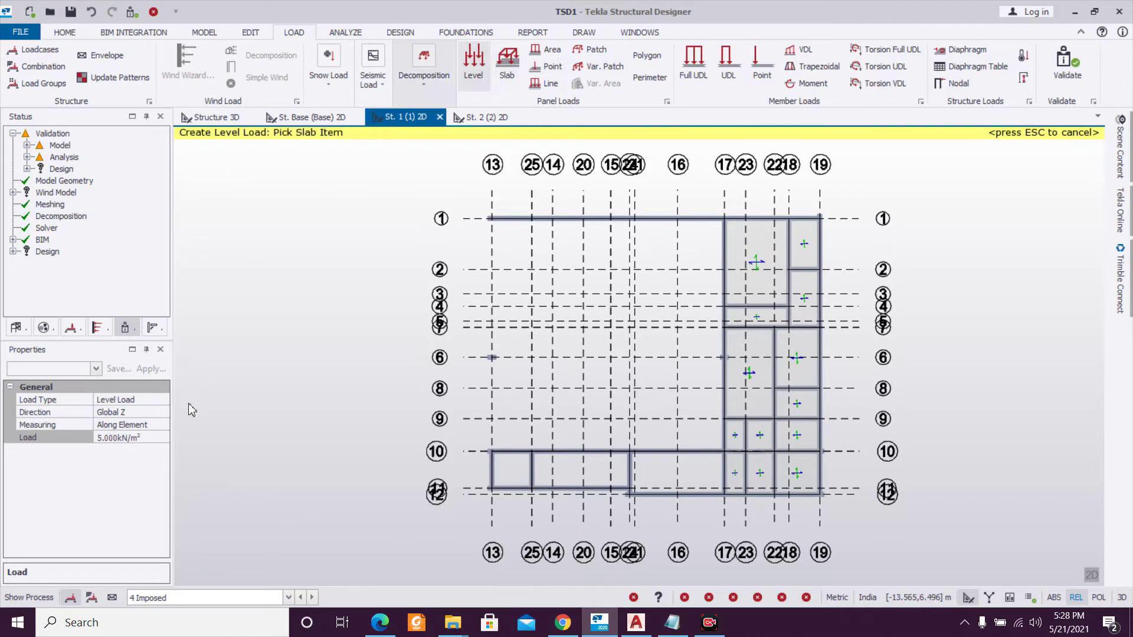
pyautogui.click(141, 442)
pyautogui.write('4')
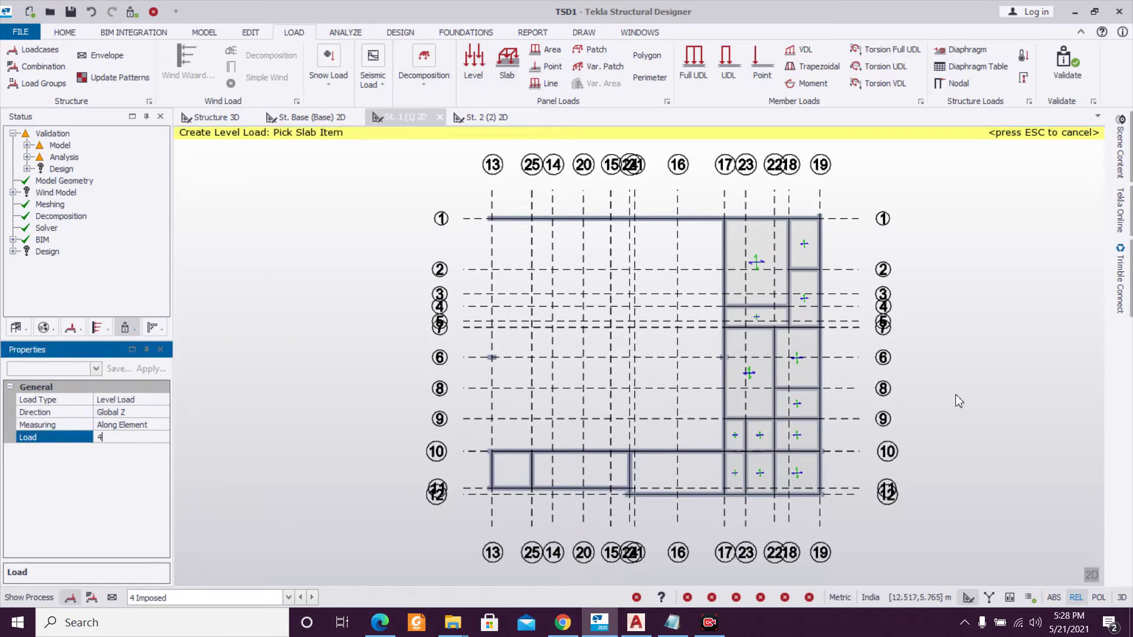
pyautogui.click(809, 381)
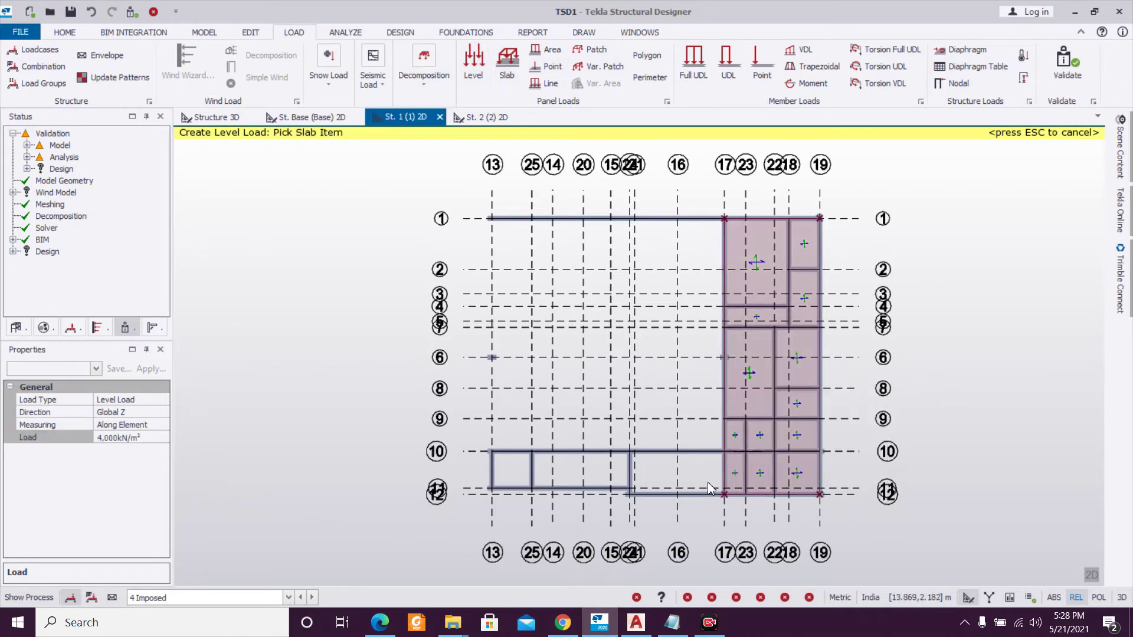
# Examine the 4 Imposed loads on the whole frame in the Structure 3D view.
pyautogui.click(212, 118)
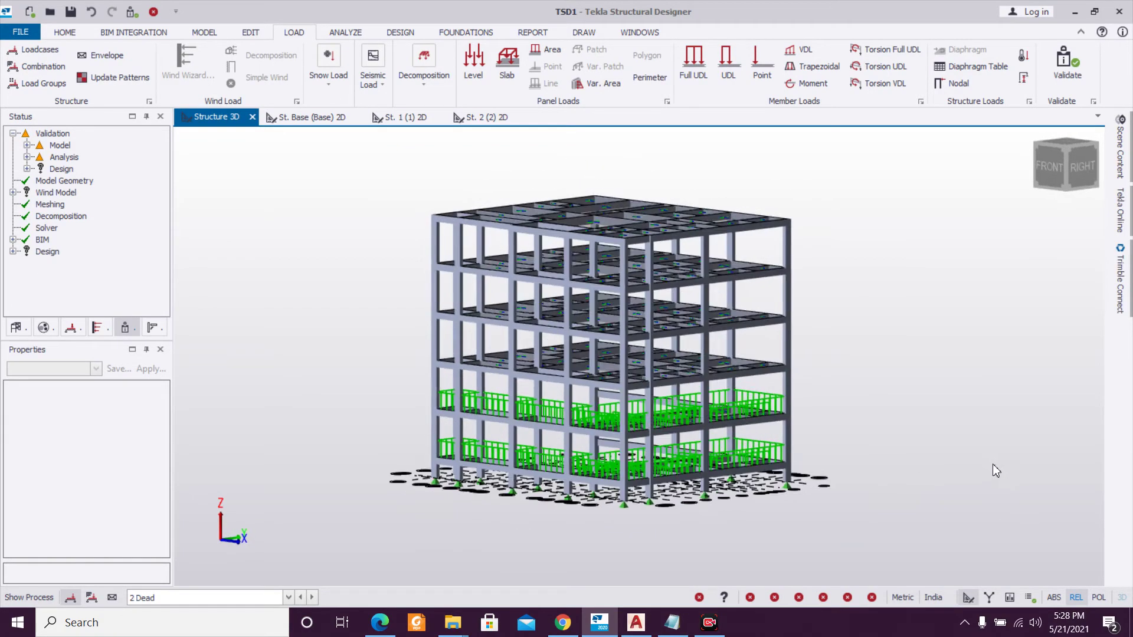
pyautogui.click(275, 603)
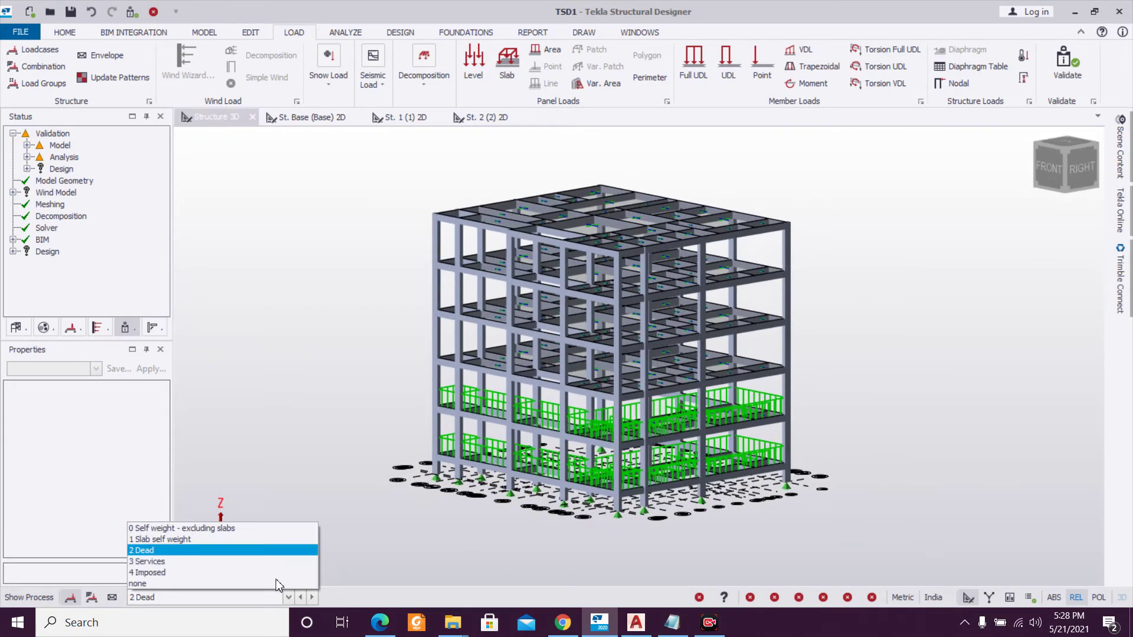
pyautogui.click(153, 501)
pyautogui.moveTo(404, 532); pyautogui.dragTo(448, 540, button='right')
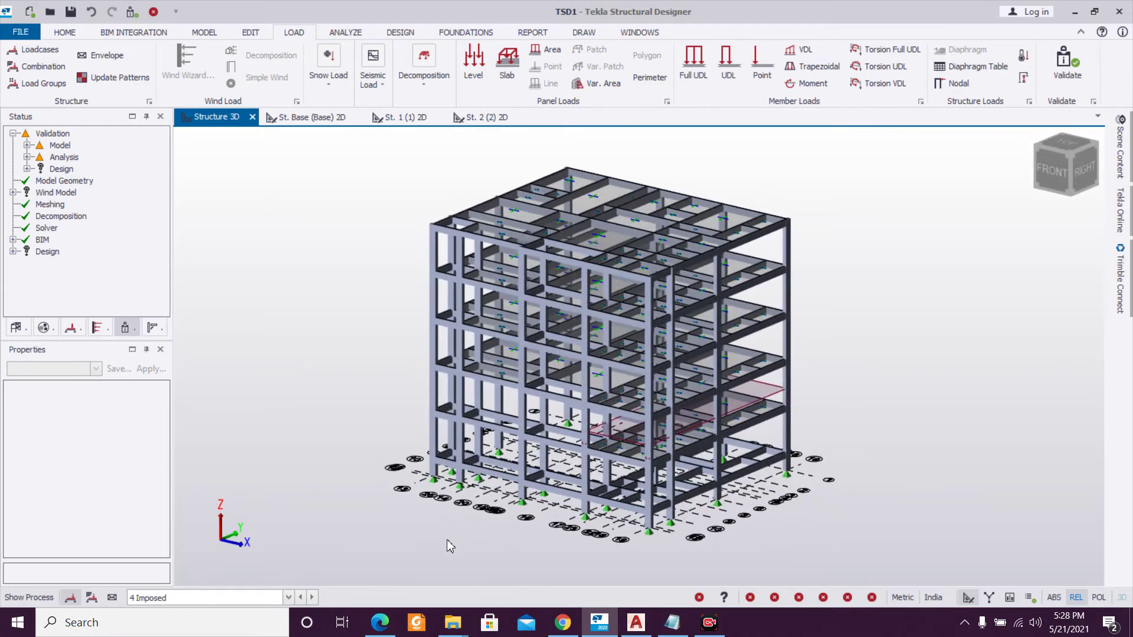
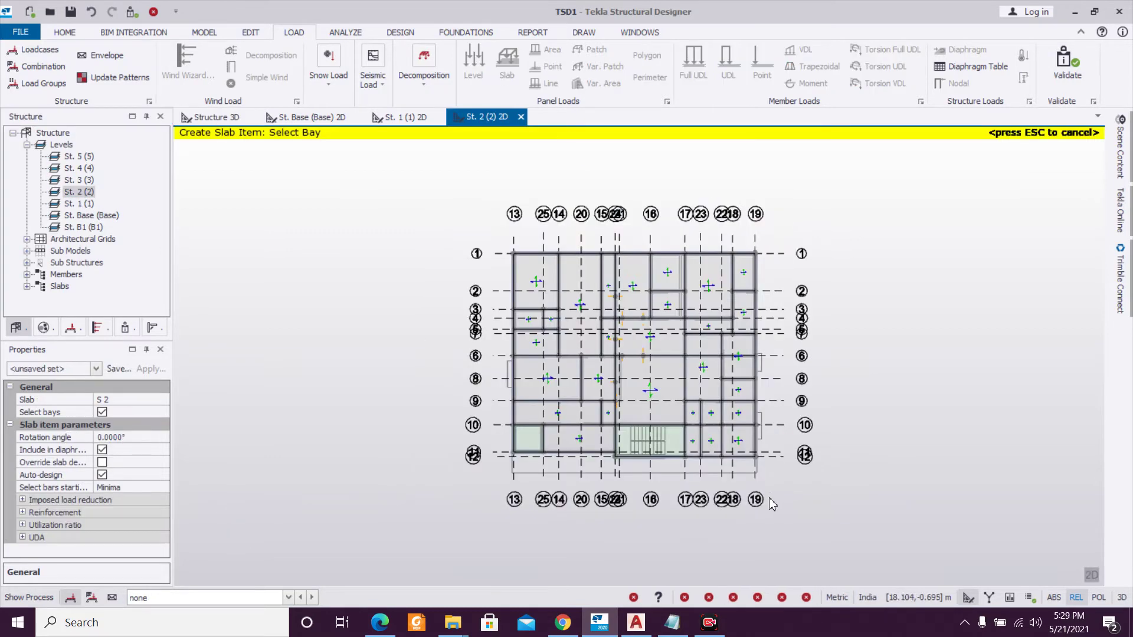
# Make 2 Dead the active load case in the St. 2 plan and set up a full UDL member load of 6 kN/m.
pyautogui.click(264, 599)
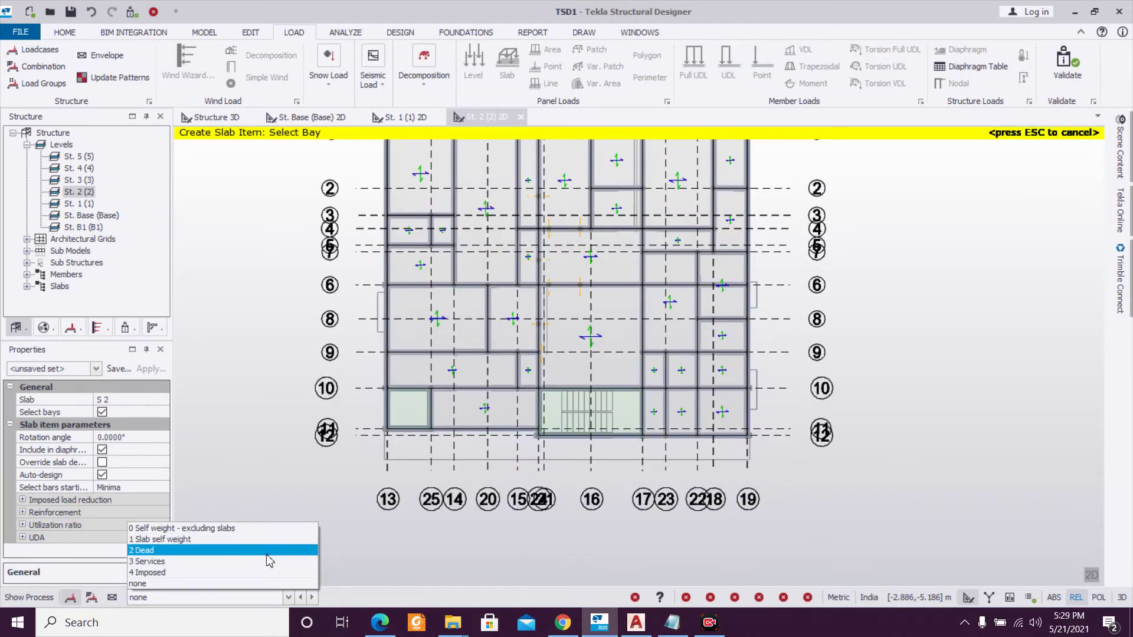
pyautogui.click(267, 551)
pyautogui.click(693, 64)
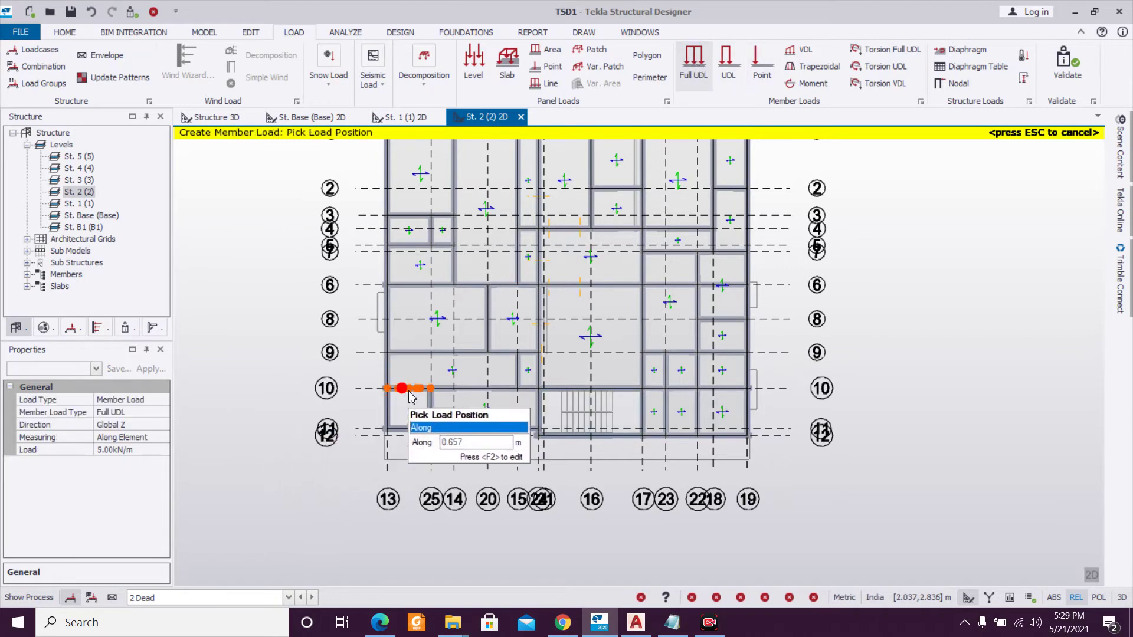
pyautogui.scroll(-3, 413, 413)
pyautogui.scroll(5, 463, 528)
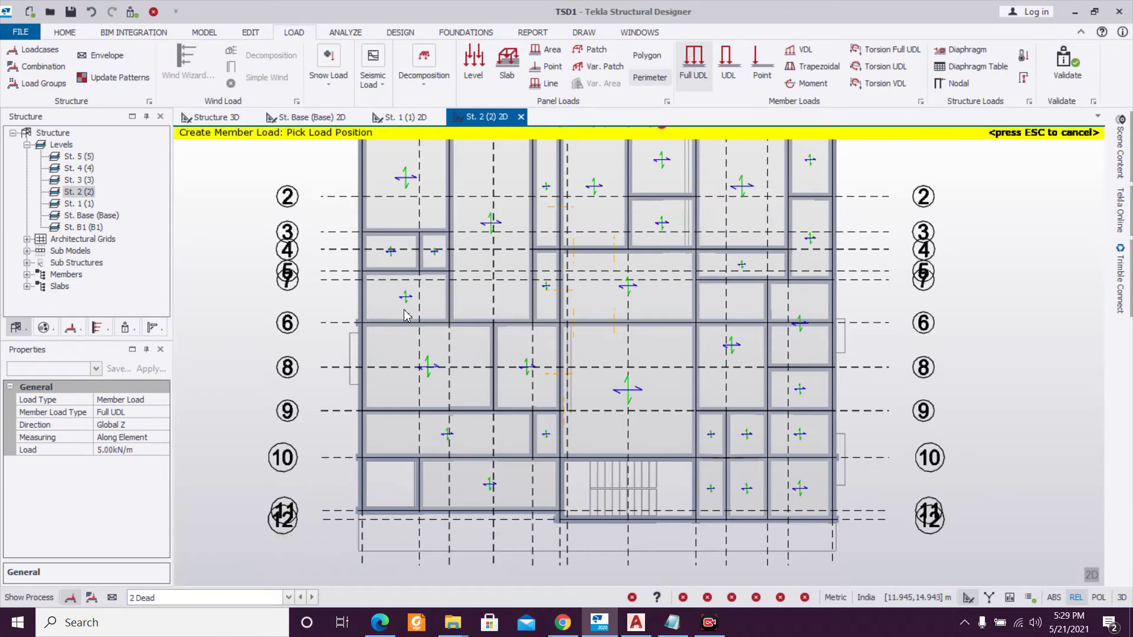
pyautogui.click(147, 450)
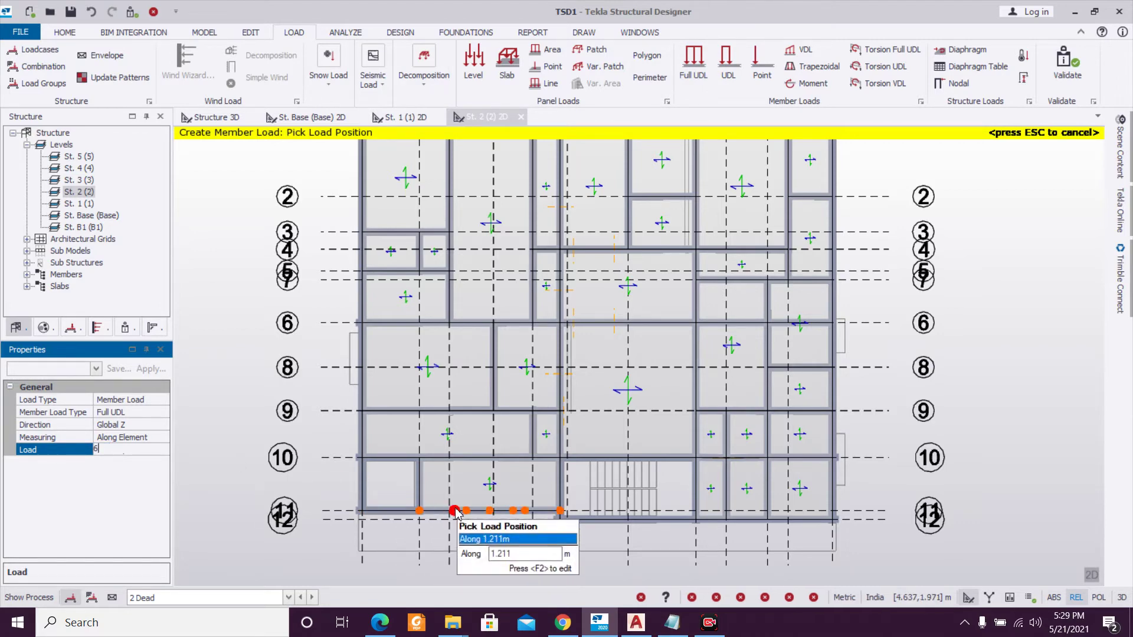
pyautogui.write('6')
# Apply the 6 kN/m full UDL to the St. 2 beams on line 11, lines 13 and 25 below line 10, and line 10 between 13 and 25.
pyautogui.click(455, 511)
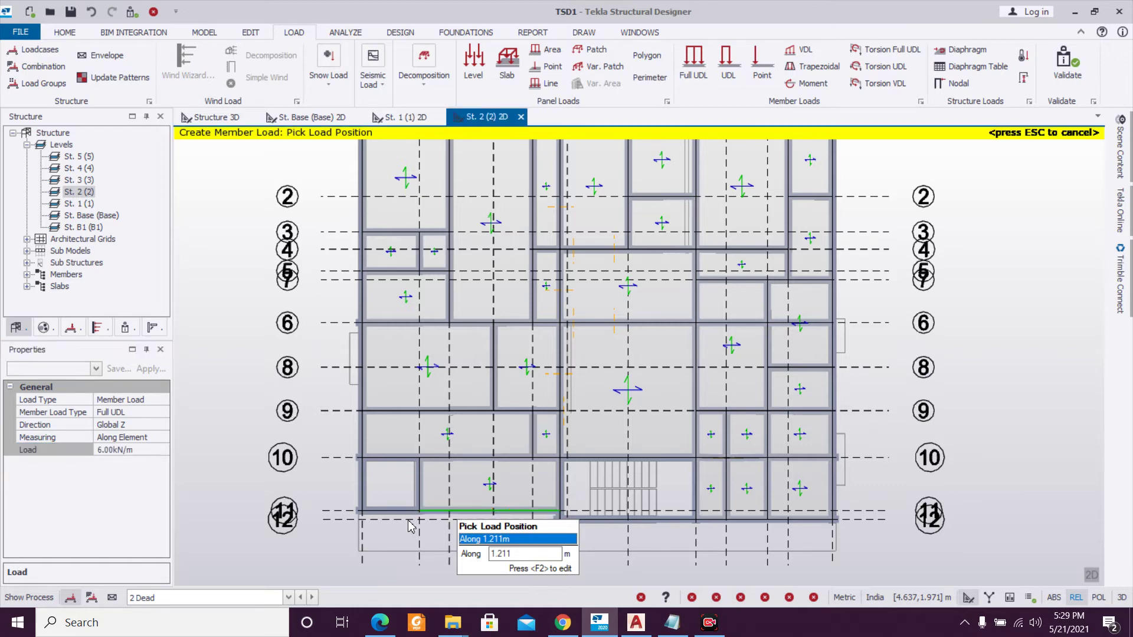
pyautogui.click(361, 492)
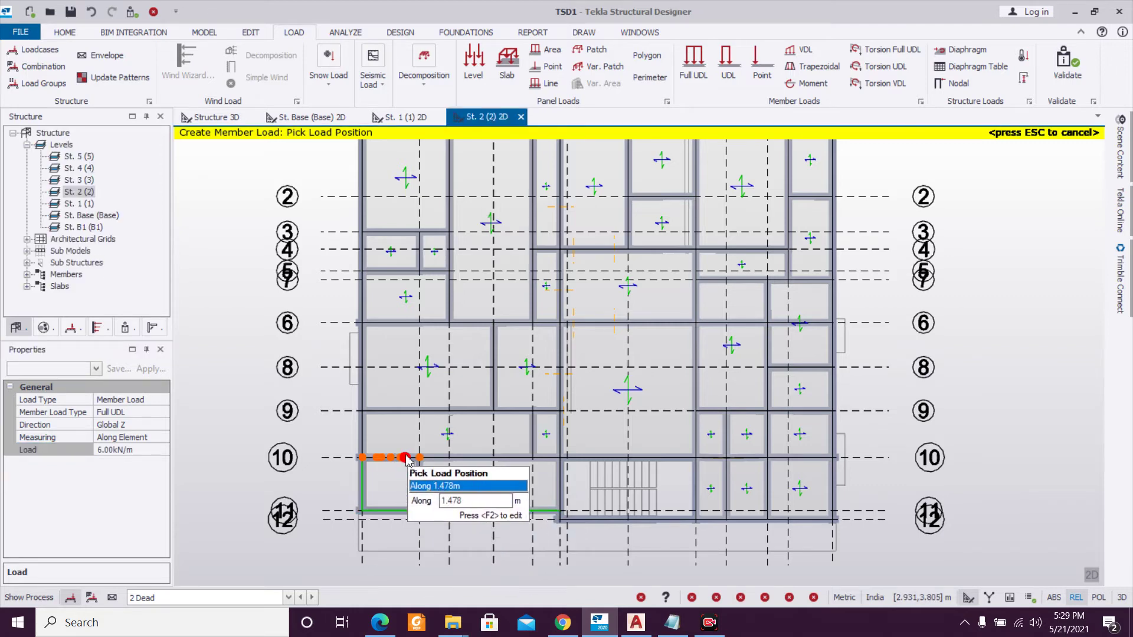
pyautogui.click(419, 481)
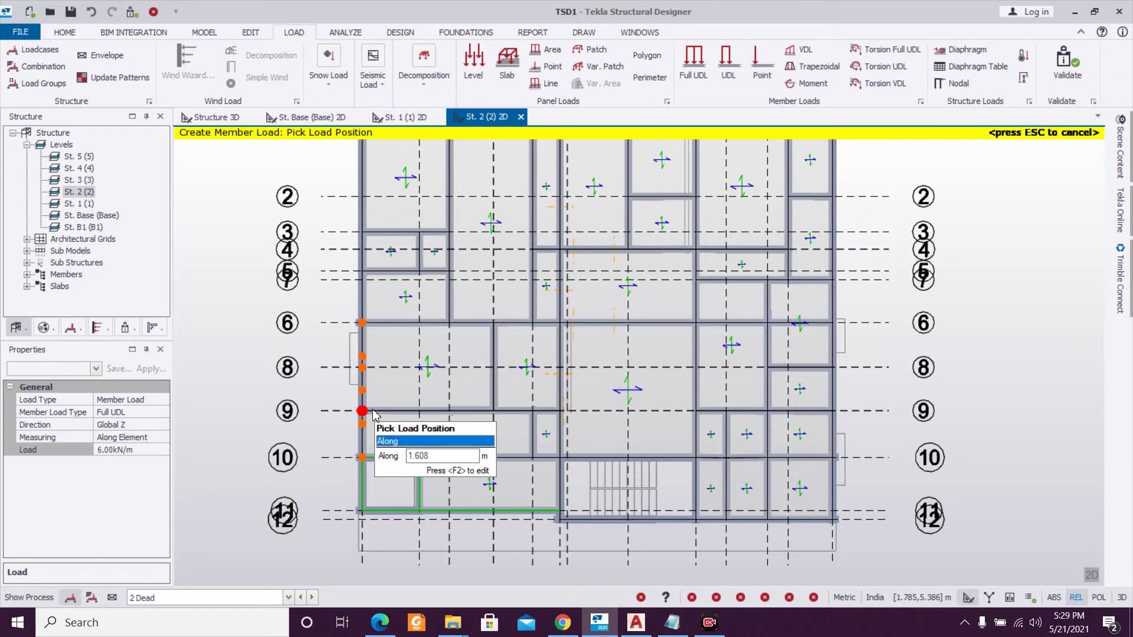
# Load the St. 2 perimeter beams on line 13 above line 10, along line 1, and on upper line 19 with the 6 kN/m full UDL.
pyautogui.moveTo(405, 308); pyautogui.dragTo(440, 523, button='middle')
pyautogui.click(397, 519)
pyautogui.click(460, 340)
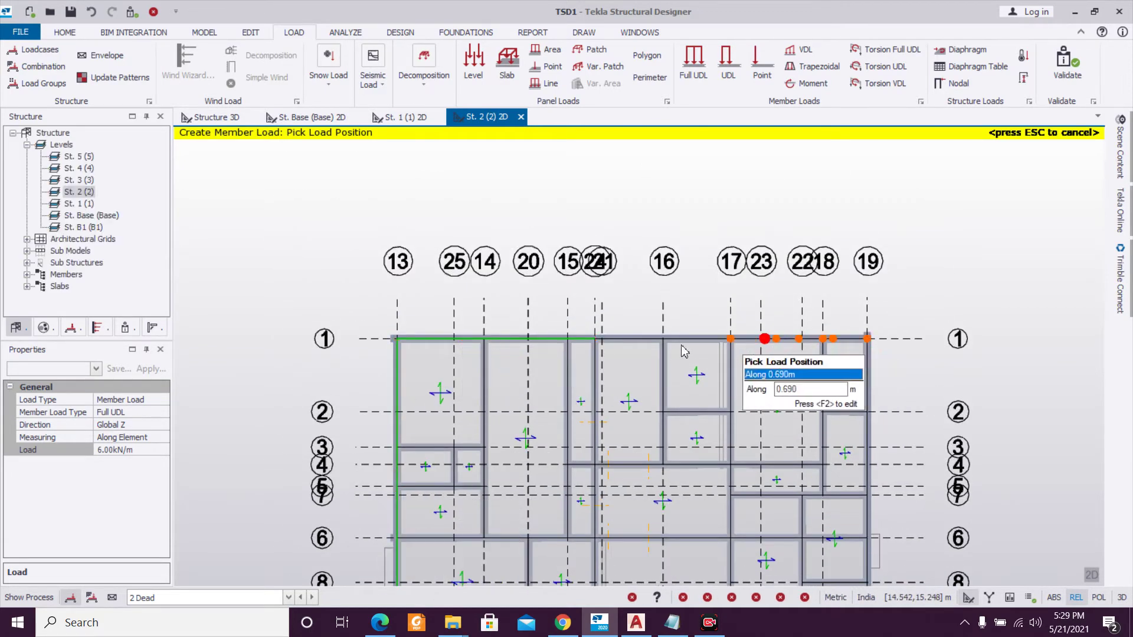
pyautogui.click(763, 338)
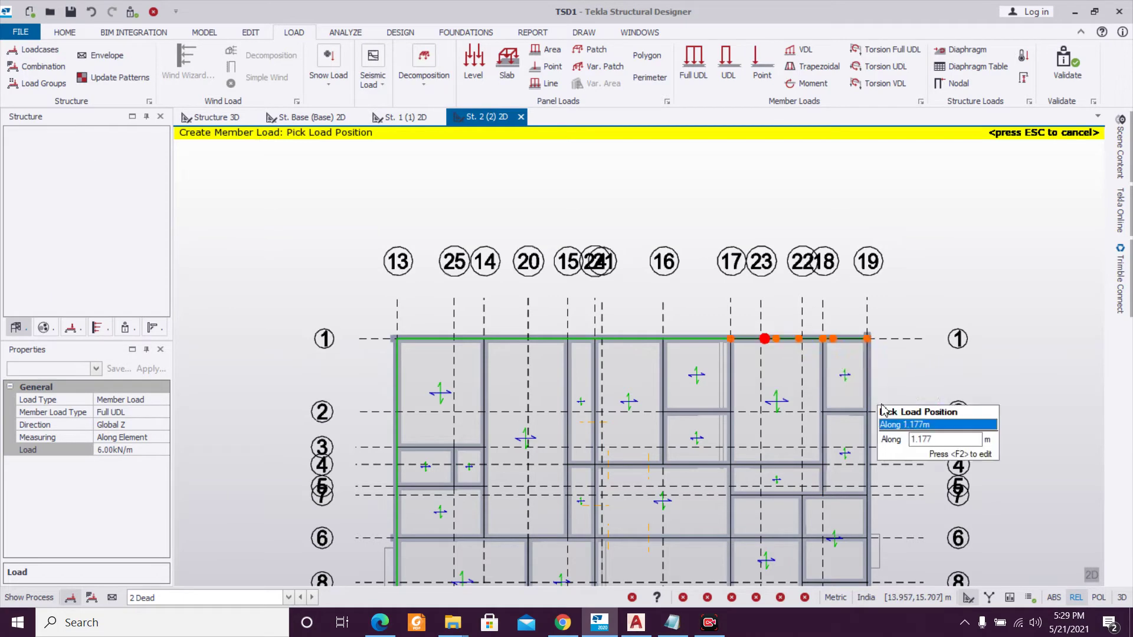
pyautogui.click(868, 406)
# Apply the 6 kN/m full UDL to the rest of line 19, line 12, and the beams around the staircase bay on St. 2.
pyautogui.moveTo(892, 461); pyautogui.dragTo(759, 204, button='middle')
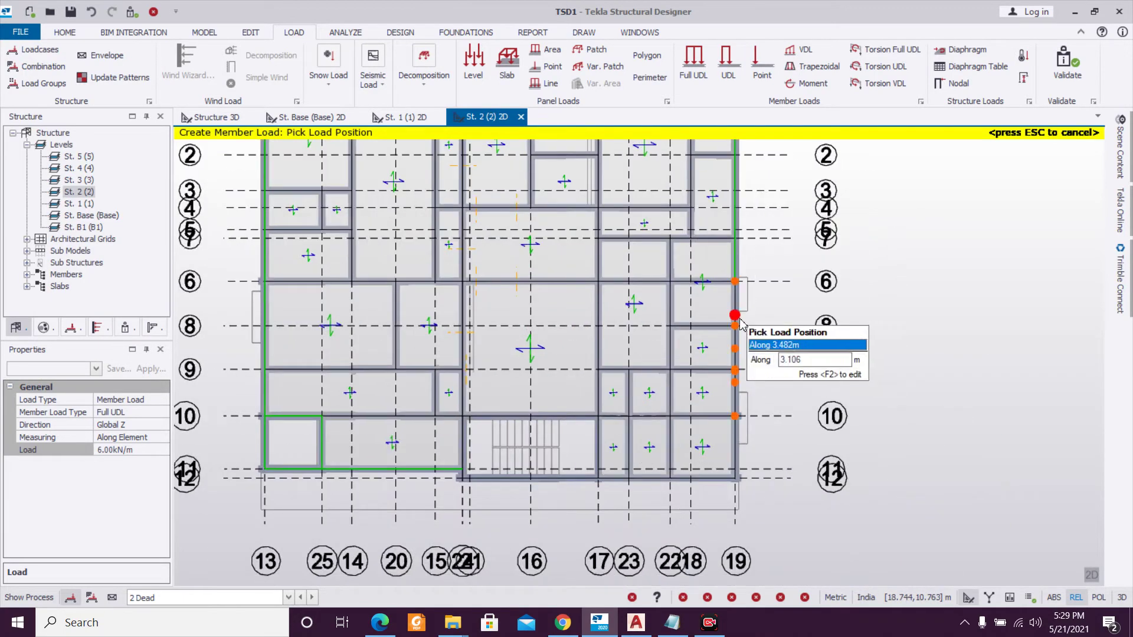
pyautogui.click(735, 326)
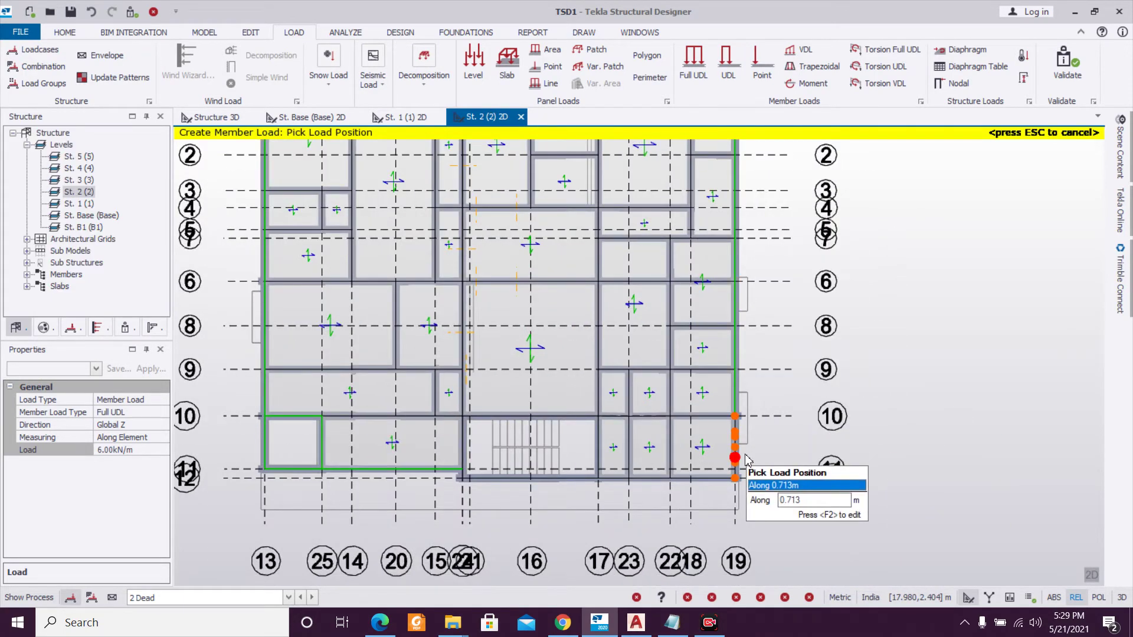
pyautogui.click(747, 459)
pyautogui.click(666, 479)
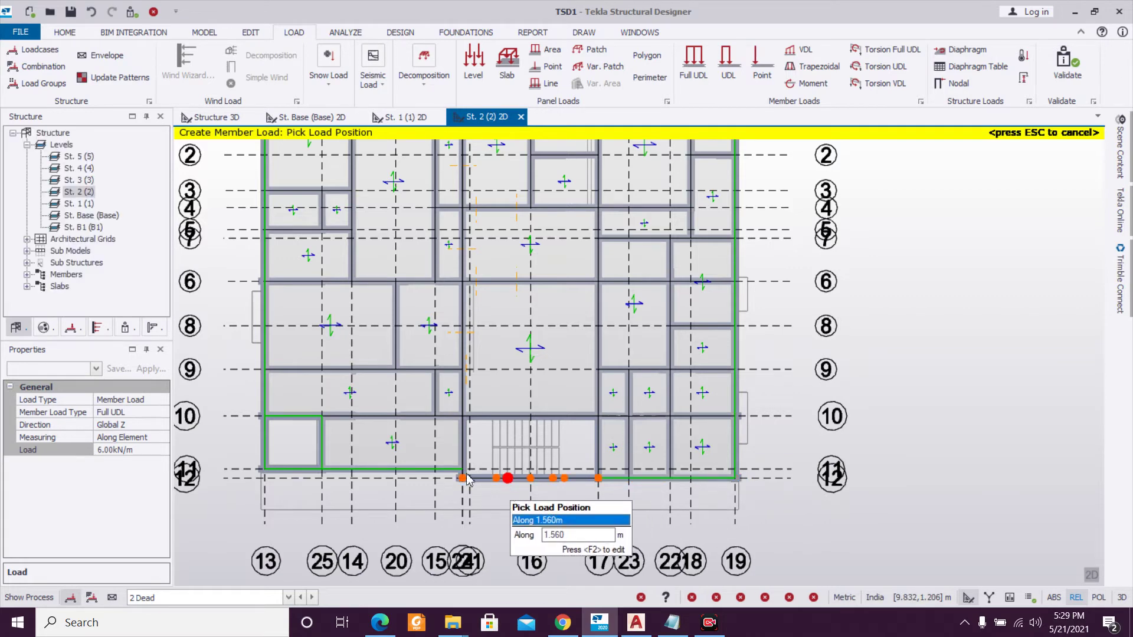
pyautogui.click(497, 485)
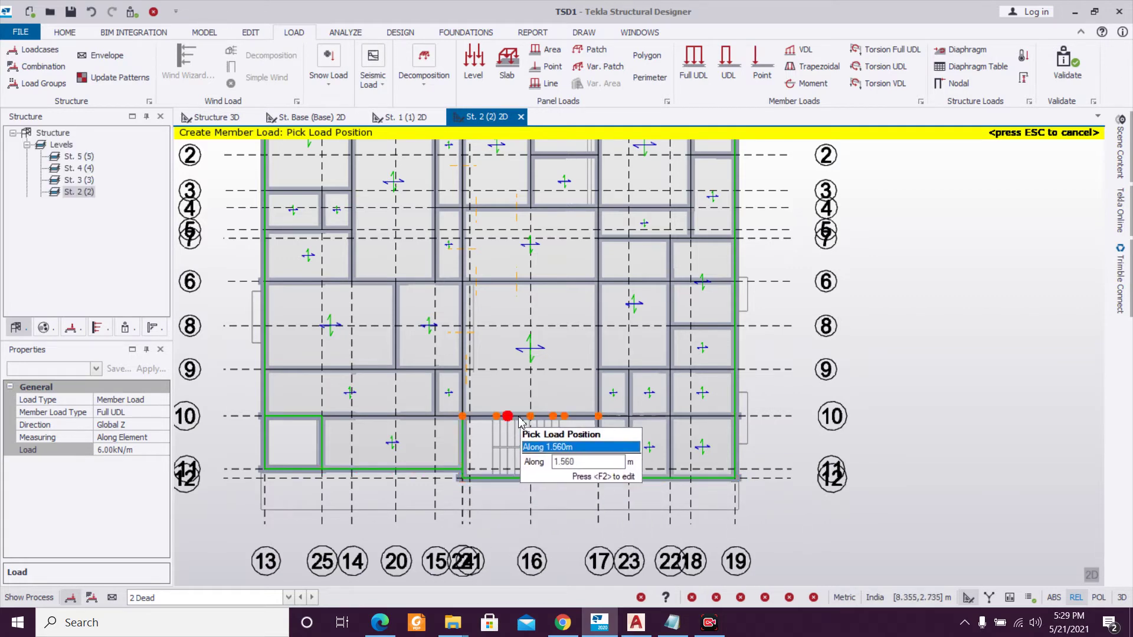
pyautogui.click(618, 461)
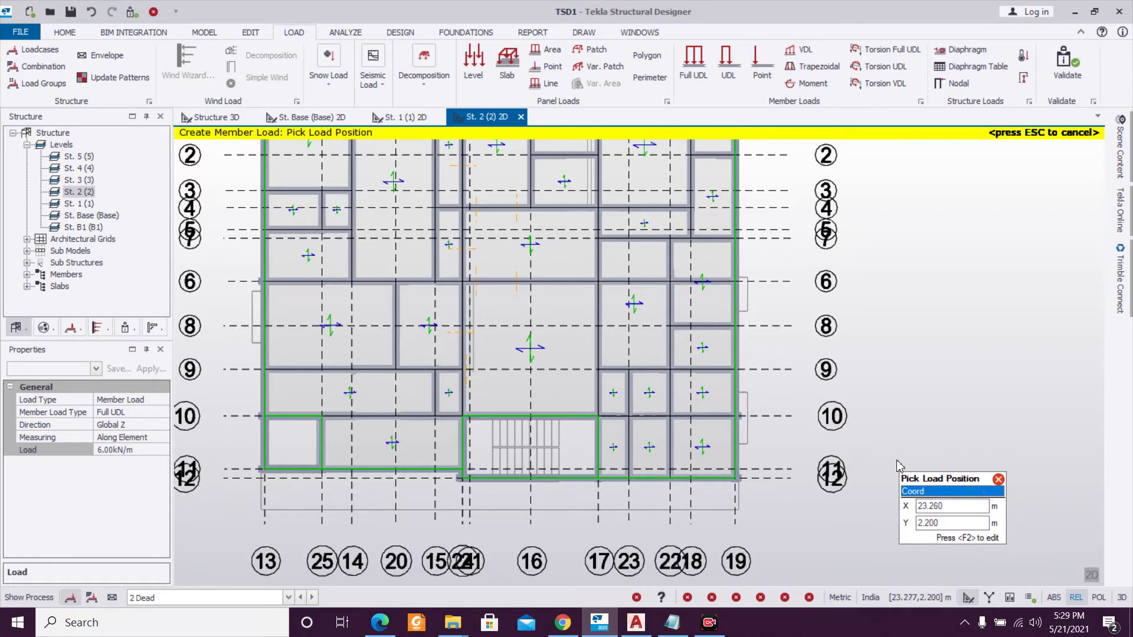
# Set the full UDL to 3 kN/m and apply it to the St. 2 interior beams on lines 10, 23 and 22.
pyautogui.moveTo(814, 372); pyautogui.dragTo(851, 428, button='middle')
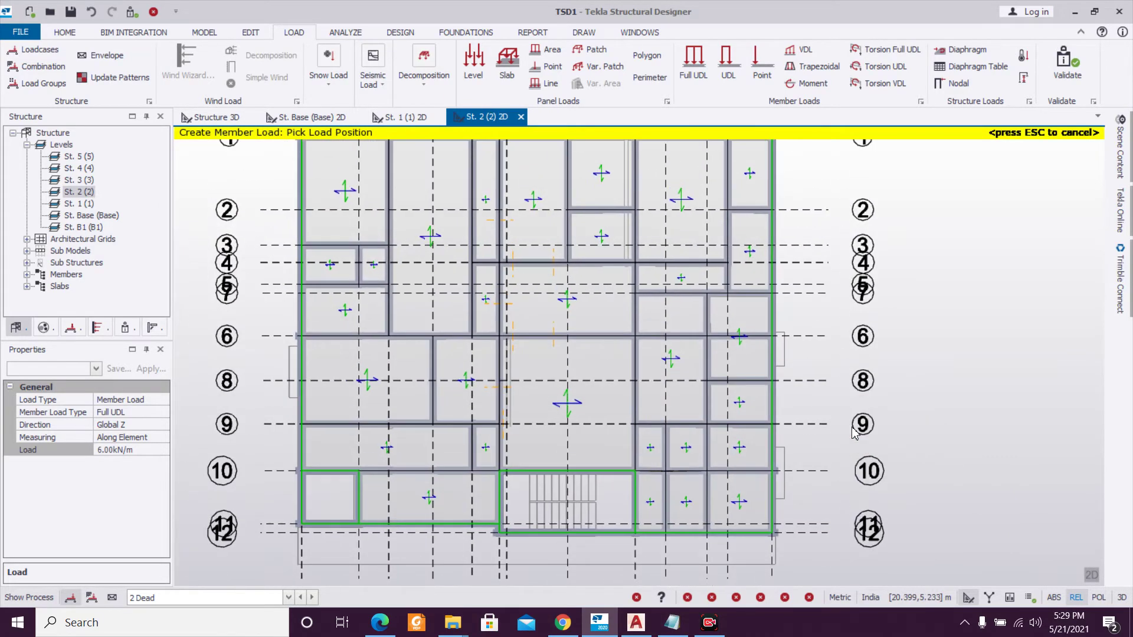
pyautogui.click(139, 452)
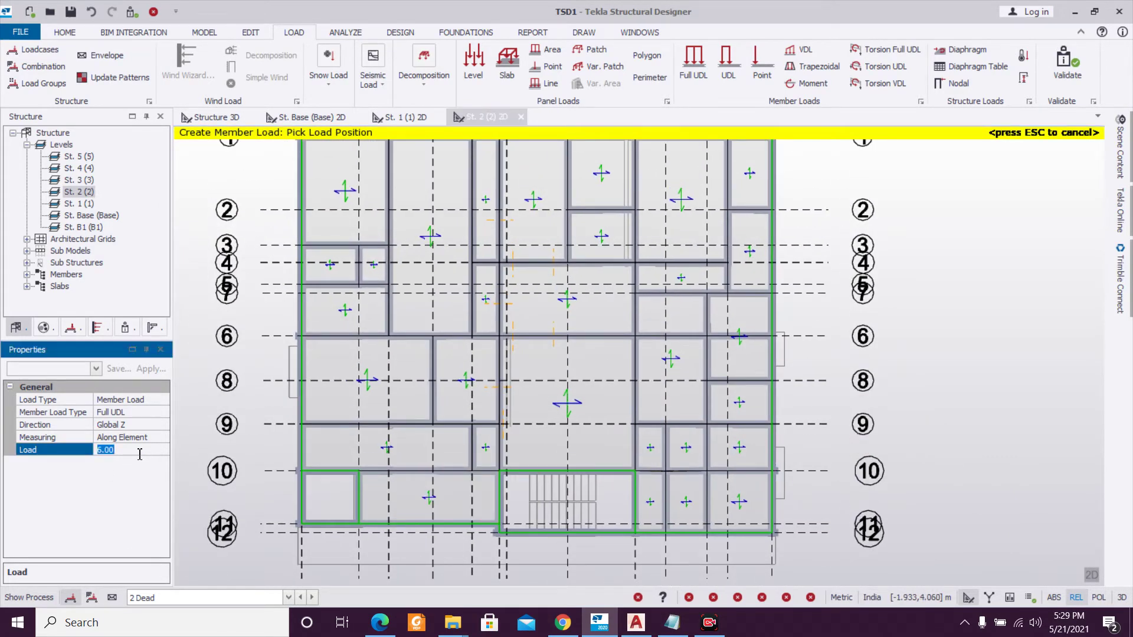
pyautogui.press('Return')
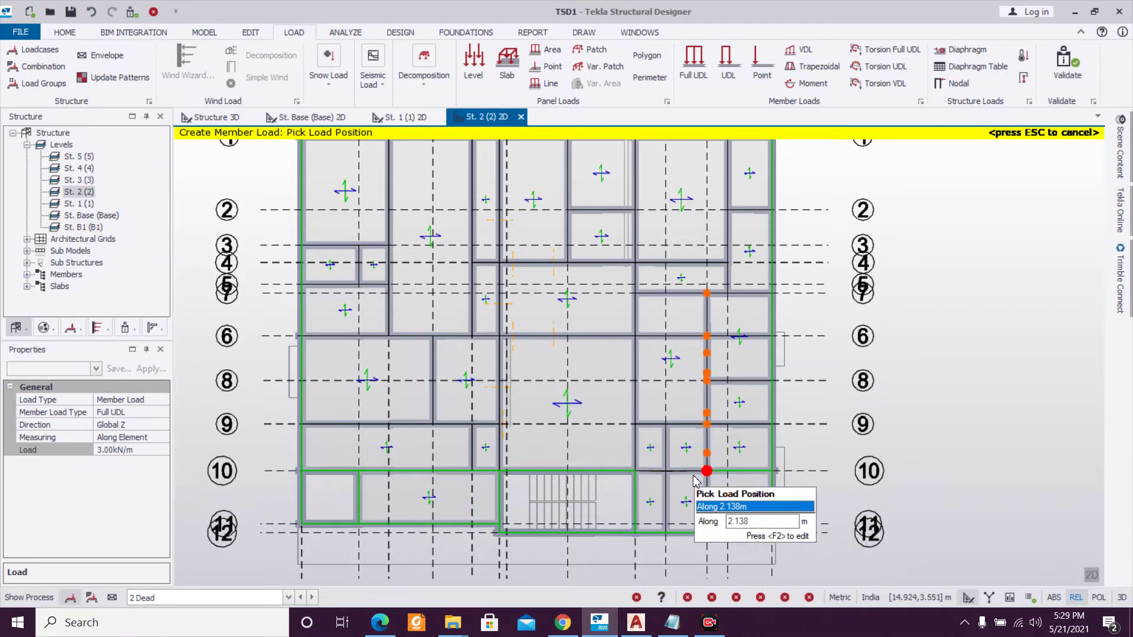
pyautogui.scroll(2, 649, 472)
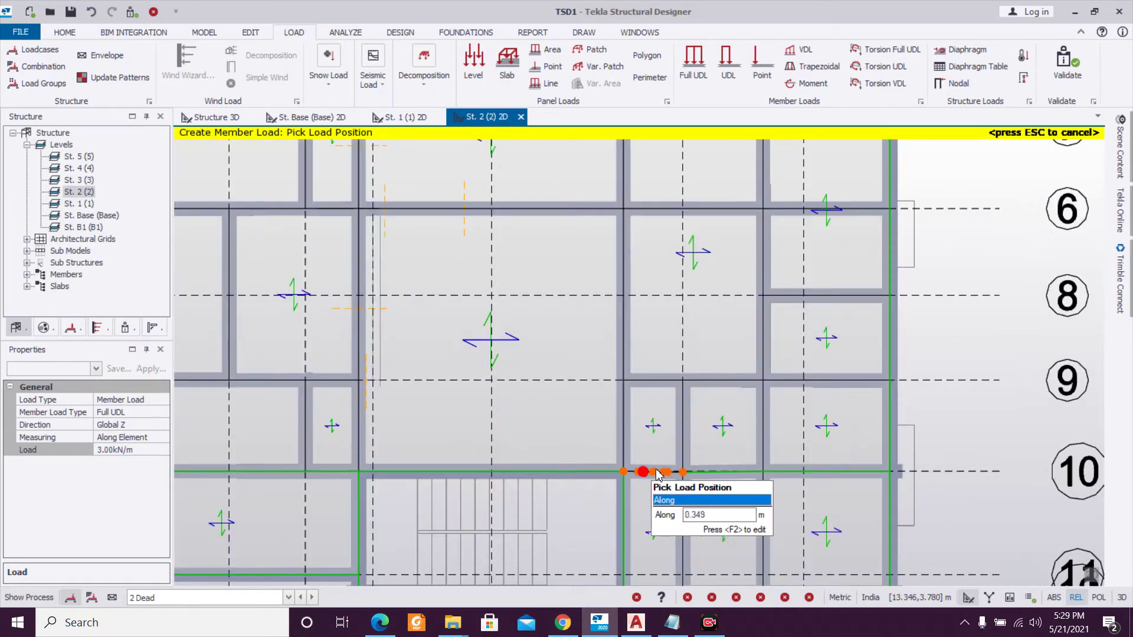
pyautogui.click(683, 503)
pyautogui.click(758, 495)
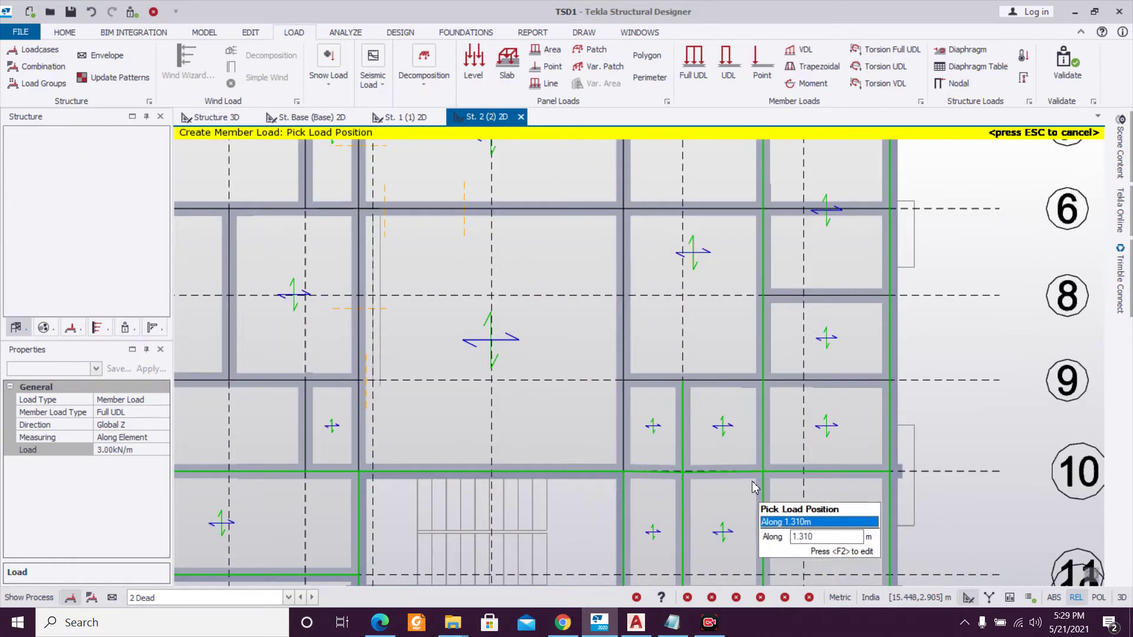
# Apply the 3 kN/m full UDL to the St. 2 beams on lines 9, 8, 6 and 7 between 17 and 19, and on line 18.
pyautogui.click(648, 384)
pyautogui.click(820, 381)
pyautogui.click(826, 295)
pyautogui.click(847, 209)
pyautogui.click(708, 209)
pyautogui.scroll(-3, 791, 346)
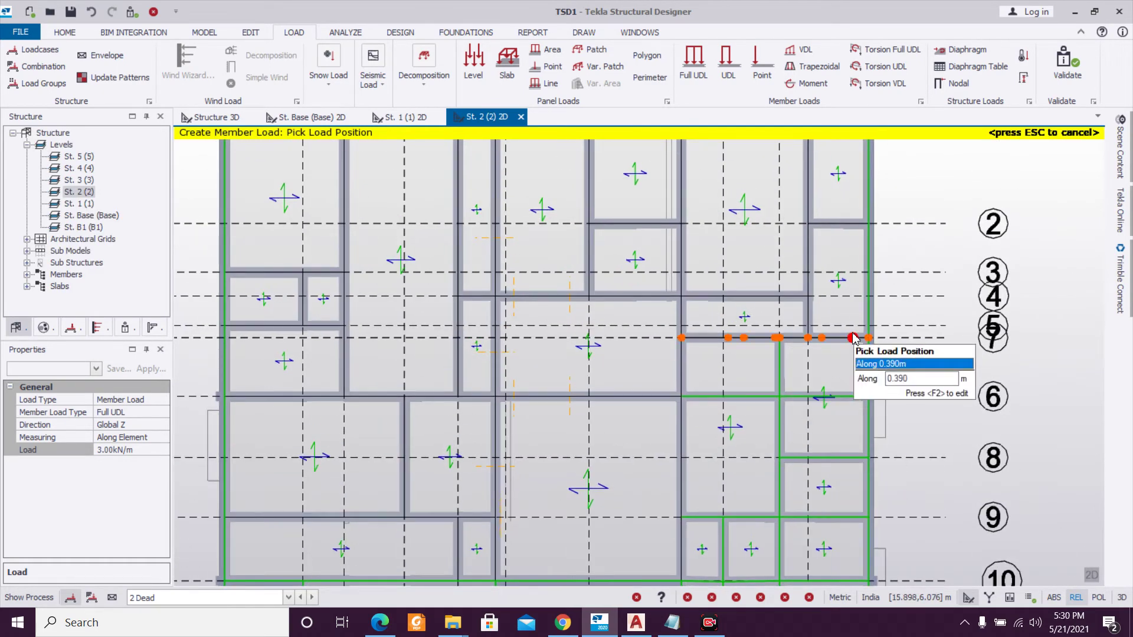
pyautogui.click(815, 311)
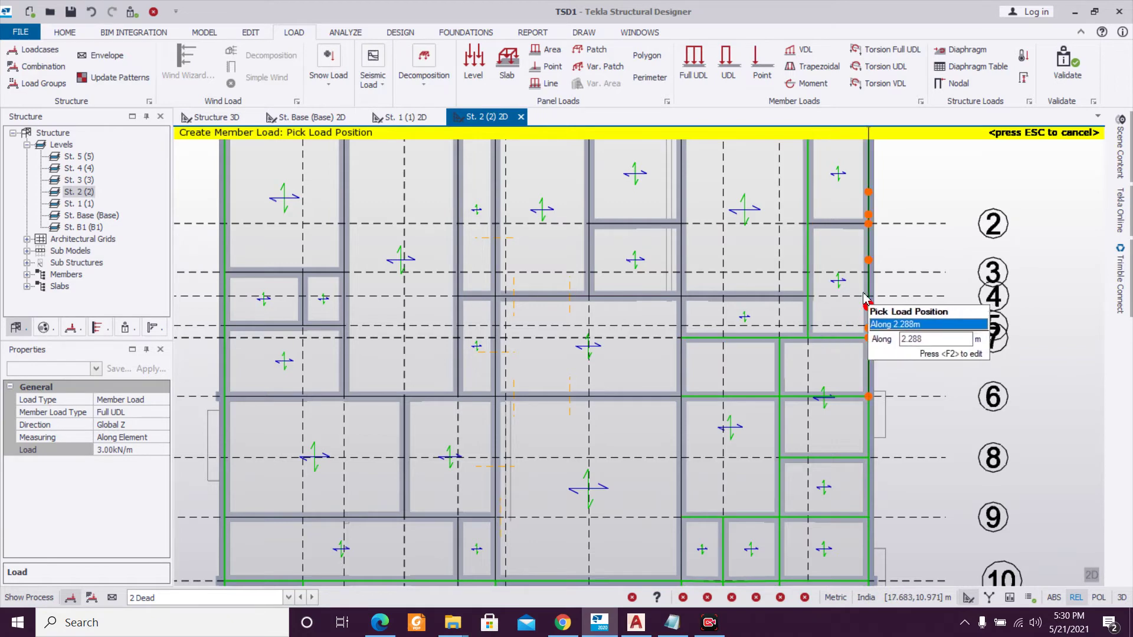
# Apply the 3 kN/m full UDL to the St. 2 beams on lines 2 and 4 beyond line 17, and along line 17.
pyautogui.moveTo(854, 302); pyautogui.dragTo(814, 430, button='middle')
pyautogui.click(820, 379)
pyautogui.click(750, 451)
pyautogui.click(655, 376)
pyautogui.moveTo(728, 498); pyautogui.dragTo(764, 328, button='middle')
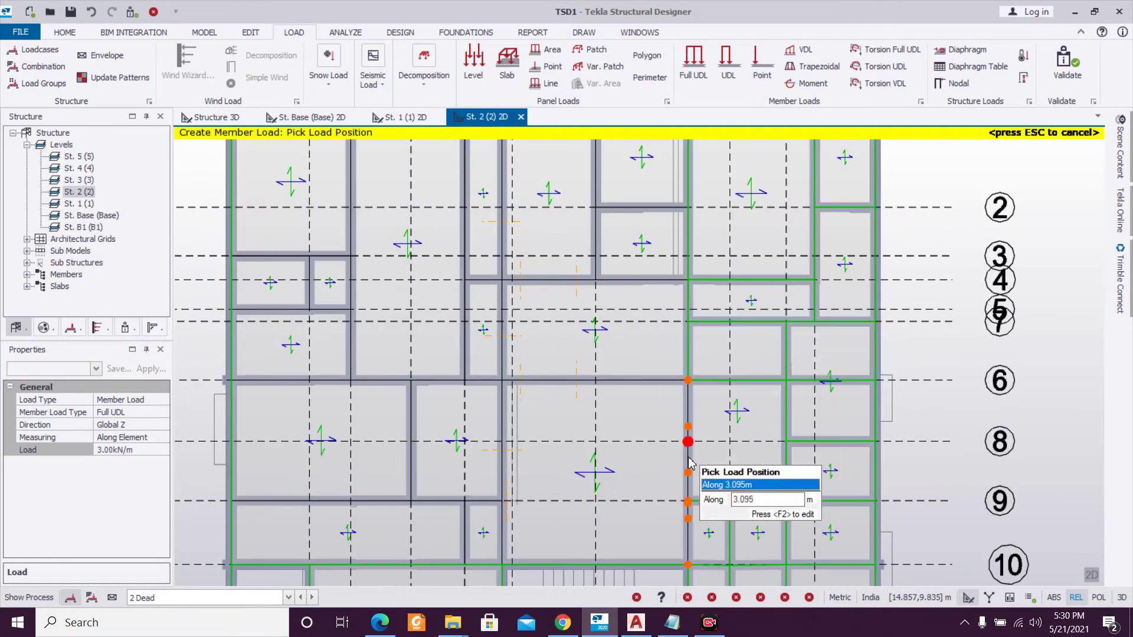
pyautogui.click(717, 467)
# Apply the 3 kN/m full UDL to the St. 2 interior beams on lines 9 and 6, and between lines 6 and 10 on the 13–16 side.
pyautogui.moveTo(712, 489); pyautogui.dragTo(783, 496, button='middle')
pyautogui.scroll(-1, 540, 453)
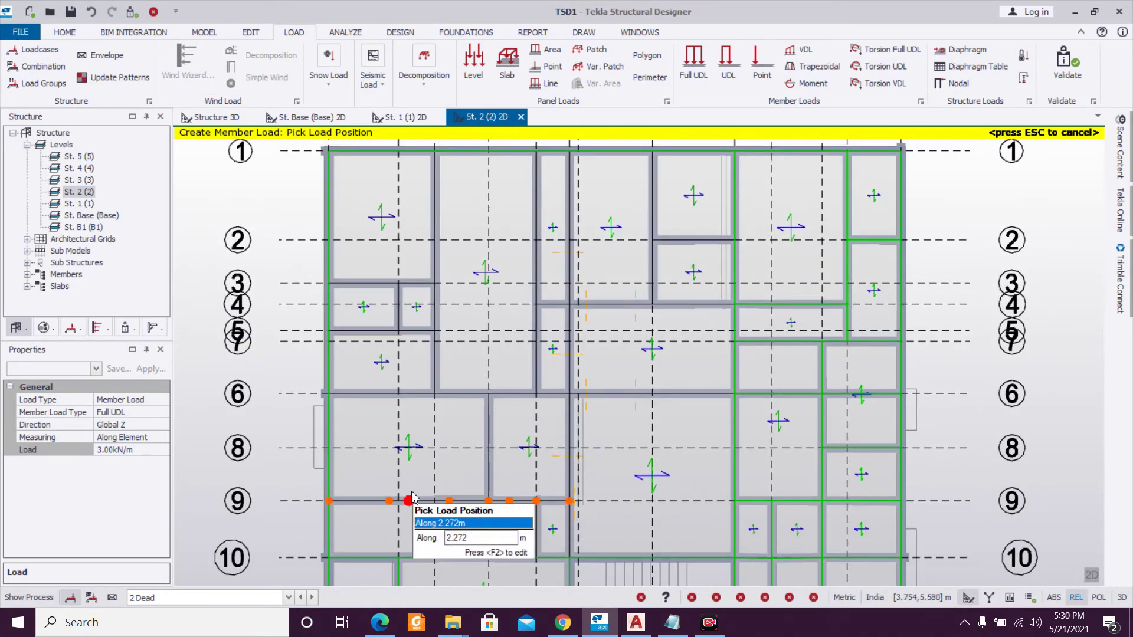
pyautogui.click(450, 500)
pyautogui.click(570, 479)
pyautogui.click(541, 531)
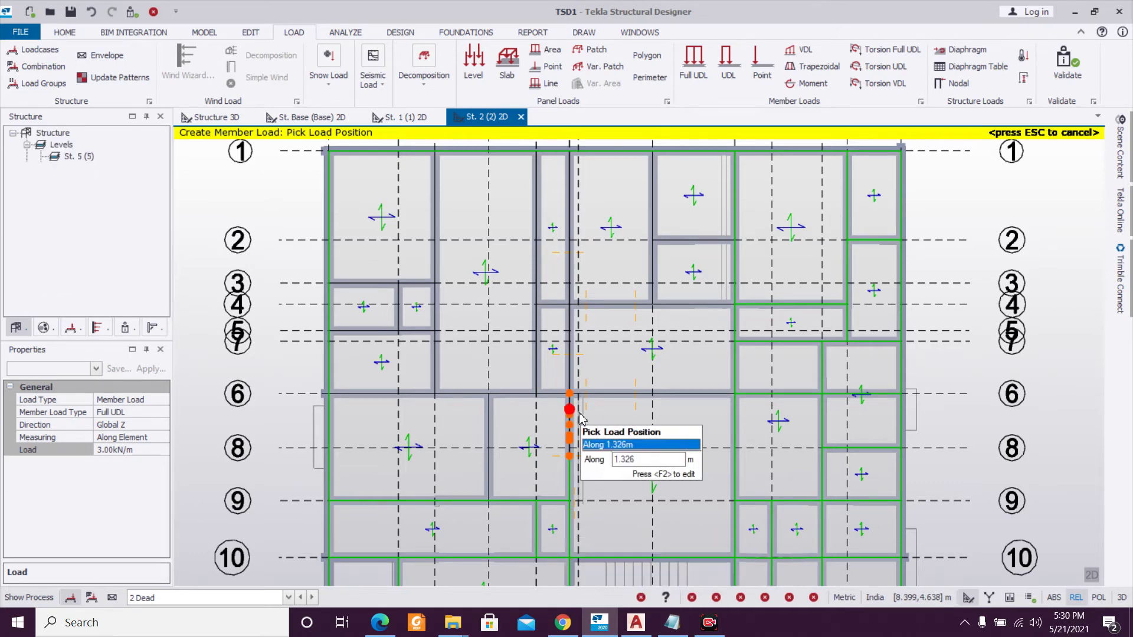
pyautogui.click(569, 407)
pyautogui.click(489, 425)
pyautogui.click(381, 393)
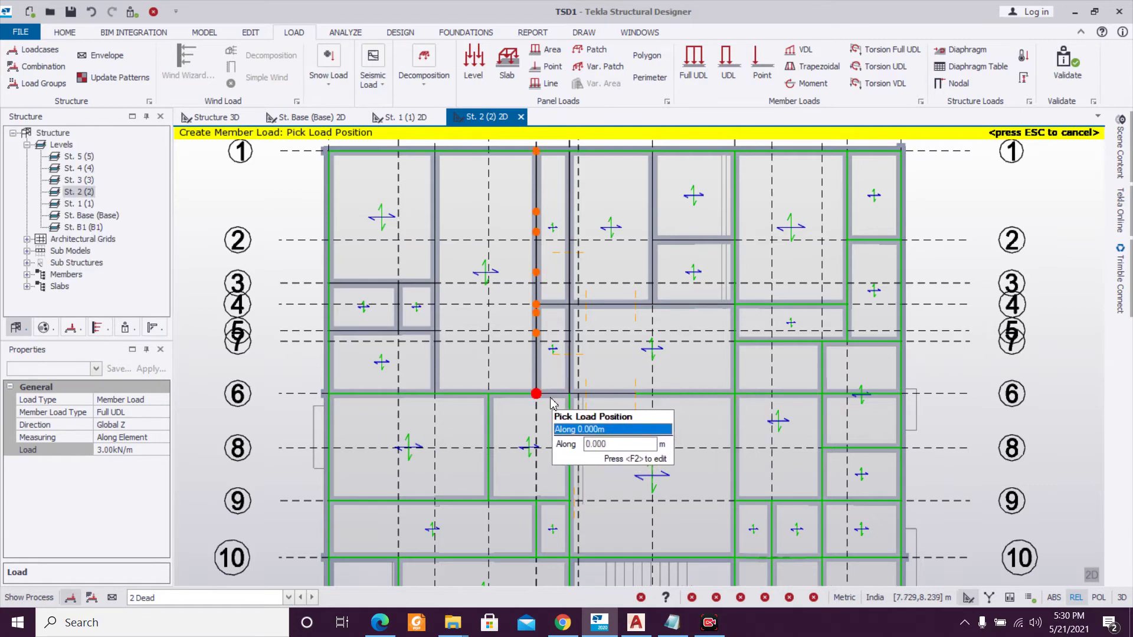
# Load the remaining St. 2 beams above line 6 between lines 15 and 17, including lines 4, 16 and 2, with the 3 kN/m full UDL.
pyautogui.scroll(3, 551, 396)
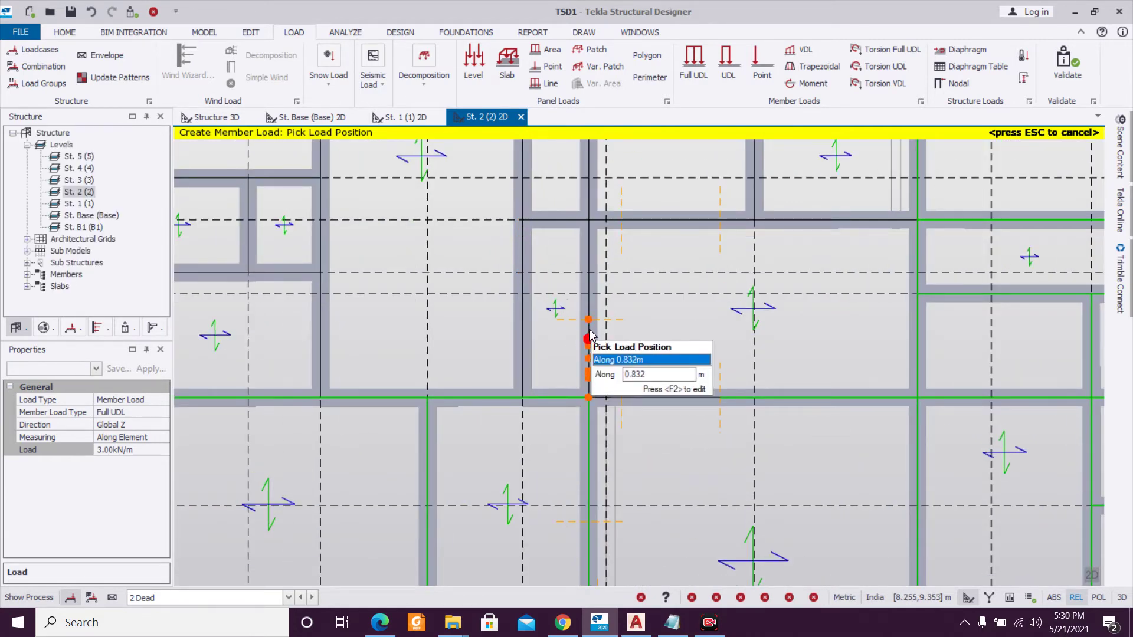
pyautogui.click(589, 295)
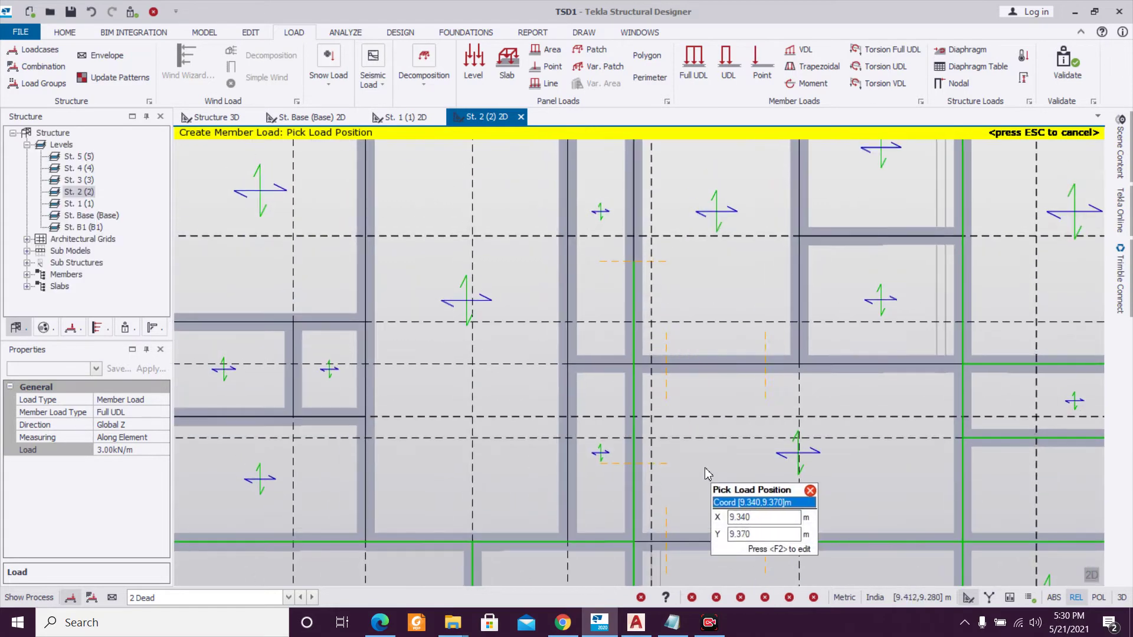
pyautogui.scroll(-3, 710, 474)
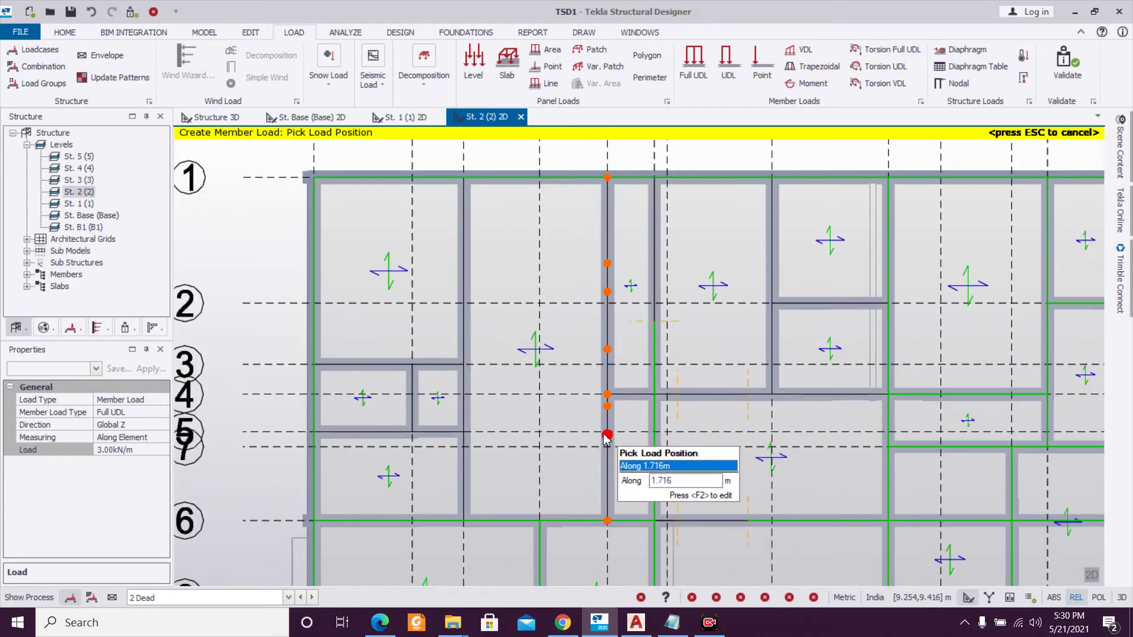
pyautogui.click(643, 404)
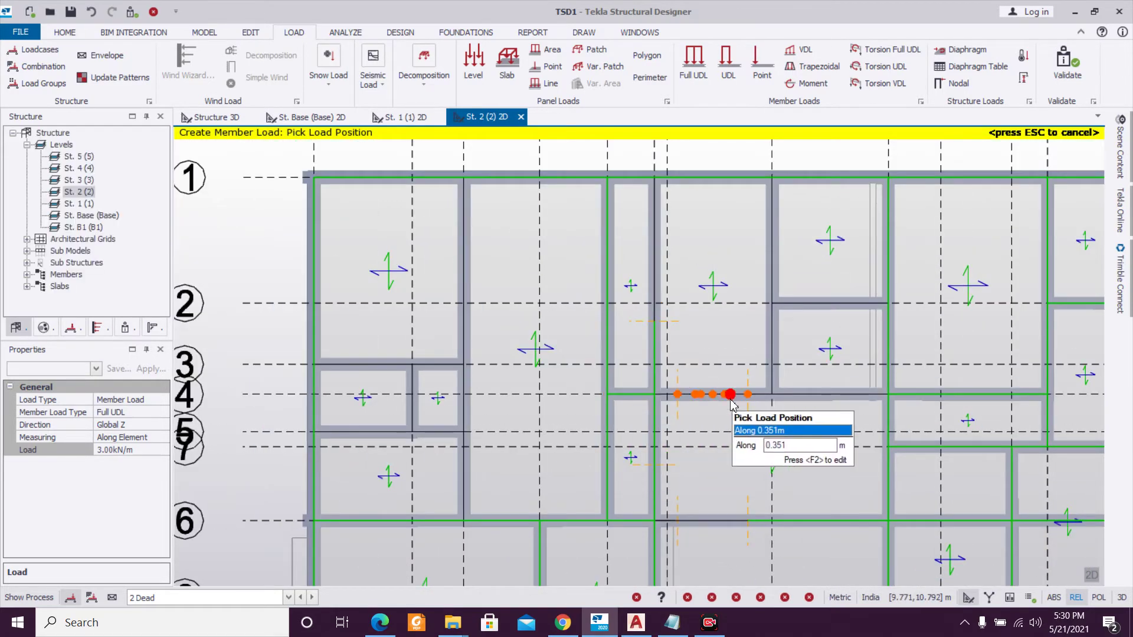
pyautogui.click(757, 356)
pyautogui.click(829, 303)
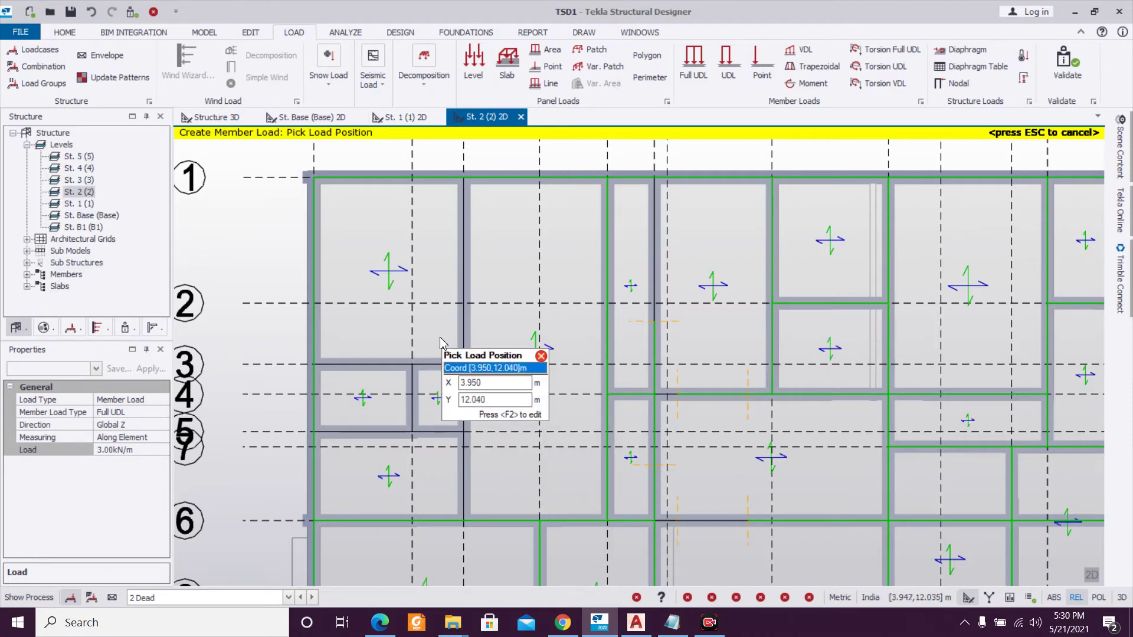
# Apply the 3 kN/m full UDL to the St. 2 beams on line 14 above line 6 and around the small bays between 13 and 14.
pyautogui.click(463, 334)
pyautogui.click(382, 364)
pyautogui.click(412, 400)
pyautogui.click(361, 432)
# Switch to the 4 Imposed loadcase and apply a 4 kN/m² level load to the St. 2 slabs.
pyautogui.scroll(-2, 591, 462)
pyautogui.moveTo(847, 530); pyautogui.dragTo(761, 444, button='middle')
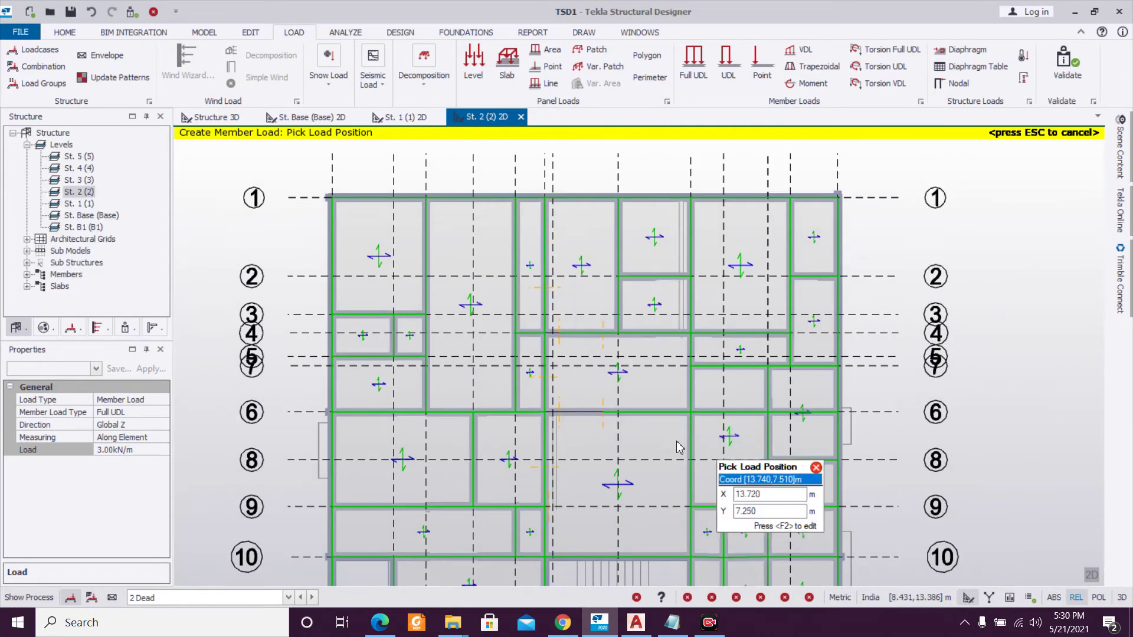
pyautogui.click(198, 598)
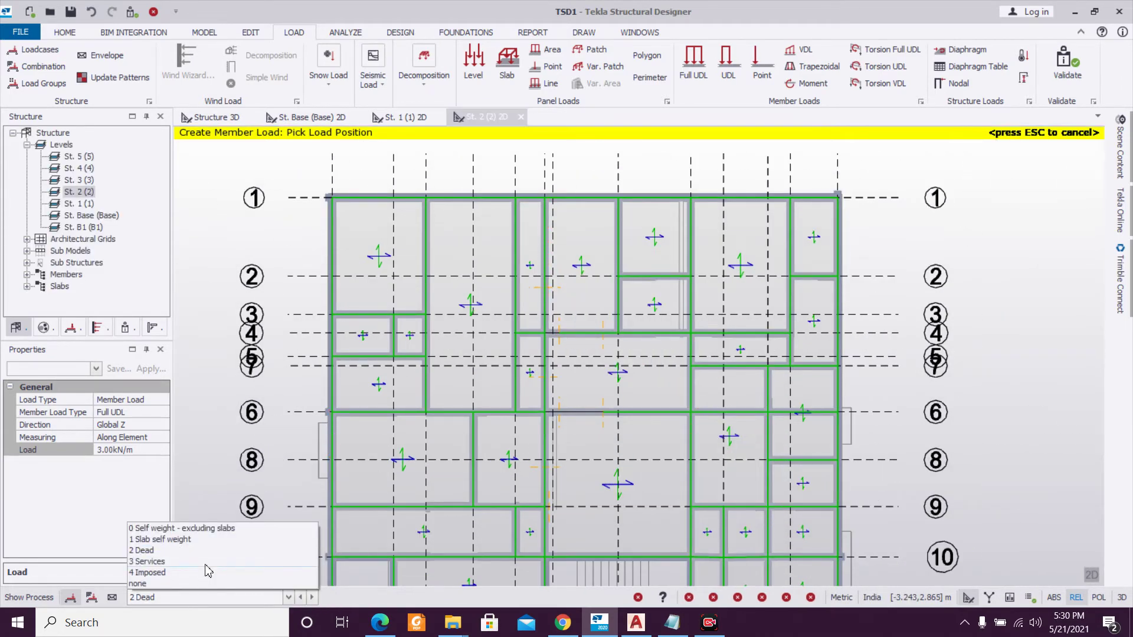
pyautogui.click(153, 576)
pyautogui.click(473, 62)
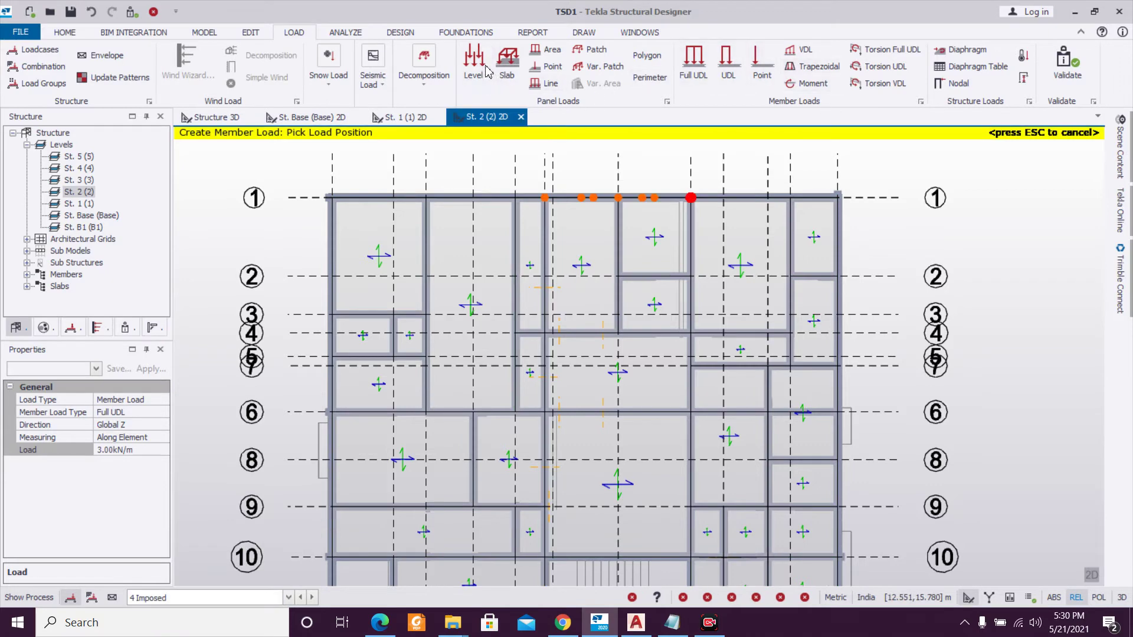
pyautogui.click(152, 437)
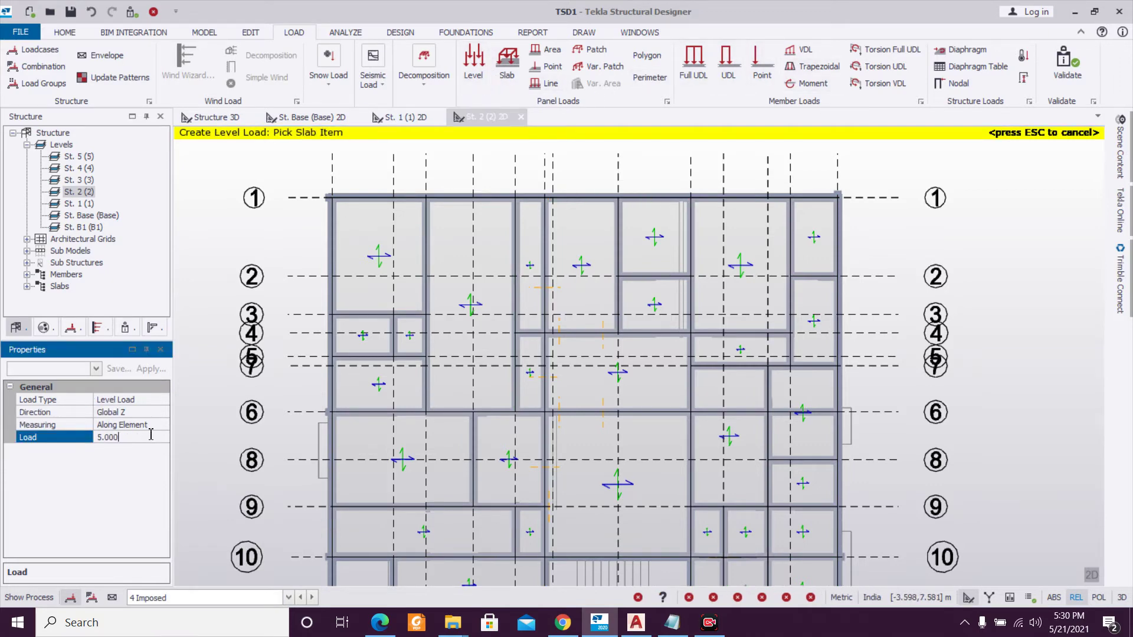
pyautogui.write('4')
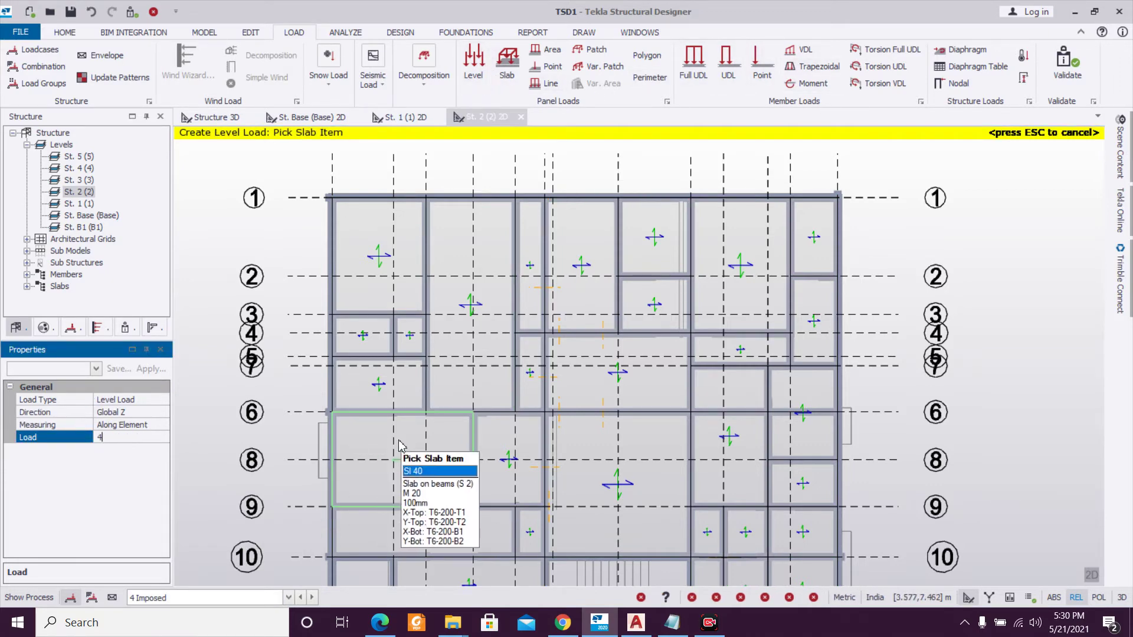
pyautogui.click(397, 447)
pyautogui.scroll(-2, 525, 466)
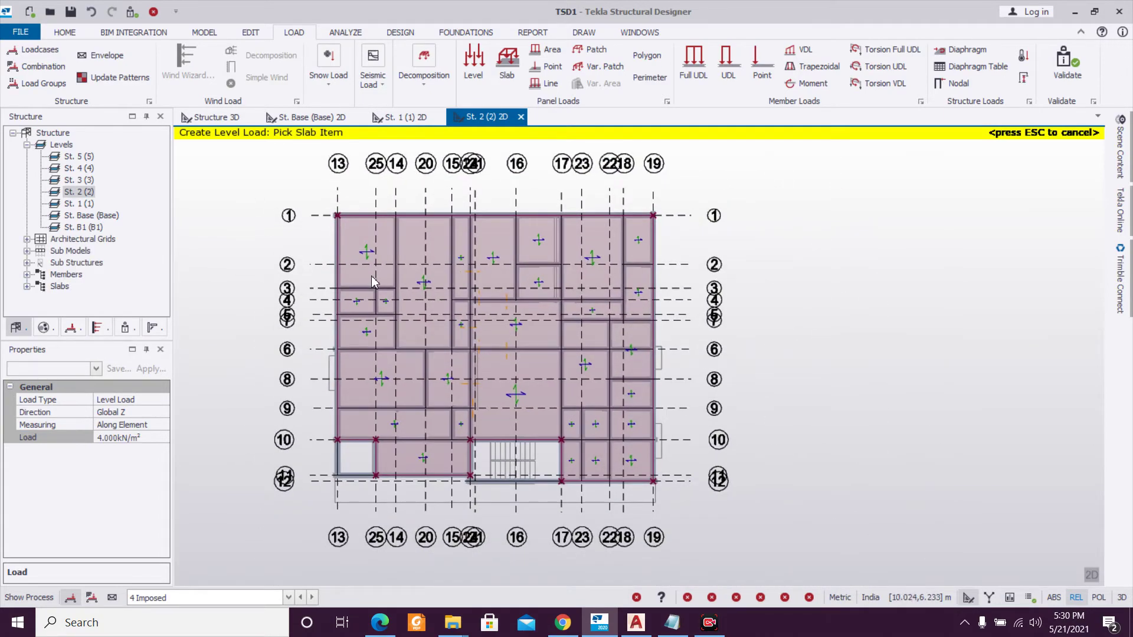
# Return to the 3D structure view and set the source of construction levels 3, 4 and 5 to unique.
pyautogui.click(211, 118)
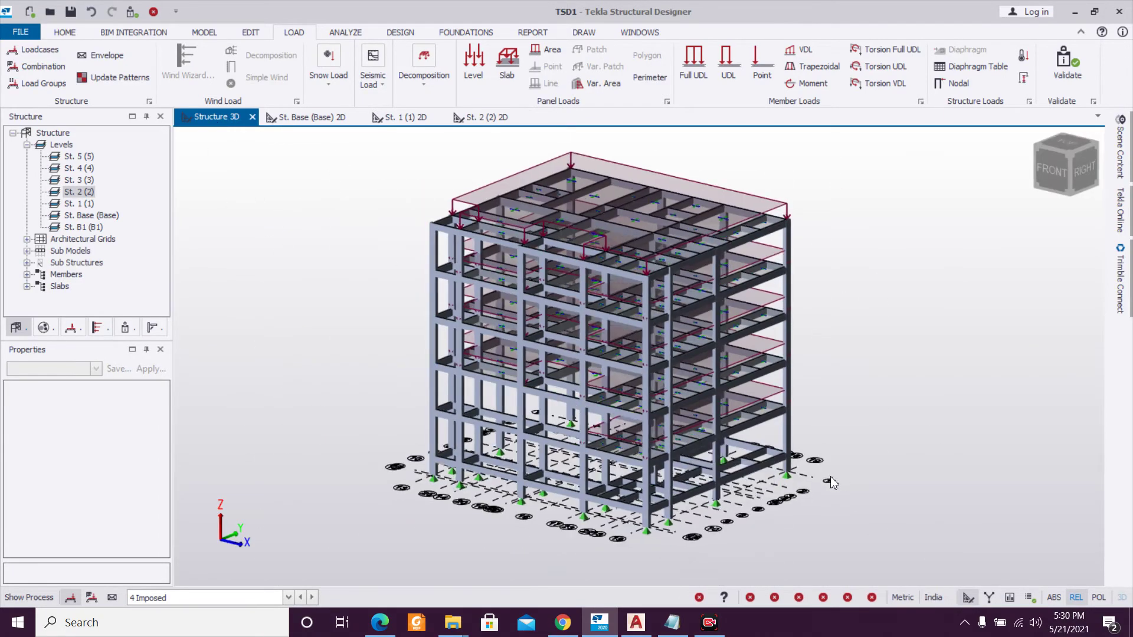
pyautogui.moveTo(769, 465); pyautogui.dragTo(833, 477, button='right')
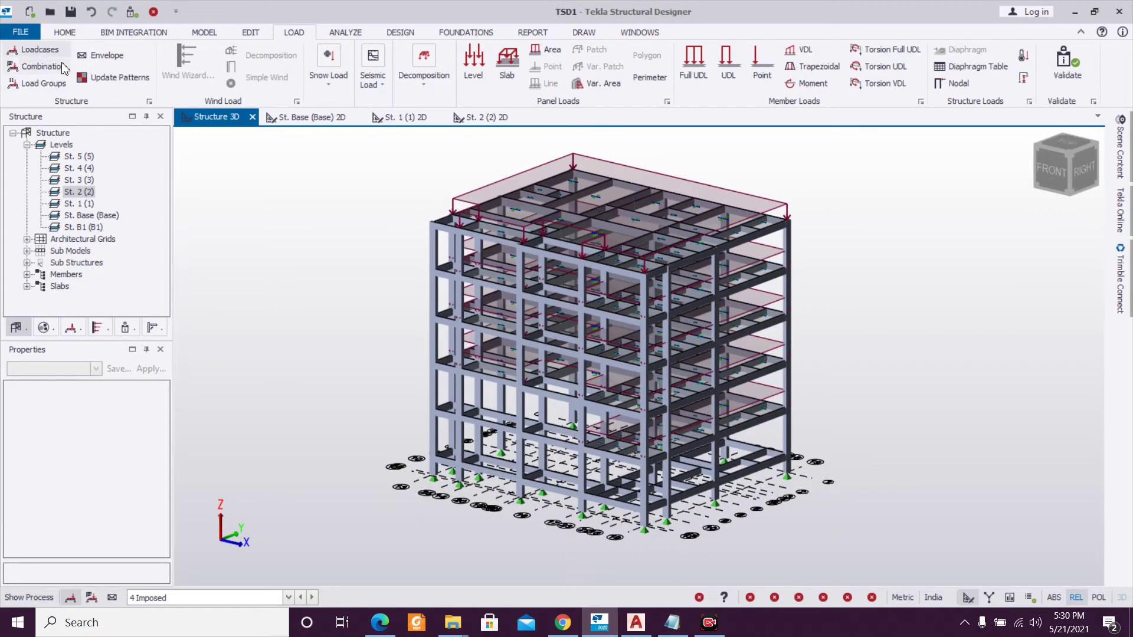
pyautogui.click(202, 33)
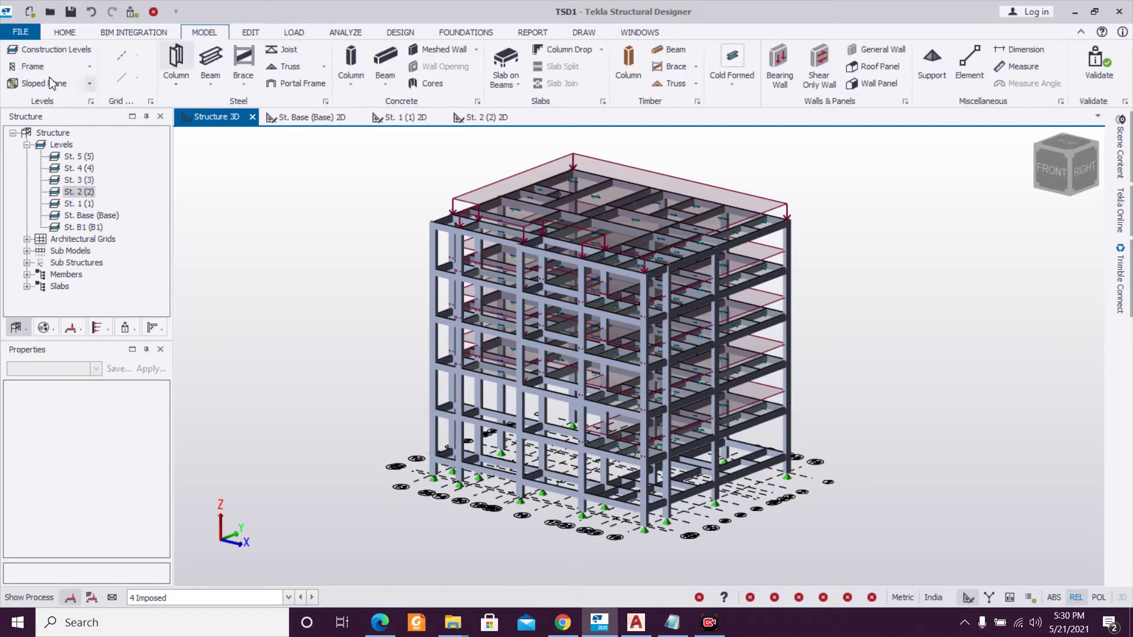
pyautogui.click(59, 57)
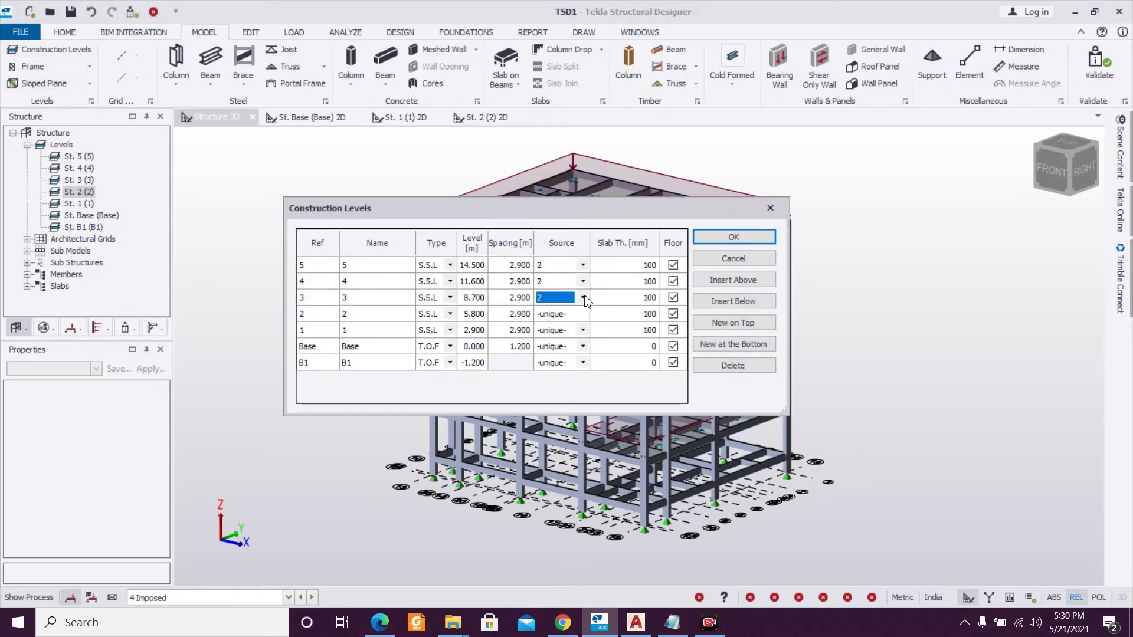
pyautogui.click(561, 294)
pyautogui.click(582, 267)
pyautogui.click(555, 278)
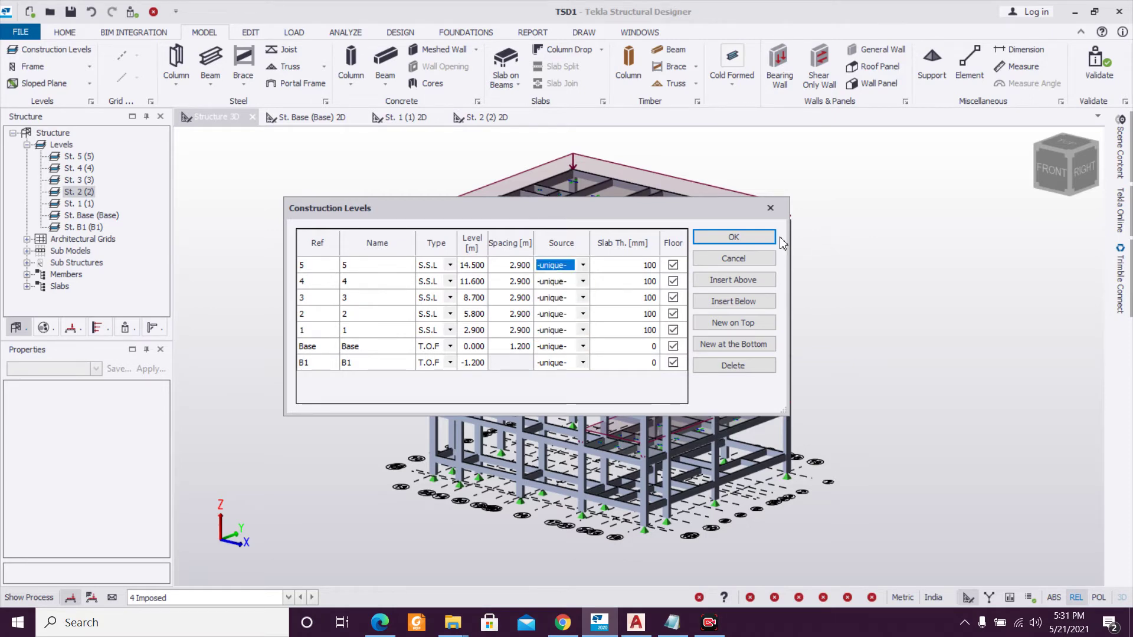
pyautogui.click(733, 237)
# Open the St. 5 plan view and display its 2 Dead loadcase.
pyautogui.doubleClick(79, 156)
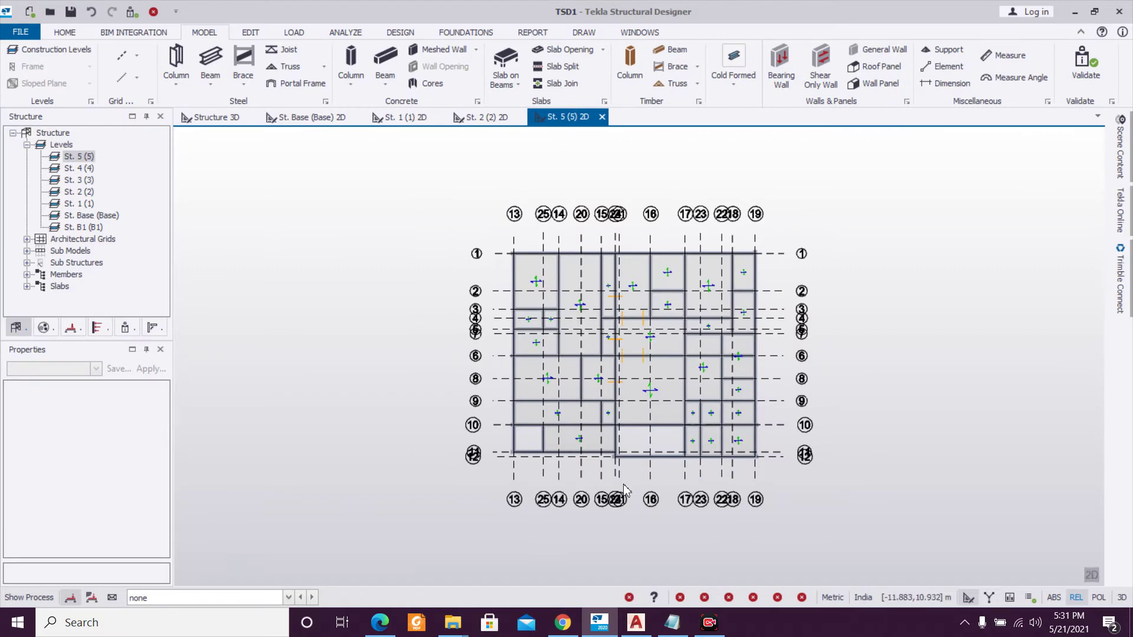
pyautogui.scroll(2, 710, 460)
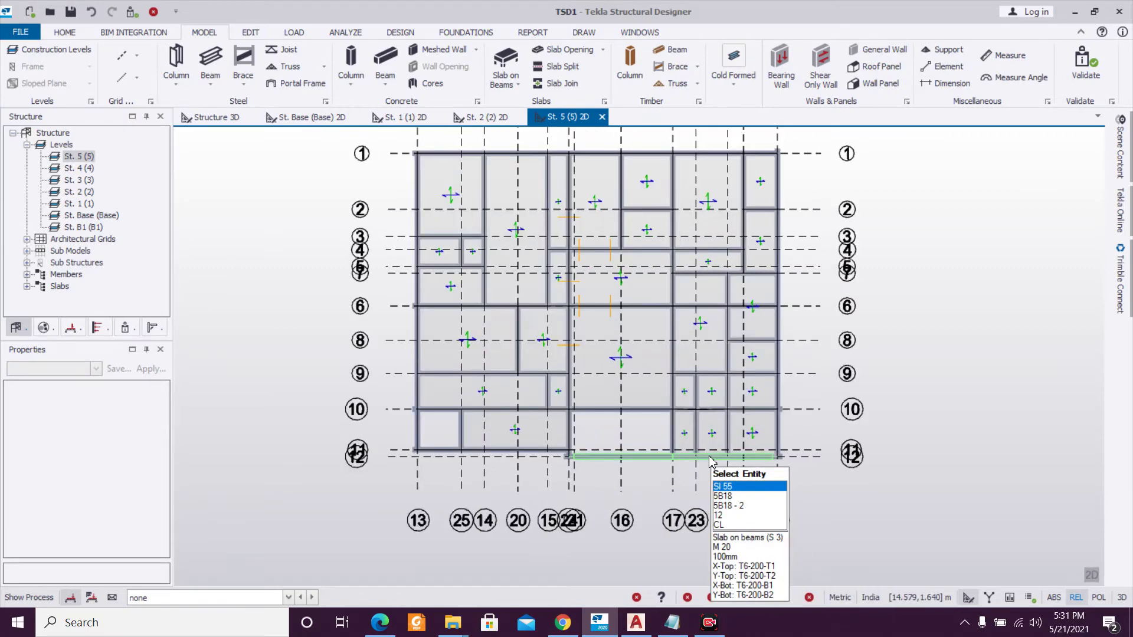
pyautogui.click(248, 597)
pyautogui.click(248, 559)
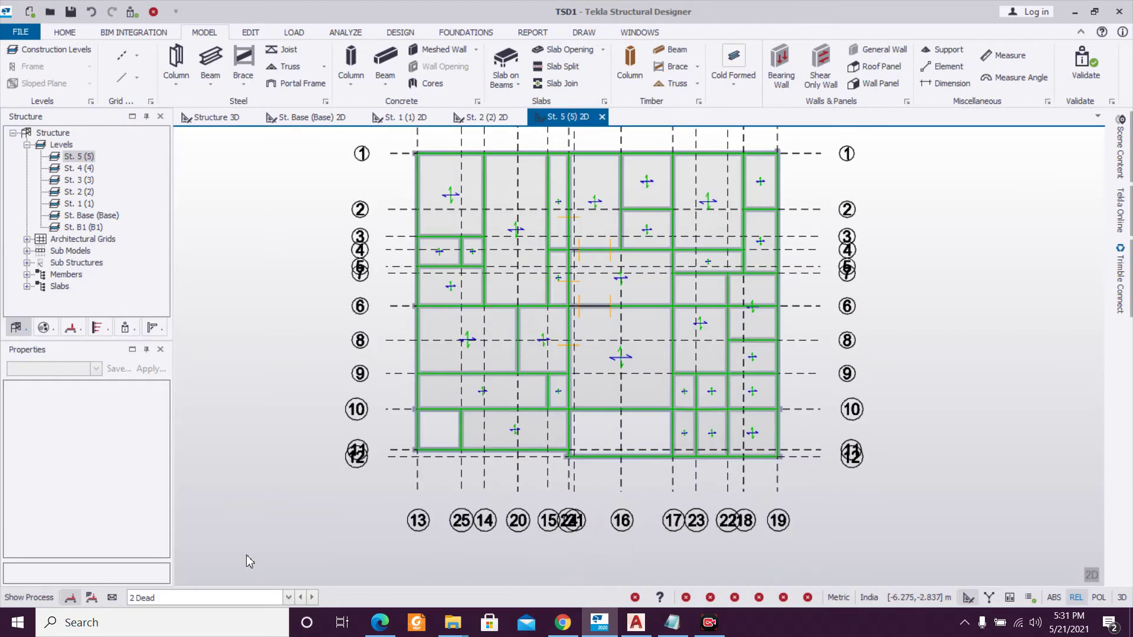
# Show St. 5 in 3D from the front, select its 6 kN/m full UDLs and delete them.
pyautogui.click(1090, 571)
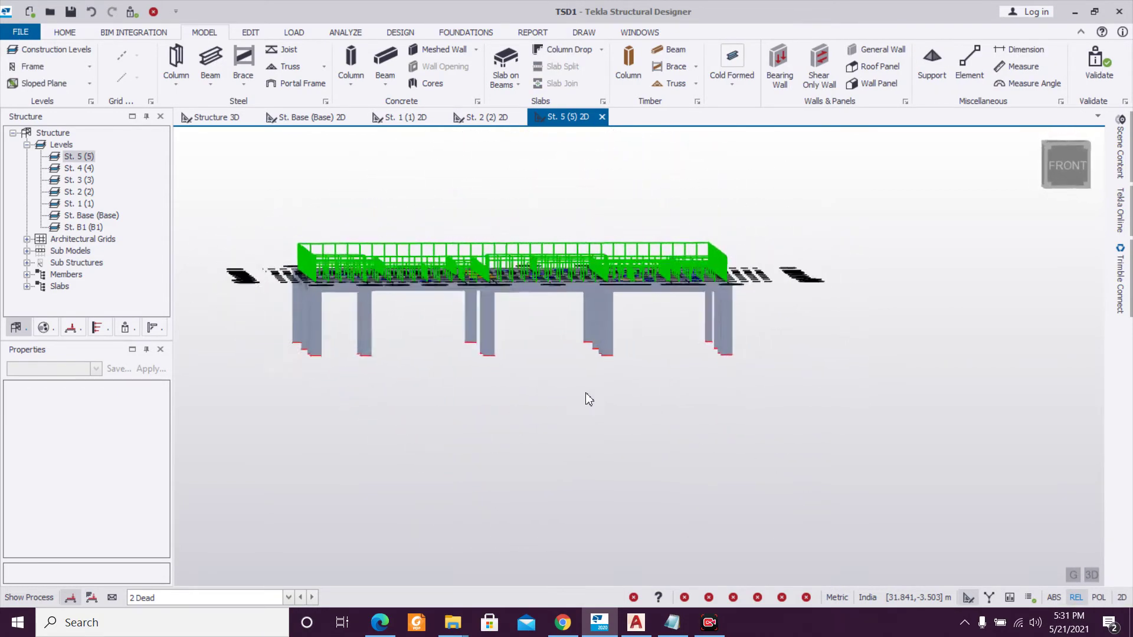
pyautogui.moveTo(543, 258); pyautogui.dragTo(274, 205)
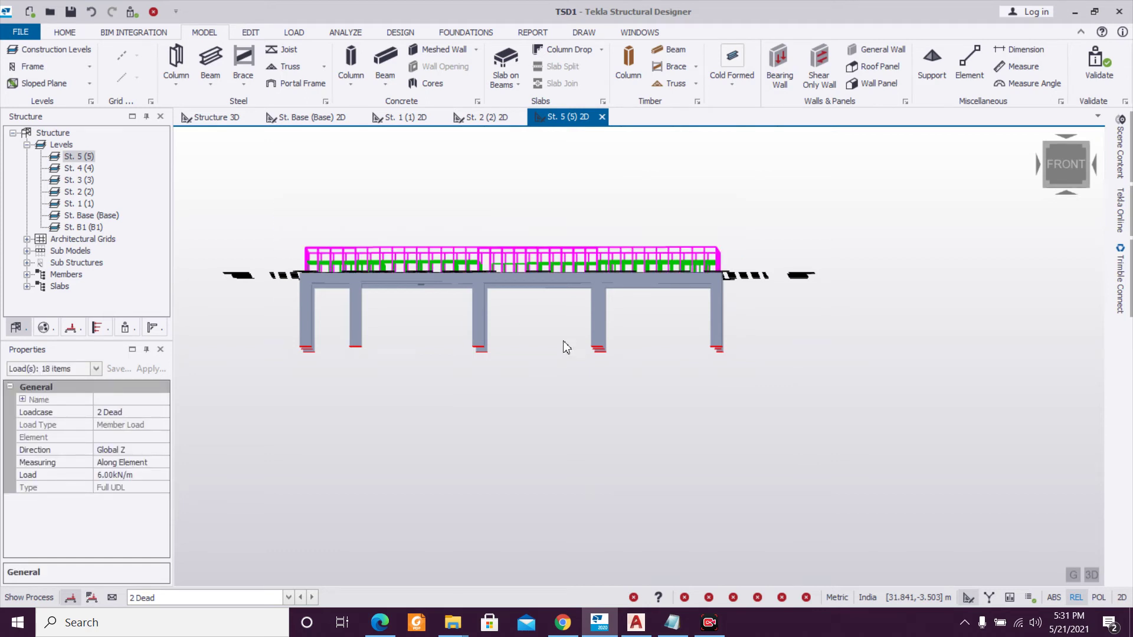
pyautogui.press('Delete')
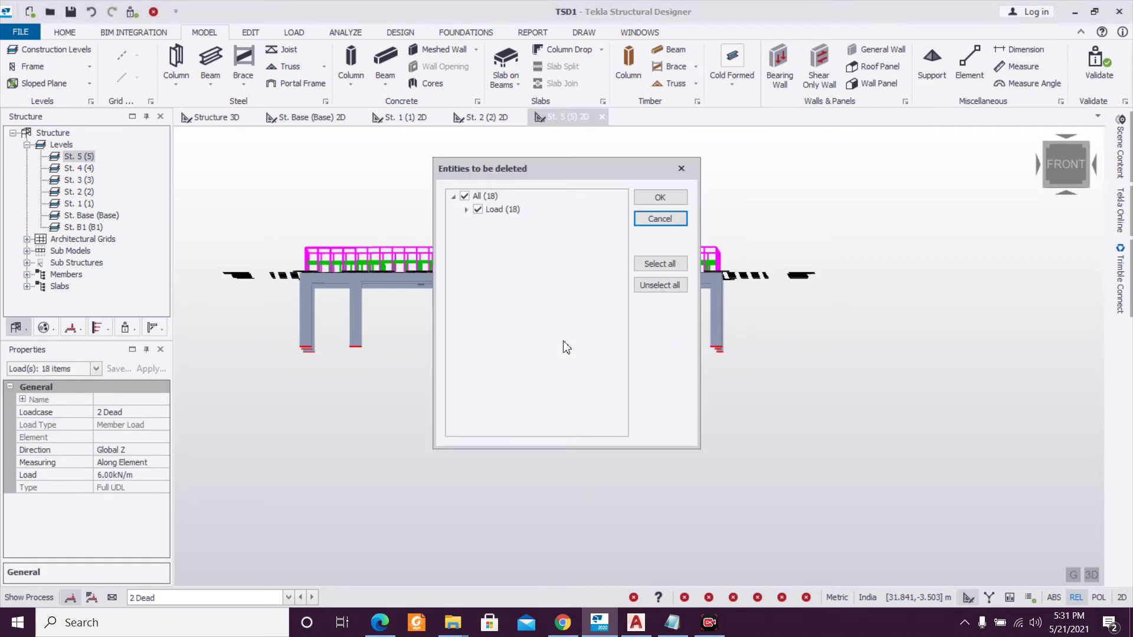
# Delete the 6.00 kN/m and the 3.00 kN/m member loads from level St. 5.
pyautogui.click(659, 197)
pyautogui.moveTo(577, 255); pyautogui.dragTo(294, 219)
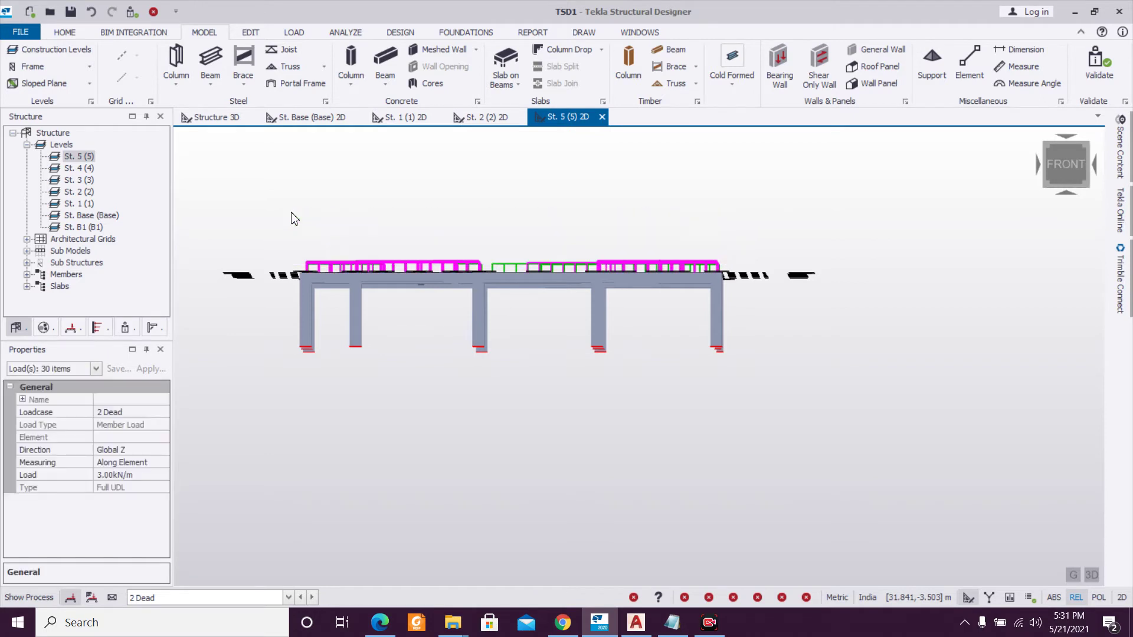
pyautogui.press('Delete')
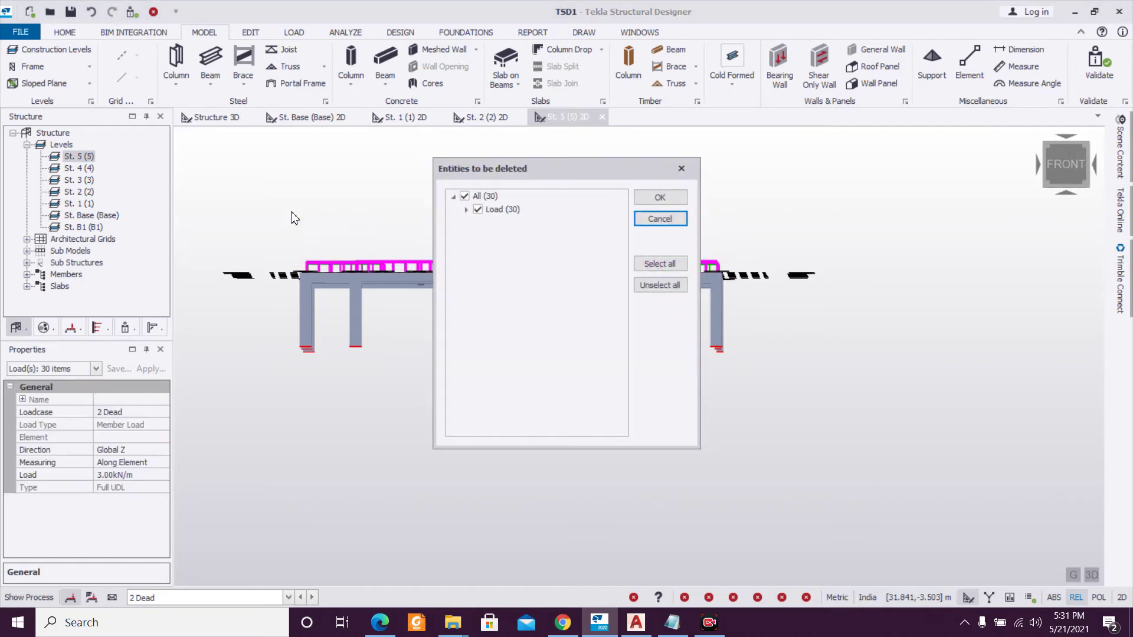
pyautogui.click(658, 198)
# Delete the remaining loads and supports on level St. 5, keeping slabs, beams and columns, and return to the 2D plan.
pyautogui.moveTo(729, 266); pyautogui.dragTo(766, 281)
pyautogui.moveTo(210, 194); pyautogui.dragTo(1028, 529)
pyautogui.press('Delete')
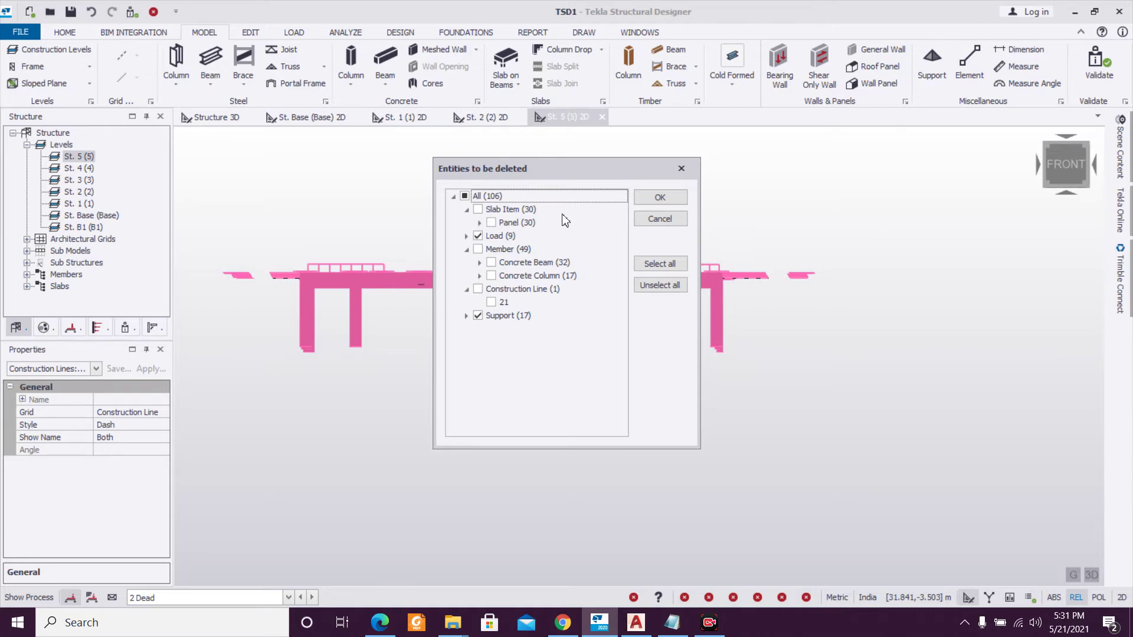
pyautogui.click(662, 198)
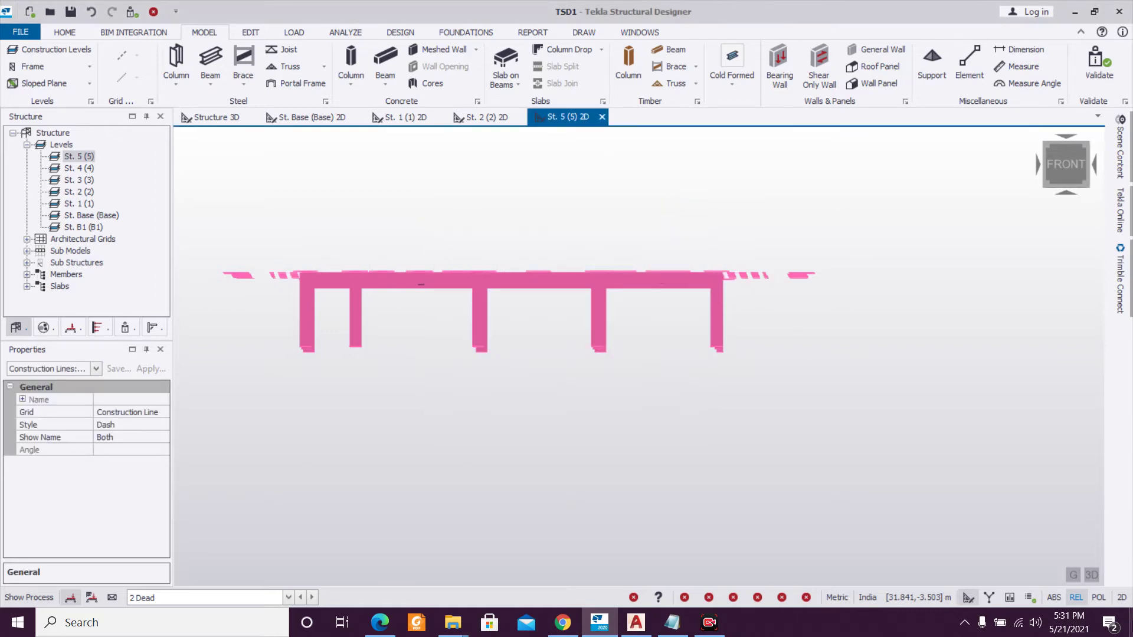
pyautogui.click(1091, 575)
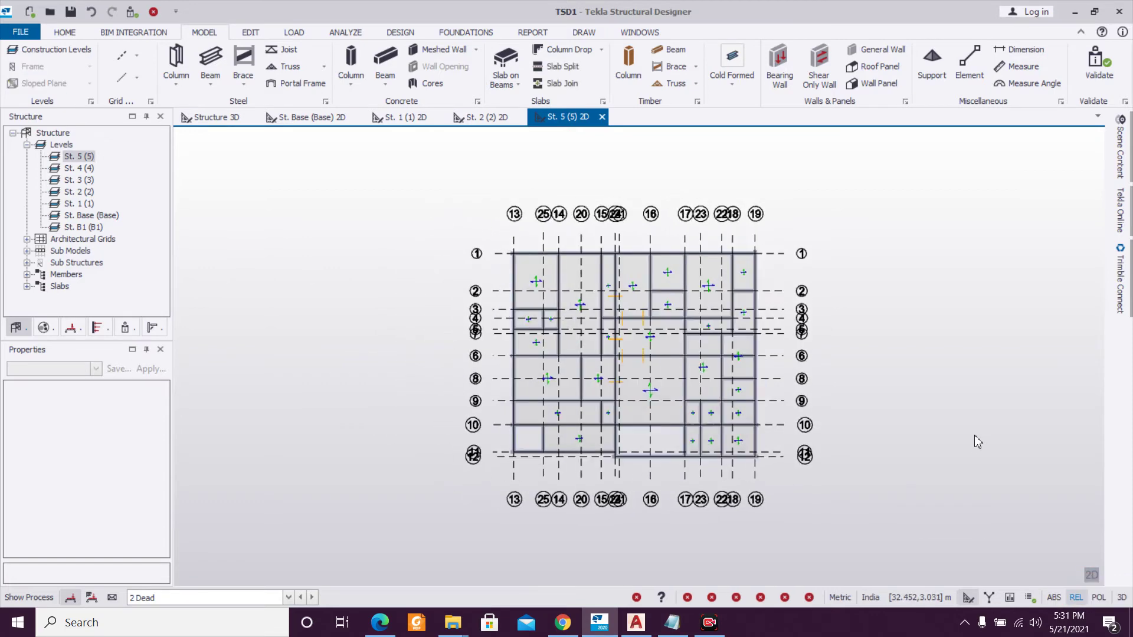
# Place 6 kN/m Full UDL member loads on the beams around the open bay between gridlines 24 and 17, below gridline 10.
pyautogui.moveTo(966, 424); pyautogui.dragTo(953, 426, button='middle')
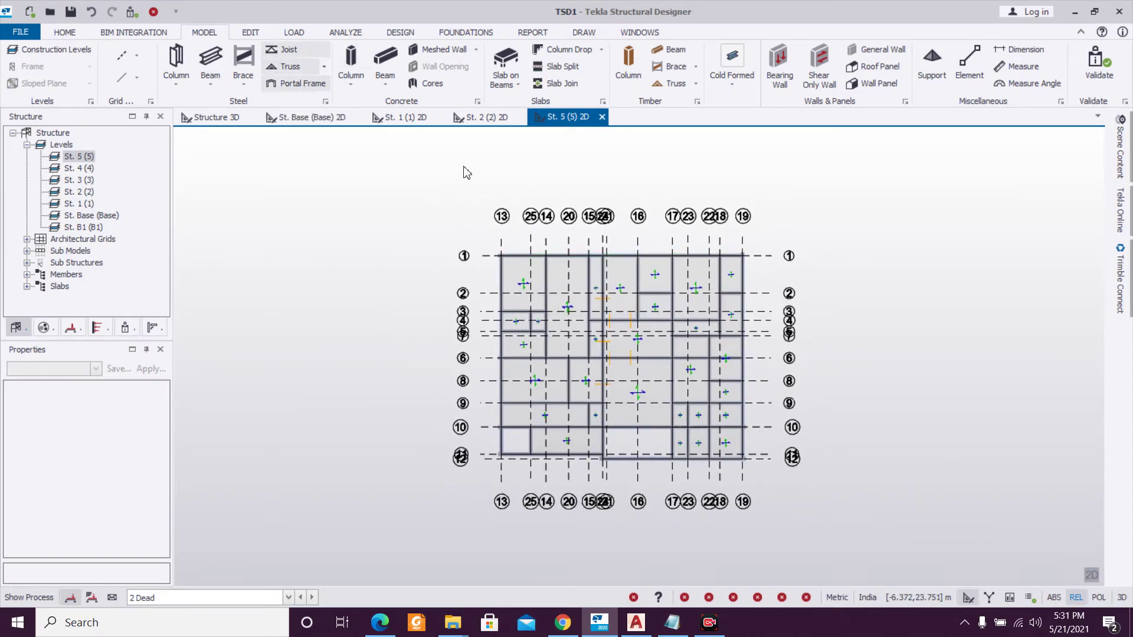
pyautogui.click(292, 33)
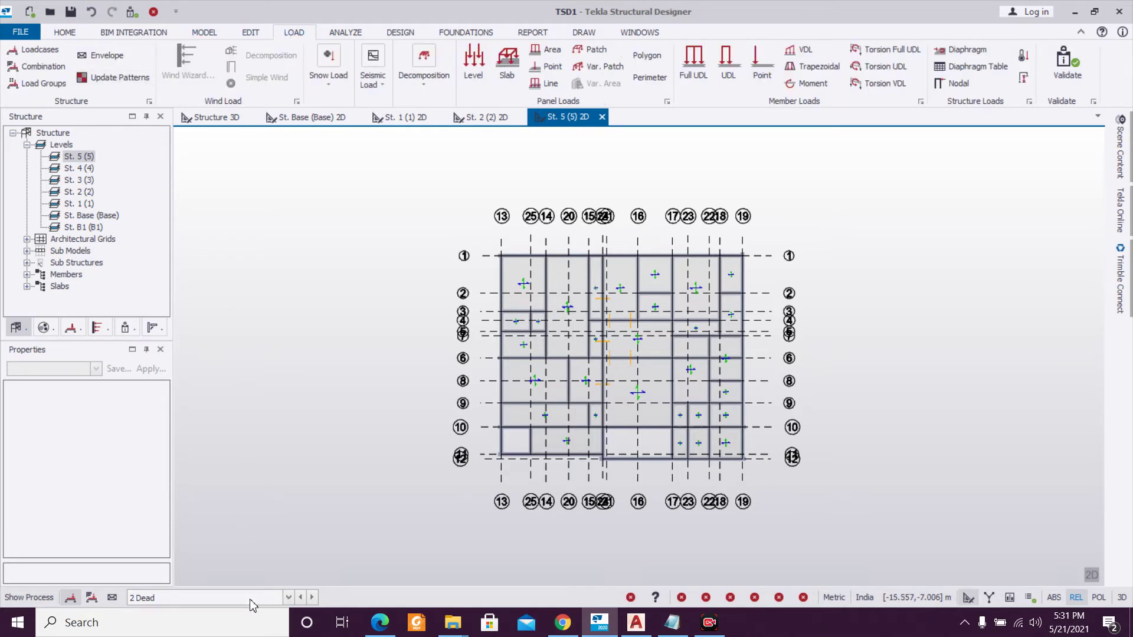
pyautogui.click(693, 59)
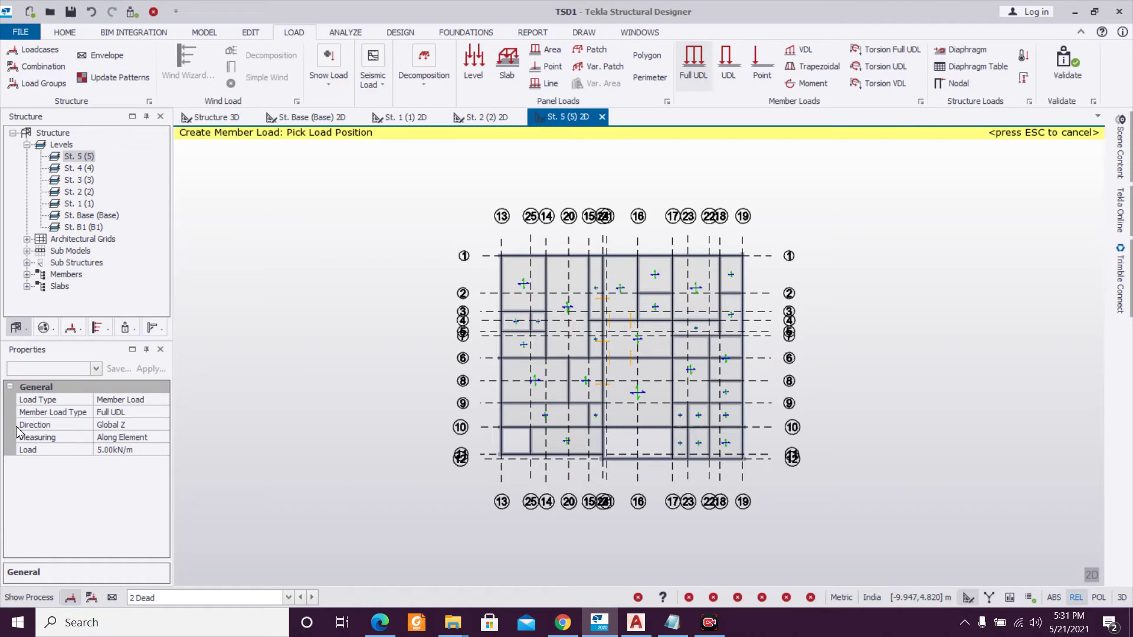
pyautogui.click(141, 455)
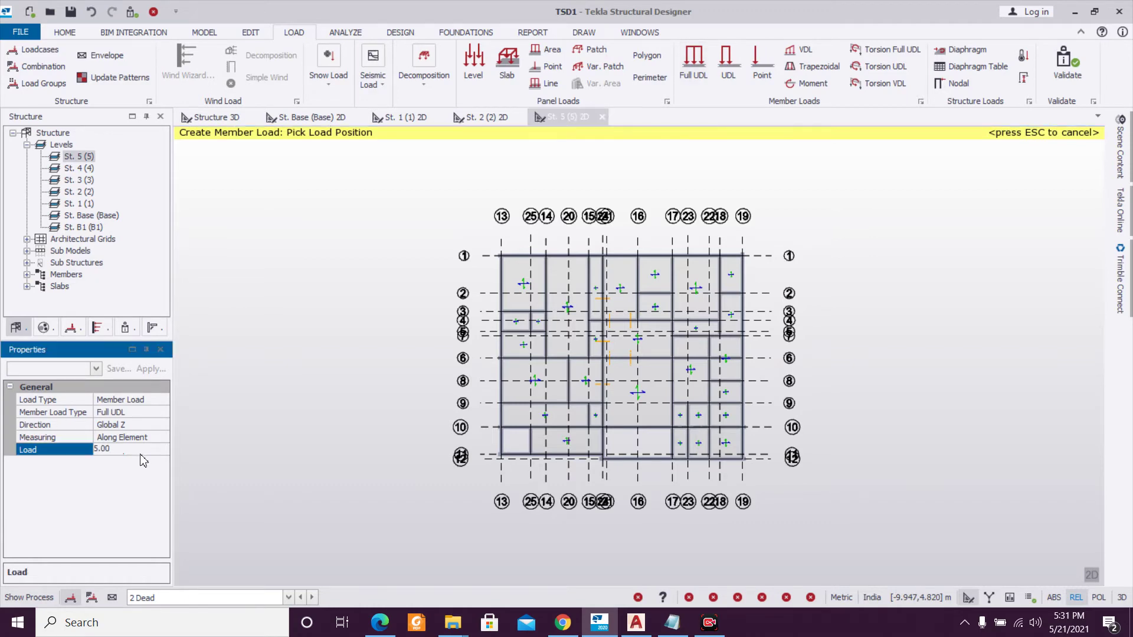
pyautogui.press('Return')
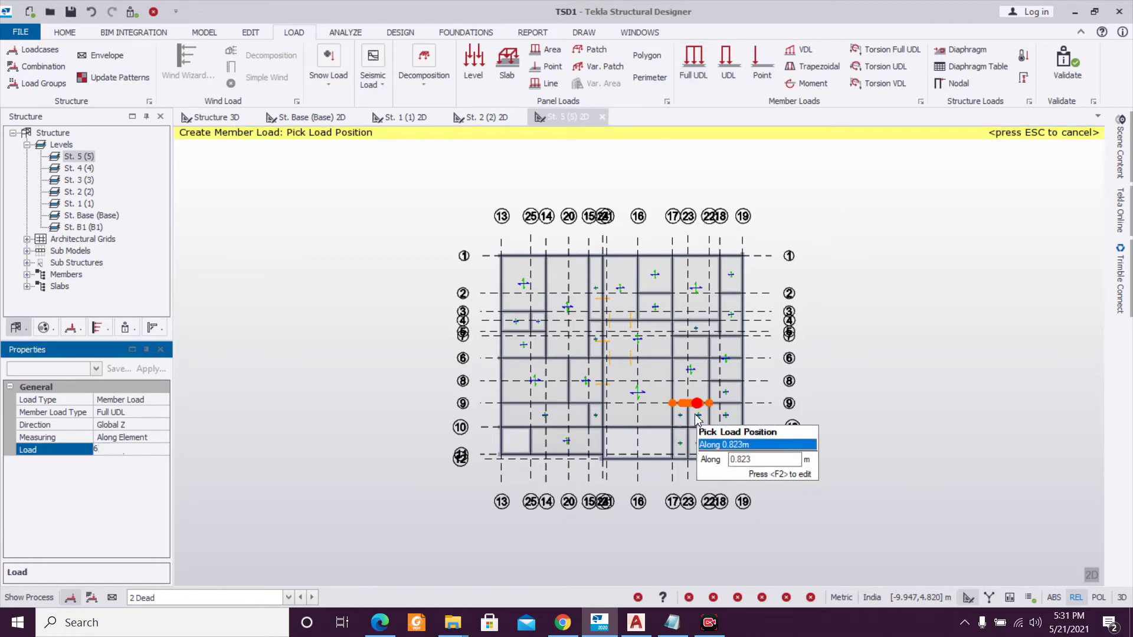
pyautogui.scroll(3, 613, 442)
pyautogui.click(570, 421)
pyautogui.click(620, 451)
pyautogui.click(689, 433)
# Apply the same 6 kN/m load to the four beams around the open bay between gridlines 13 and 25.
pyautogui.click(413, 396)
pyautogui.click(397, 413)
pyautogui.click(418, 441)
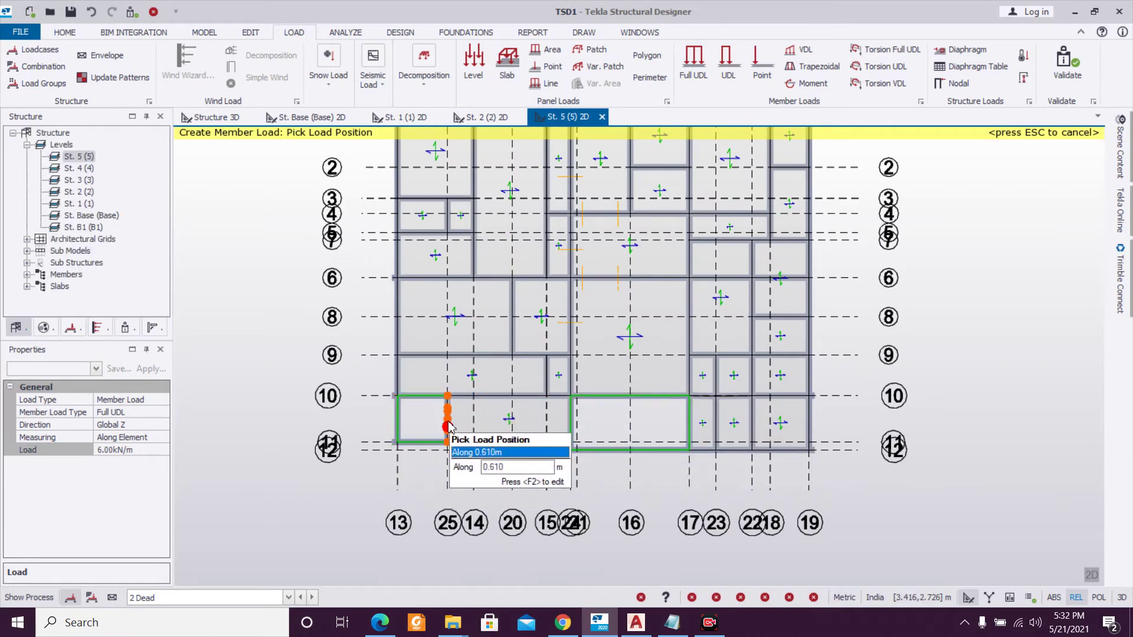
pyautogui.click(447, 424)
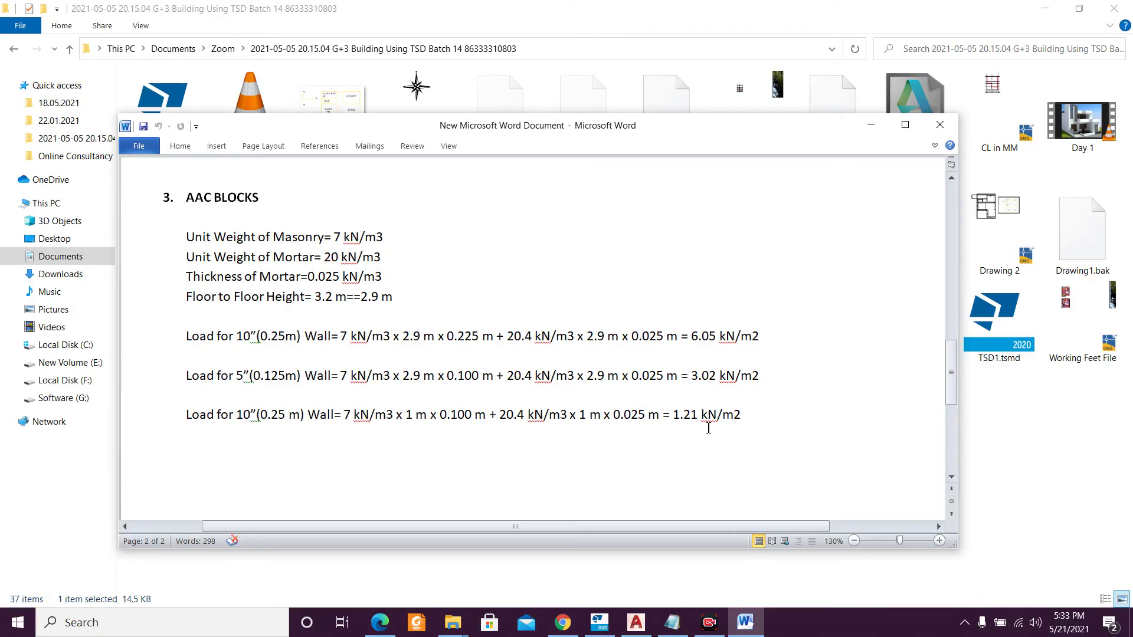
# Return from the wall-load notes to Tekla Structural Designer and place 1.21 kN/m full-length loads on the edge beams of gridlines 1 and 19.
pyautogui.click(877, 131)
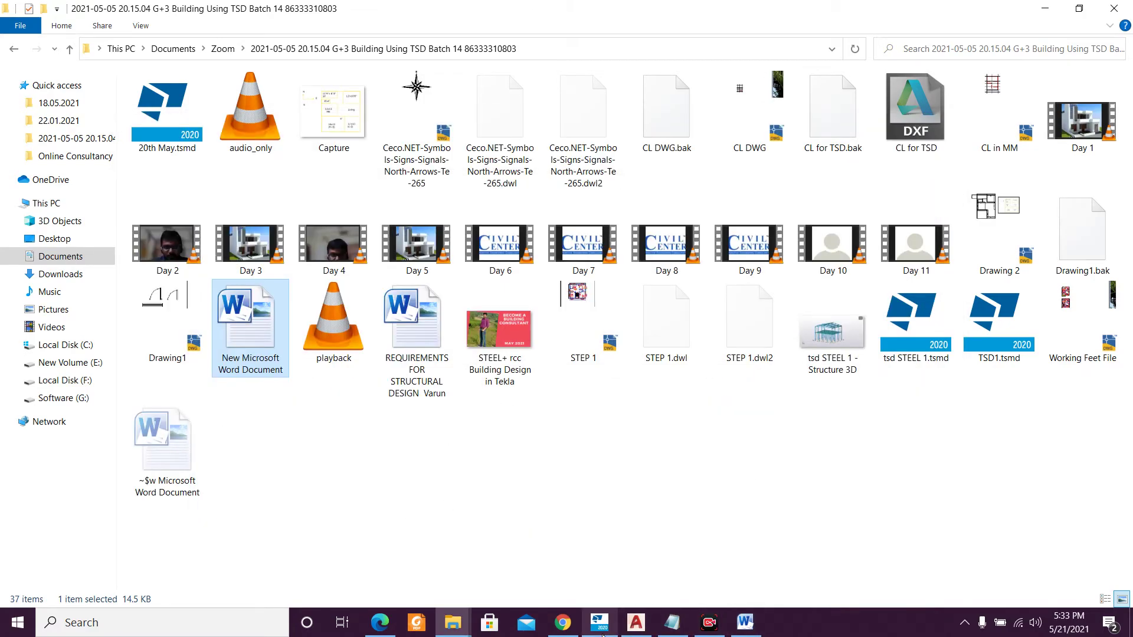
pyautogui.click(602, 630)
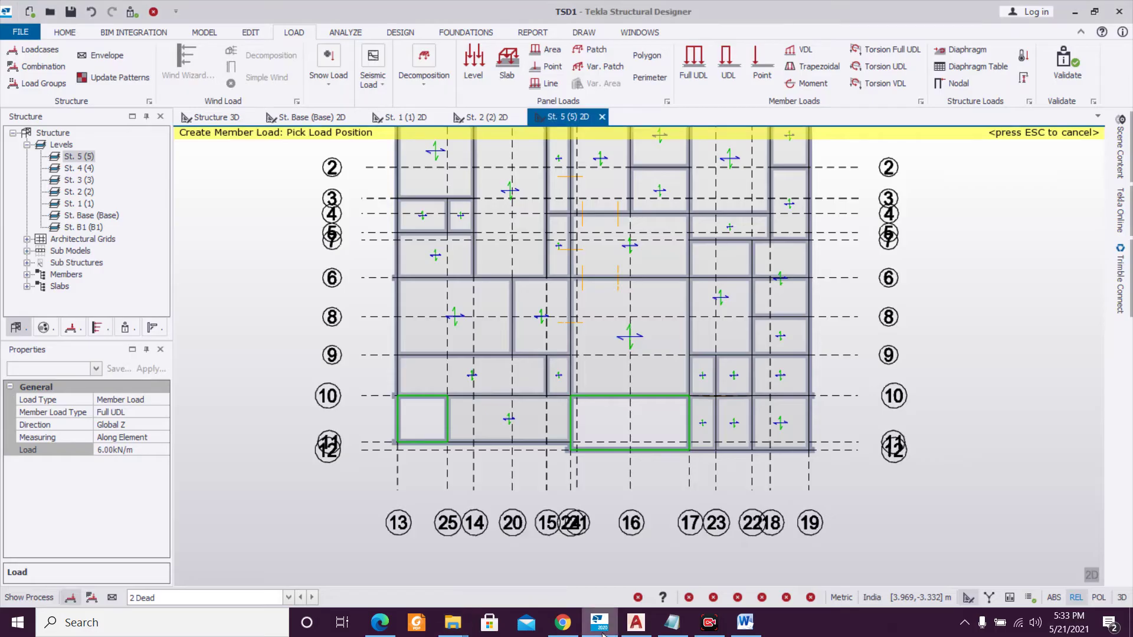
pyautogui.click(146, 450)
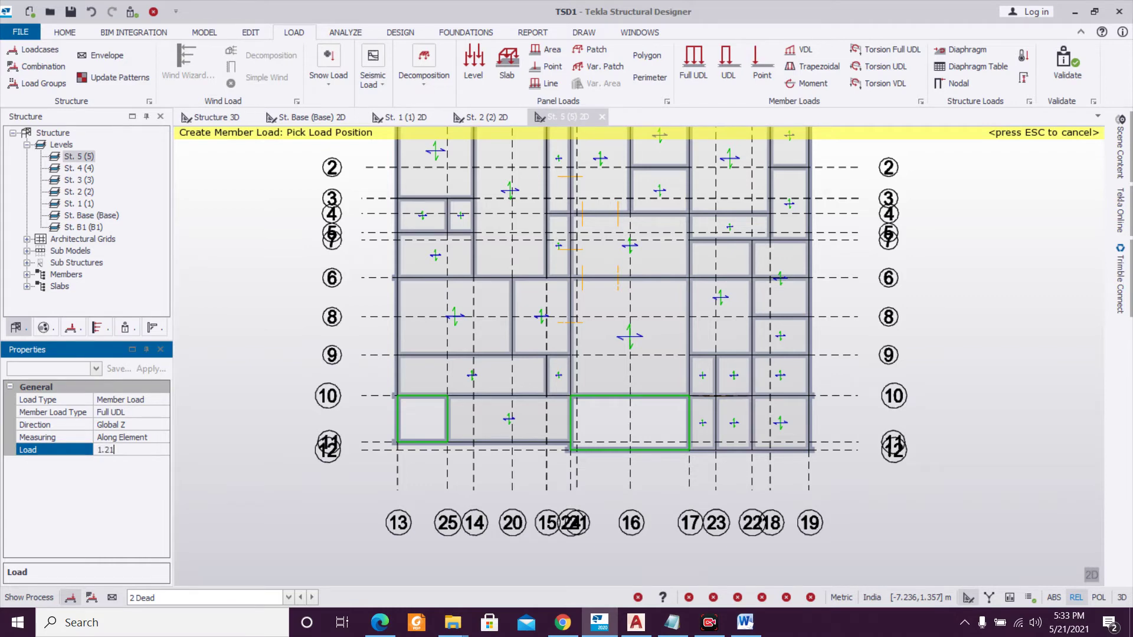
pyautogui.moveTo(569, 178); pyautogui.dragTo(539, 360, button='middle')
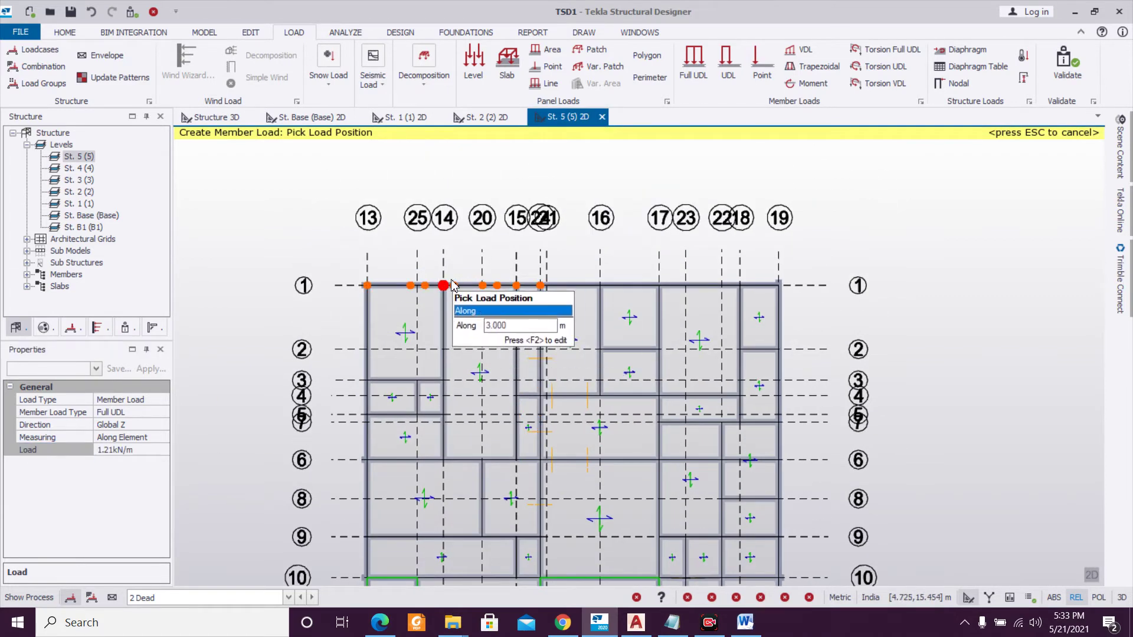
pyautogui.click(746, 286)
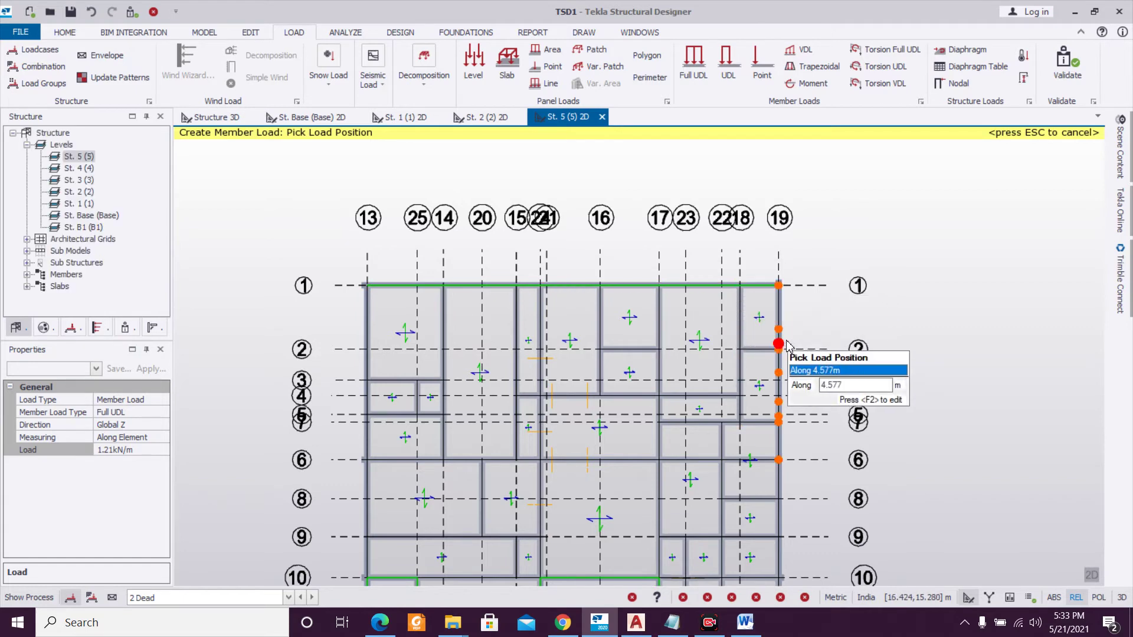
pyautogui.click(791, 349)
pyautogui.moveTo(808, 387); pyautogui.dragTo(757, 183, button='middle')
pyautogui.click(732, 308)
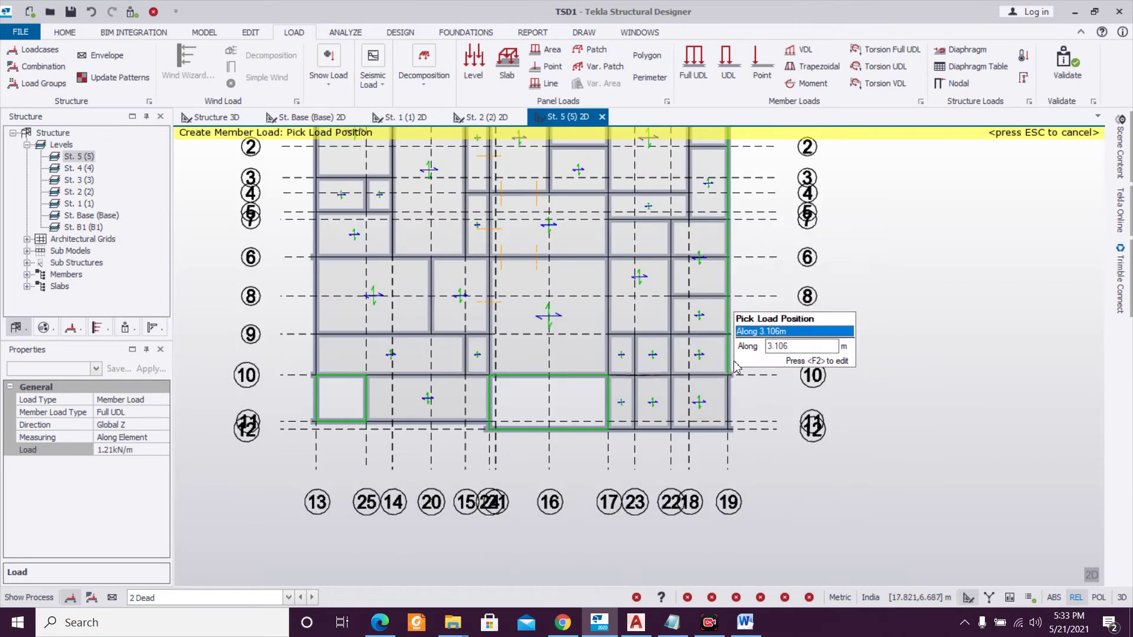
pyautogui.click(730, 407)
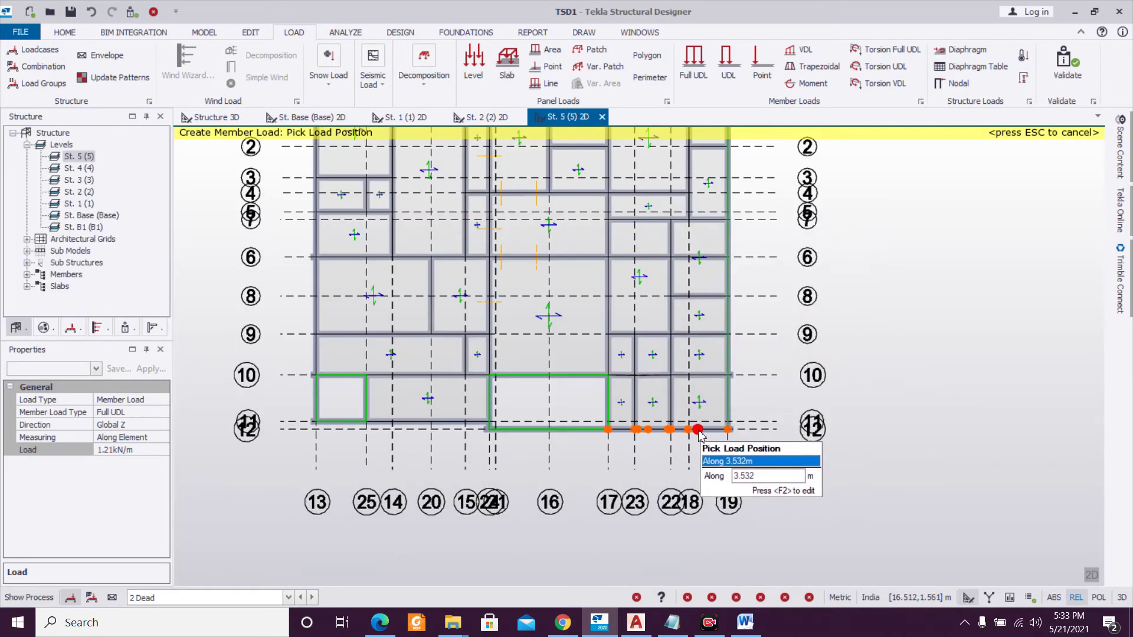
# Add the 1.21 kN/m load to the remaining perimeter beams along gridlines 11, 12 and 13.
pyautogui.click(698, 430)
pyautogui.click(315, 307)
pyautogui.moveTo(313, 203); pyautogui.dragTo(333, 321, button='middle')
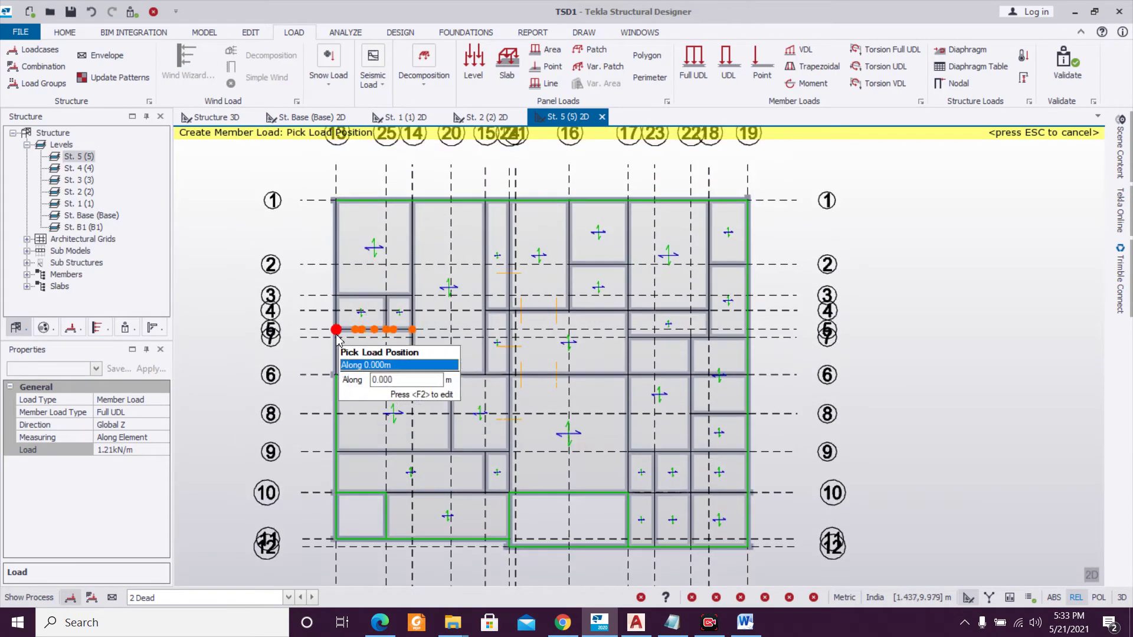
pyautogui.click(336, 269)
pyautogui.scroll(-2, 732, 263)
pyautogui.scroll(1, 863, 347)
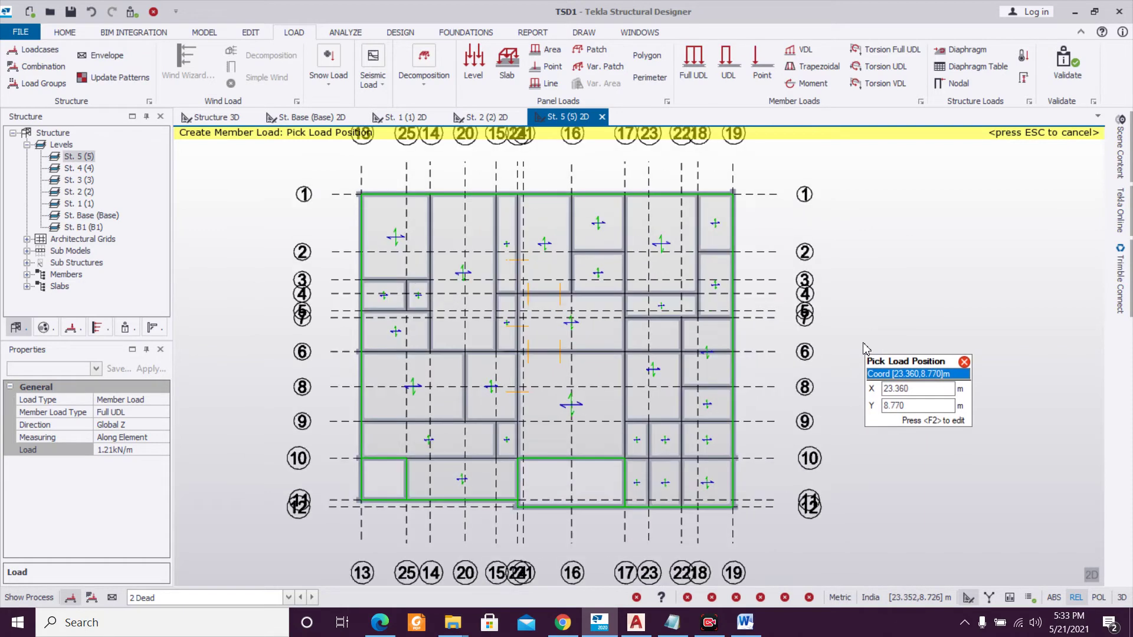
# Display the 4 Imposed loadcase and examine its loads on the 3D structure from several sides.
pyautogui.click(287, 598)
pyautogui.click(267, 581)
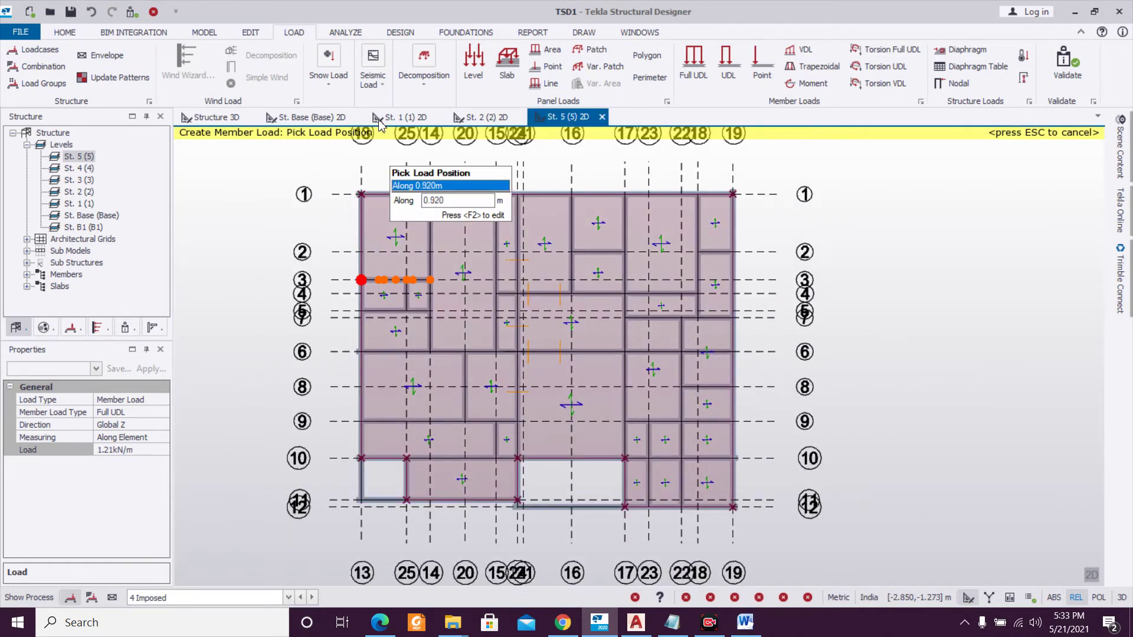
pyautogui.click(223, 120)
pyautogui.moveTo(814, 288); pyautogui.dragTo(843, 331, button='middle')
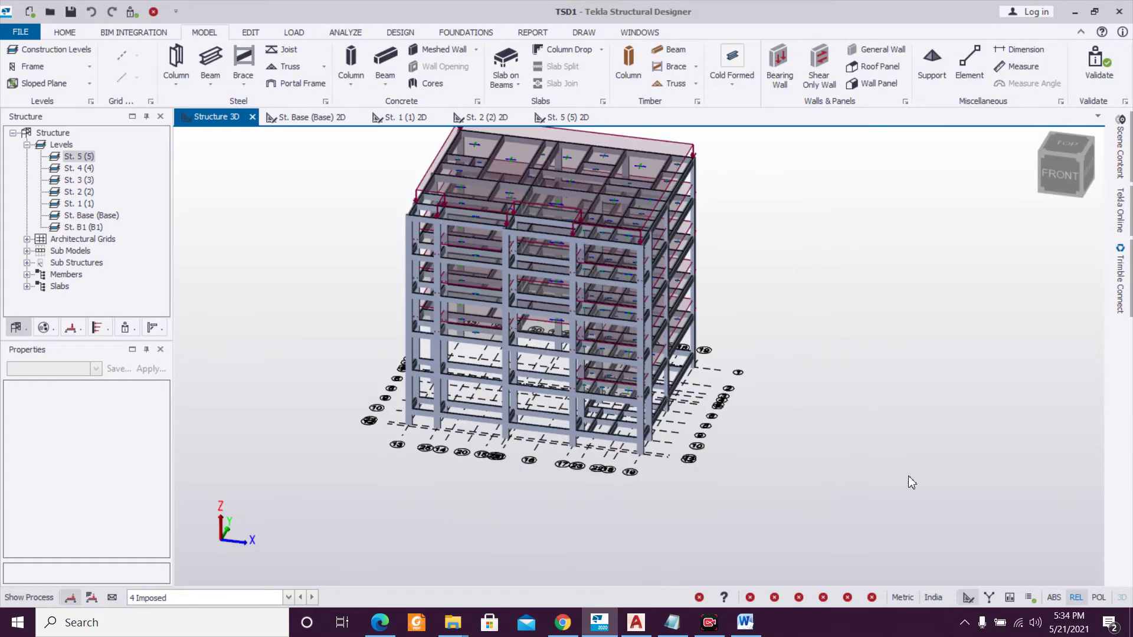
pyautogui.moveTo(908, 475); pyautogui.dragTo(719, 310, button='middle')
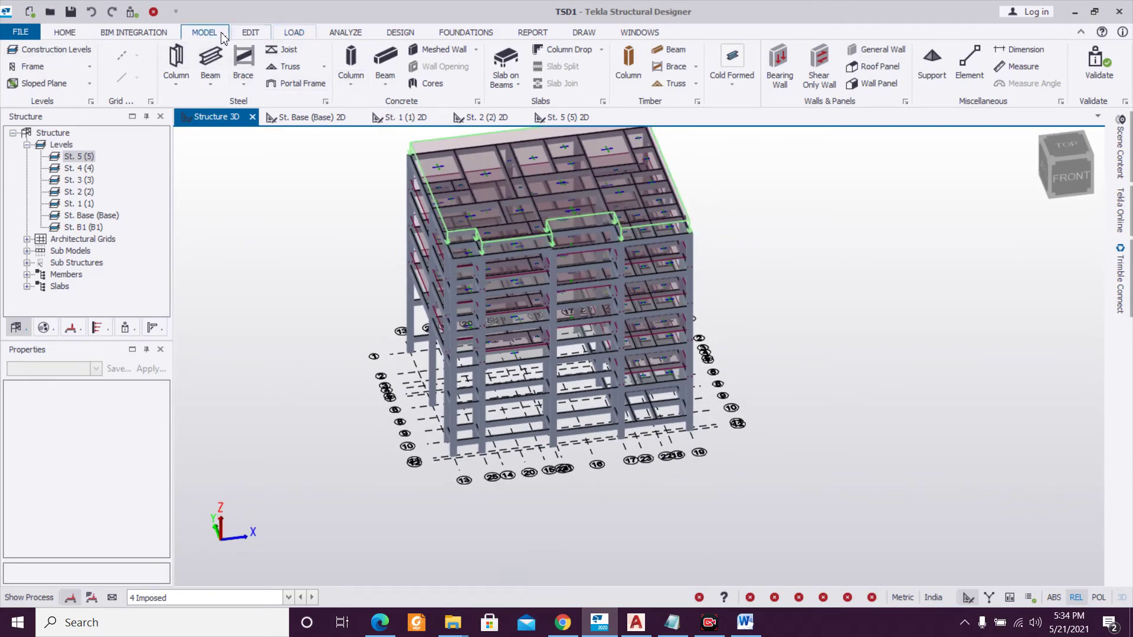
# Start a wind wall on the building's gridline 13 face, picking its two roof-level corners at Z 14.500 m.
pyautogui.click(872, 84)
pyautogui.scroll(3, 496, 272)
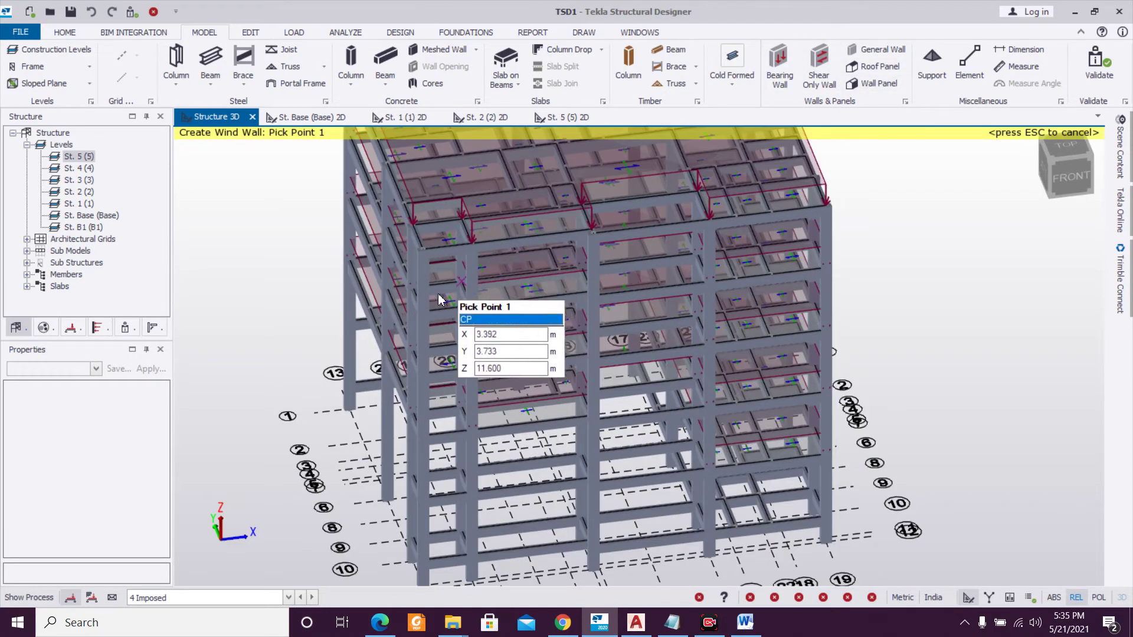
pyautogui.scroll(-3, 354, 289)
pyautogui.moveTo(342, 286); pyautogui.dragTo(520, 283, button='middle')
pyautogui.scroll(5, 403, 247)
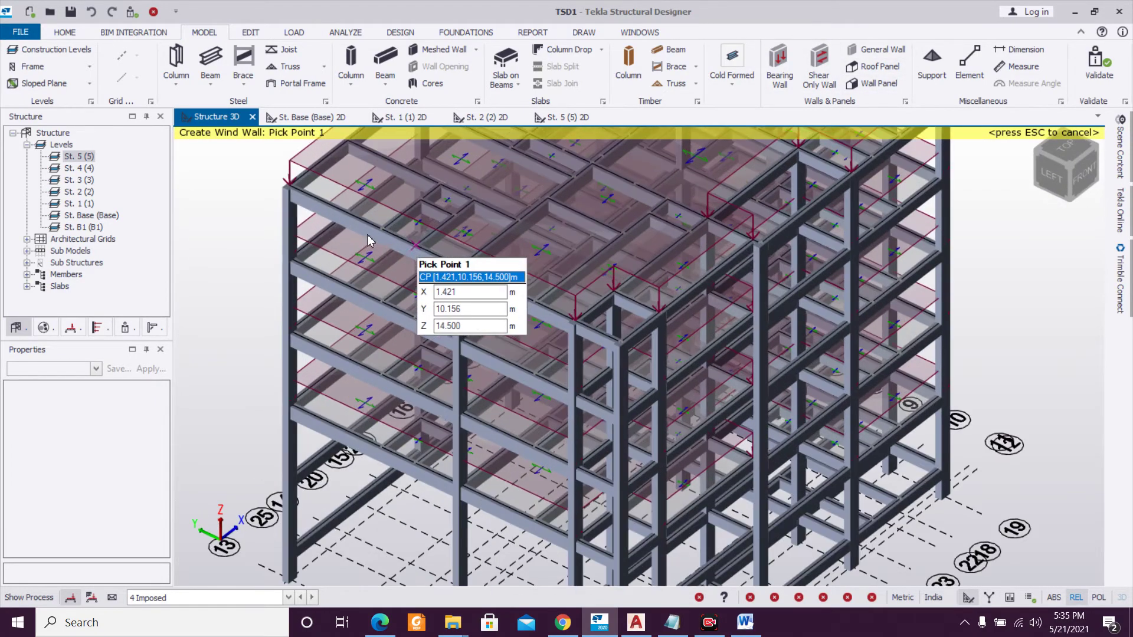
pyautogui.click(280, 206)
pyautogui.scroll(2, 589, 365)
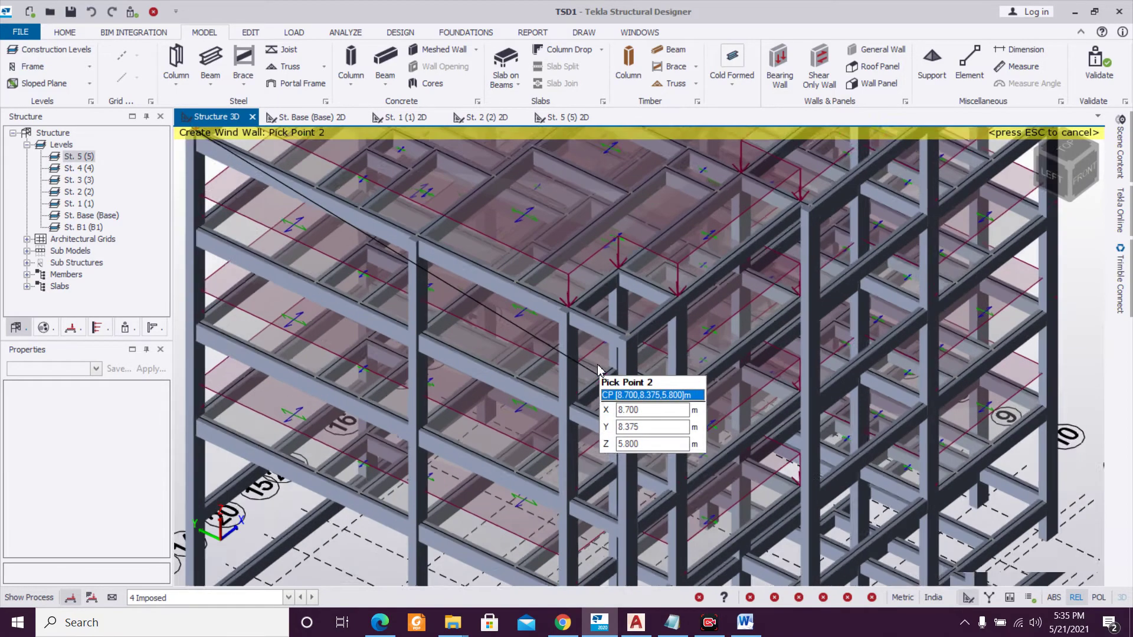
pyautogui.scroll(-3, 598, 369)
pyautogui.scroll(3, 554, 313)
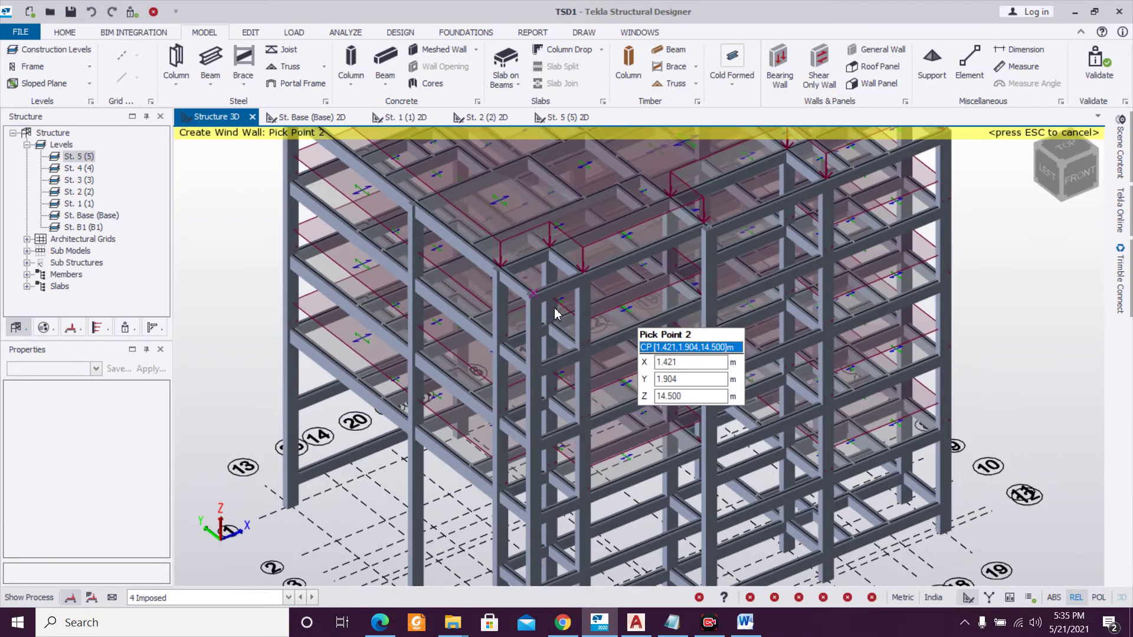
pyautogui.scroll(2, 555, 313)
pyautogui.click(536, 411)
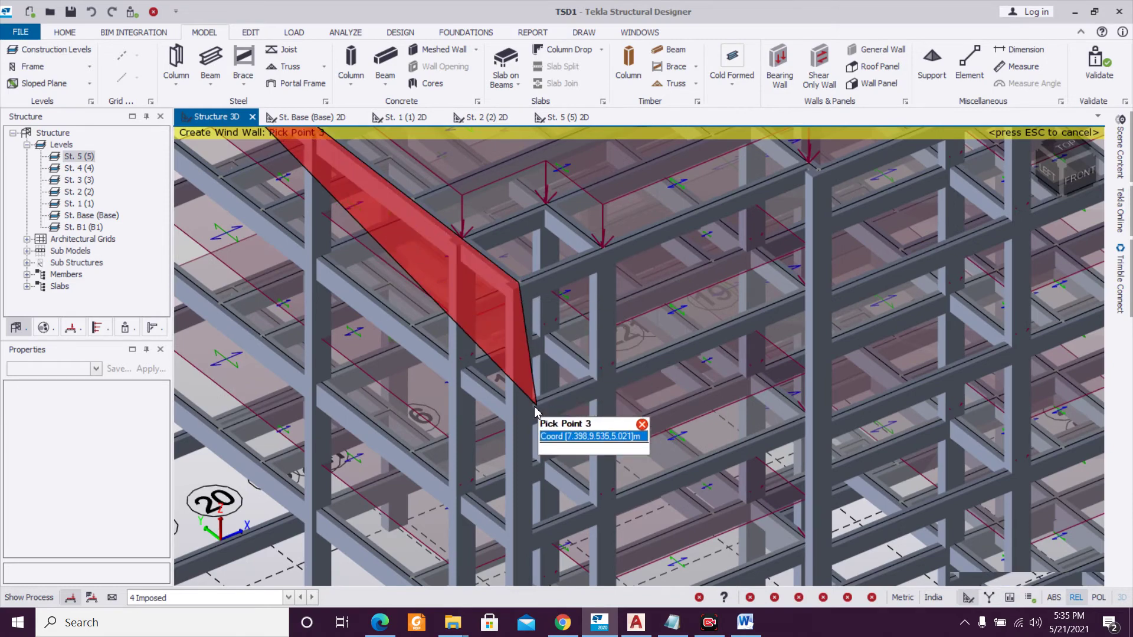
# Complete the gridline 13 wind wall with its two lower corners at Z 0.000 m.
pyautogui.scroll(-3, 528, 384)
pyautogui.scroll(3, 590, 460)
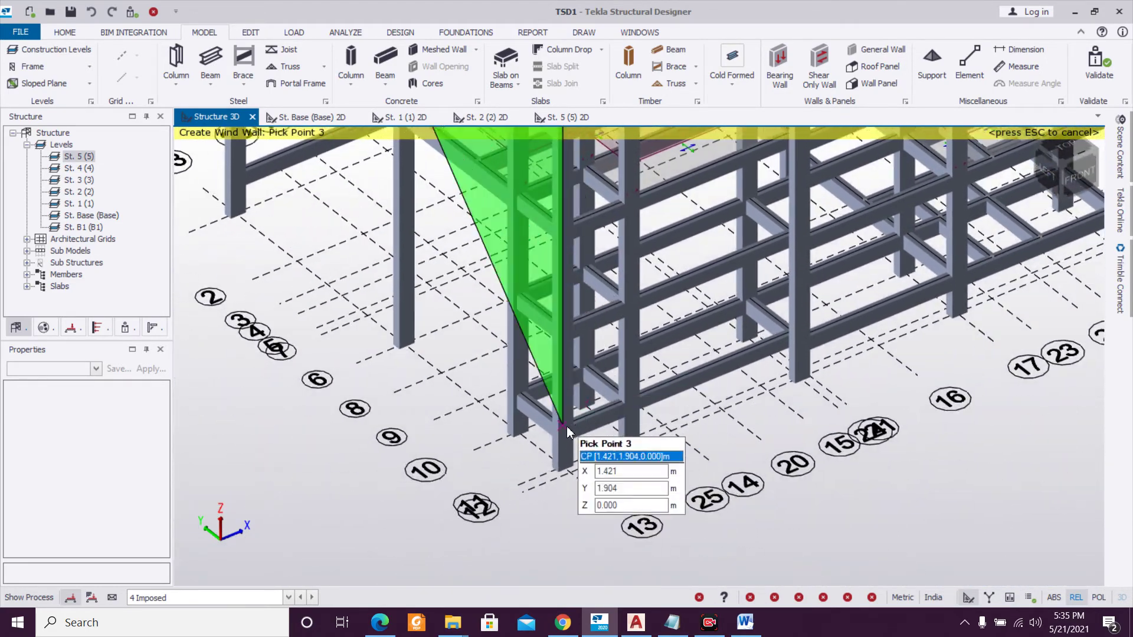
pyautogui.click(566, 430)
pyautogui.scroll(-3, 485, 401)
pyautogui.scroll(3, 331, 306)
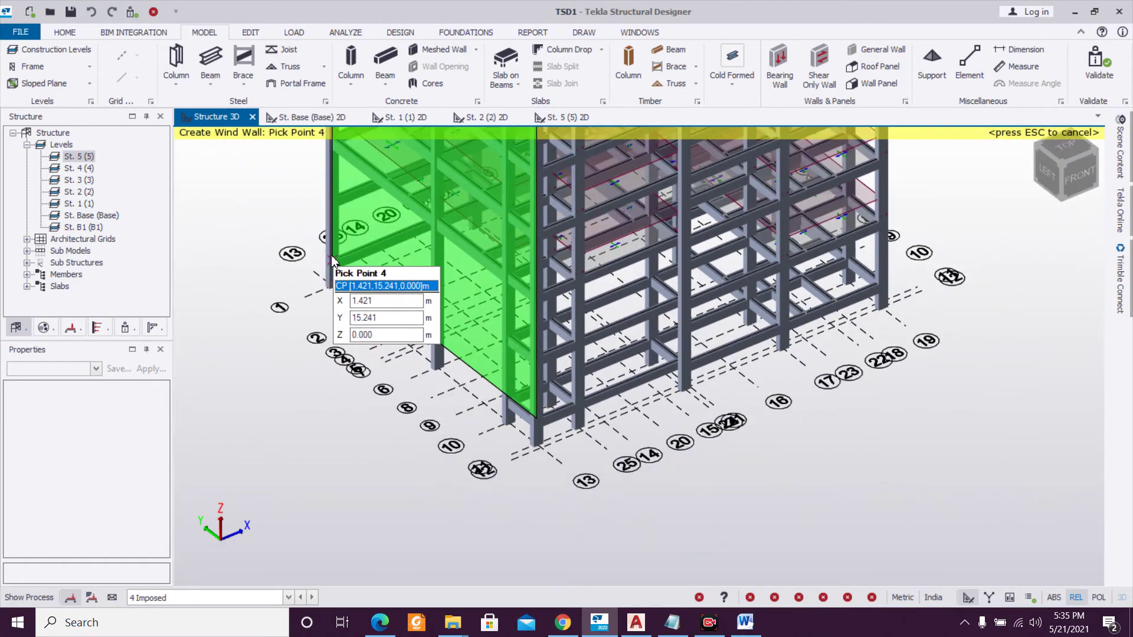
pyautogui.click(332, 260)
# Create a wind wall over the front face of the building from its four outer corners.
pyautogui.scroll(-3, 371, 330)
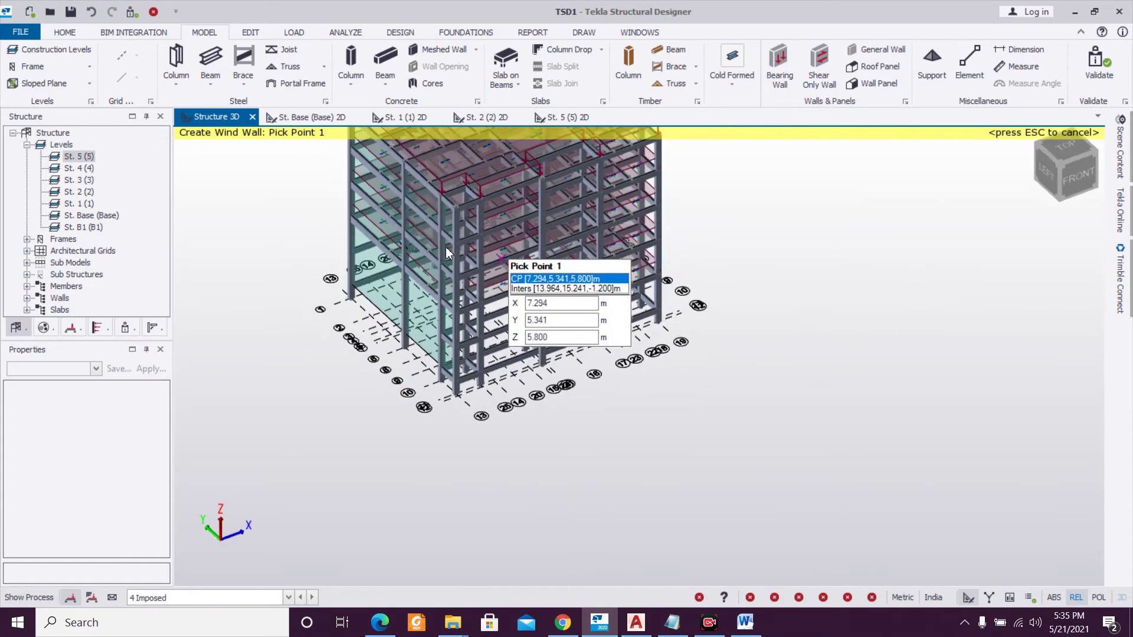
pyautogui.scroll(4, 433, 239)
pyautogui.click(423, 272)
pyautogui.click(840, 215)
pyautogui.scroll(-2, 850, 466)
pyautogui.scroll(2, 859, 407)
pyautogui.click(854, 407)
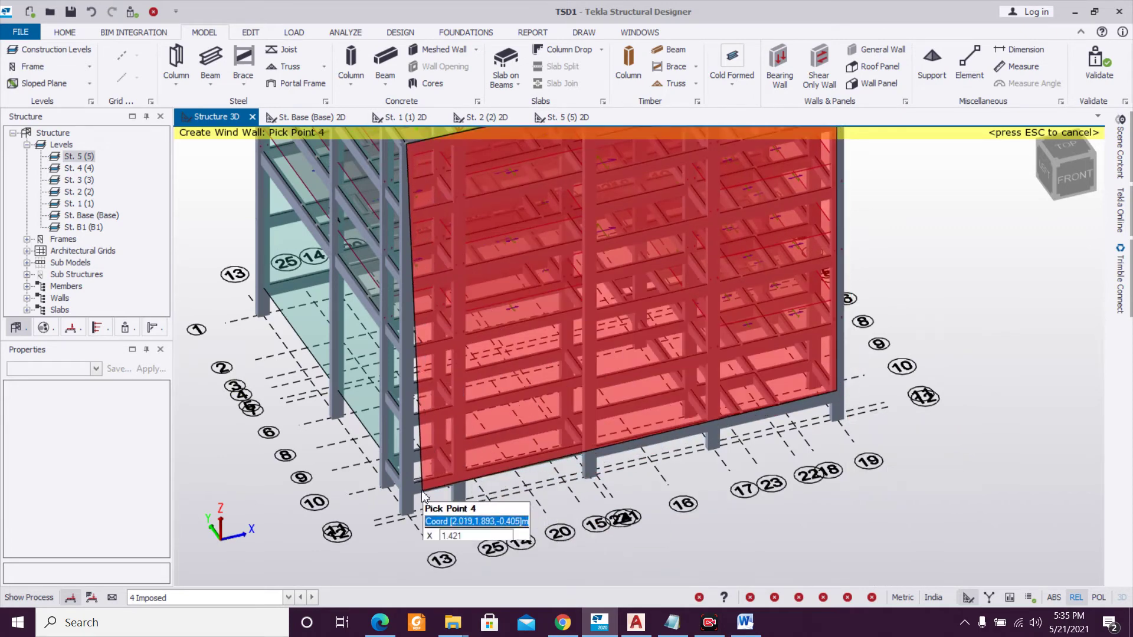
pyautogui.click(415, 491)
pyautogui.scroll(-3, 414, 491)
# Create a wind wall over the gridline 19 face from its four outer corners.
pyautogui.moveTo(649, 466); pyautogui.dragTo(431, 463, button='middle')
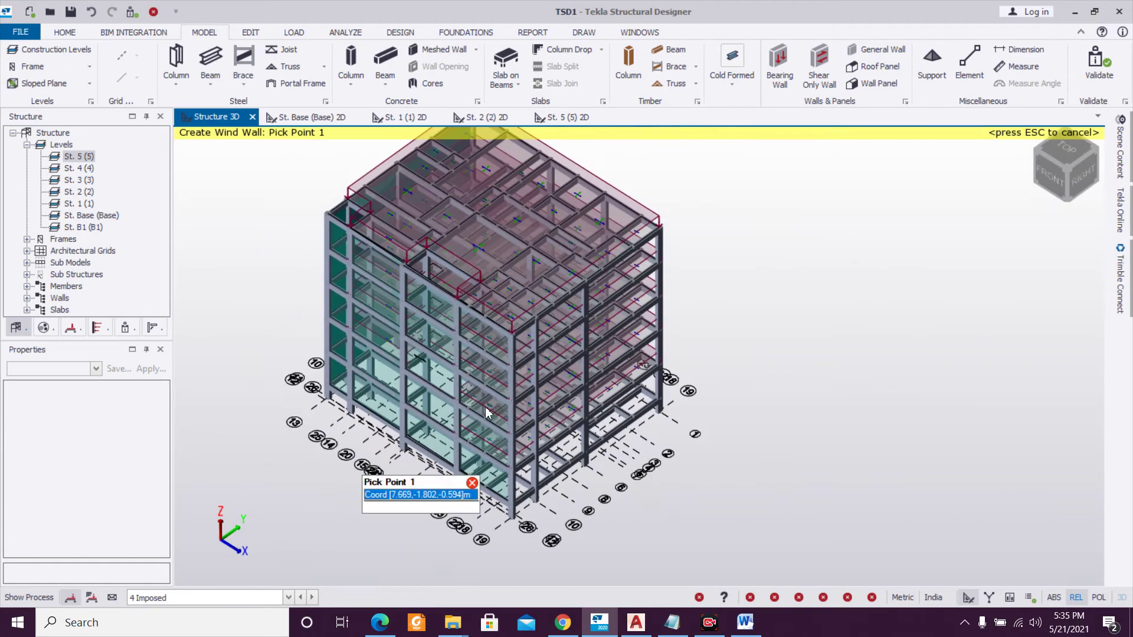
pyautogui.click(504, 350)
pyautogui.click(660, 227)
pyautogui.click(659, 405)
pyautogui.click(513, 501)
pyautogui.click(514, 498)
pyautogui.moveTo(727, 460); pyautogui.dragTo(493, 453, button='right')
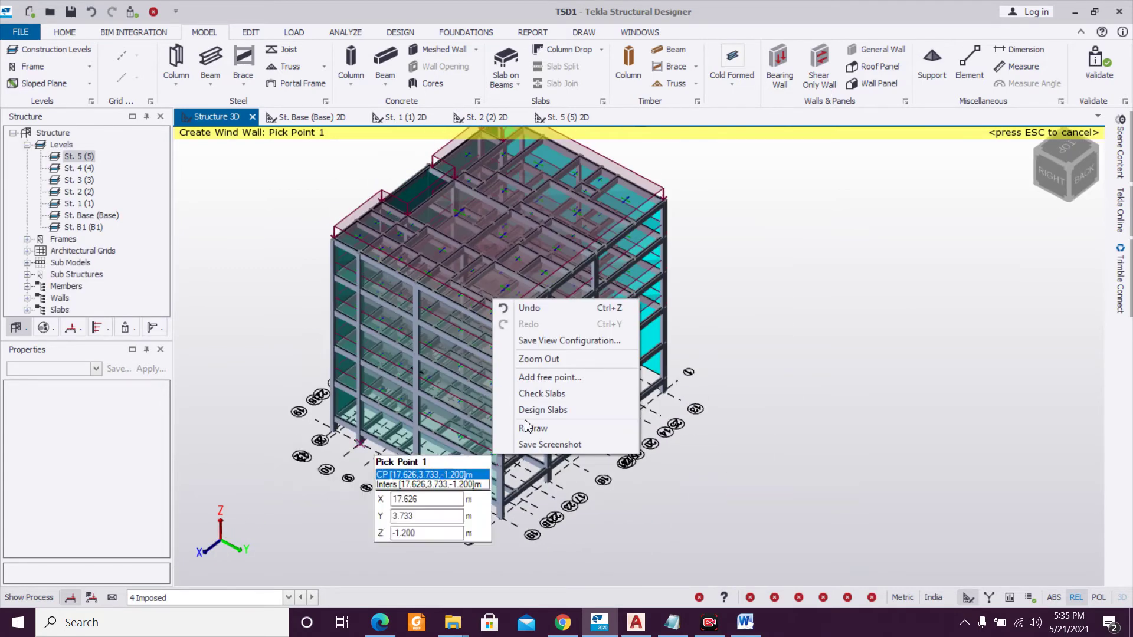
# Create a wind wall over the remaining open side face from its four outer corners, starting at the roof corner at Z 14.500 m.
pyautogui.click(751, 375)
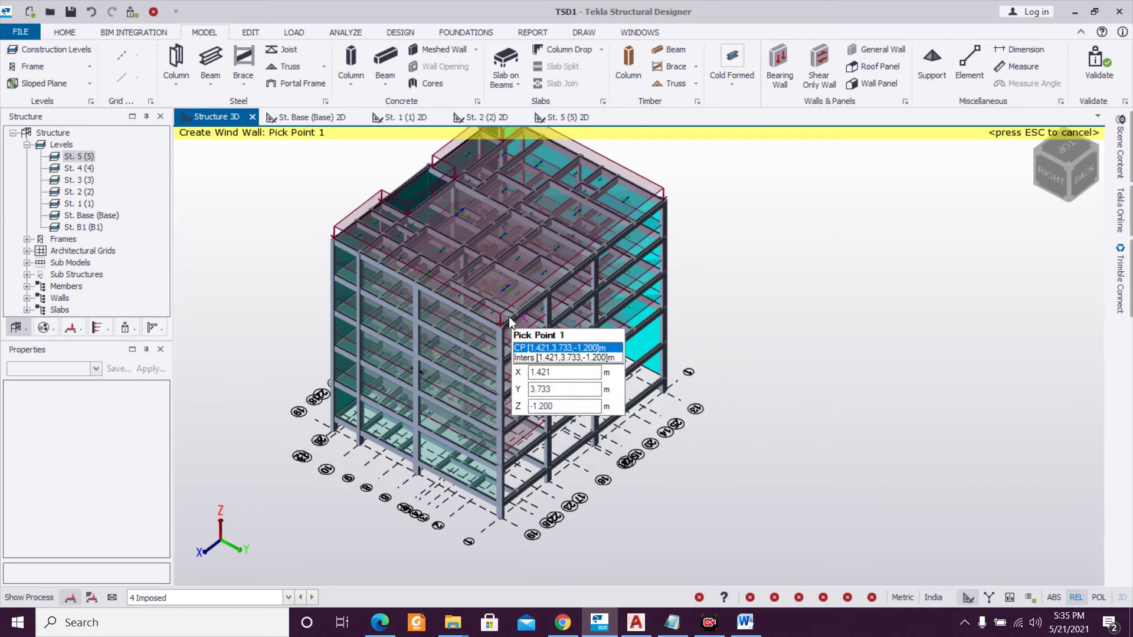
pyautogui.scroll(3, 503, 334)
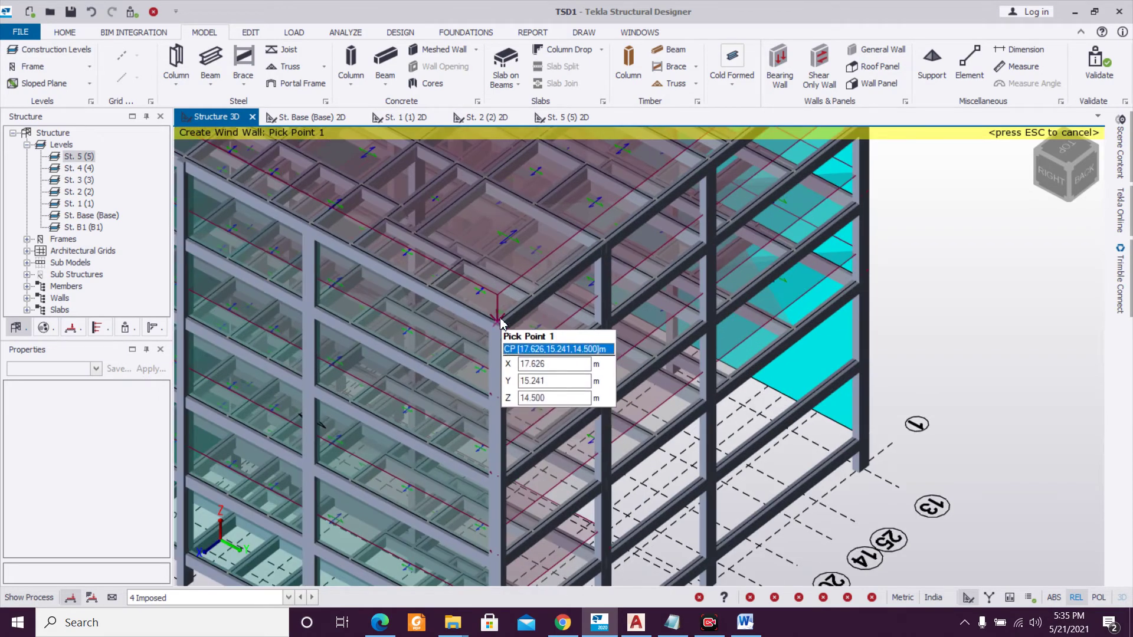
pyautogui.scroll(-3, 583, 335)
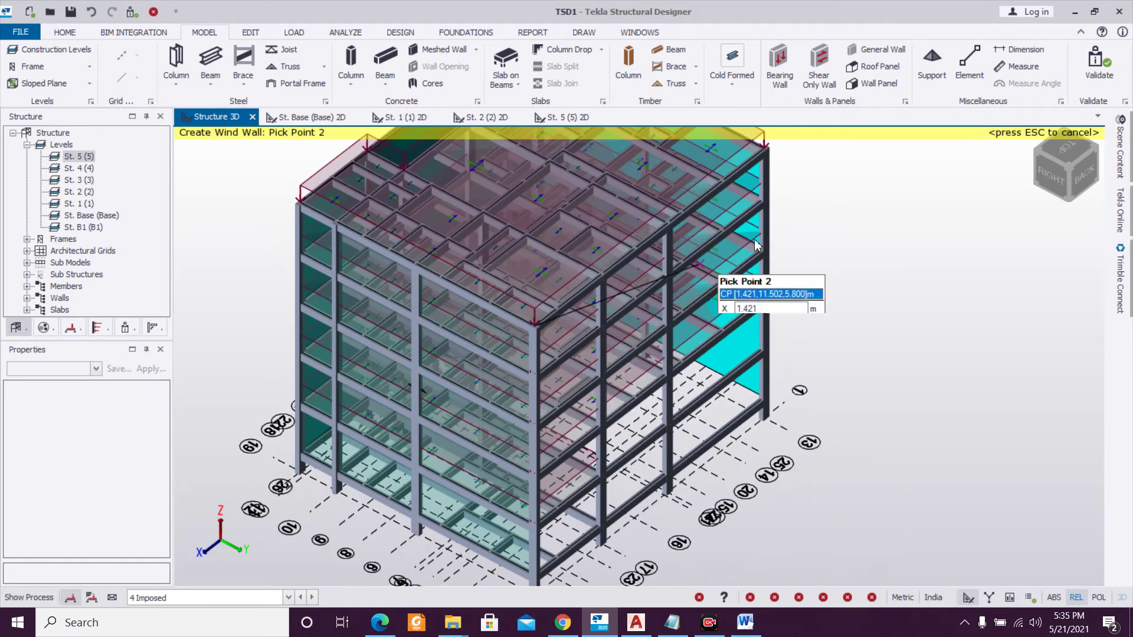
pyautogui.click(765, 152)
pyautogui.click(764, 410)
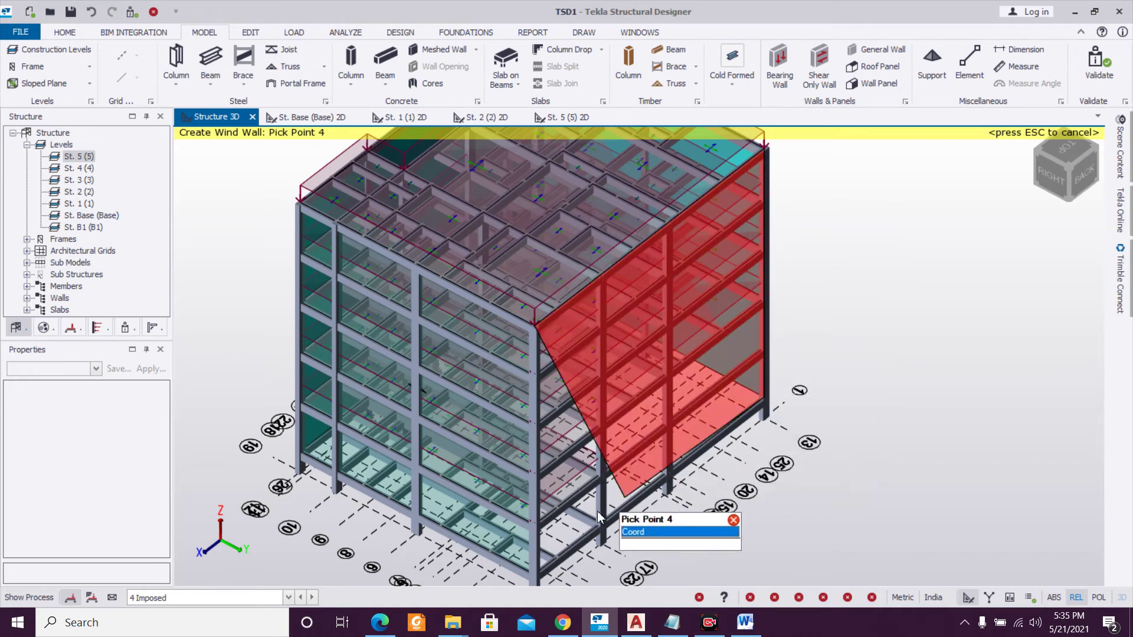
pyautogui.moveTo(546, 552); pyautogui.dragTo(590, 436, button='middle')
pyautogui.click(410, 527)
pyautogui.scroll(-2, 413, 531)
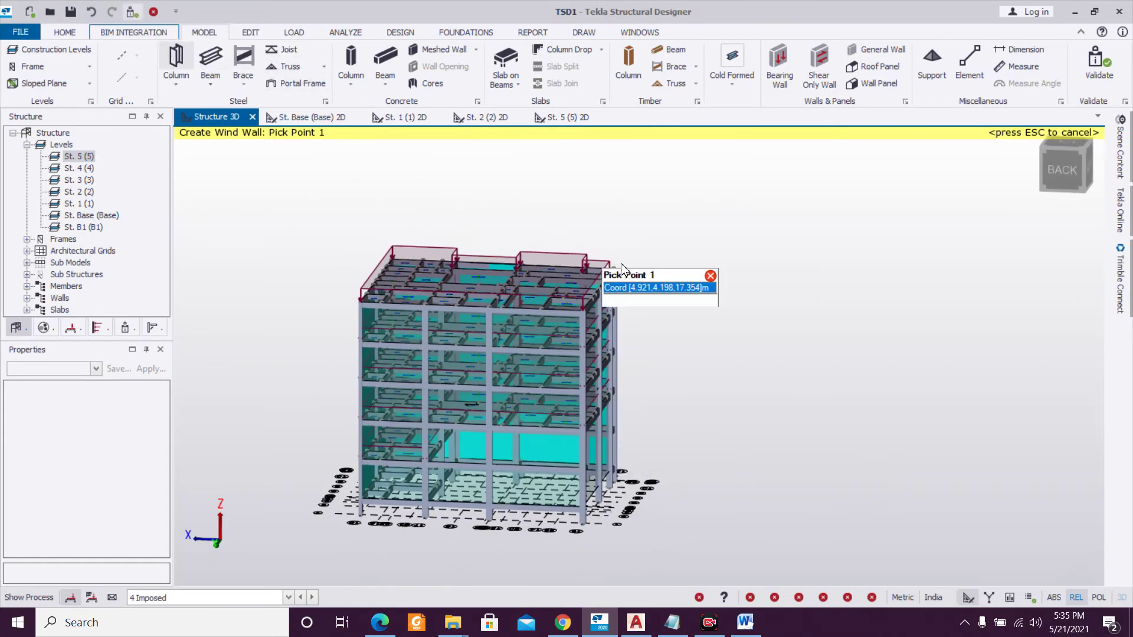
pyautogui.press('Escape')
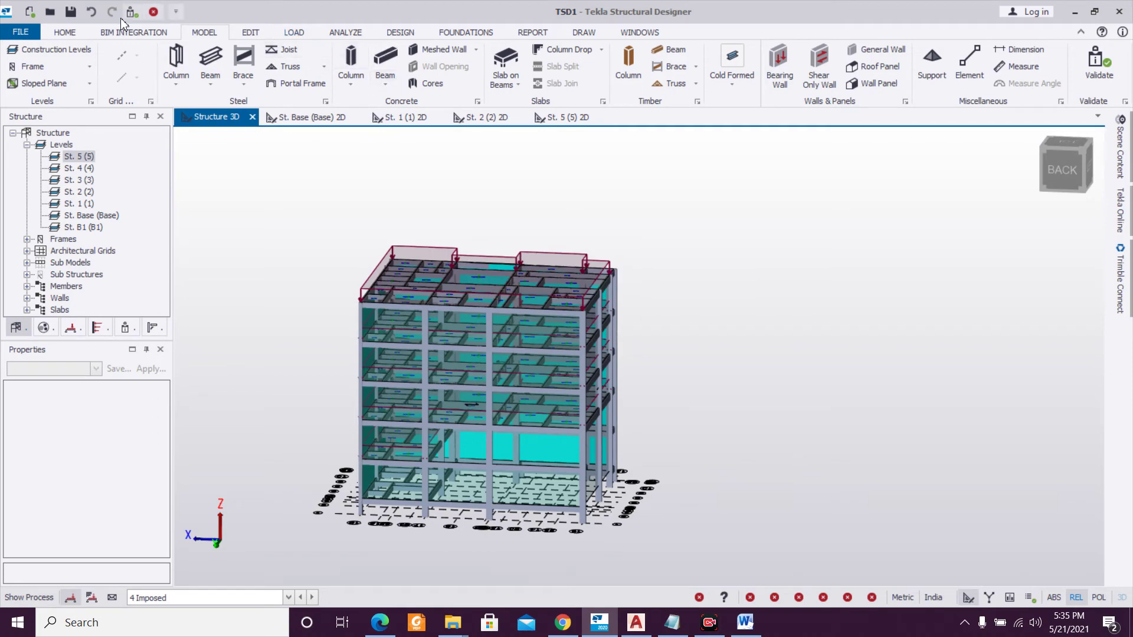
pyautogui.moveTo(346, 435); pyautogui.dragTo(524, 331, button='middle')
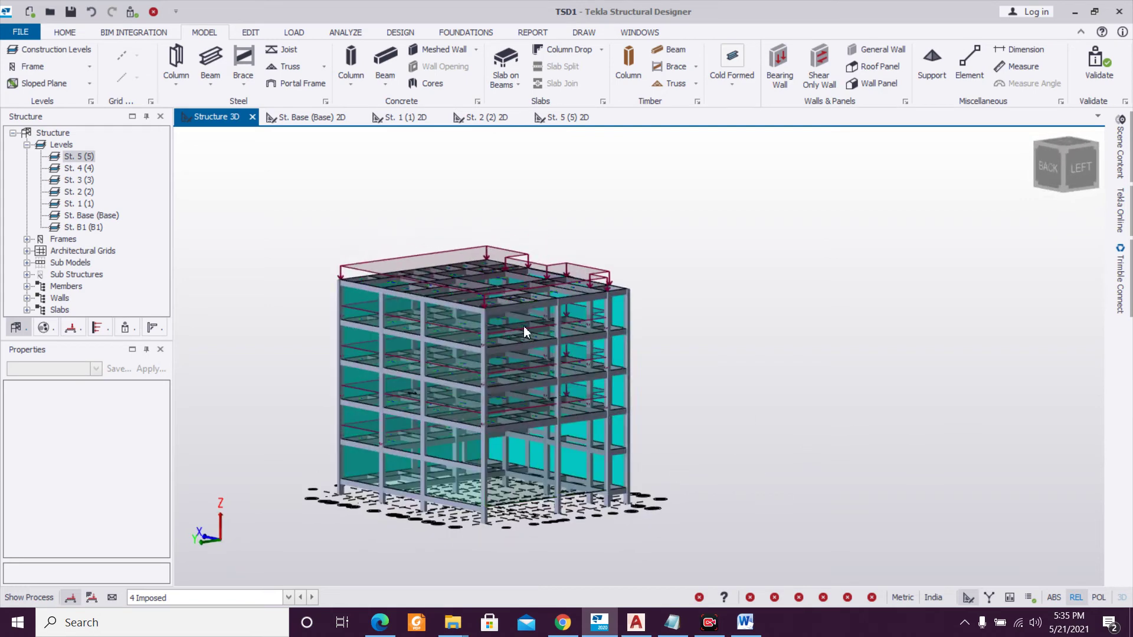
# Start the Seismic Wizard with Code Spectra, ignoring seismic at St. Base and below, and set seismic Zone III and importance factor 1.0.
pyautogui.click(290, 33)
pyautogui.click(380, 84)
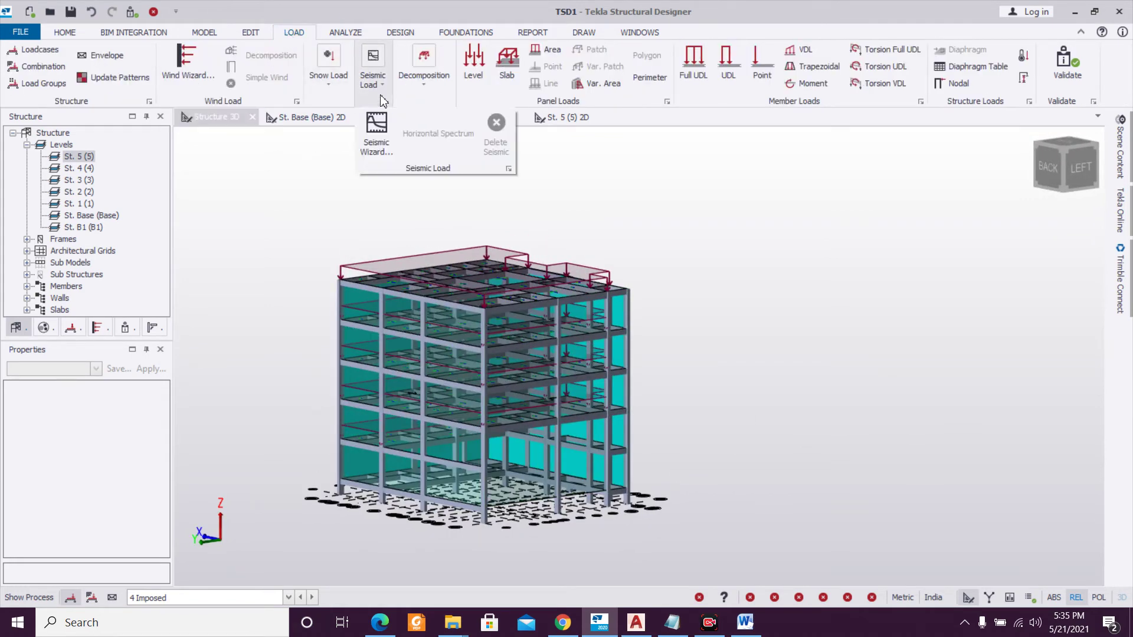
pyautogui.click(369, 147)
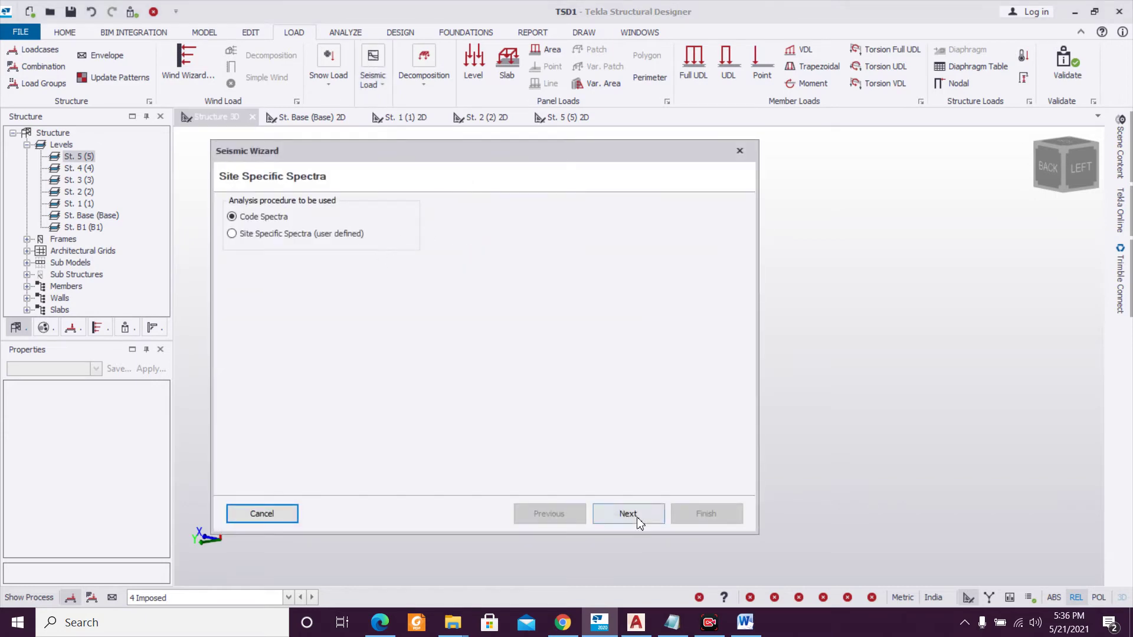
pyautogui.click(628, 513)
pyautogui.click(425, 276)
pyautogui.click(394, 337)
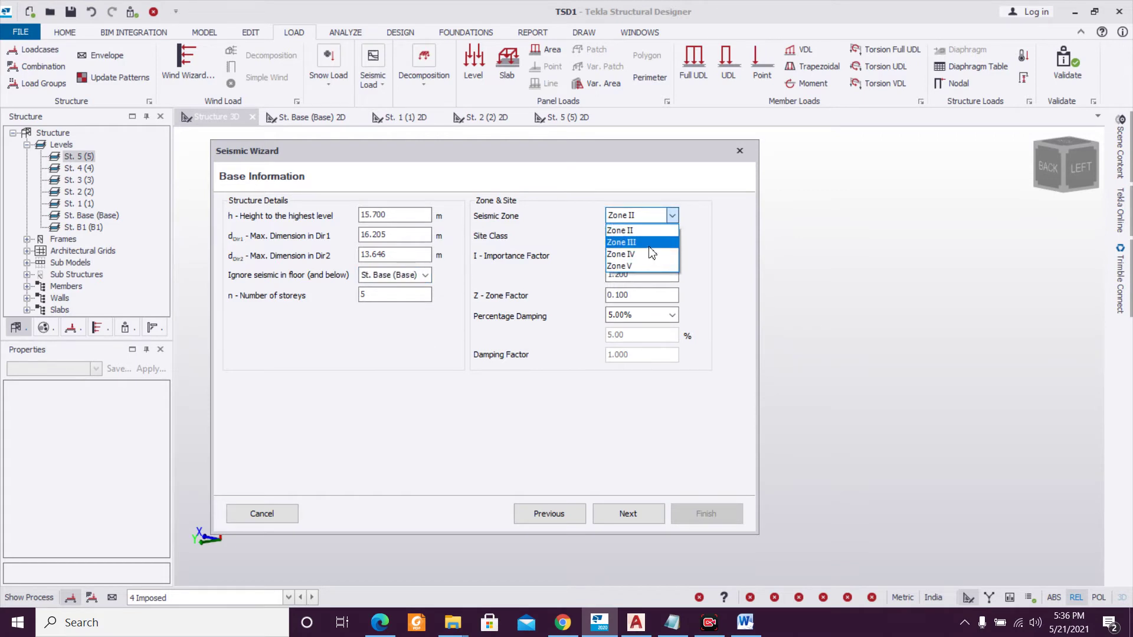
pyautogui.click(651, 243)
pyautogui.click(638, 294)
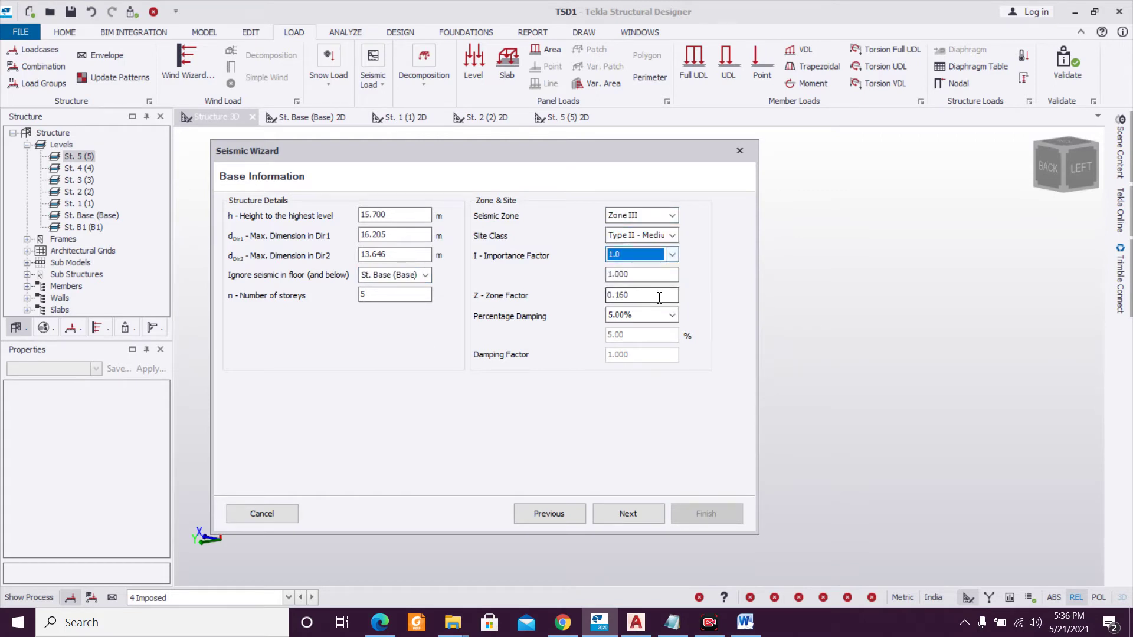
pyautogui.click(615, 511)
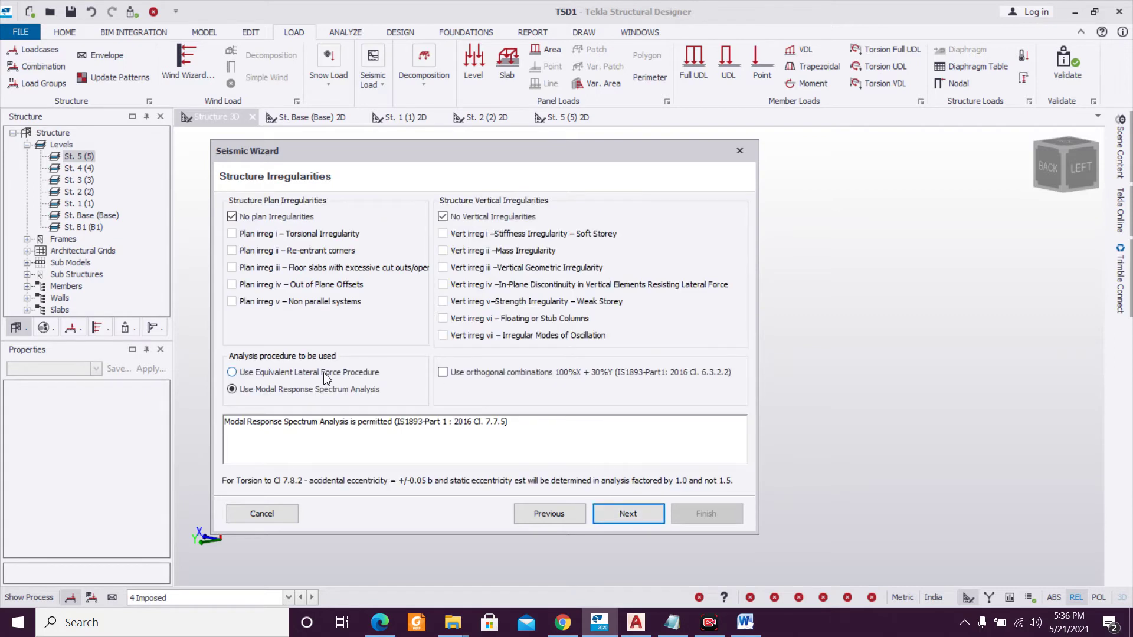
# Accept modal response spectrum analysis and set the fundamental period structure type to RC MRF Buildings without any masonry infills in both directions.
pyautogui.click(628, 513)
pyautogui.click(408, 293)
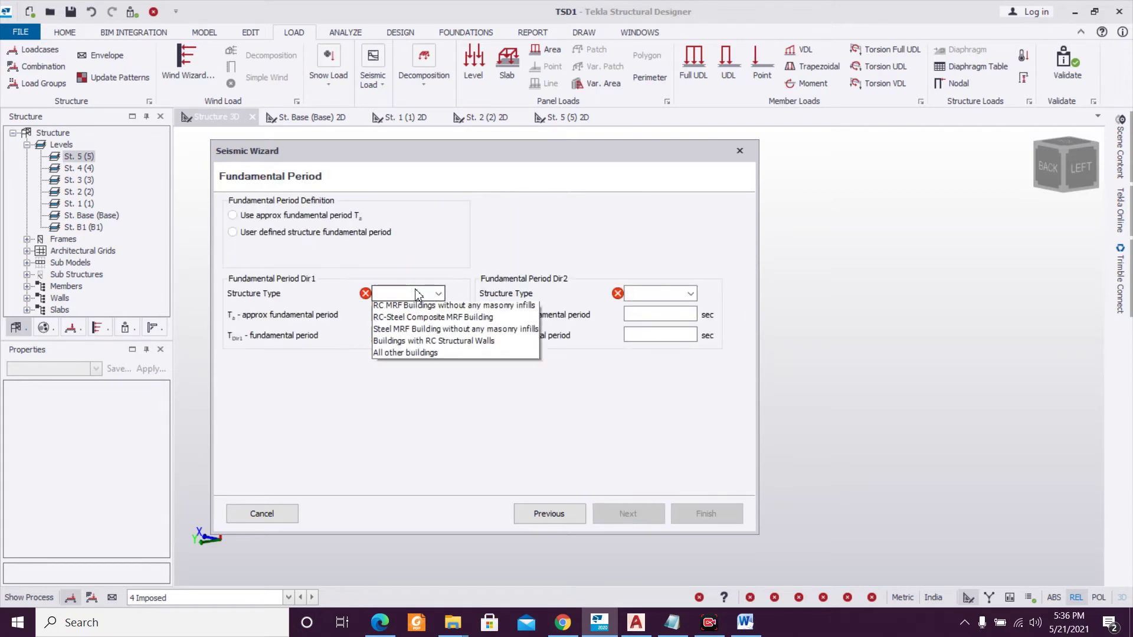
pyautogui.click(409, 309)
pyautogui.click(667, 295)
pyautogui.click(664, 309)
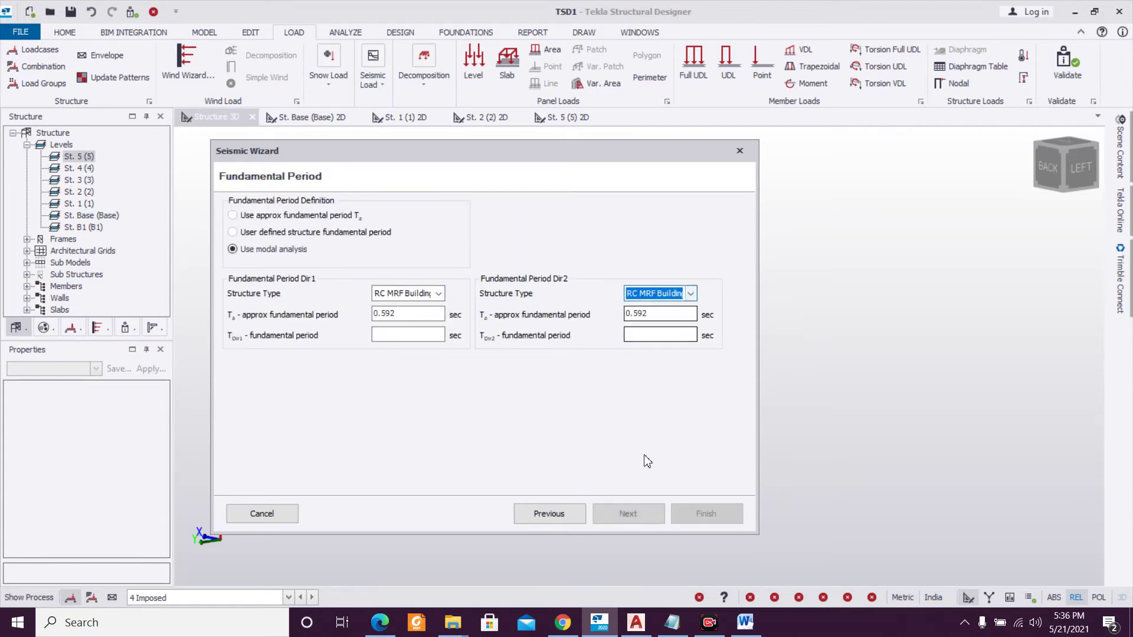
pyautogui.click(631, 517)
# Set the seismic force resisting system to Moment Frame Systems, RC building with OMRF, in both directions.
pyautogui.click(423, 218)
pyautogui.click(422, 231)
pyautogui.click(554, 215)
pyautogui.click(560, 231)
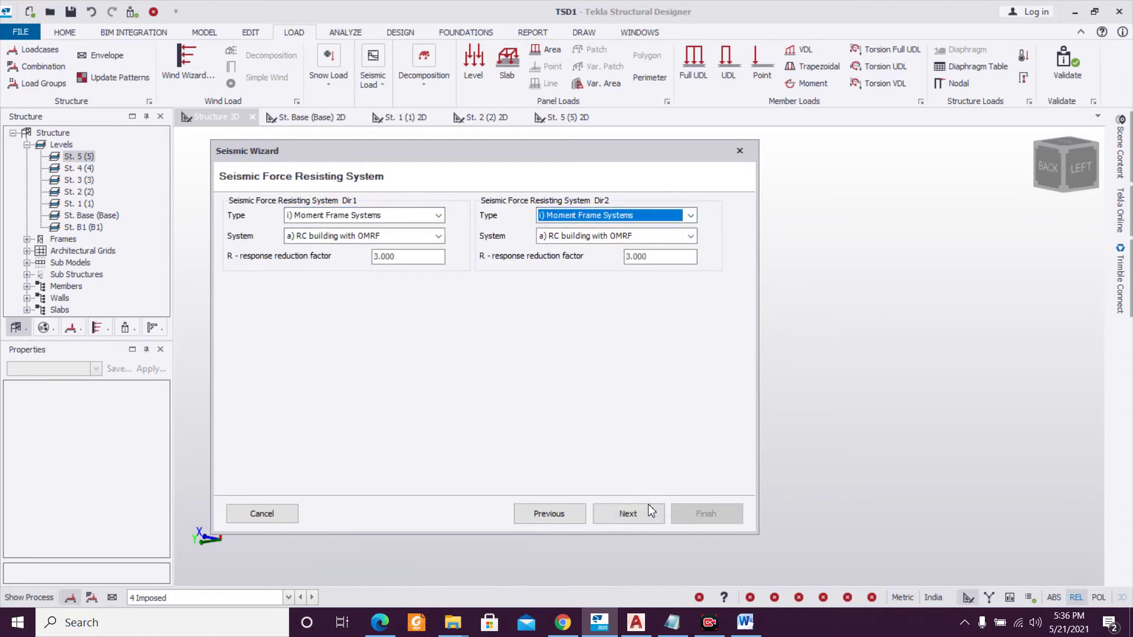
pyautogui.click(646, 513)
# Include the Dead and Services loadcases in the effective seismic weight and finish the seismic definition without localization.
pyautogui.click(447, 208)
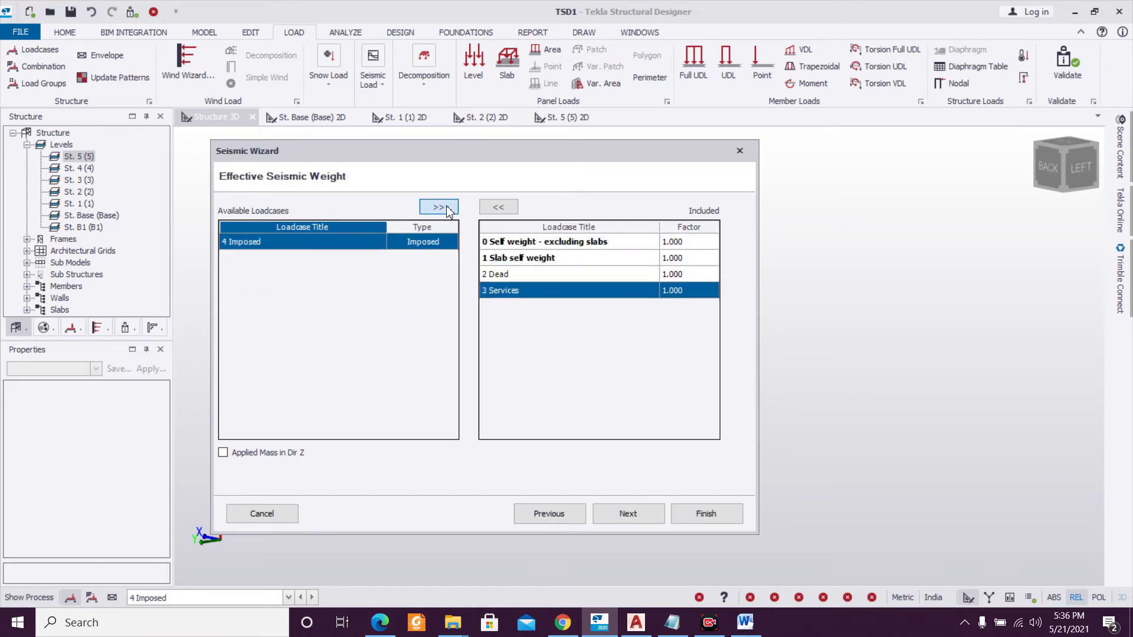
pyautogui.click(627, 514)
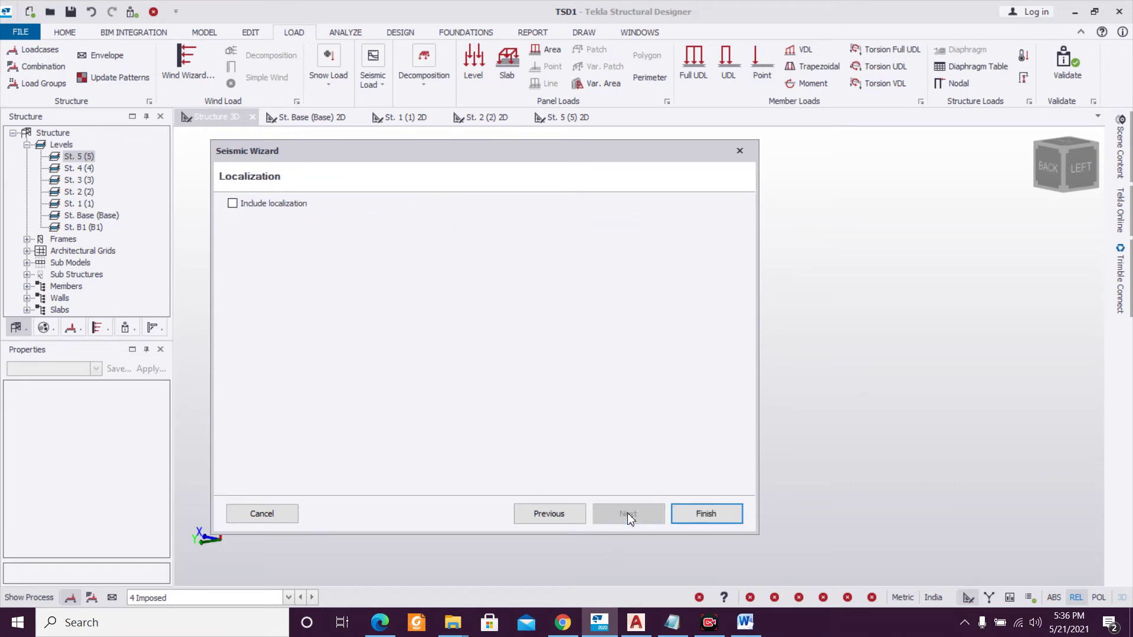
pyautogui.click(692, 522)
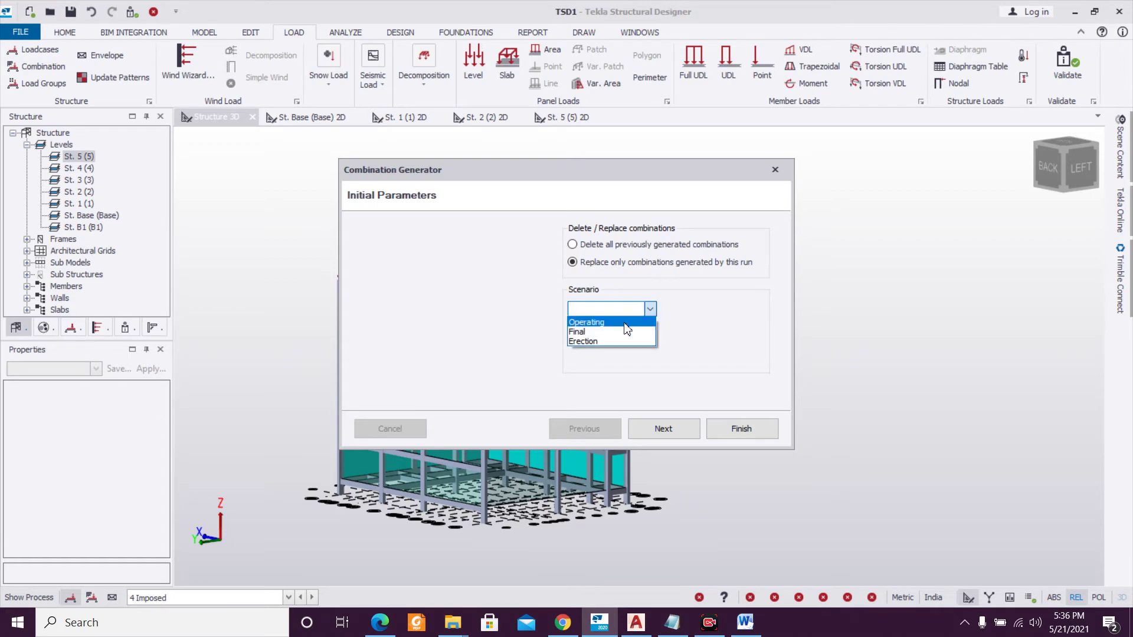
# Generate the seismic load combinations for the Operating scenario with the offered combinations and service factors.
pyautogui.click(652, 434)
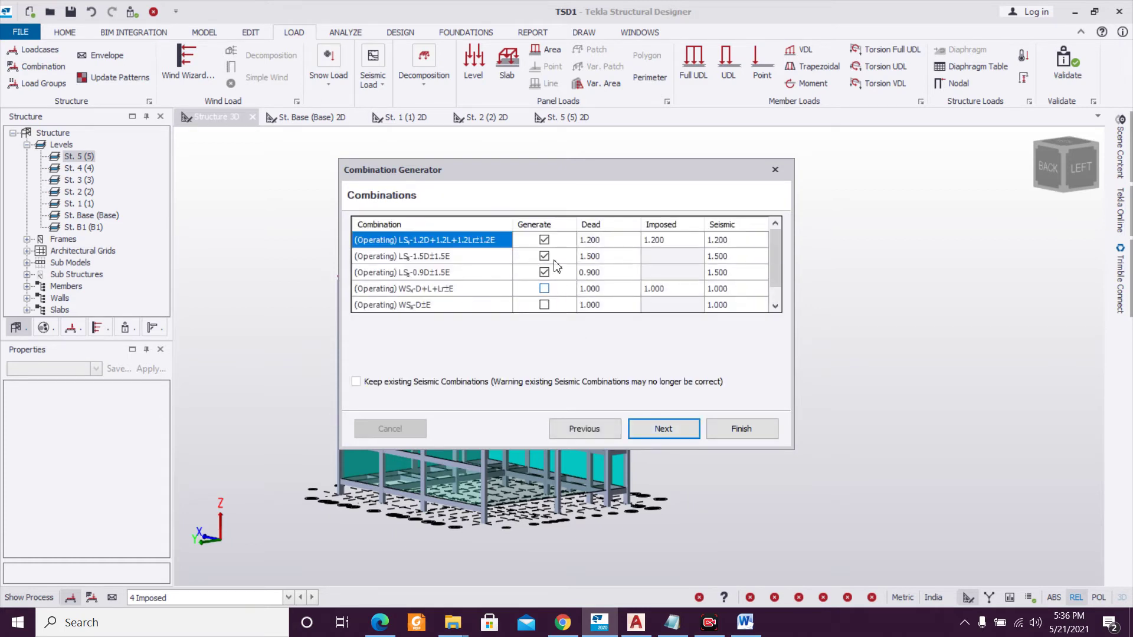
pyautogui.click(684, 435)
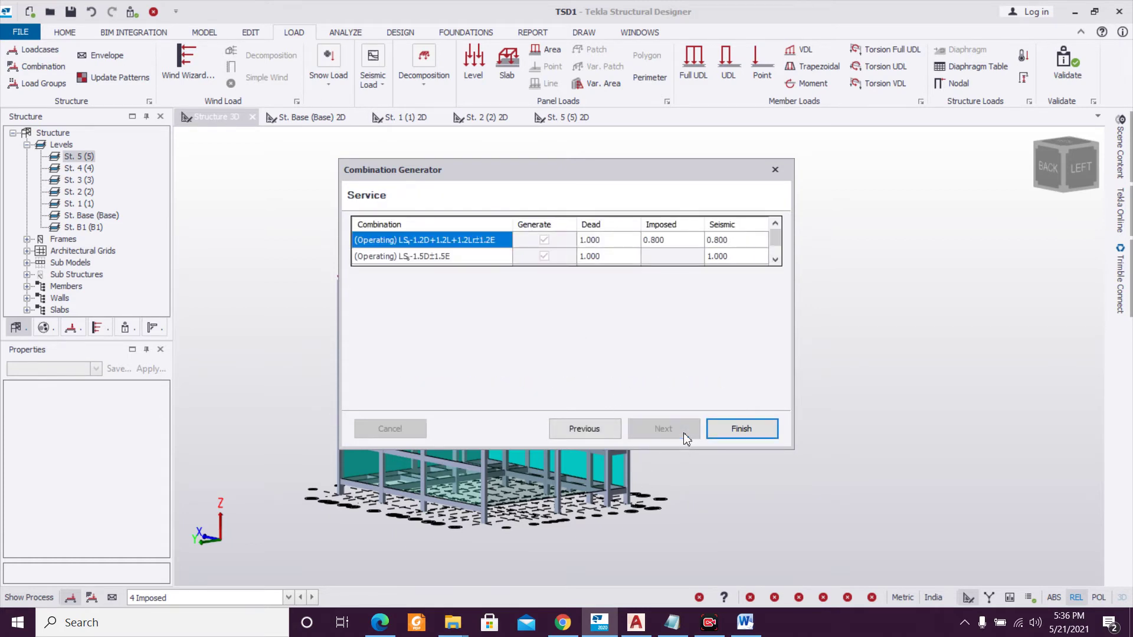
pyautogui.click(745, 430)
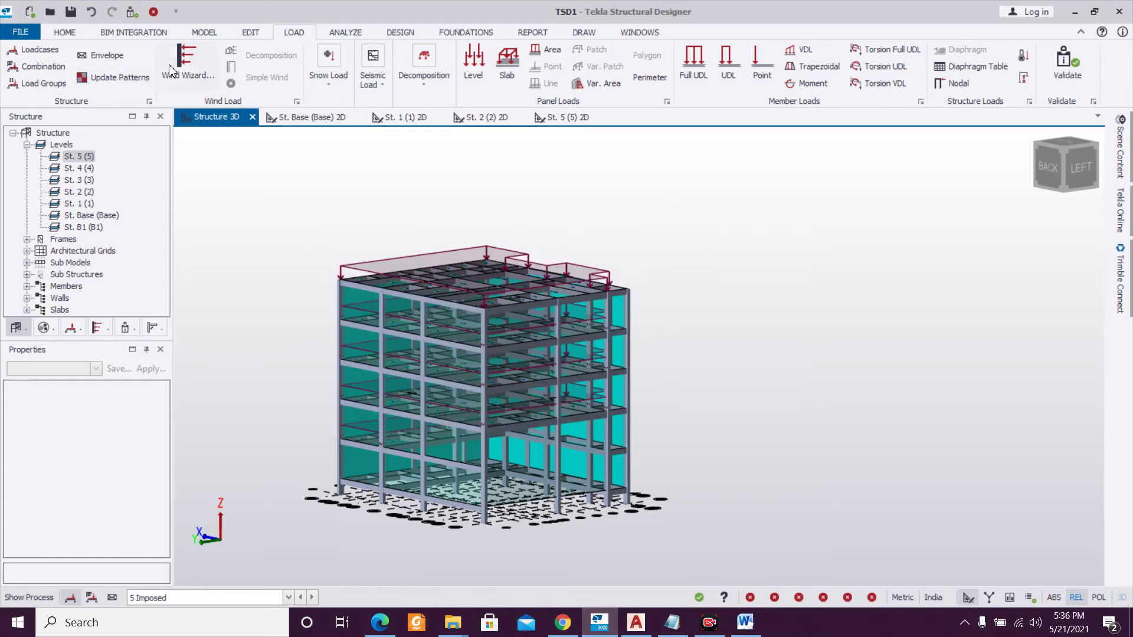
# Define the design wind pressure with a basic wind speed of 50 m/s and terrain category 1, exposed open terrain with few obstructions.
pyautogui.click(187, 62)
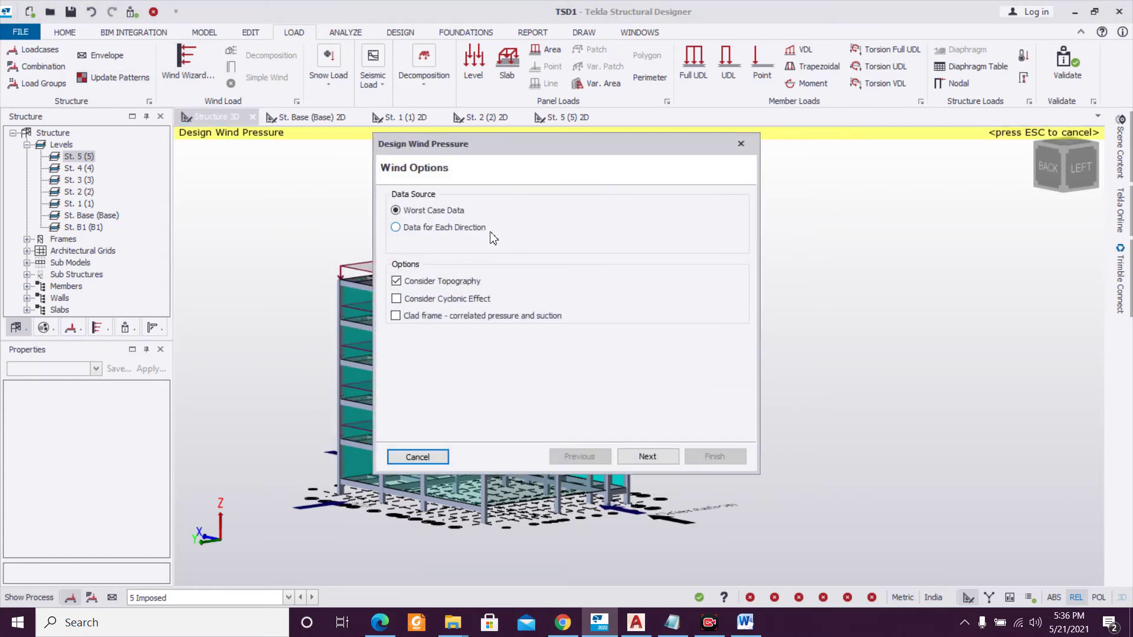
pyautogui.click(649, 458)
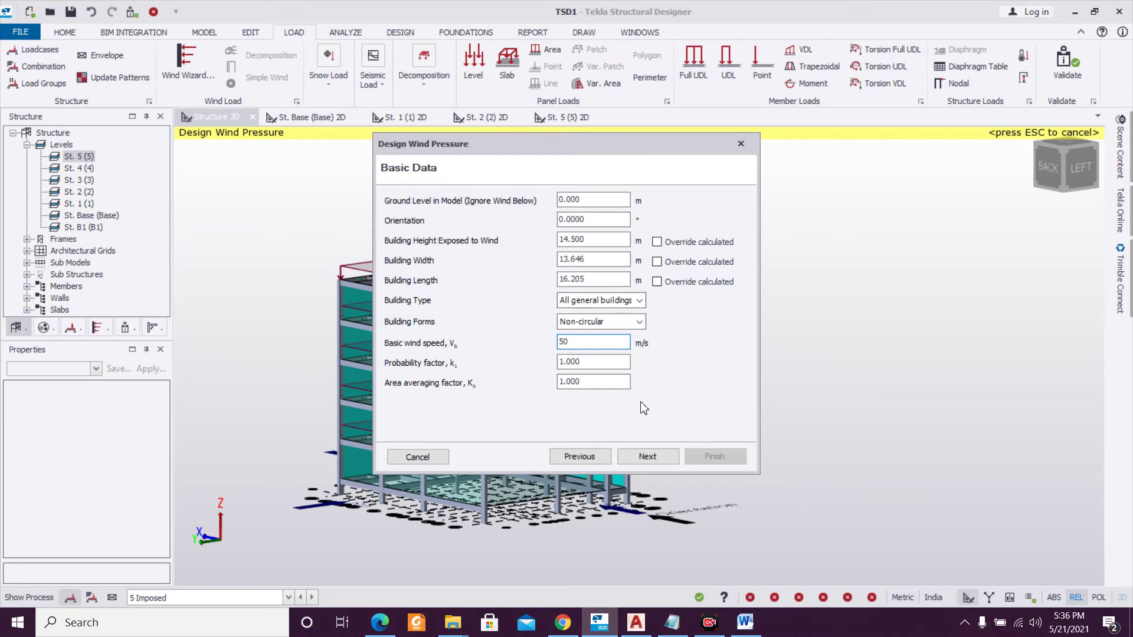
pyautogui.click(649, 458)
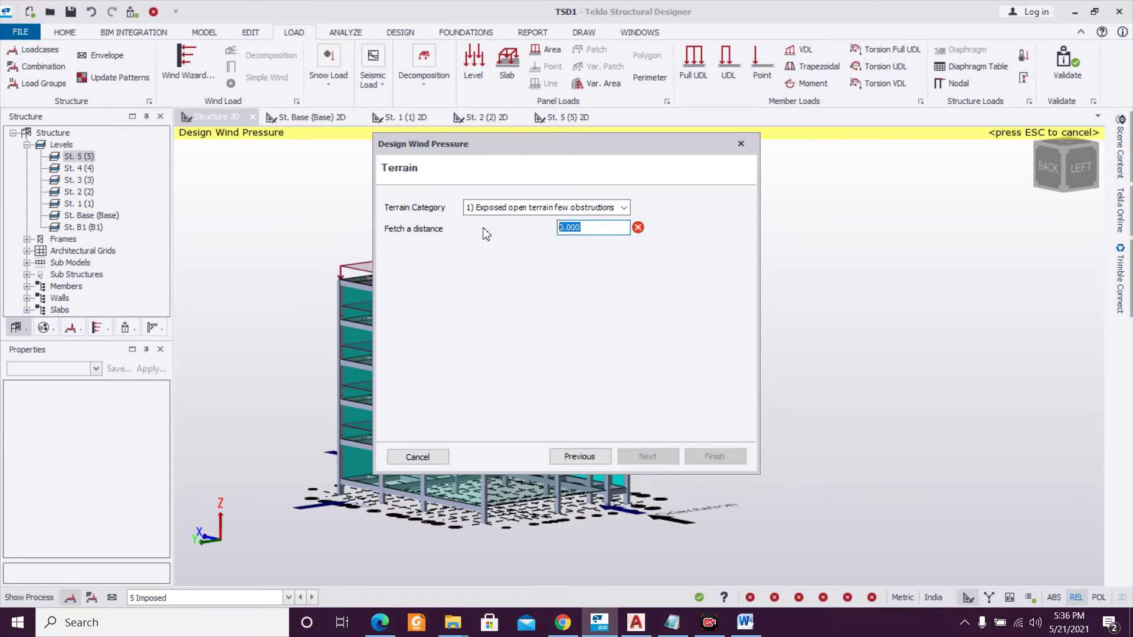
pyautogui.click(647, 458)
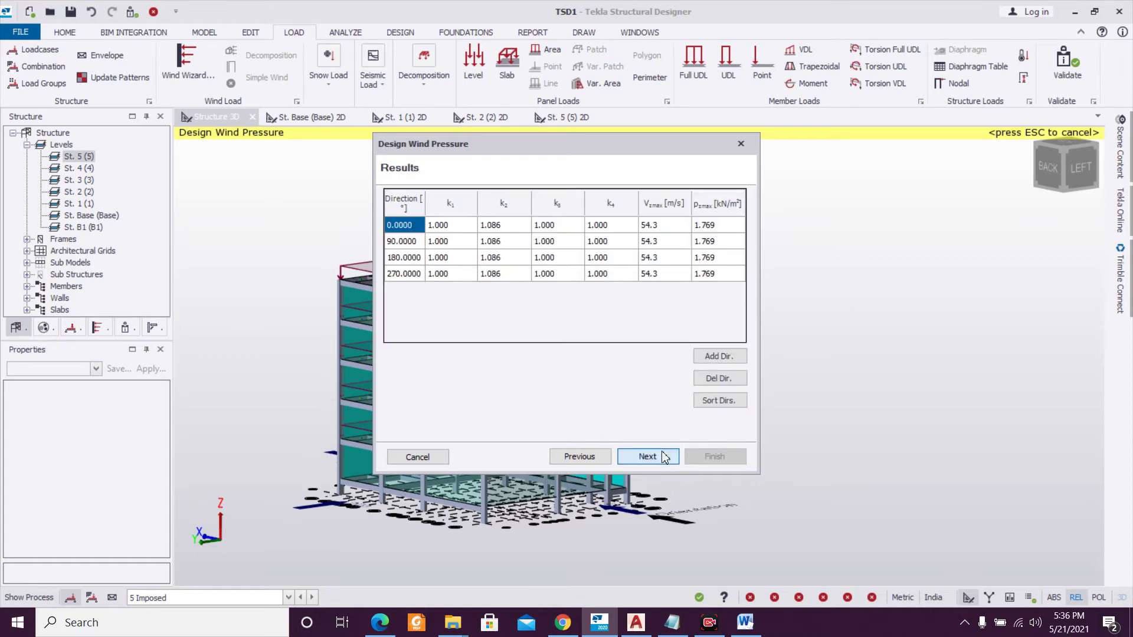
pyautogui.click(647, 456)
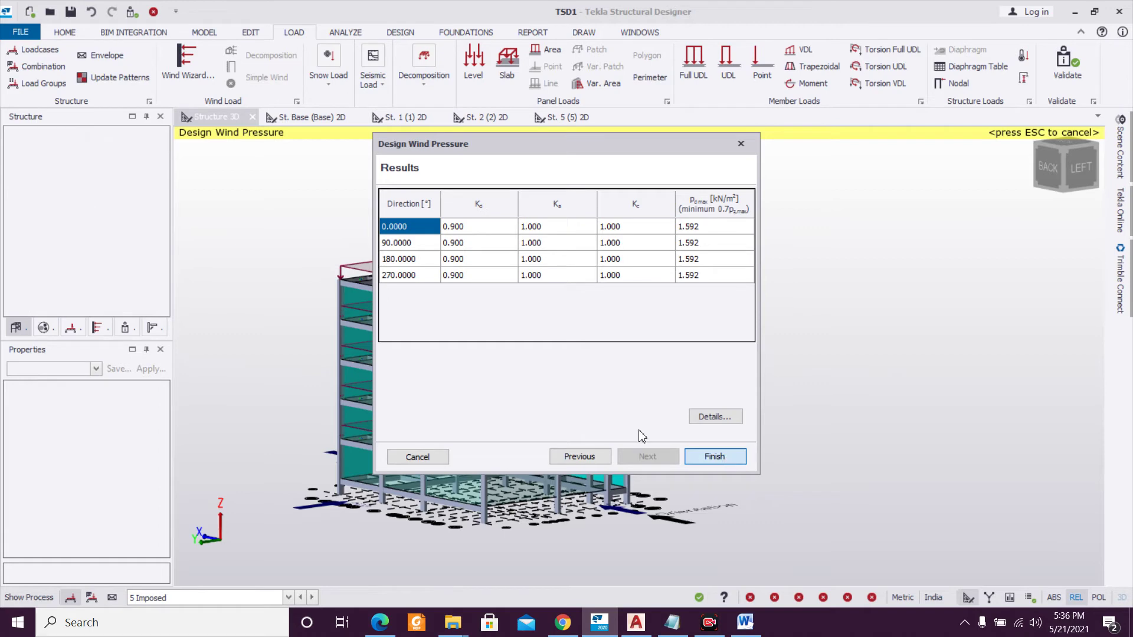
pyautogui.click(706, 456)
# Add four wind loadcases with a Cpi of -0.300.
pyautogui.click(232, 67)
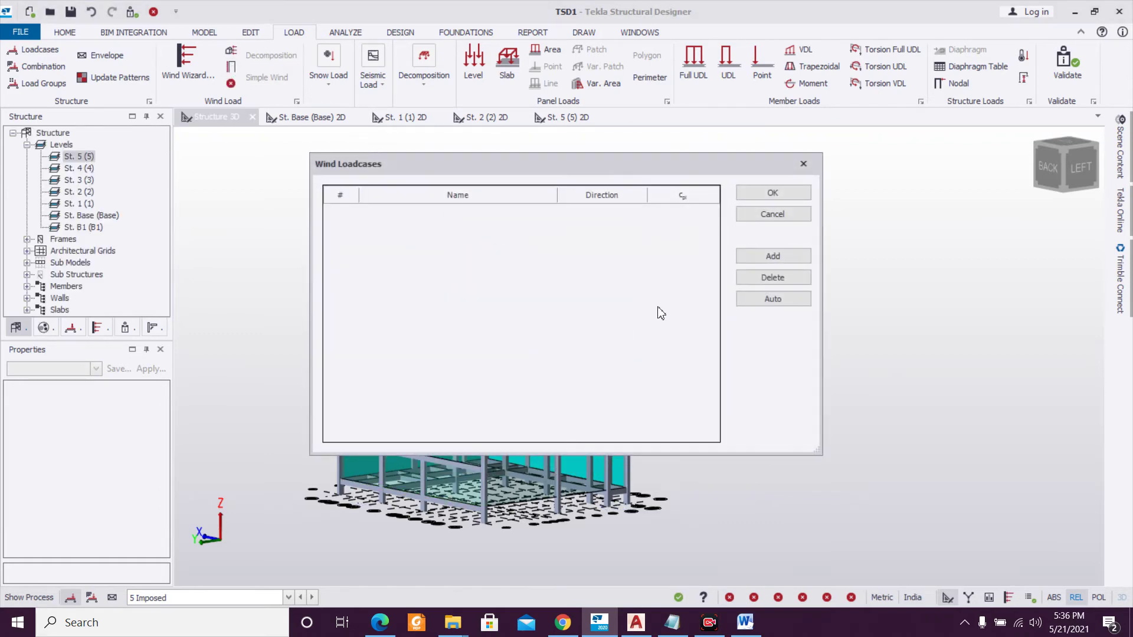
pyautogui.click(794, 260)
pyautogui.click(793, 256)
pyautogui.click(792, 256)
pyautogui.click(793, 256)
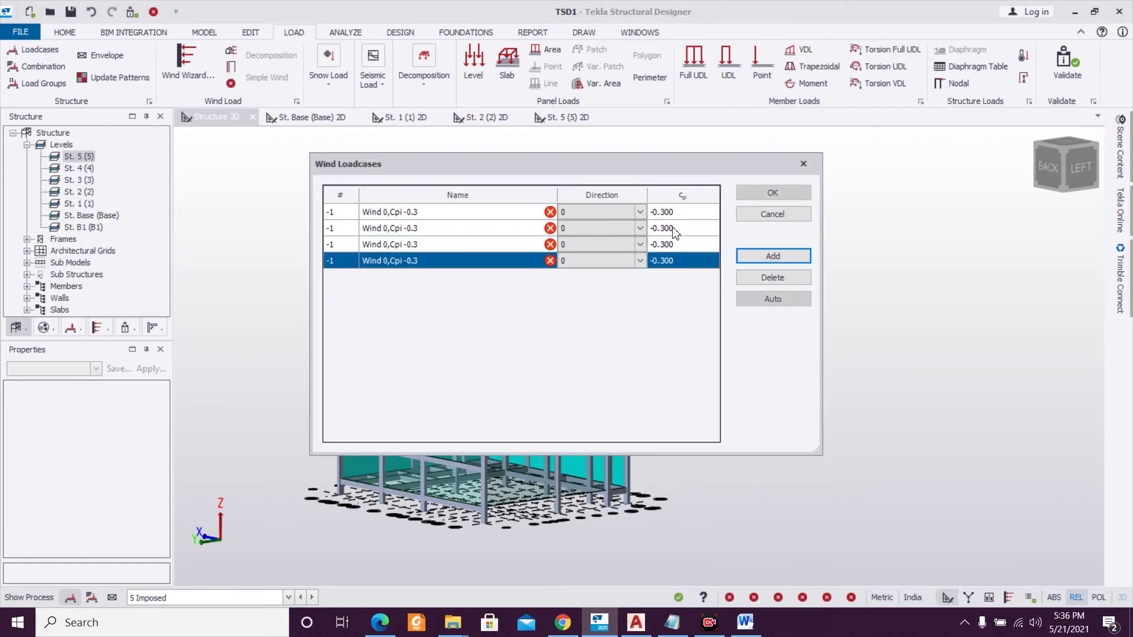
# Set the directions of the second, third and fourth wind loadcases to 90, 180 and 270 and accept the loadcases.
pyautogui.click(638, 228)
pyautogui.click(627, 255)
pyautogui.click(638, 244)
pyautogui.click(627, 282)
pyautogui.click(639, 261)
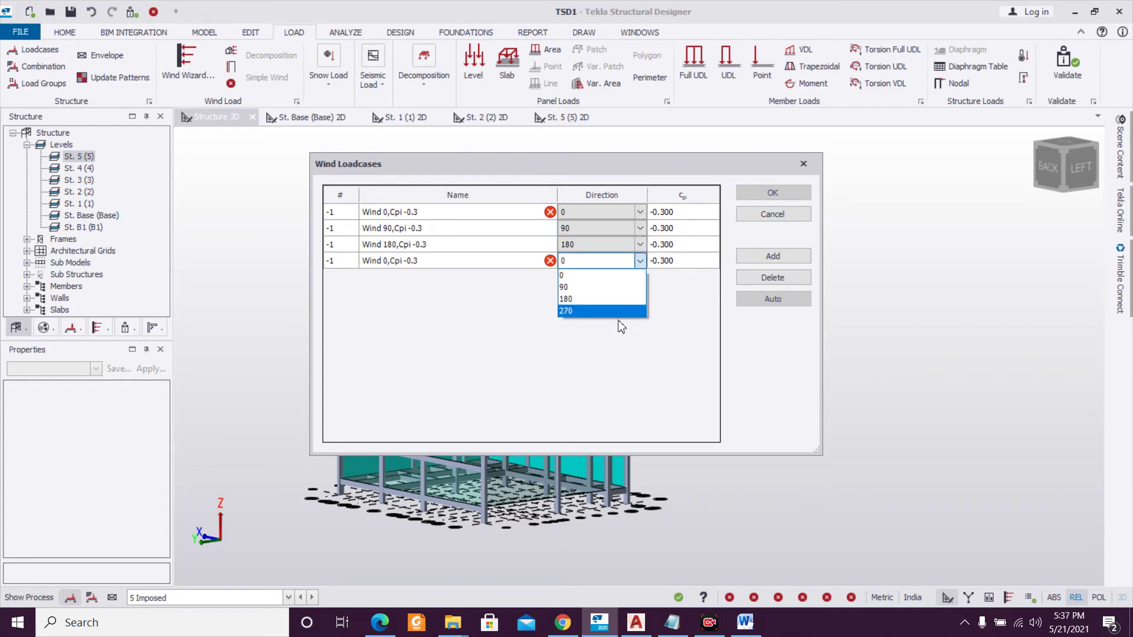
pyautogui.click(619, 312)
pyautogui.click(761, 194)
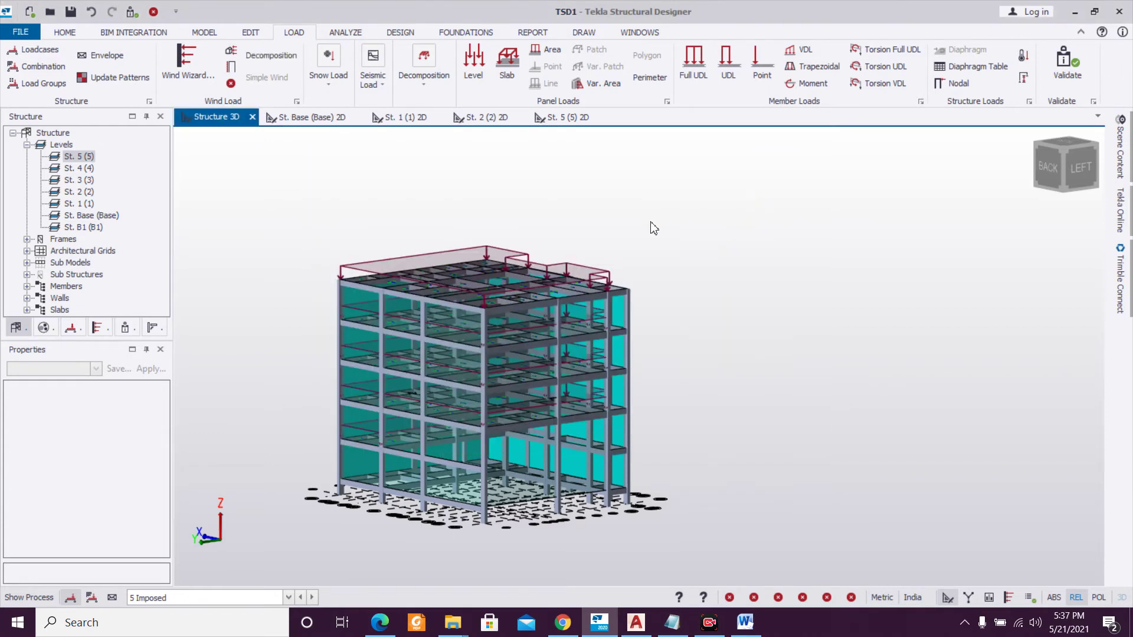
# Regenerate all load combinations for the Operating scenario, replacing the previously generated ones and including the 1.5D combination with the wind and seismic ones.
pyautogui.click(65, 67)
pyautogui.click(911, 494)
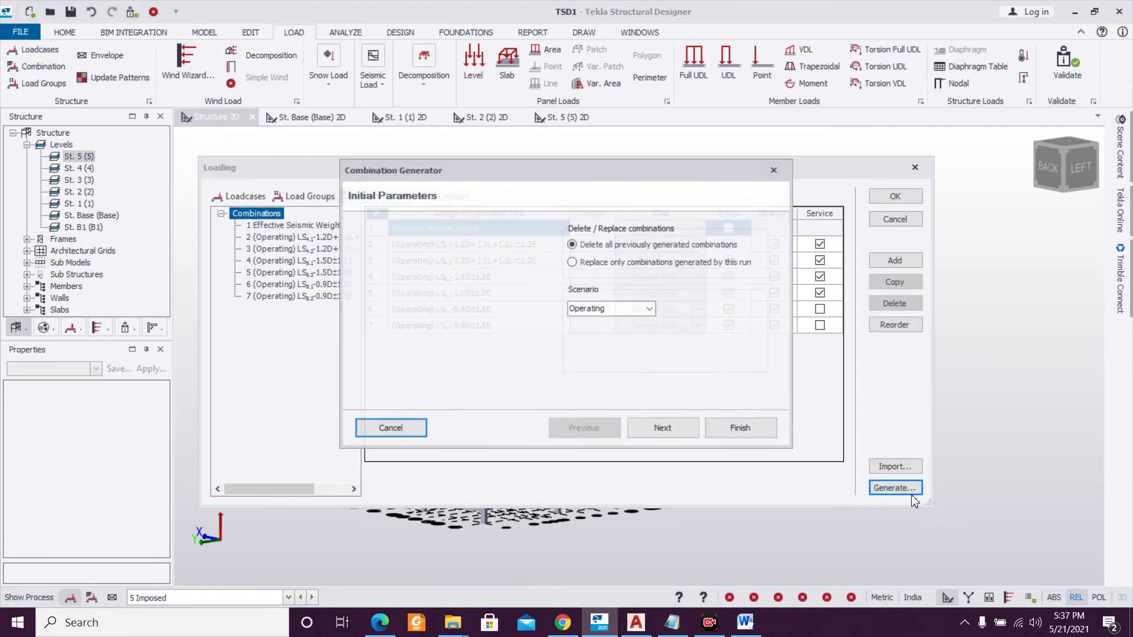
pyautogui.click(656, 429)
pyautogui.click(517, 240)
pyautogui.scroll(-3, 654, 427)
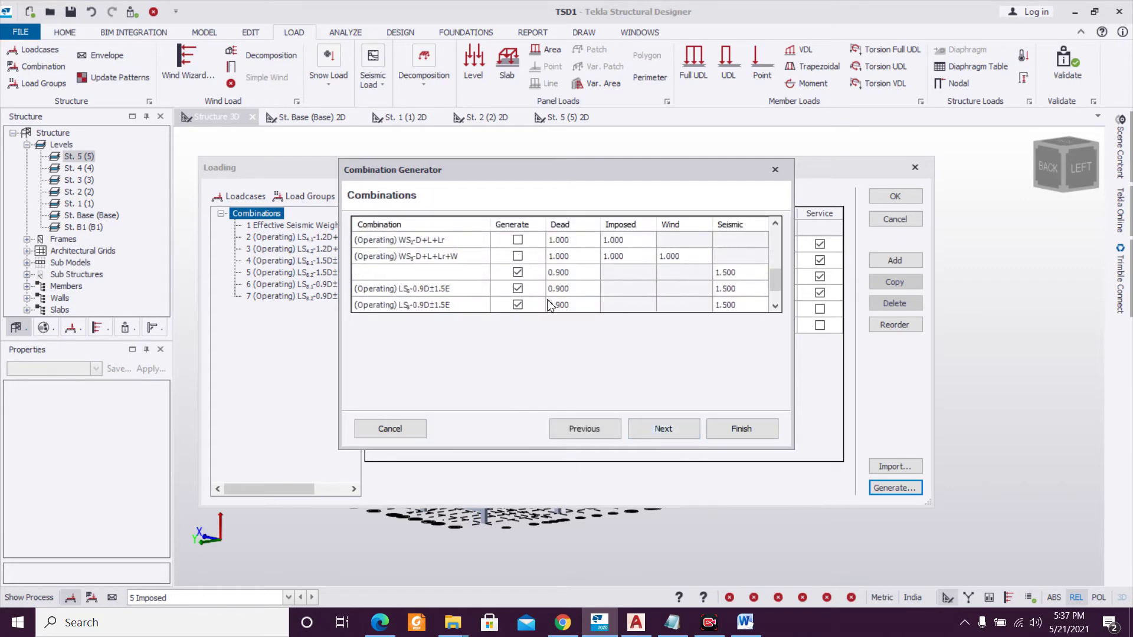
pyautogui.click(654, 428)
pyautogui.click(654, 428)
pyautogui.click(742, 429)
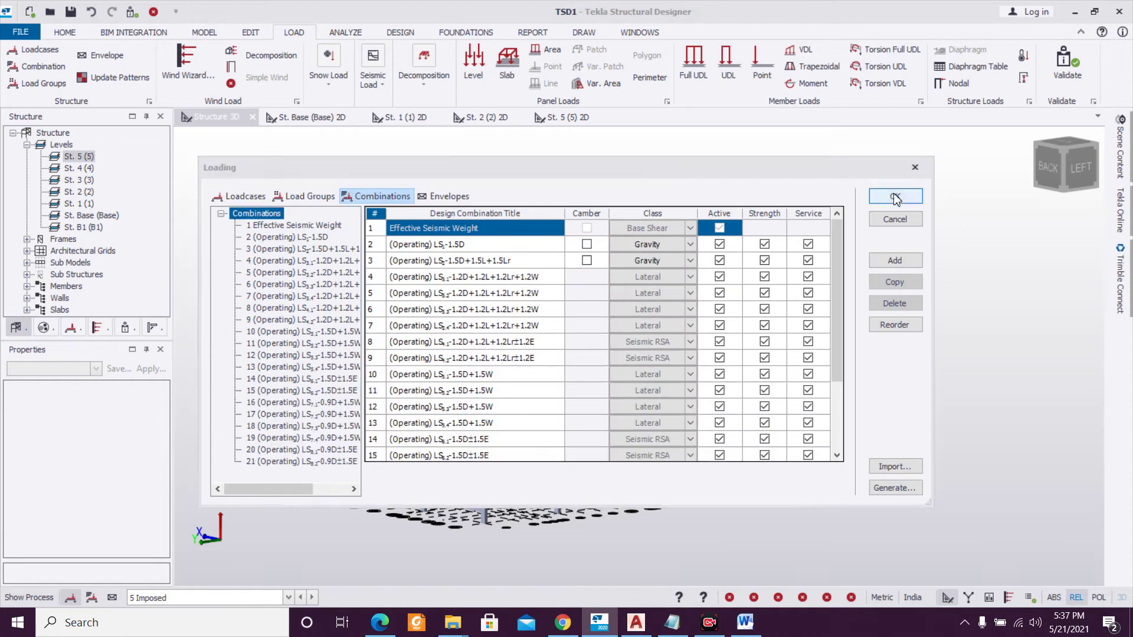
pyautogui.click(895, 196)
pyautogui.moveTo(693, 247); pyautogui.dragTo(816, 253, button='middle')
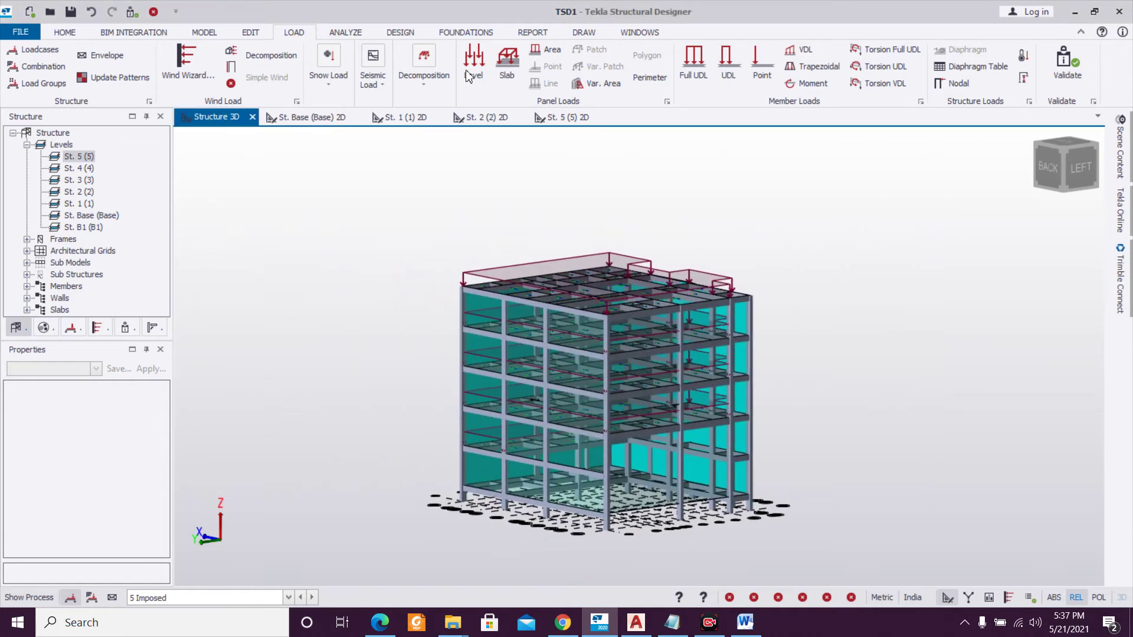
pyautogui.click(132, 16)
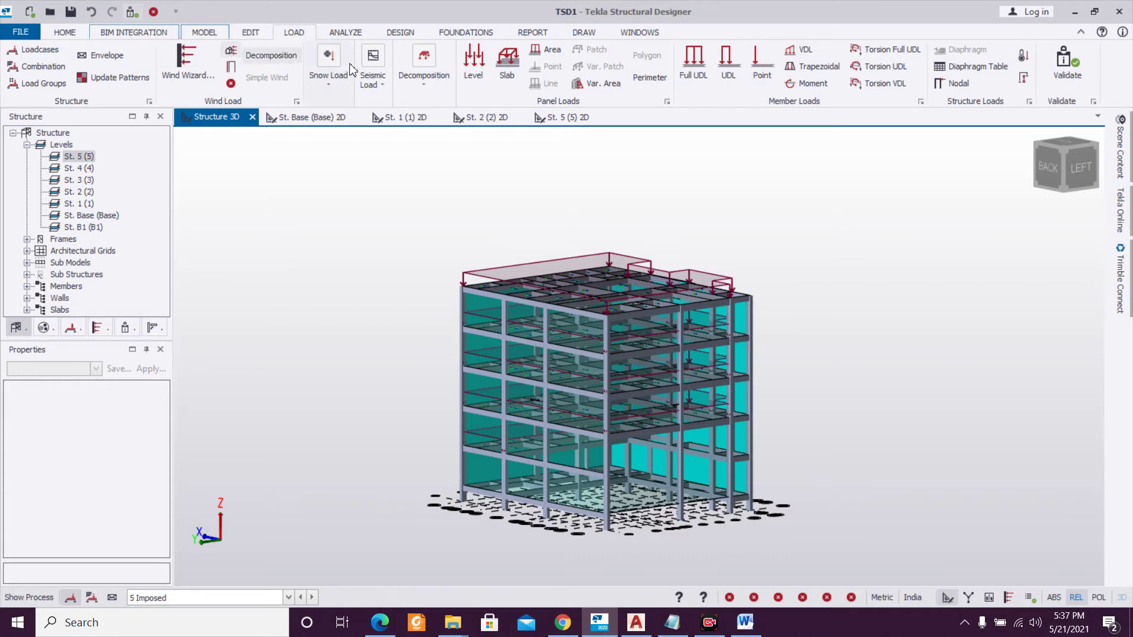
# Try to run the static analysis and design for all members of the building.
pyautogui.click(399, 31)
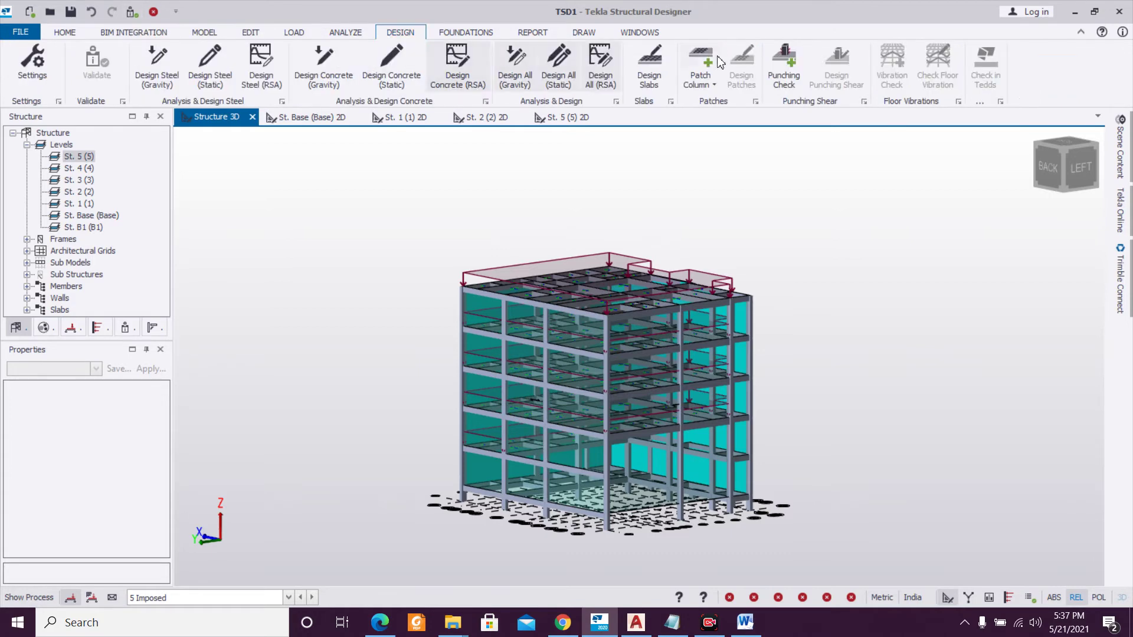
pyautogui.click(559, 71)
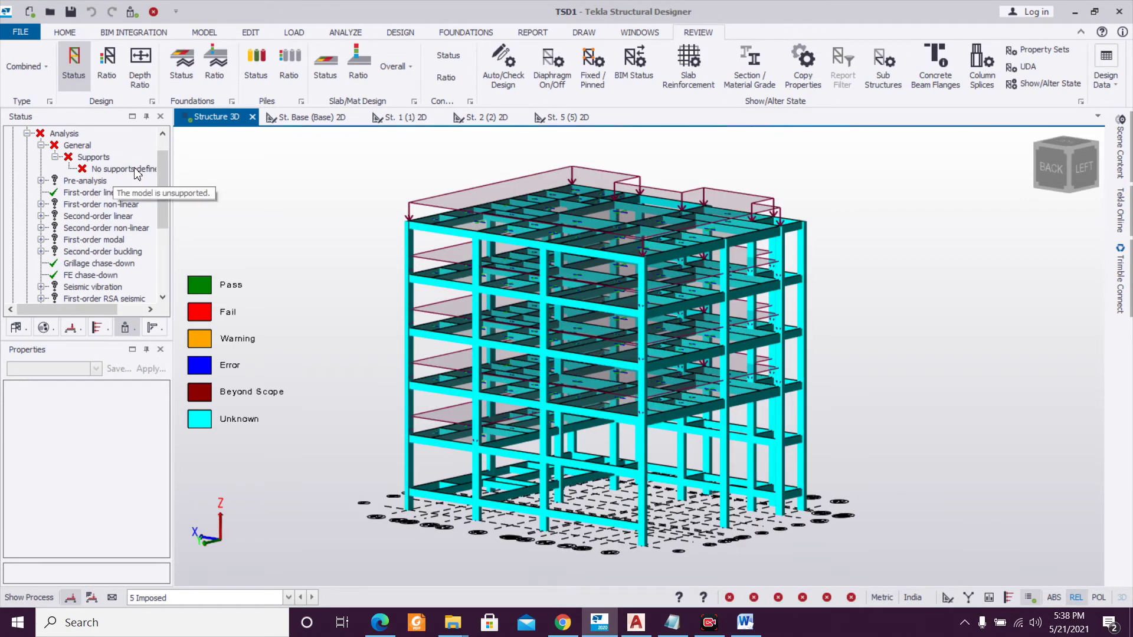
pyautogui.click(247, 33)
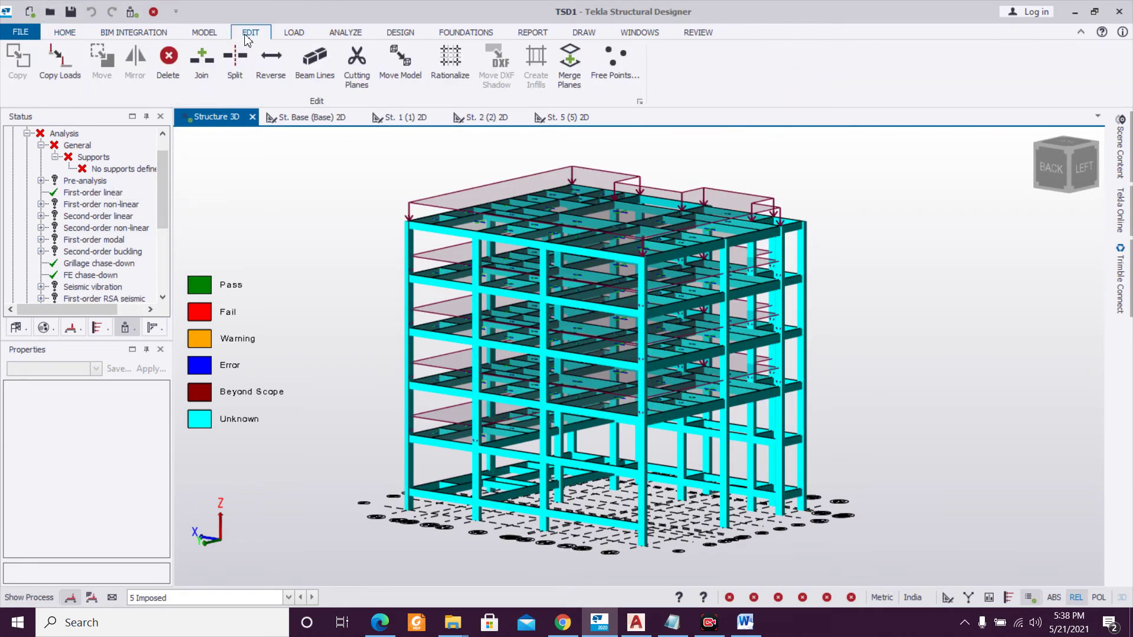
pyautogui.click(205, 32)
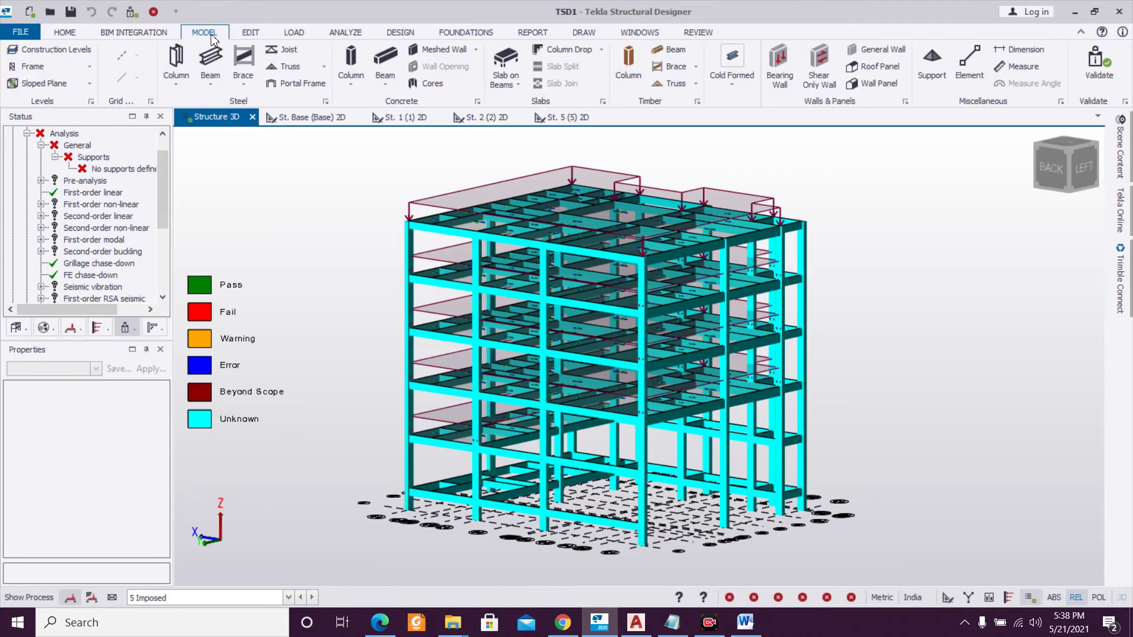
pyautogui.click(932, 64)
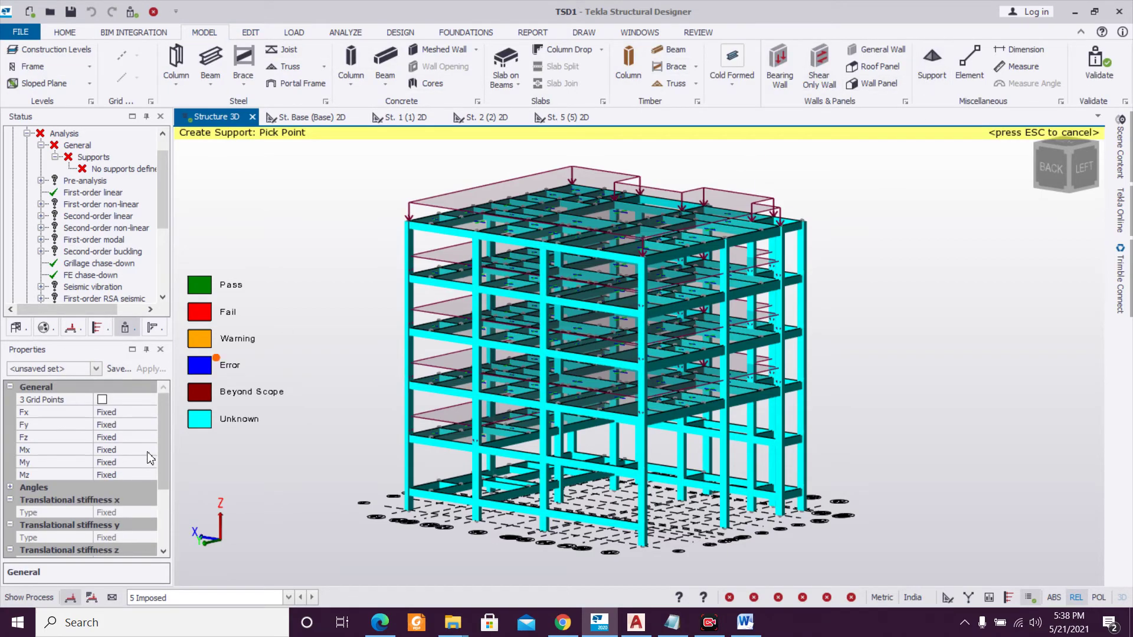
pyautogui.scroll(-3, 241, 466)
pyautogui.scroll(4, 398, 513)
pyautogui.moveTo(427, 522); pyautogui.dragTo(457, 486, button='right')
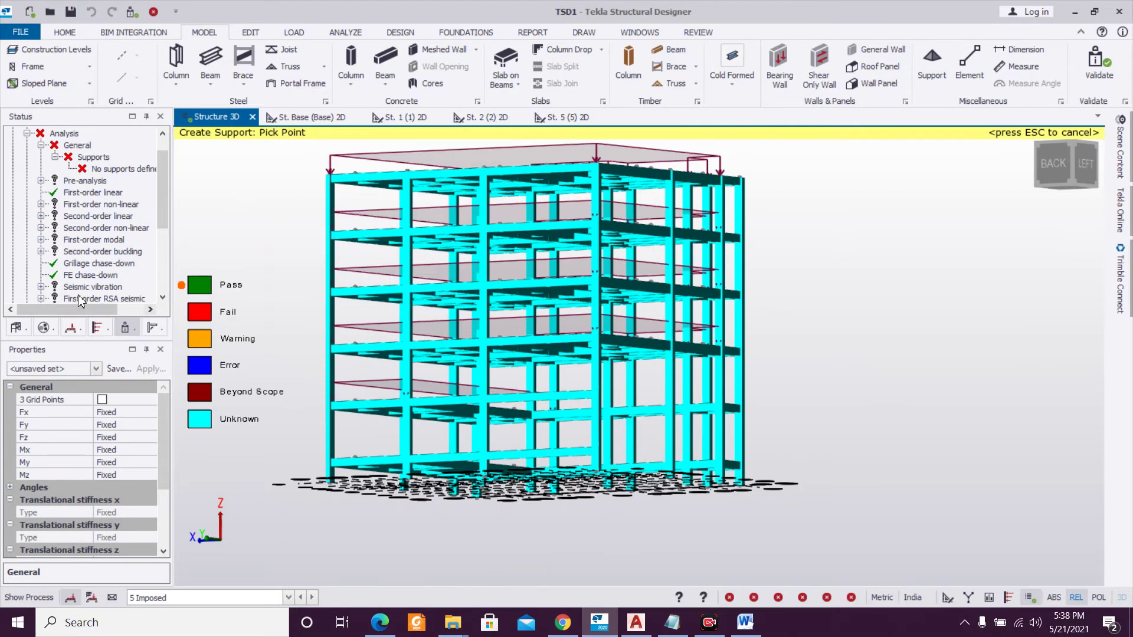
pyautogui.scroll(-1, 81, 301)
# Open the 2D plan of level St. B1 and select all the columns in it.
pyautogui.click(16, 327)
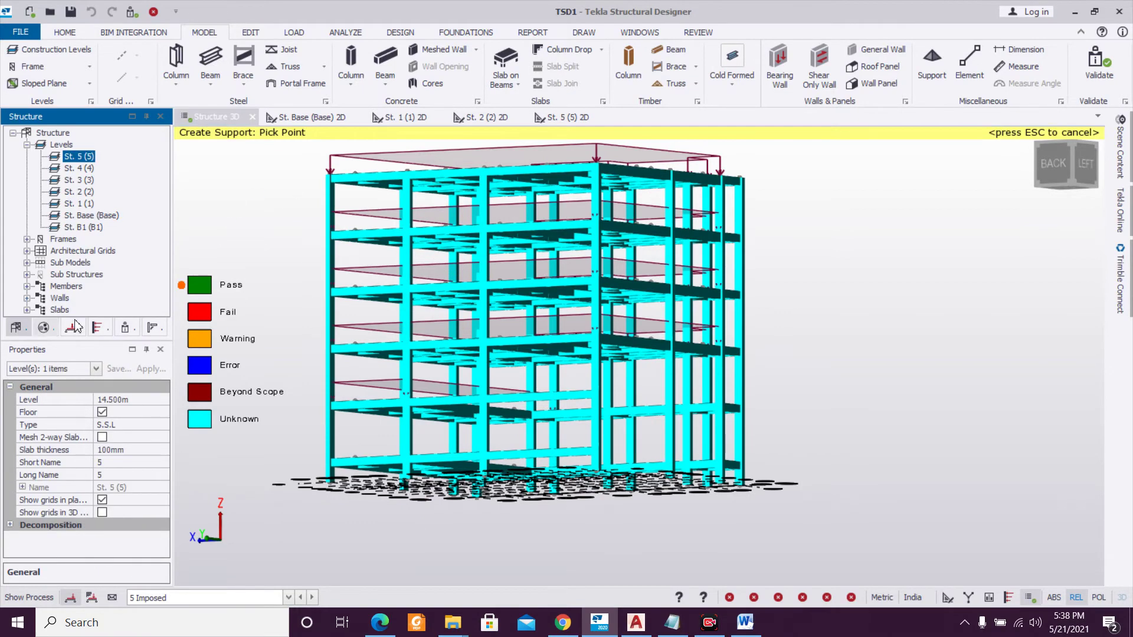
pyautogui.doubleClick(79, 228)
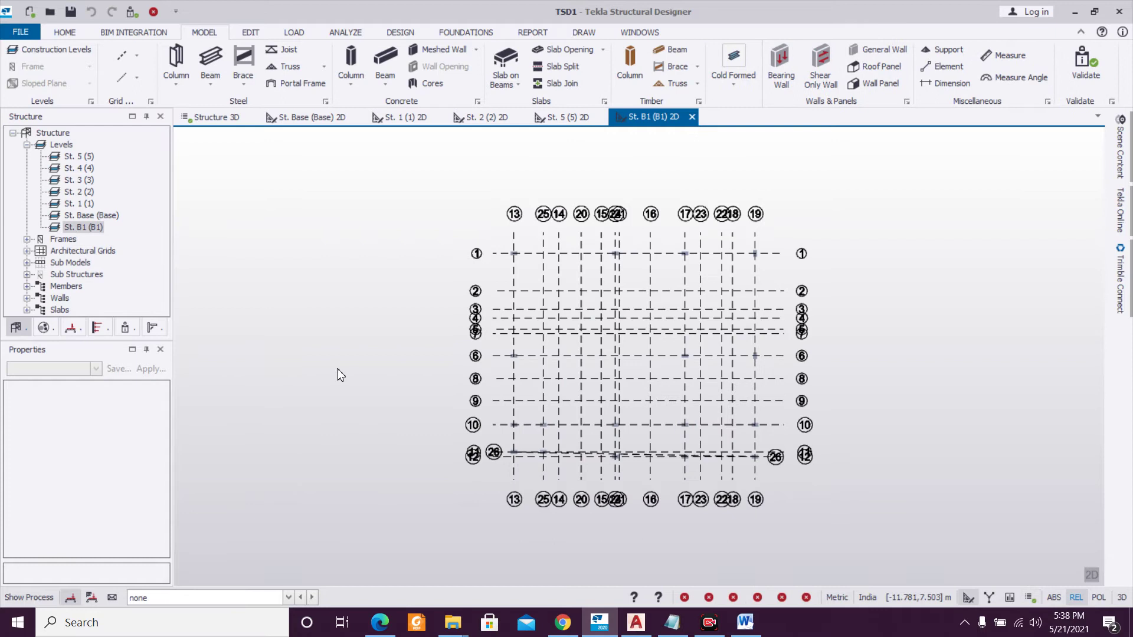
pyautogui.moveTo(499, 236); pyautogui.dragTo(777, 487)
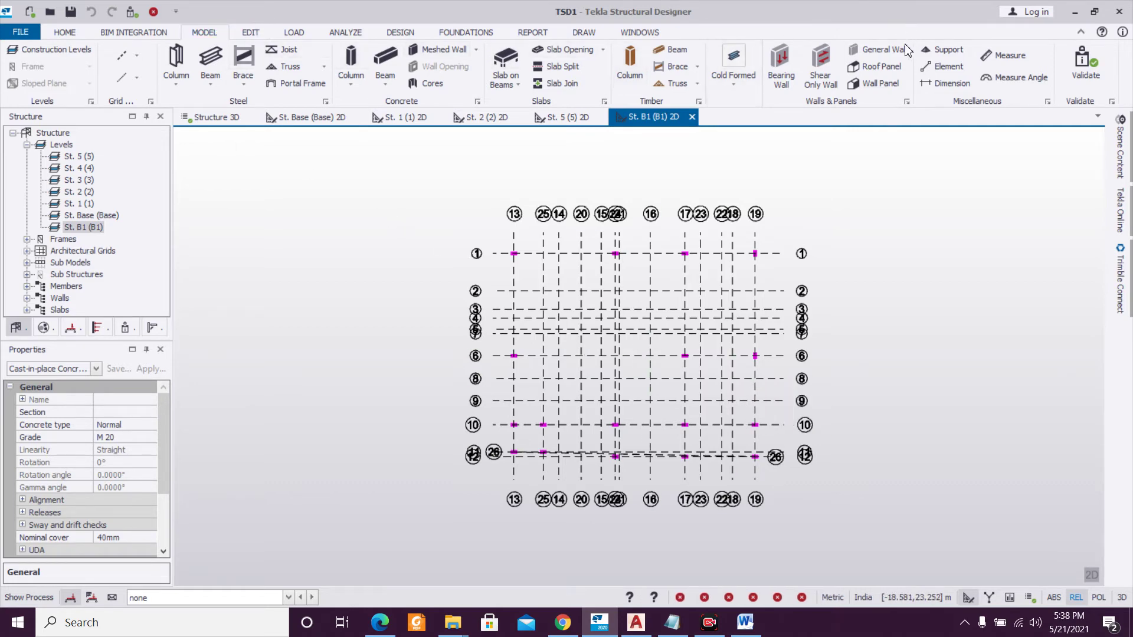
# Place fully fixed supports under the grid line 1 columns at grids 13, 24, 17 and 19.
pyautogui.click(942, 50)
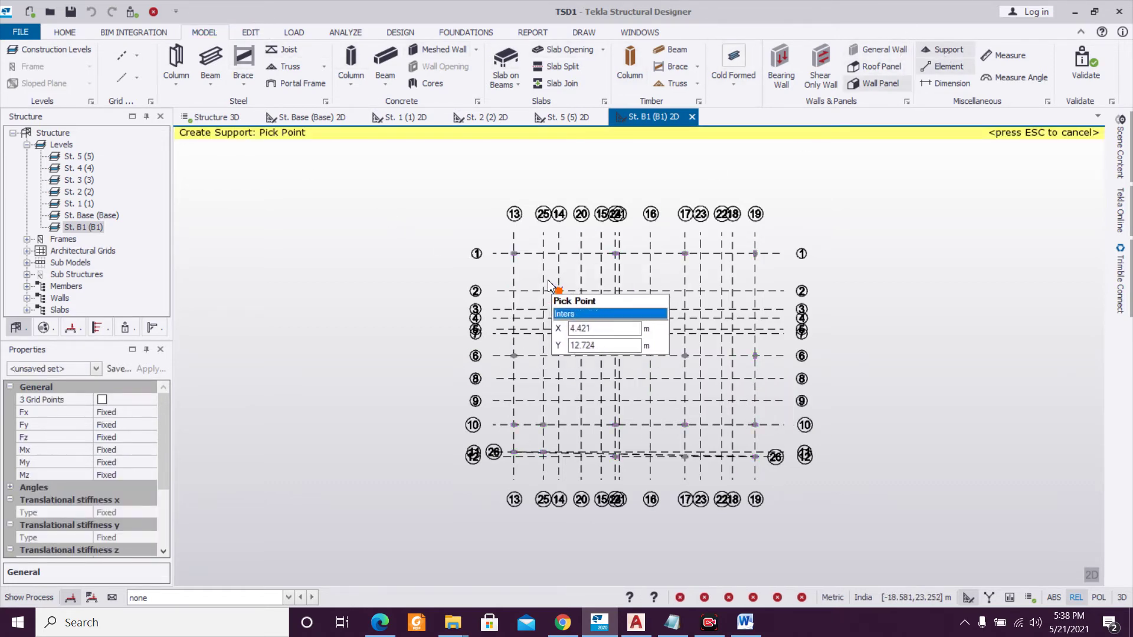
pyautogui.moveTo(501, 237)
pyautogui.mouseDown()
pyautogui.moveTo(787, 480)
pyautogui.moveTo(506, 242)
pyautogui.mouseUp()
pyautogui.scroll(5, 507, 243)
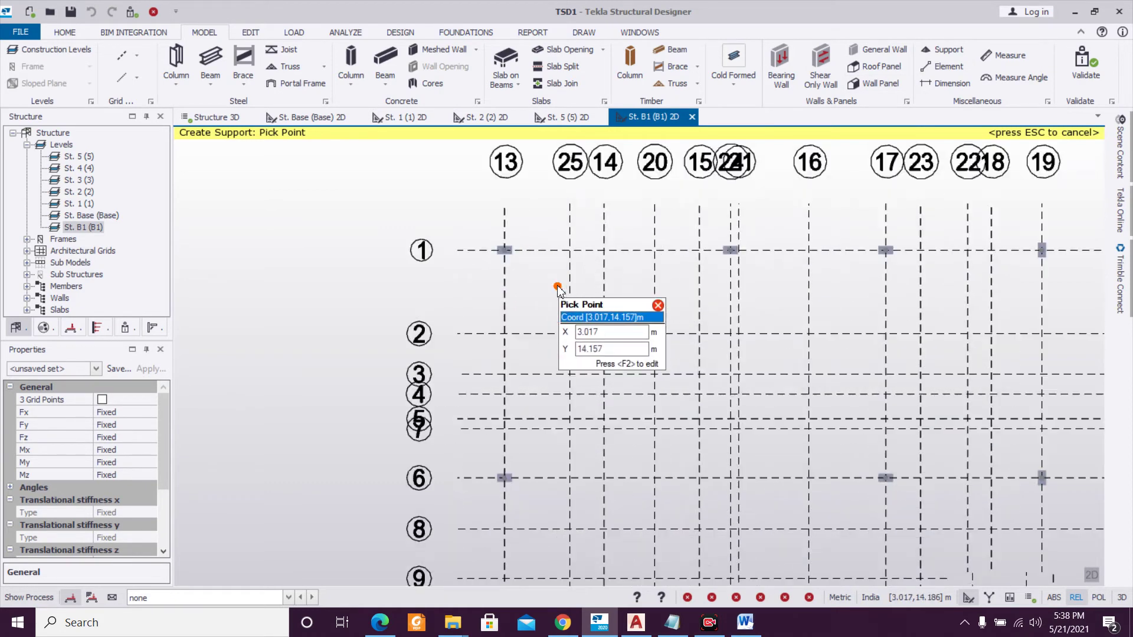
pyautogui.moveTo(459, 205); pyautogui.dragTo(523, 287)
pyautogui.moveTo(788, 216); pyautogui.dragTo(872, 299)
pyautogui.moveTo(915, 277); pyautogui.dragTo(703, 308, button='middle')
pyautogui.scroll(1, 681, 305)
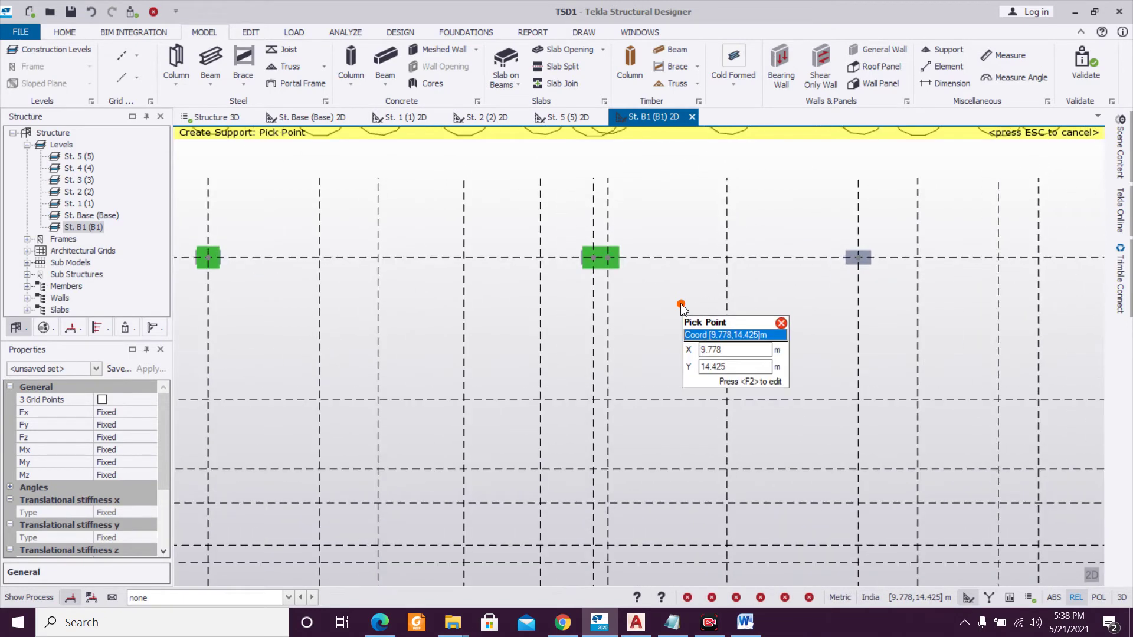
pyautogui.click(593, 256)
pyautogui.click(859, 260)
pyautogui.scroll(-2, 861, 267)
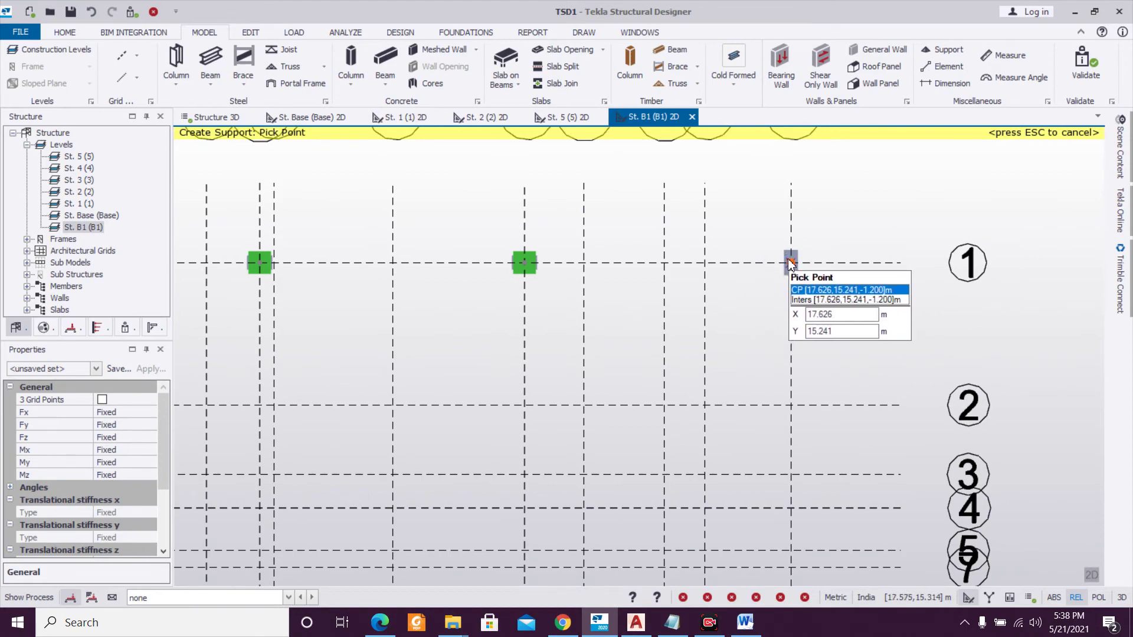
pyautogui.scroll(-2, 631, 362)
# Place fixed supports under the three grid line 6 columns at grids 13, 17 and 19.
pyautogui.moveTo(426, 393); pyautogui.dragTo(575, 297, button='middle')
pyautogui.scroll(2, 396, 446)
pyautogui.click(334, 418)
pyautogui.moveTo(587, 430); pyautogui.dragTo(379, 376, button='middle')
pyautogui.scroll(-1, 757, 357)
pyautogui.click(744, 358)
pyautogui.moveTo(824, 382); pyautogui.dragTo(670, 346, button='middle')
pyautogui.click(830, 324)
# Place fixed supports under the columns at grids 13 and 25 on grid lines 10 and 11.
pyautogui.scroll(-5, 831, 324)
pyautogui.moveTo(450, 436); pyautogui.dragTo(501, 388, button='middle')
pyautogui.scroll(3, 435, 412)
pyautogui.click(426, 399)
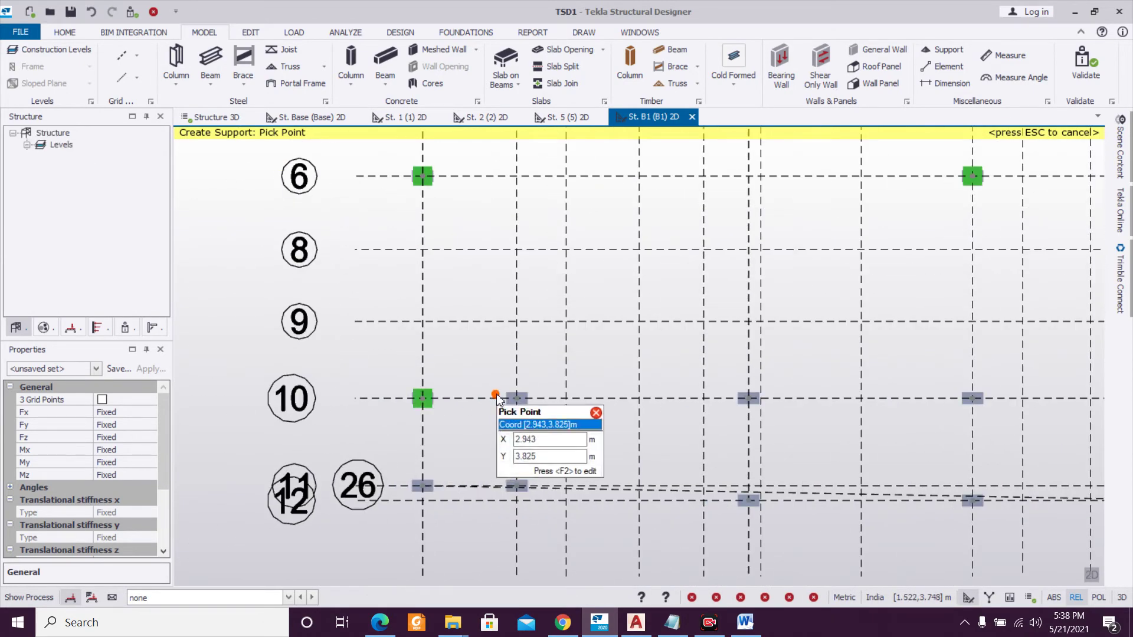
pyautogui.click(517, 399)
pyautogui.click(423, 486)
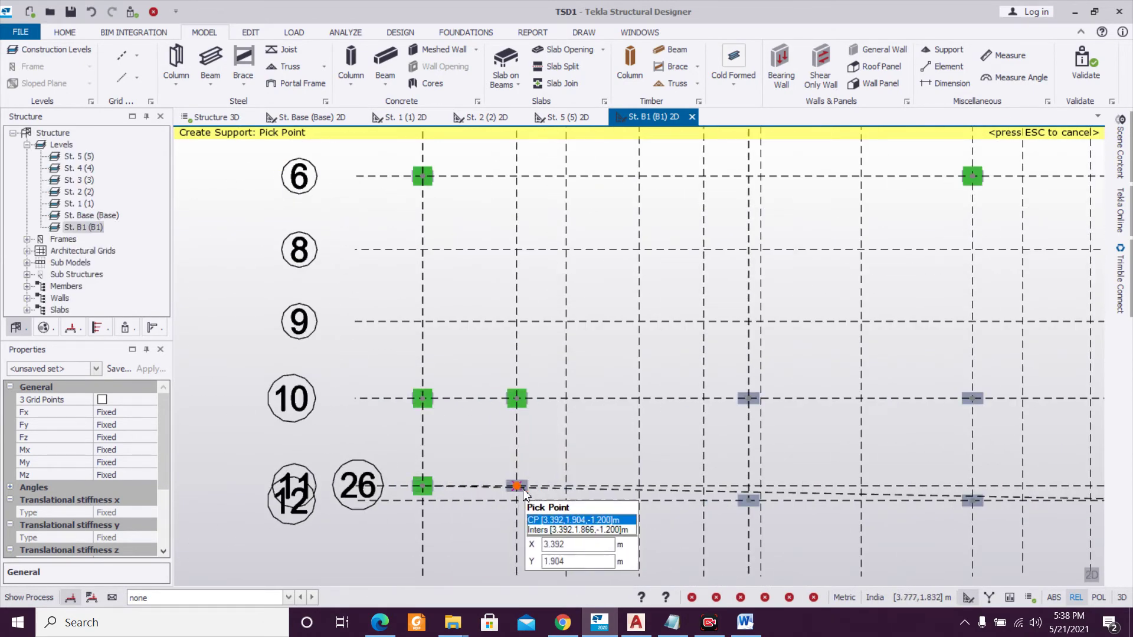
pyautogui.scroll(5, 525, 493)
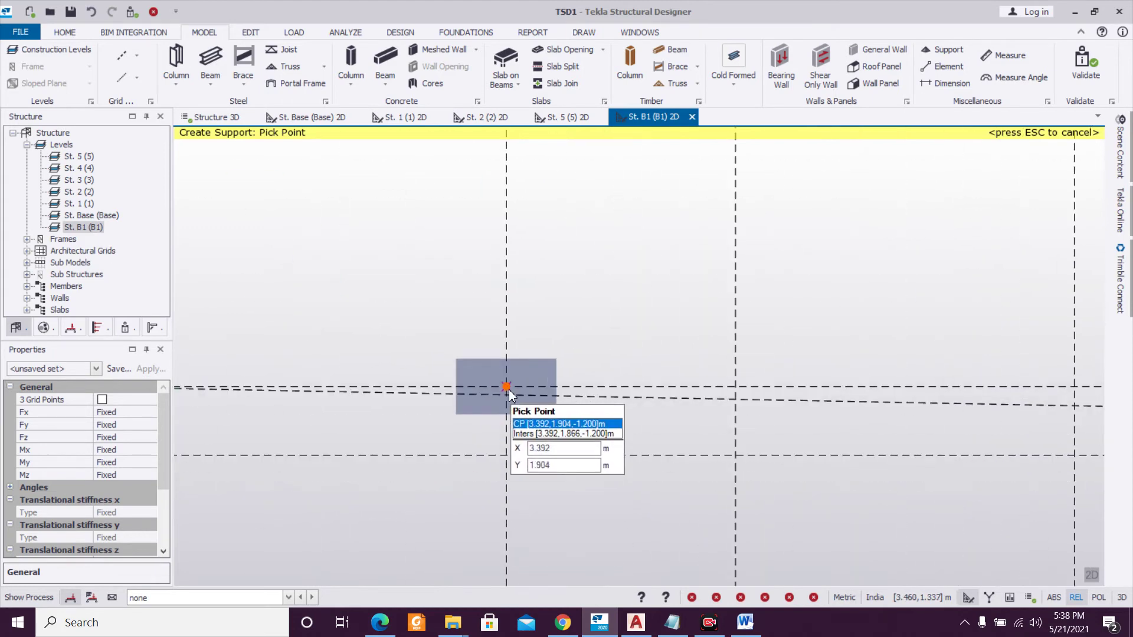
pyautogui.click(506, 387)
pyautogui.scroll(-5, 362, 463)
pyautogui.scroll(5, 392, 442)
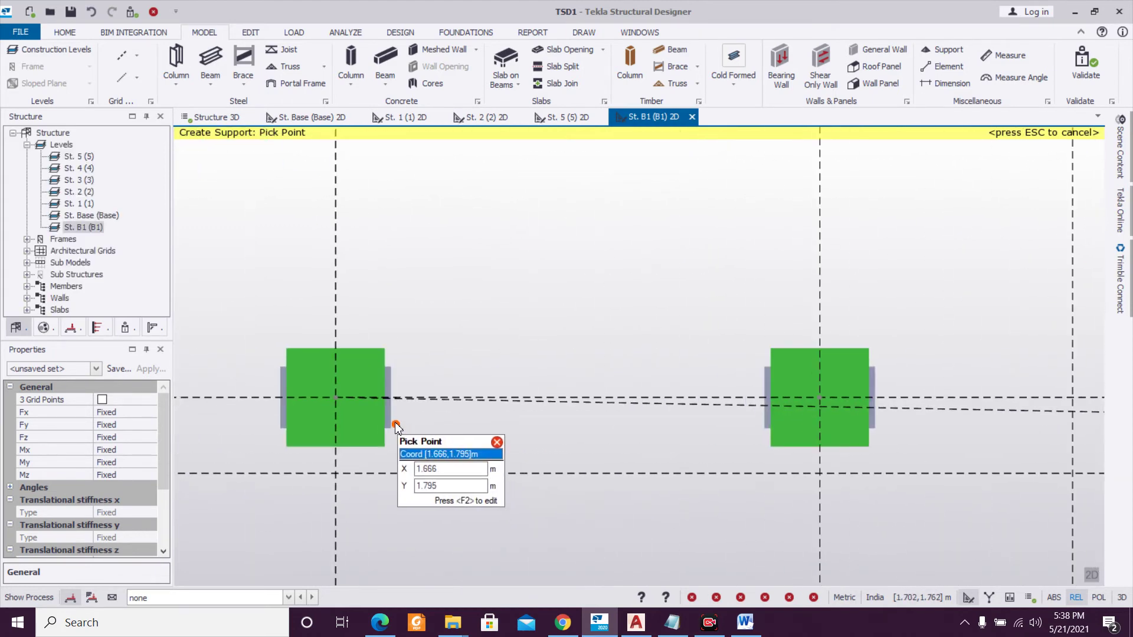
pyautogui.scroll(-5, 394, 424)
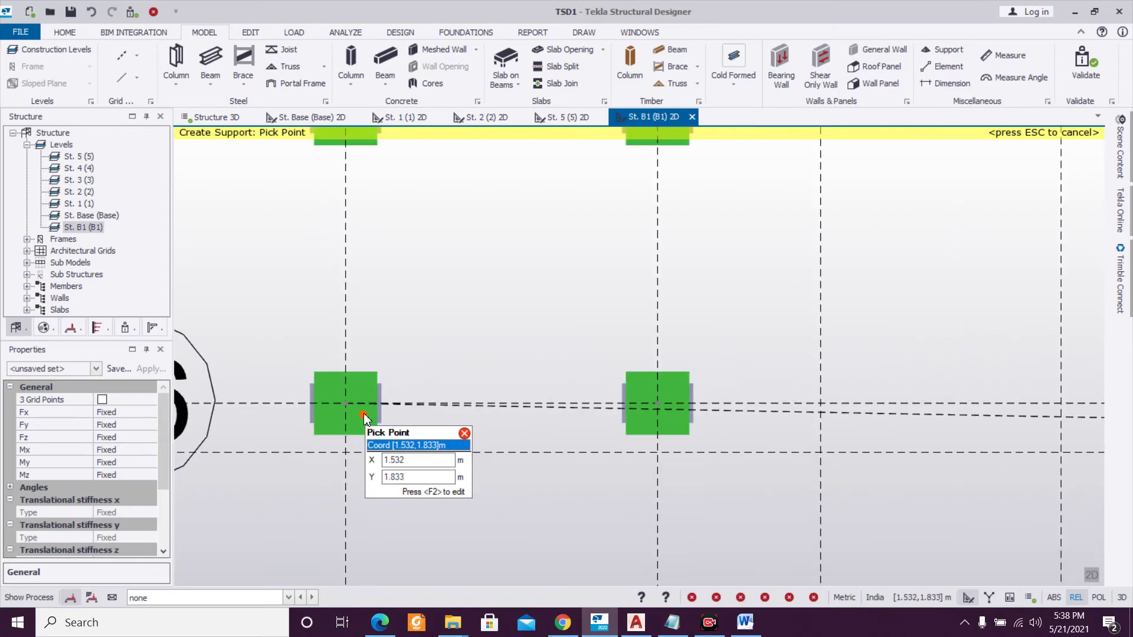
# Place fixed supports under the grid line 12 columns at grids 24, 17 and 19.
pyautogui.moveTo(1016, 491); pyautogui.dragTo(655, 524, button='middle')
pyautogui.scroll(3, 662, 520)
pyautogui.click(553, 449)
pyautogui.scroll(-6, 649, 457)
pyautogui.scroll(5, 413, 437)
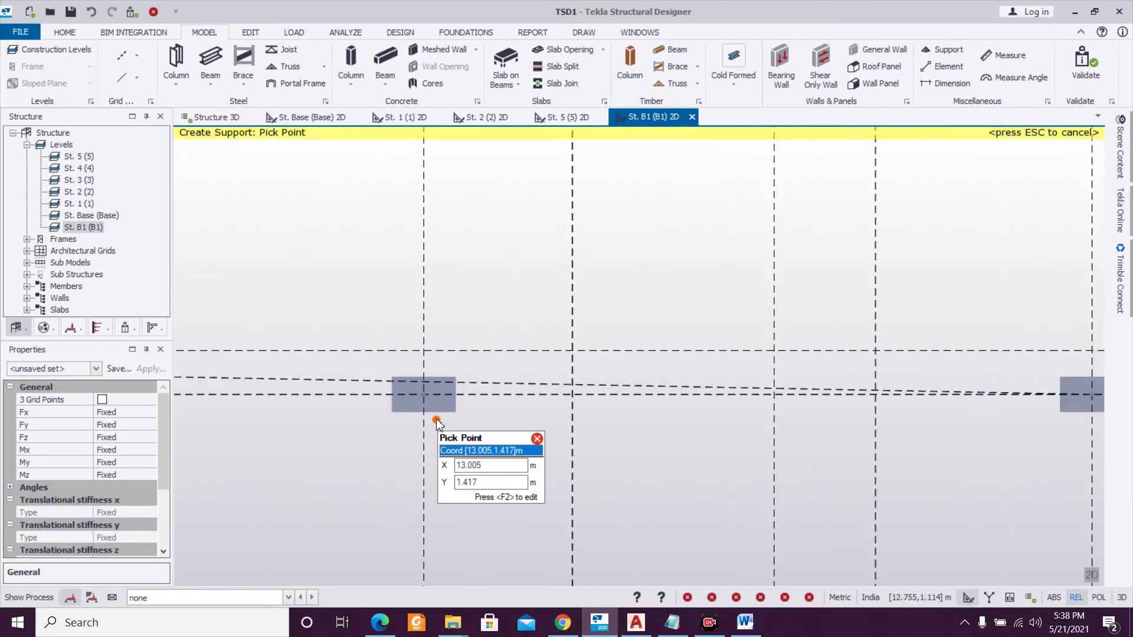
pyautogui.click(426, 403)
pyautogui.scroll(-2, 466, 413)
pyautogui.scroll(4, 657, 481)
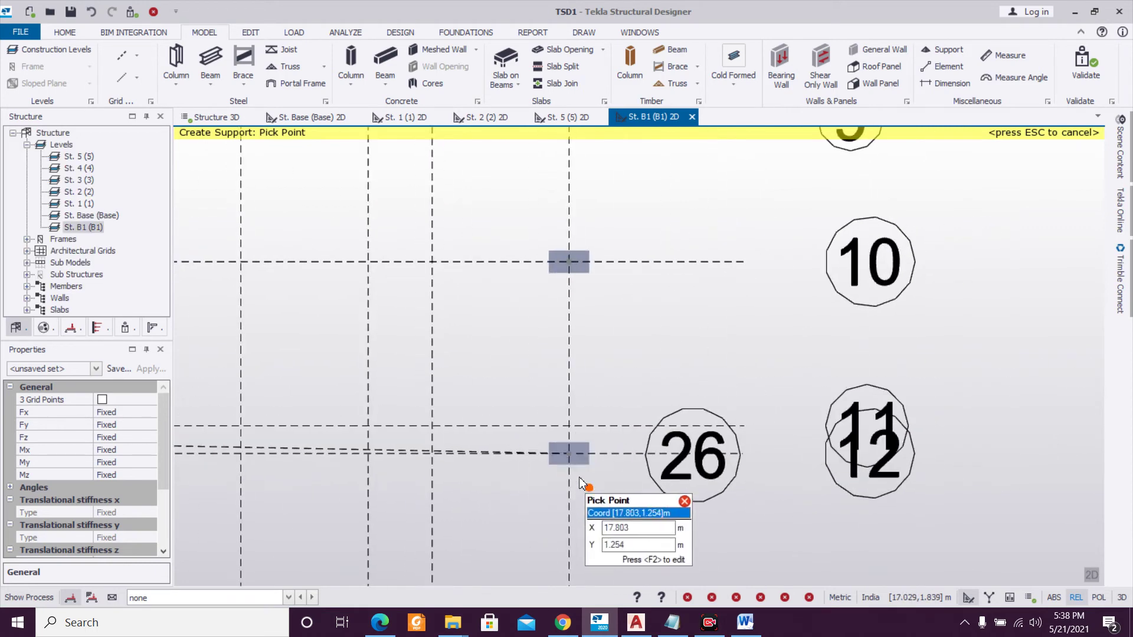
pyautogui.scroll(2, 575, 470)
pyautogui.click(552, 415)
# Place fixed supports under the remaining grid line 10 columns at grids 17, 19 and 24.
pyautogui.scroll(-5, 552, 415)
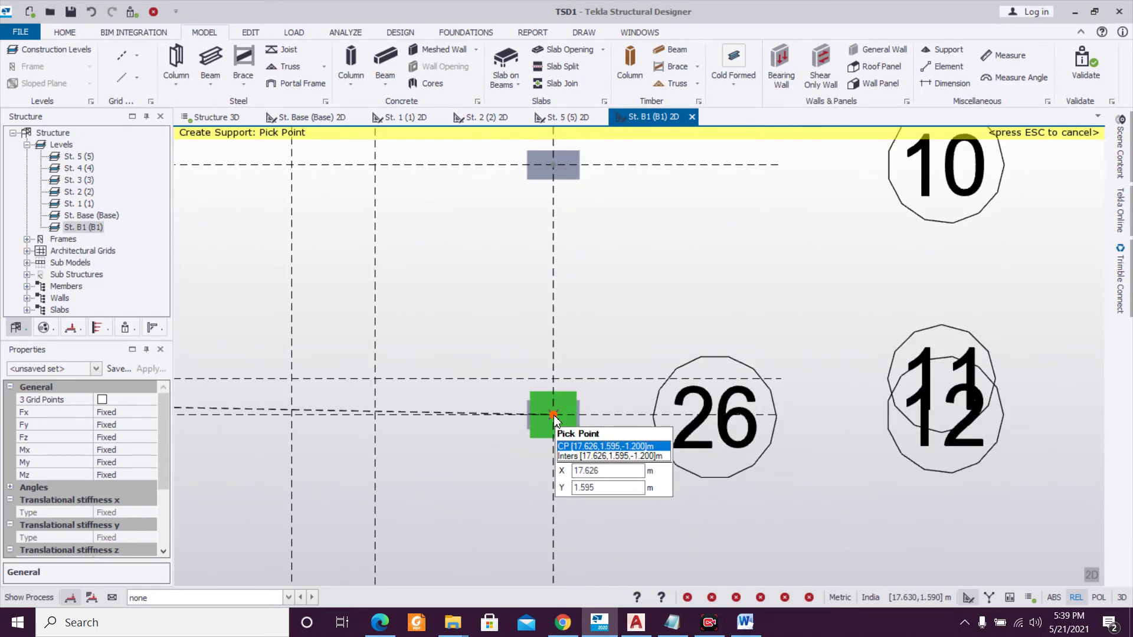
pyautogui.click(282, 292)
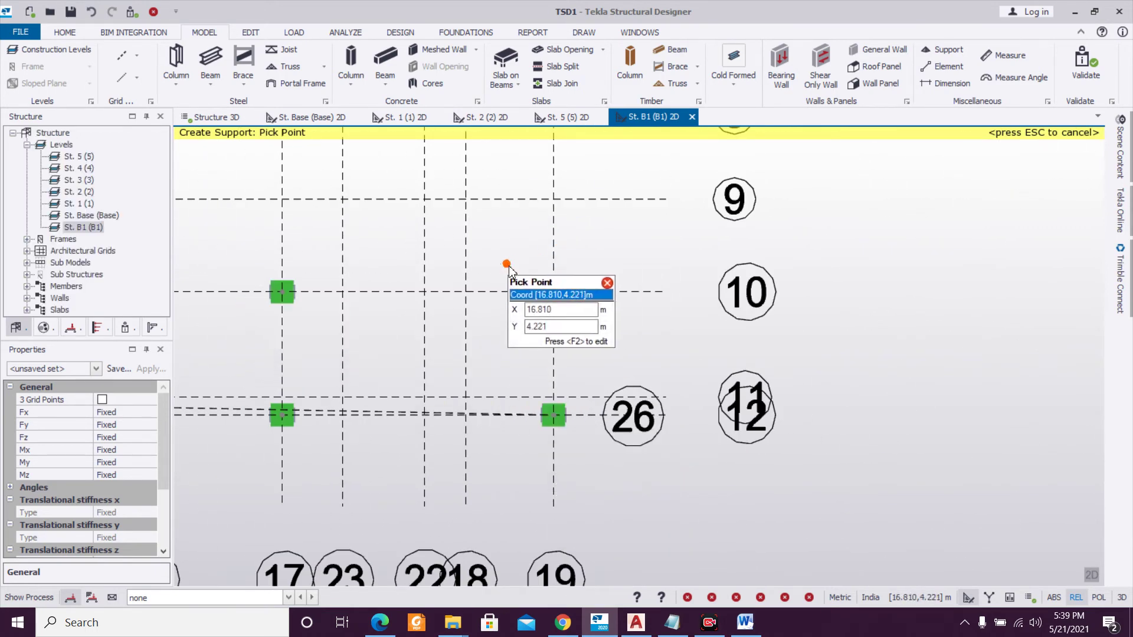
pyautogui.click(583, 332)
pyautogui.scroll(-3, 584, 333)
pyautogui.scroll(2, 321, 366)
pyautogui.scroll(2, 428, 360)
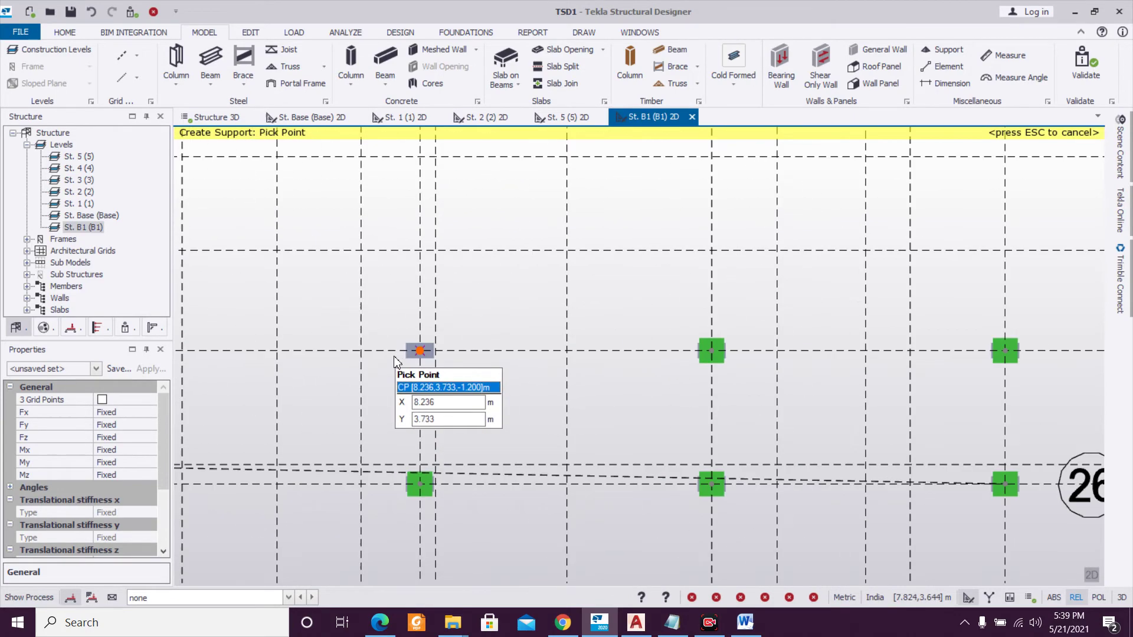
pyautogui.scroll(3, 455, 351)
pyautogui.click(454, 350)
pyautogui.scroll(-5, 455, 350)
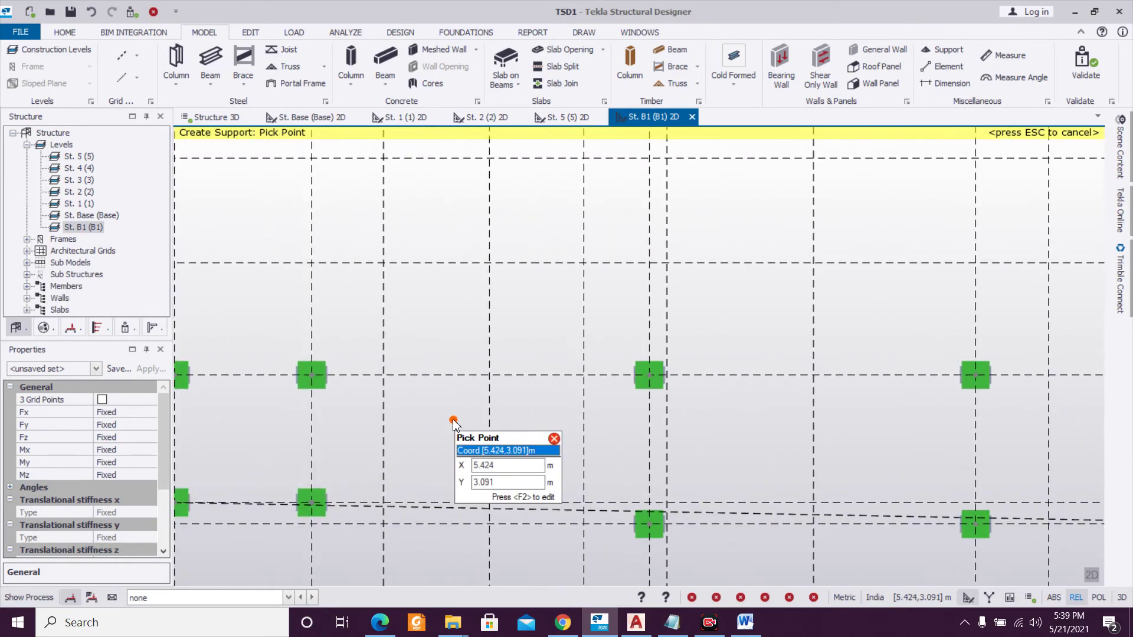
pyautogui.scroll(-4, 453, 422)
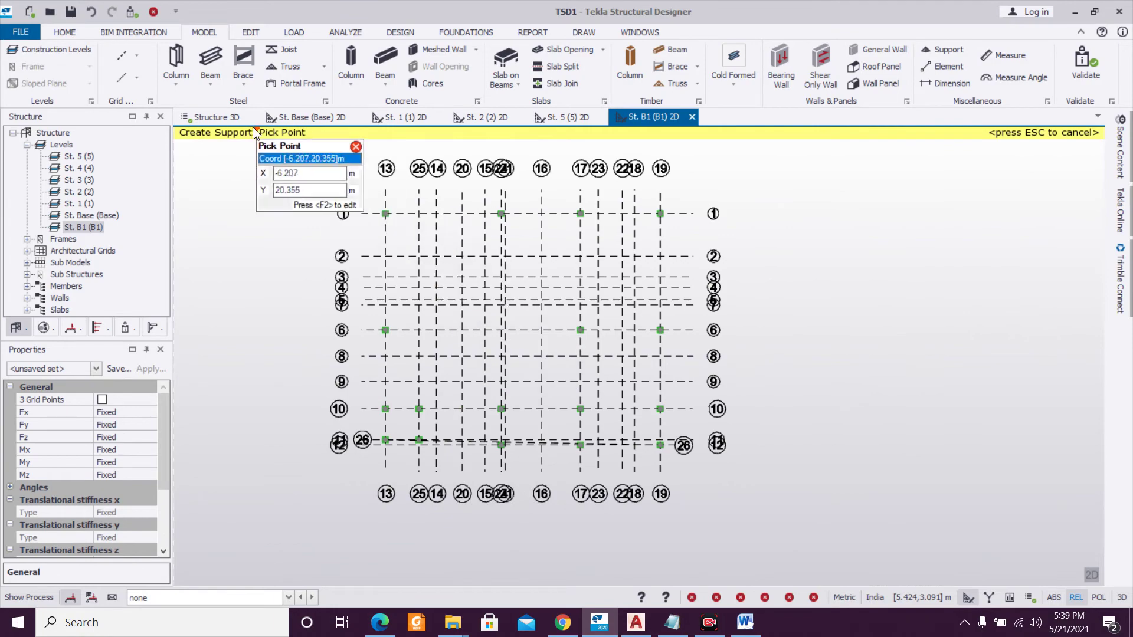
# Return to the 3D structure view and run the static analysis and design for all members.
pyautogui.click(203, 118)
pyautogui.moveTo(744, 348); pyautogui.dragTo(841, 457, button='right')
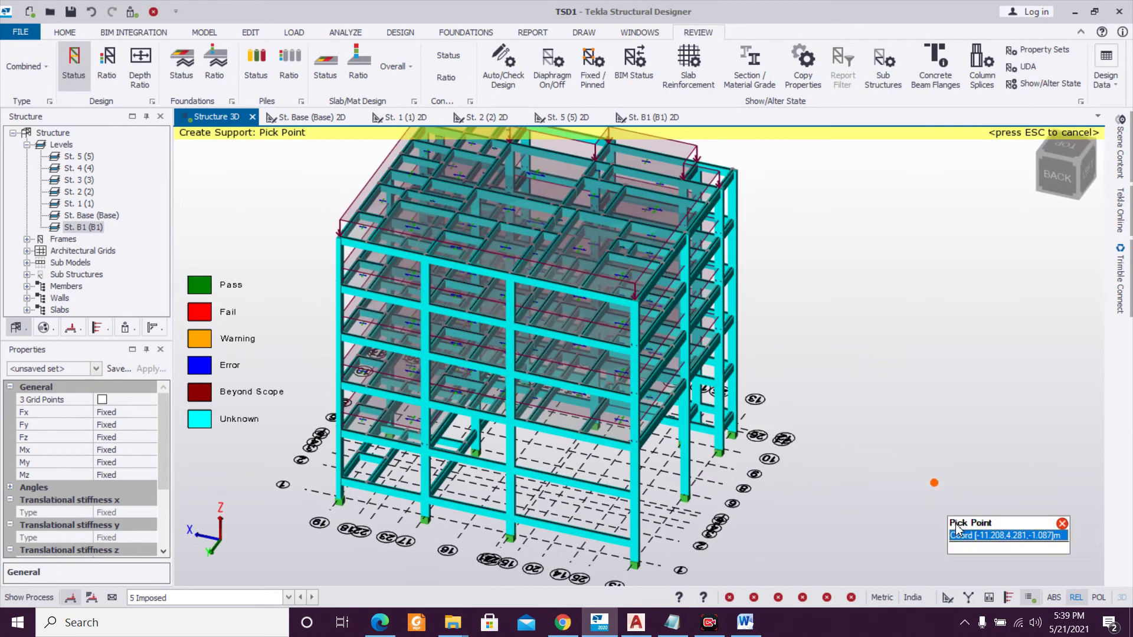
pyautogui.click(400, 32)
pyautogui.click(561, 64)
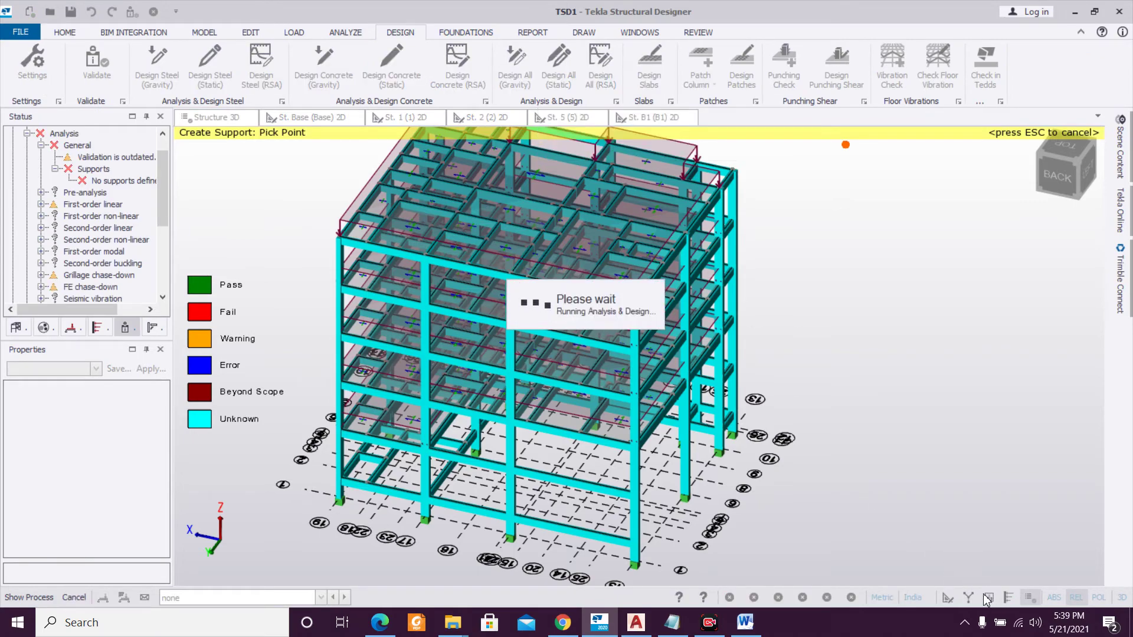
# Examine the design status colours of the beams and columns from several sides of the 3D model.
pyautogui.scroll(-2, 916, 445)
pyautogui.scroll(4, 917, 444)
pyautogui.moveTo(916, 444); pyautogui.dragTo(888, 408, button='right')
pyautogui.scroll(-3, 887, 408)
pyautogui.moveTo(820, 448); pyautogui.dragTo(770, 463, button='right')
pyautogui.scroll(3, 769, 463)
pyautogui.moveTo(653, 537); pyautogui.dragTo(425, 586, button='right')
pyautogui.scroll(-3, 670, 557)
pyautogui.scroll(4, 726, 540)
pyautogui.scroll(-4, 725, 540)
pyautogui.scroll(4, 726, 540)
pyautogui.scroll(3, 455, 501)
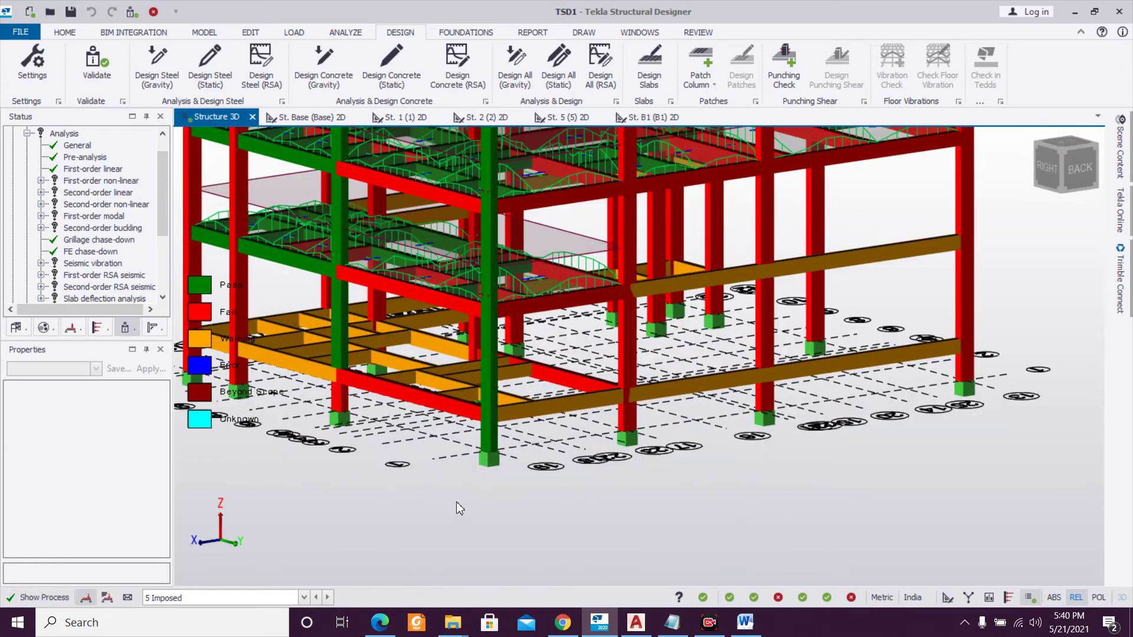
# Run a member check on corner column C16, review its longitudinal bars summary and close the results.
pyautogui.click(482, 438)
pyautogui.rightClick(482, 437)
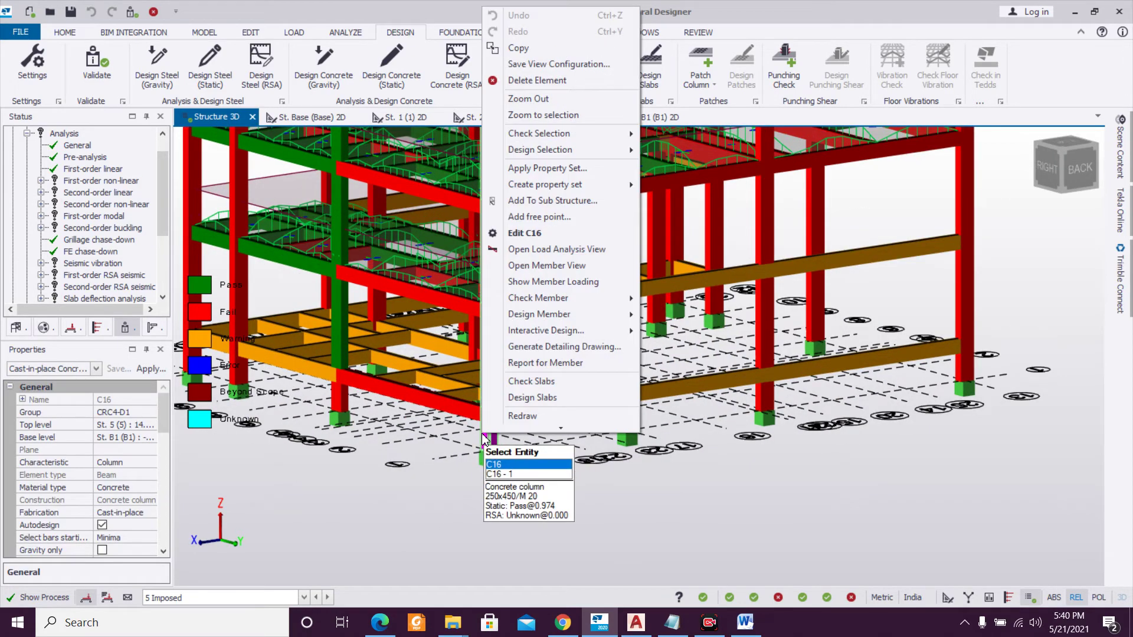
pyautogui.press('Escape')
pyautogui.rightClick(489, 422)
pyautogui.press('Escape')
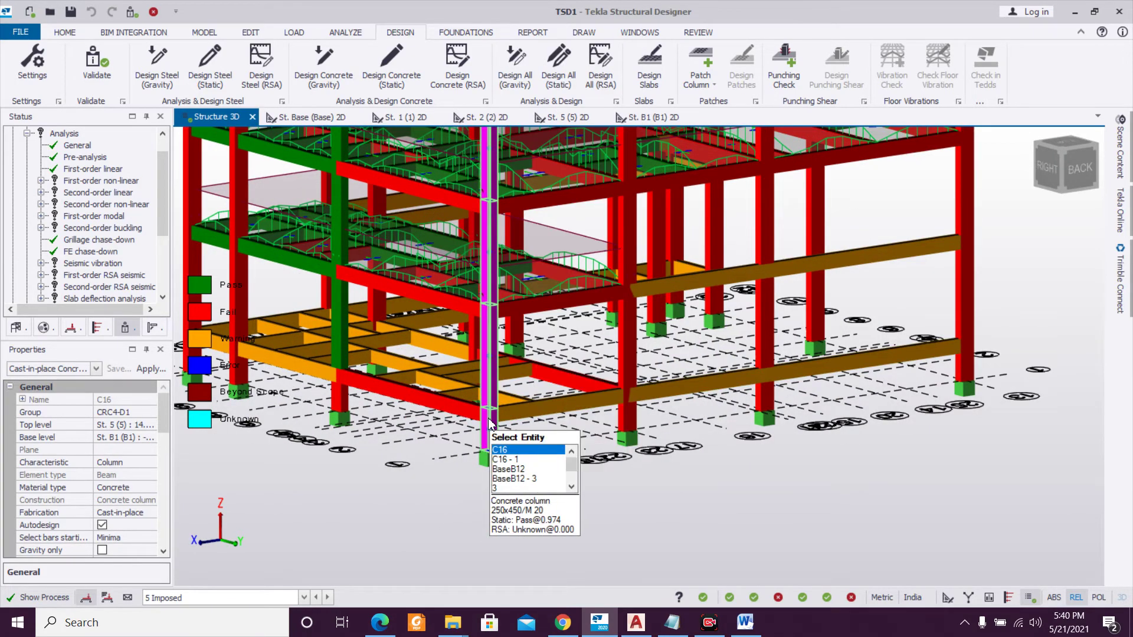
pyautogui.rightClick(488, 422)
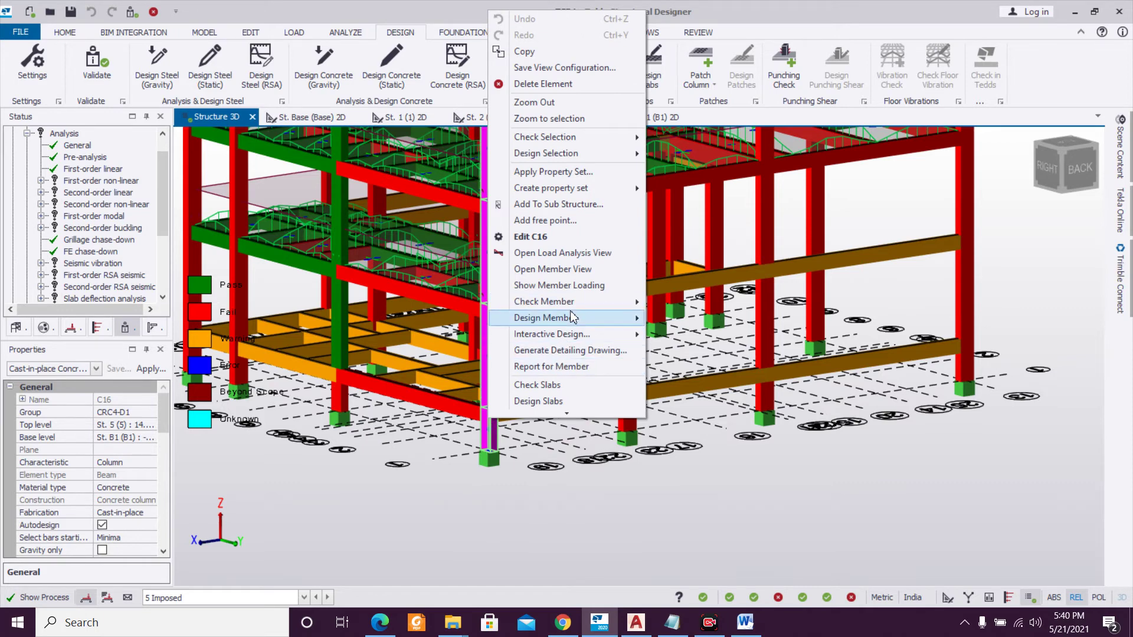
pyautogui.moveTo(619, 319)
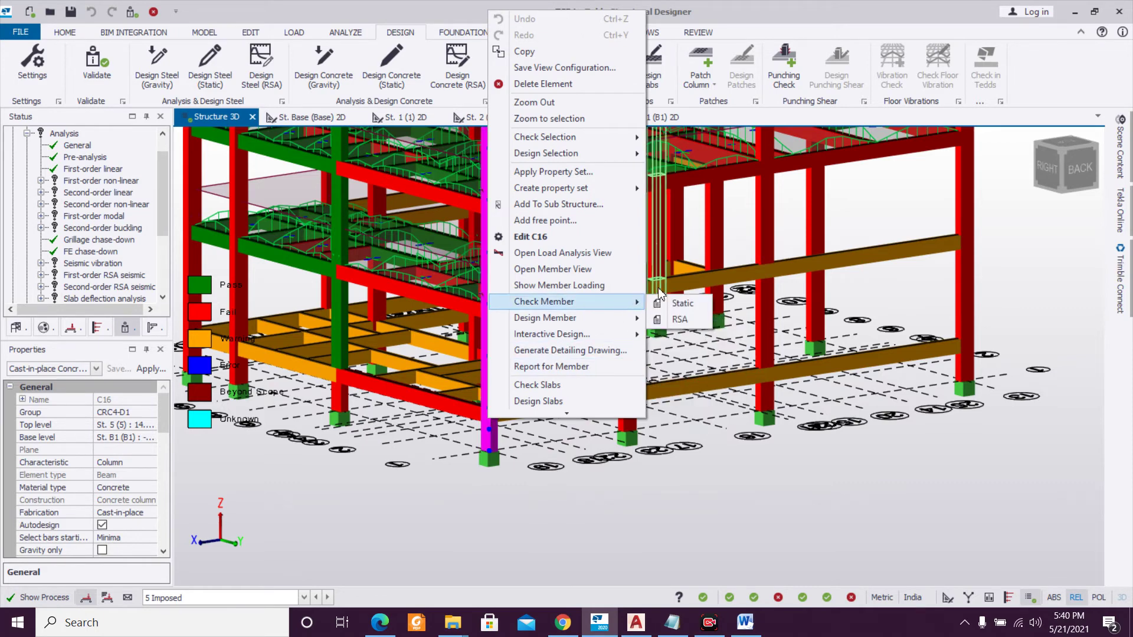
pyautogui.click(679, 318)
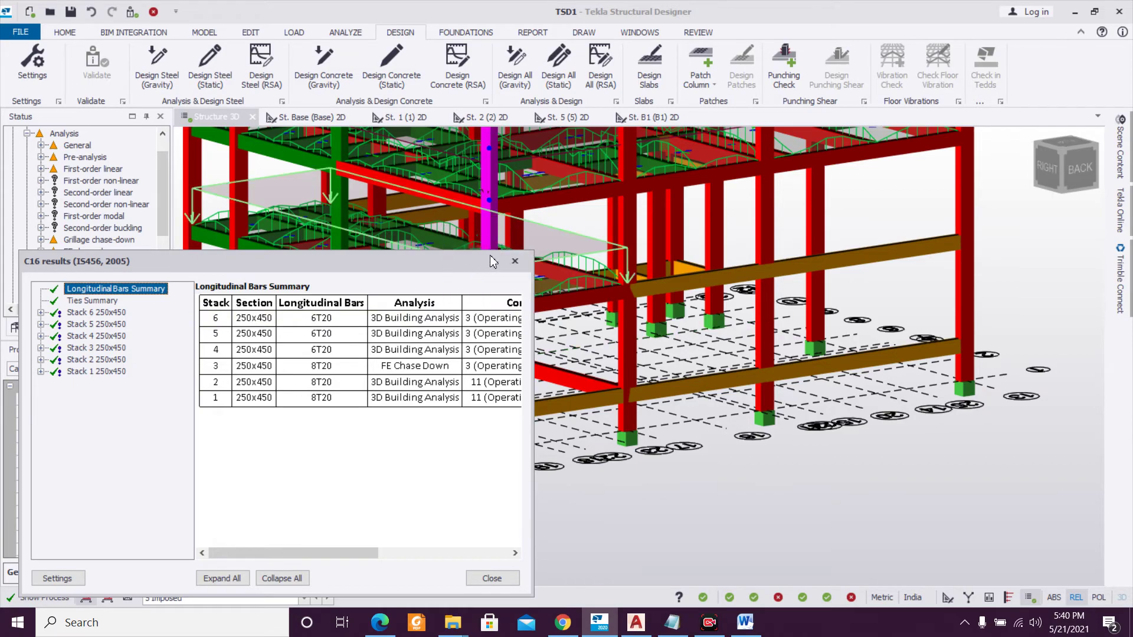
pyautogui.click(518, 261)
# Open the static interactive design of column C11 at the building's corner.
pyautogui.scroll(-3, 558, 393)
pyautogui.moveTo(700, 399); pyautogui.dragTo(845, 353, button='right')
pyautogui.scroll(2, 984, 331)
pyautogui.moveTo(983, 332); pyautogui.dragTo(807, 473, button='right')
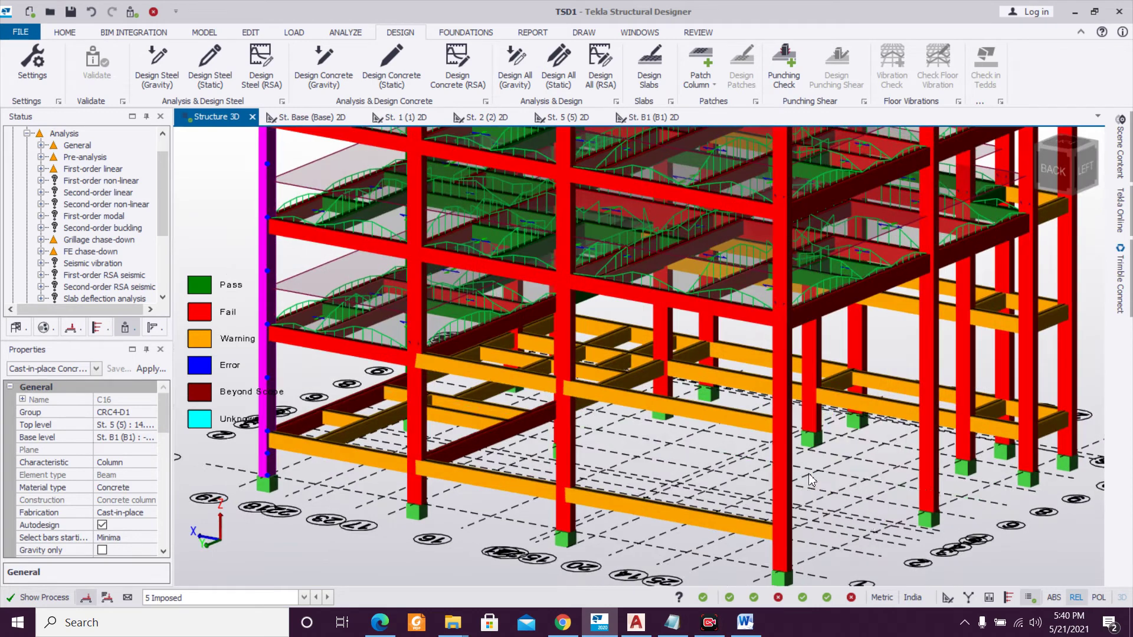
pyautogui.click(781, 509)
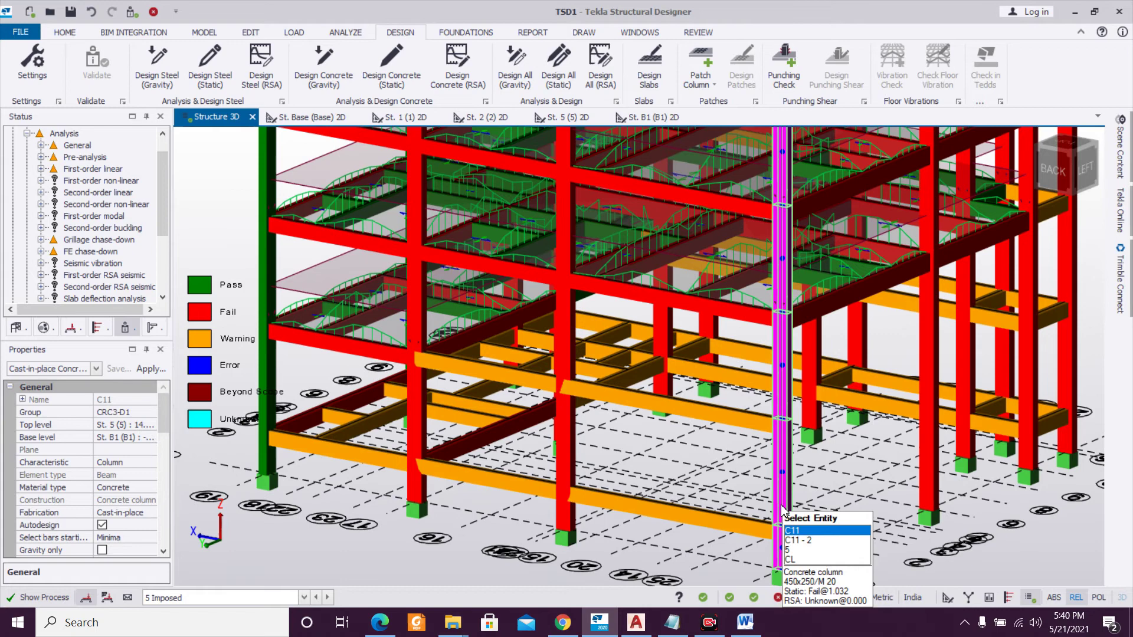
pyautogui.scroll(3, 710, 364)
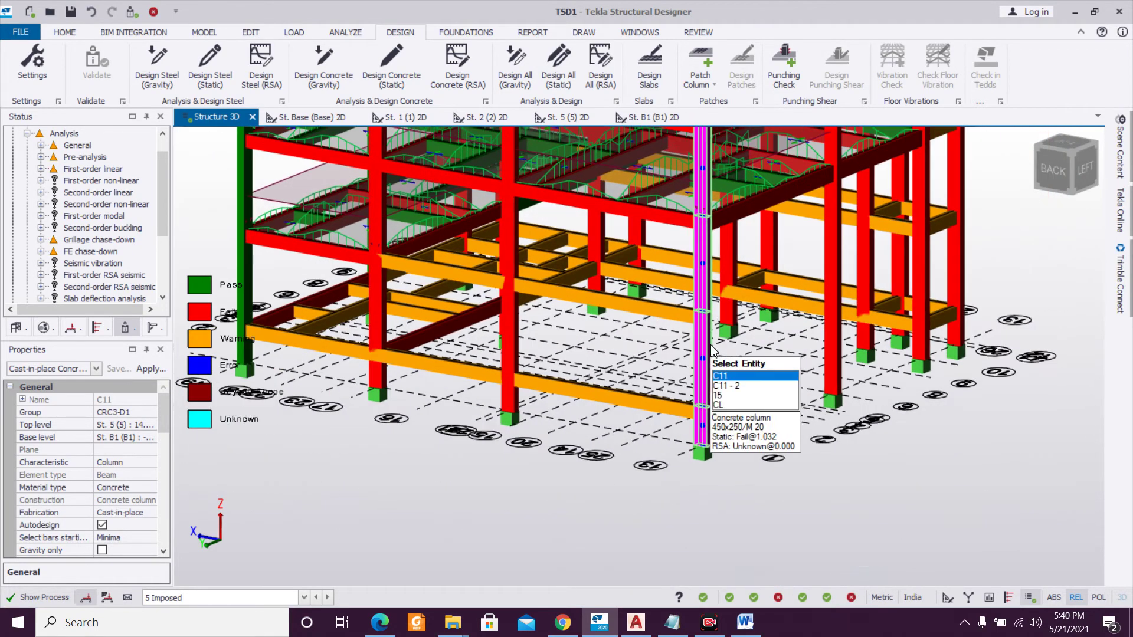
pyautogui.scroll(1, 709, 366)
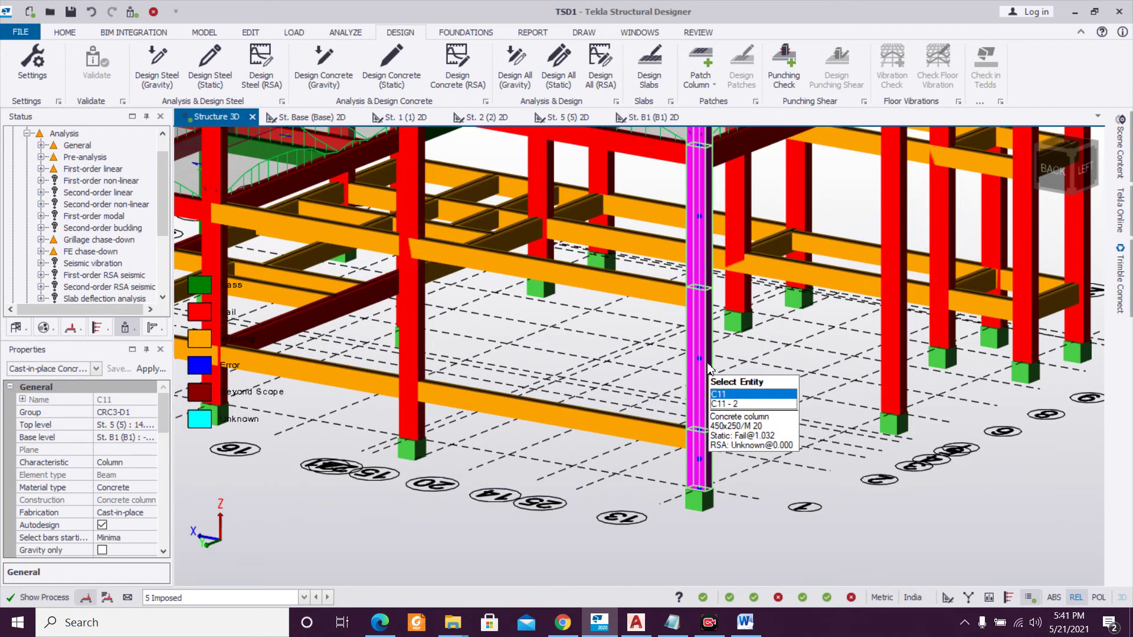
pyautogui.click(924, 555)
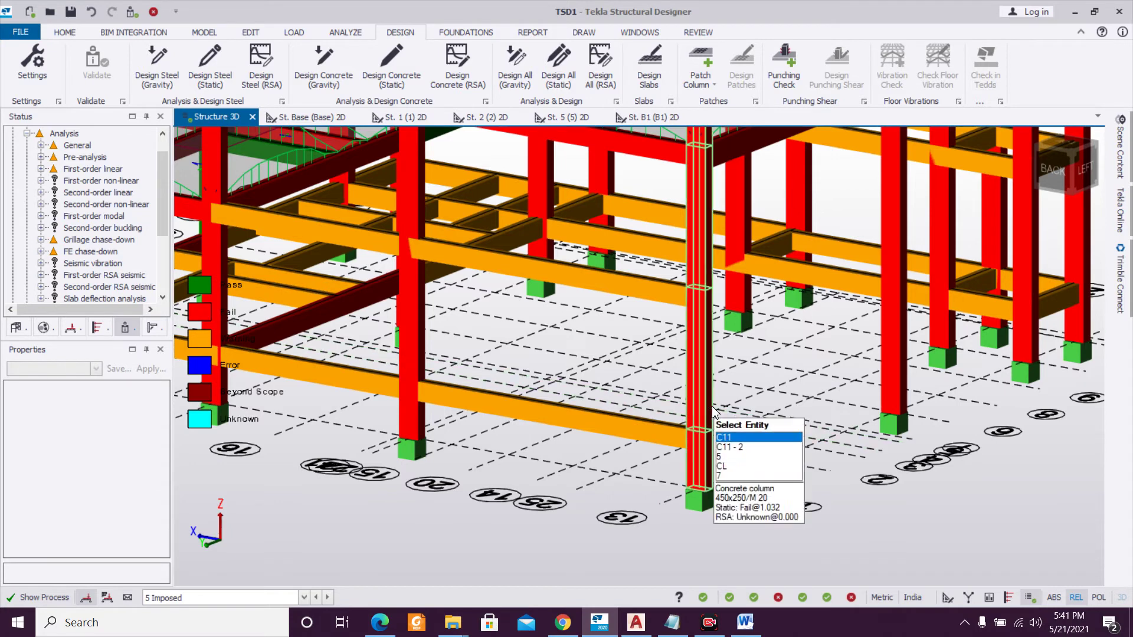
pyautogui.click(712, 412)
pyautogui.rightClick(713, 412)
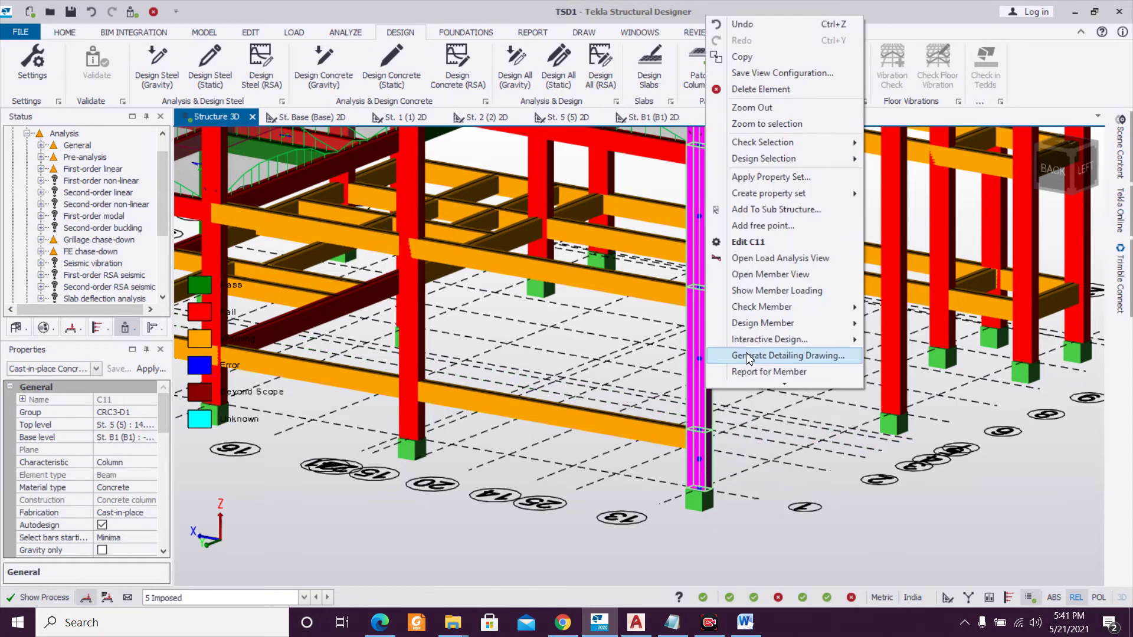
pyautogui.moveTo(767, 340)
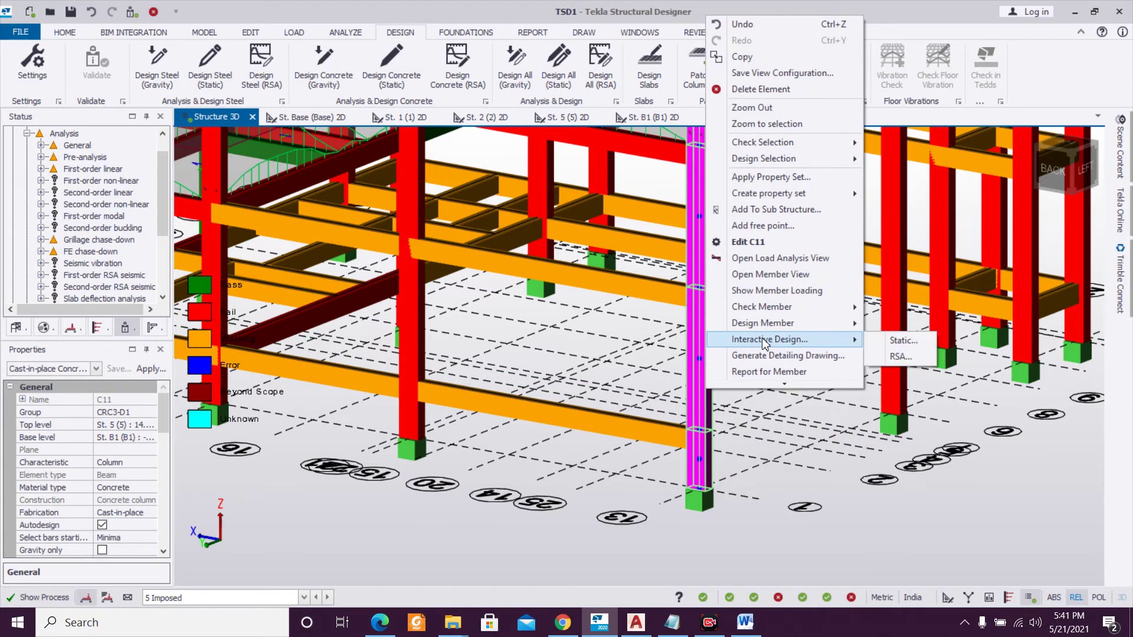
pyautogui.click(893, 342)
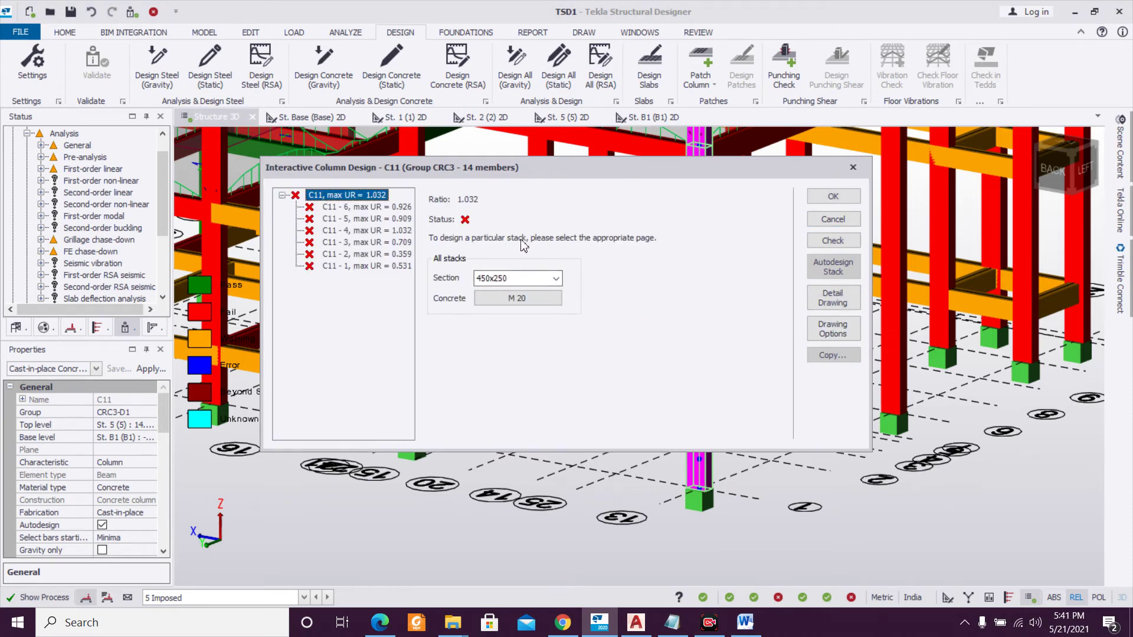
# Examine the longitudinal bar layout and check results of the top stack, C11 - 6.
pyautogui.click(377, 208)
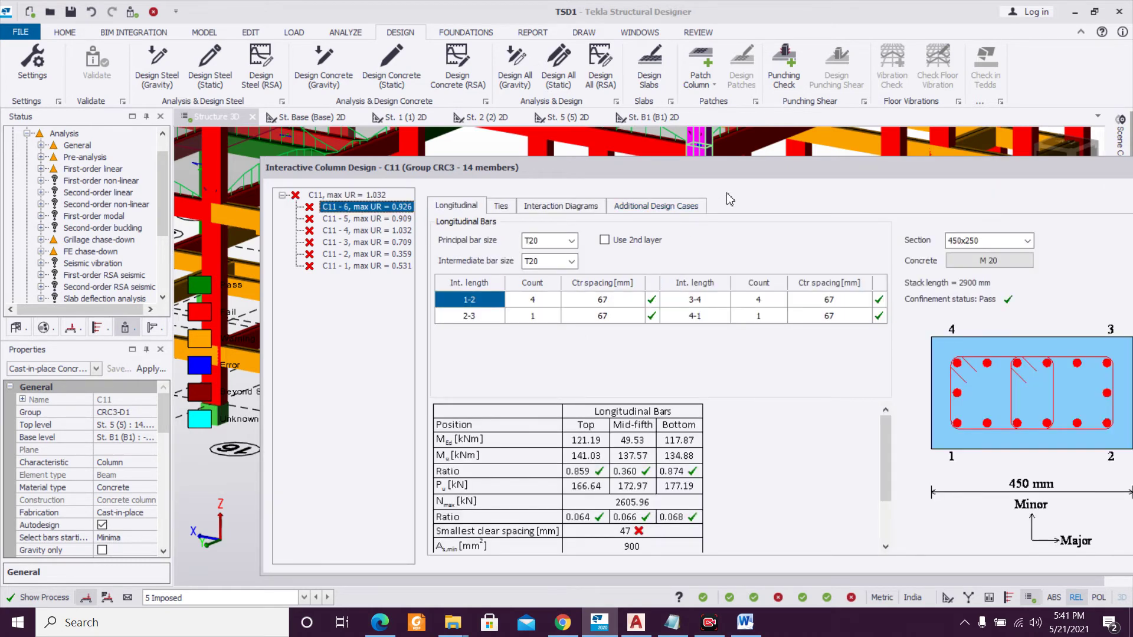
pyautogui.moveTo(746, 172); pyautogui.dragTo(550, 112)
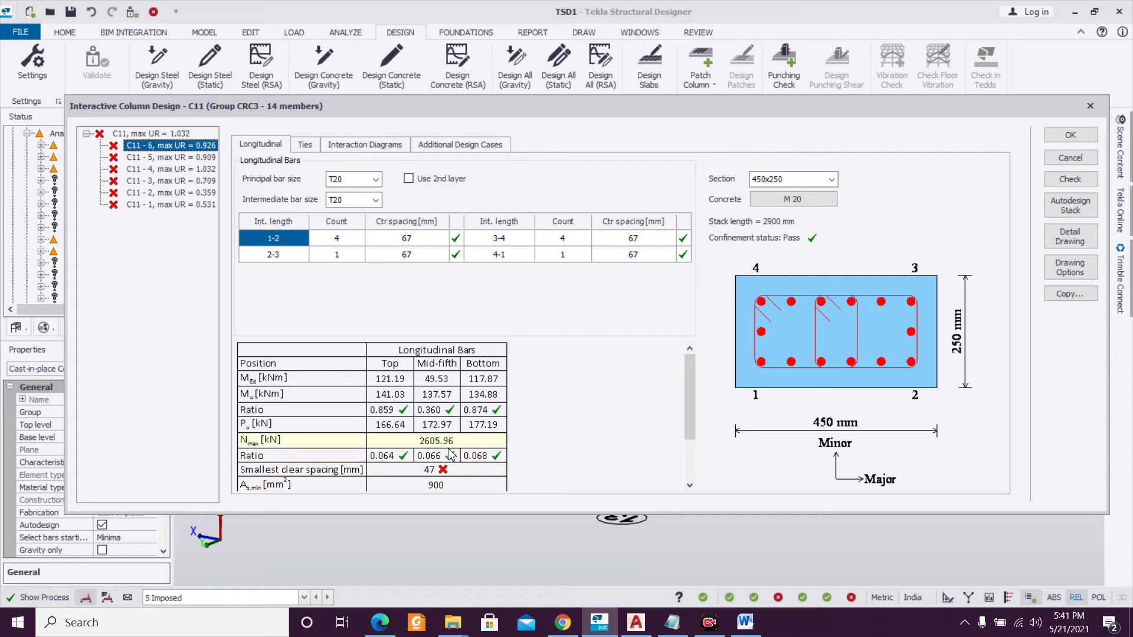
pyautogui.scroll(-1, 451, 454)
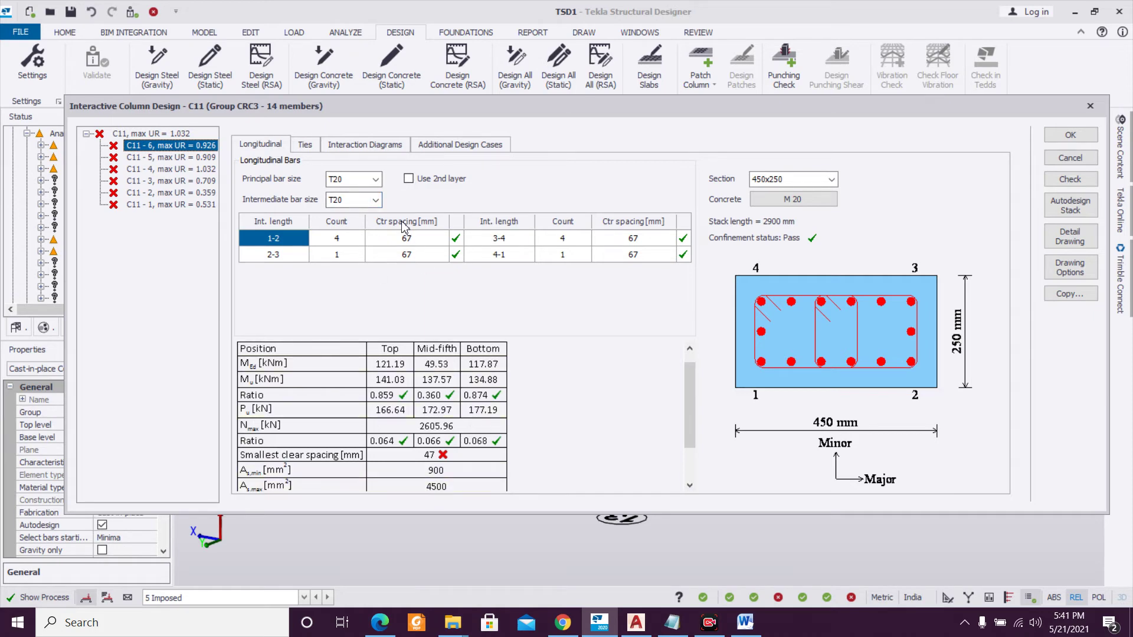
# Try principal bar sizes T25, T32, T40 and T50 in stack C11 - 6, return it to T20 and close the design.
pyautogui.click(377, 180)
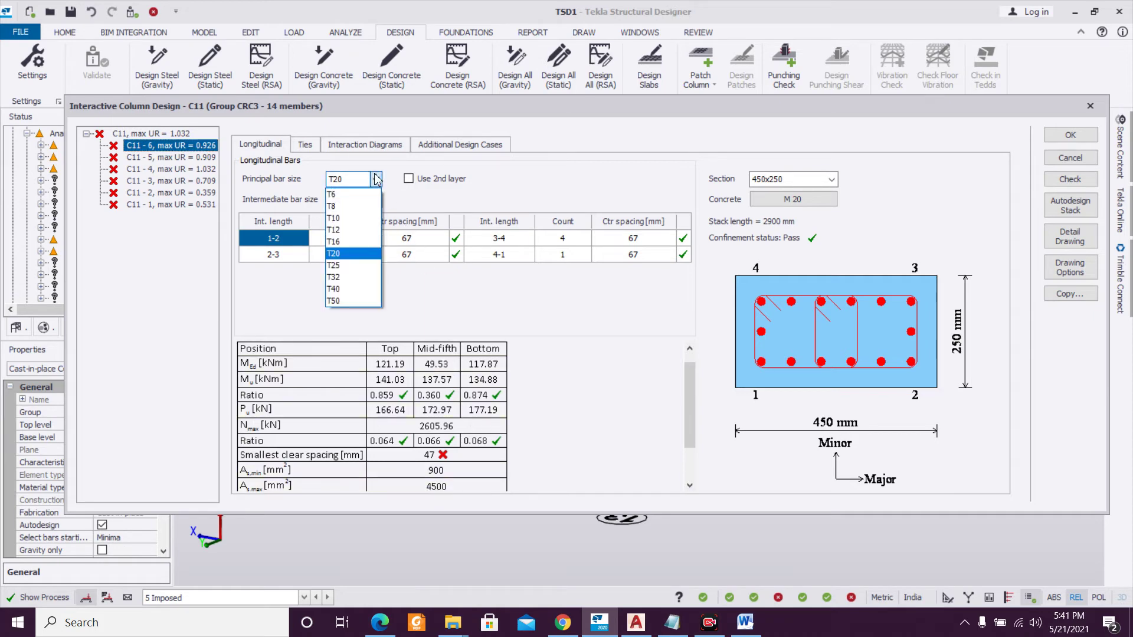
pyautogui.click(377, 266)
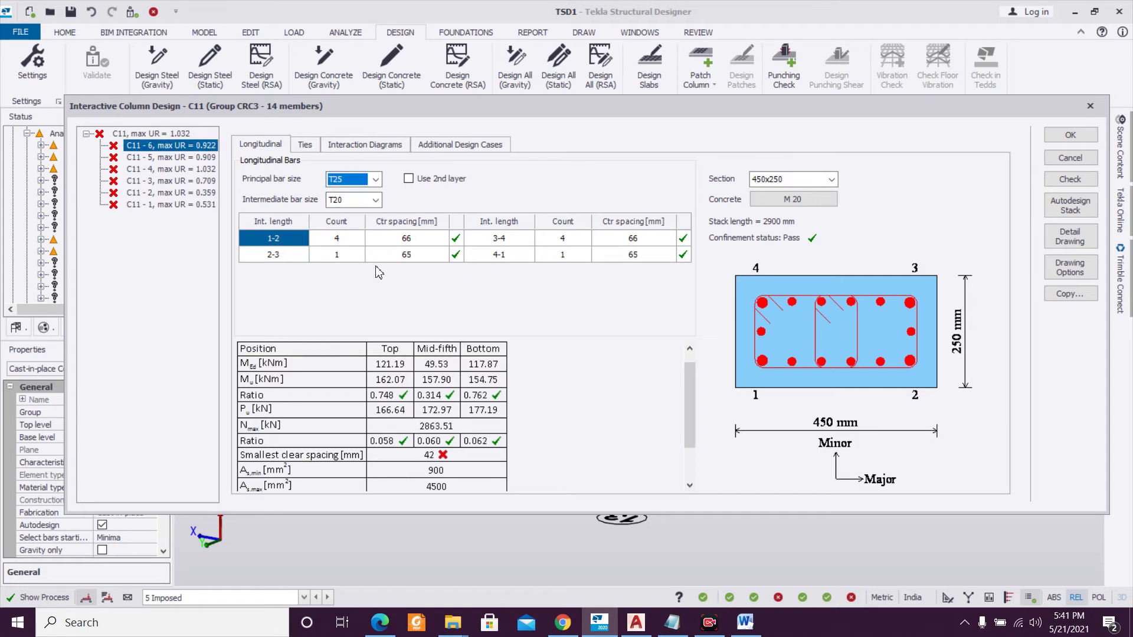
pyautogui.click(373, 185)
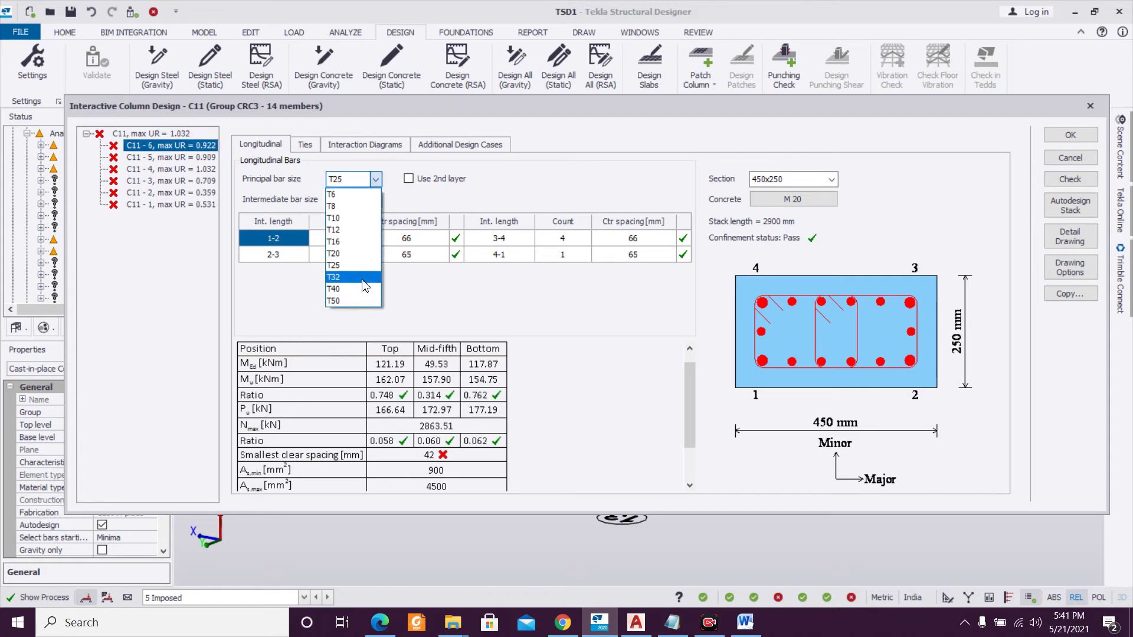
pyautogui.click(364, 278)
pyautogui.click(375, 179)
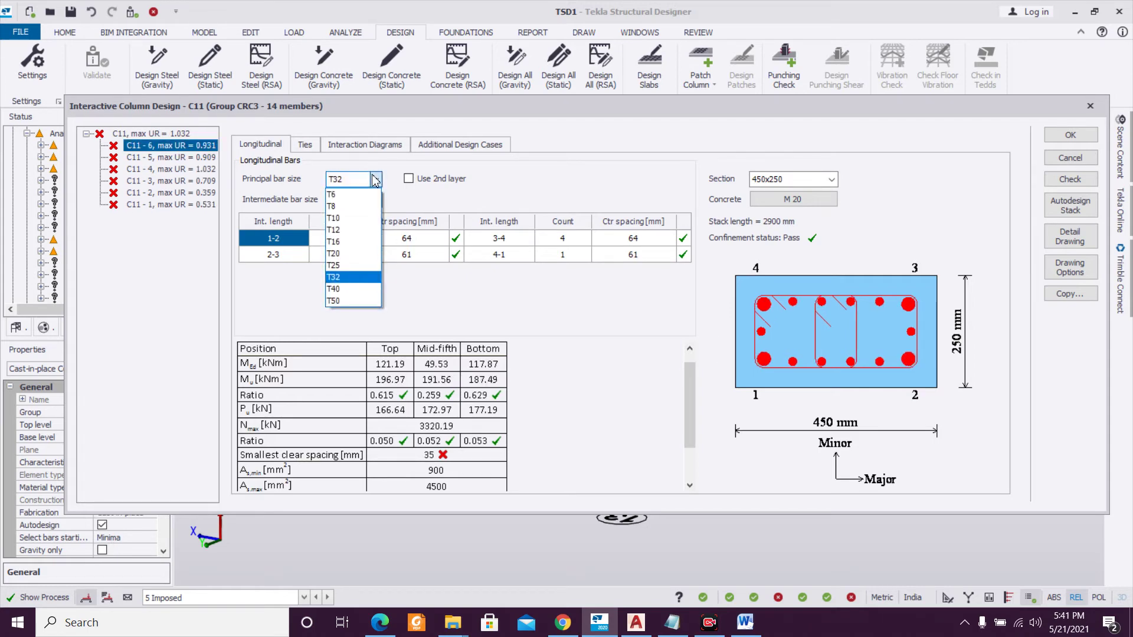
pyautogui.click(356, 289)
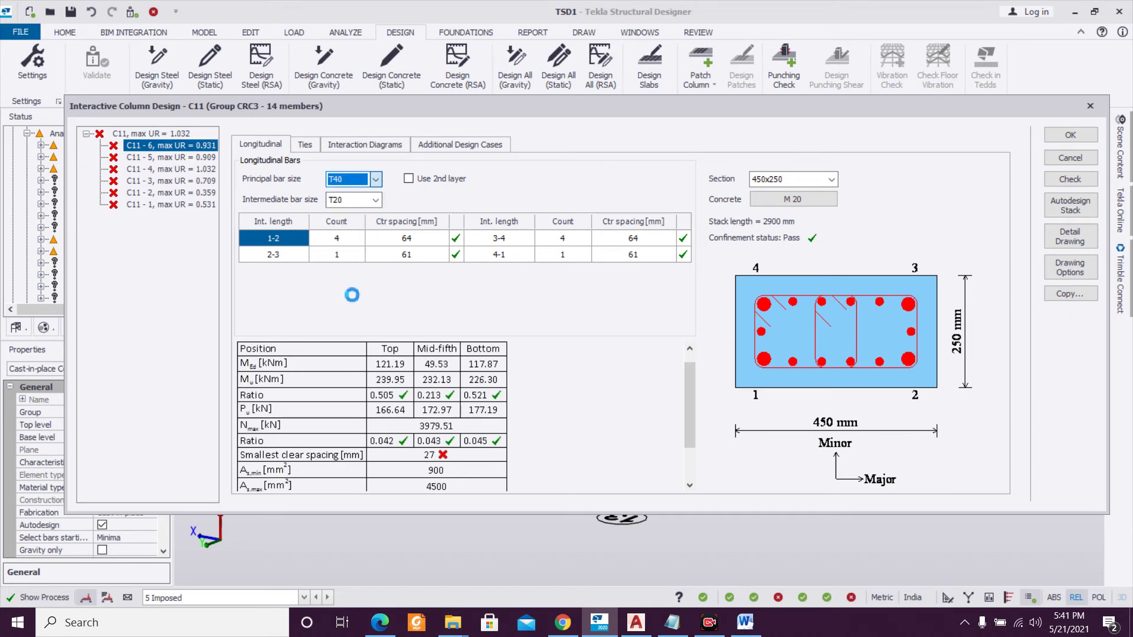
pyautogui.click(378, 179)
pyautogui.click(361, 313)
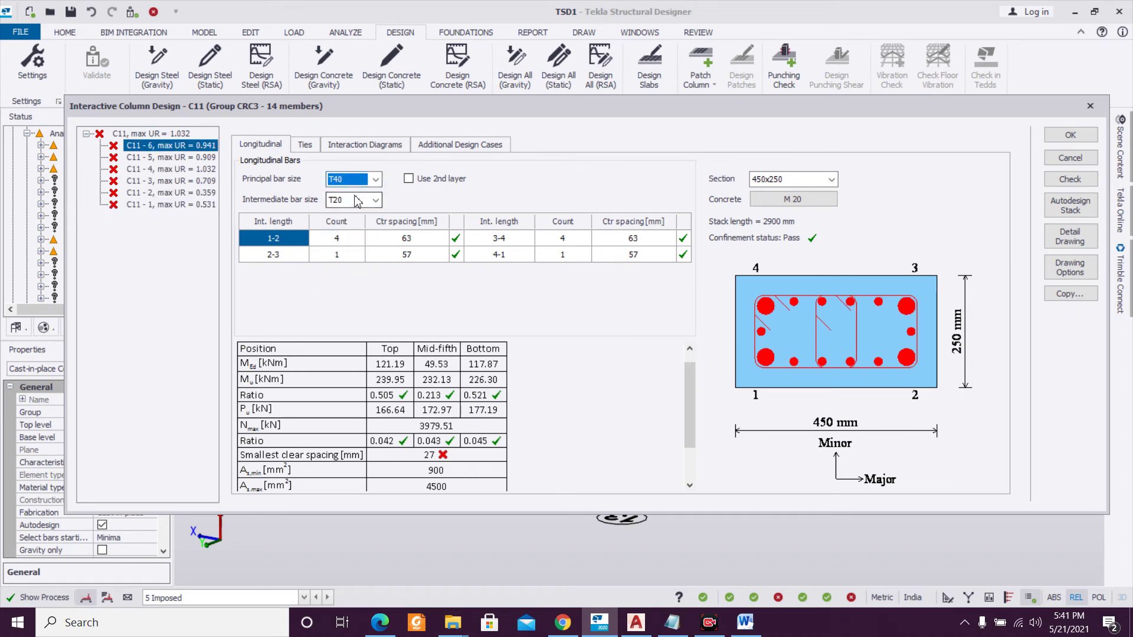
pyautogui.click(375, 179)
pyautogui.click(354, 301)
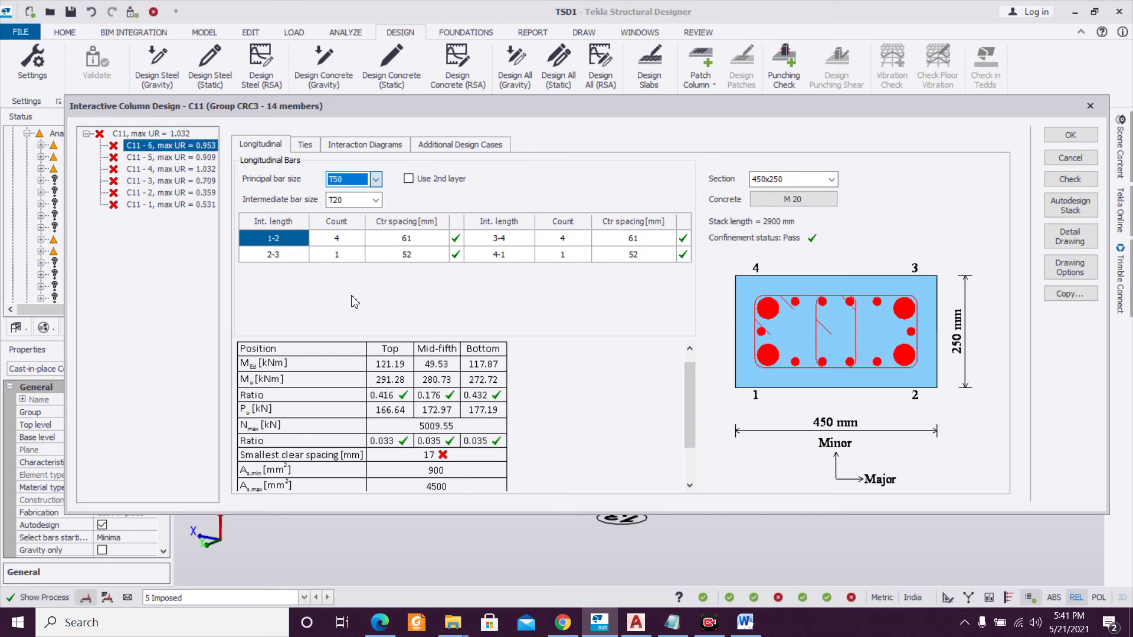
pyautogui.click(375, 180)
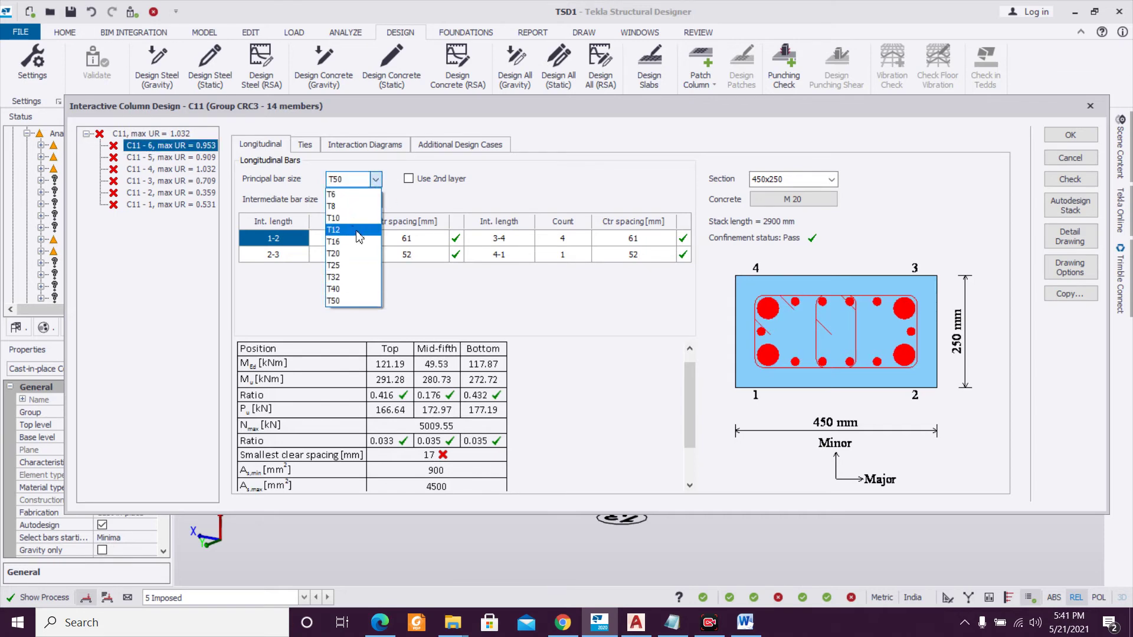
pyautogui.click(350, 255)
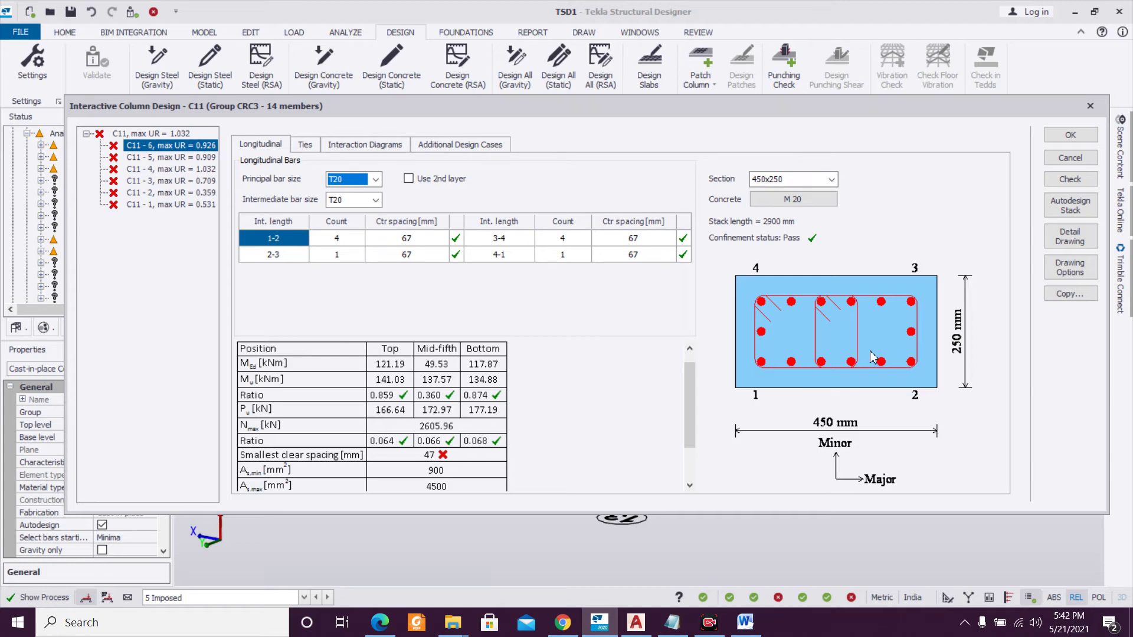
pyautogui.click(1087, 108)
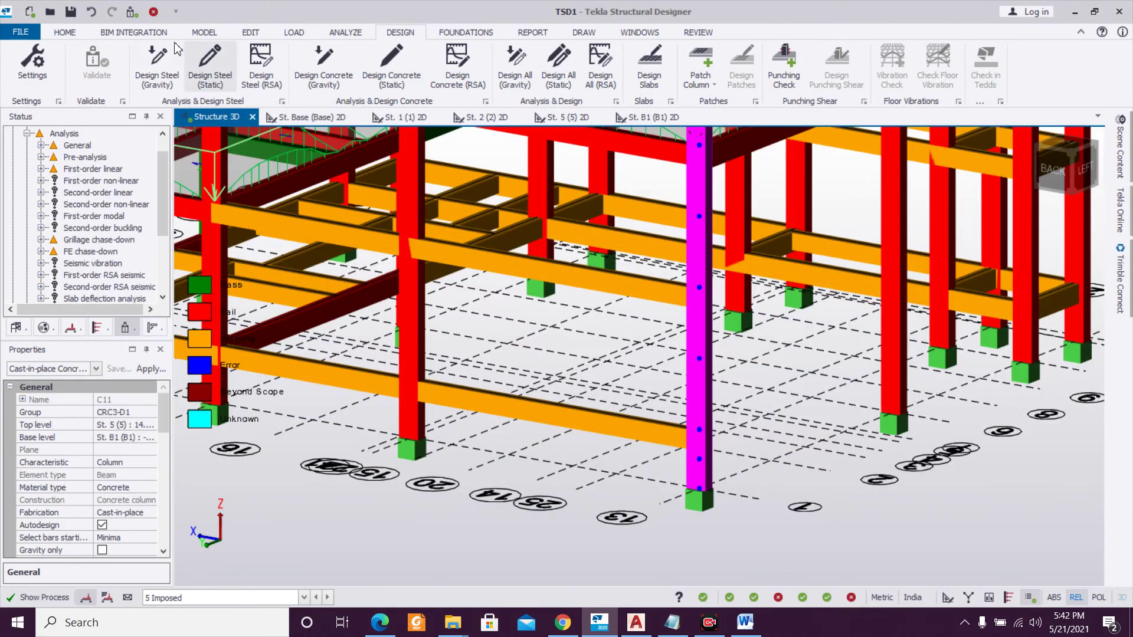
# Set the maximum vertical bar size to 32 in the design settings for concrete column reinforcement layout.
pyautogui.click(34, 66)
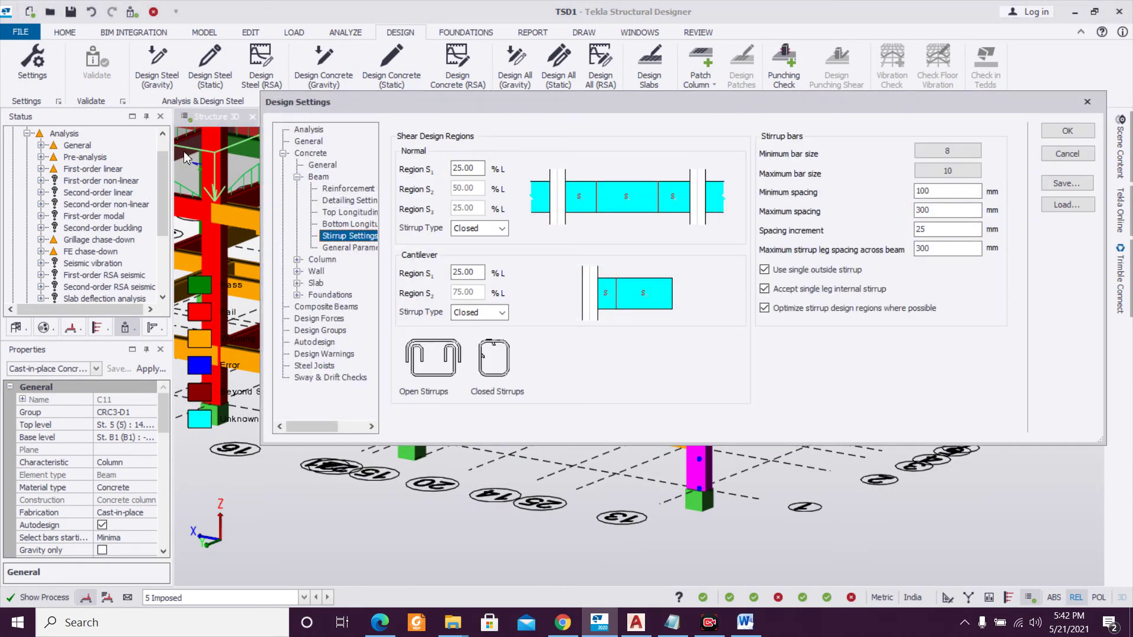
pyautogui.click(298, 259)
pyautogui.click(334, 271)
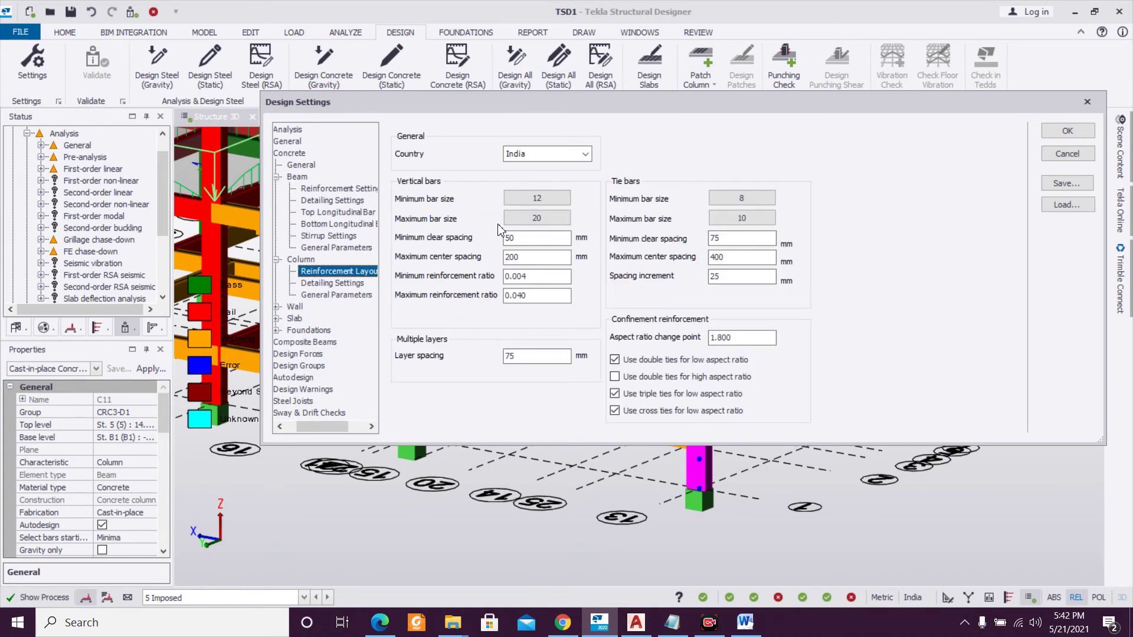
pyautogui.click(552, 218)
pyautogui.click(451, 430)
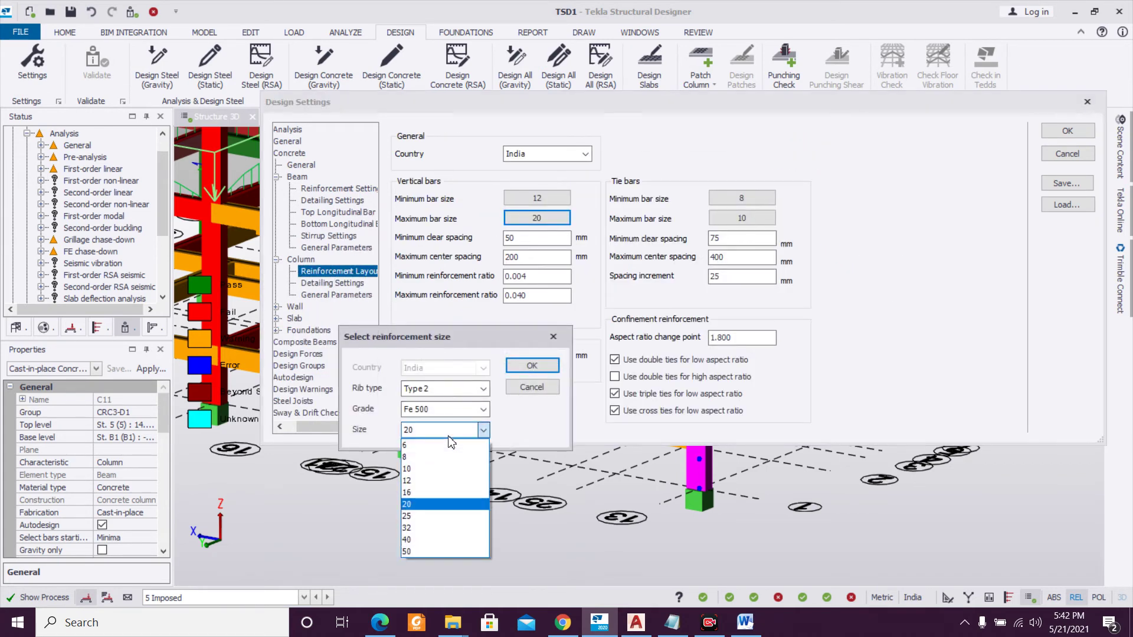
pyautogui.click(438, 528)
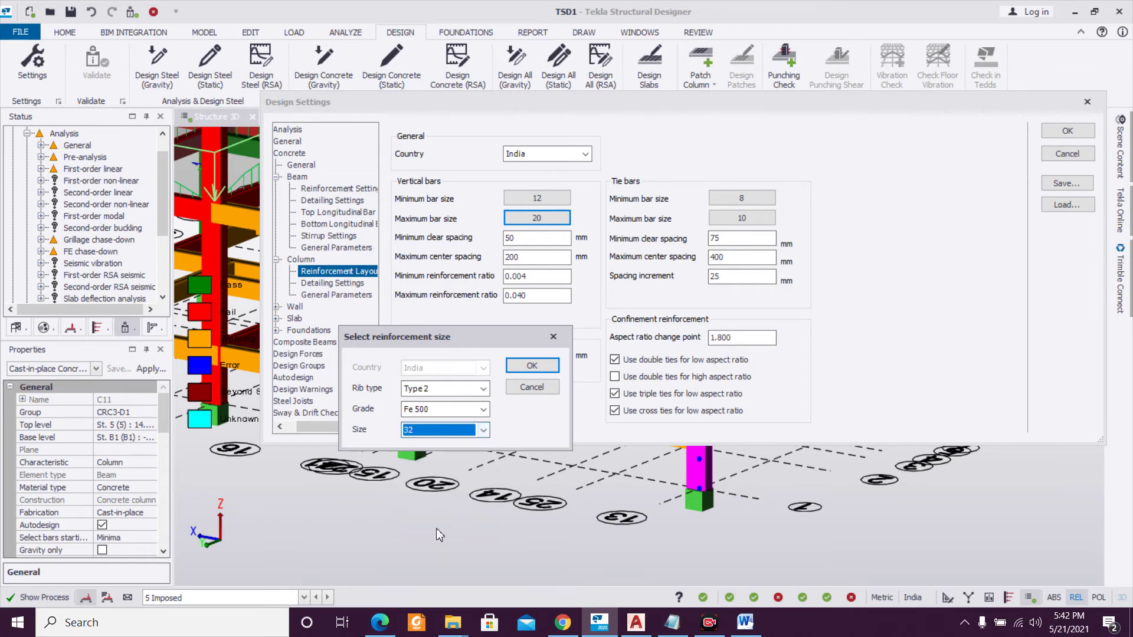
pyautogui.click(532, 366)
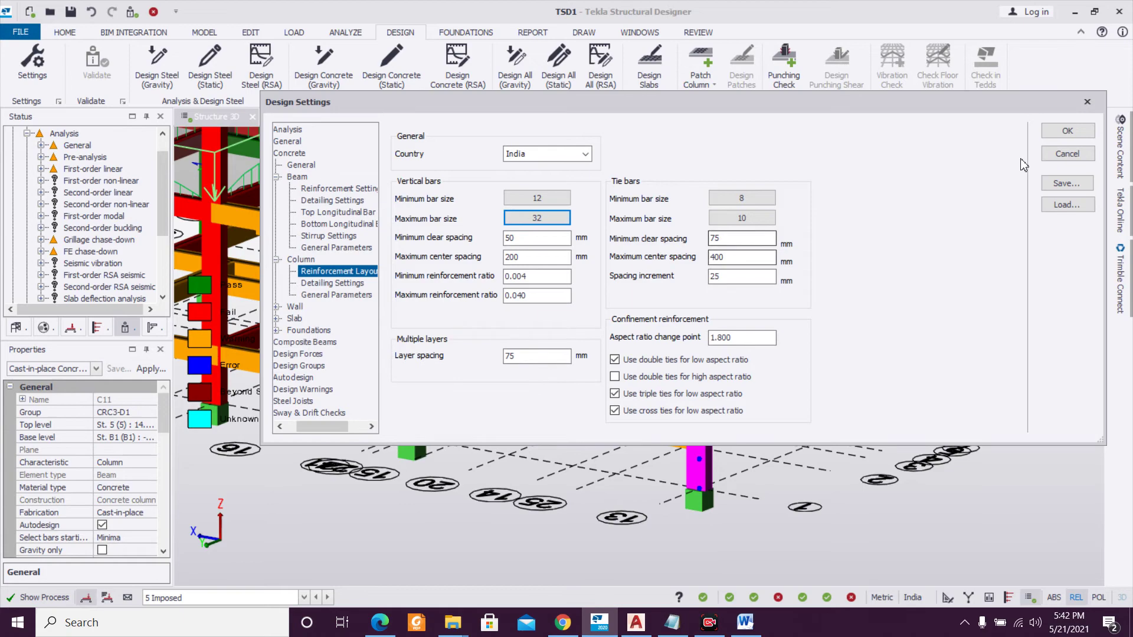
pyautogui.click(1056, 132)
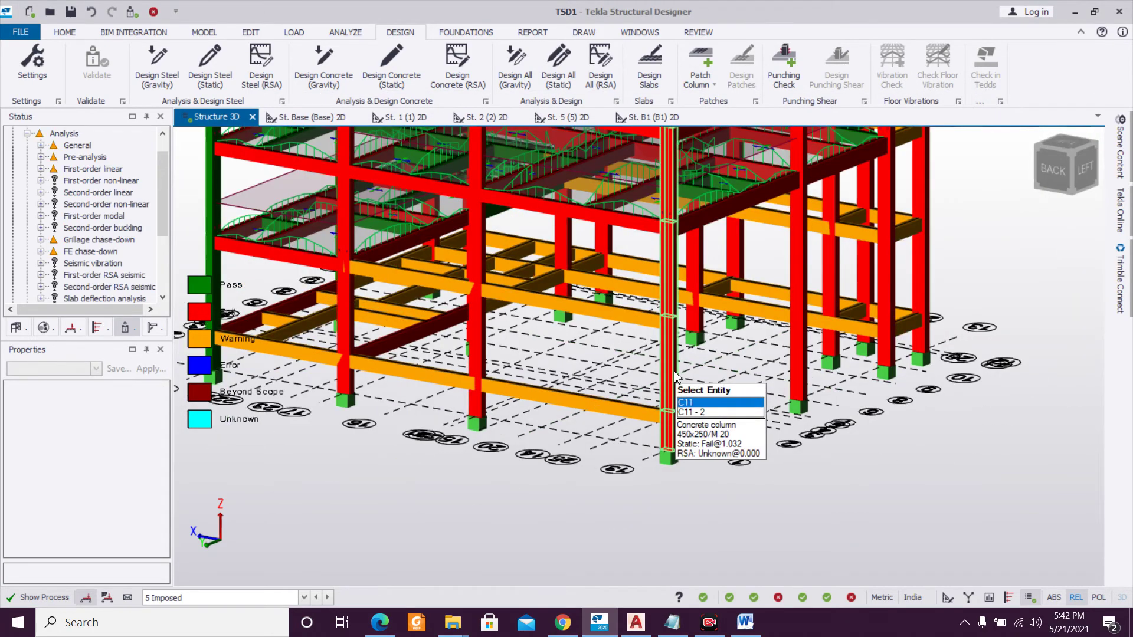
# Reopen the static interactive design of column C11 and review the longitudinal bar checks of its two lowest stacks.
pyautogui.click(676, 376)
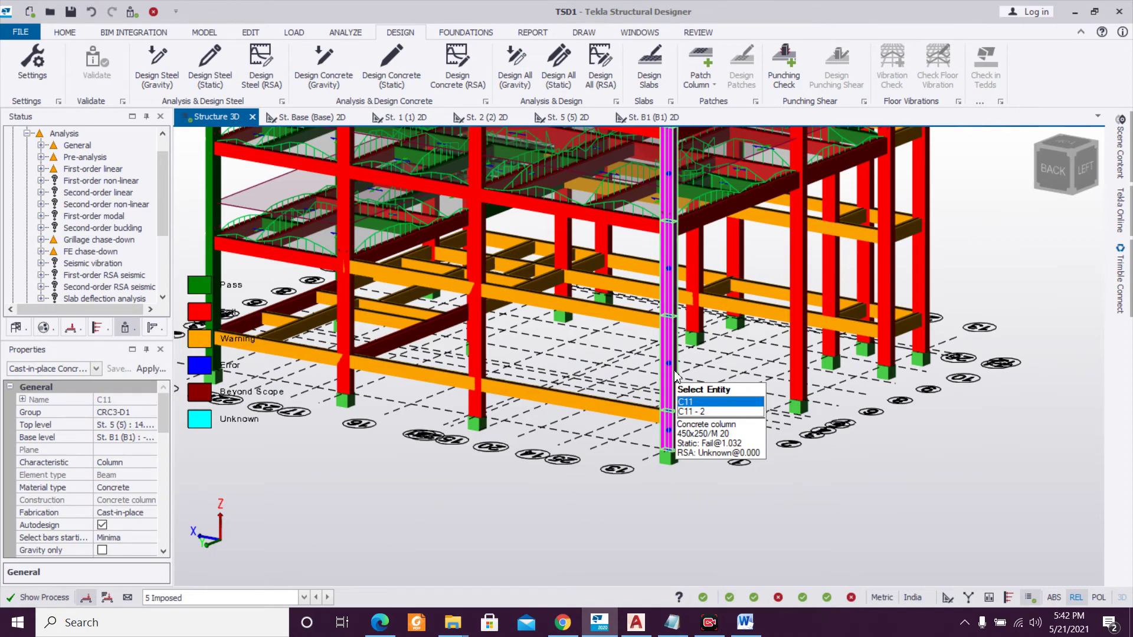
pyautogui.rightClick(676, 376)
pyautogui.moveTo(755, 337)
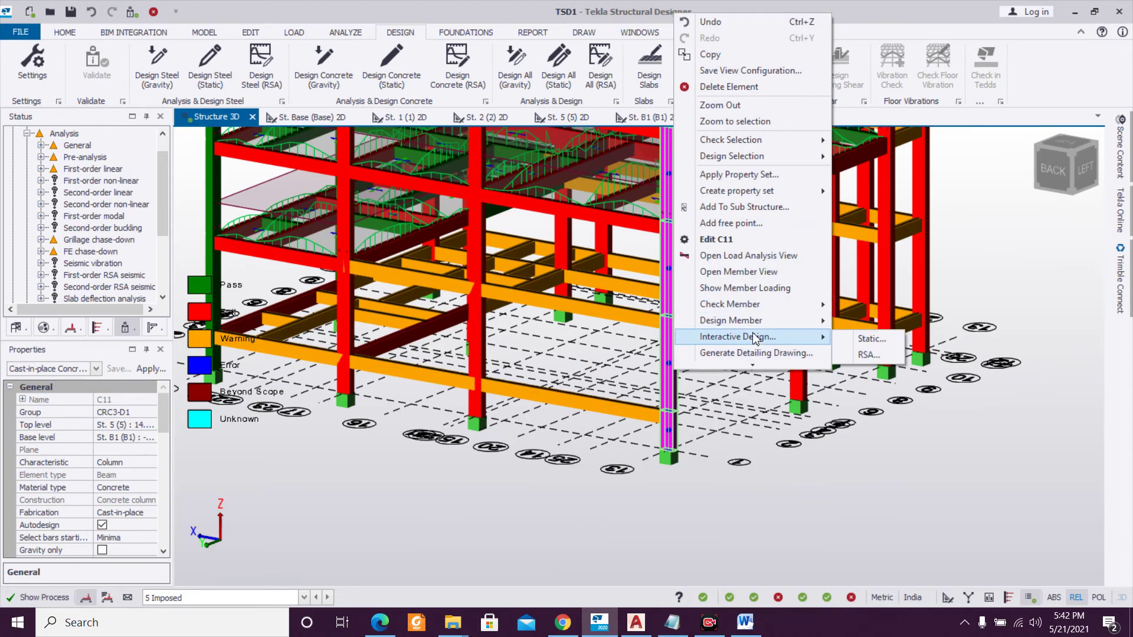
pyautogui.click(843, 338)
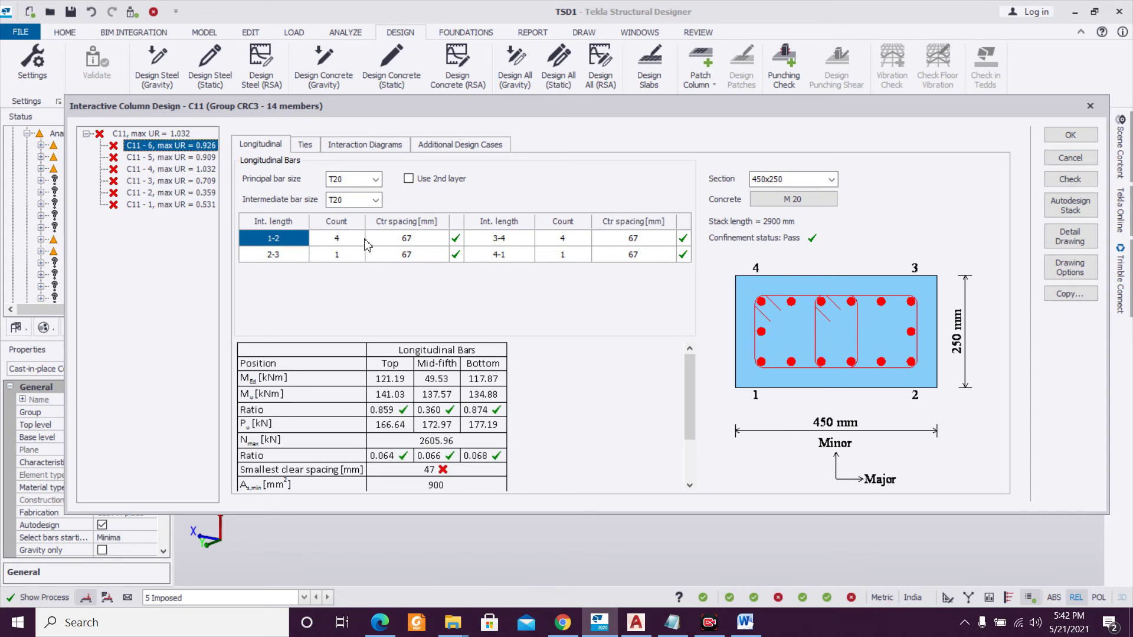
pyautogui.click(178, 207)
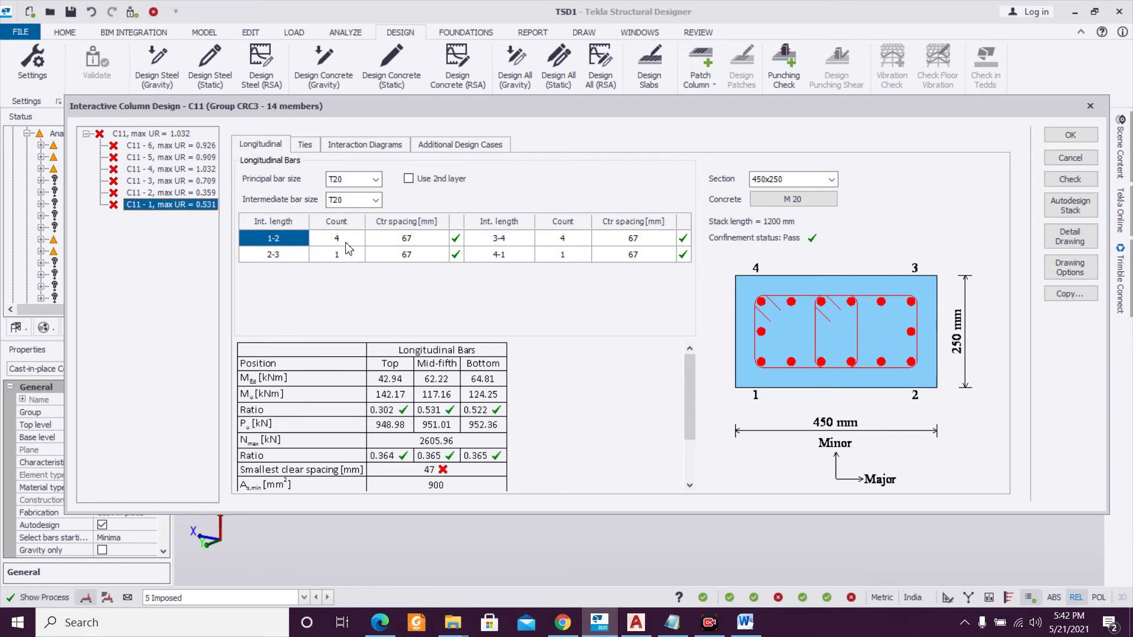
pyautogui.click(194, 195)
pyautogui.click(196, 207)
# Give all stacks of column C11 a new rectangular section with 500 mm breadth, and review the bottom stack's bar checks.
pyautogui.click(160, 134)
pyautogui.click(354, 217)
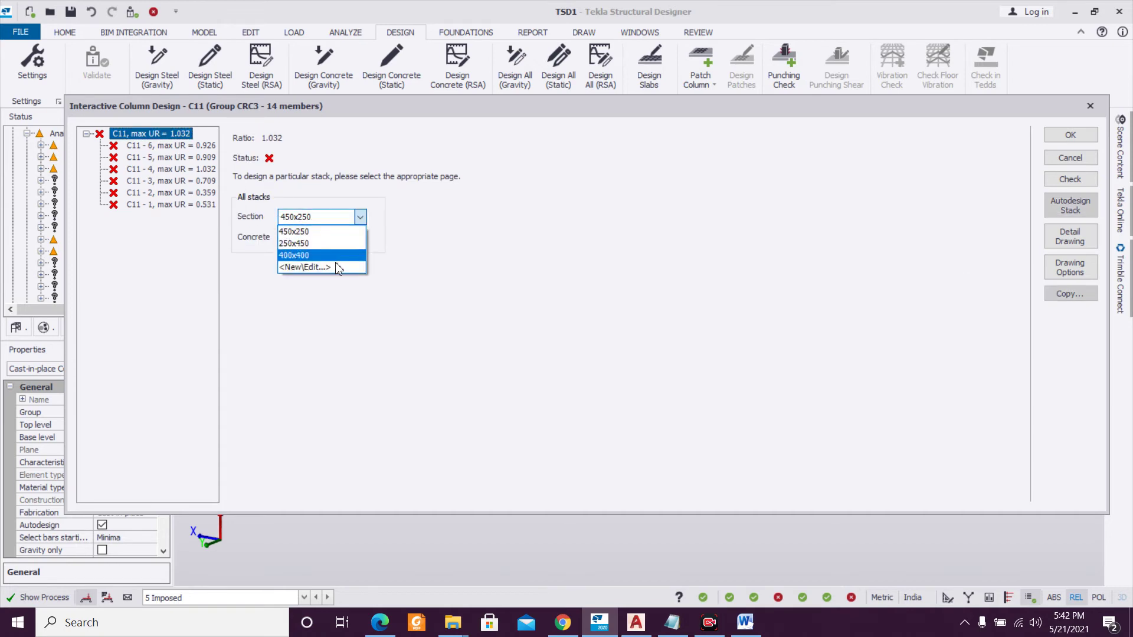
pyautogui.click(335, 266)
pyautogui.click(332, 242)
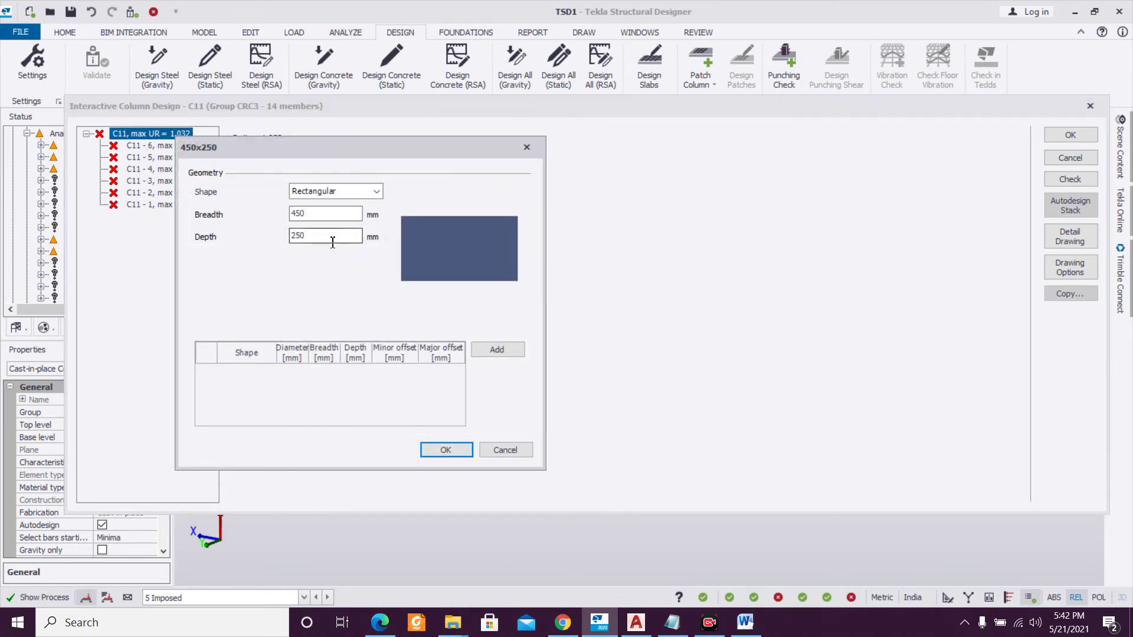
pyautogui.doubleClick(325, 213)
pyautogui.write('500')
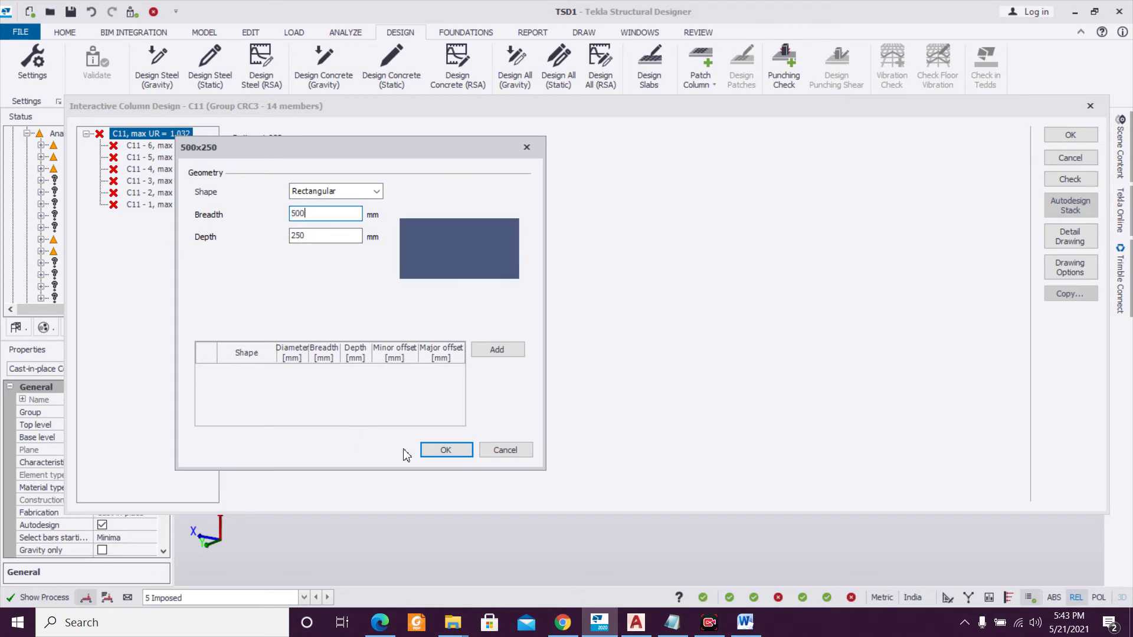
pyautogui.click(437, 450)
pyautogui.click(175, 205)
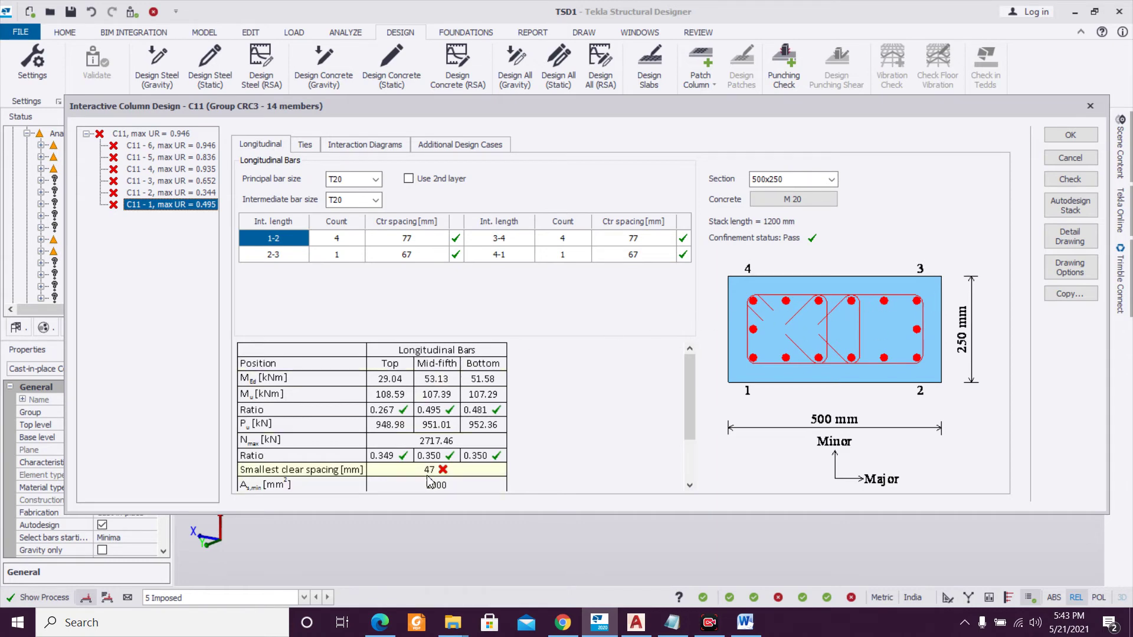
# Close the interactive design of column C11 without keeping its changes and run Design All (Static) on the model.
pyautogui.click(1090, 106)
pyautogui.click(696, 463)
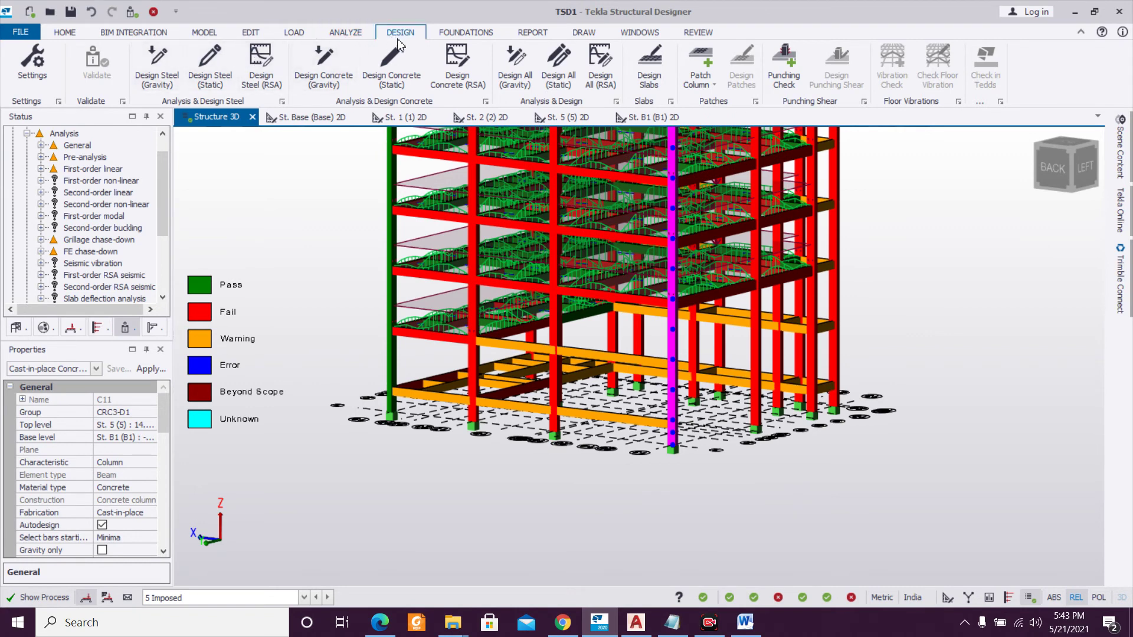
pyautogui.click(555, 59)
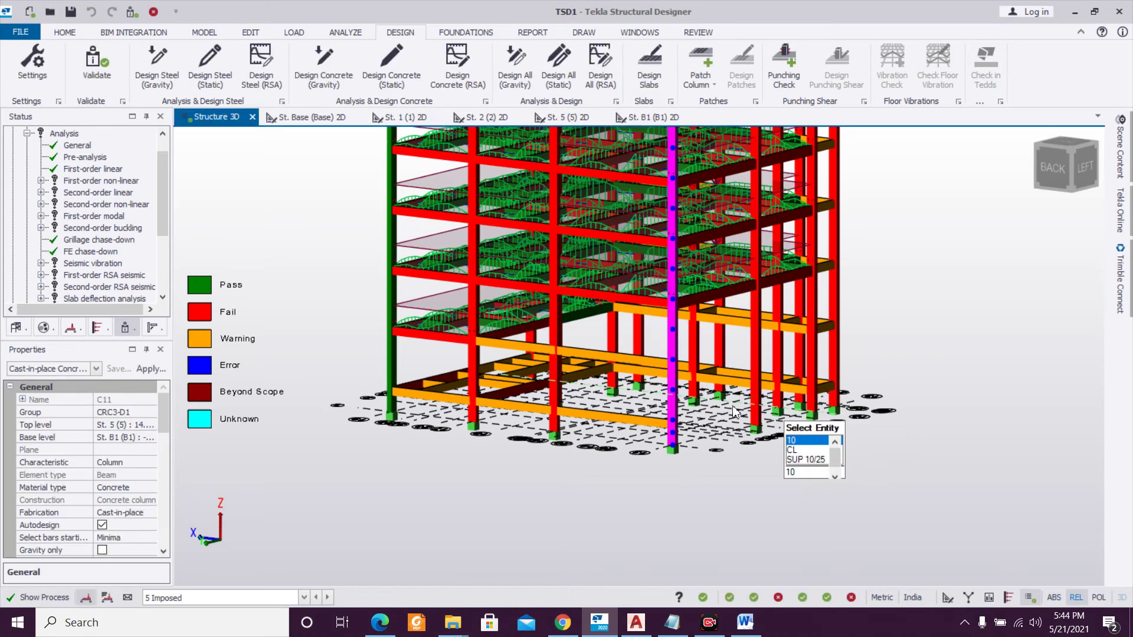
# Run the static member check on column C11, view its longitudinal bars summary and close the results.
pyautogui.rightClick(670, 398)
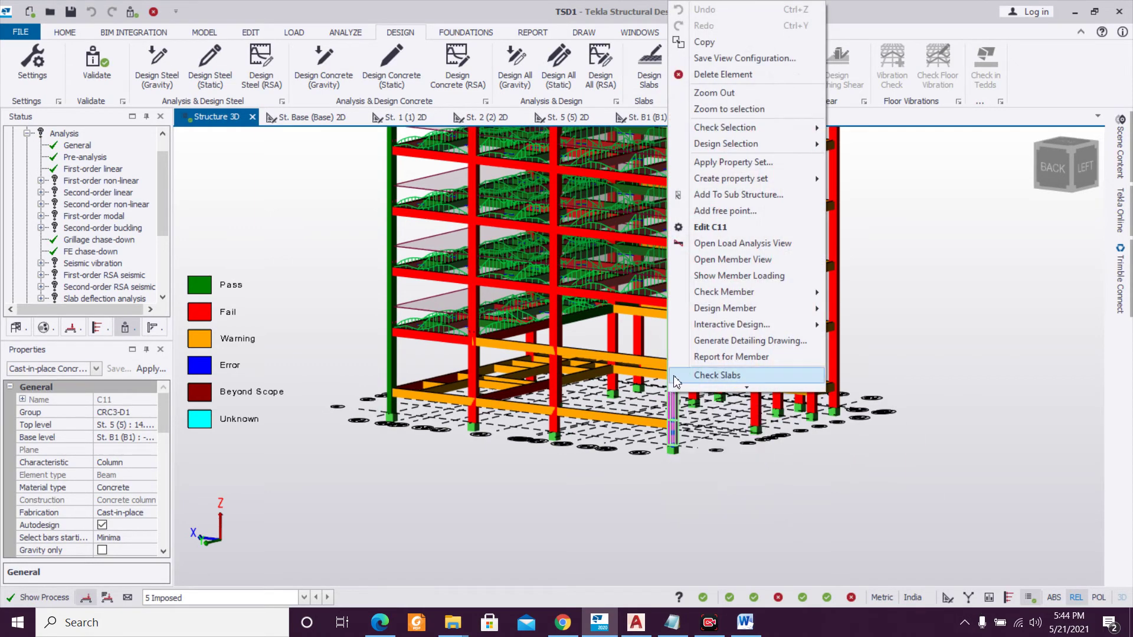
pyautogui.moveTo(756, 325)
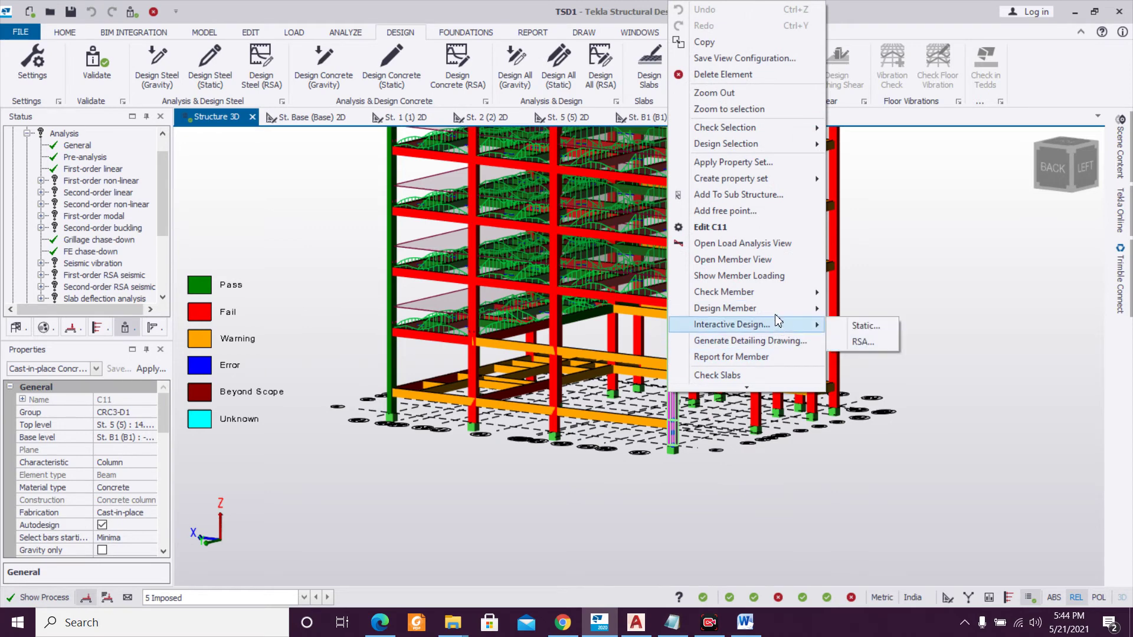
pyautogui.moveTo(767, 292)
pyautogui.click(841, 295)
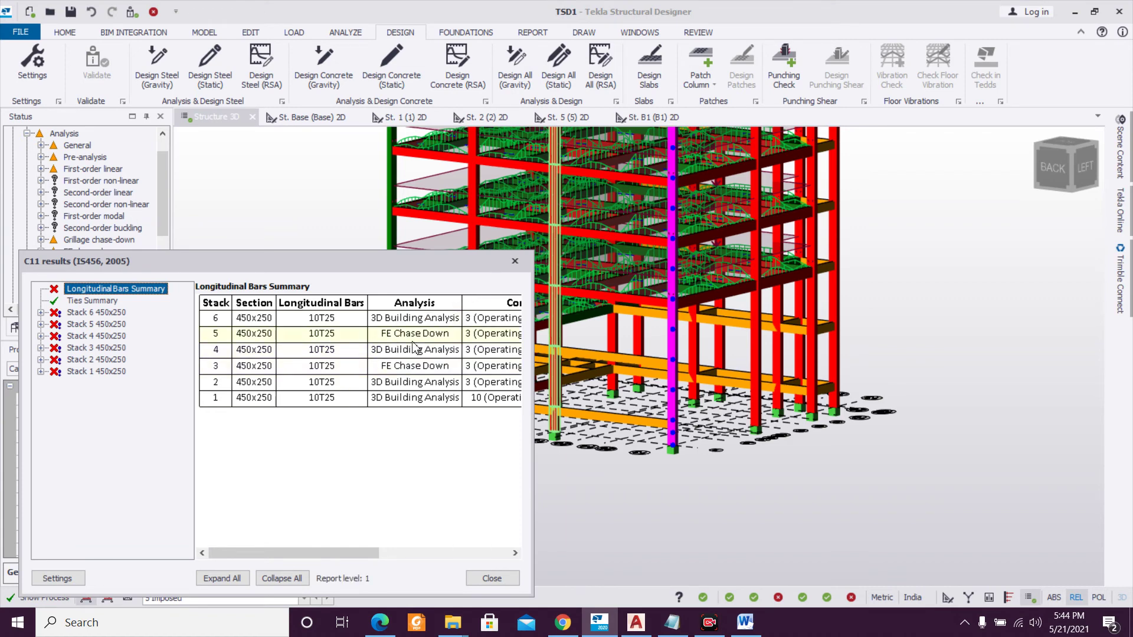
pyautogui.click(514, 260)
# Open the static interactive design of column C11, review the longitudinal bar checks of its stacks up to stack 6 and close it.
pyautogui.moveTo(676, 399)
pyautogui.rightClick(675, 399)
pyautogui.moveTo(738, 330)
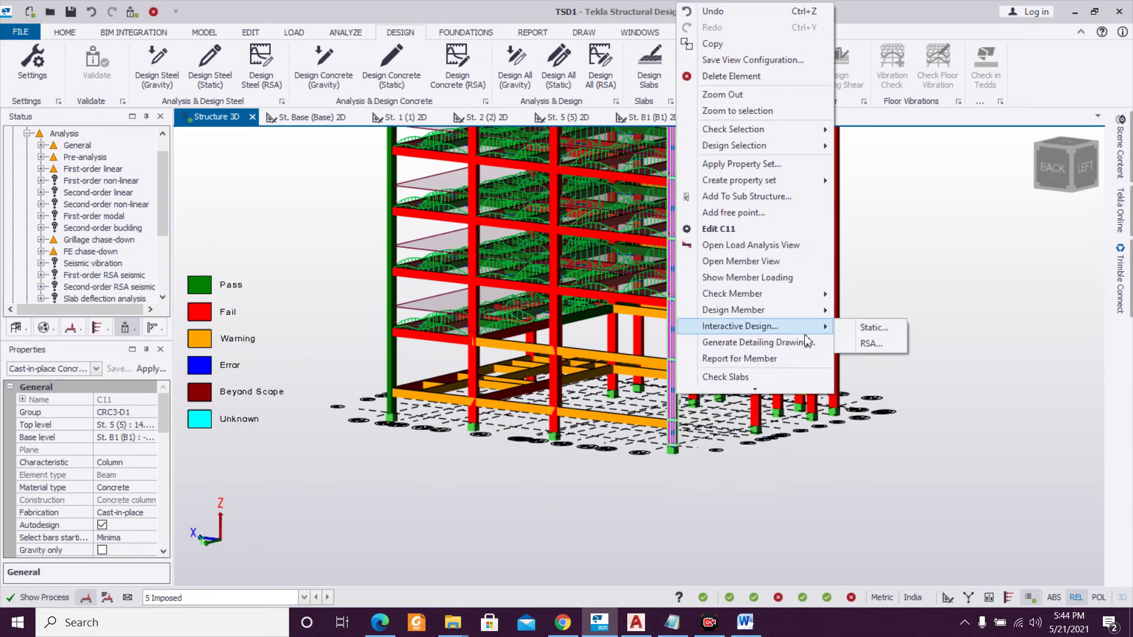
pyautogui.click(850, 328)
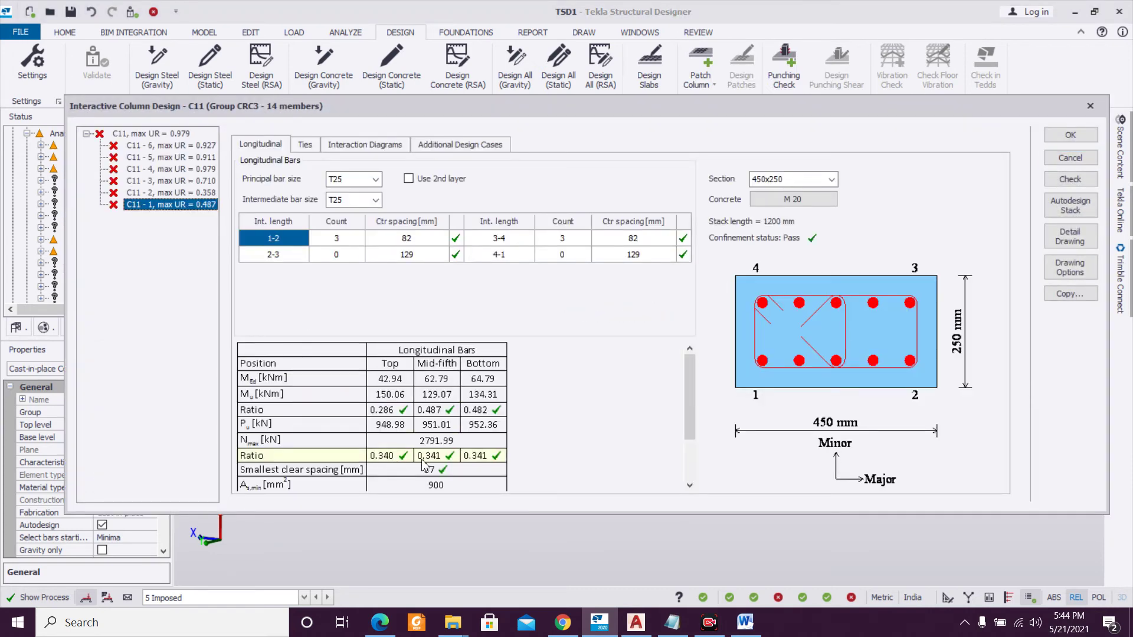
pyautogui.click(187, 193)
pyautogui.click(177, 174)
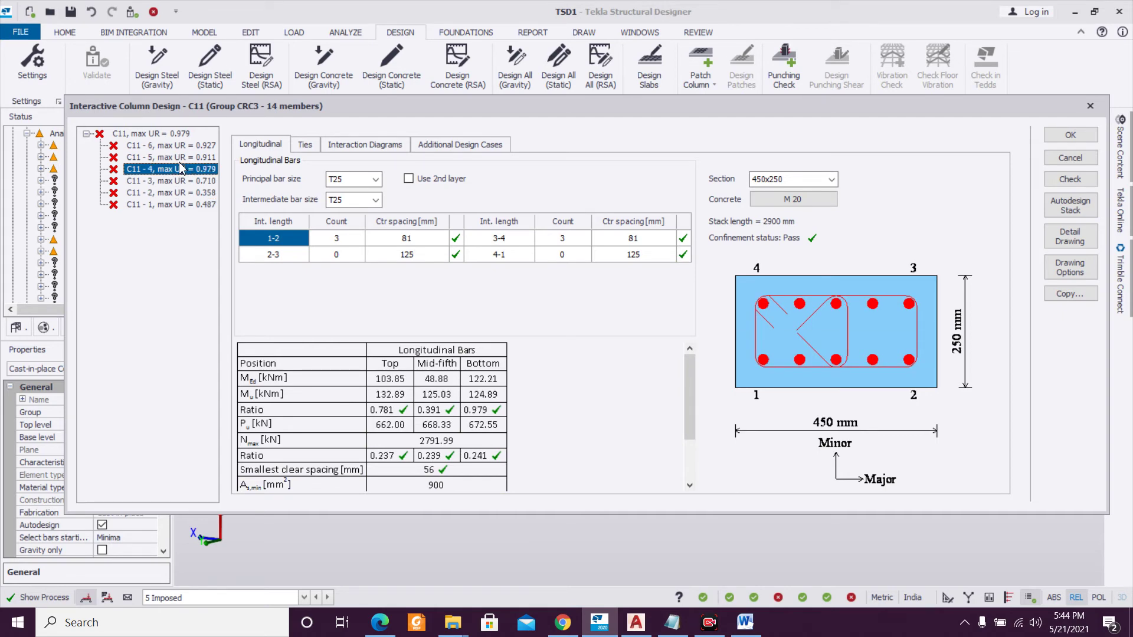
pyautogui.click(181, 156)
pyautogui.click(182, 146)
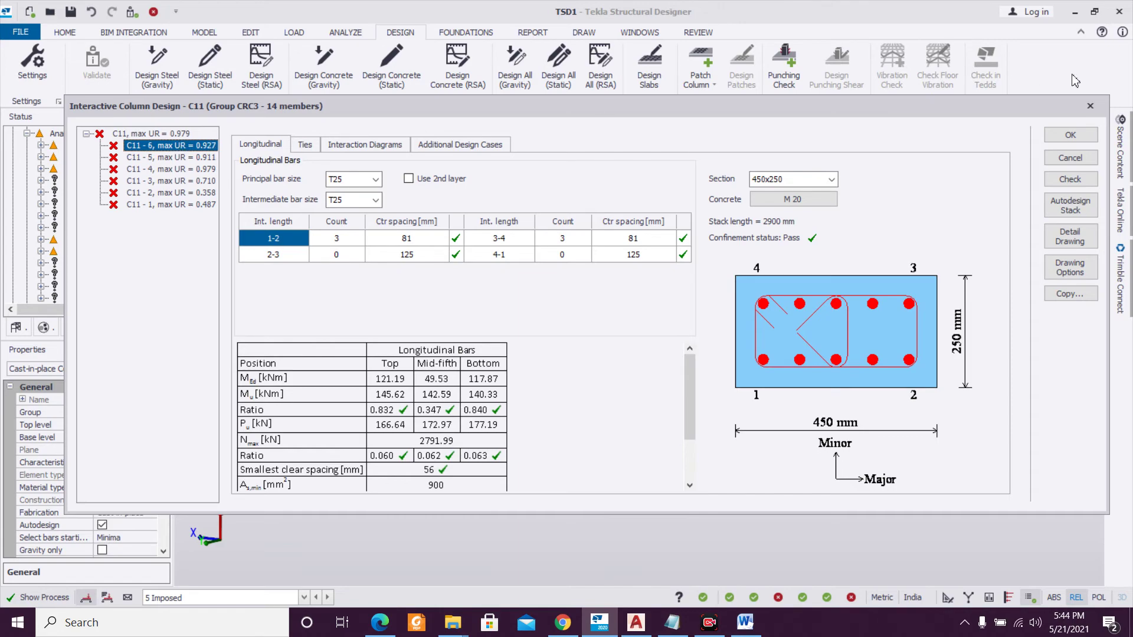
pyautogui.click(1089, 106)
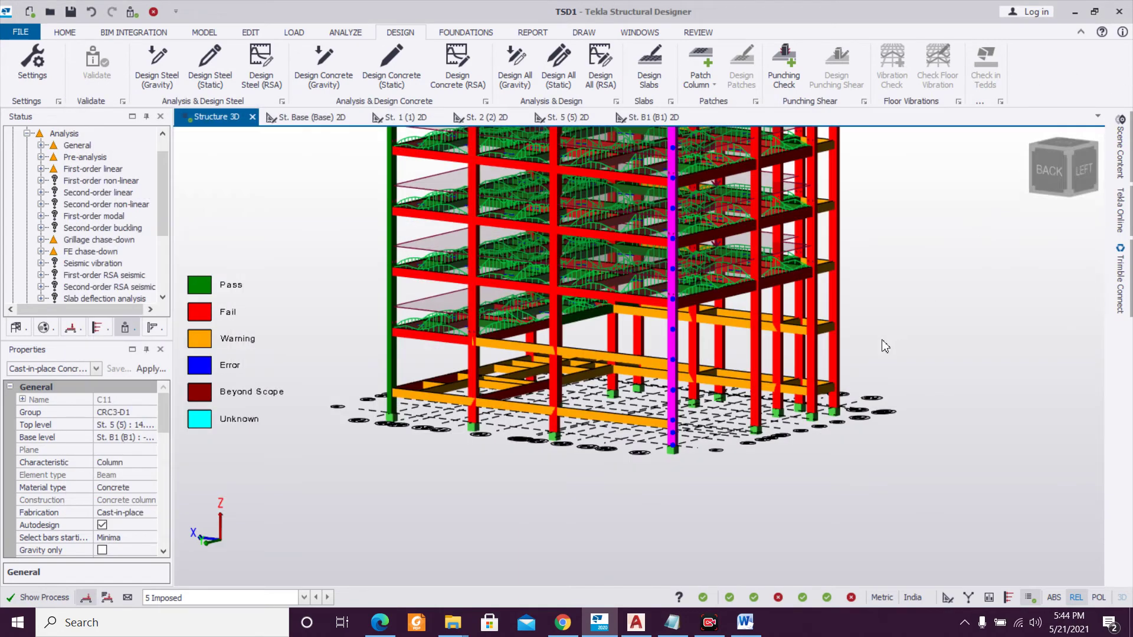
# Run the static member check on column C11 again and review the combinations, ratios and status in its longitudinal bars summary.
pyautogui.scroll(3, 655, 440)
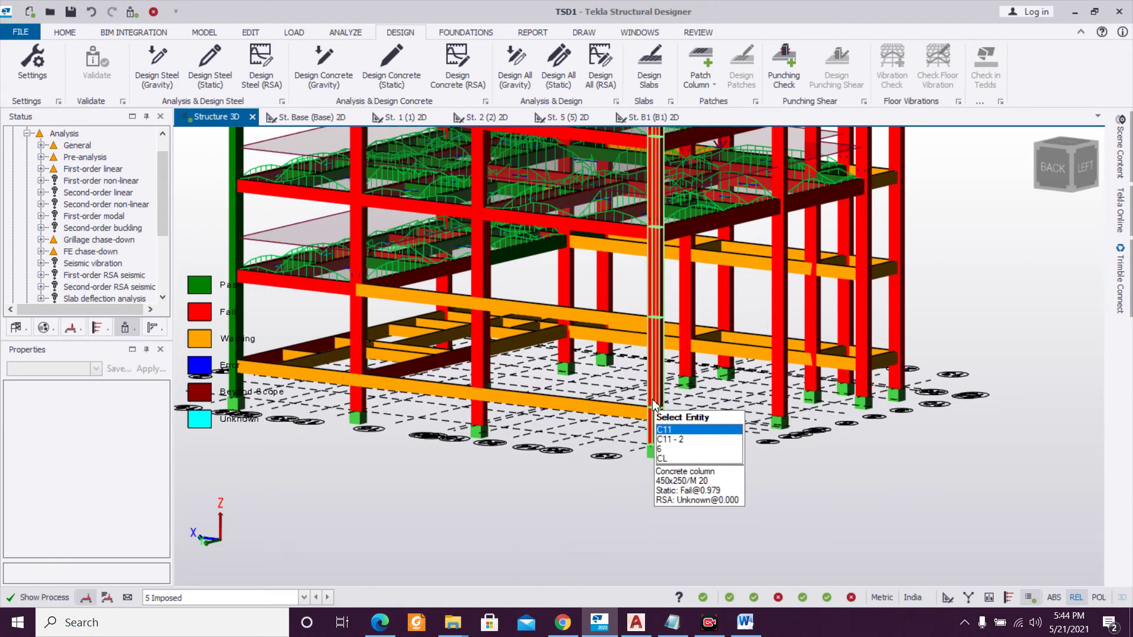
pyautogui.click(653, 398)
pyautogui.rightClick(652, 399)
pyautogui.rightClick(692, 332)
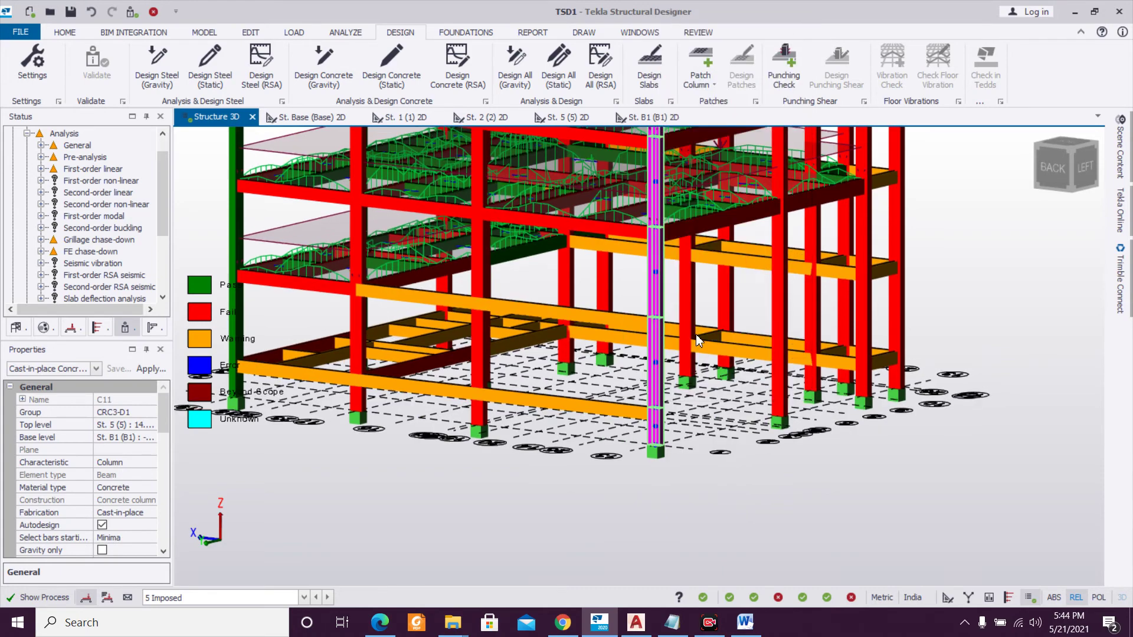
pyautogui.click(656, 373)
pyautogui.rightClick(656, 375)
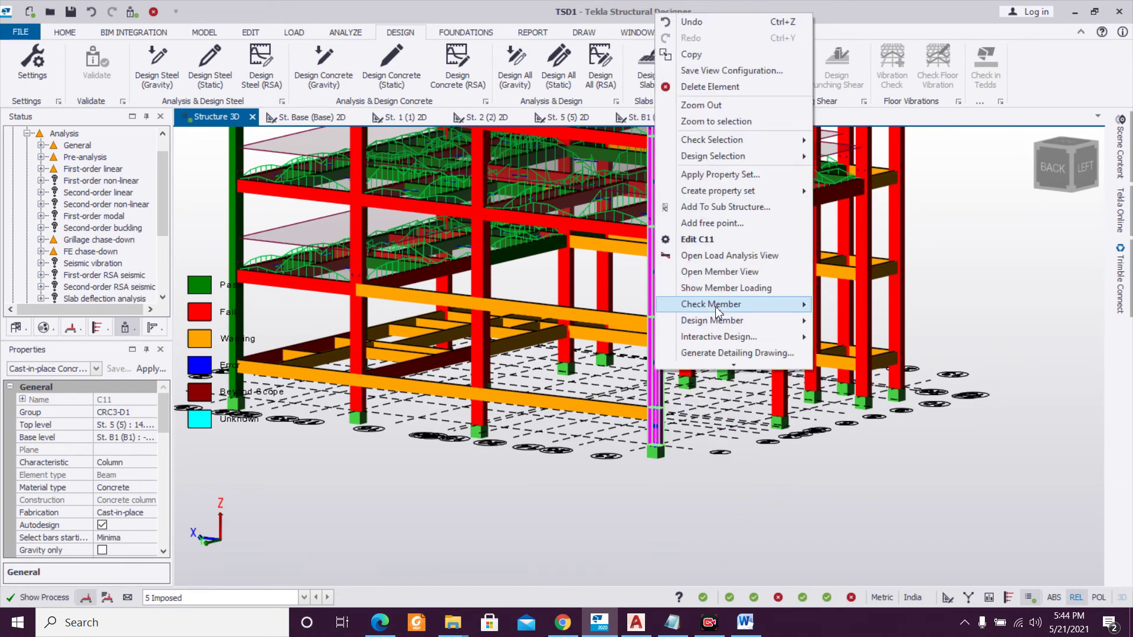
pyautogui.moveTo(761, 304)
pyautogui.click(848, 306)
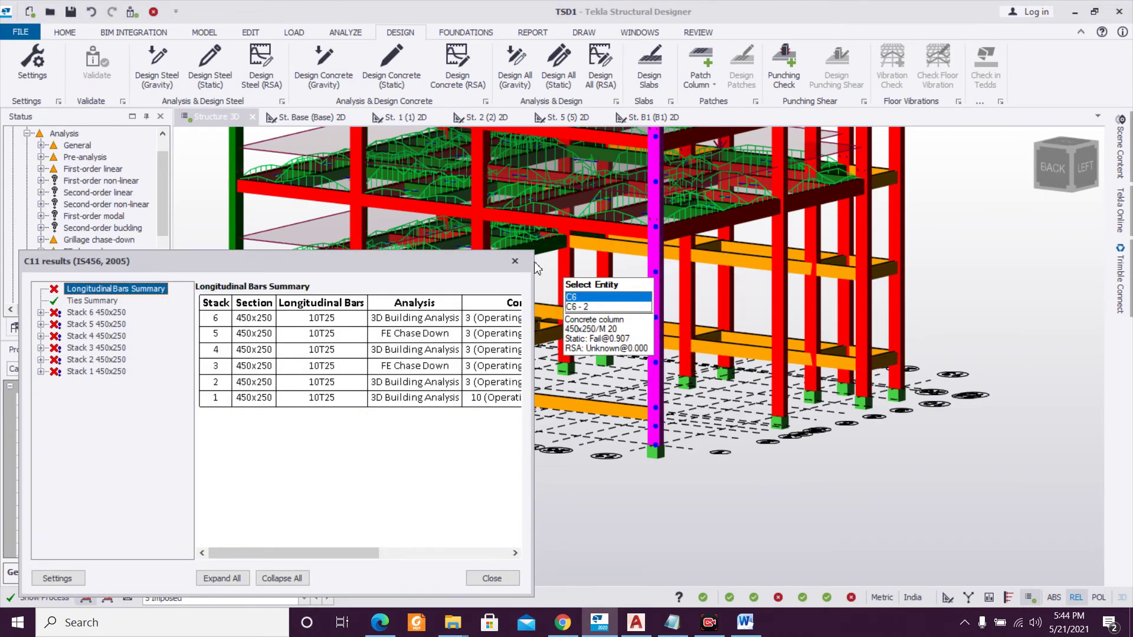
pyautogui.moveTo(355, 552); pyautogui.dragTo(484, 548)
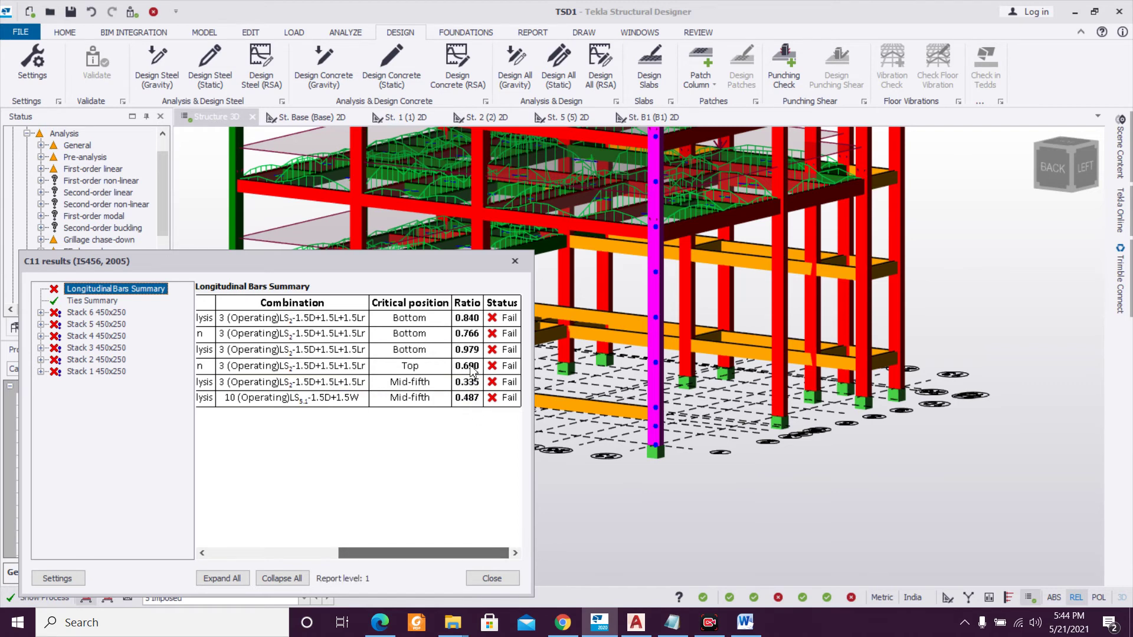
pyautogui.moveTo(417, 553); pyautogui.dragTo(288, 553)
# Examine the longitudinal bar limit checks of stack 1 in the C11 results, including reinforcement area limits, and close the results.
pyautogui.click(77, 371)
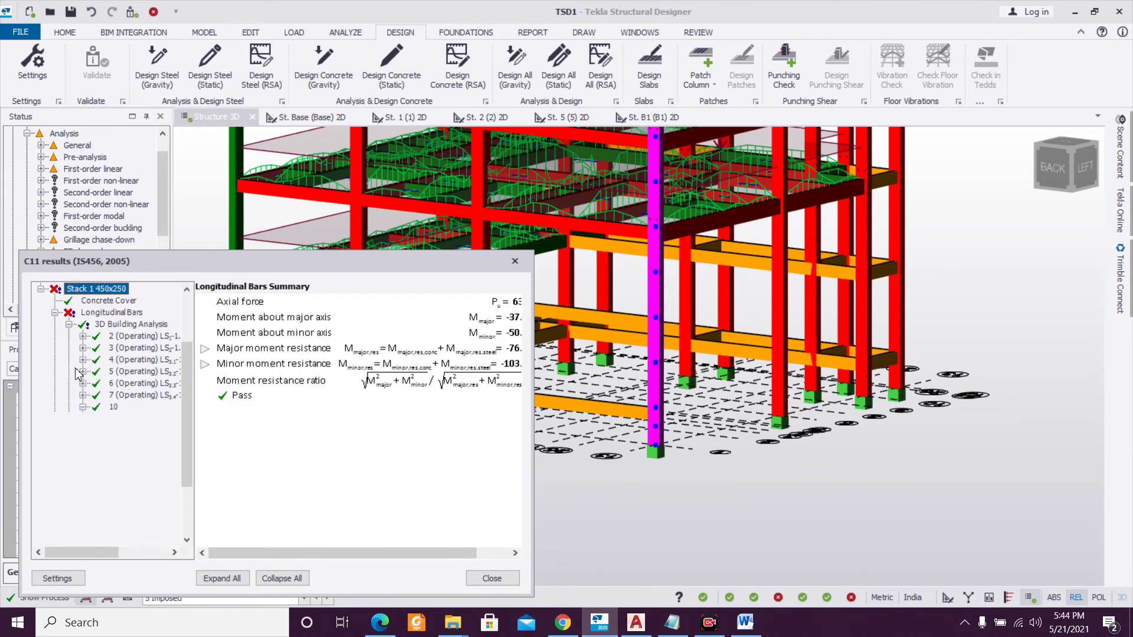
pyautogui.scroll(-3, 127, 416)
pyautogui.click(118, 525)
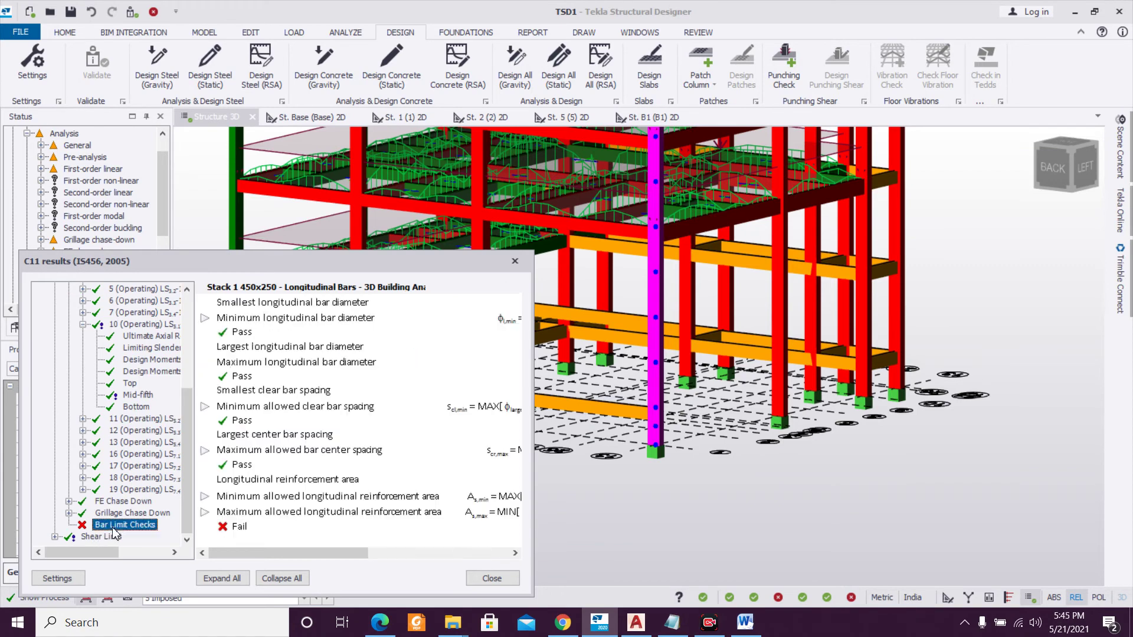
pyautogui.moveTo(354, 553); pyautogui.dragTo(498, 553)
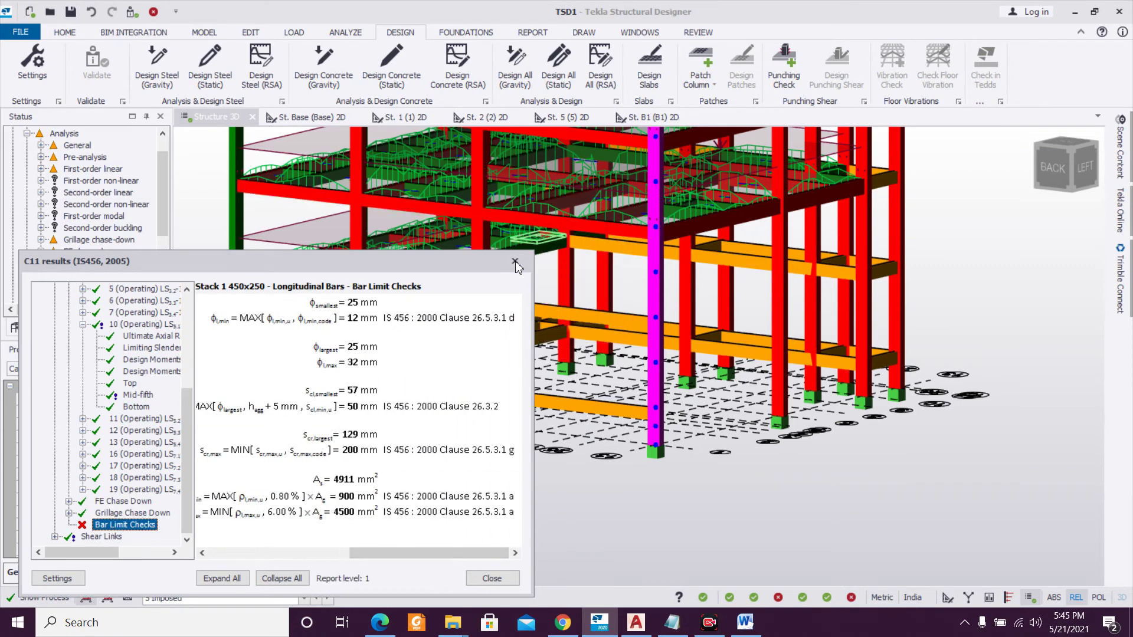
pyautogui.click(515, 261)
# Run the static member check on column C14 and review the ratios and status in its longitudinal bars summary.
pyautogui.moveTo(783, 444); pyautogui.dragTo(601, 407, button='right')
pyautogui.scroll(-2, 601, 407)
pyautogui.moveTo(774, 453); pyautogui.dragTo(889, 472, button='right')
pyautogui.scroll(-2, 564, 442)
pyautogui.scroll(2, 633, 429)
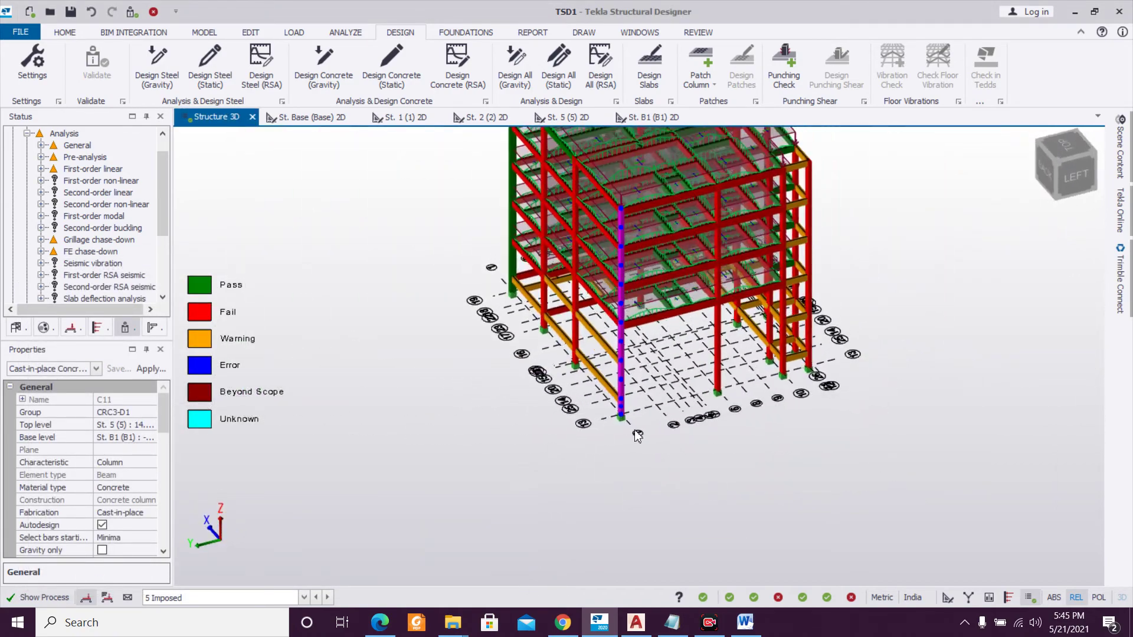
pyautogui.moveTo(494, 405); pyautogui.dragTo(599, 385, button='right')
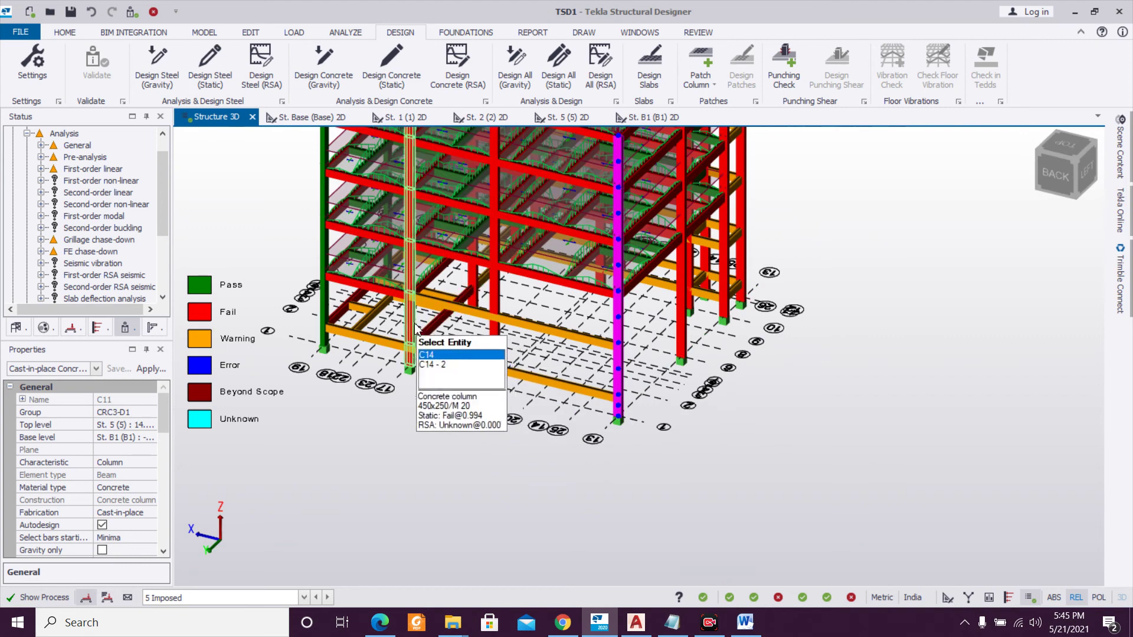
pyautogui.rightClick(415, 325)
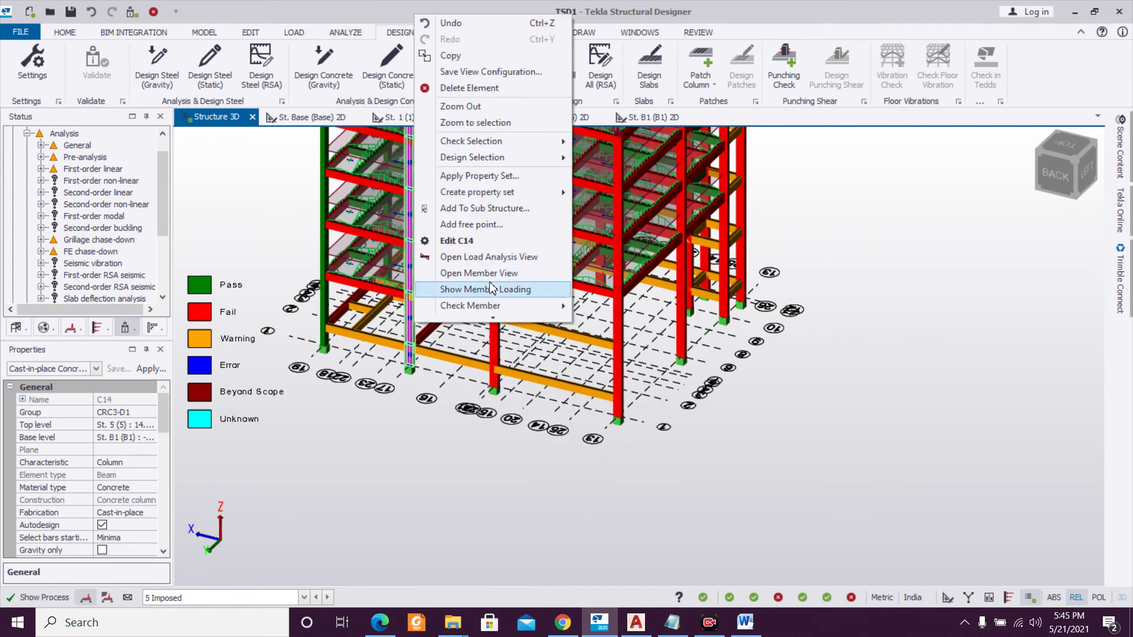
pyautogui.moveTo(501, 305)
pyautogui.click(600, 311)
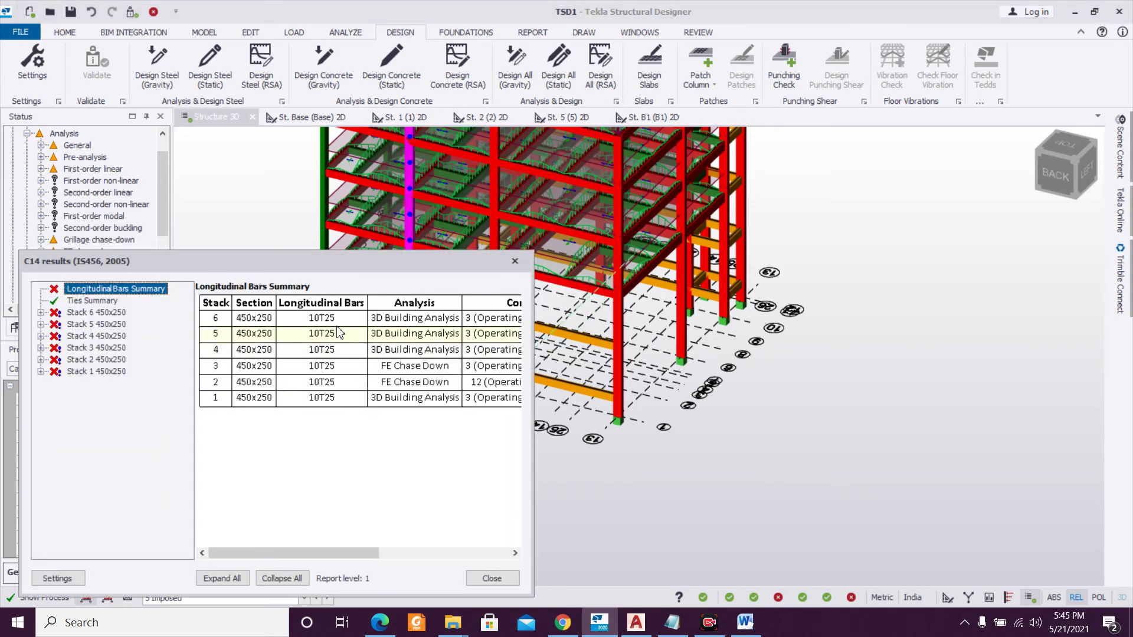
pyautogui.moveTo(333, 552); pyautogui.dragTo(463, 553)
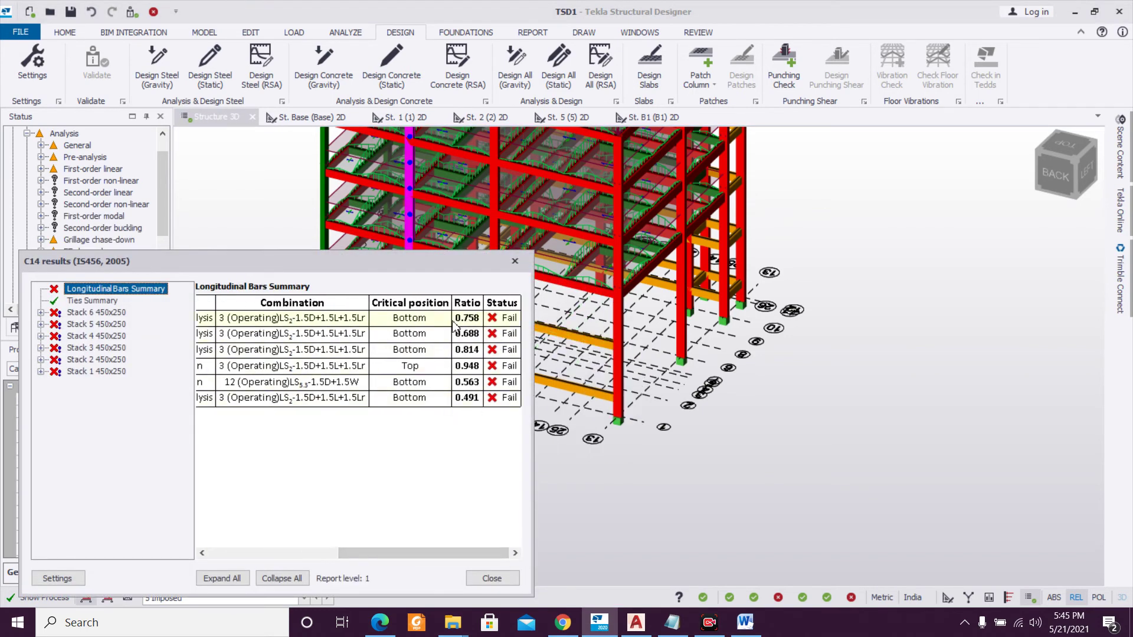
pyautogui.moveTo(473, 549); pyautogui.dragTo(247, 542)
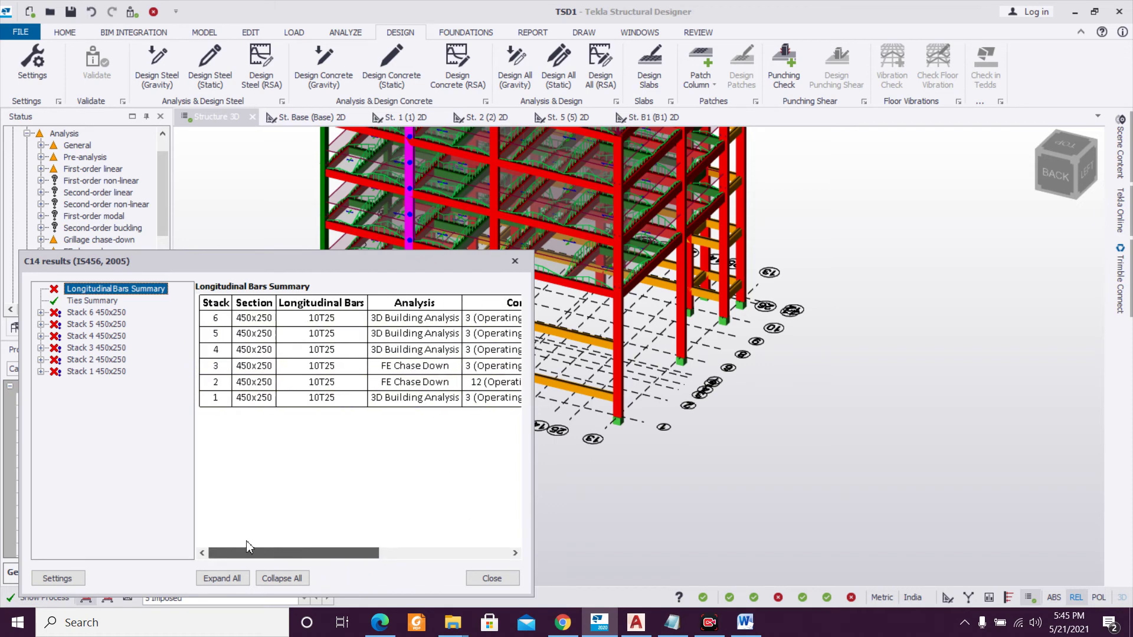
# Examine the longitudinal bar limit checks of stack 1 in the C14 results and close the results.
pyautogui.click(41, 372)
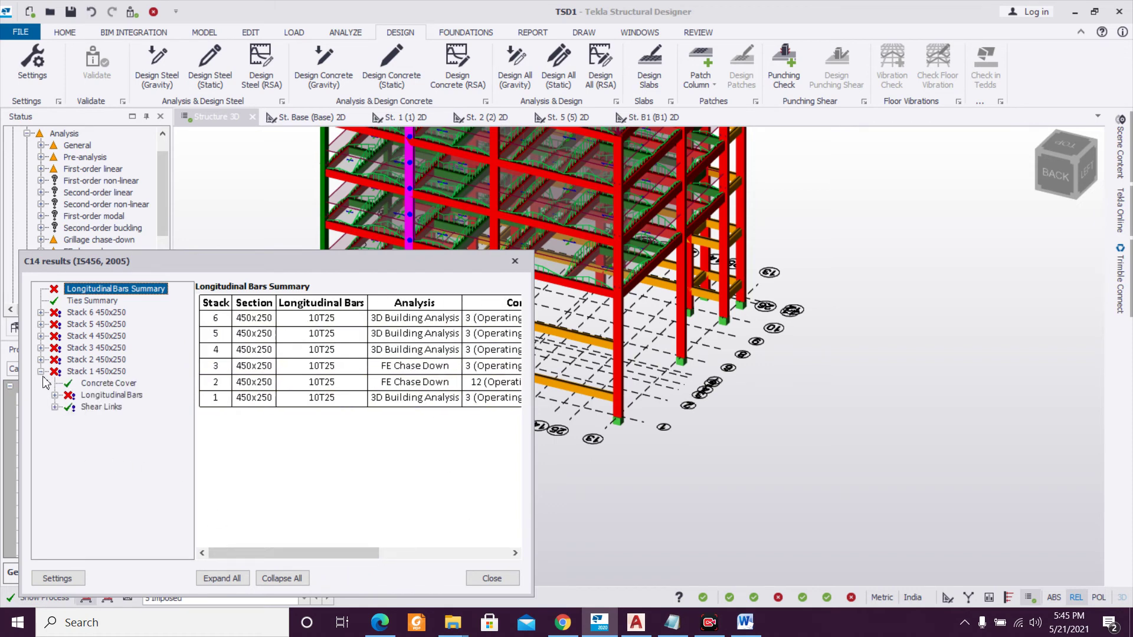
pyautogui.click(54, 395)
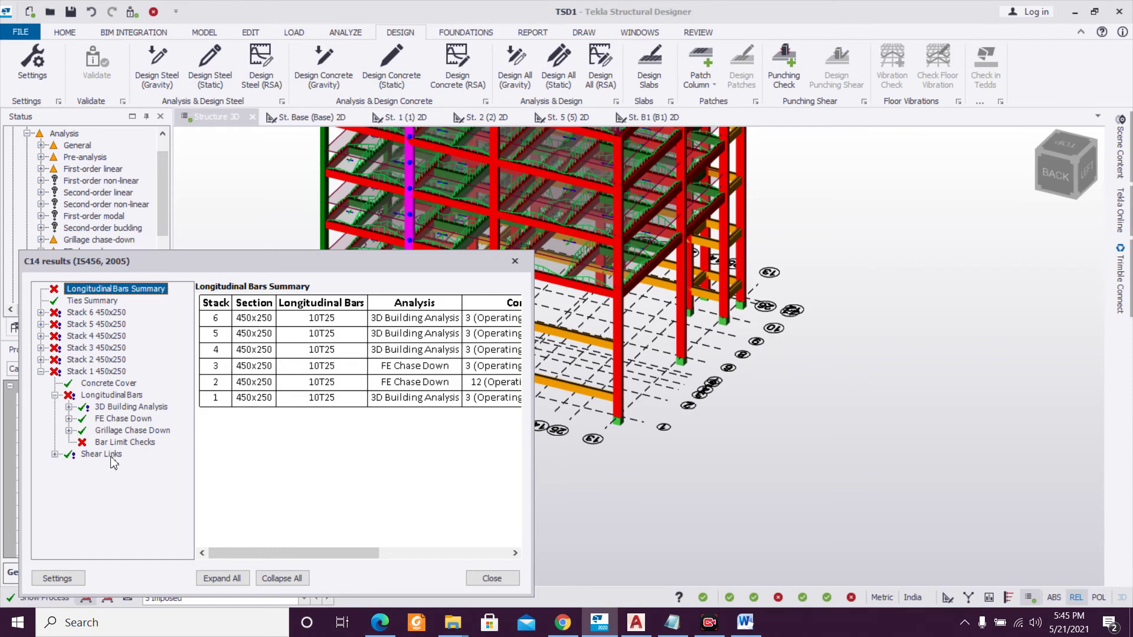
pyautogui.click(121, 442)
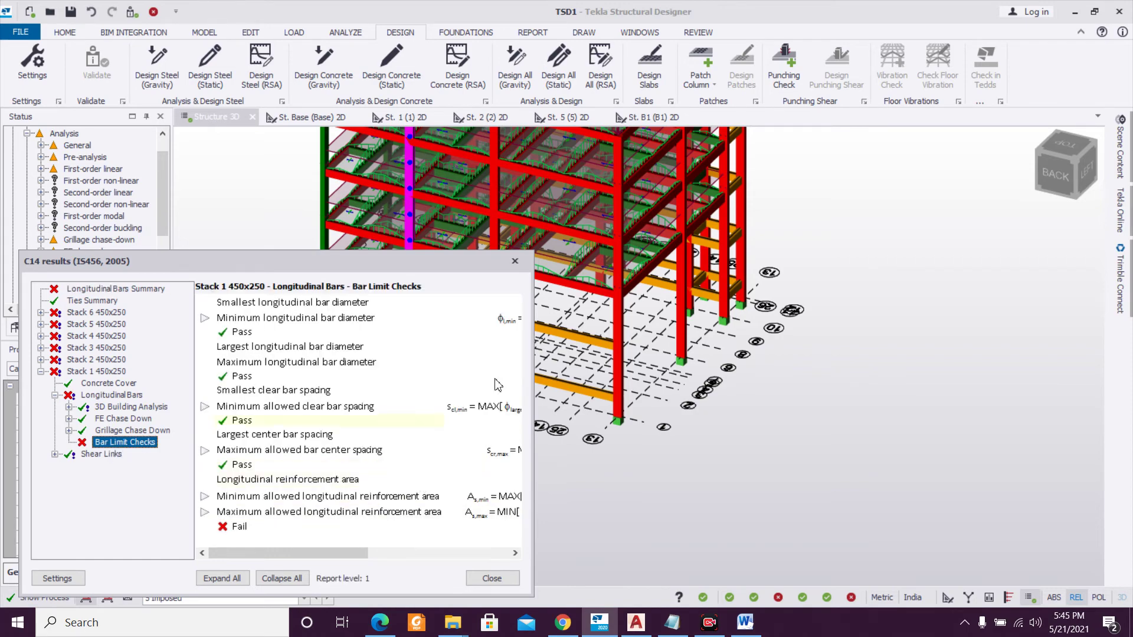
pyautogui.click(514, 260)
# Inspect the design status colours of the columns and beams from the other sides of the building, selecting column C8.
pyautogui.moveTo(518, 270); pyautogui.dragTo(271, 436, button='middle')
pyautogui.scroll(3, 608, 409)
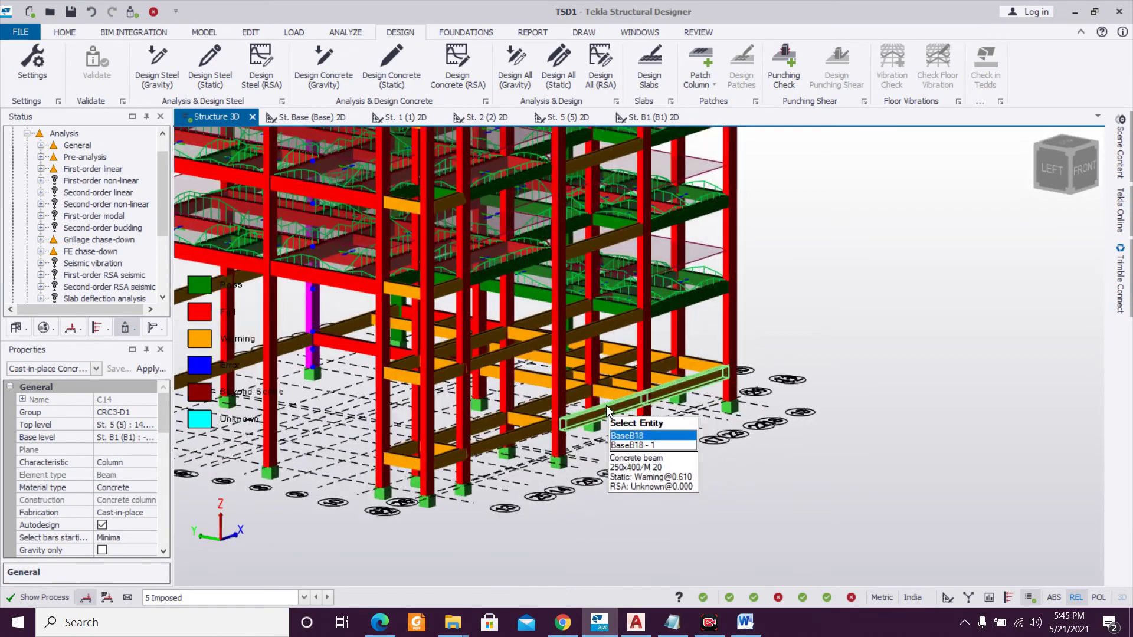
pyautogui.click(646, 377)
pyautogui.moveTo(707, 443); pyautogui.dragTo(637, 431, button='middle')
pyautogui.moveTo(944, 454); pyautogui.dragTo(730, 451, button='middle')
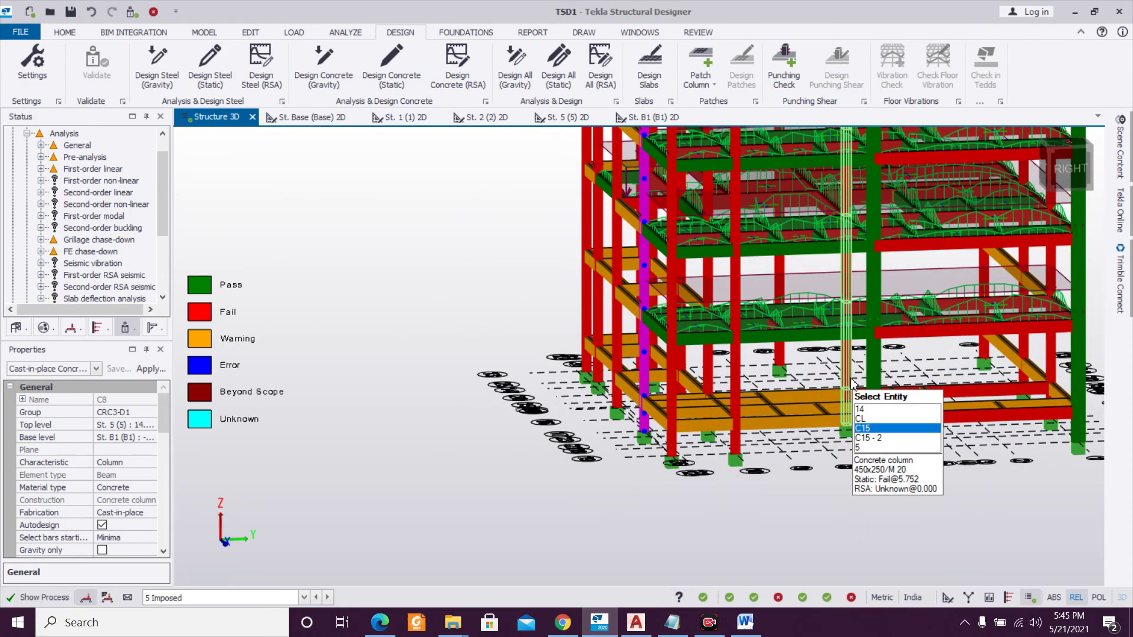
pyautogui.moveTo(651, 500); pyautogui.dragTo(833, 510, button='middle')
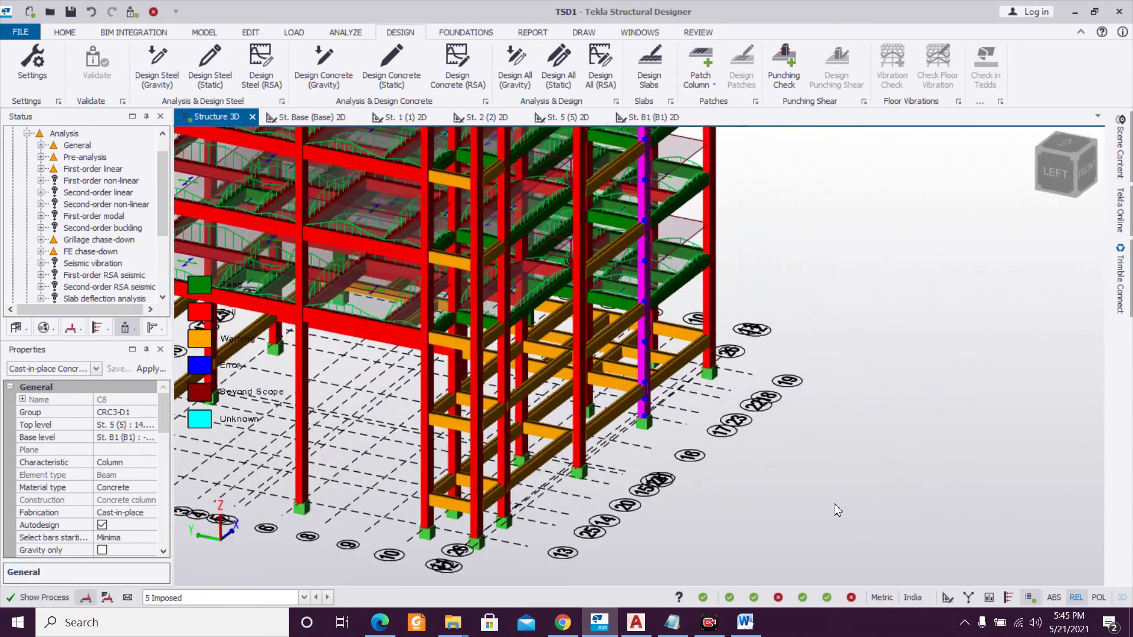
pyautogui.scroll(-5, 922, 473)
pyautogui.moveTo(633, 469); pyautogui.dragTo(496, 405, button='middle')
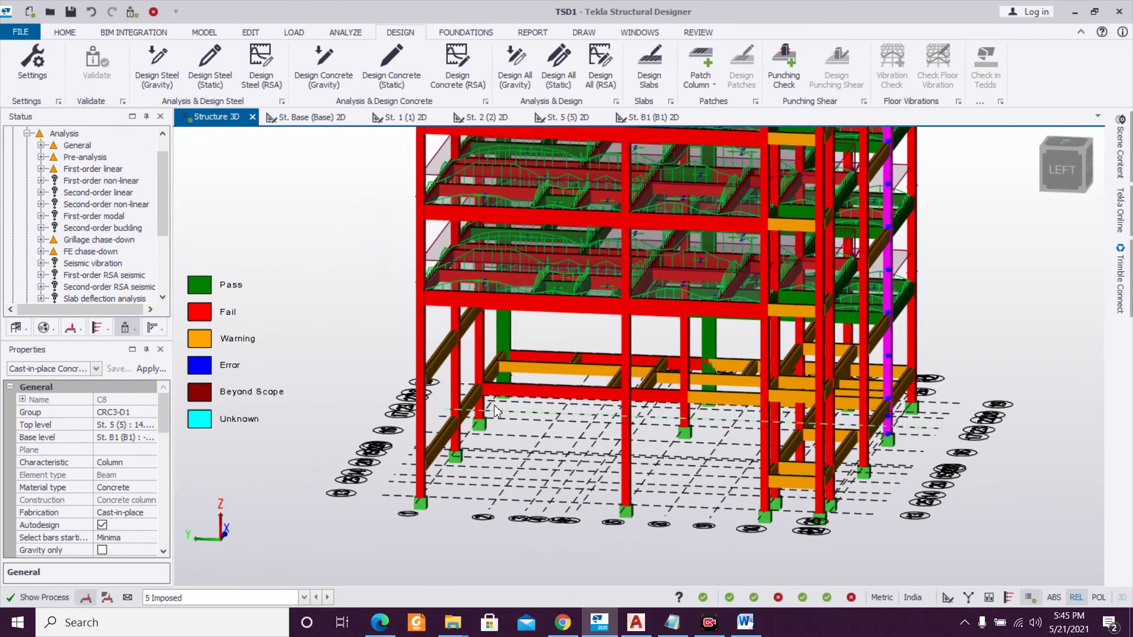
# Run the static member check on column C13 and review the ratios and status in its longitudinal bars summary.
pyautogui.click(454, 373)
pyautogui.moveTo(524, 441); pyautogui.dragTo(527, 422, button='middle')
pyautogui.moveTo(527, 424); pyautogui.dragTo(526, 417, button='right')
pyautogui.click(461, 381)
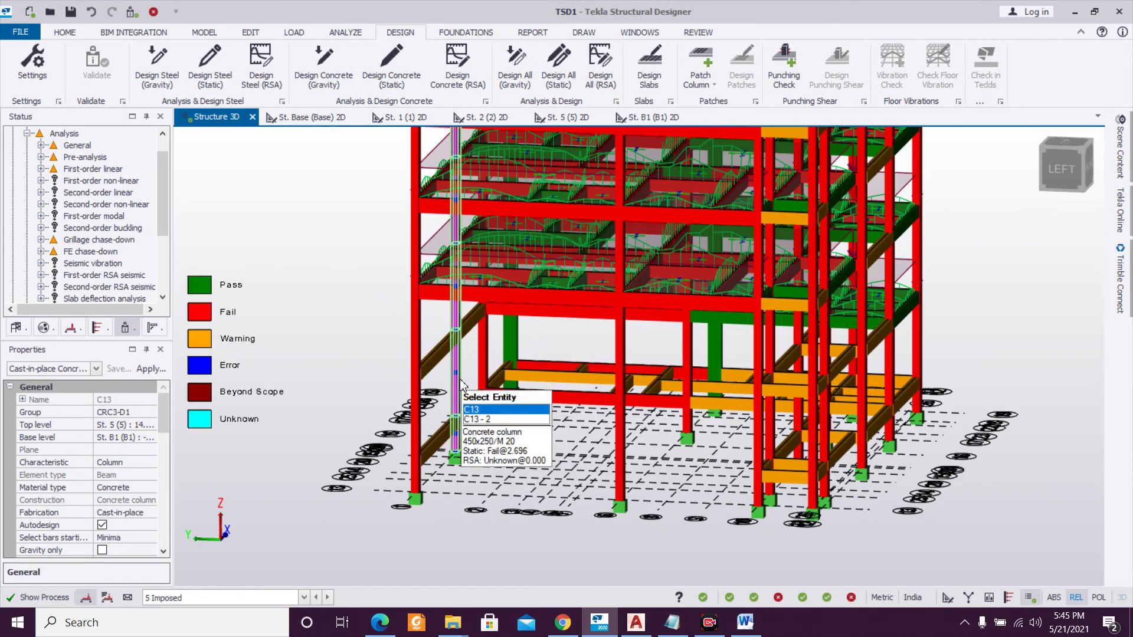
pyautogui.rightClick(461, 385)
pyautogui.moveTo(519, 319)
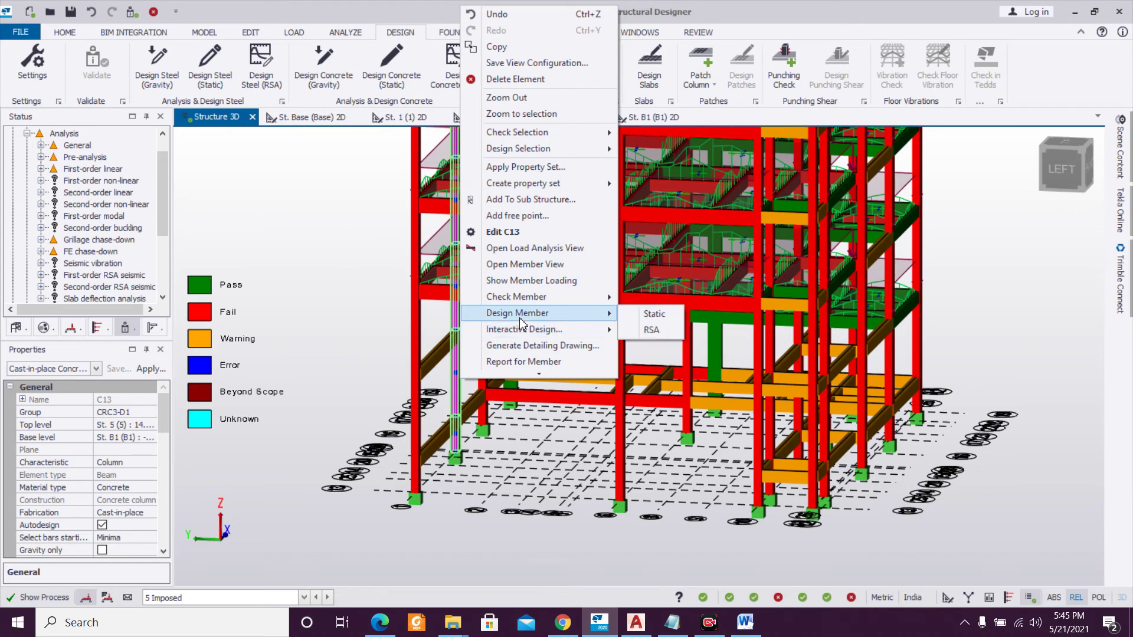
pyautogui.click(627, 298)
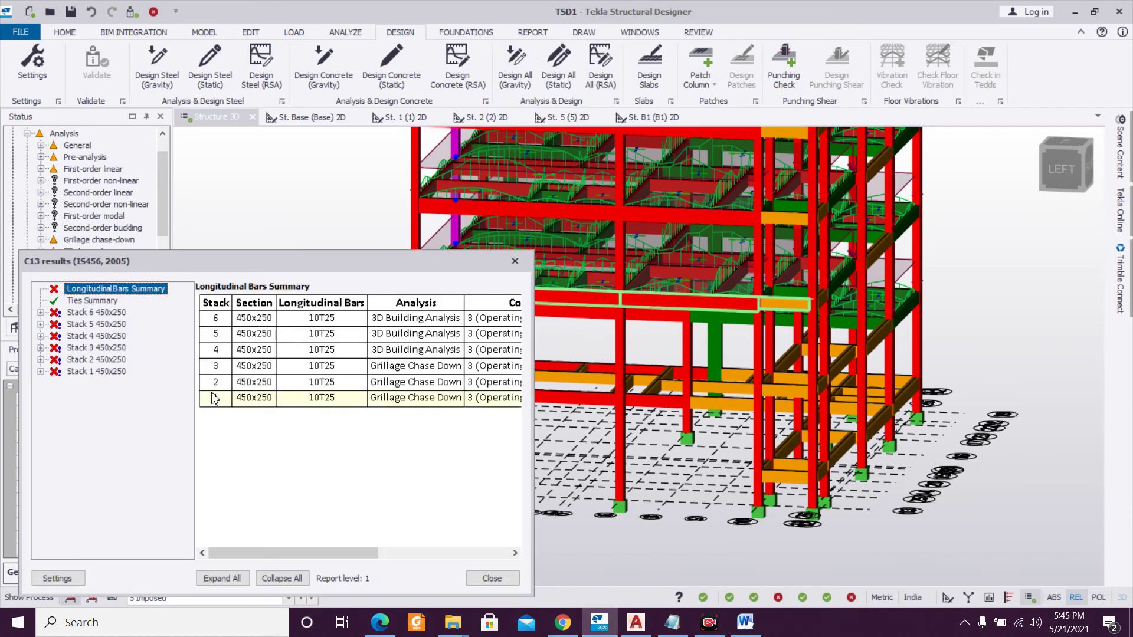
pyautogui.moveTo(374, 553); pyautogui.dragTo(504, 554)
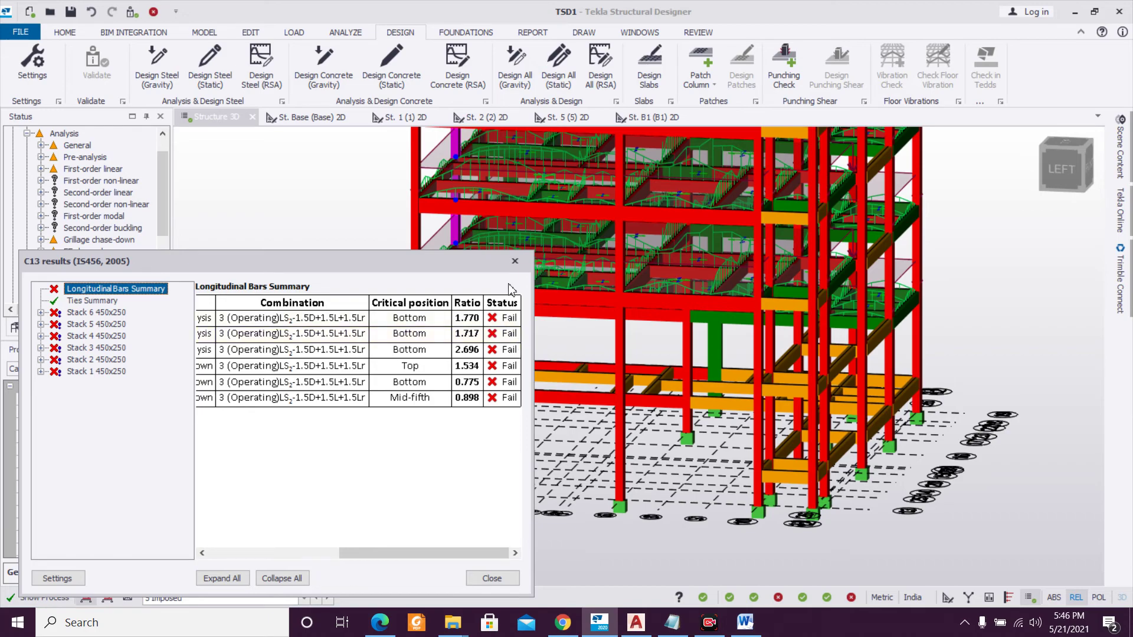
# Close the C13 results and give all stacks of the column a rectangular section of 500 mm breadth and 300 mm depth.
pyautogui.click(515, 261)
pyautogui.scroll(3, 519, 418)
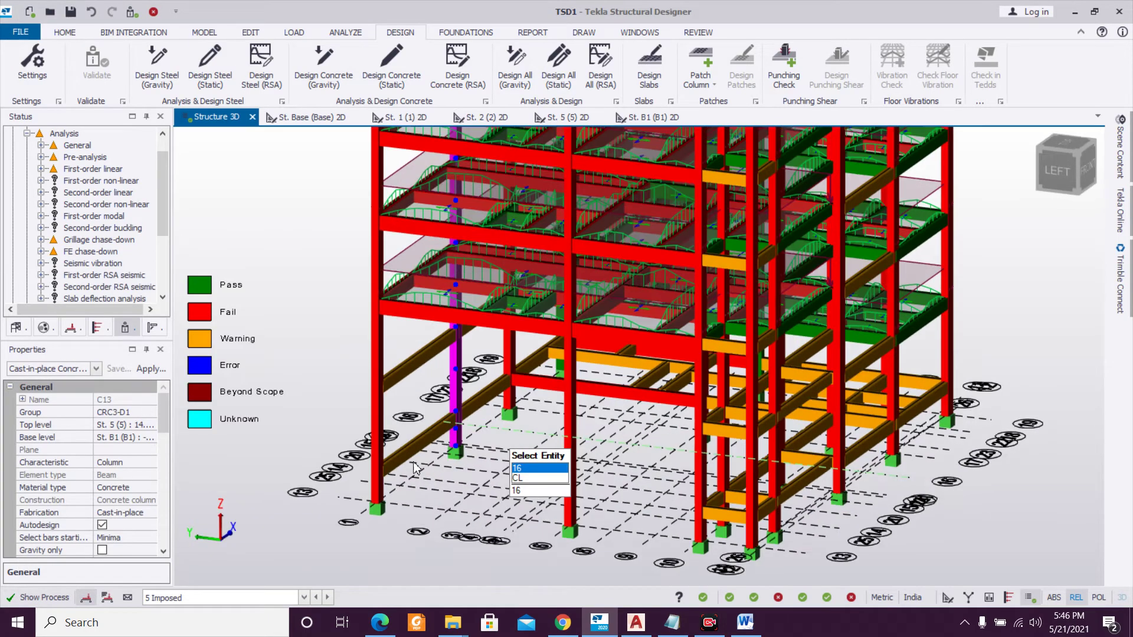
pyautogui.scroll(2, 492, 392)
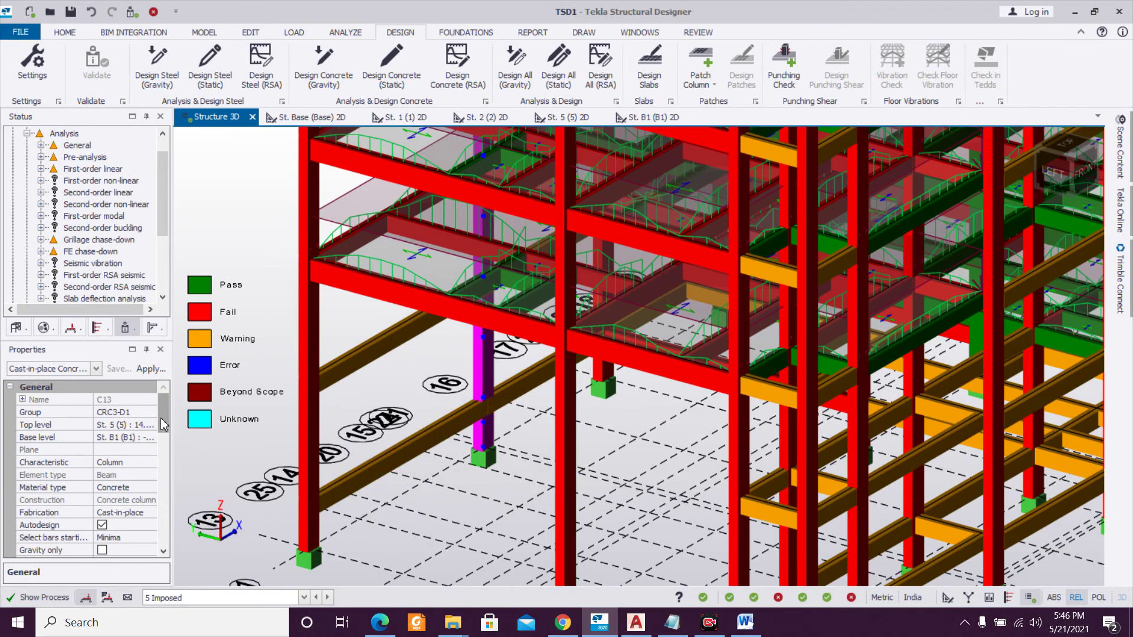
pyautogui.scroll(-3, 159, 435)
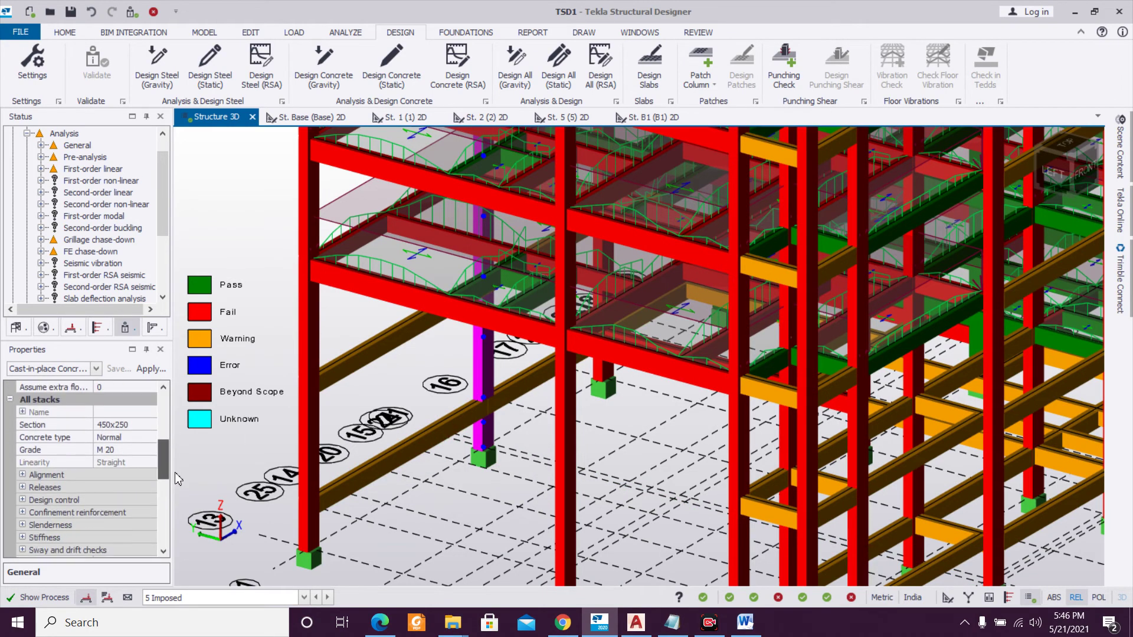
pyautogui.click(150, 425)
pyautogui.click(150, 425)
pyautogui.click(149, 494)
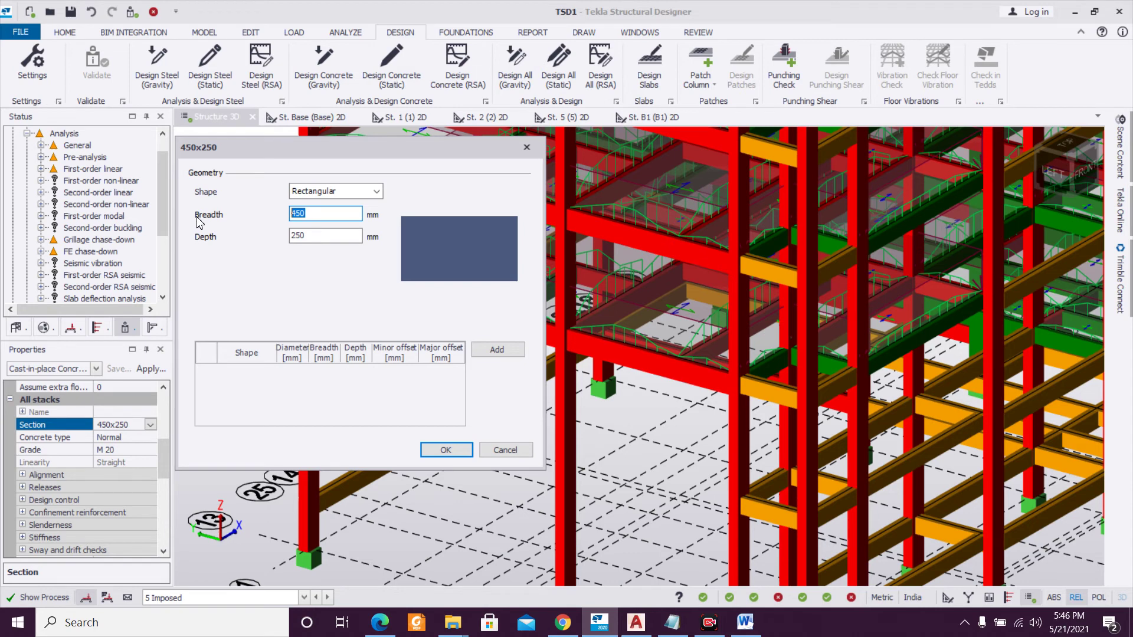
pyautogui.write('500')
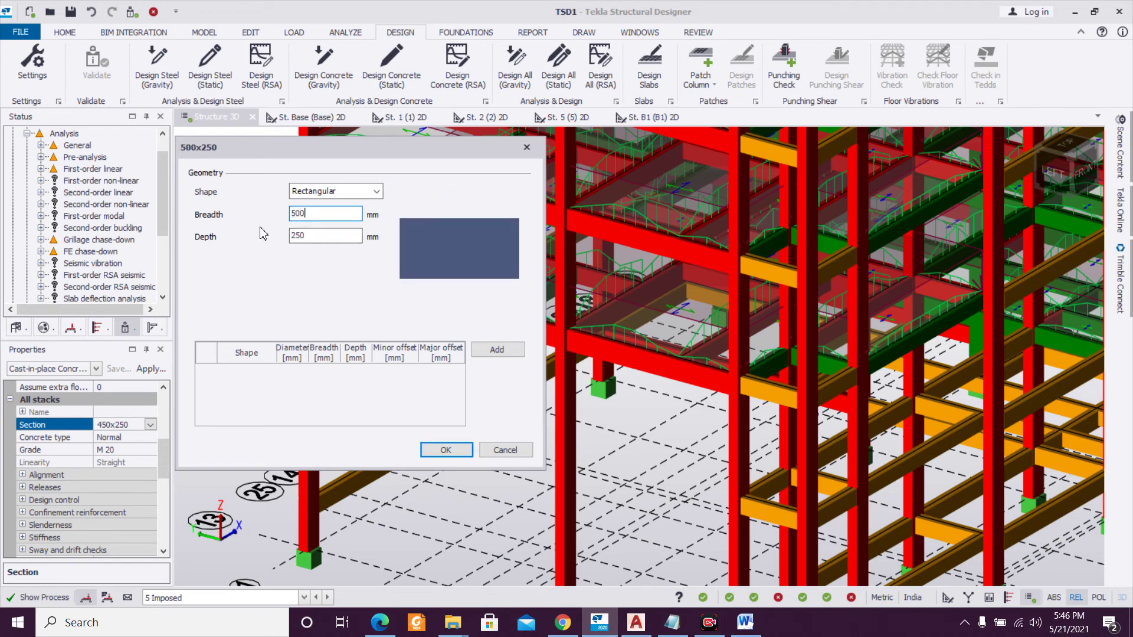
pyautogui.press('Tab')
pyautogui.write('300')
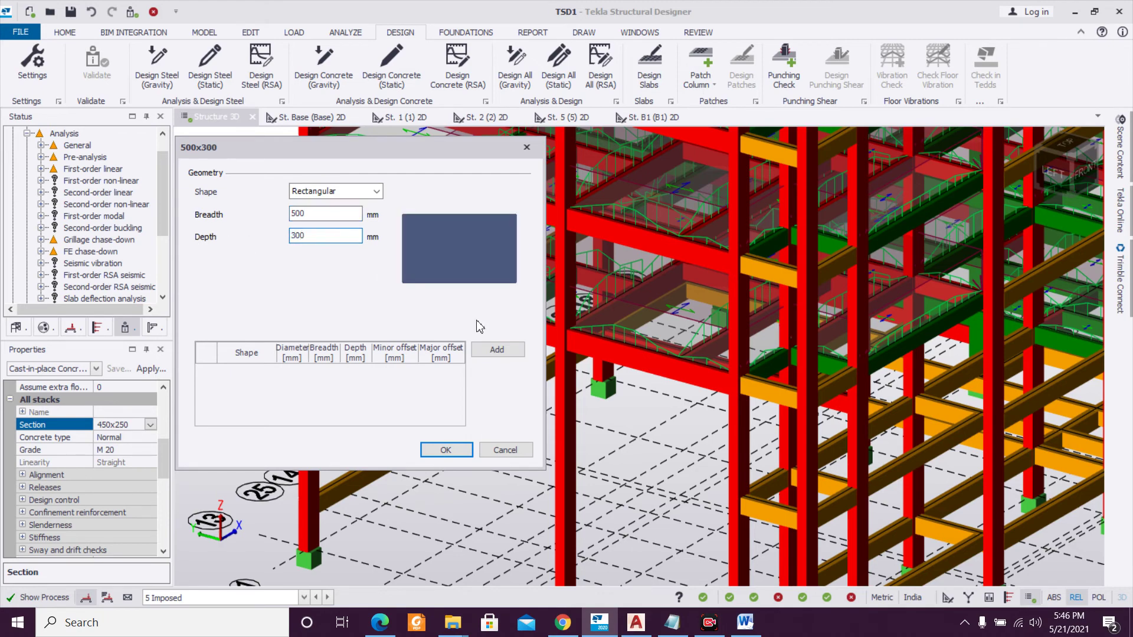
pyautogui.click(445, 449)
# Run the static member design on column C13 with its 500x300 section, review the longitudinal bar ratios and status, and close the results.
pyautogui.moveTo(496, 399)
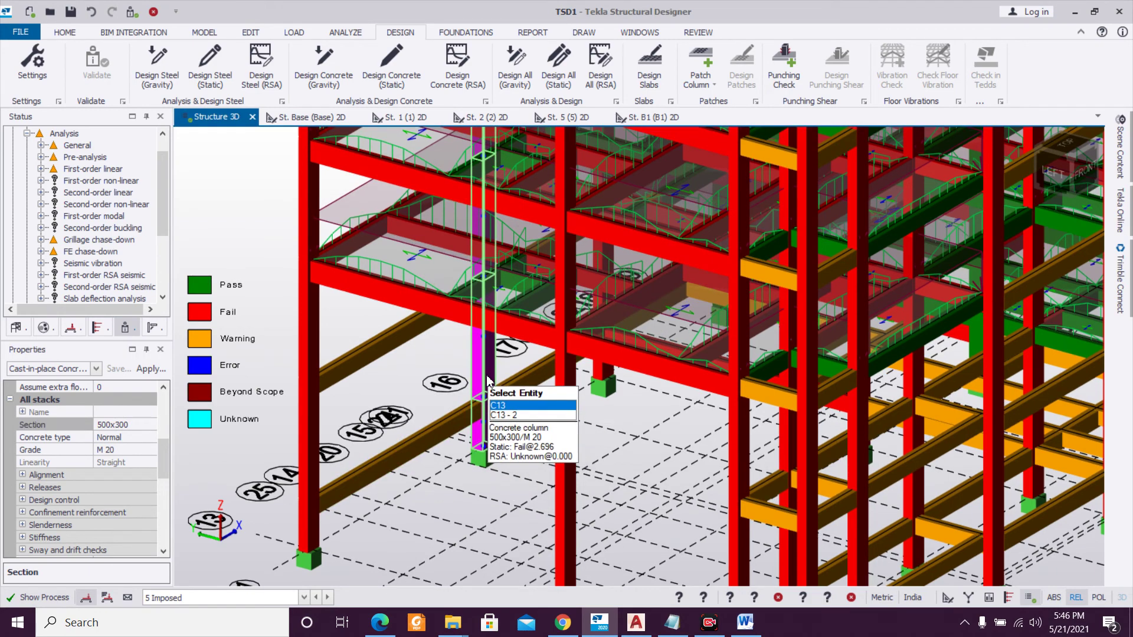
pyautogui.click(500, 406)
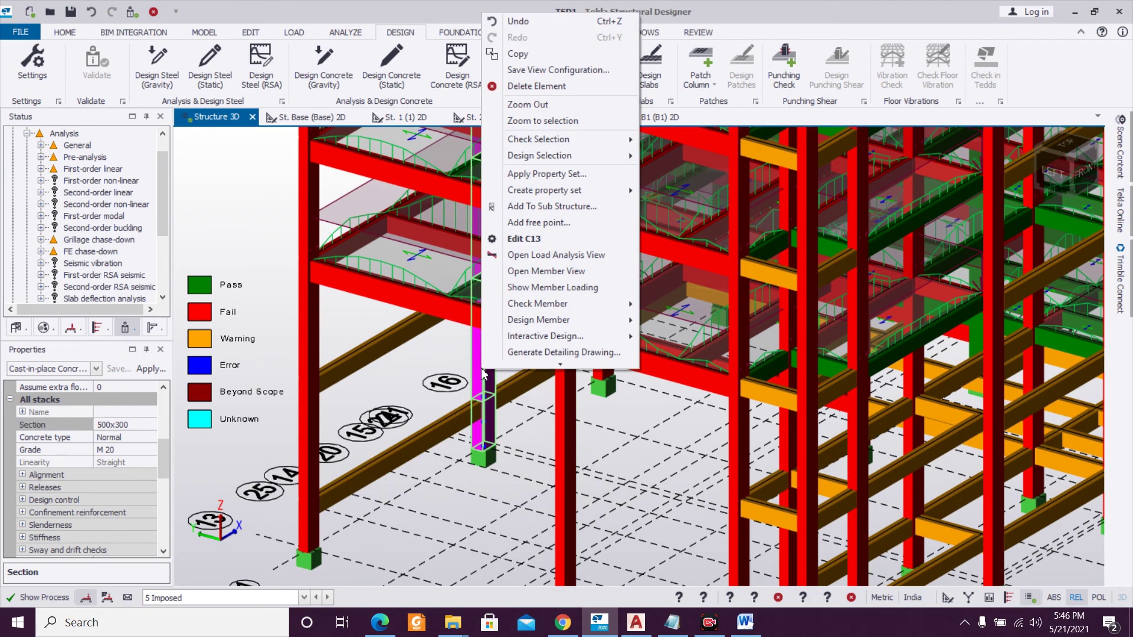
pyautogui.moveTo(550, 326)
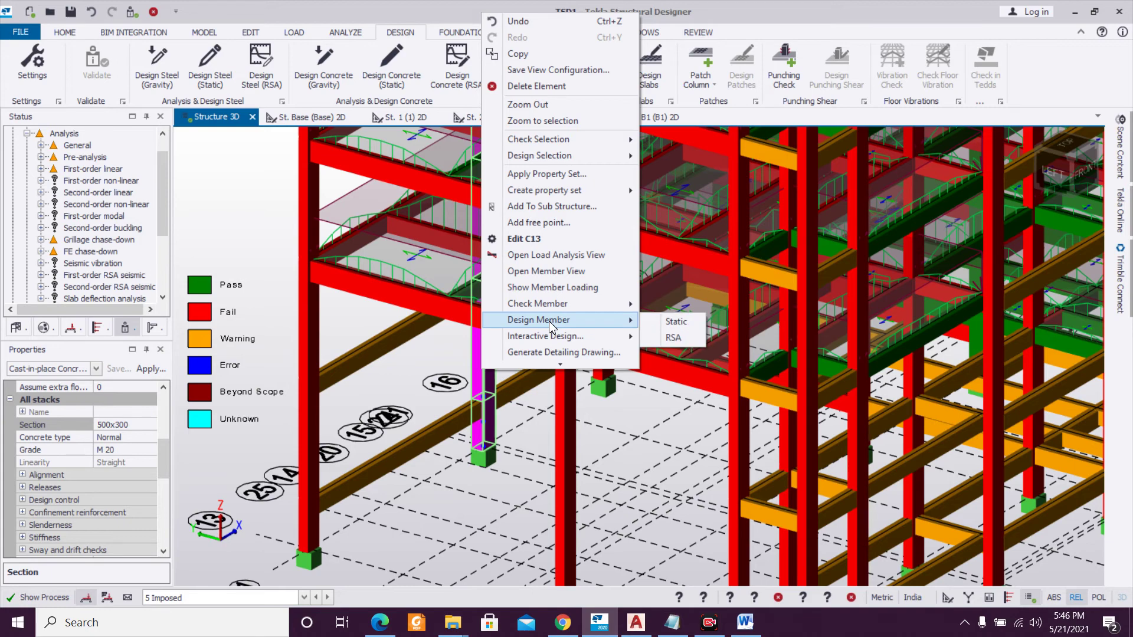
pyautogui.click(643, 318)
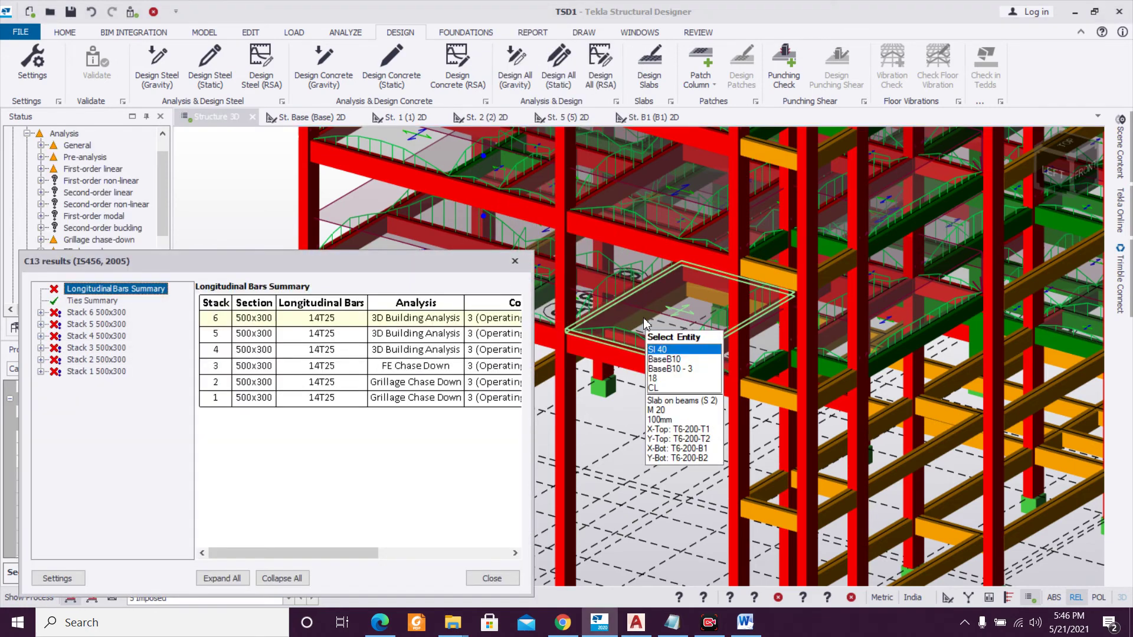
pyautogui.moveTo(362, 550); pyautogui.dragTo(487, 558)
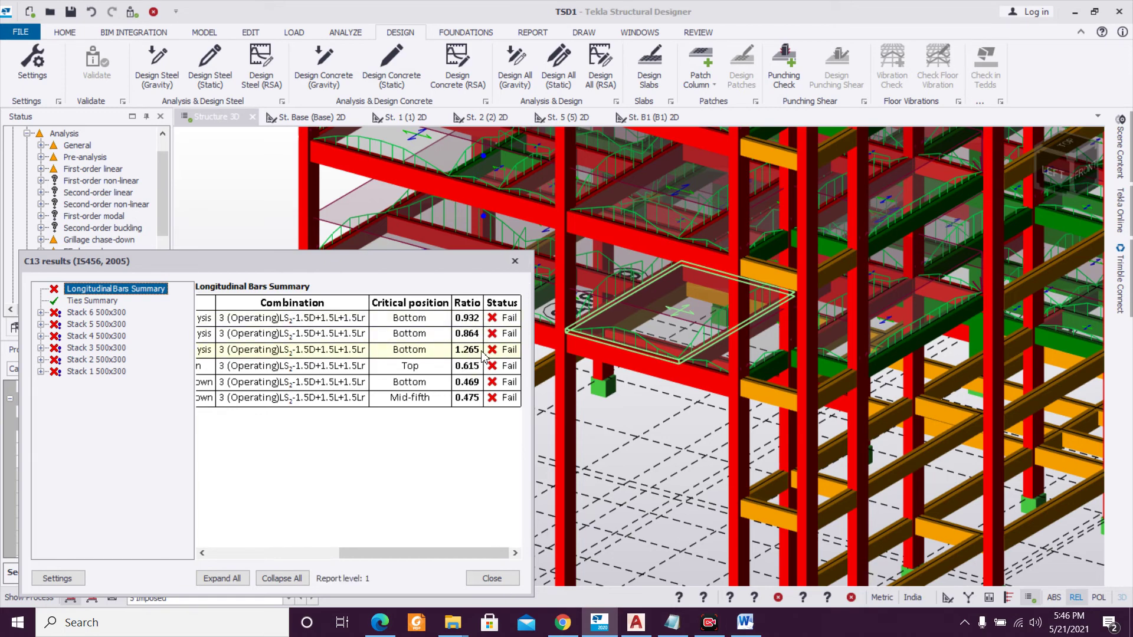
pyautogui.click(515, 261)
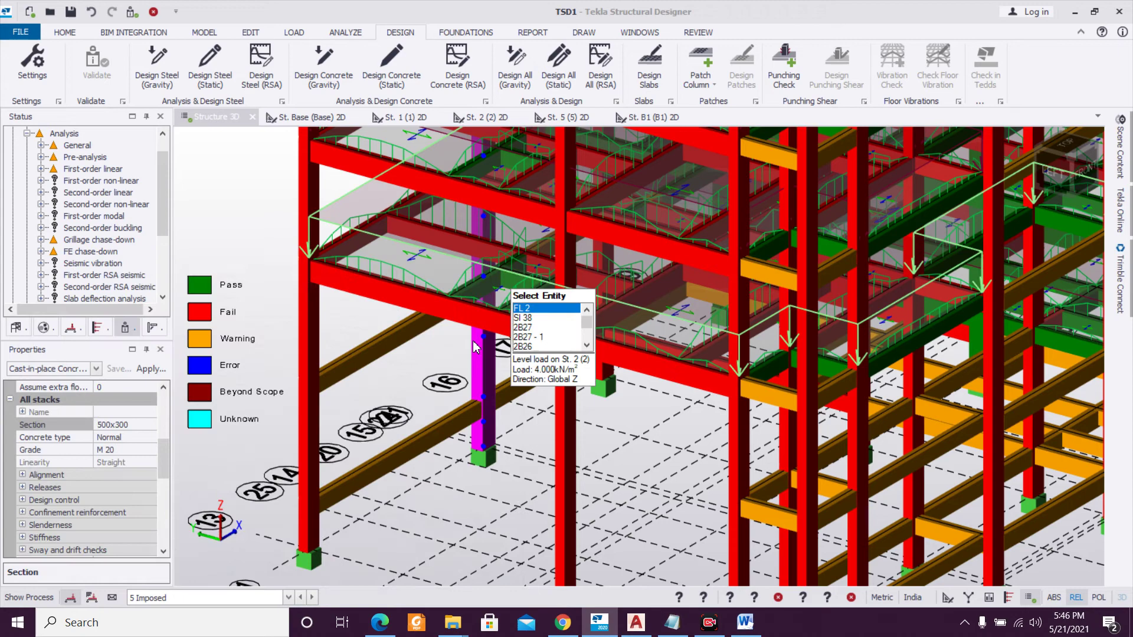
# Increase the section breadth of all stacks of column C13 to 550 mm.
pyautogui.moveTo(430, 501); pyautogui.dragTo(455, 472, button='right')
pyautogui.rightClick(489, 384)
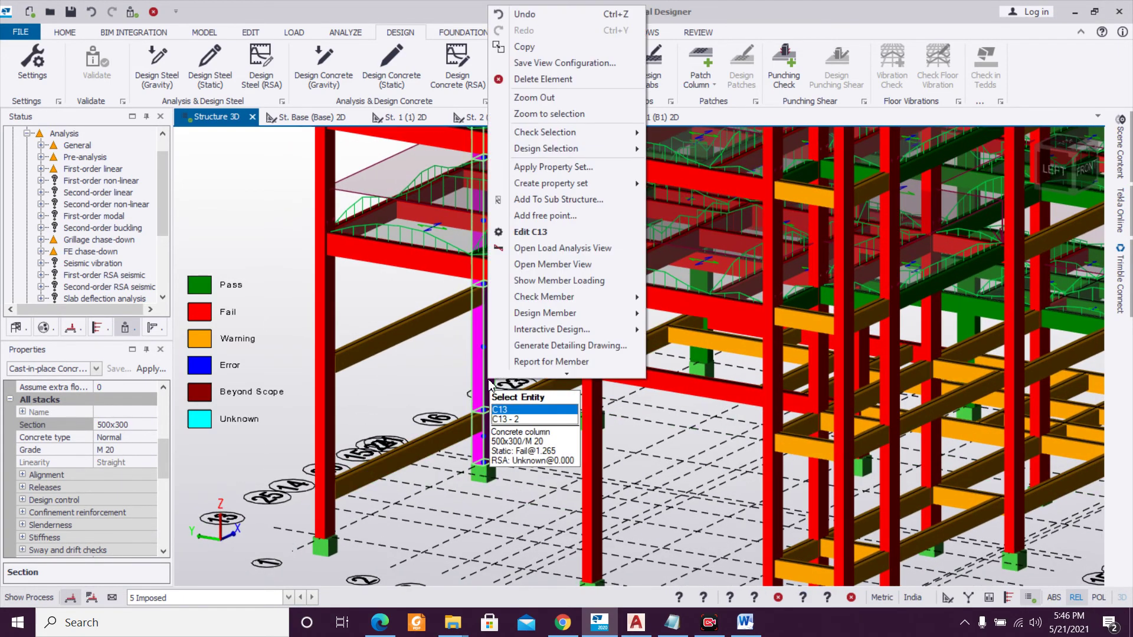
pyautogui.click(156, 434)
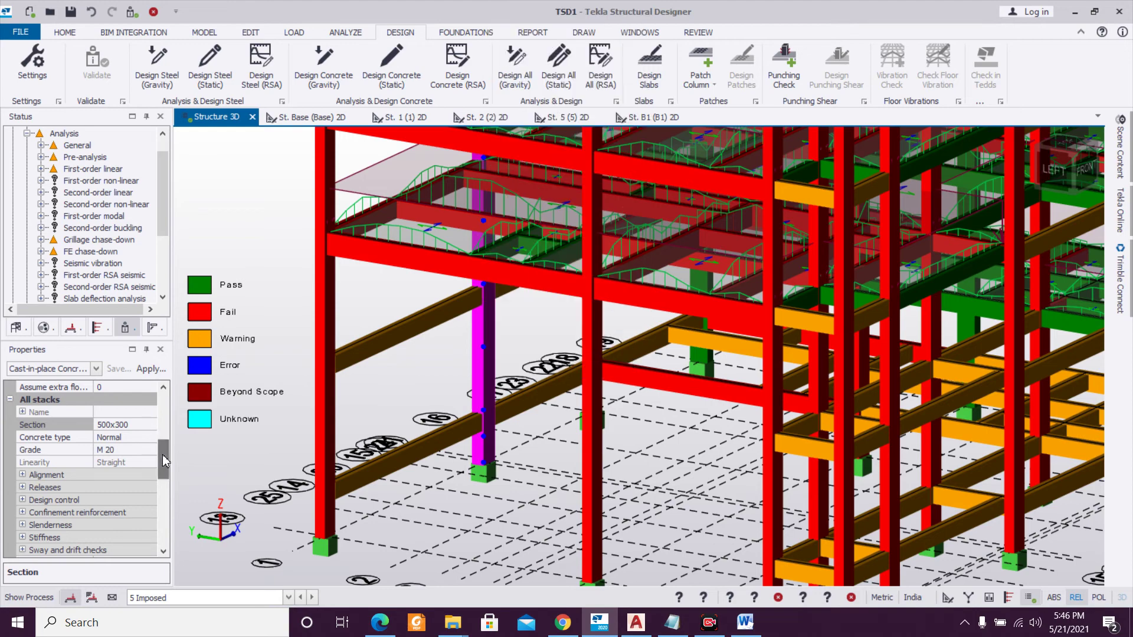
pyautogui.scroll(1, 155, 448)
pyautogui.click(148, 450)
pyautogui.click(150, 450)
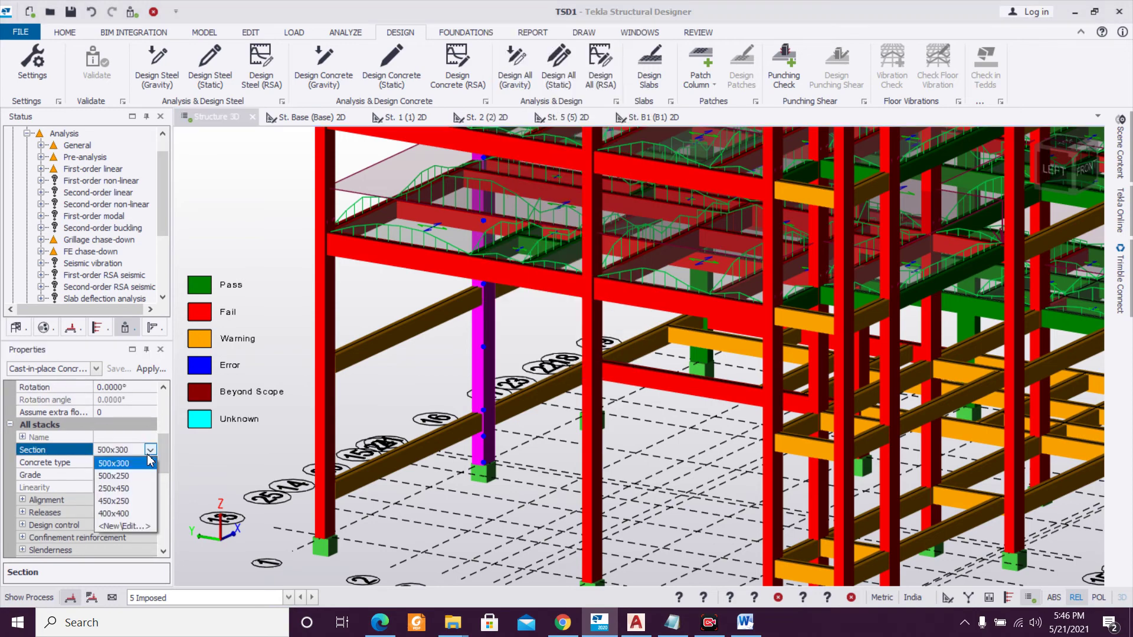
pyautogui.click(118, 526)
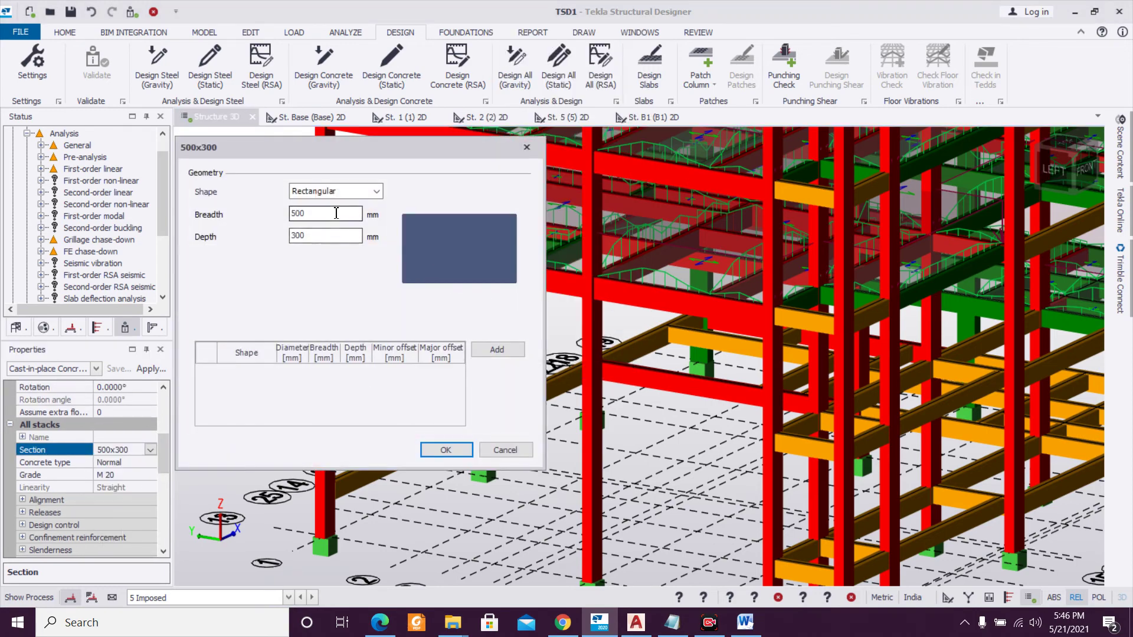
pyautogui.write('550')
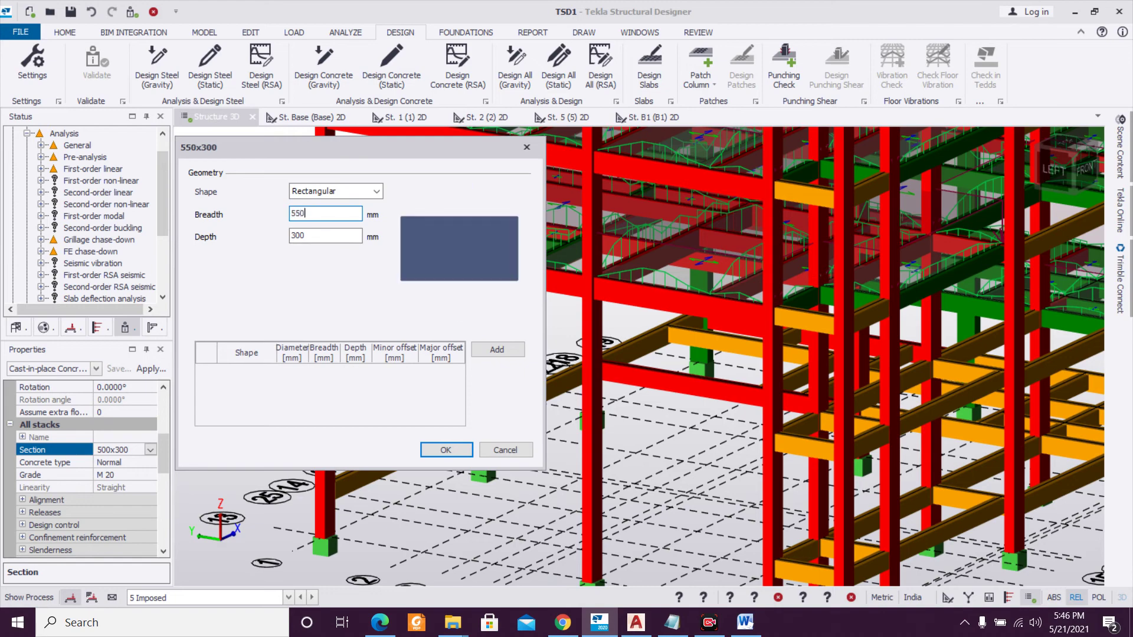
pyautogui.click(445, 449)
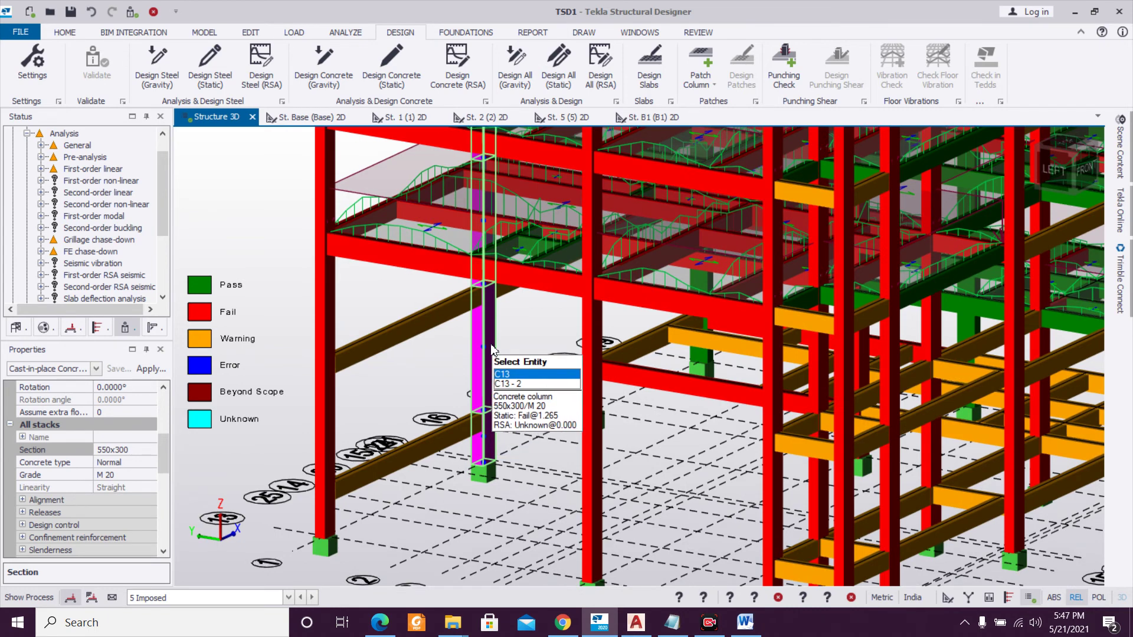
# Run the static member design on column C13 with its 550x300 section, review the longitudinal bar ratios and status, and close the results.
pyautogui.rightClick(491, 373)
pyautogui.moveTo(530, 311)
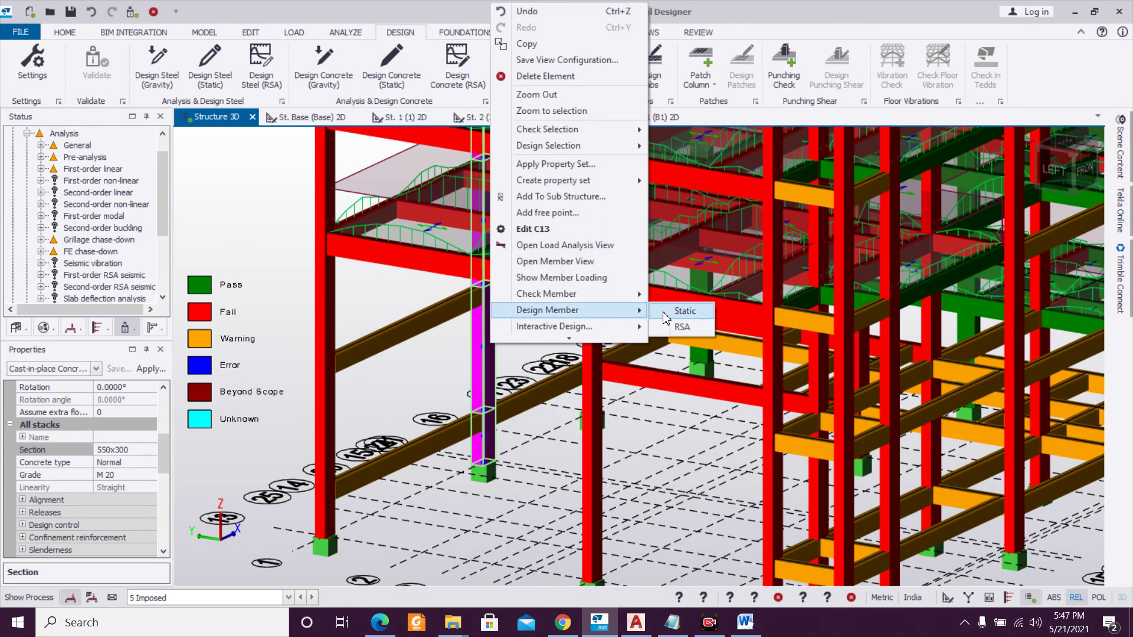
pyautogui.click(660, 312)
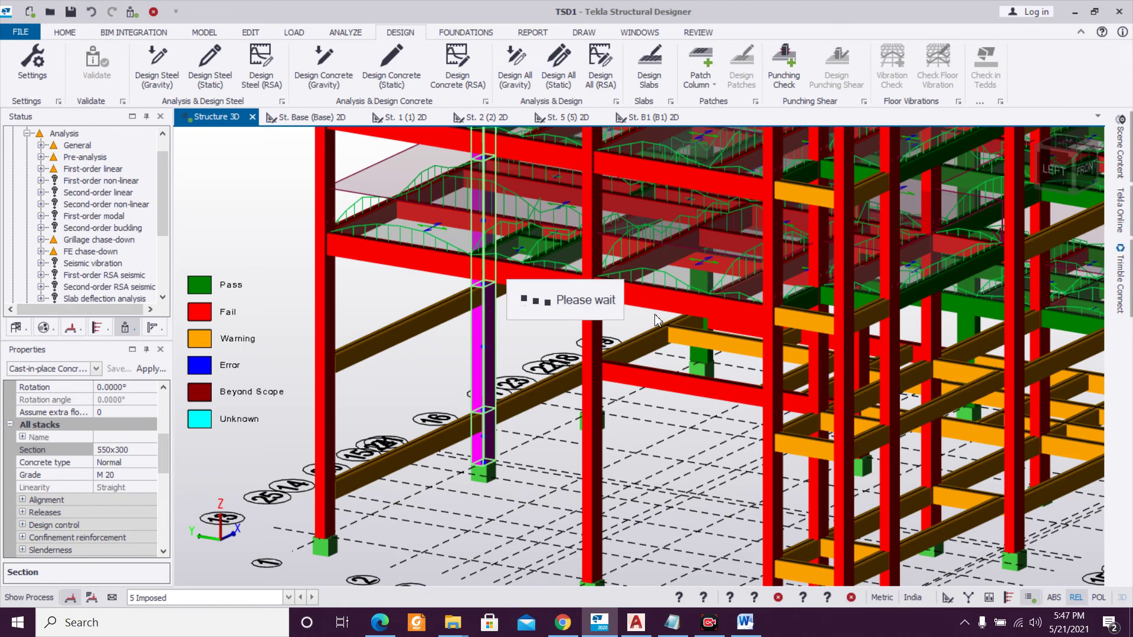
pyautogui.moveTo(361, 553); pyautogui.dragTo(516, 559)
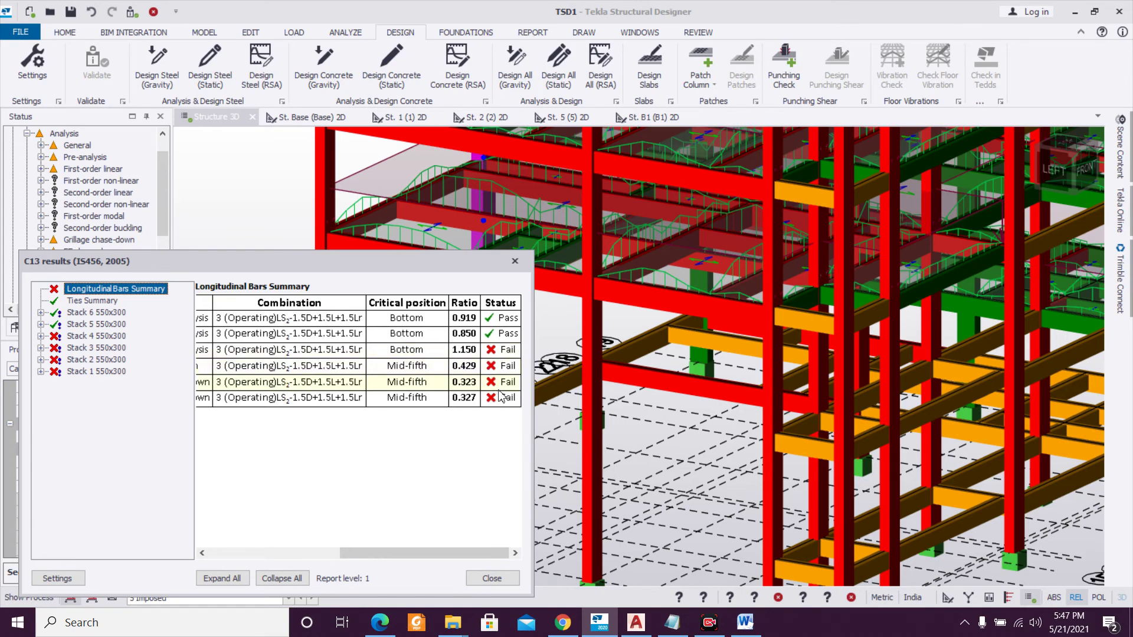
pyautogui.click(514, 261)
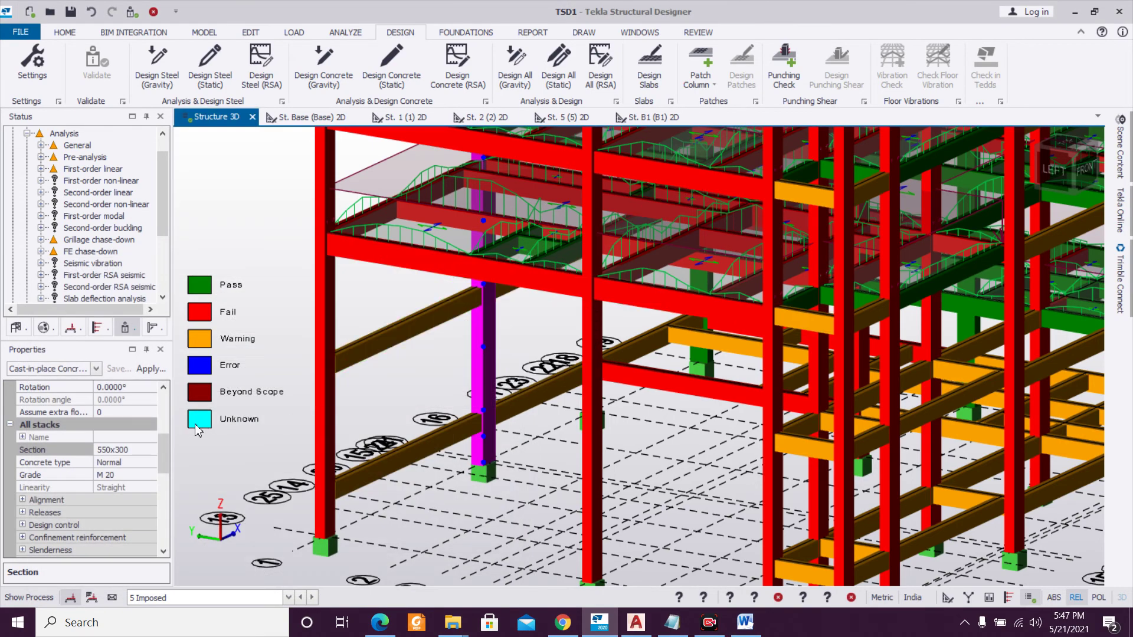
# Increase the section breadth of all stacks of column C13 to 600 mm.
pyautogui.click(148, 449)
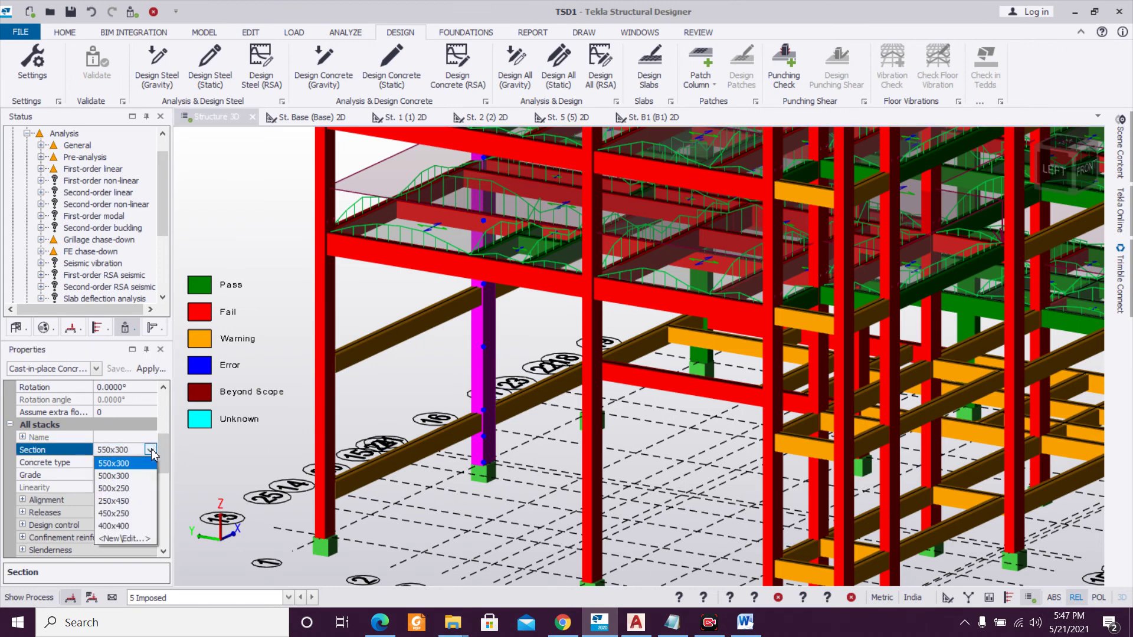
pyautogui.click(136, 539)
pyautogui.doubleClick(305, 215)
pyautogui.write('600')
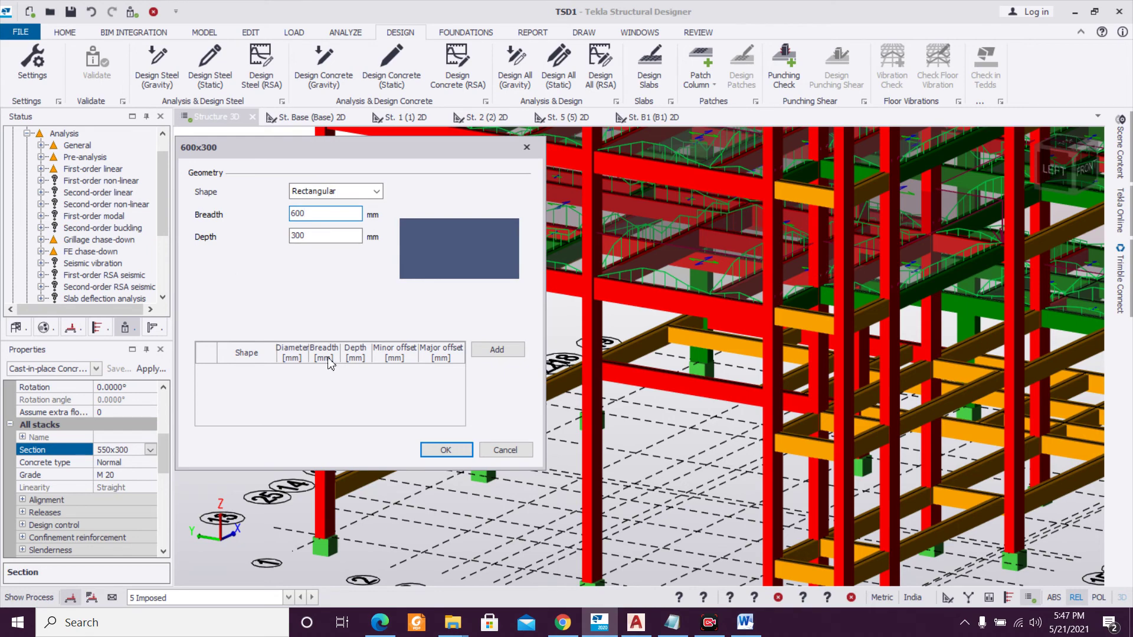
pyautogui.click(446, 450)
# Run the static member design on column C13 with its 600x300 section, review the longitudinal bar ratios and status, and close the results.
pyautogui.moveTo(489, 387)
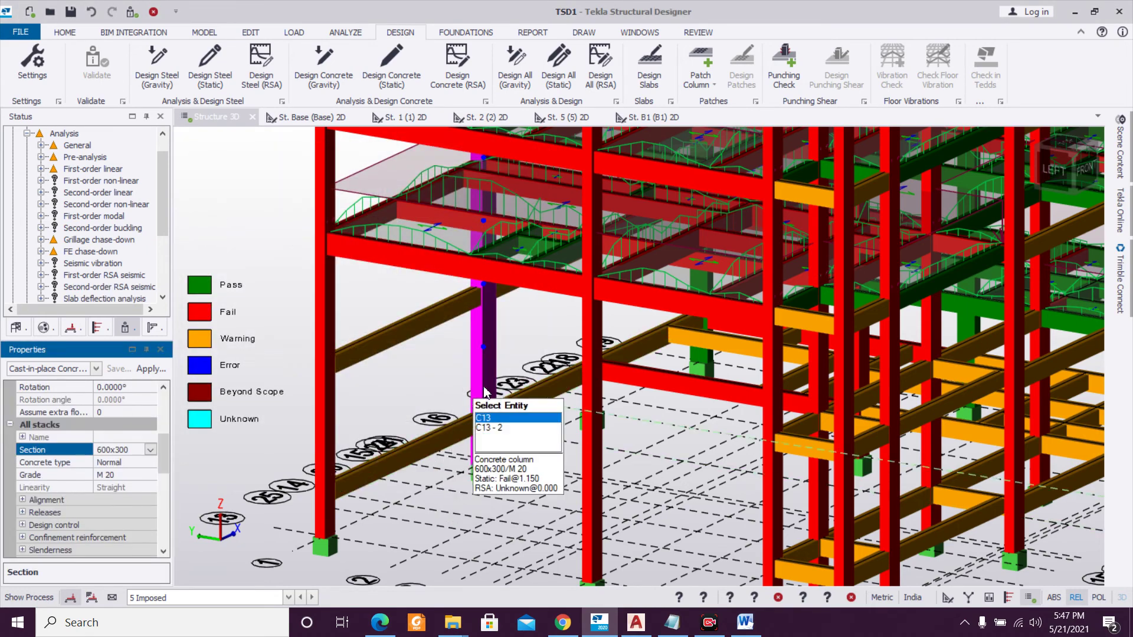
pyautogui.rightClick(488, 386)
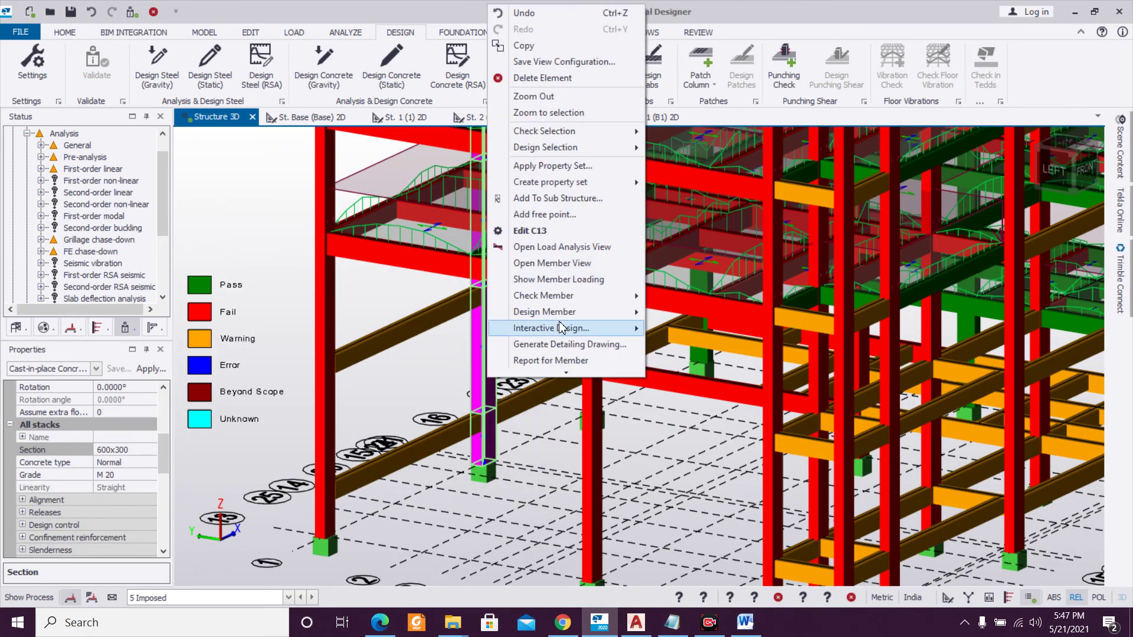
pyautogui.moveTo(569, 318)
pyautogui.click(661, 319)
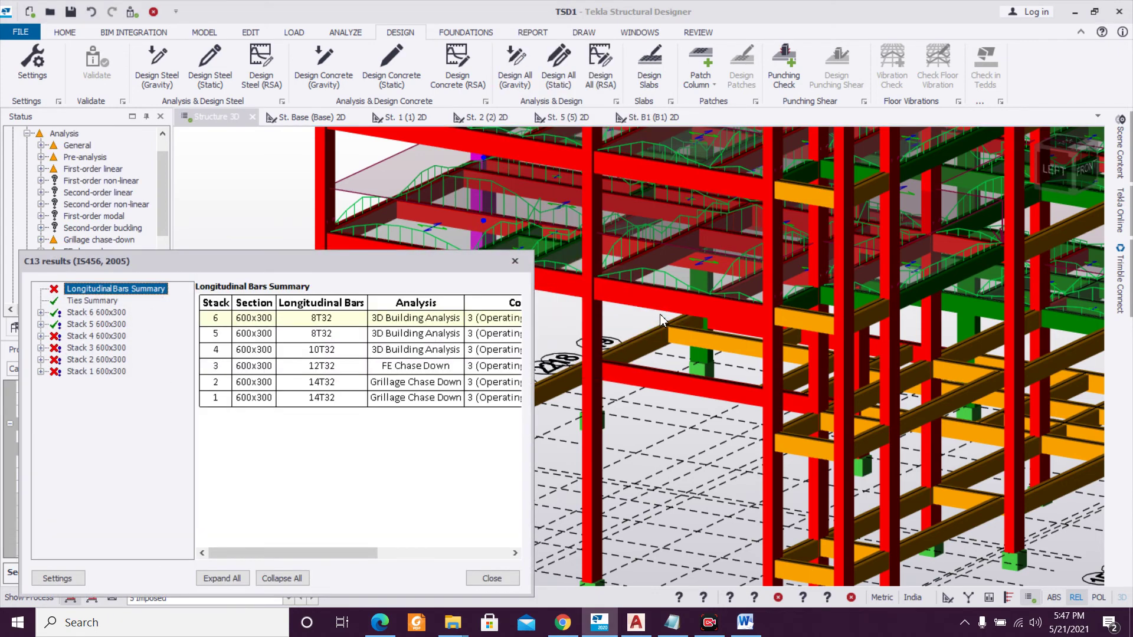
pyautogui.moveTo(372, 553); pyautogui.dragTo(502, 553)
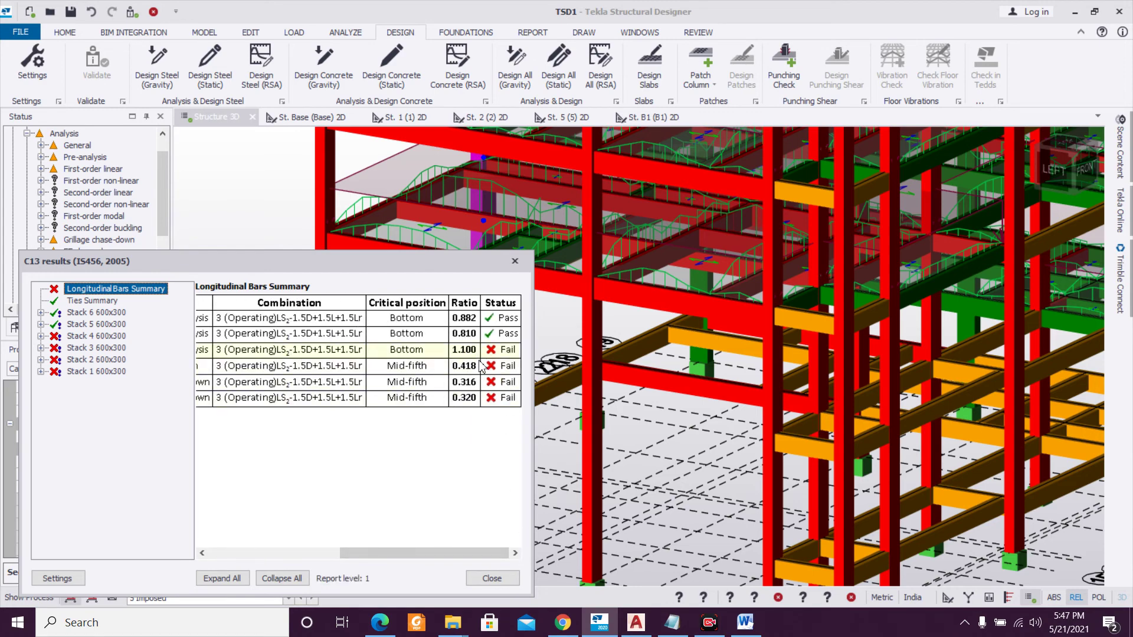
pyautogui.click(514, 264)
# Increase the section breadth of all stacks of column C13 to 650 mm.
pyautogui.moveTo(485, 361)
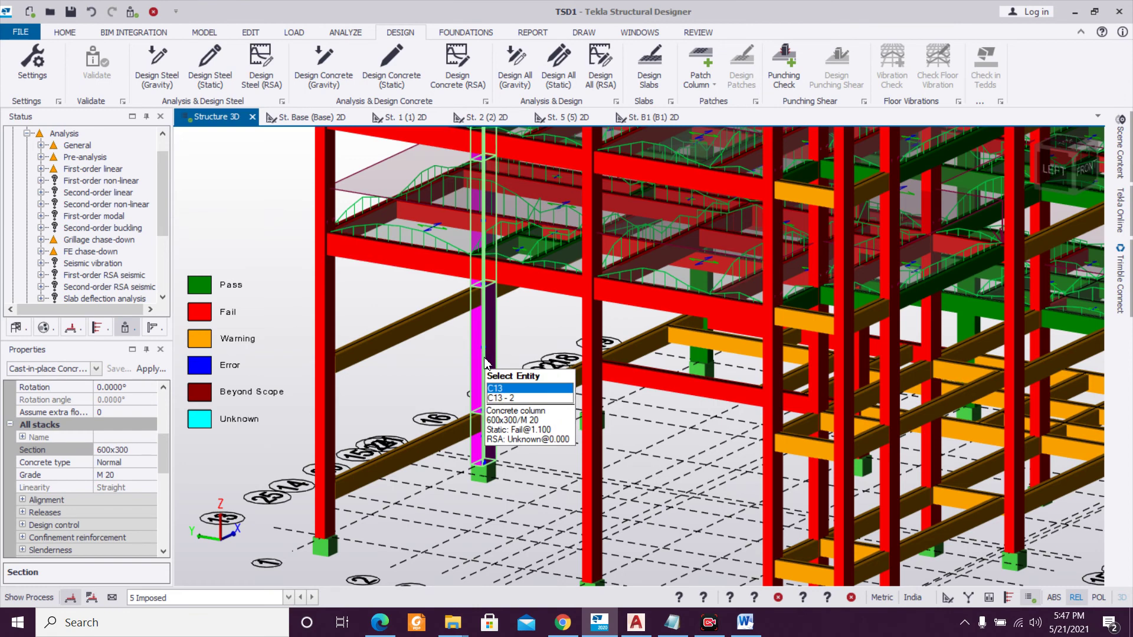
pyautogui.click(485, 361)
pyautogui.click(136, 450)
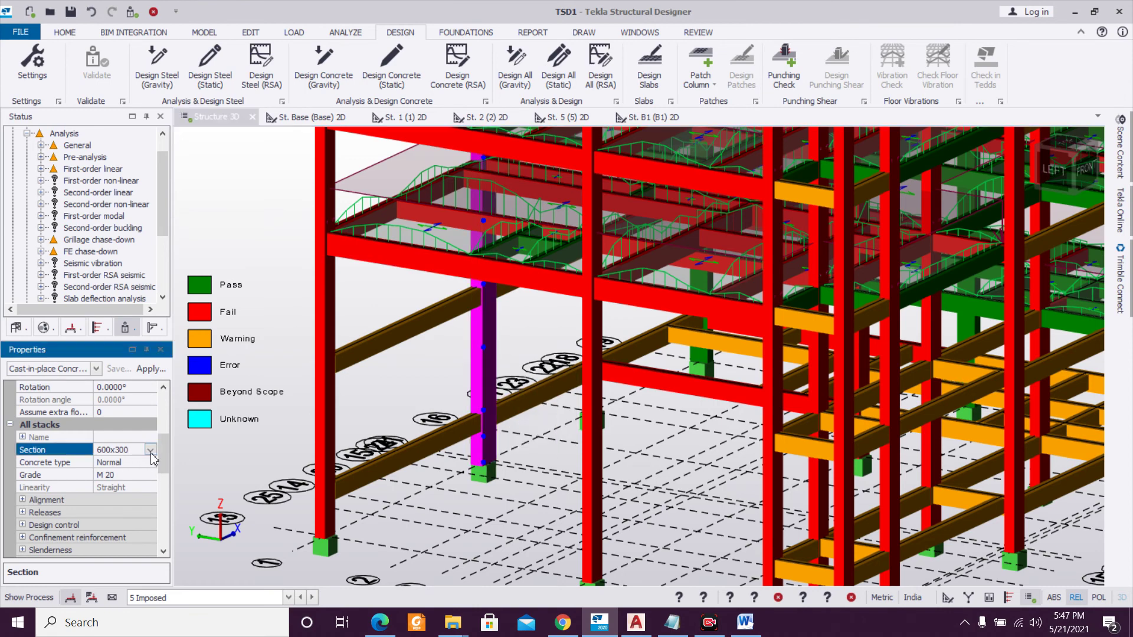
pyautogui.click(150, 450)
pyautogui.click(141, 553)
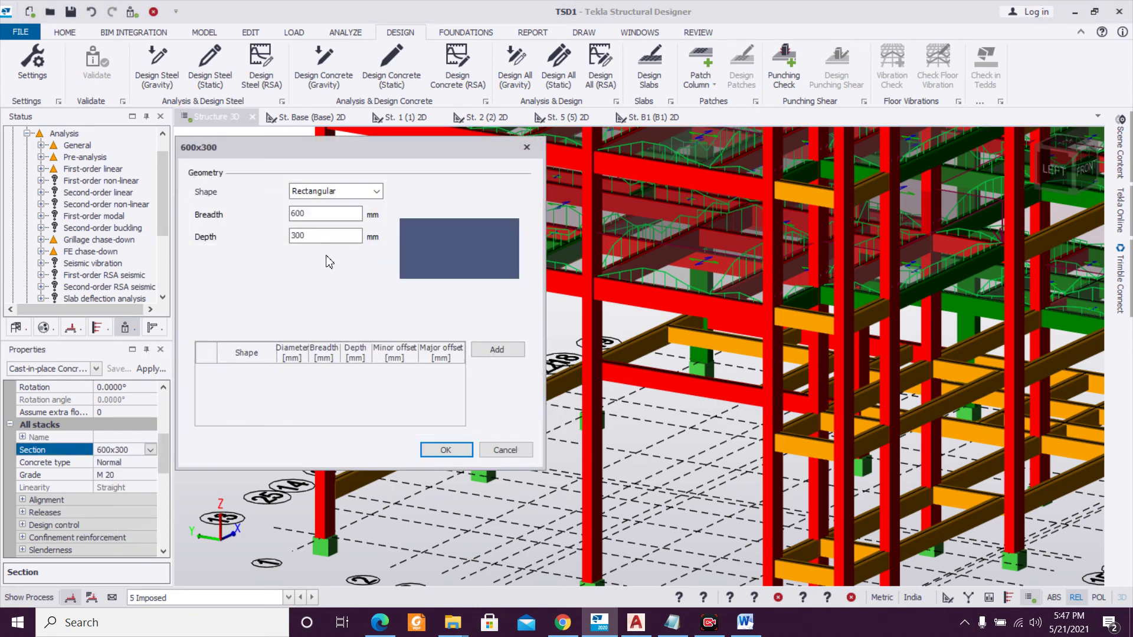
pyautogui.moveTo(321, 213); pyautogui.dragTo(163, 230)
pyautogui.write('650')
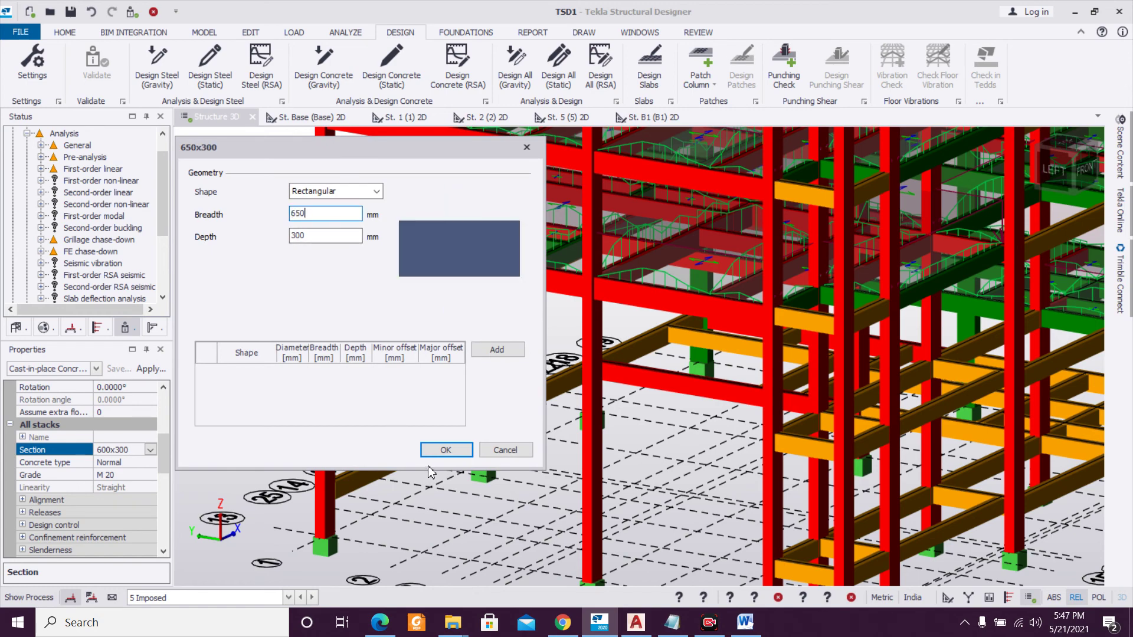
pyautogui.click(443, 450)
# Run the static member design on column C13 with its 650x300 section and review the longitudinal bar ratios and status.
pyautogui.moveTo(486, 382)
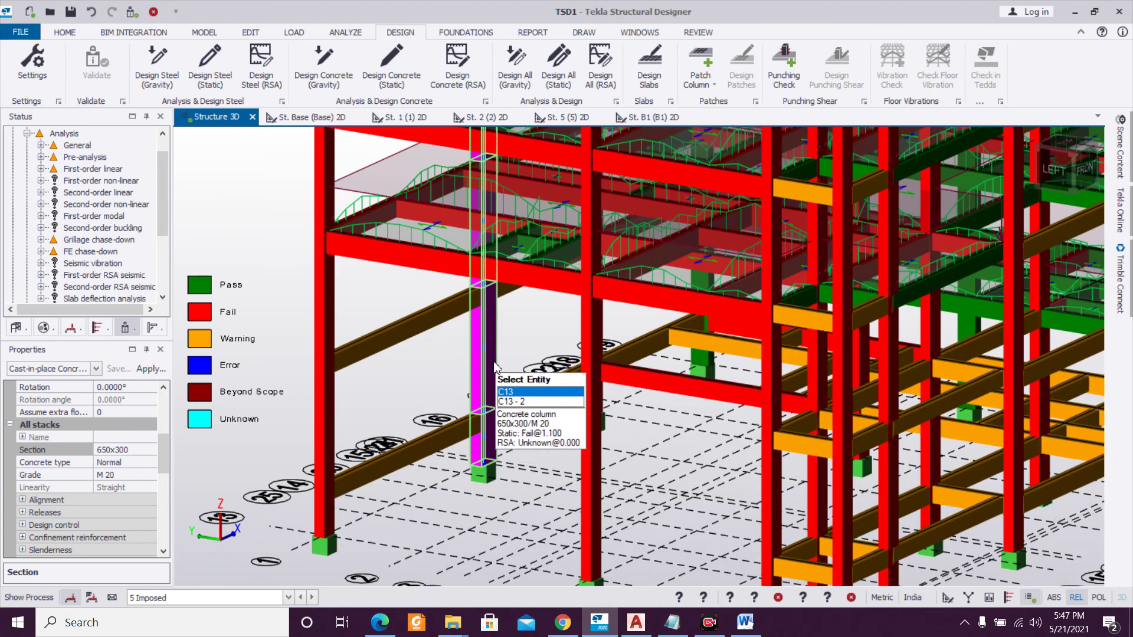
pyautogui.rightClick(495, 365)
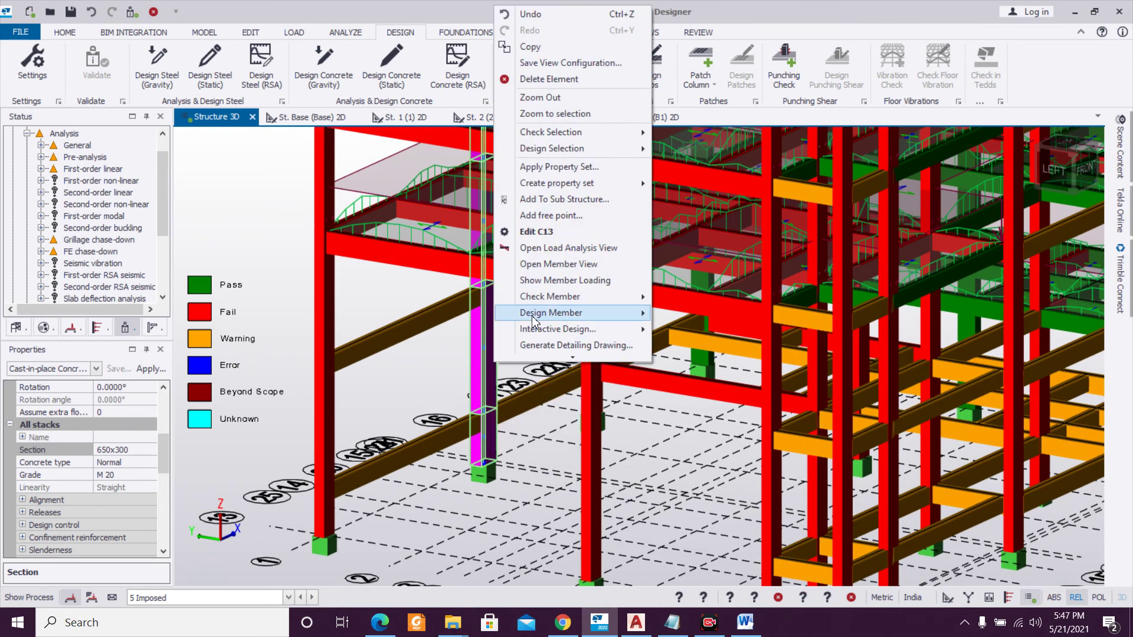
pyautogui.moveTo(581, 313)
pyautogui.click(664, 319)
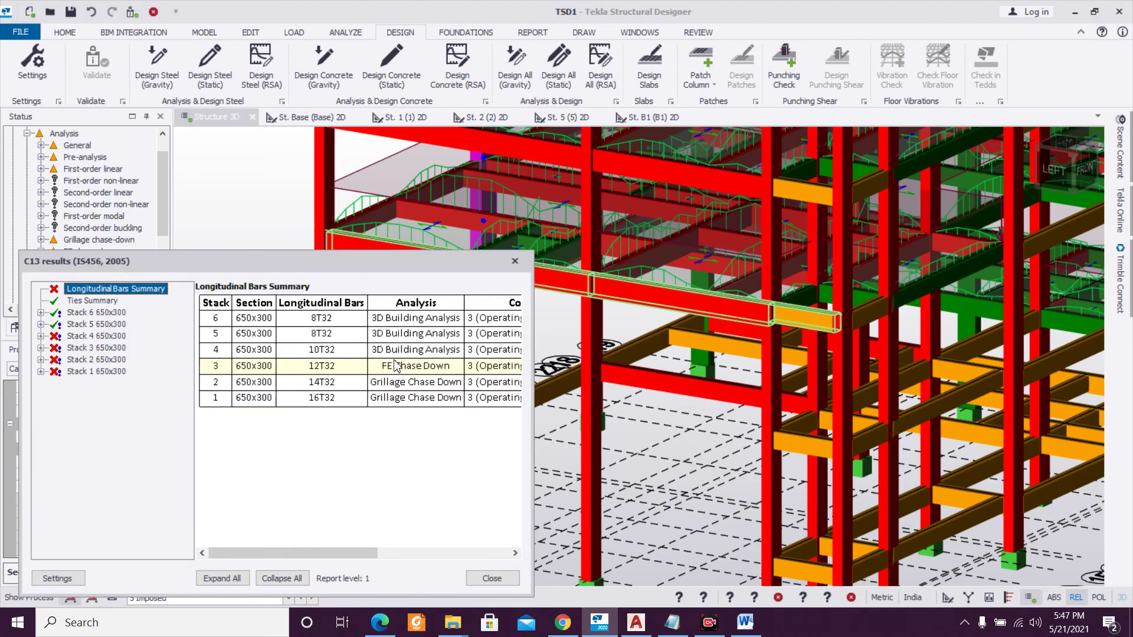
pyautogui.moveTo(323, 557); pyautogui.dragTo(513, 550)
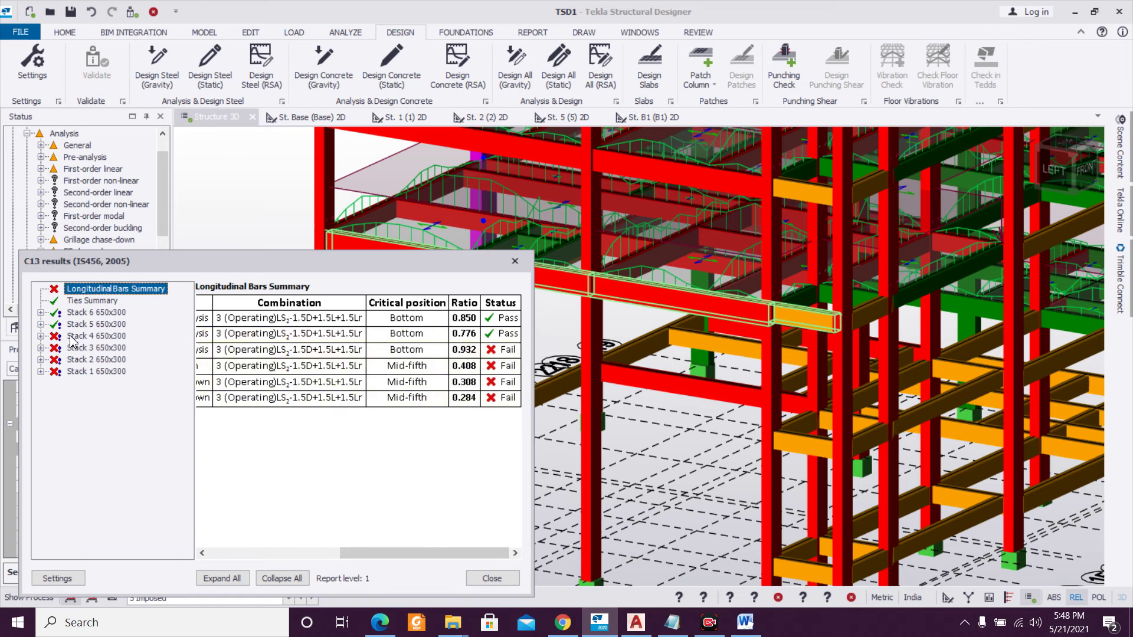
# Examine the longitudinal bar limit checks for stack 4 of column C13, including the reinforcement area limits, and close the results.
pyautogui.click(41, 324)
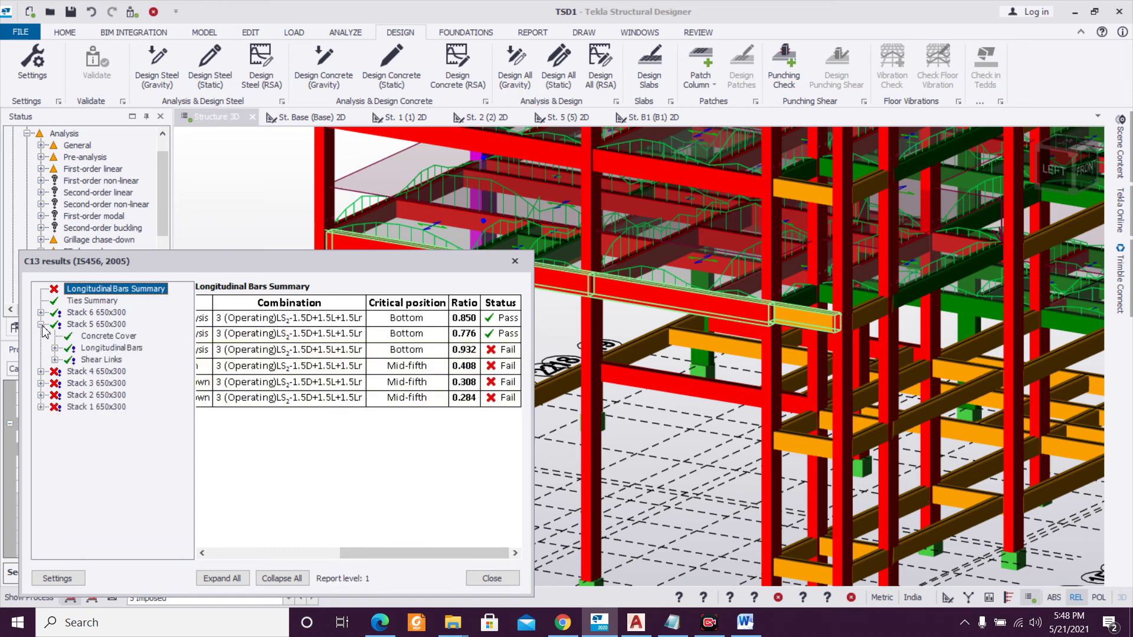
pyautogui.click(41, 371)
pyautogui.click(54, 396)
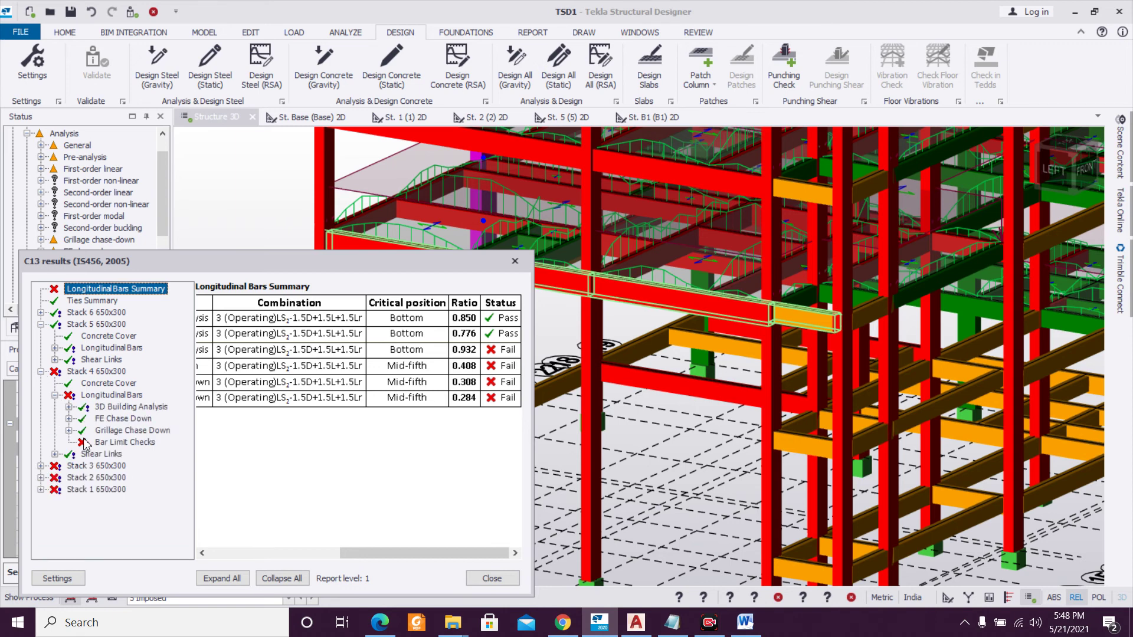
pyautogui.click(101, 443)
pyautogui.moveTo(378, 552); pyautogui.dragTo(269, 553)
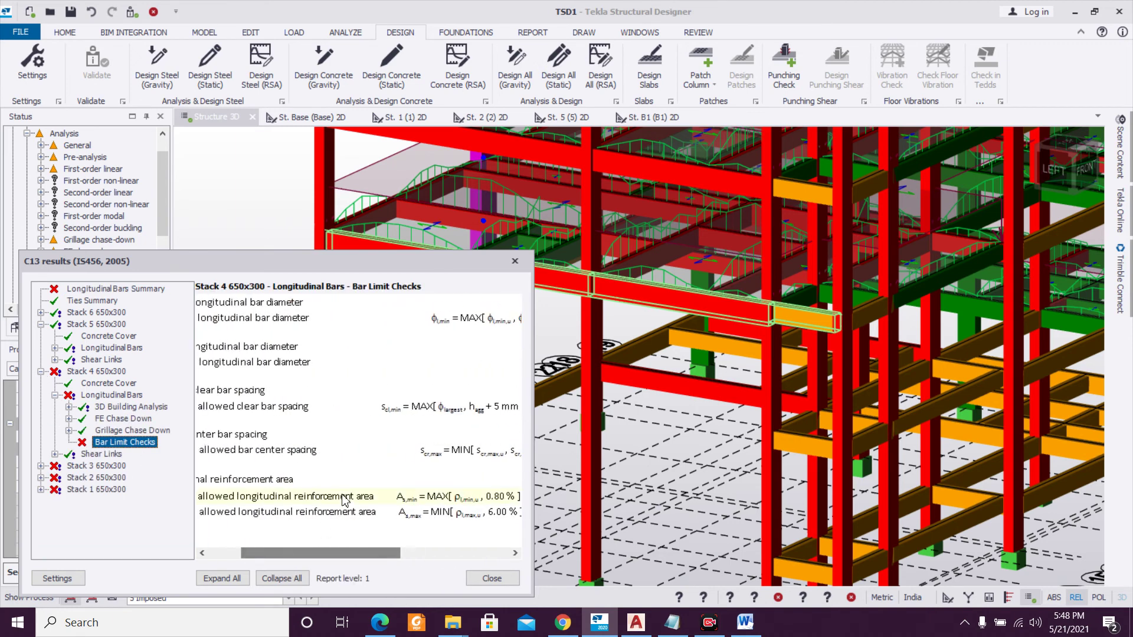
pyautogui.click(515, 261)
# Run the static member check on column C12, review the longitudinal bar ratios and status, and close the results.
pyautogui.scroll(2, 540, 395)
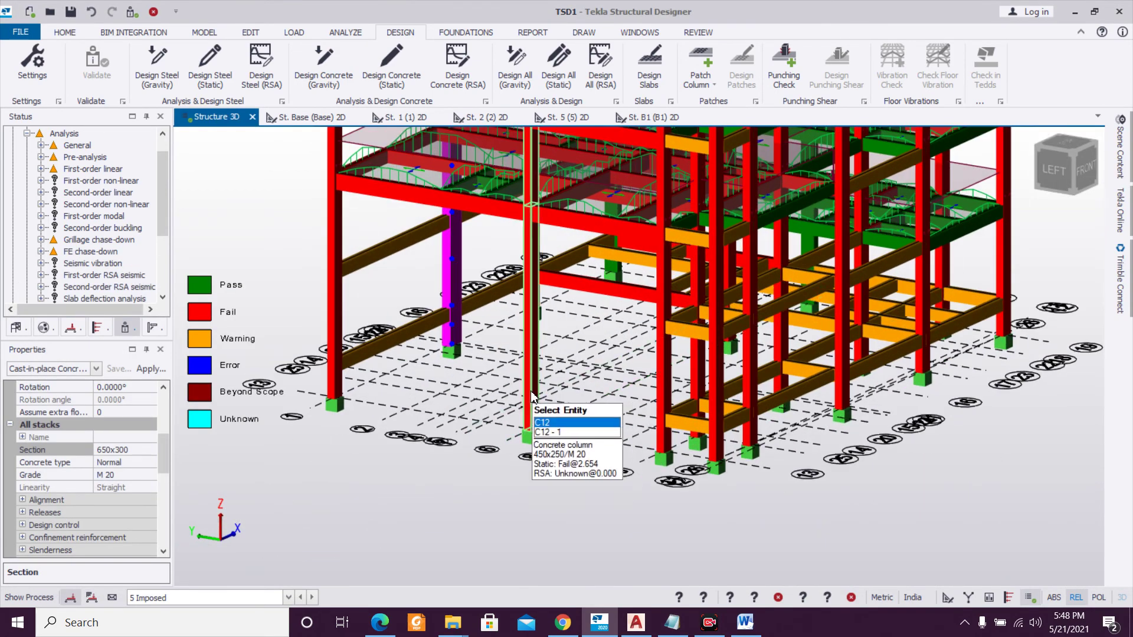
pyautogui.click(532, 396)
pyautogui.rightClick(533, 396)
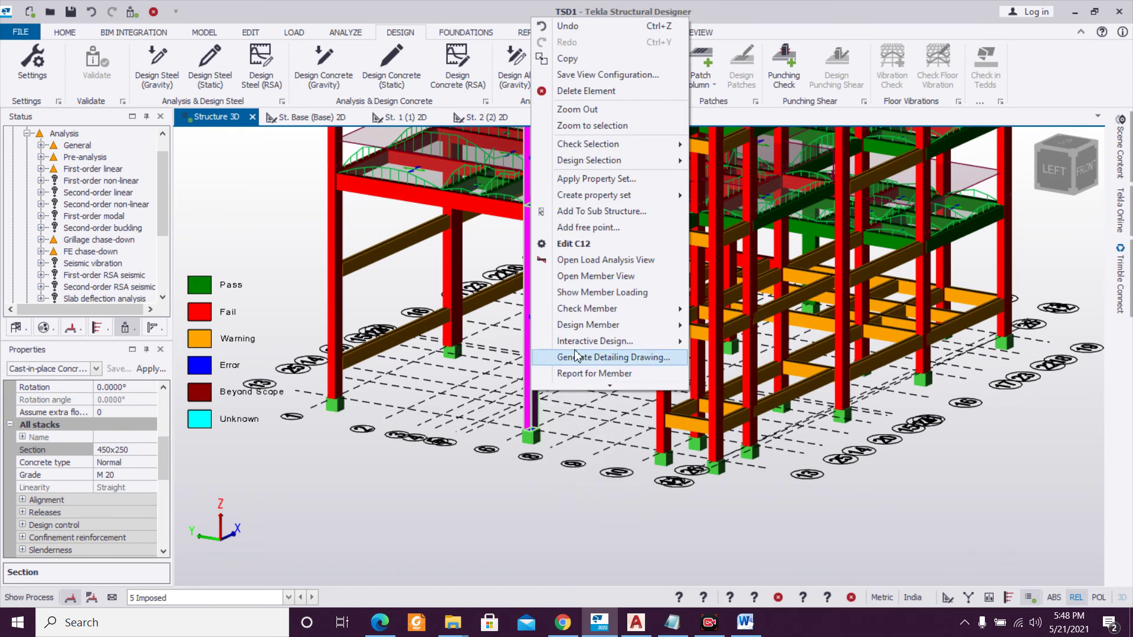
pyautogui.moveTo(578, 351)
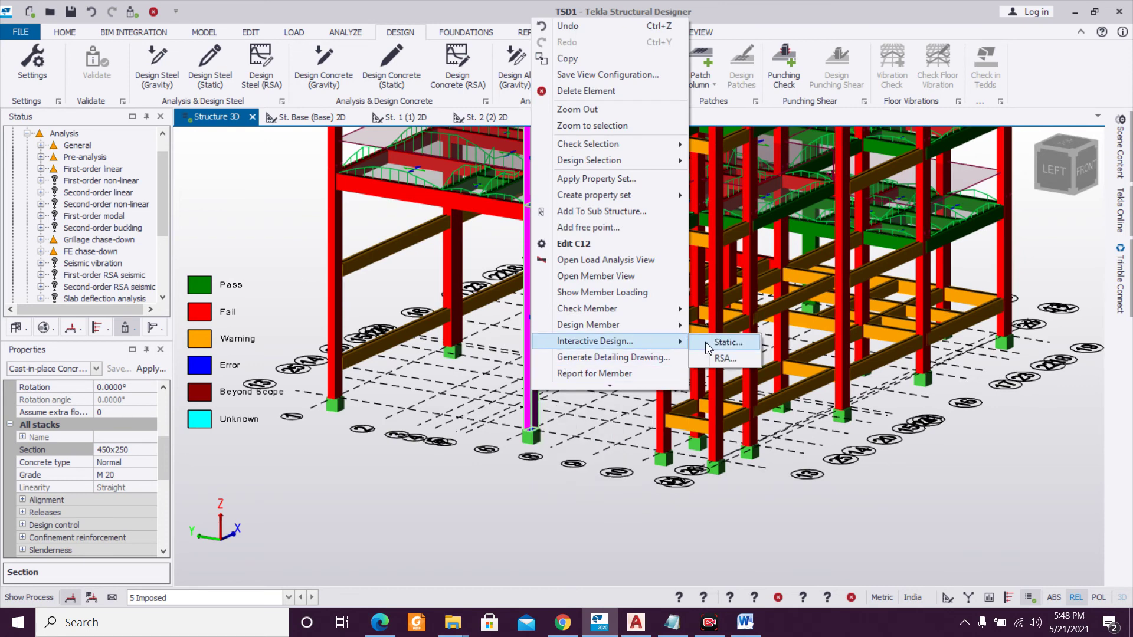
pyautogui.moveTo(656, 314)
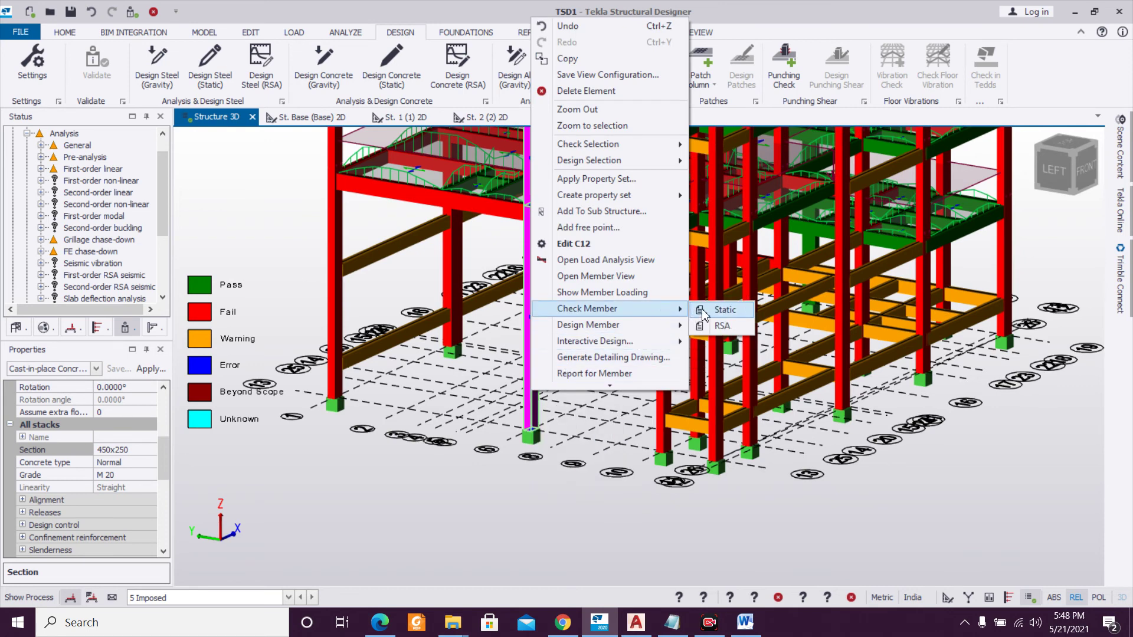
pyautogui.click(705, 325)
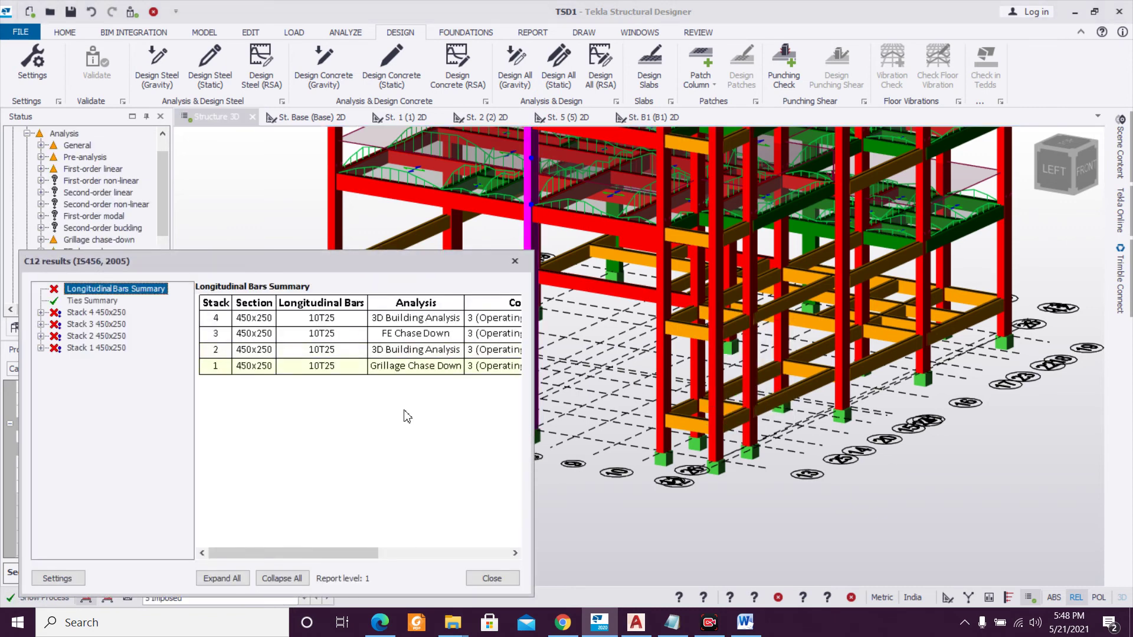
pyautogui.moveTo(340, 551); pyautogui.dragTo(484, 540)
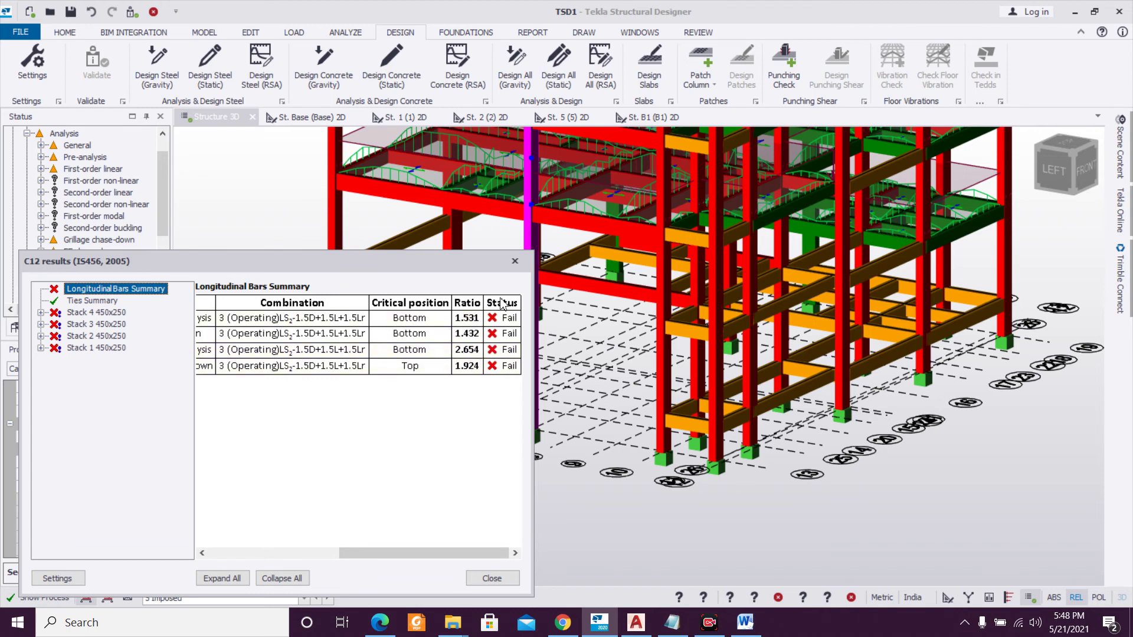
pyautogui.click(514, 260)
# Increase the section breadth of all stacks of column C12 to 600 mm.
pyautogui.moveTo(541, 356)
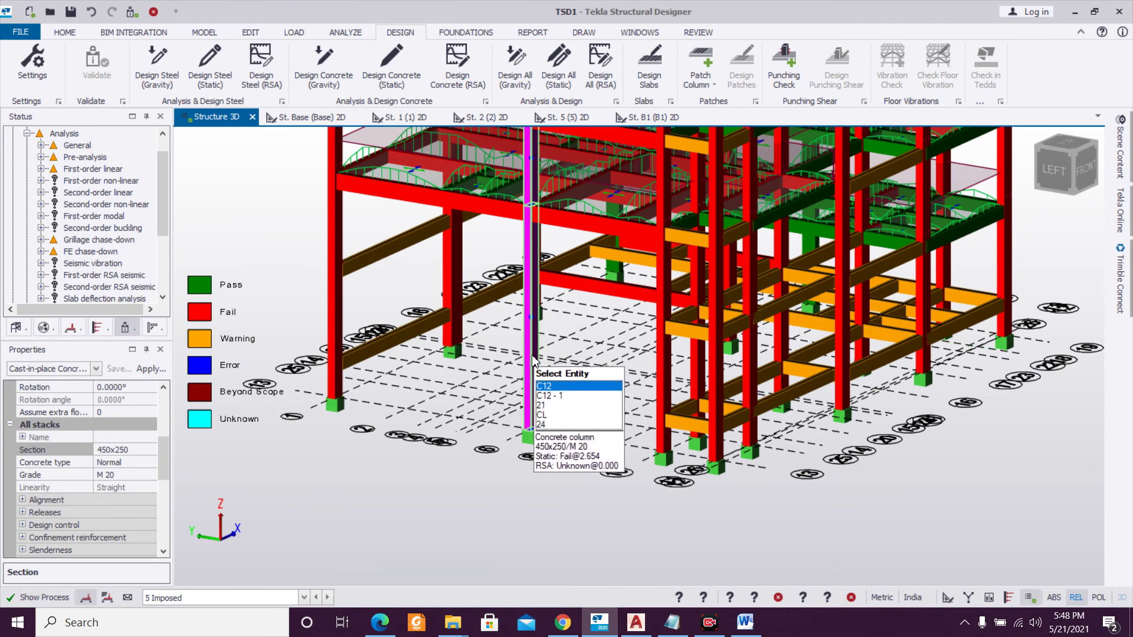
pyautogui.click(533, 360)
pyautogui.click(140, 451)
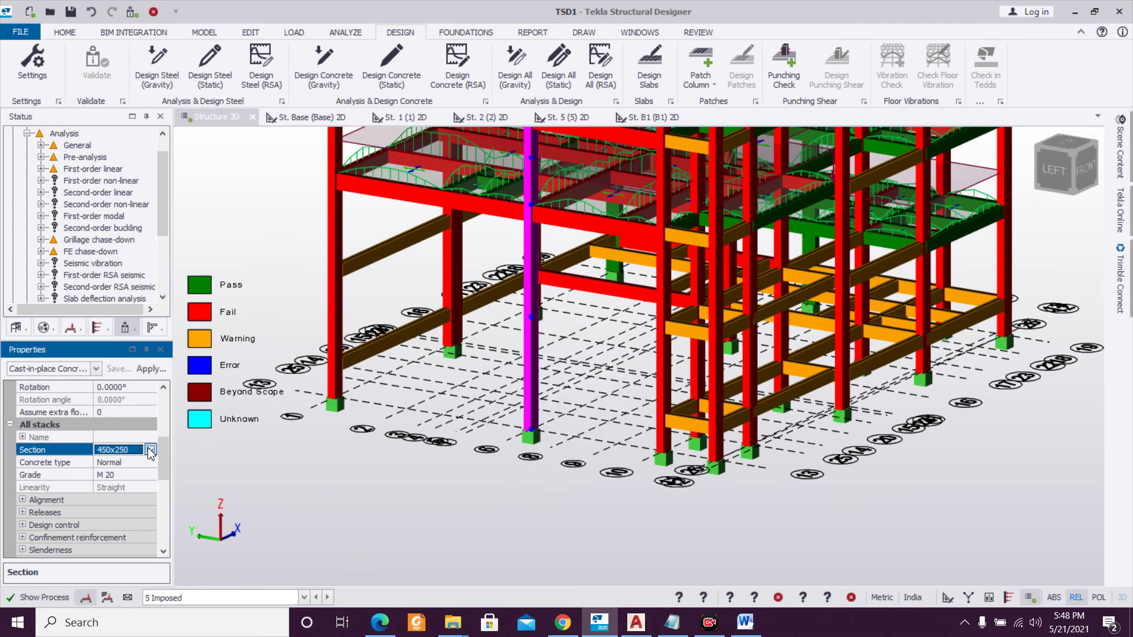
pyautogui.click(150, 449)
pyautogui.click(124, 564)
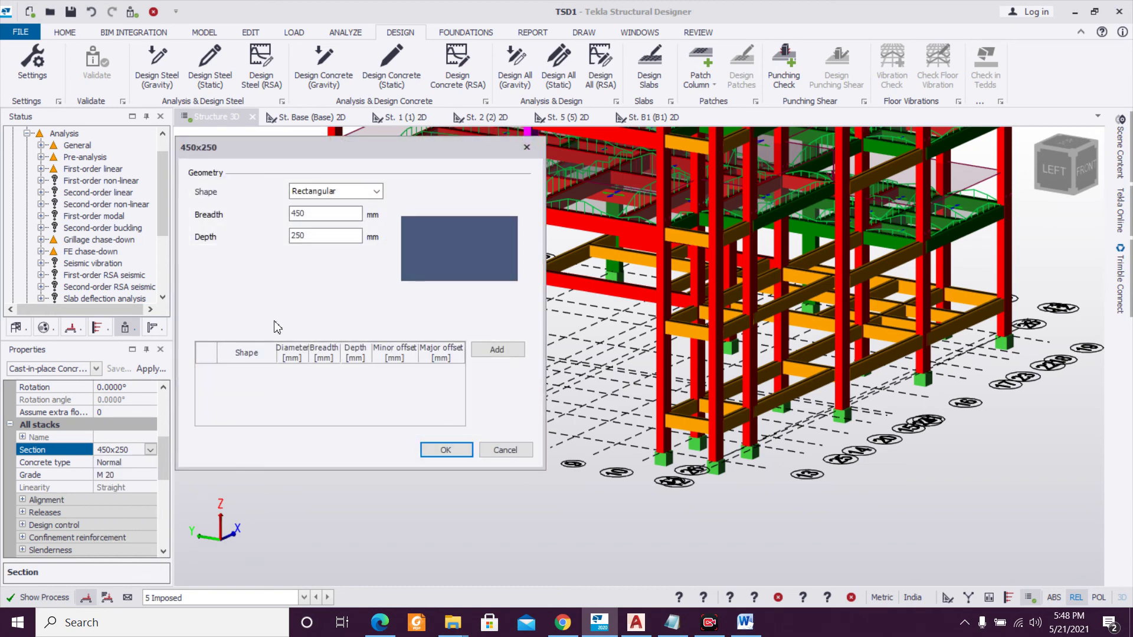
pyautogui.click(321, 236)
pyautogui.doubleClick(319, 214)
pyautogui.write('600')
pyautogui.click(444, 450)
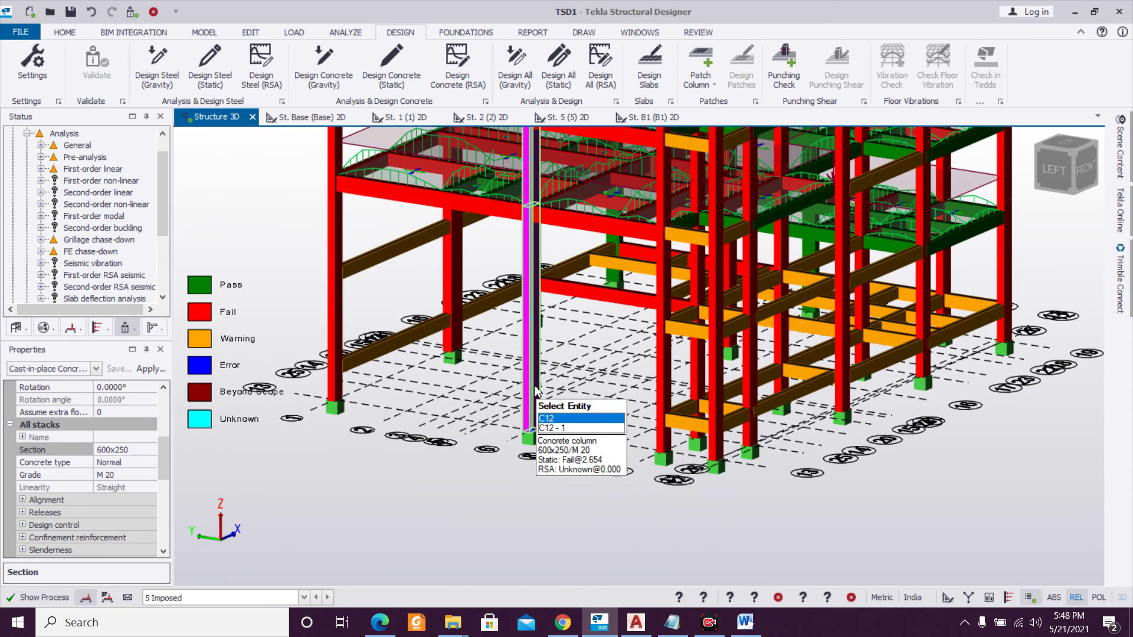
# Run the static member design on column C12 with its 600x250 section, review the longitudinal bar ratios and status, and close the results.
pyautogui.rightClick(539, 344)
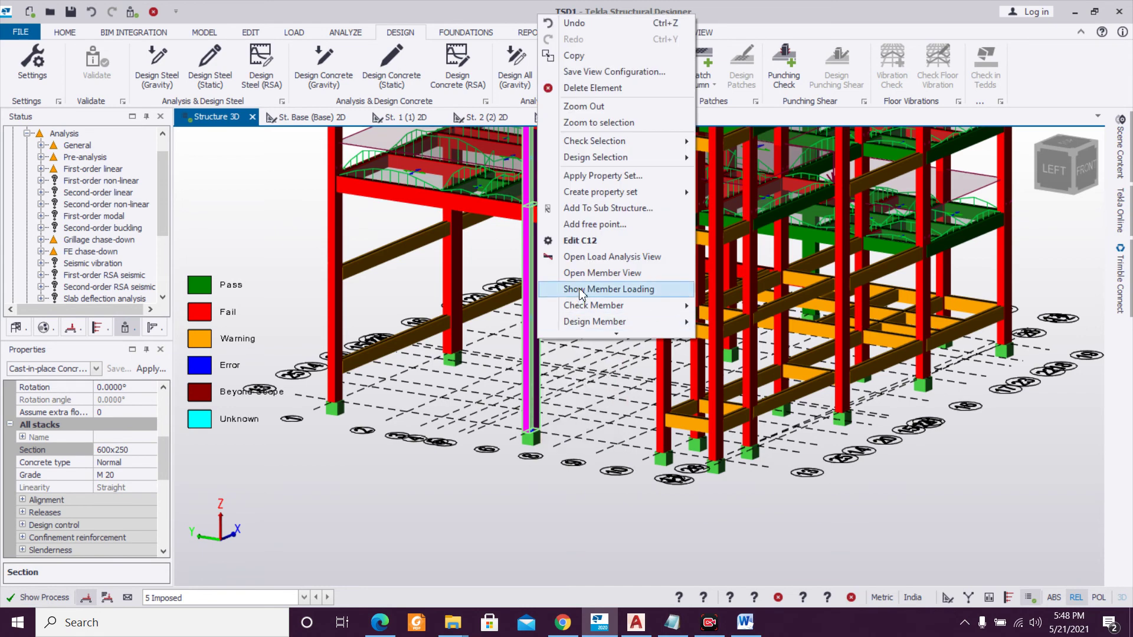
pyautogui.moveTo(684, 325)
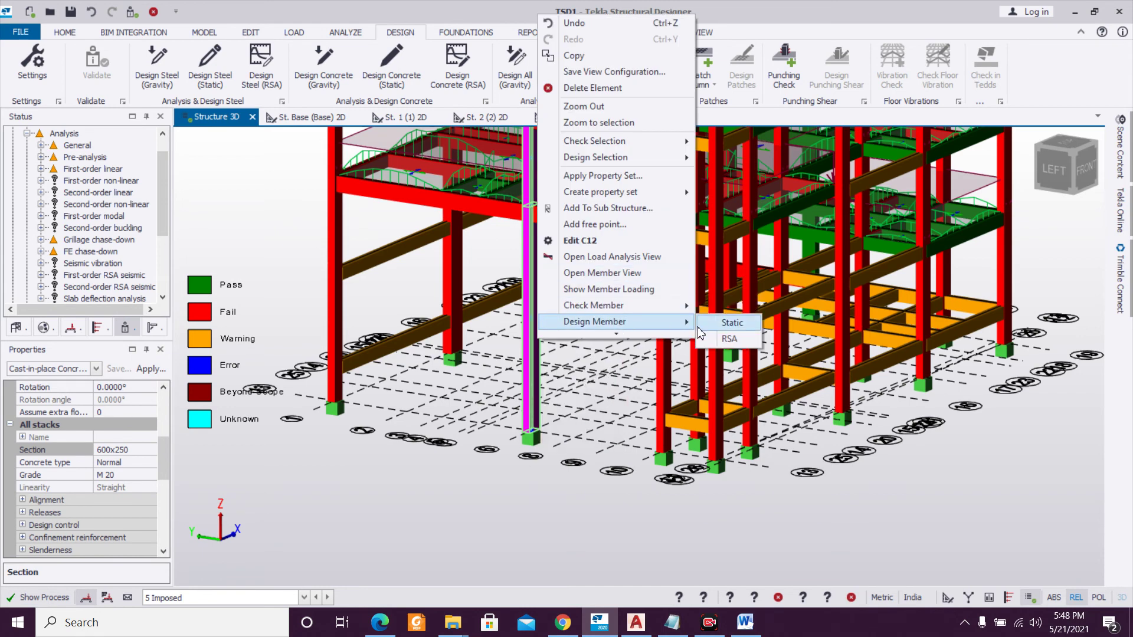
pyautogui.click(702, 324)
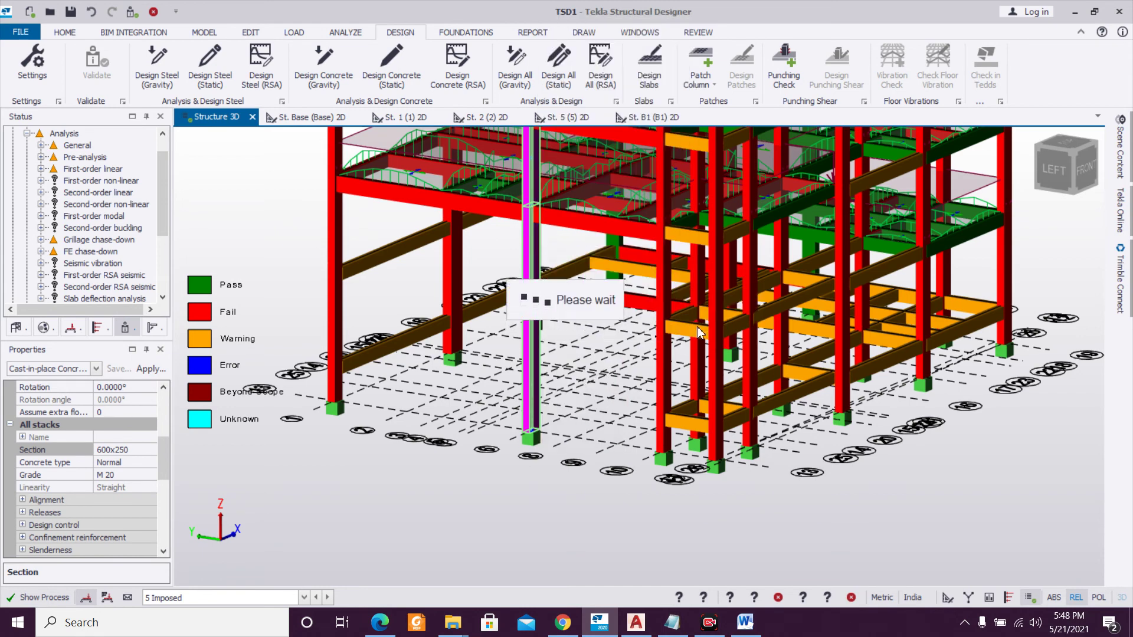
pyautogui.moveTo(350, 558); pyautogui.dragTo(500, 545)
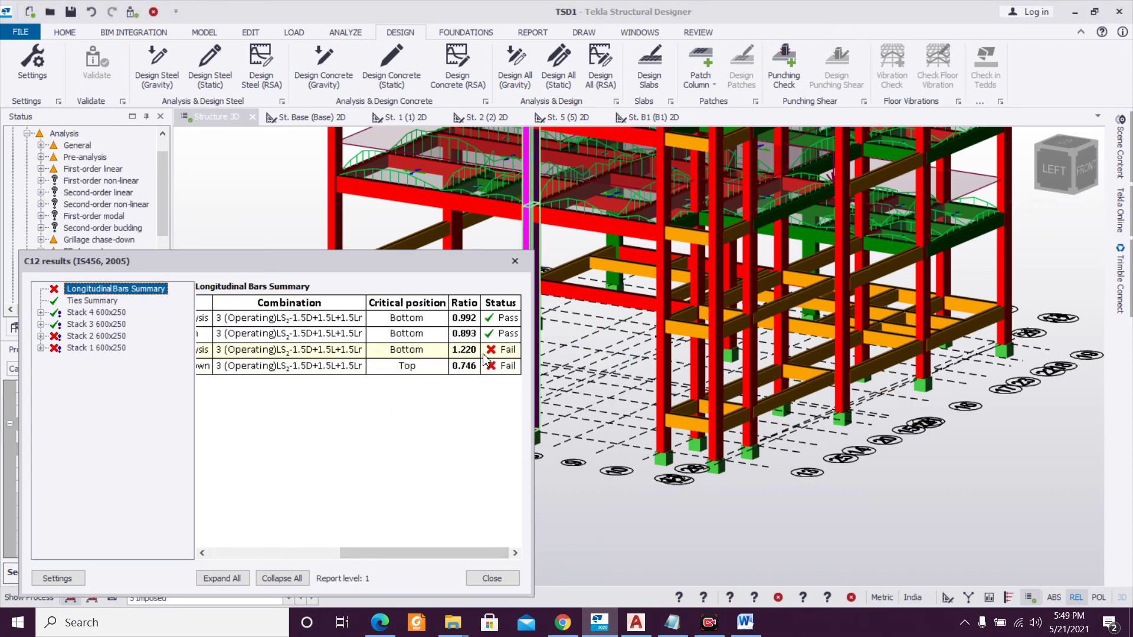
pyautogui.click(515, 261)
# Increase the section depth of all stacks of column C12 to 300 mm.
pyautogui.moveTo(452, 324)
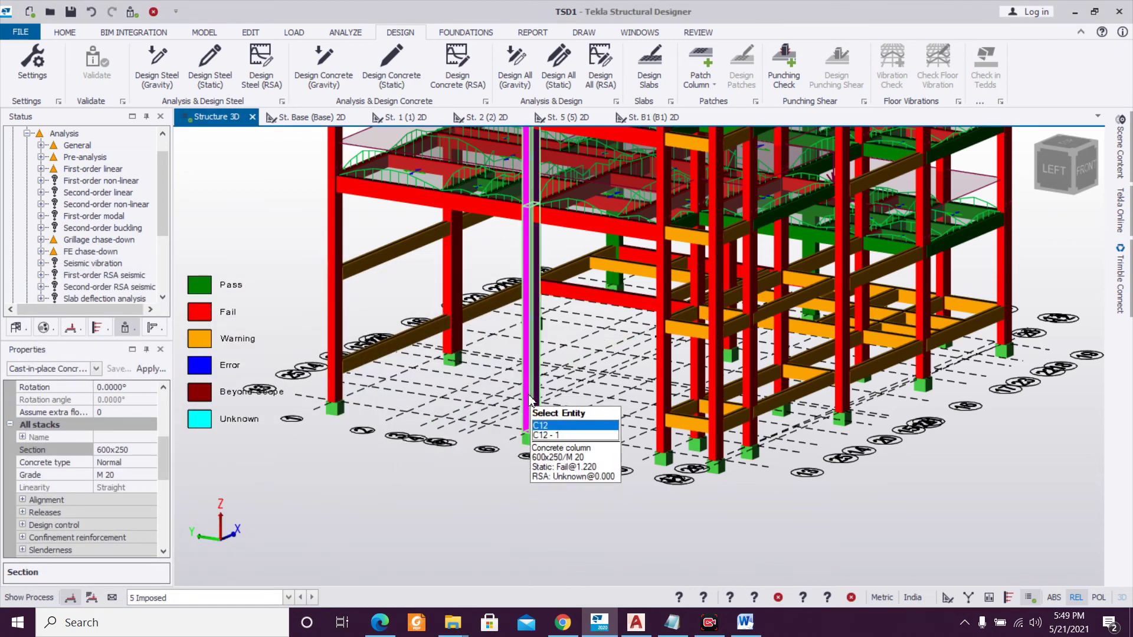
pyautogui.click(148, 450)
pyautogui.click(150, 451)
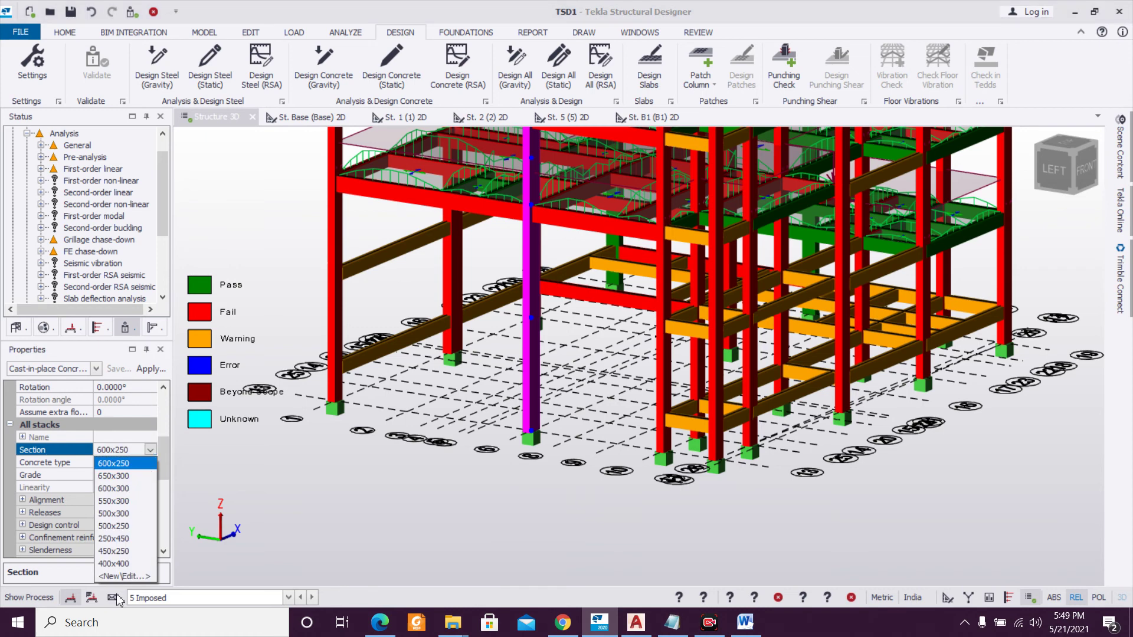
pyautogui.click(124, 576)
pyautogui.doubleClick(325, 235)
pyautogui.write('300')
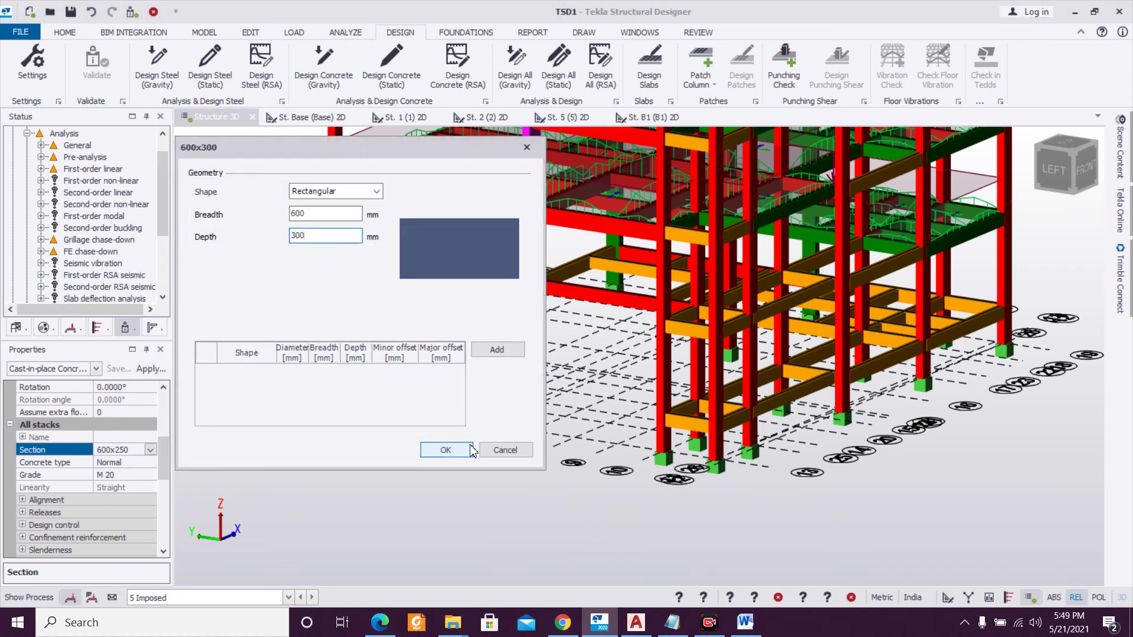
pyautogui.click(445, 450)
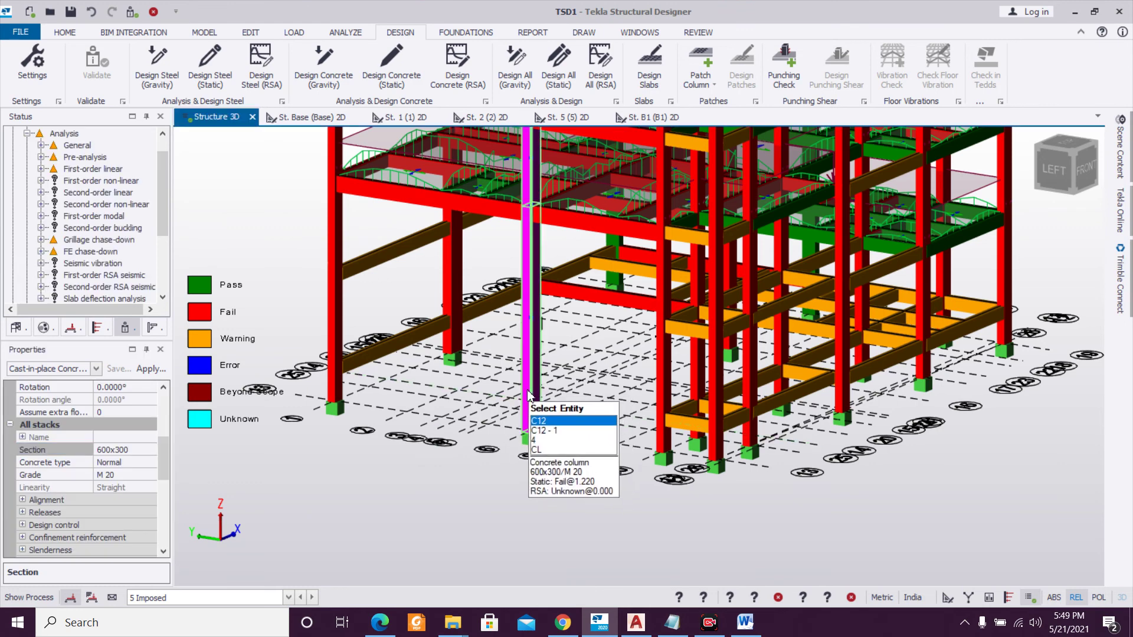
# Run the static member design on column C12 with its 600x300 section and review the longitudinal bar ratios and status.
pyautogui.rightClick(528, 395)
pyautogui.moveTo(614, 329)
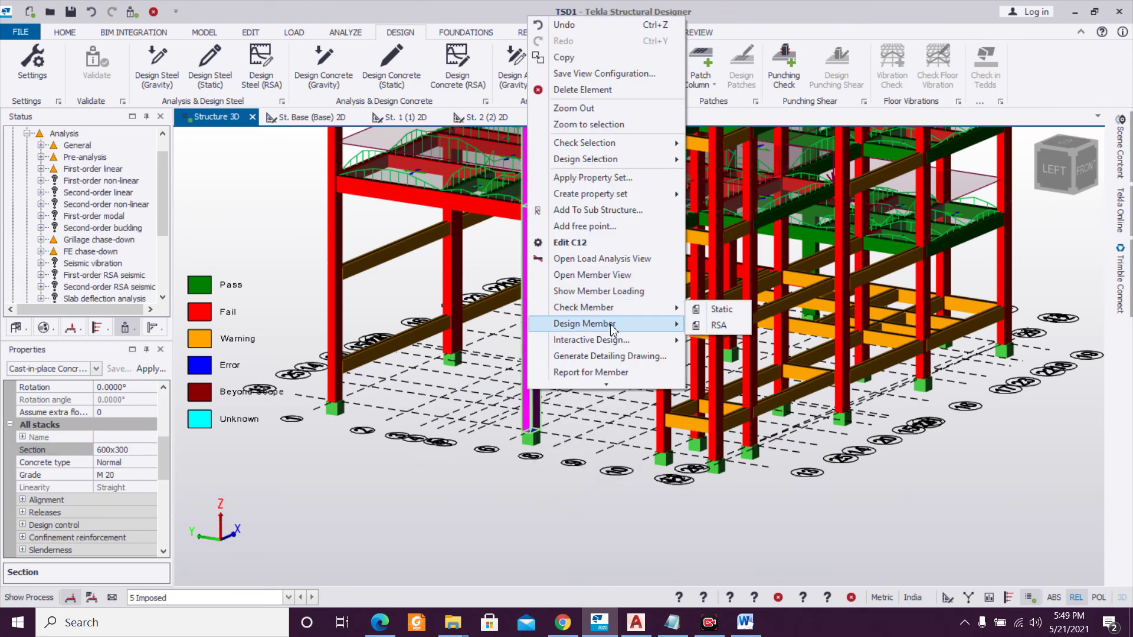
pyautogui.click(692, 327)
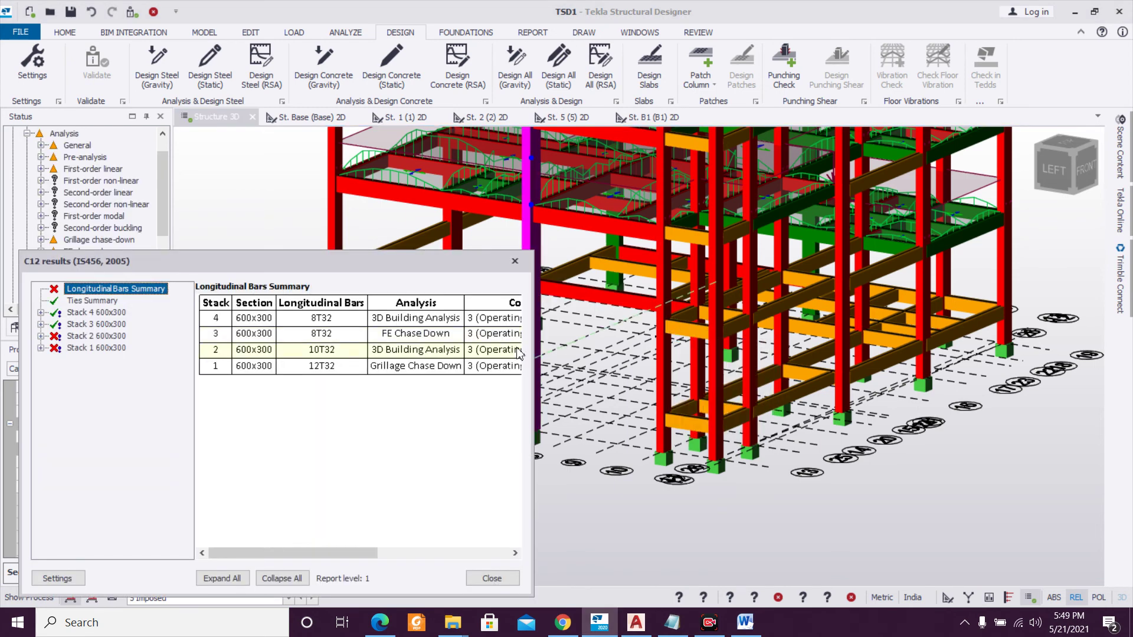
pyautogui.moveTo(358, 554); pyautogui.dragTo(519, 525)
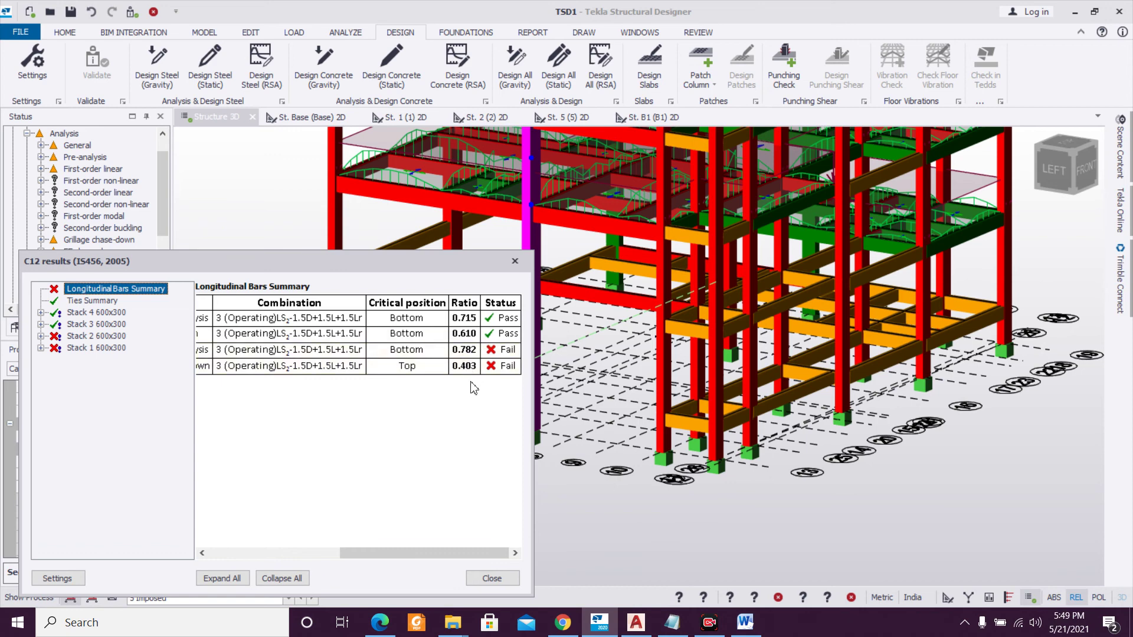
# Examine the longitudinal bar limit checks for stack 2 of column C12 and close the results.
pyautogui.click(41, 336)
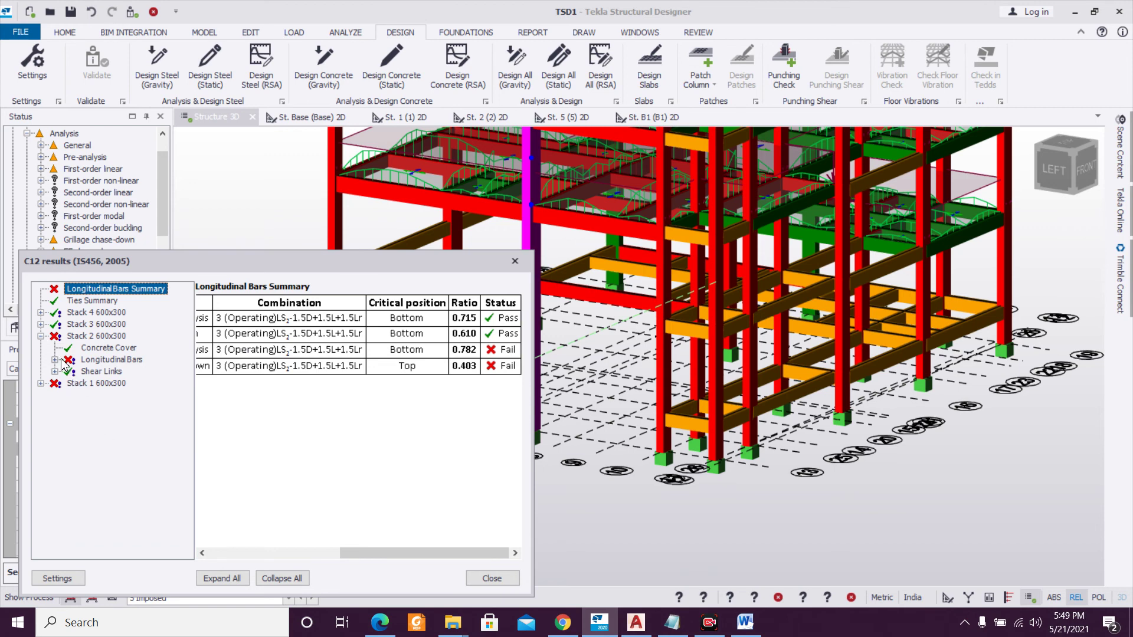
pyautogui.click(55, 359)
pyautogui.click(110, 407)
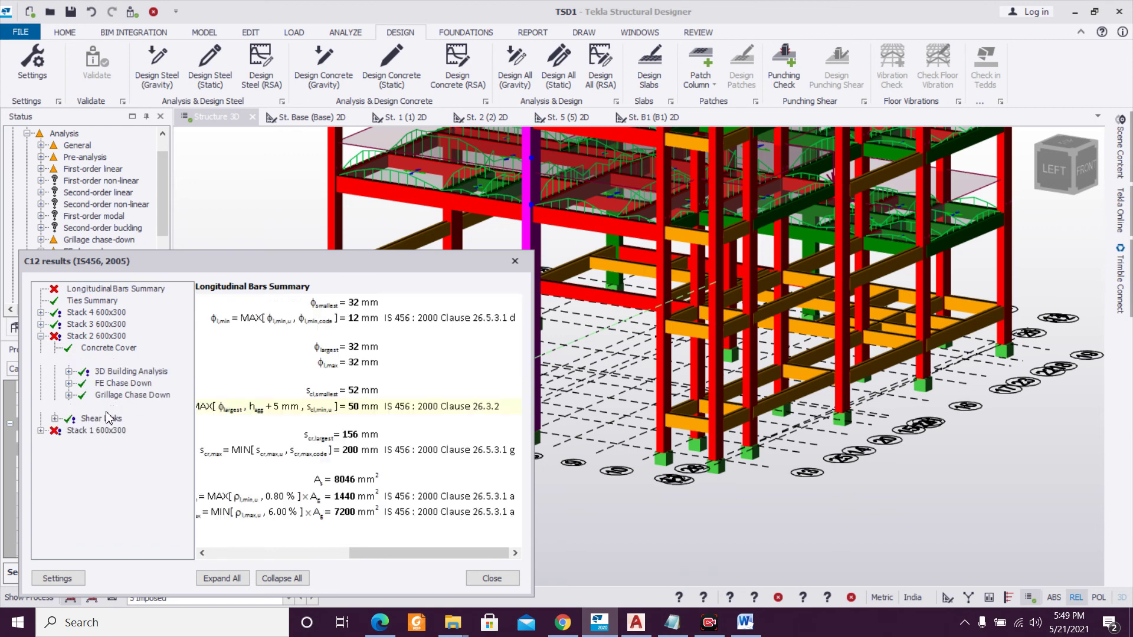
pyautogui.moveTo(360, 555); pyautogui.dragTo(227, 589)
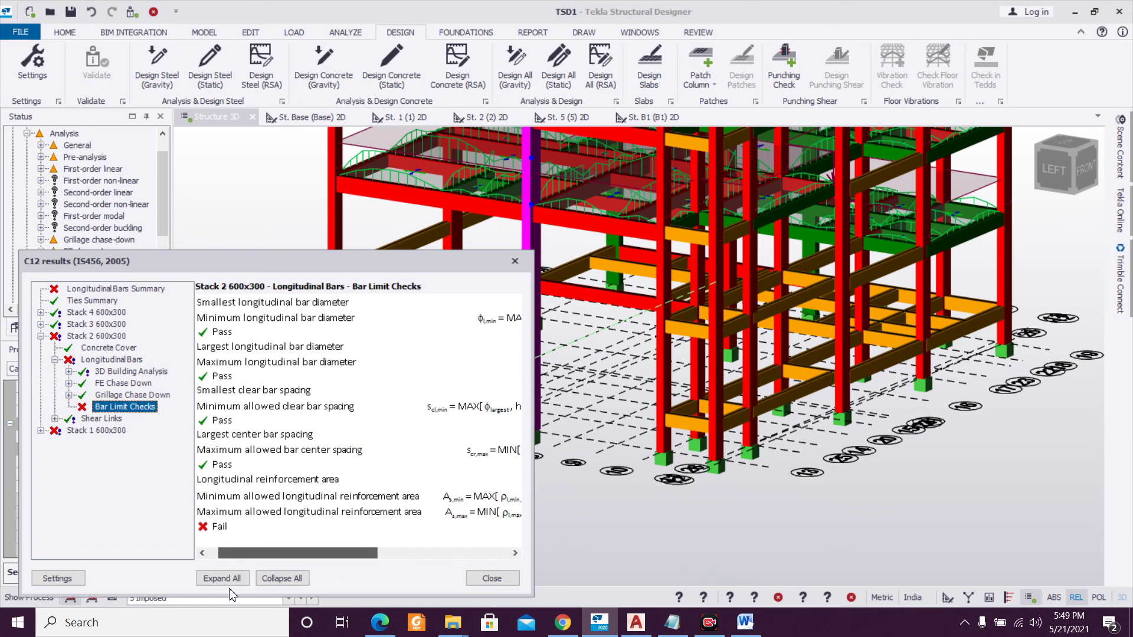
pyautogui.moveTo(322, 549)
pyautogui.mouseDown()
pyautogui.moveTo(283, 560)
pyautogui.moveTo(468, 563)
pyautogui.moveTo(314, 559)
pyautogui.mouseUp()
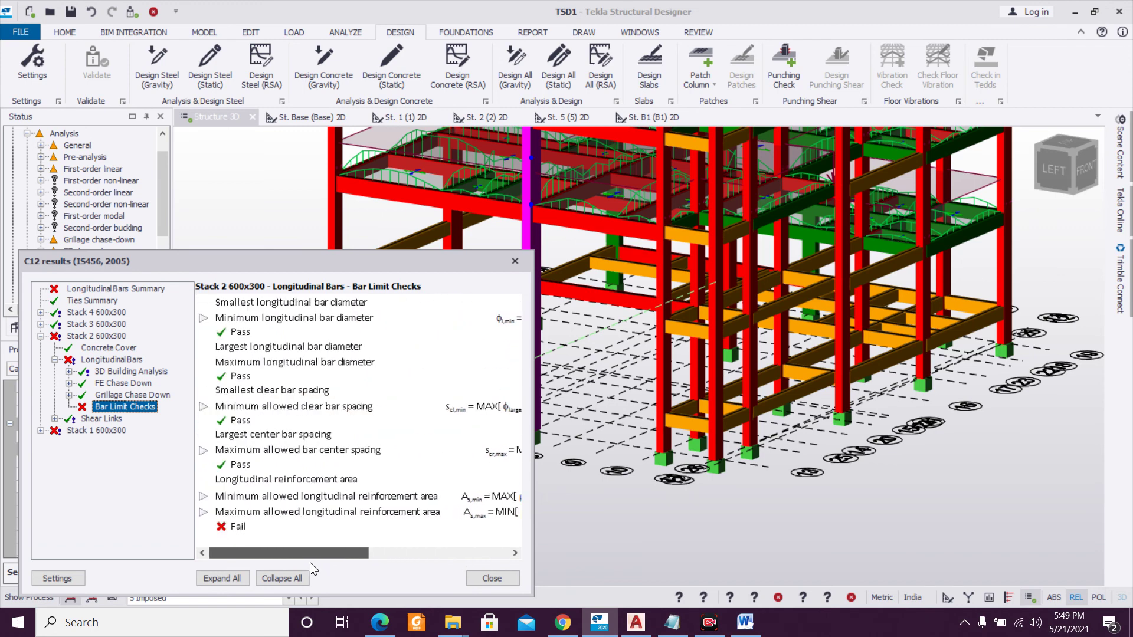
pyautogui.click(512, 266)
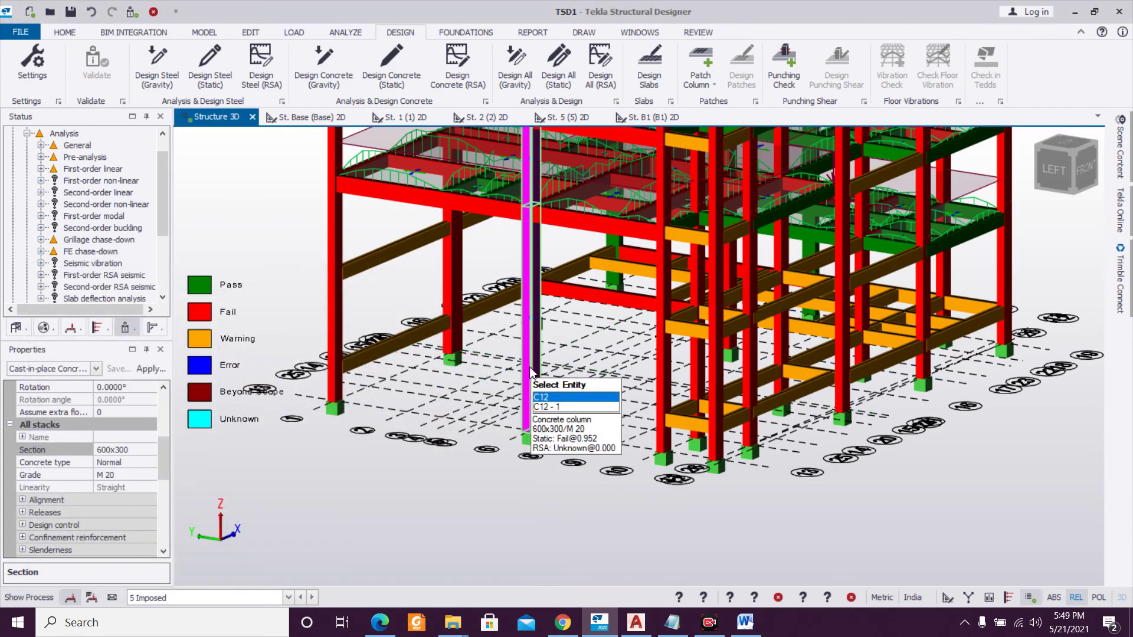
# Run the static member design on column C1 with its 450x250 section, then close the results and clear the selection.
pyautogui.moveTo(708, 463); pyautogui.dragTo(783, 446, button='middle')
pyautogui.press('Escape')
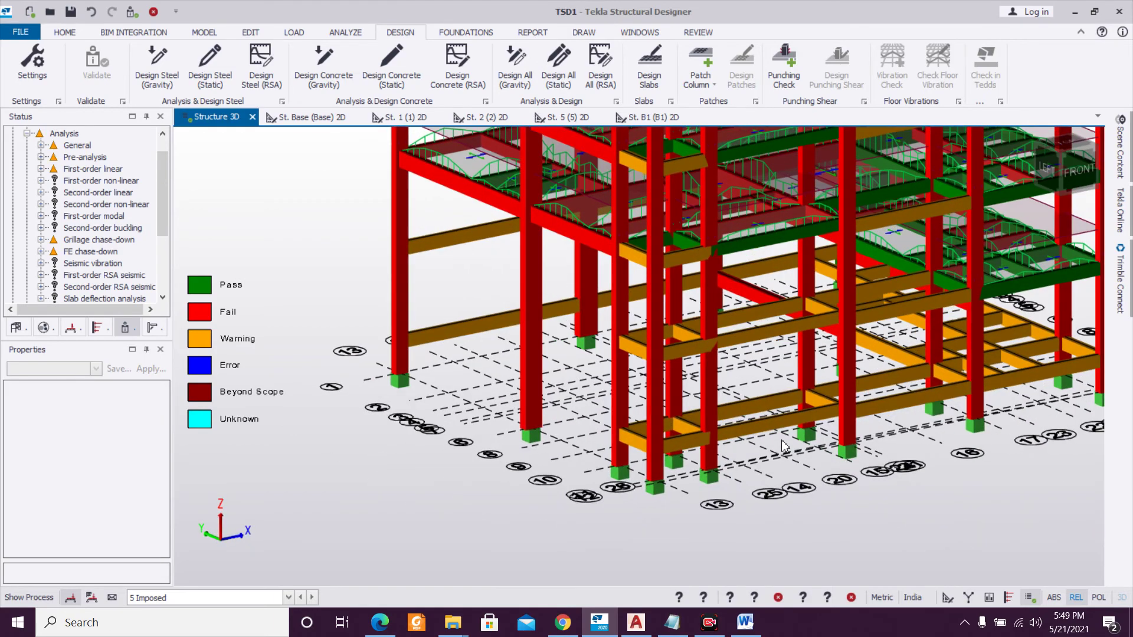
pyautogui.scroll(2, 868, 439)
pyautogui.click(577, 403)
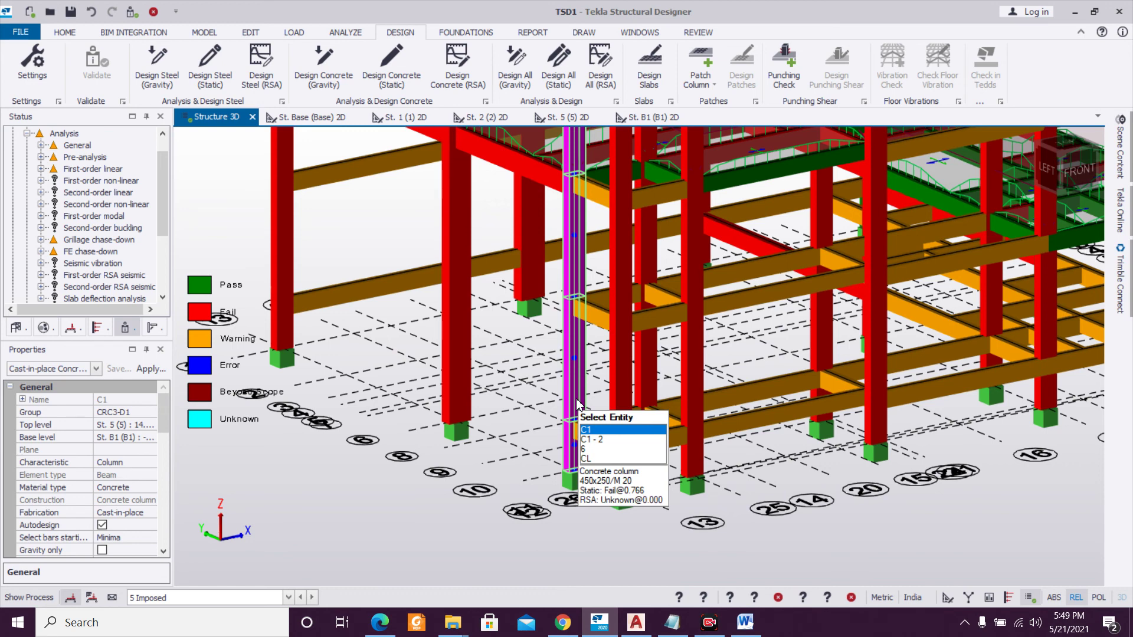
pyautogui.rightClick(577, 403)
pyautogui.moveTo(708, 298)
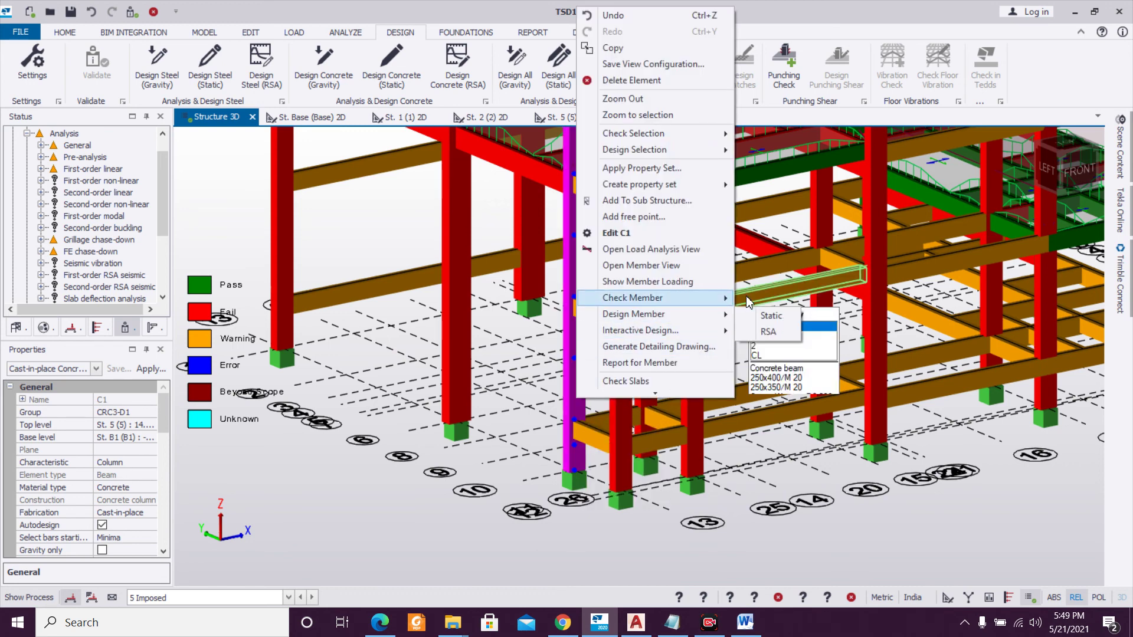
pyautogui.click(747, 319)
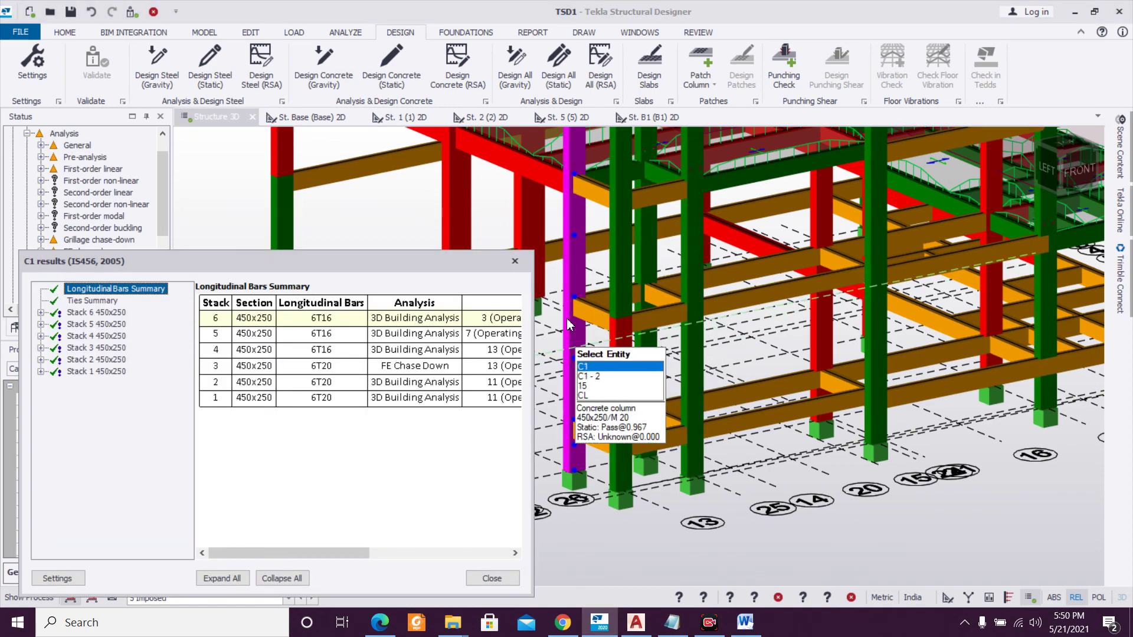
pyautogui.click(520, 260)
pyautogui.press('Escape')
# Run the static member design on column C5 with its 450x250 section and review the longitudinal bar ratios and status.
pyautogui.scroll(-2, 792, 442)
pyautogui.moveTo(861, 447); pyautogui.dragTo(574, 433, button='right')
pyautogui.scroll(3, 573, 433)
pyautogui.click(666, 321)
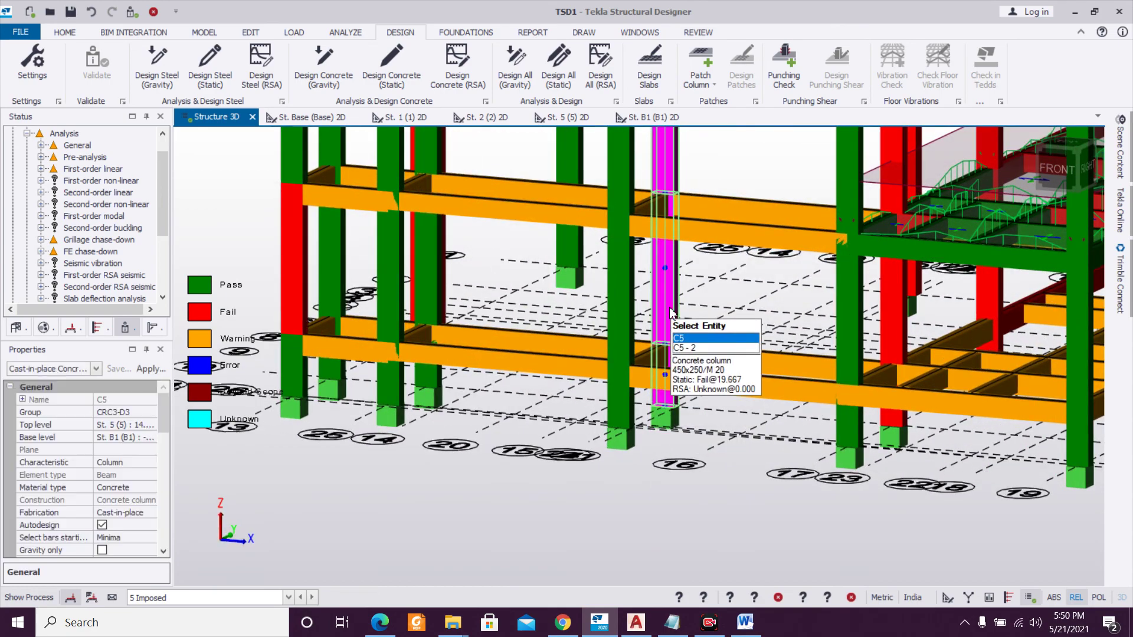
pyautogui.rightClick(672, 314)
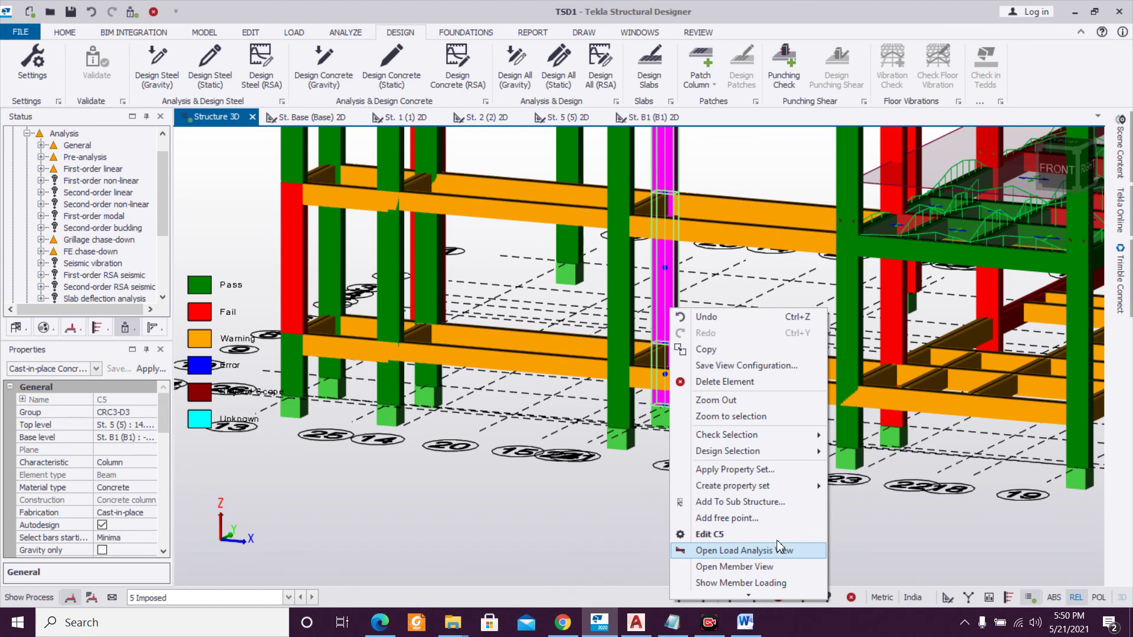
pyautogui.scroll(-3, 774, 490)
pyautogui.moveTo(769, 539)
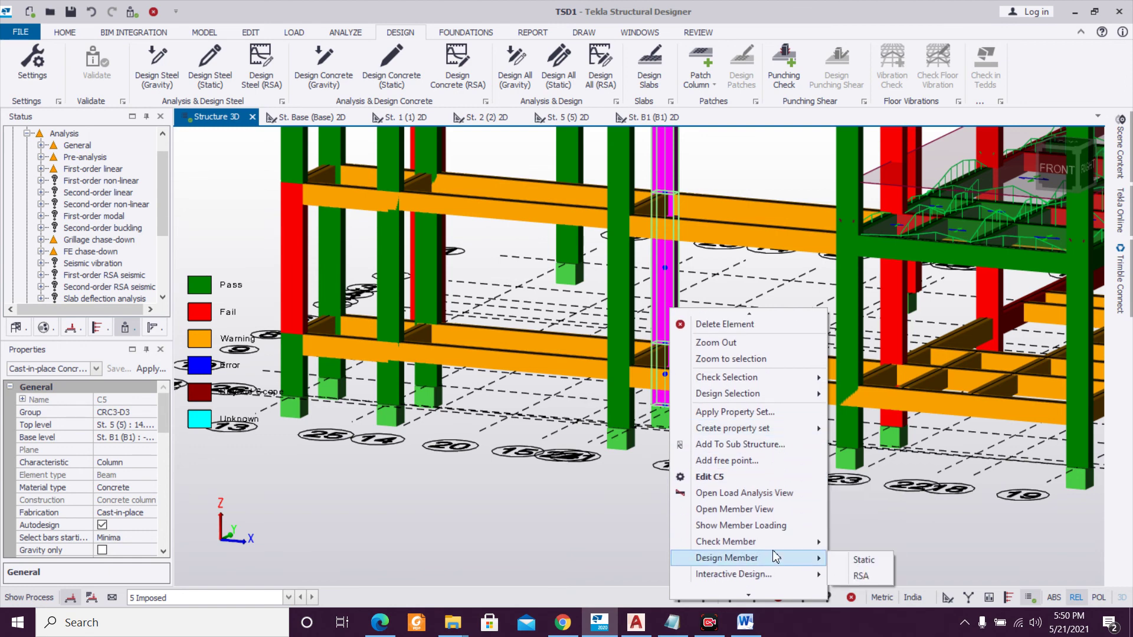
pyautogui.click(839, 550)
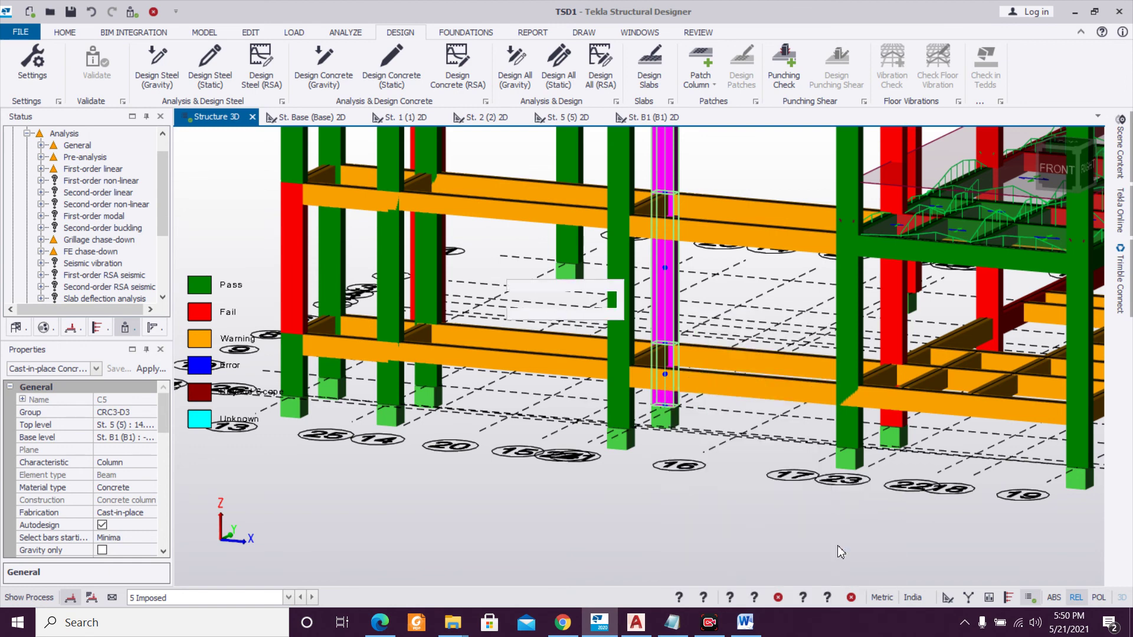
pyautogui.moveTo(358, 557); pyautogui.dragTo(540, 561)
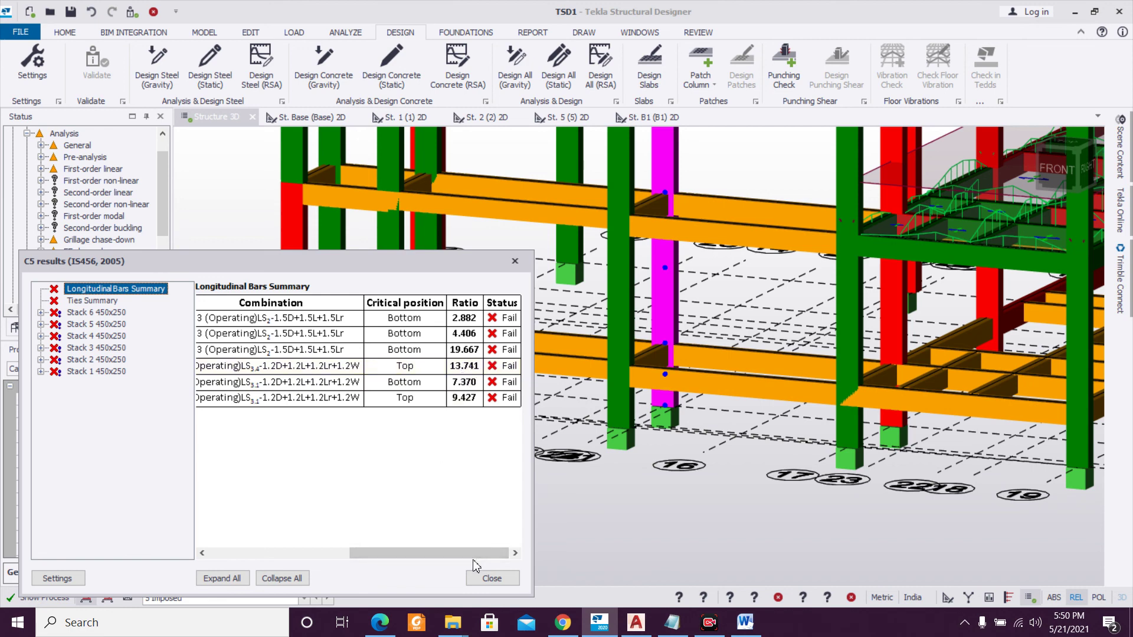
pyautogui.moveTo(472, 551); pyautogui.dragTo(328, 557)
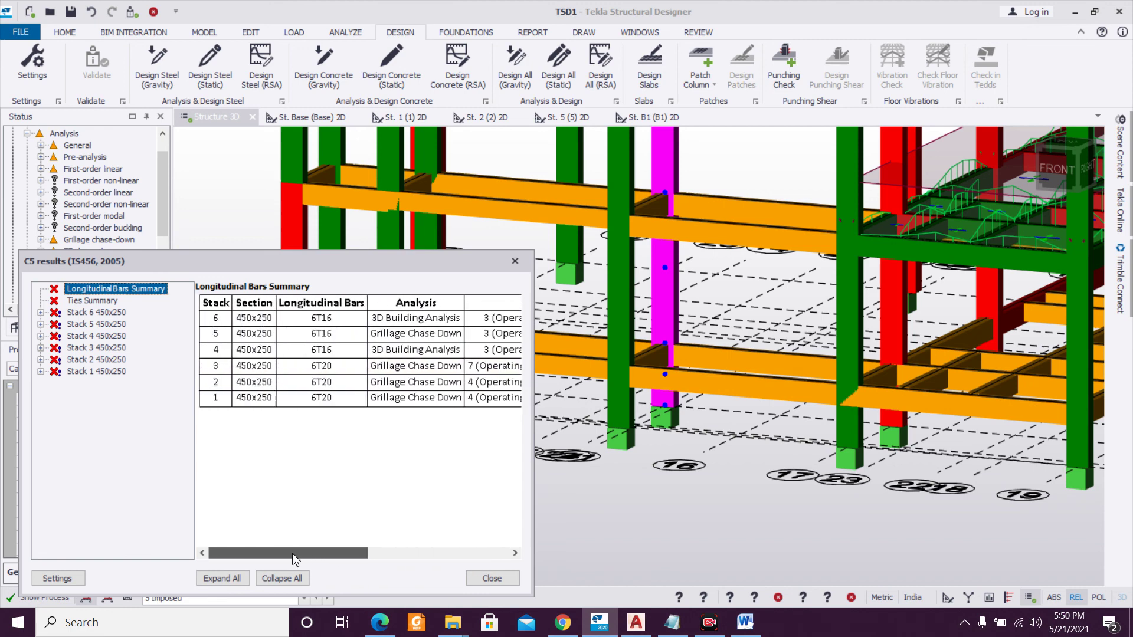
pyautogui.moveTo(321, 557); pyautogui.dragTo(430, 541)
# Examine column C5 and the surrounding frame from several directions, and compare them with its longitudinal bar ratios.
pyautogui.moveTo(701, 448); pyautogui.dragTo(700, 484, button='middle')
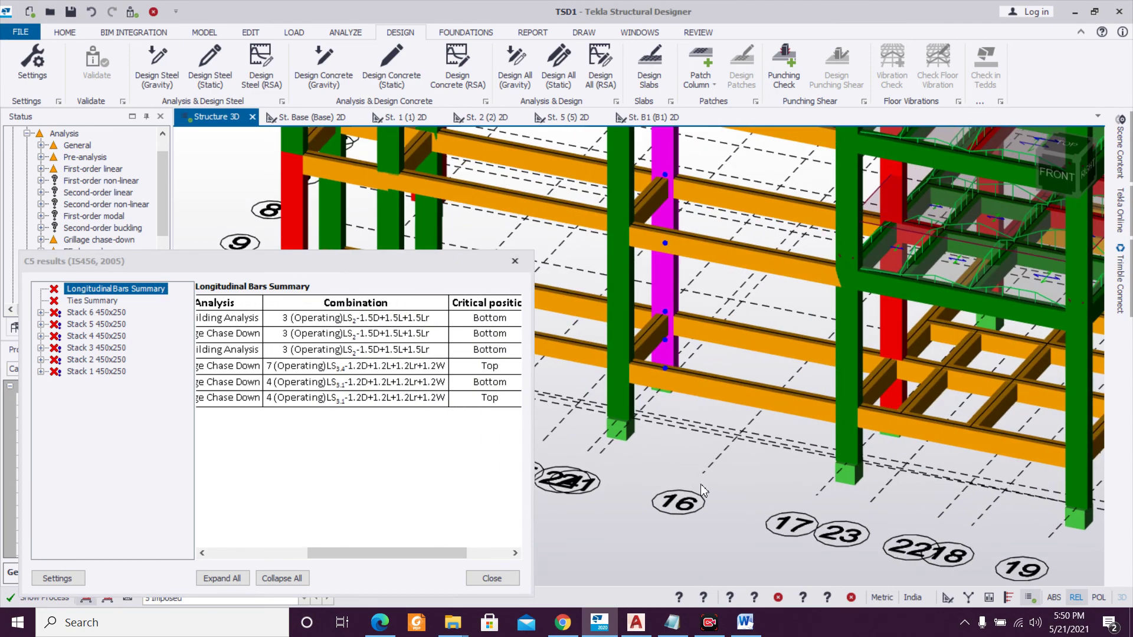
pyautogui.scroll(-3, 670, 317)
pyautogui.moveTo(662, 318); pyautogui.dragTo(723, 316, button='middle')
pyautogui.scroll(-2, 724, 316)
pyautogui.scroll(5, 715, 270)
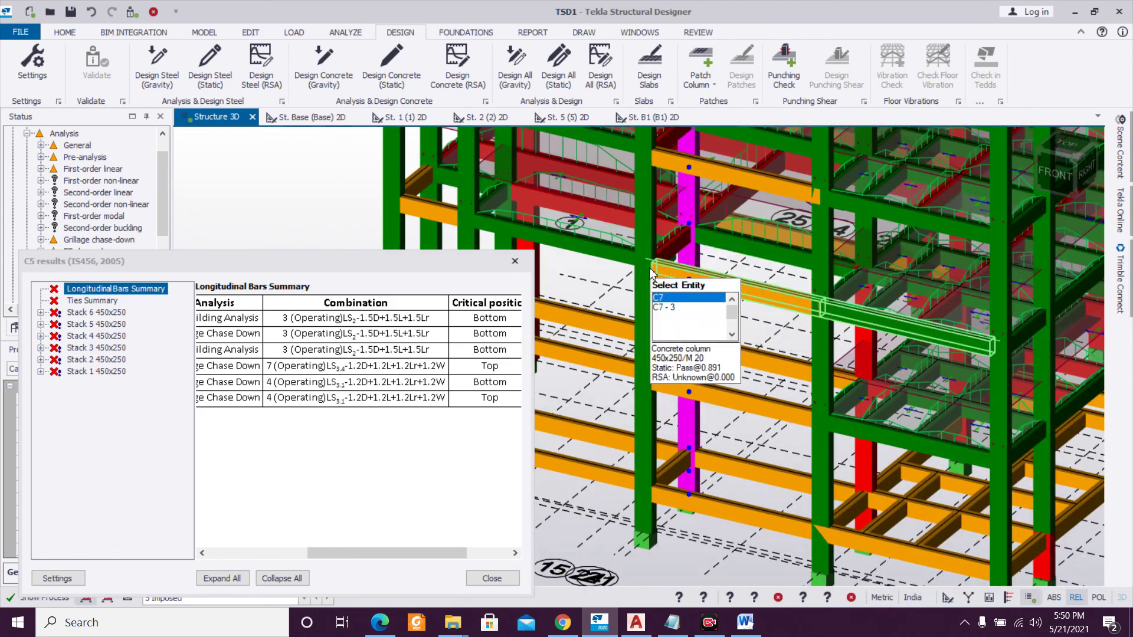
pyautogui.moveTo(649, 273); pyautogui.dragTo(725, 273, button='middle')
pyautogui.scroll(-3, 725, 273)
pyautogui.moveTo(708, 233); pyautogui.dragTo(921, 239, button='middle')
pyautogui.scroll(3, 691, 318)
pyautogui.press('Escape')
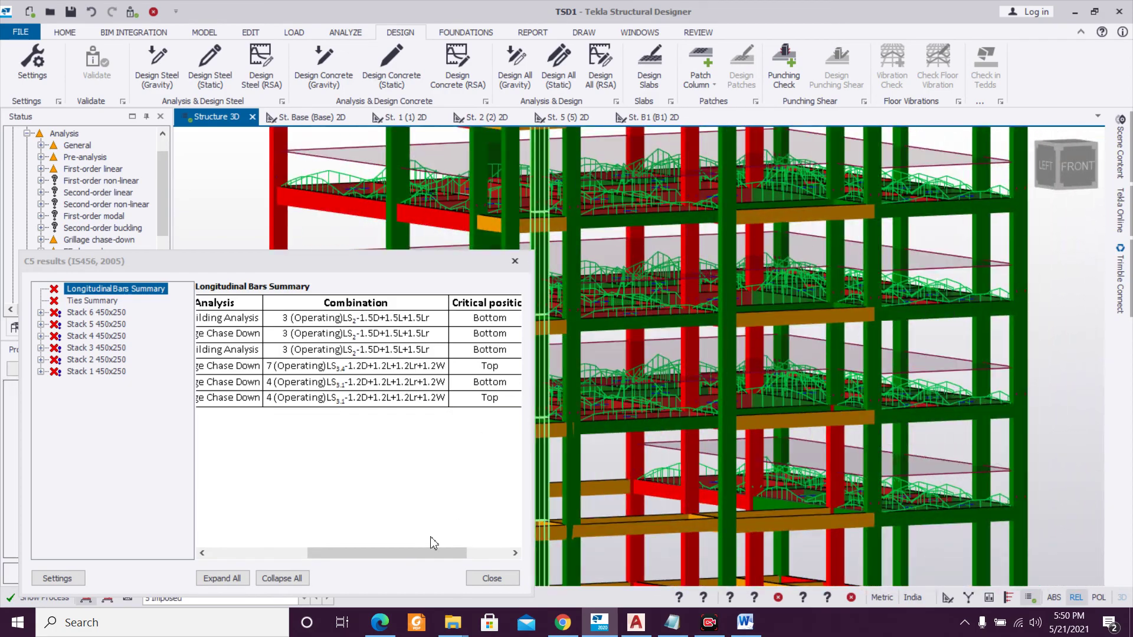
pyautogui.moveTo(428, 553); pyautogui.dragTo(501, 552)
pyautogui.scroll(-3, 655, 435)
pyautogui.moveTo(730, 410); pyautogui.dragTo(613, 327, button='right')
pyautogui.scroll(-3, 665, 342)
pyautogui.moveTo(1123, 131)
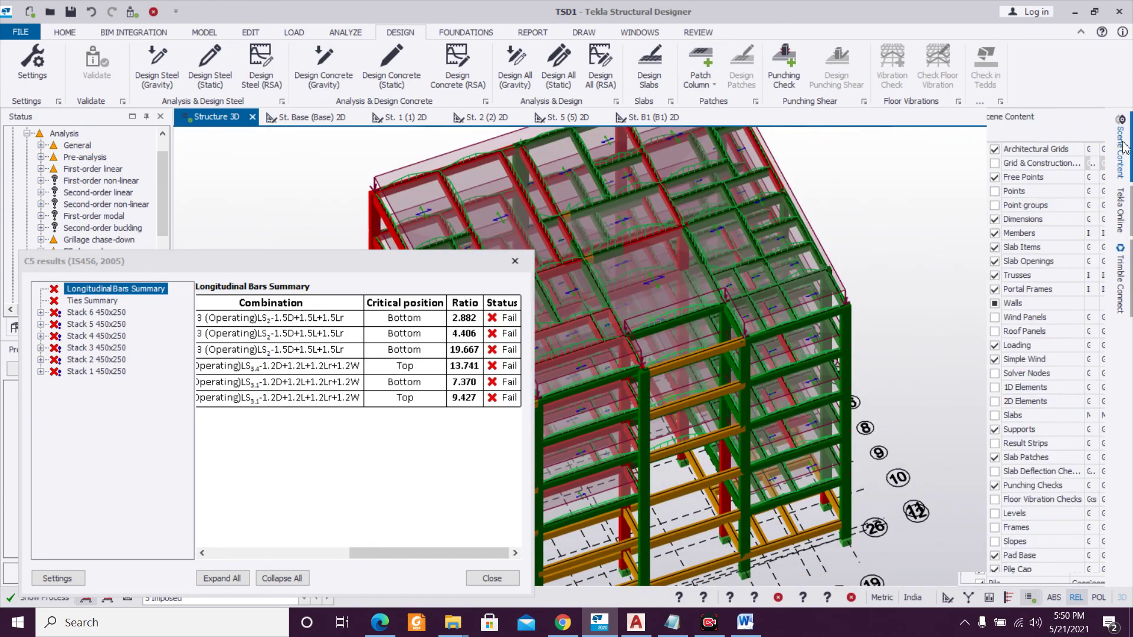
pyautogui.click(925, 248)
pyautogui.moveTo(661, 355); pyautogui.dragTo(767, 424, button='right')
pyautogui.scroll(5, 690, 487)
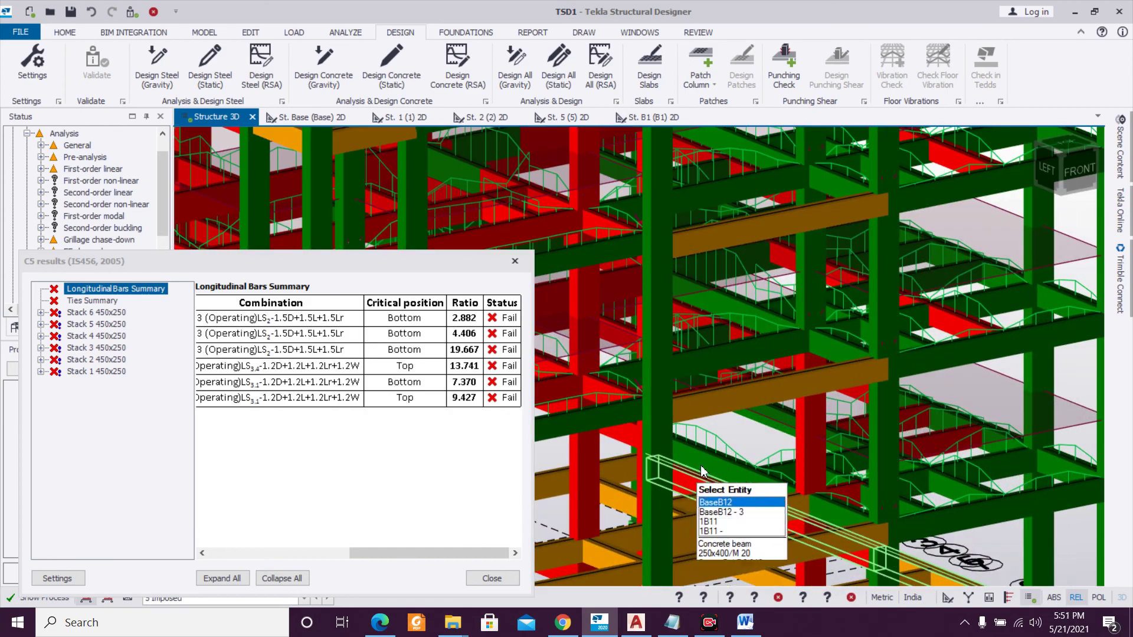
pyautogui.scroll(5, 689, 488)
pyautogui.scroll(-10, 648, 390)
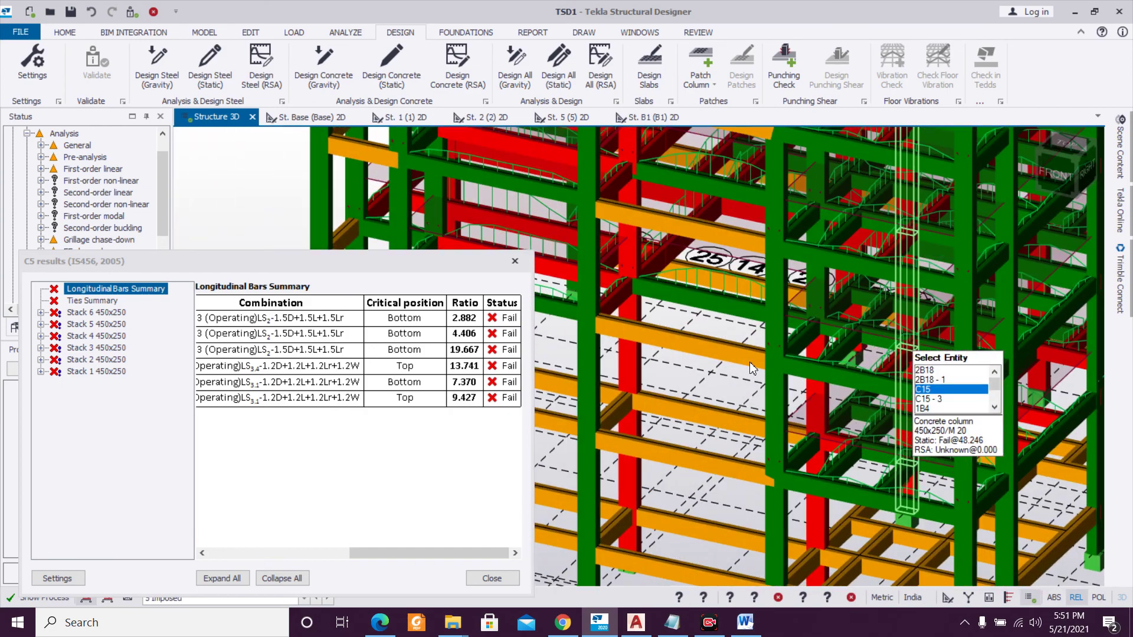
pyautogui.scroll(-5, 752, 368)
pyautogui.scroll(5, 758, 377)
# Run the static member design on column C6 in place of the open C5 results, review its longitudinal bar ratios and close the results.
pyautogui.click(759, 380)
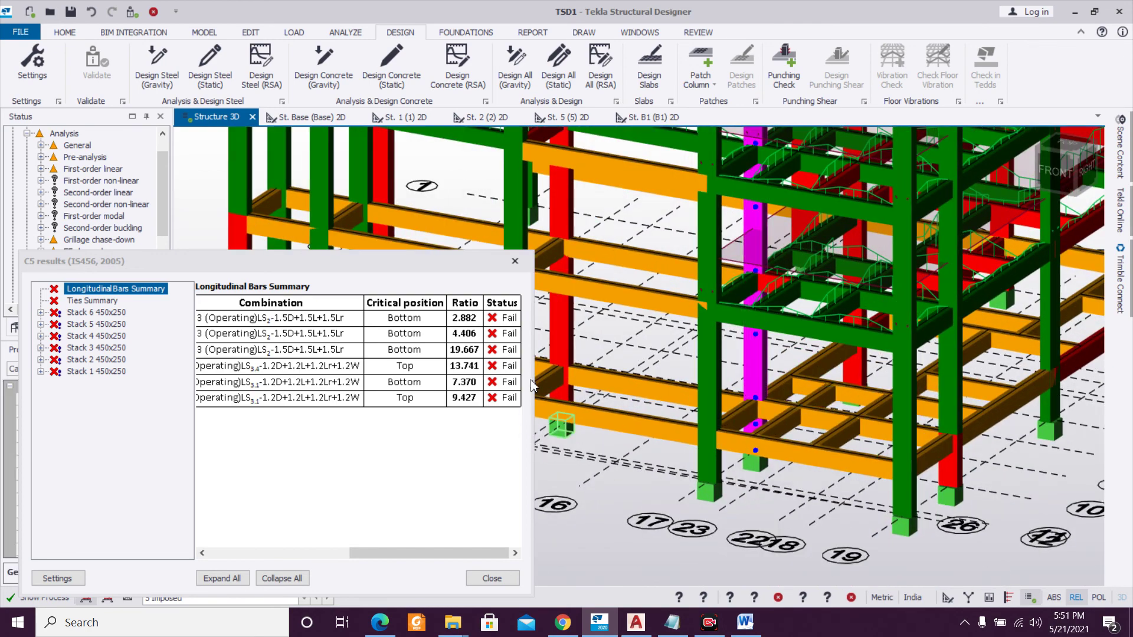
pyautogui.click(514, 261)
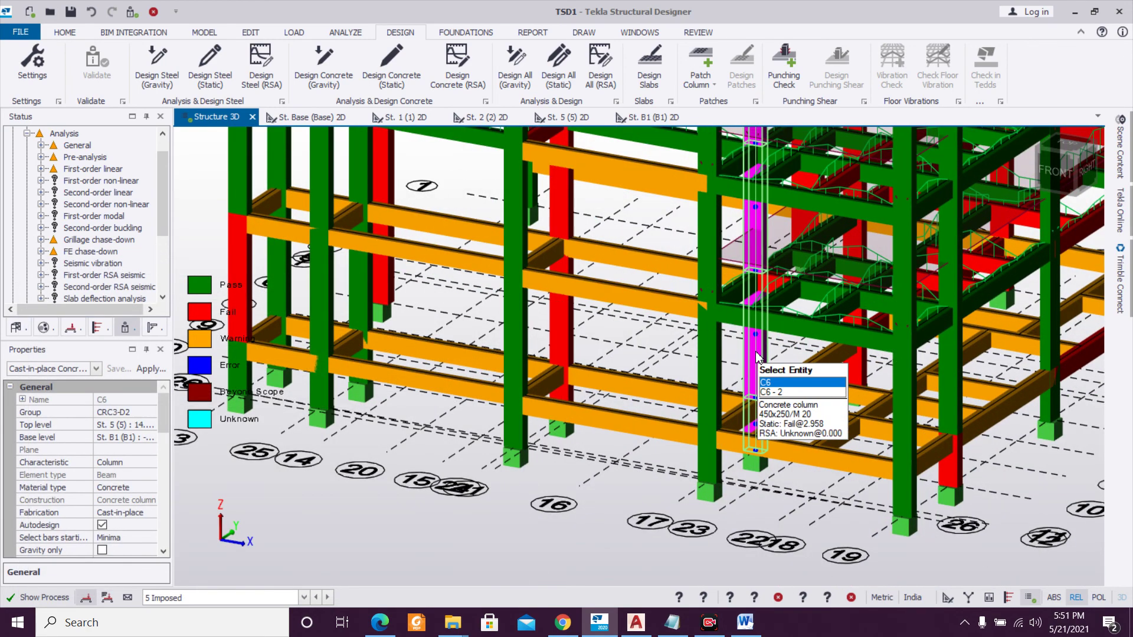
pyautogui.rightClick(755, 351)
pyautogui.moveTo(796, 303)
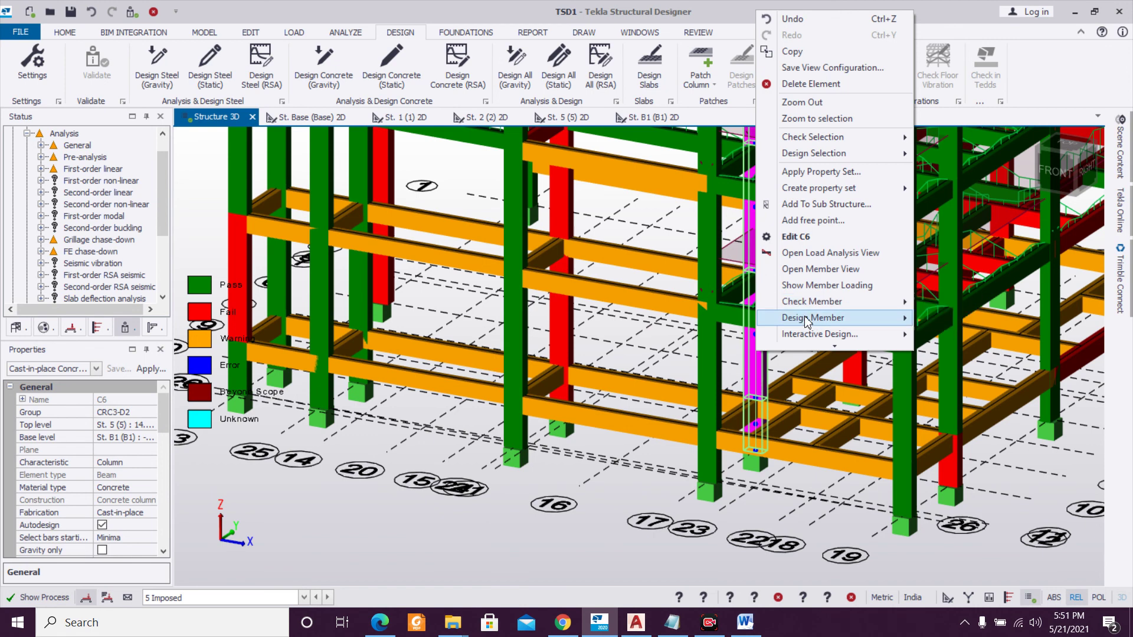
pyautogui.click(928, 320)
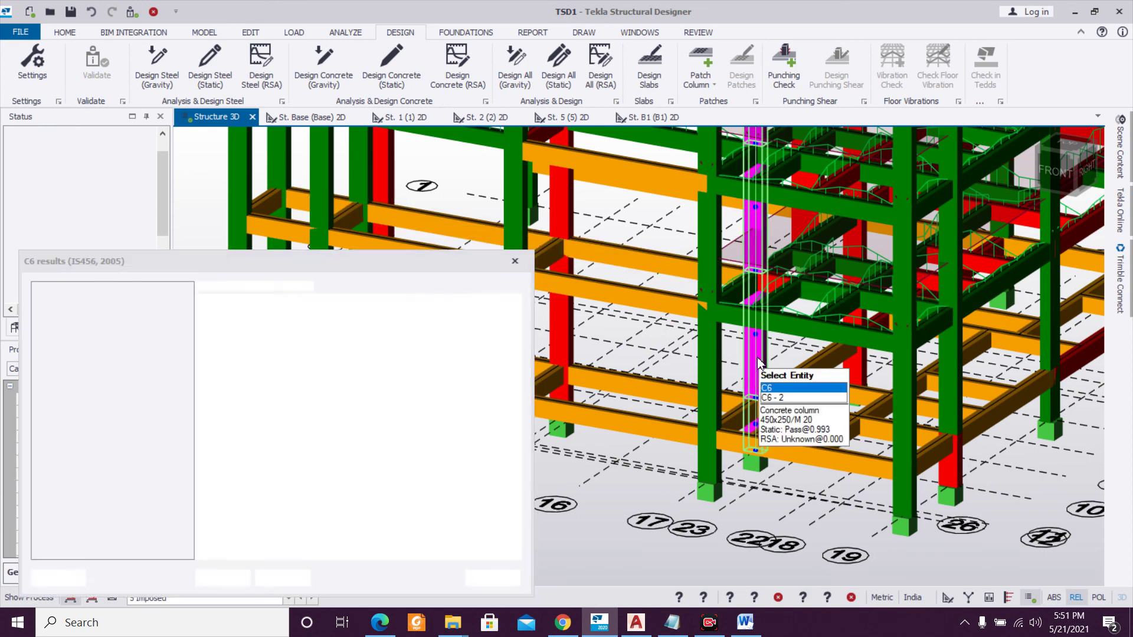
pyautogui.rightClick(598, 386)
pyautogui.click(378, 281)
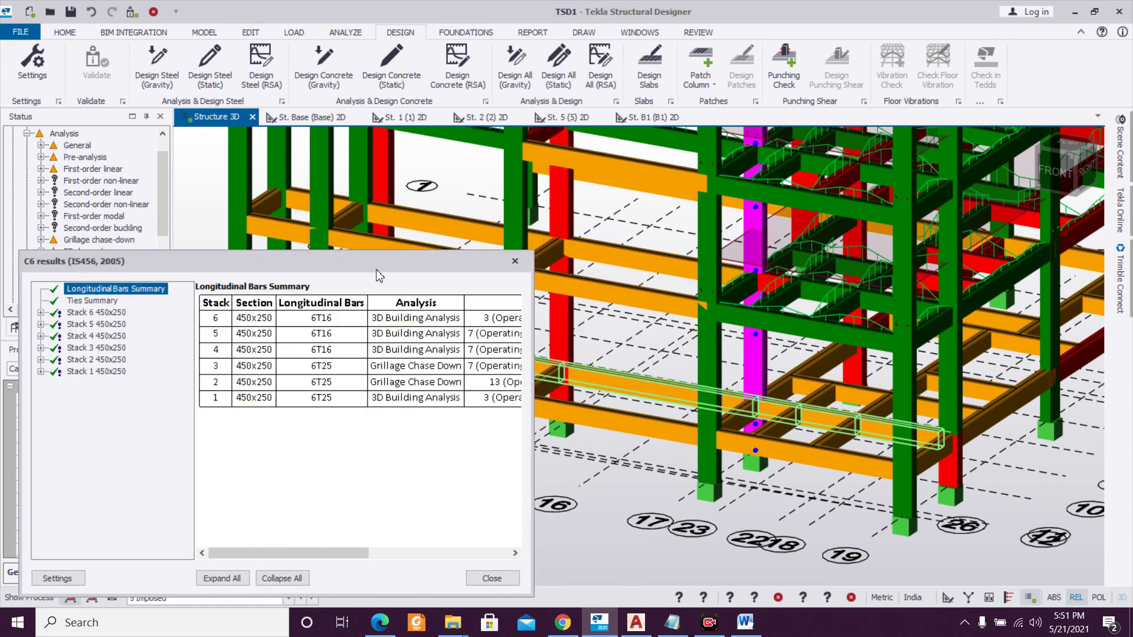
pyautogui.moveTo(345, 552); pyautogui.dragTo(506, 540)
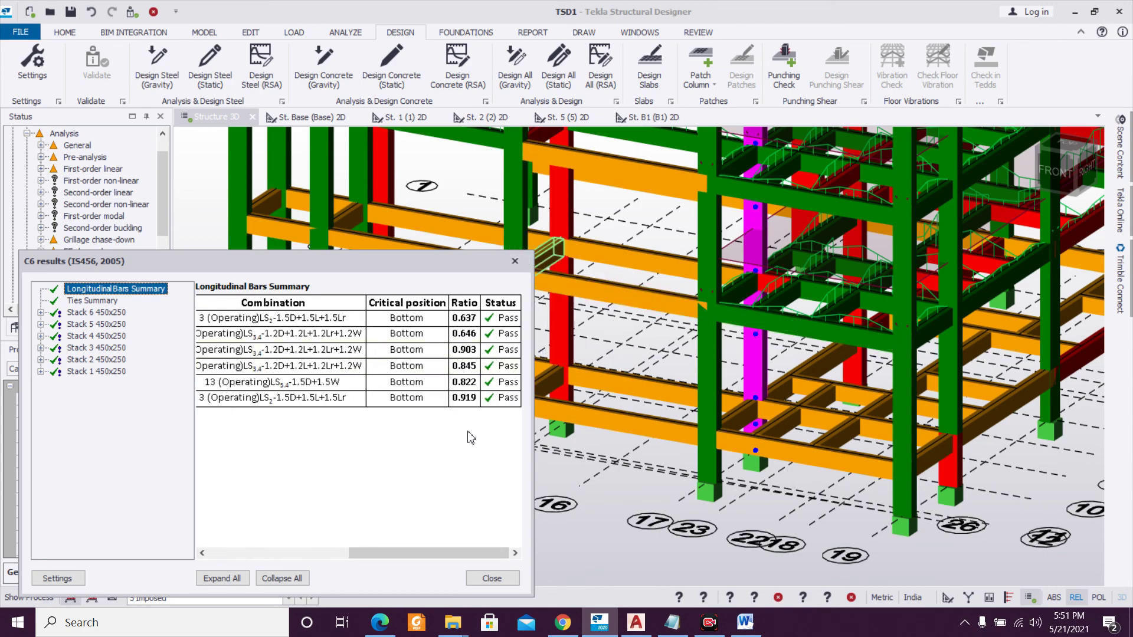
pyautogui.click(514, 262)
# Examine the design status colours of the columns and beams across the whole 3D structure from several directions.
pyautogui.scroll(-4, 513, 266)
pyautogui.moveTo(834, 329); pyautogui.dragTo(686, 293, button='right')
pyautogui.scroll(6, 790, 307)
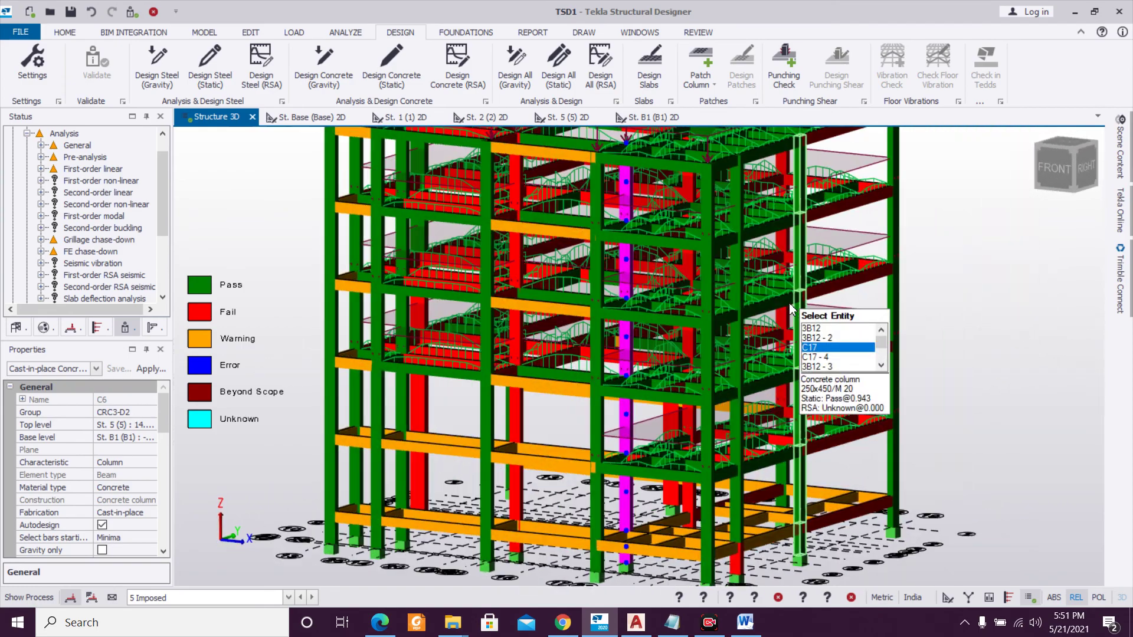
pyautogui.scroll(-4, 790, 309)
pyautogui.scroll(3, 783, 309)
pyautogui.moveTo(817, 294); pyautogui.dragTo(859, 298, button='right')
pyautogui.moveTo(872, 223); pyautogui.dragTo(841, 307, button='middle')
pyautogui.scroll(4, 841, 307)
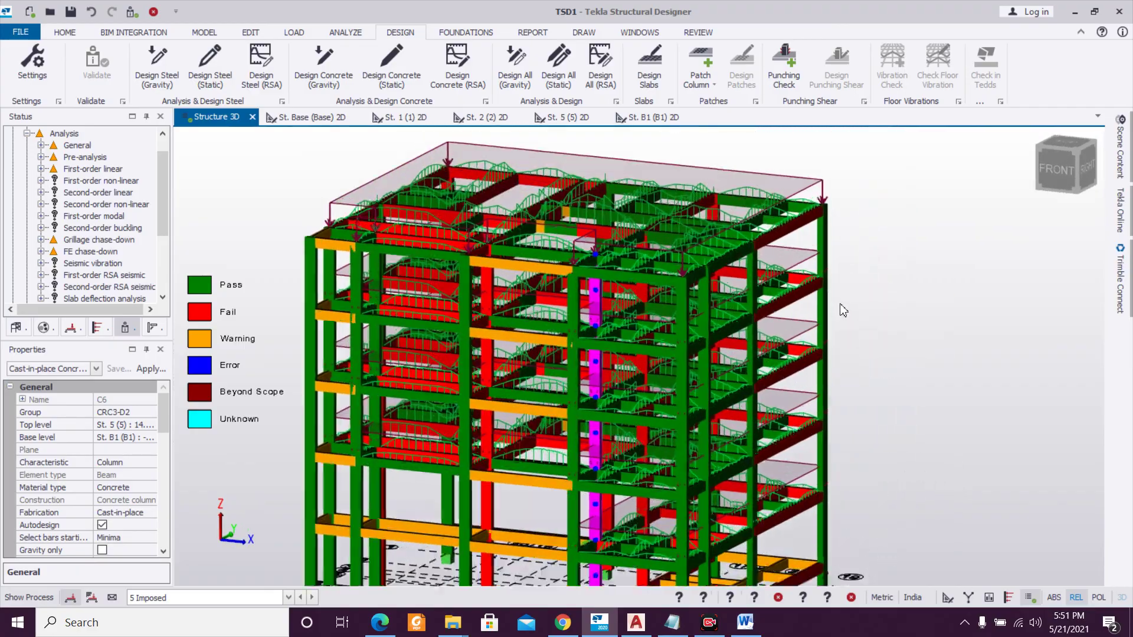
pyautogui.moveTo(795, 318); pyautogui.dragTo(849, 299, button='right')
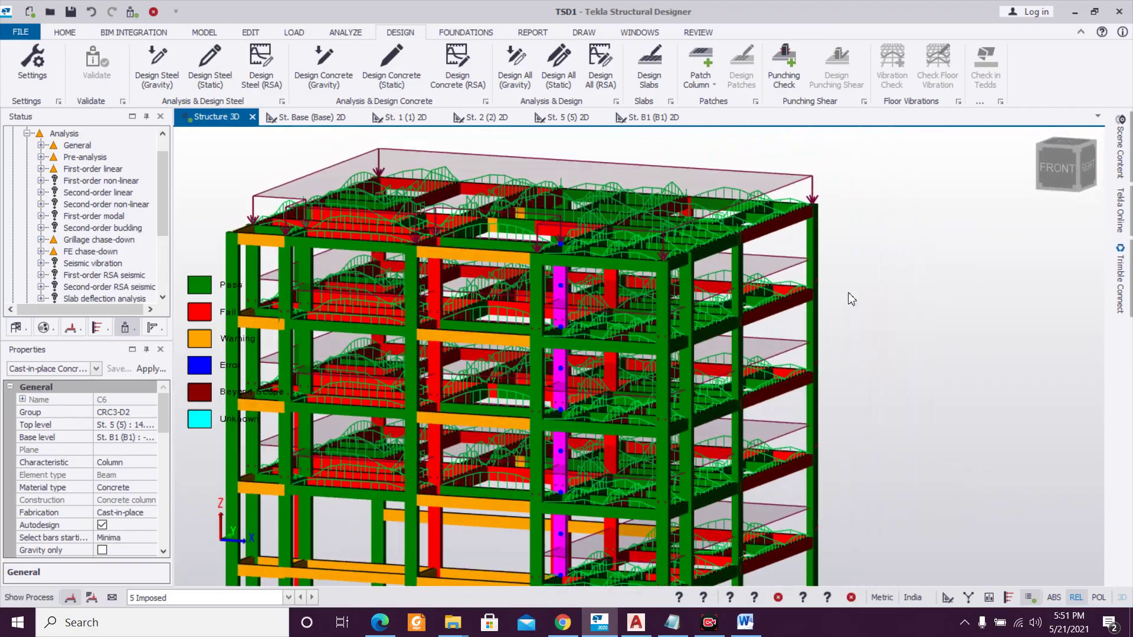
pyautogui.scroll(-2, 849, 298)
pyautogui.press('Escape')
pyautogui.moveTo(483, 385); pyautogui.dragTo(398, 474, button='right')
pyautogui.scroll(3, 719, 408)
pyautogui.scroll(-3, 453, 450)
pyautogui.moveTo(859, 372); pyautogui.dragTo(619, 408, button='middle')
pyautogui.scroll(-2, 695, 390)
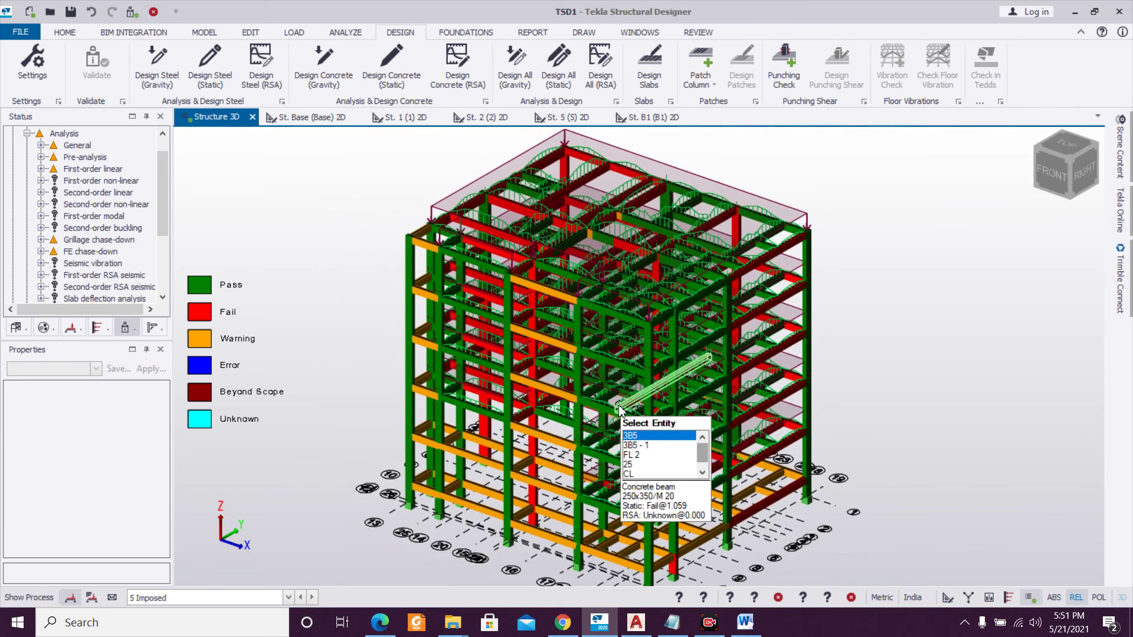
pyautogui.scroll(-1, 713, 354)
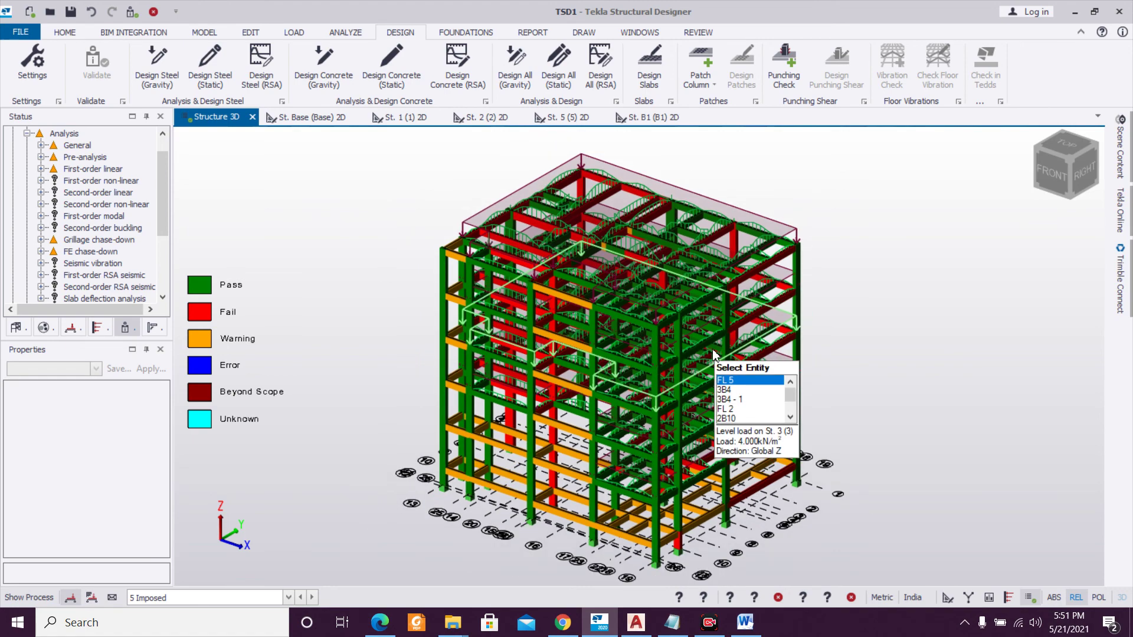
pyautogui.scroll(1, 713, 354)
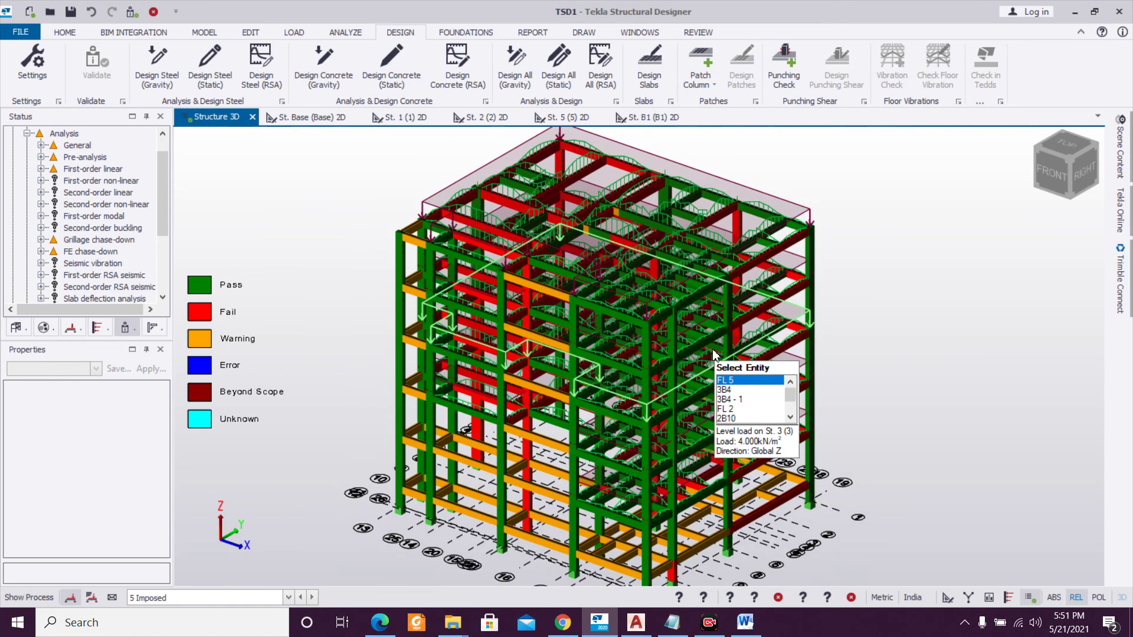
pyautogui.scroll(-1, 713, 351)
pyautogui.moveTo(397, 479)
pyautogui.mouseDown(button='middle')
pyautogui.moveTo(390, 457)
pyautogui.moveTo(403, 440)
pyautogui.moveTo(397, 479)
pyautogui.mouseUp(button='middle')
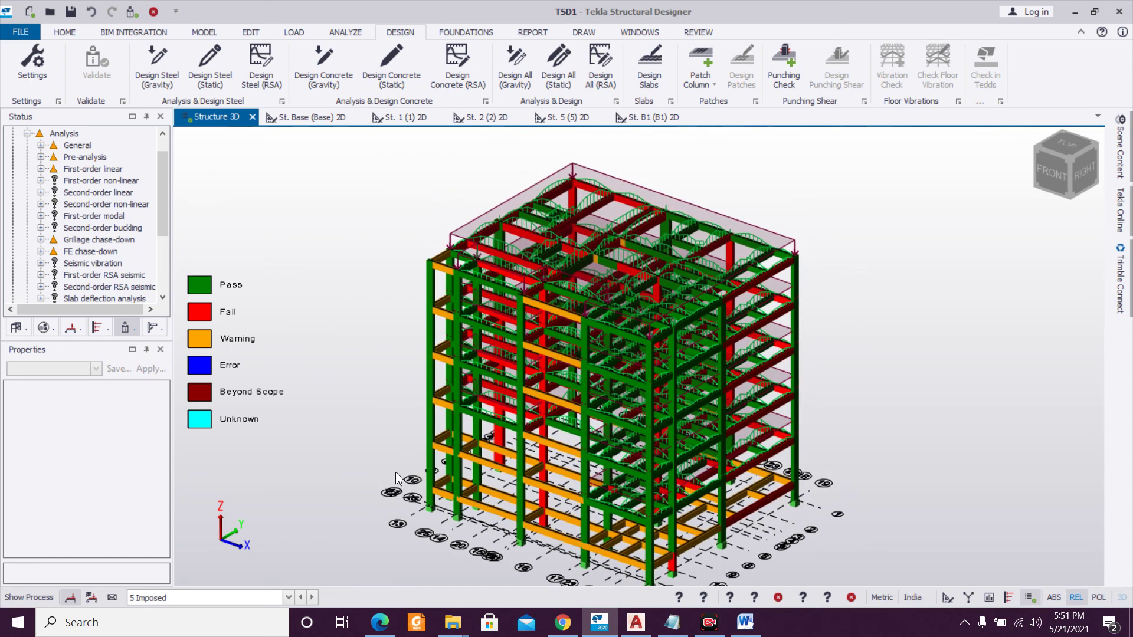
pyautogui.scroll(-1, 396, 477)
pyautogui.scroll(1, 396, 475)
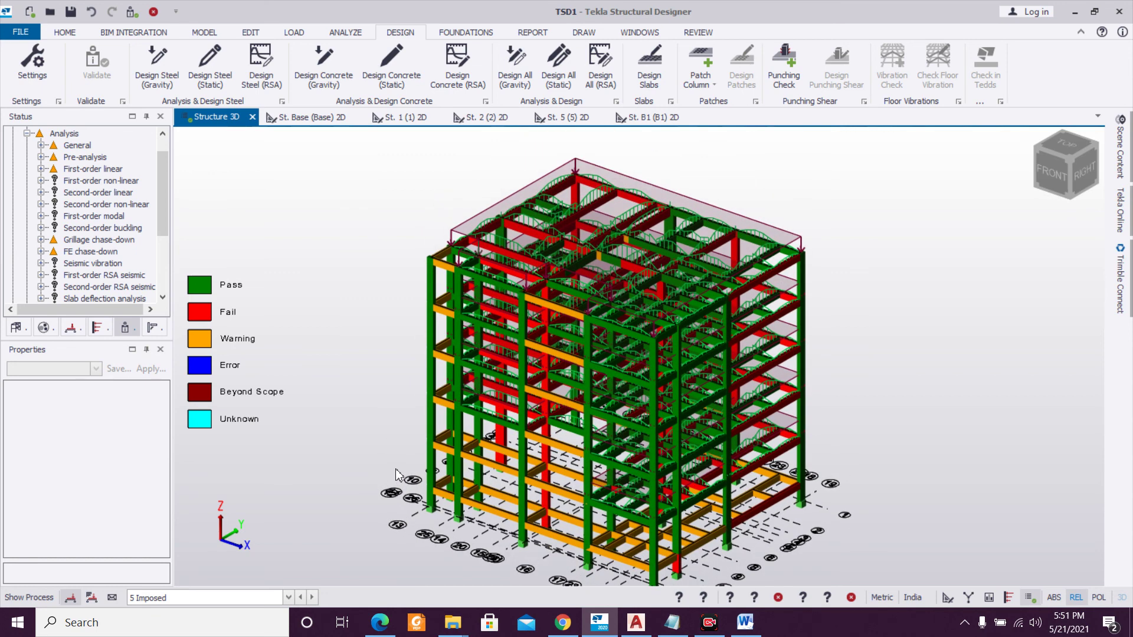
pyautogui.moveTo(396, 475); pyautogui.dragTo(402, 444, button='middle')
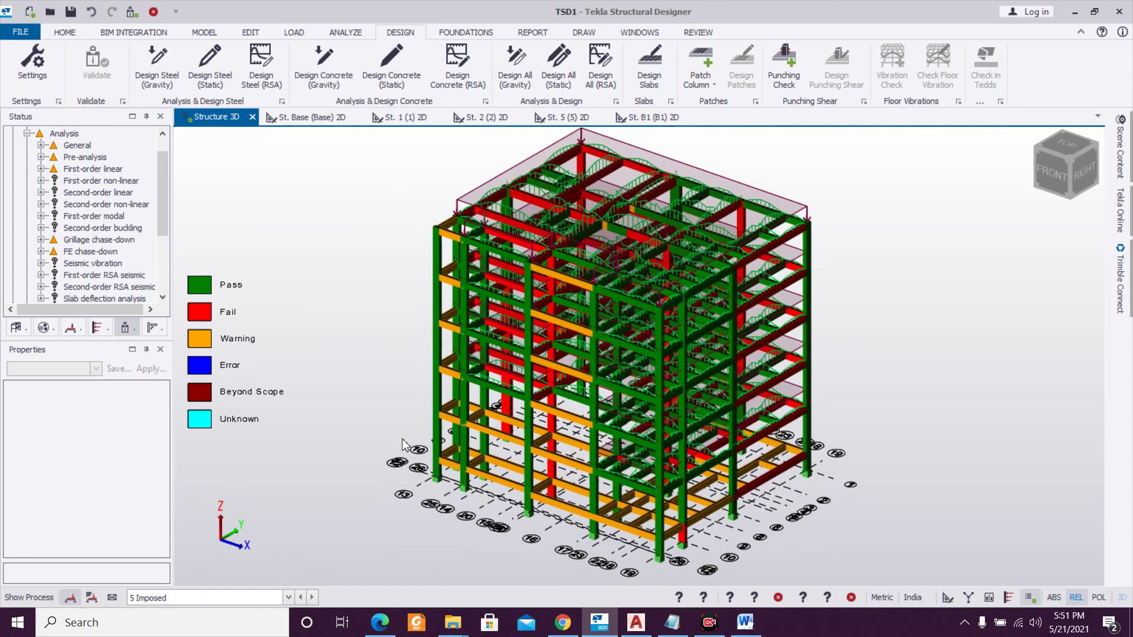